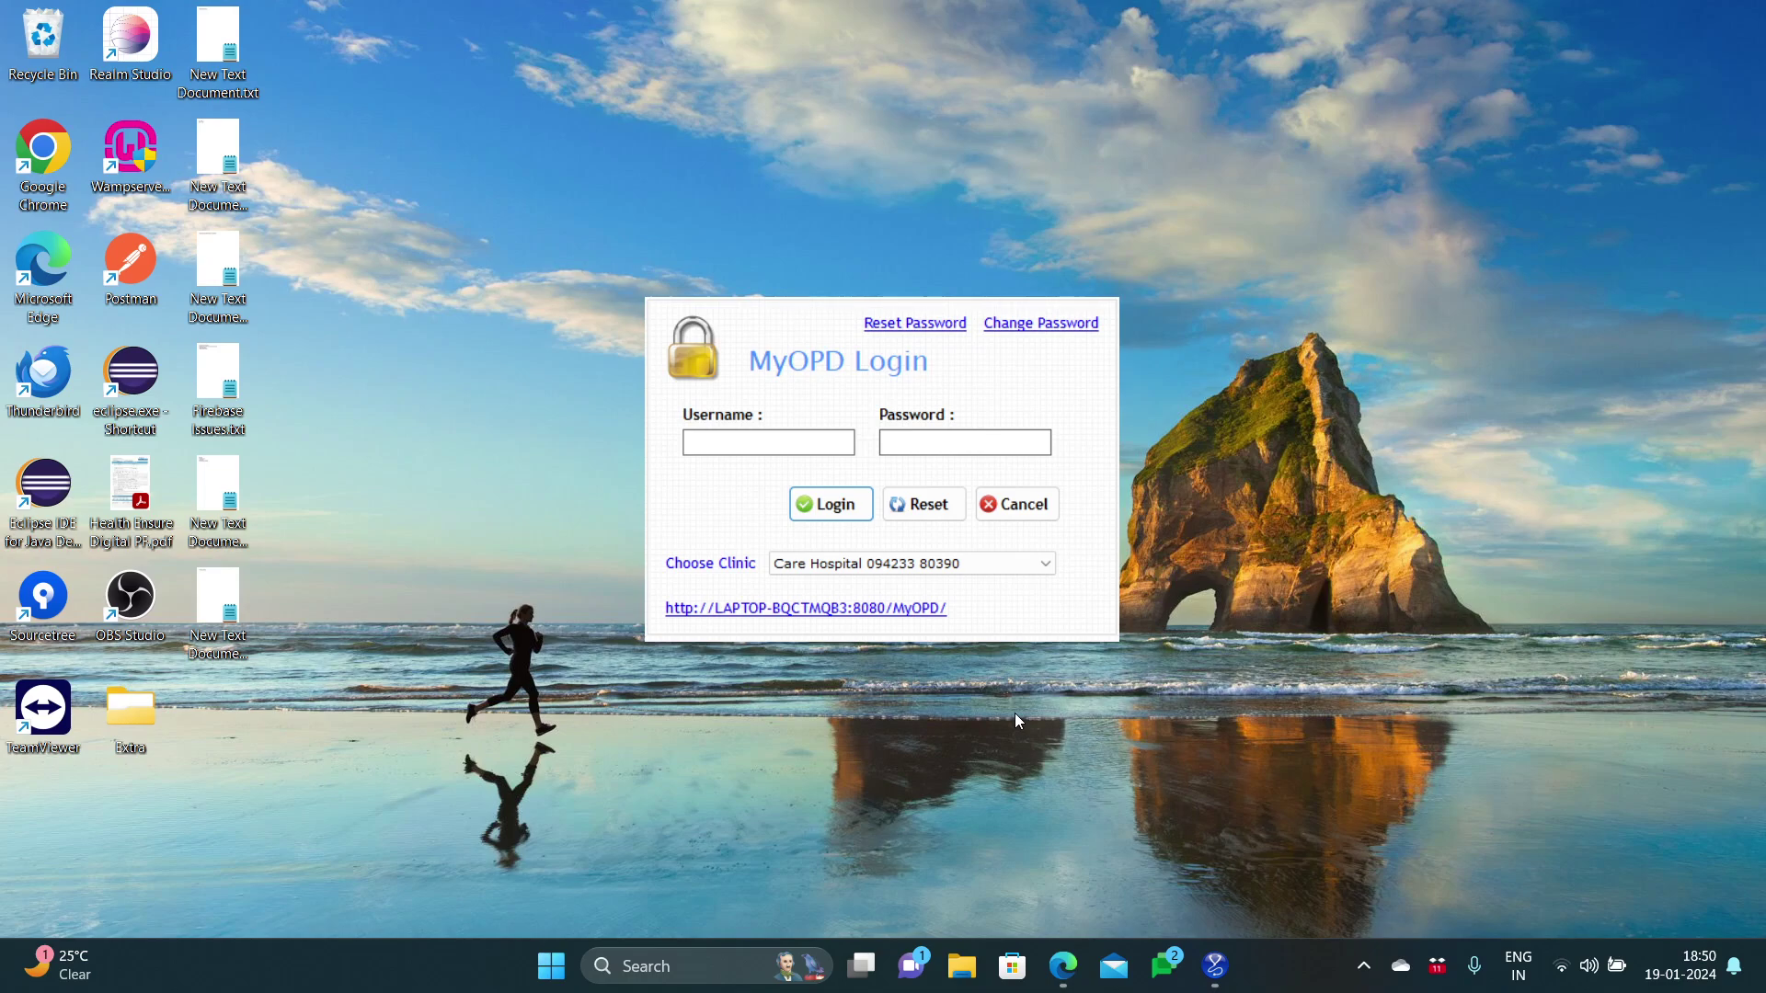
Step: Log in to MyOPD with the clinic username and password
click(782, 443)
text(a)
key(Tab)
text(a)
key(Tab)
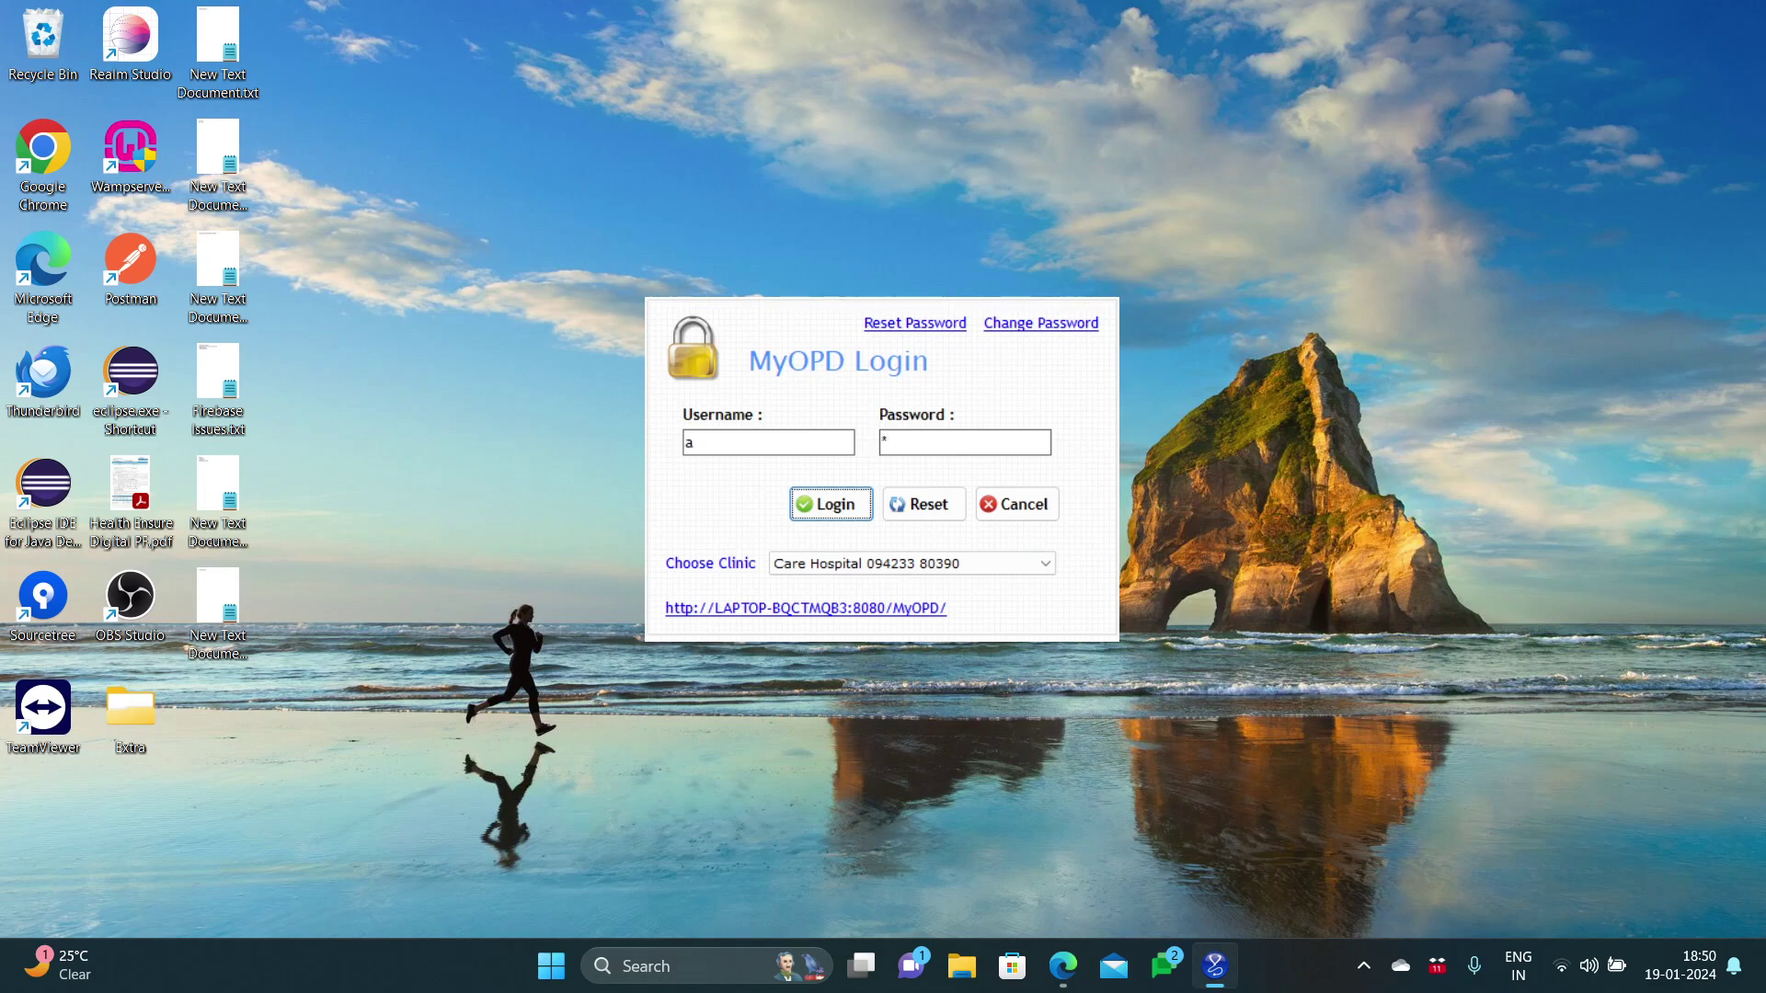
click(813, 509)
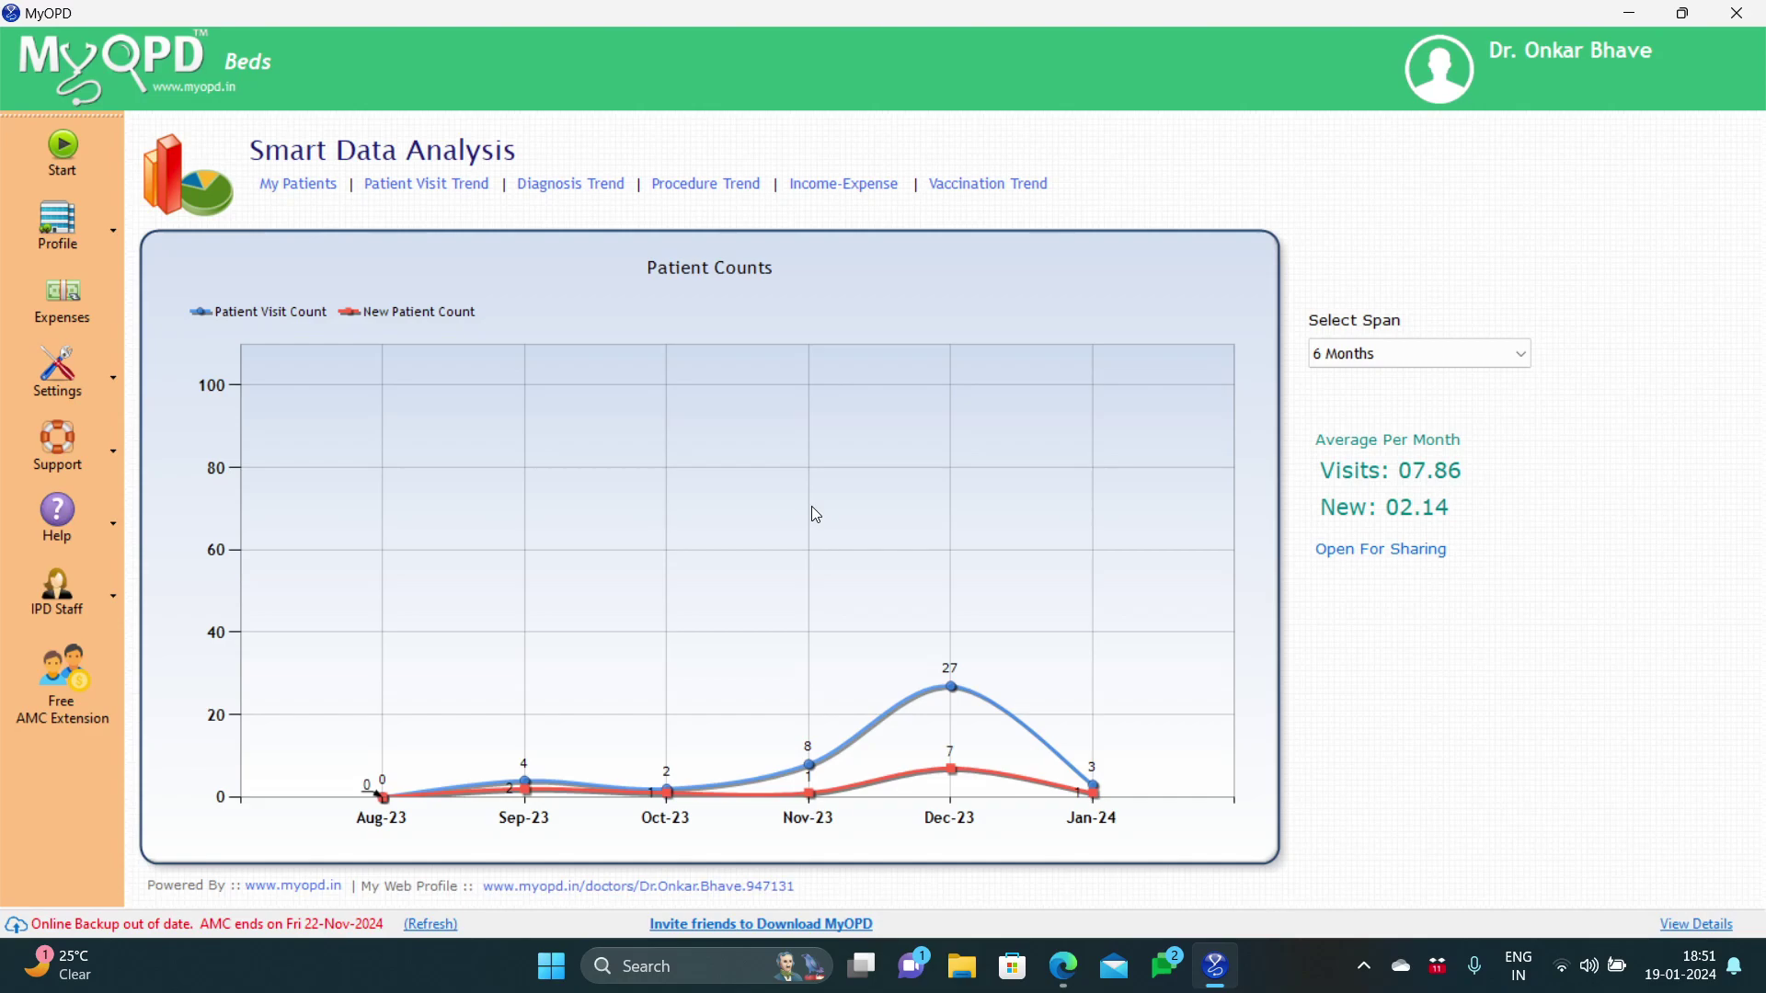
Step: Open My IPD Desk from Profile, page forward twice, and load patient UID 378
click(85, 241)
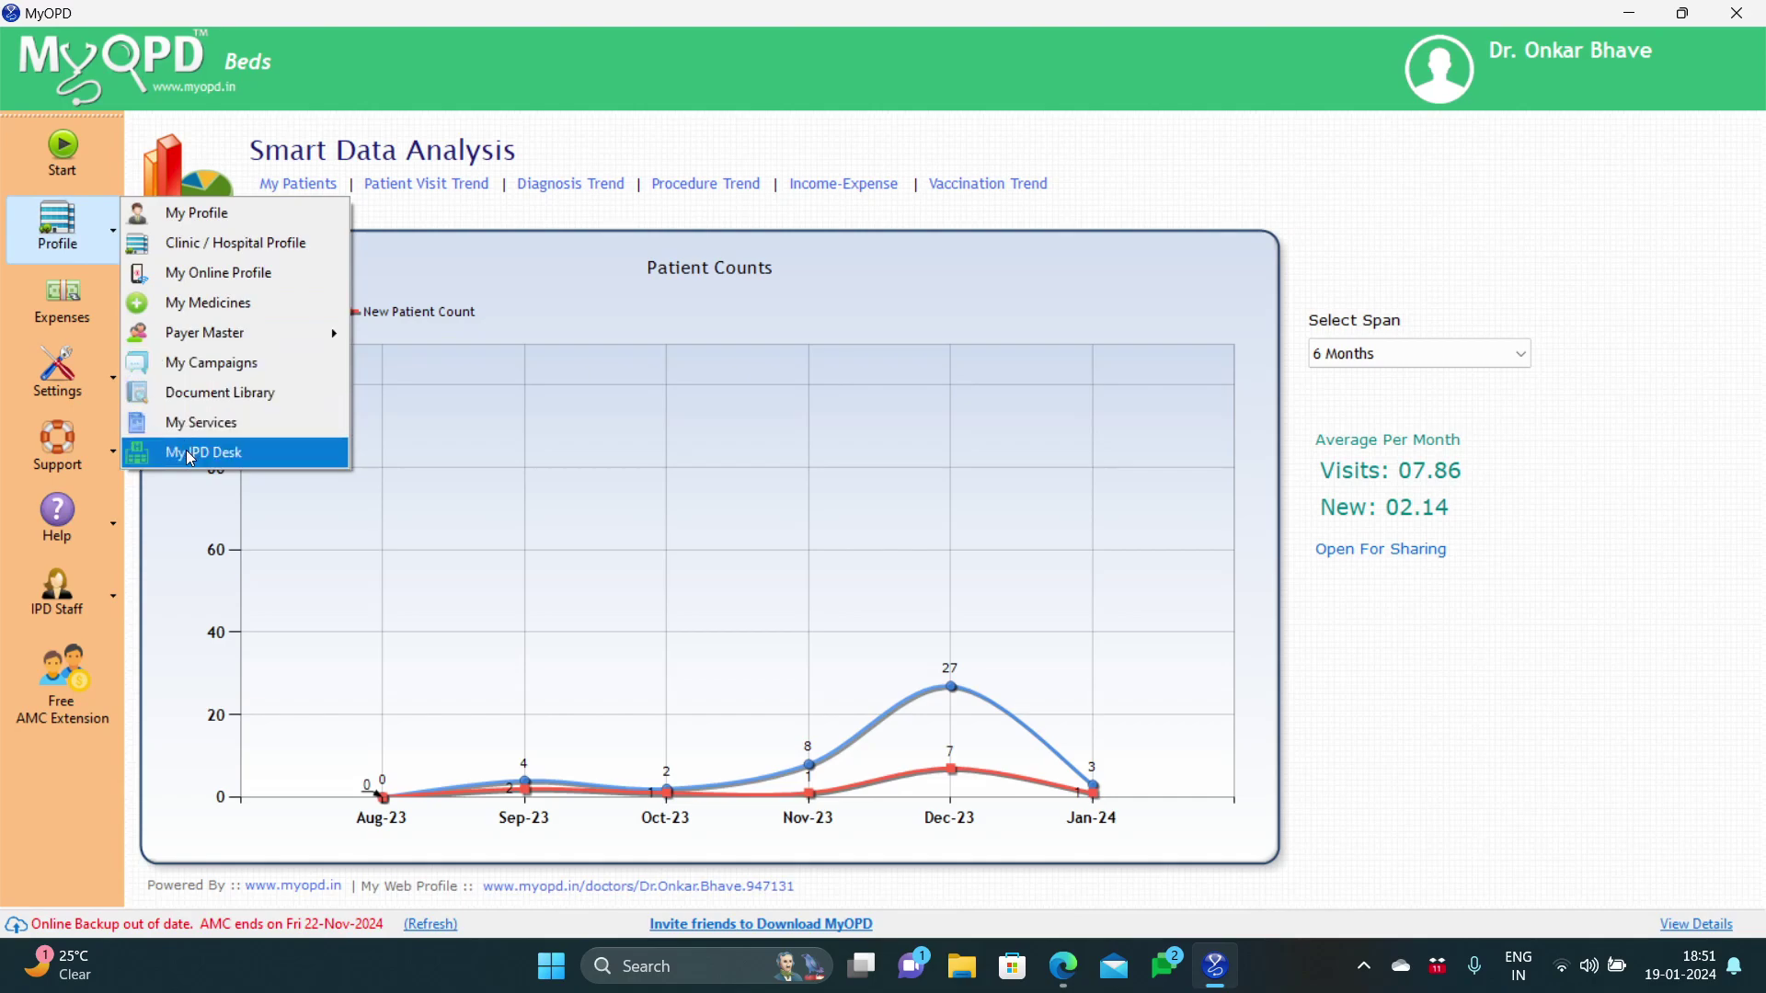
click(204, 453)
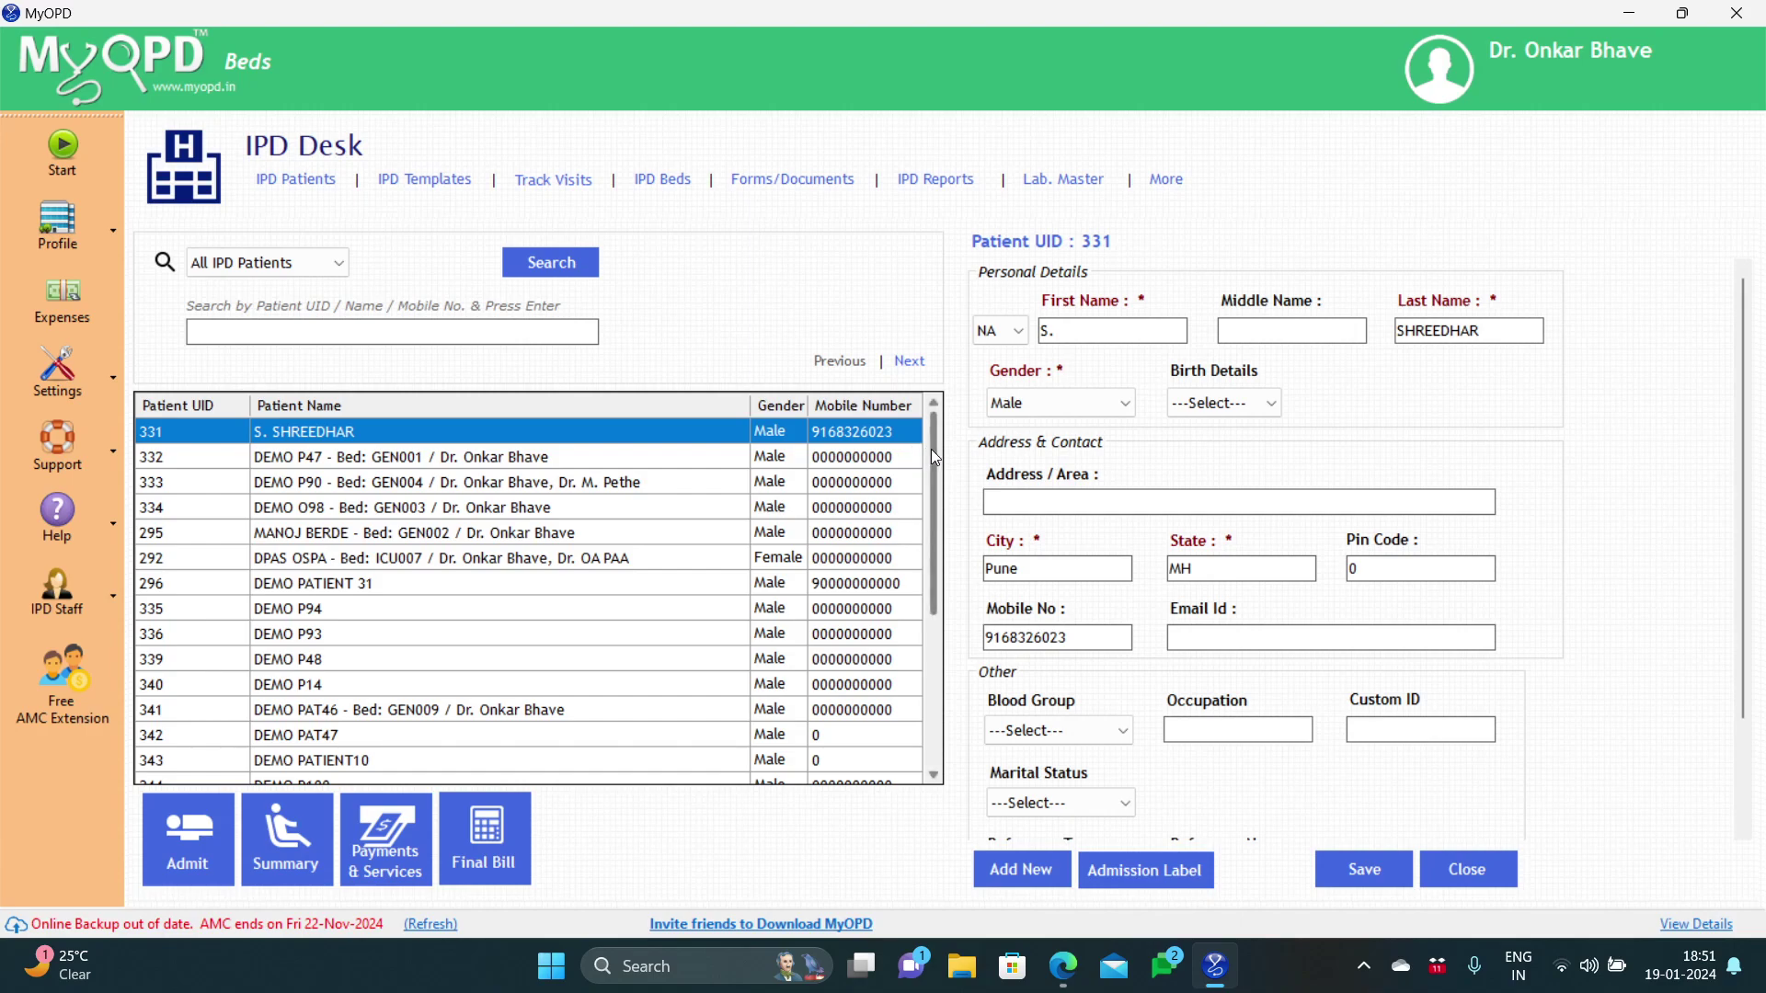
mouse_move(934, 446)
mouse_down()
mouse_move(924, 611)
mouse_move(925, 434)
mouse_up()
click(907, 363)
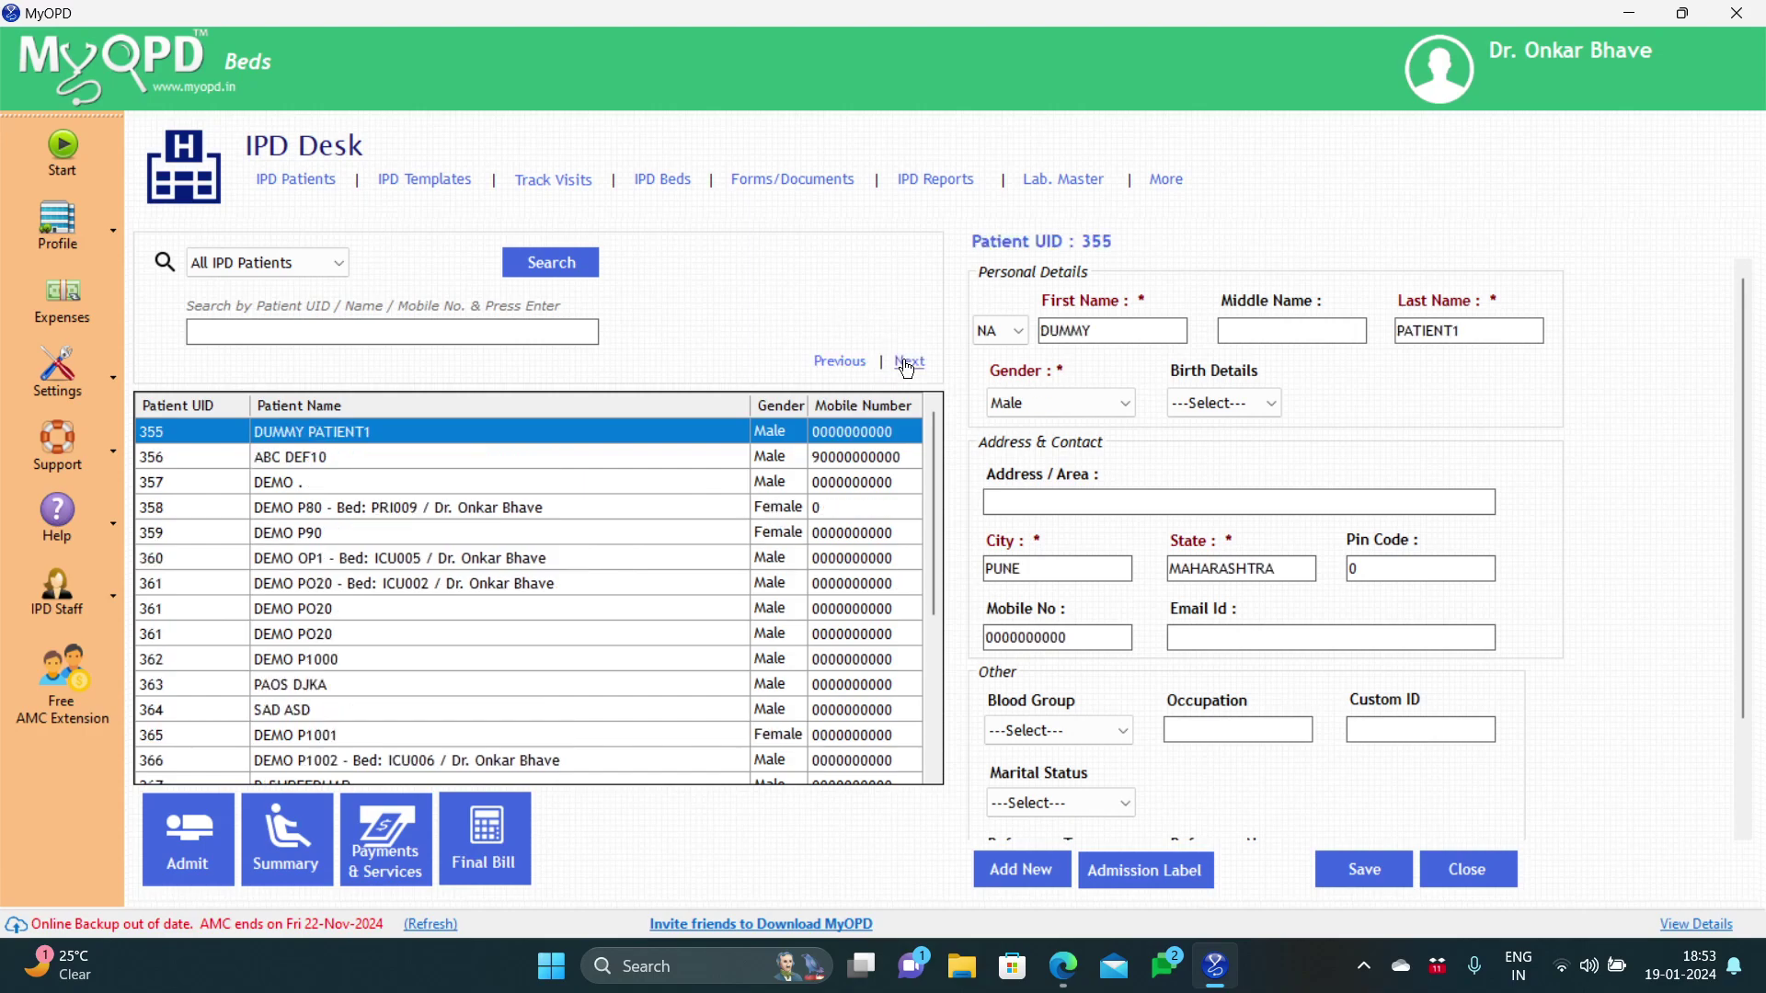
click(908, 364)
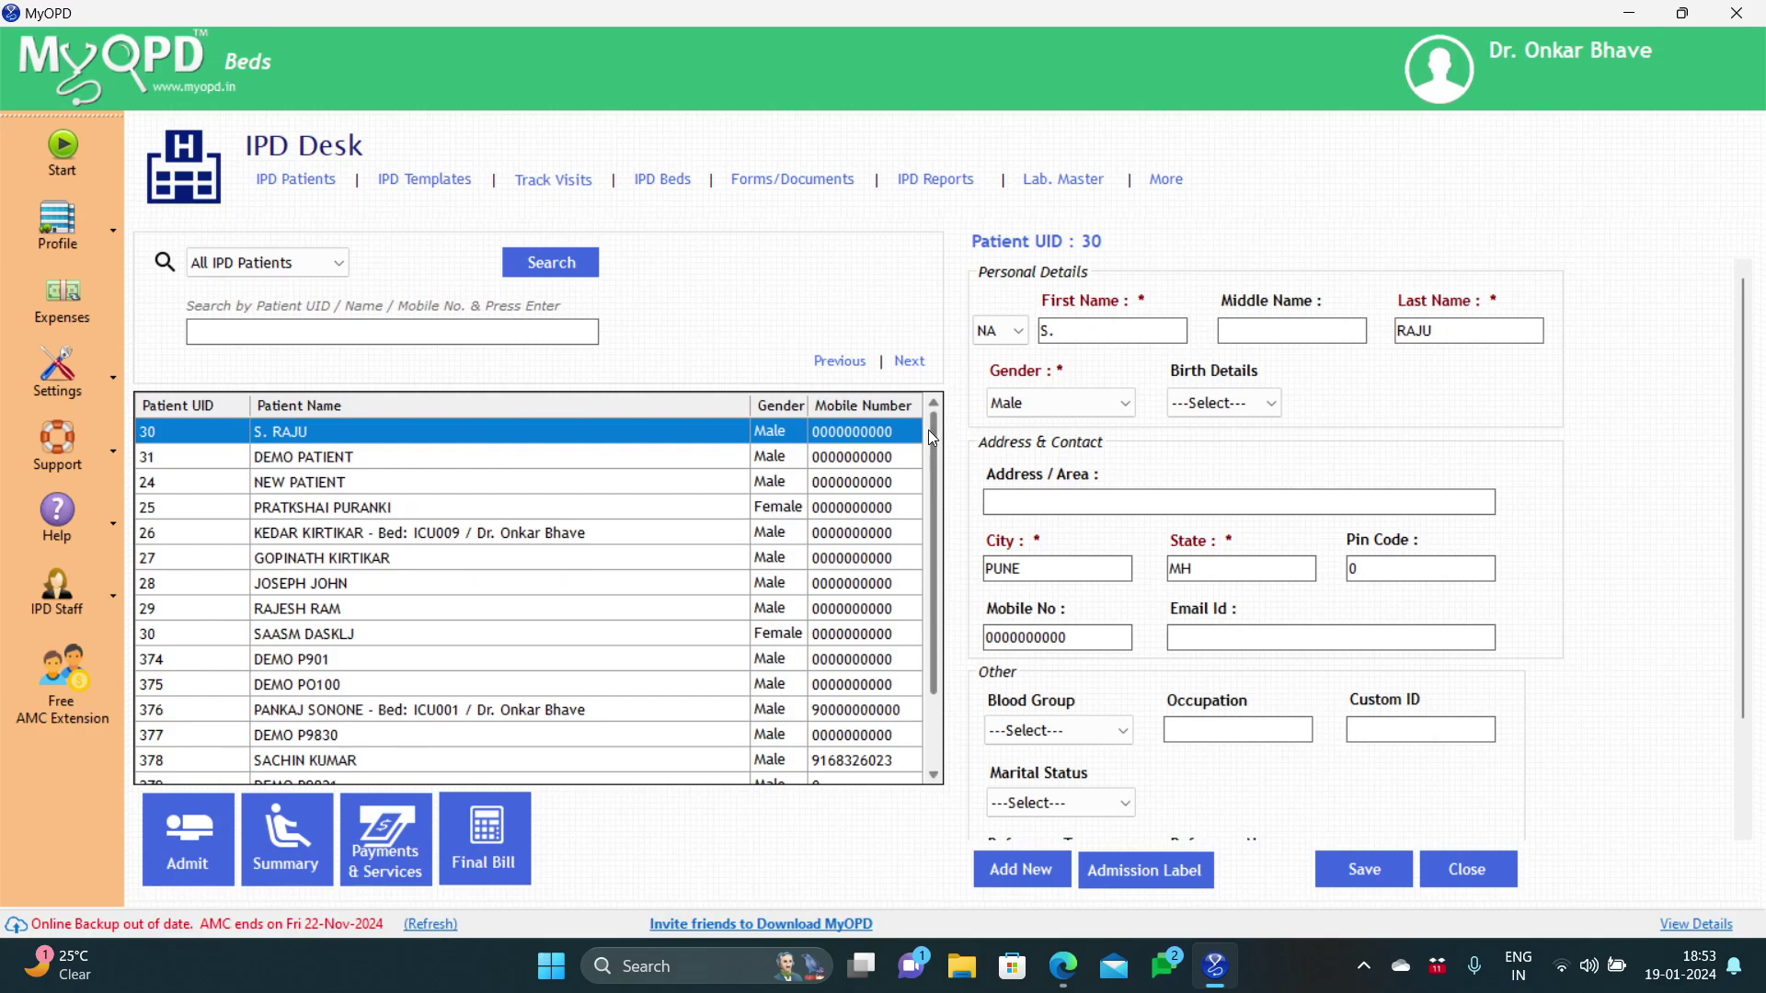
drag(929, 428, 925, 498)
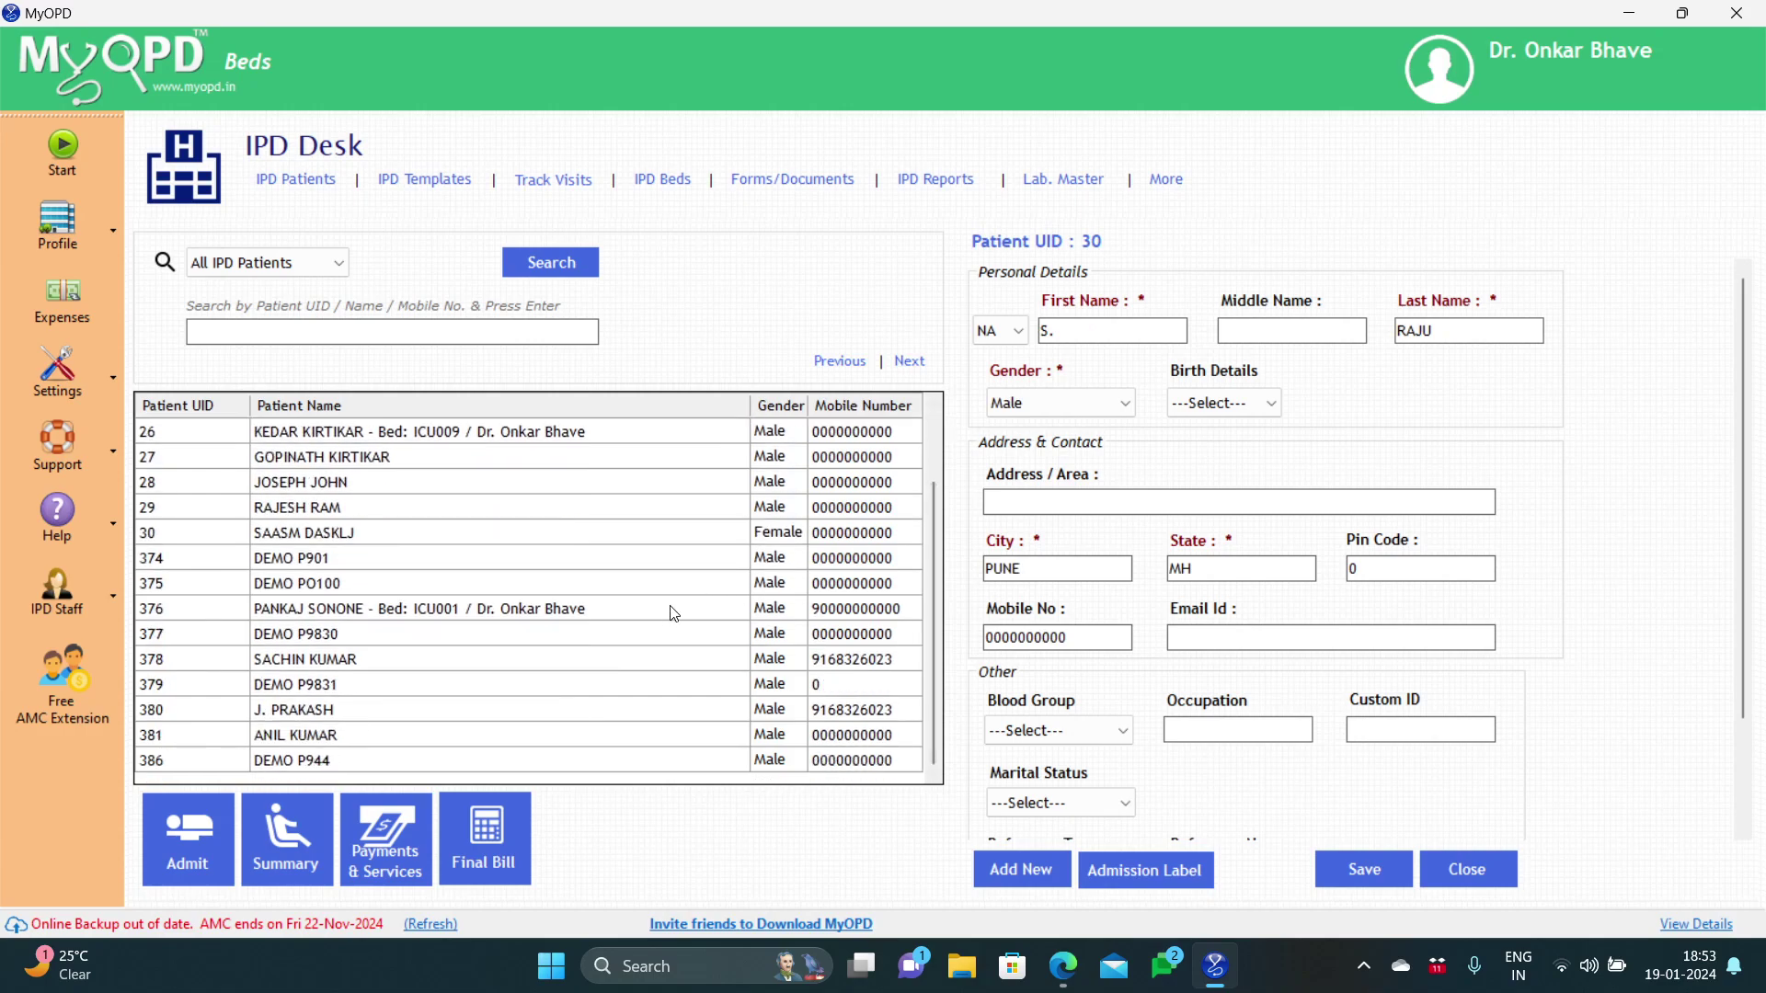
click(623, 660)
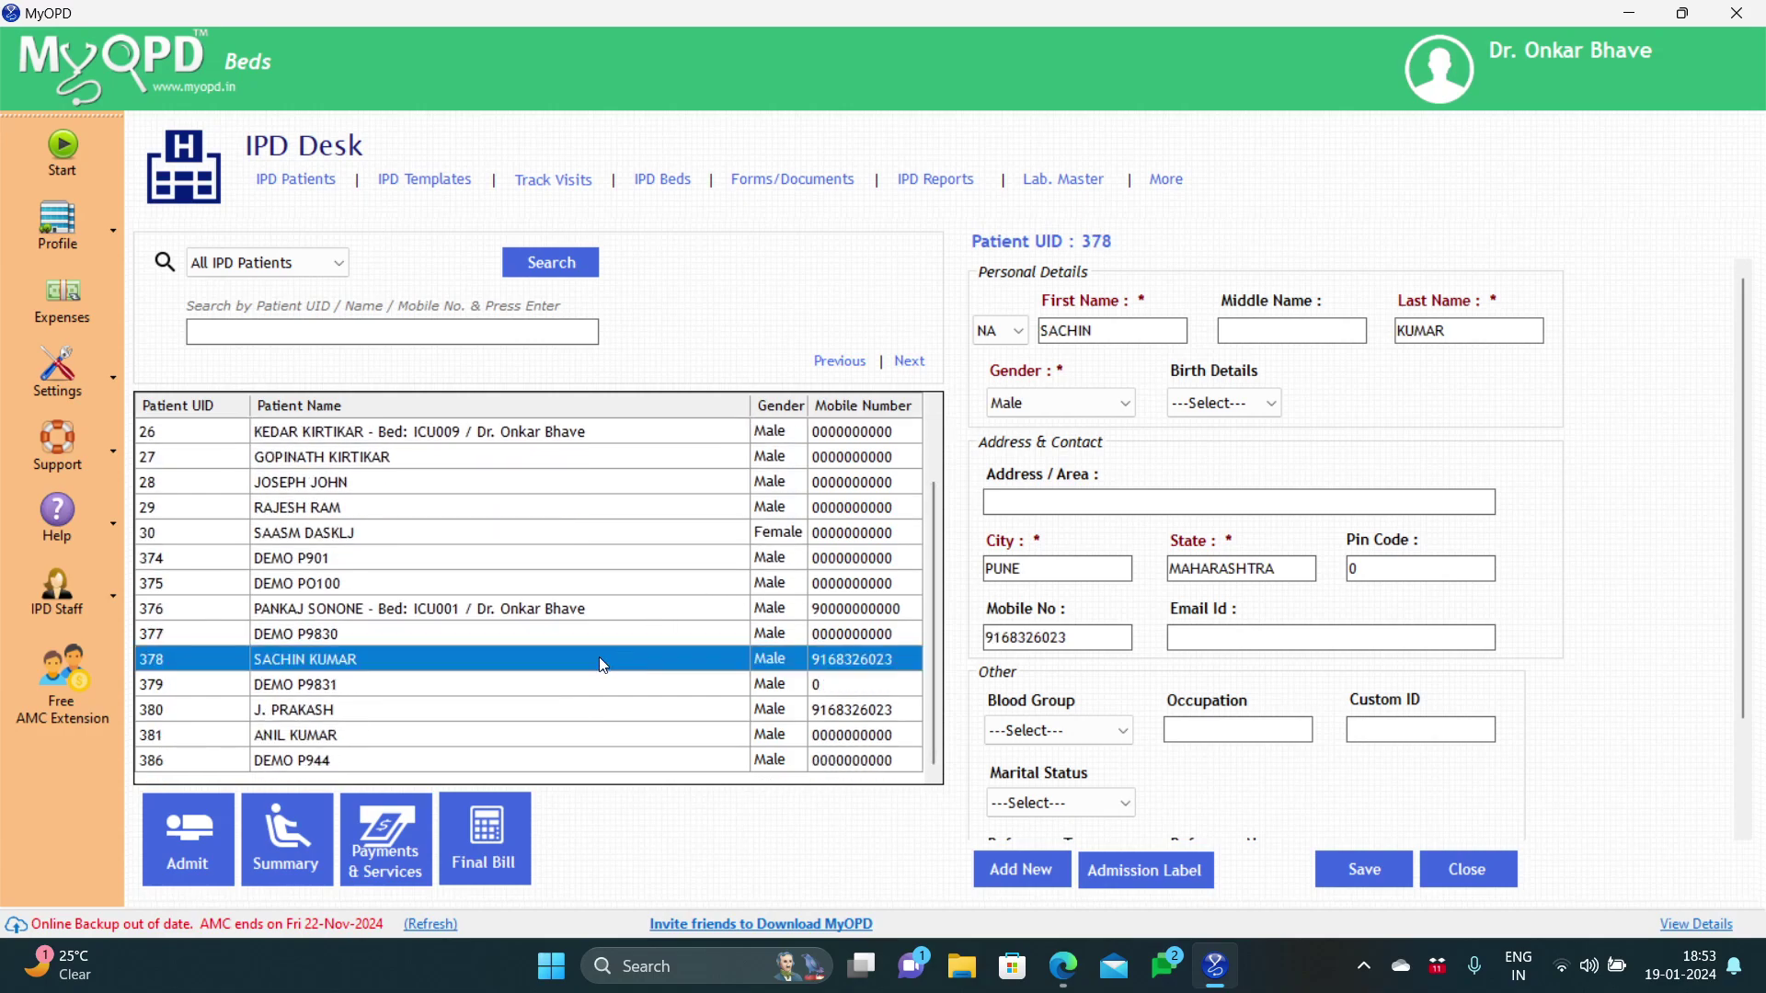
Step: Start admitting patient 378, view the 06-12-2023 OPD visit, then show Admission Details
click(167, 832)
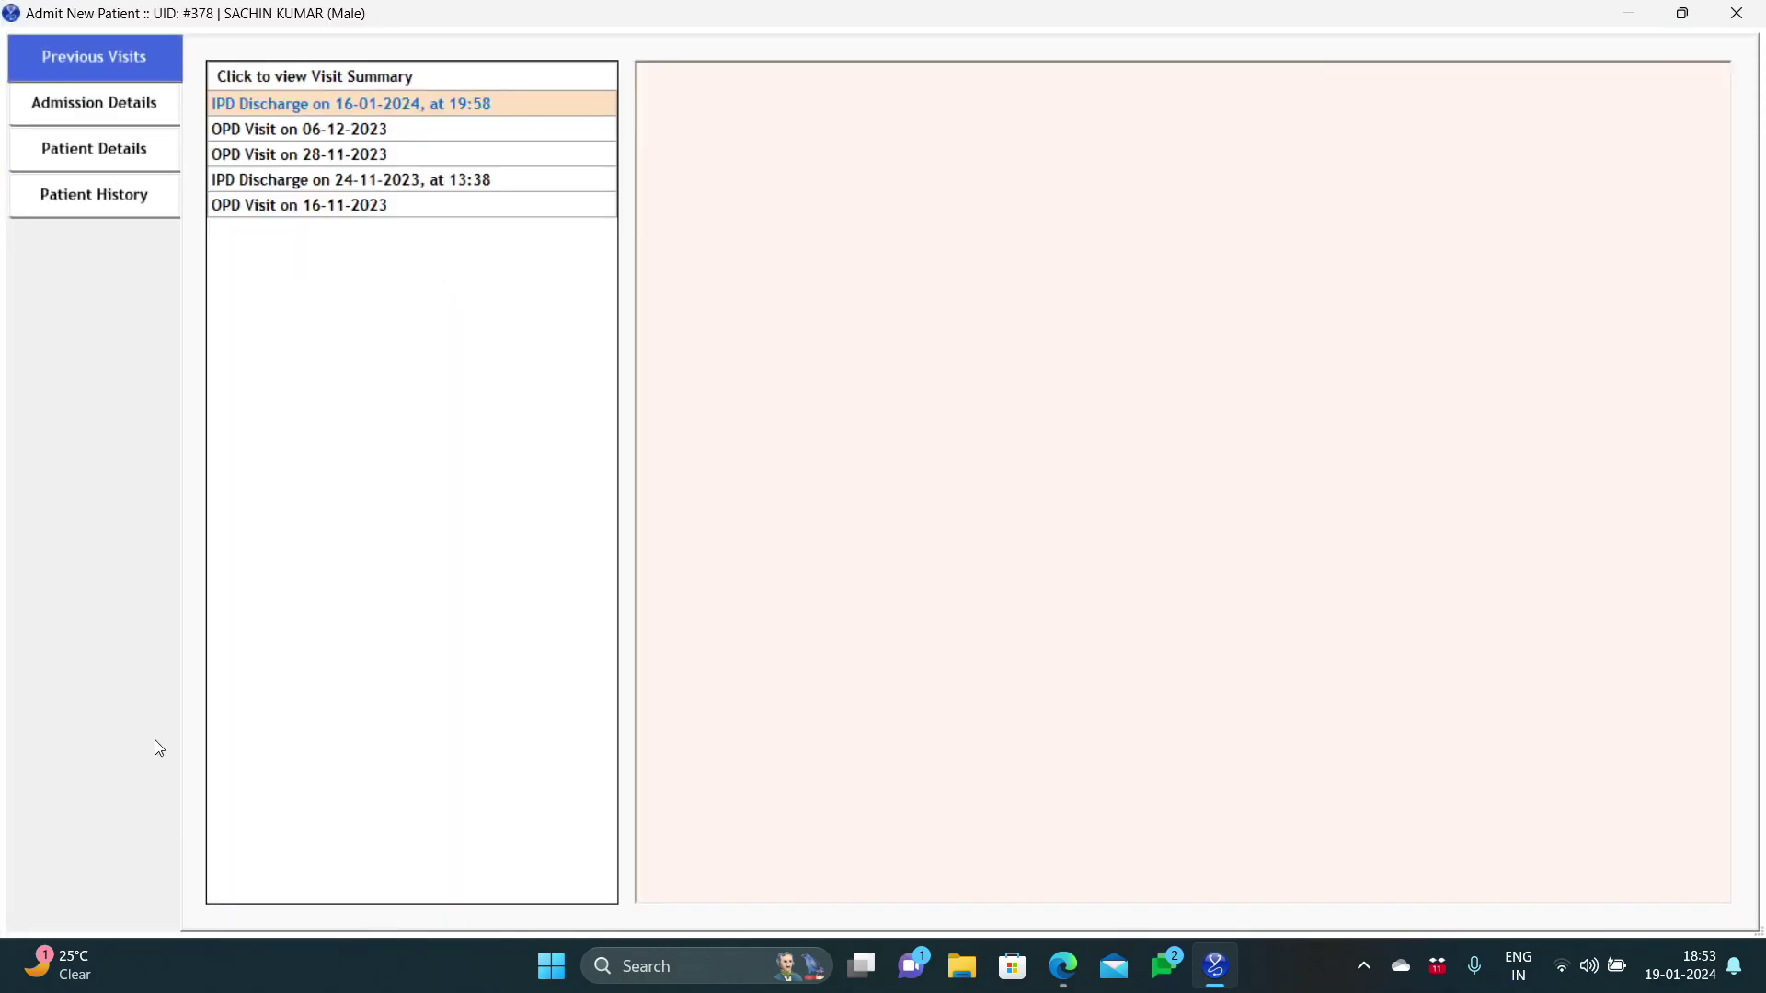
click(269, 129)
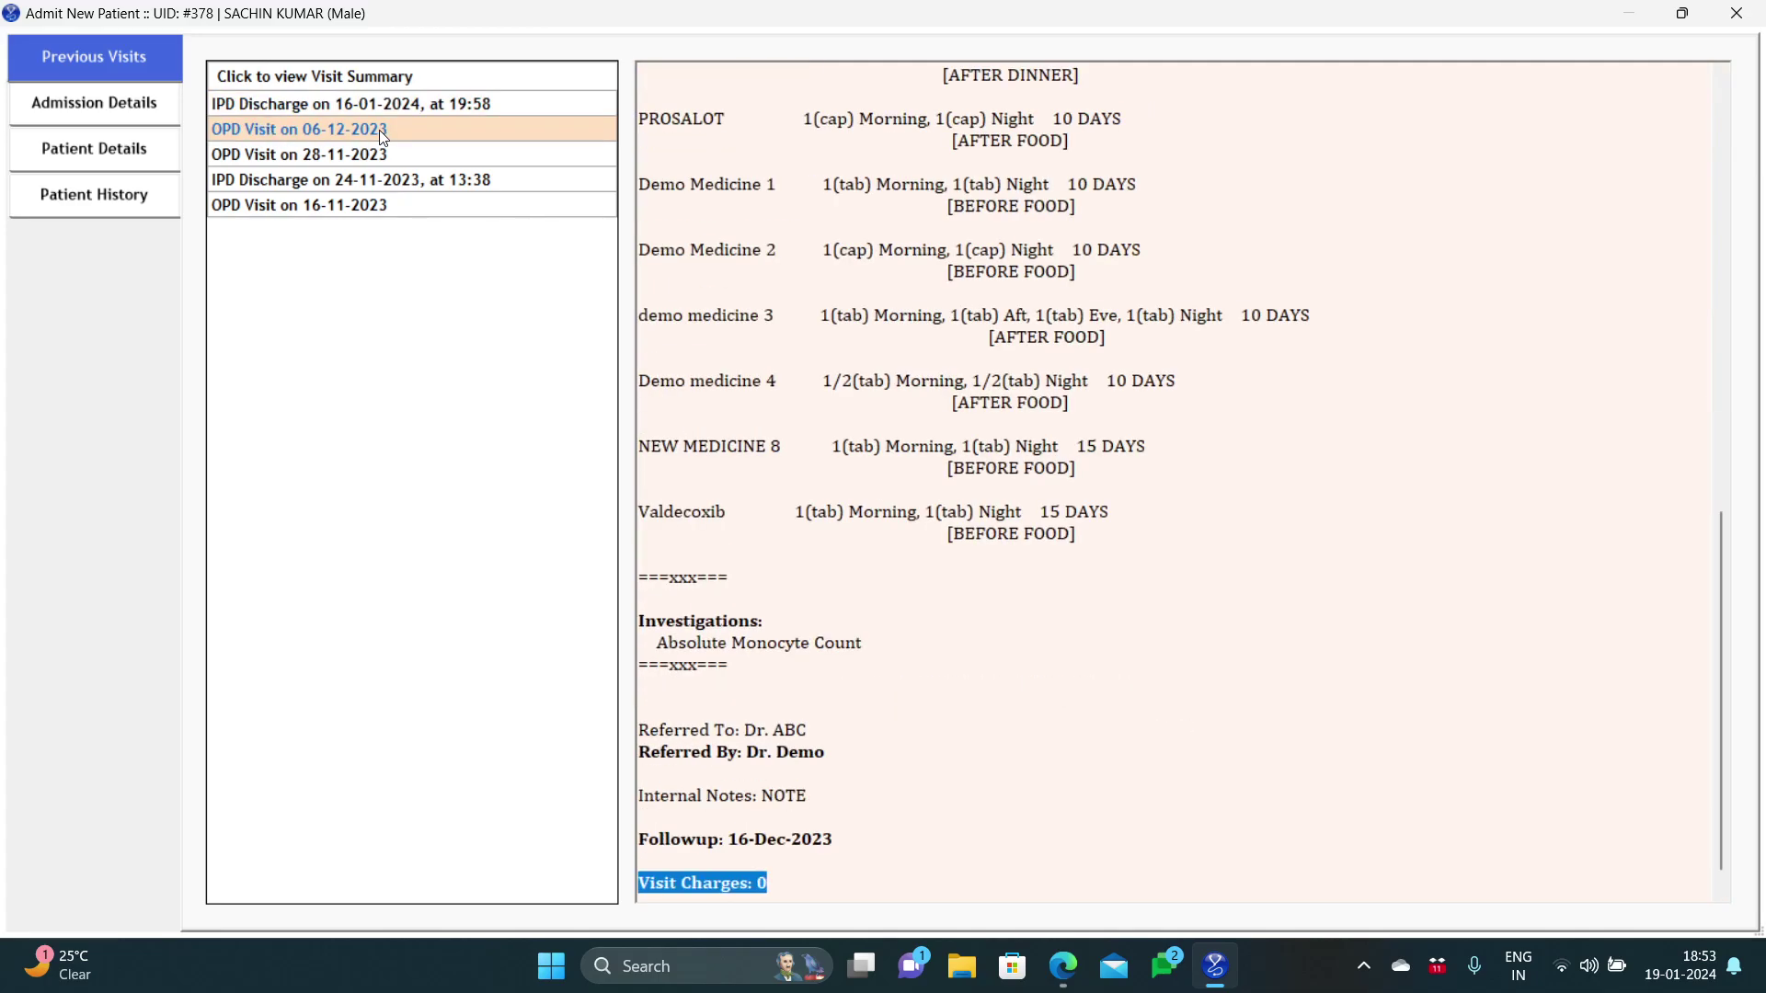
click(171, 115)
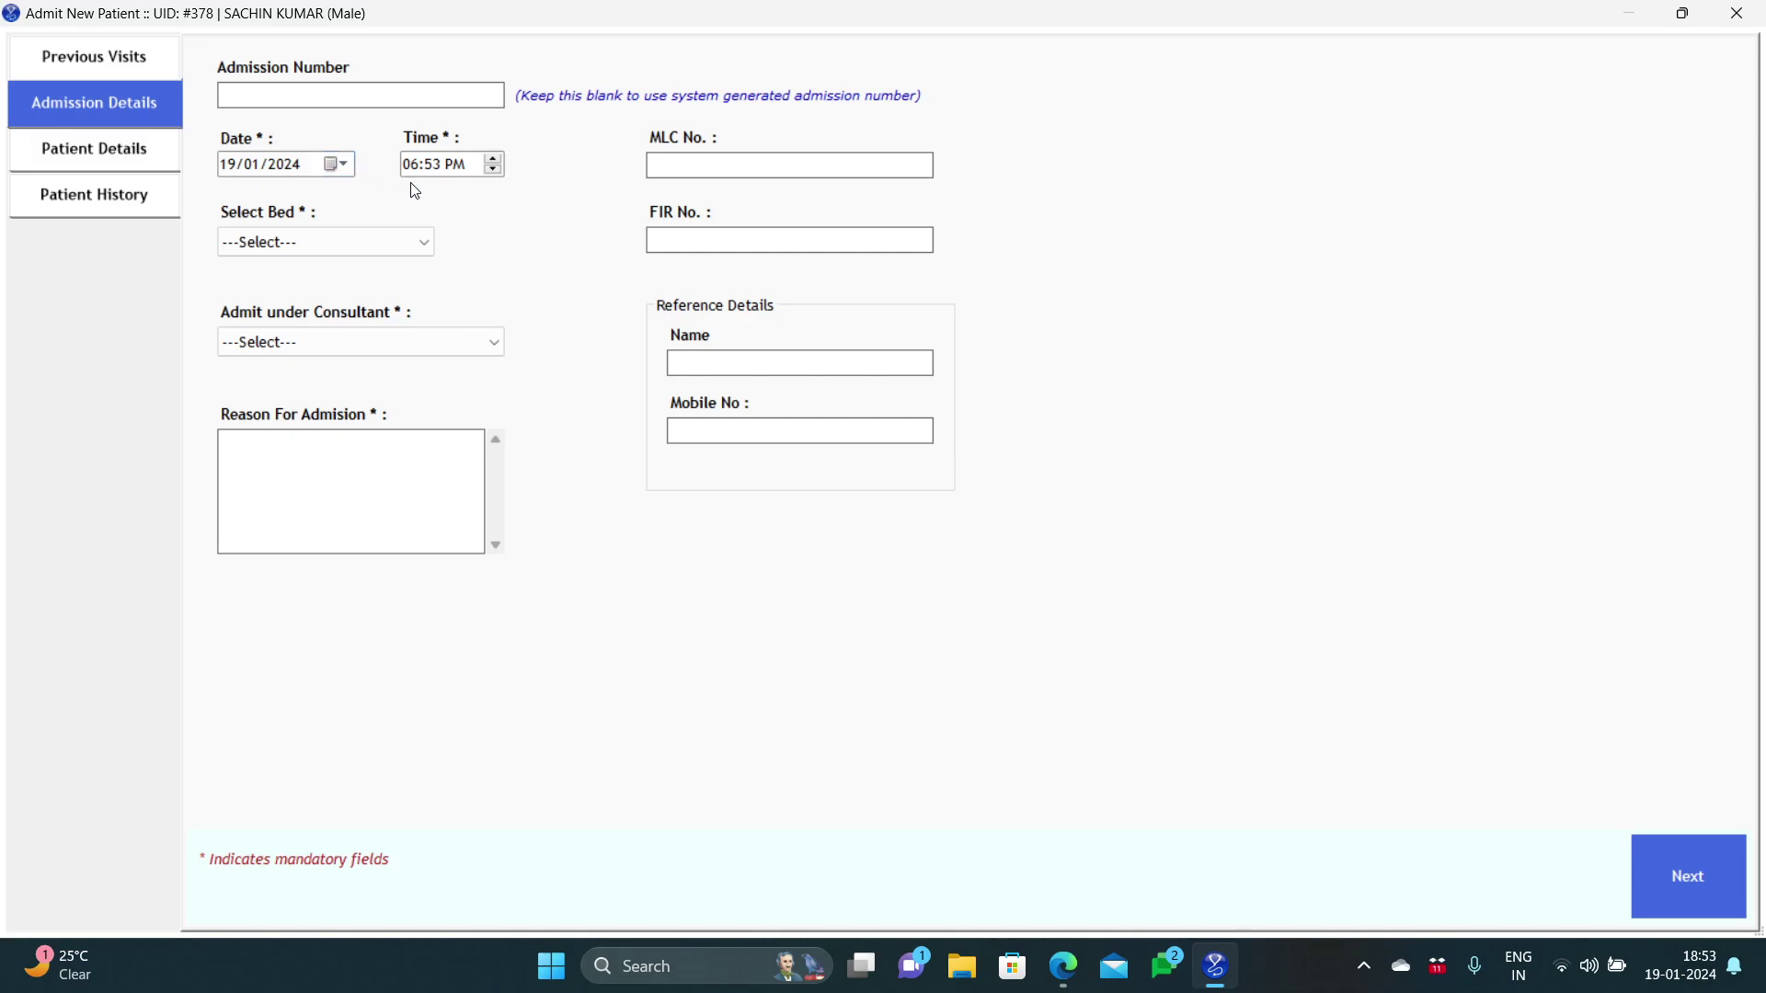
Step: Assign bed ICU013 (ICU), the general surgeon consultant, and reason 'Pain in abdomen, Nausea'
click(413, 244)
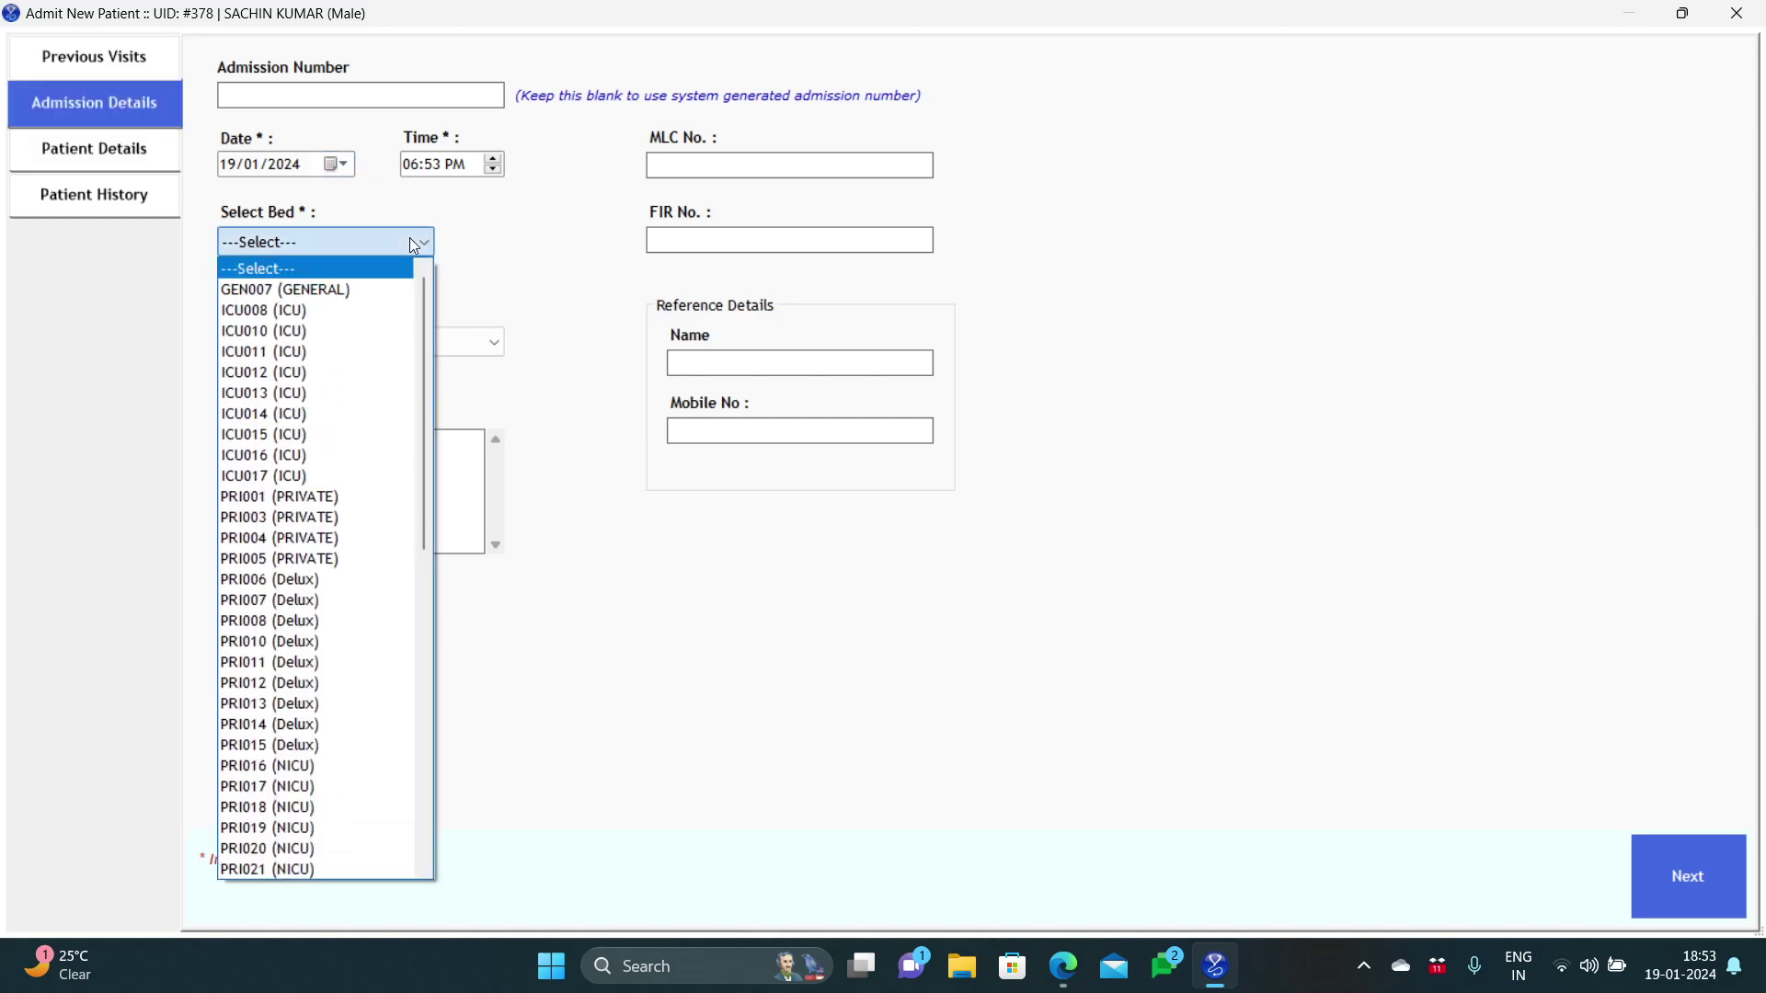
click(374, 396)
click(406, 347)
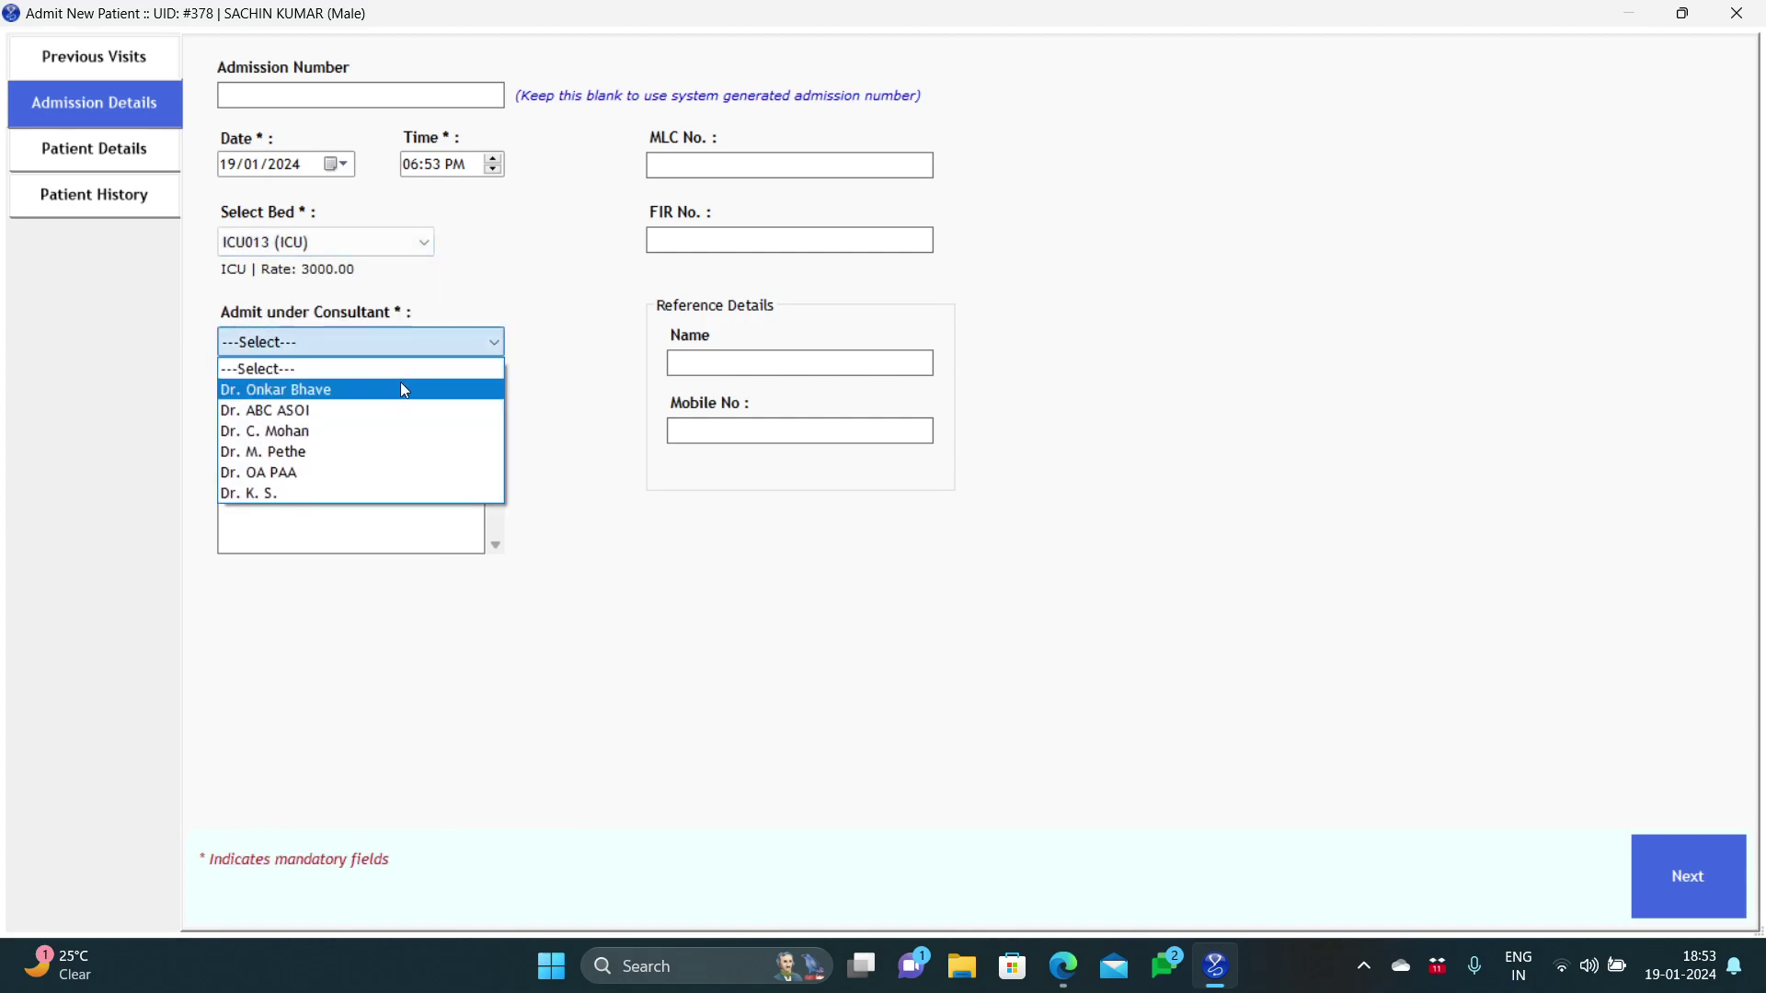
click(404, 390)
click(378, 469)
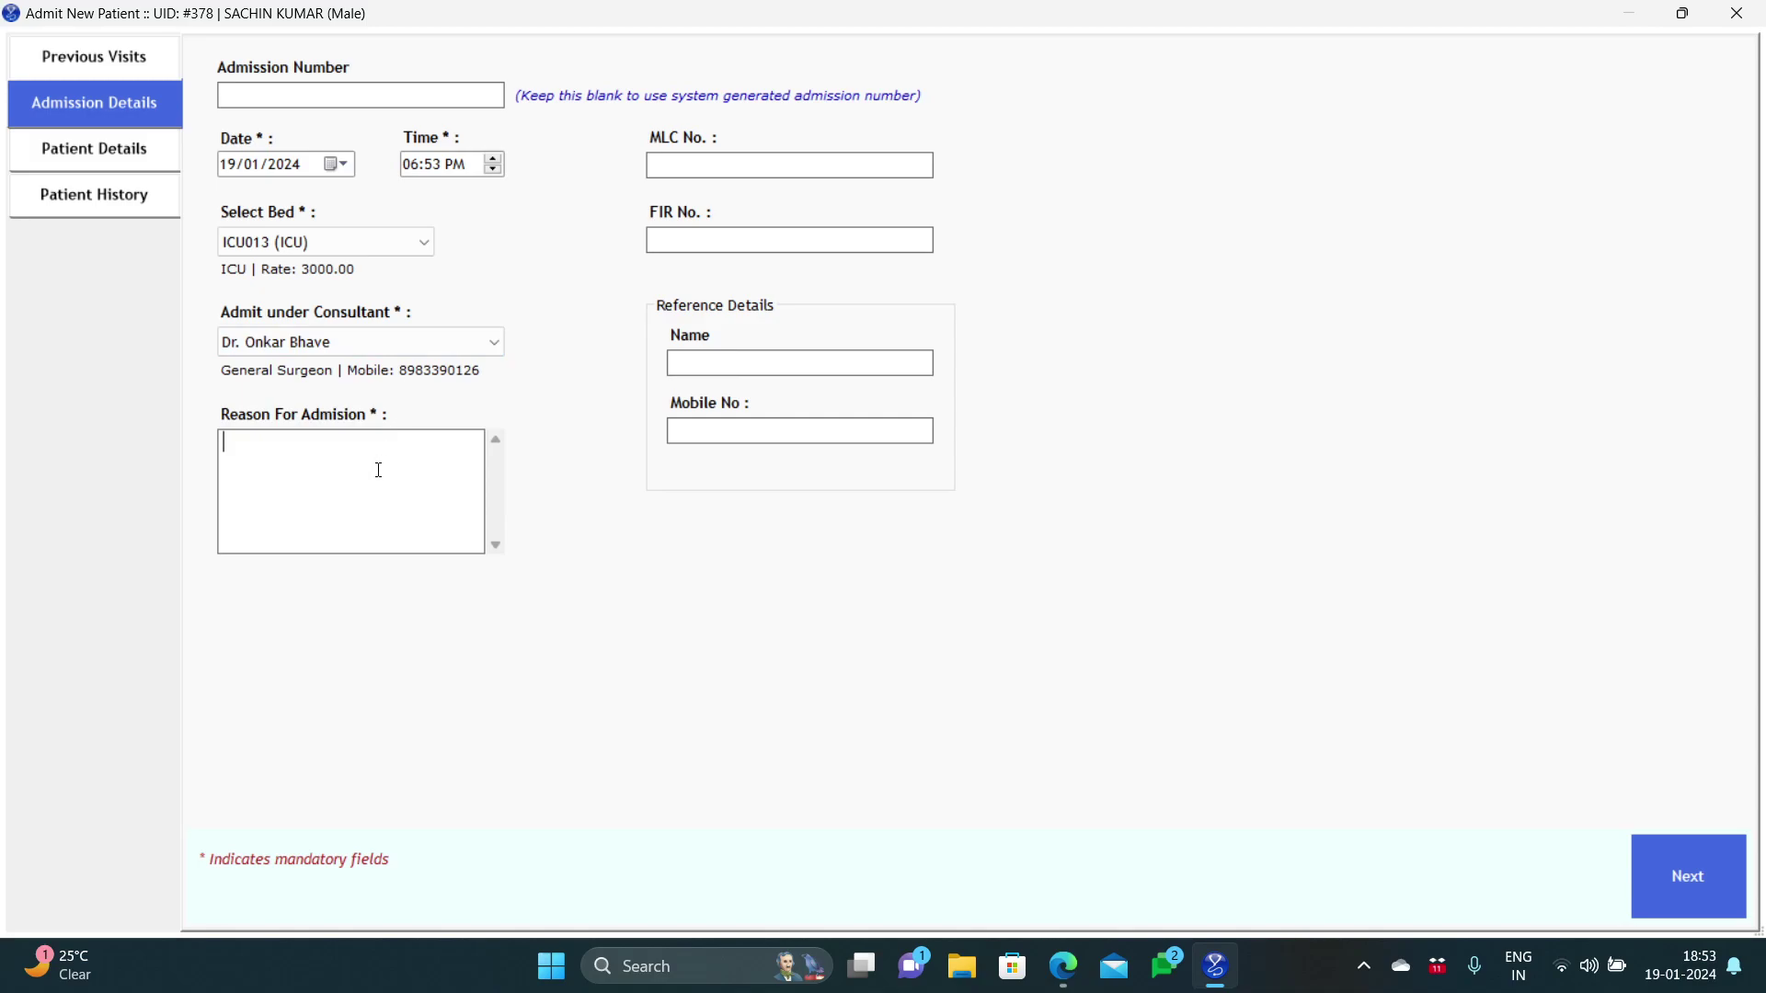
text(Pain in abdomen, Nausea)
click(1683, 892)
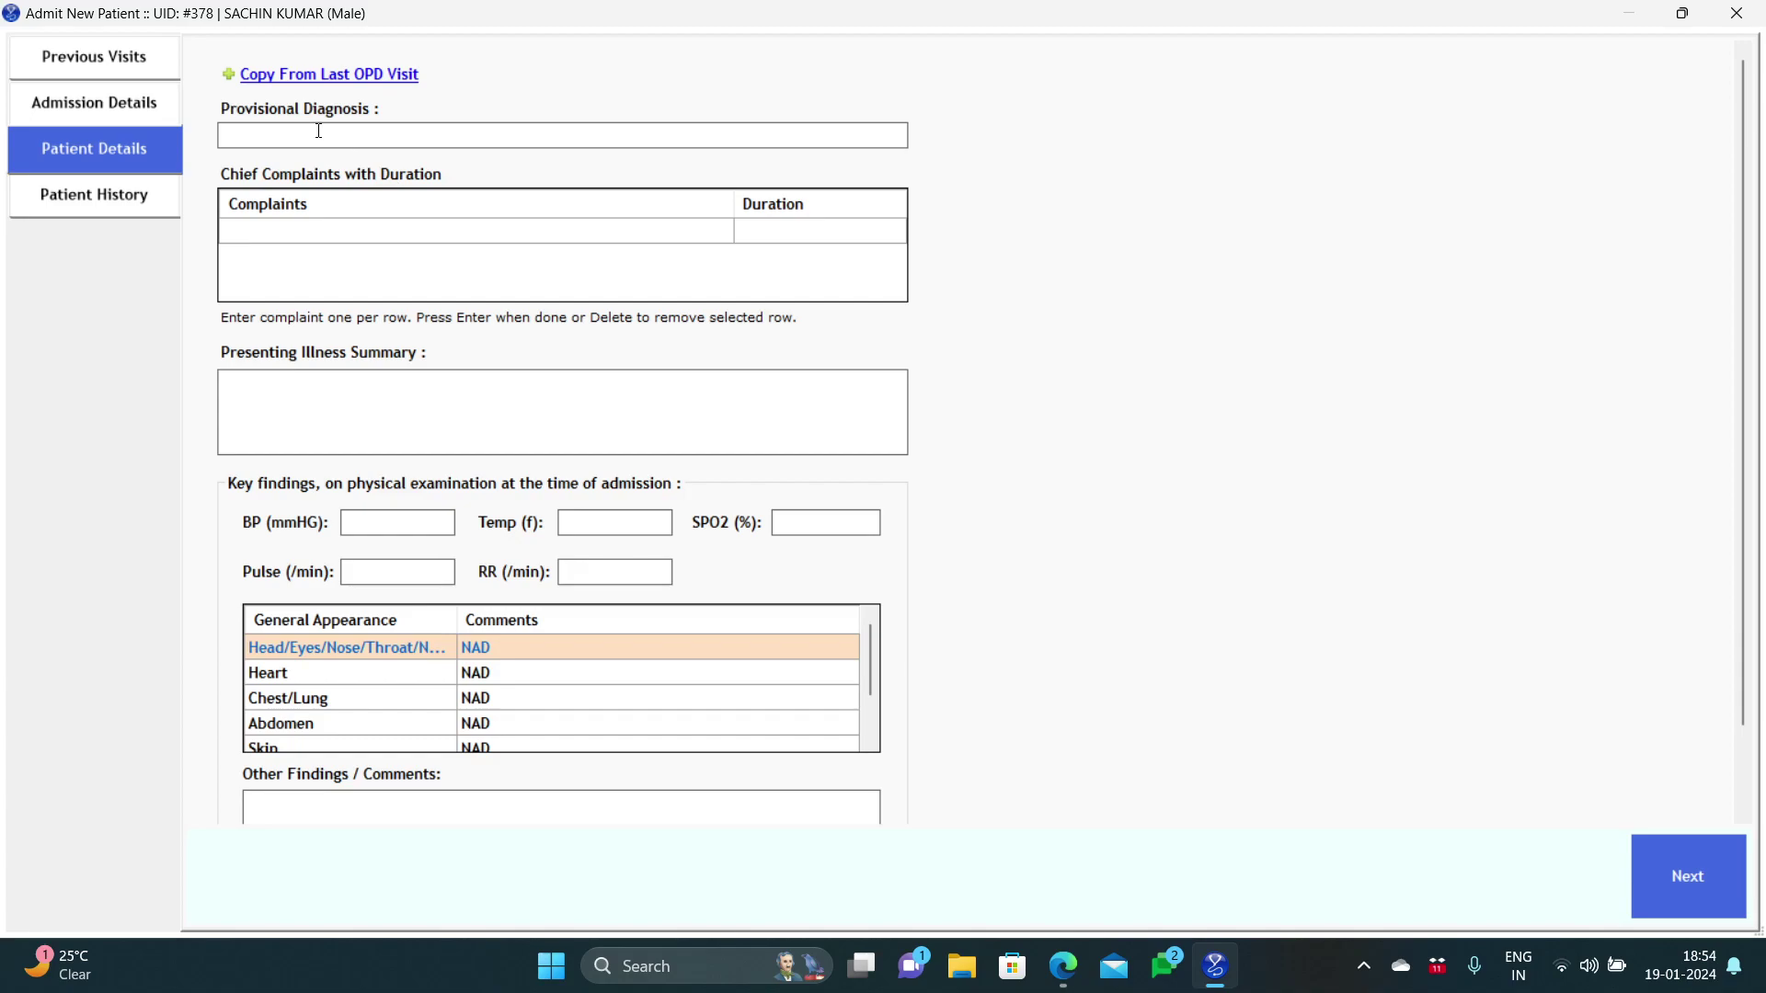
Step: Enter Vomiting and Headache as the chief complaints
click(373, 242)
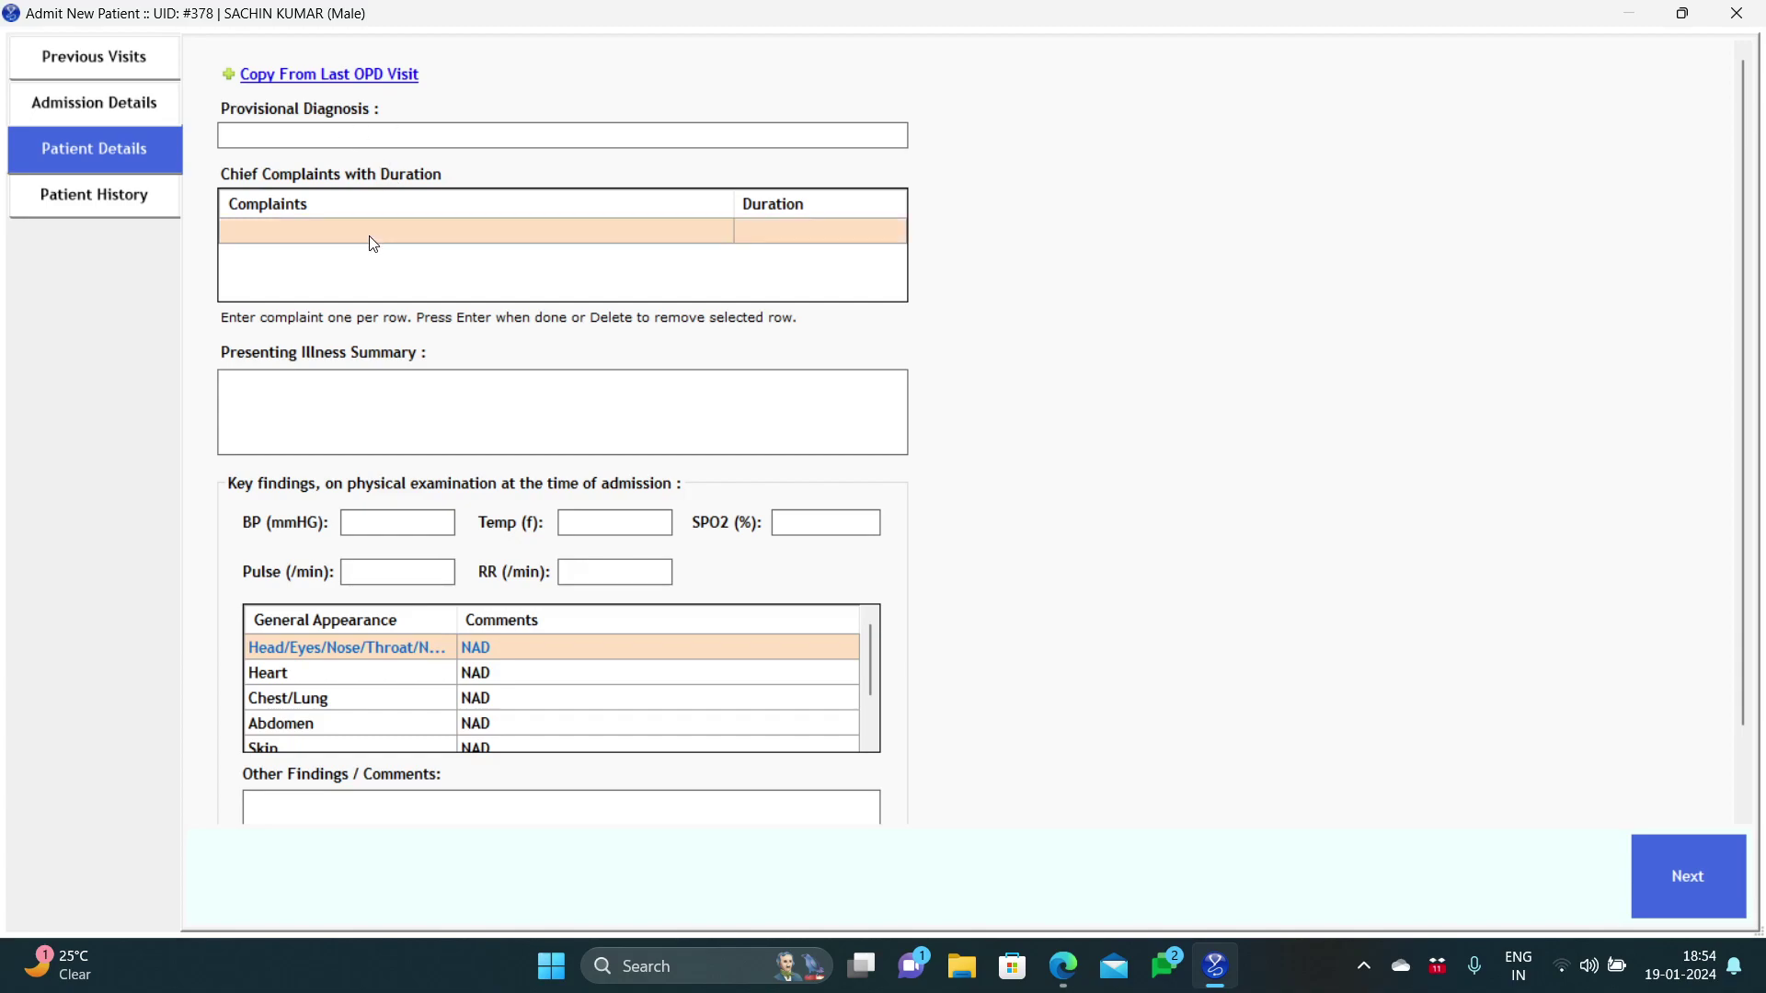
click(372, 242)
text(V)
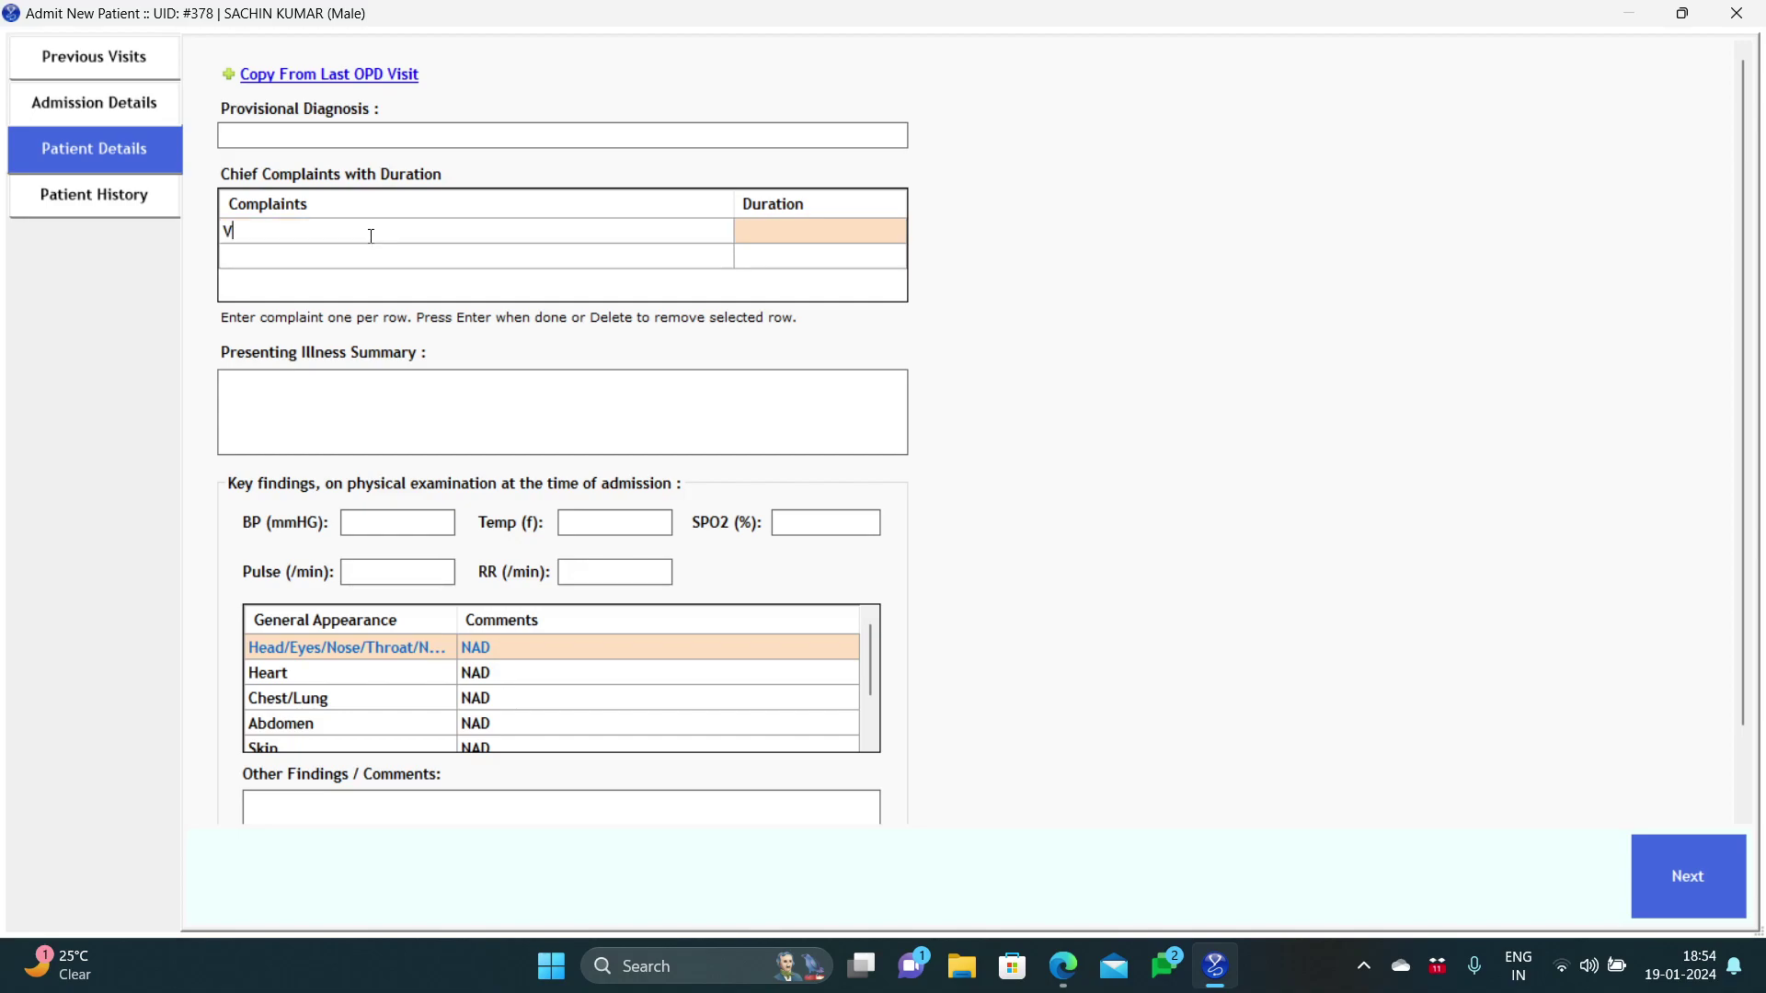
text(omiting)
click(381, 260)
text(Heada)
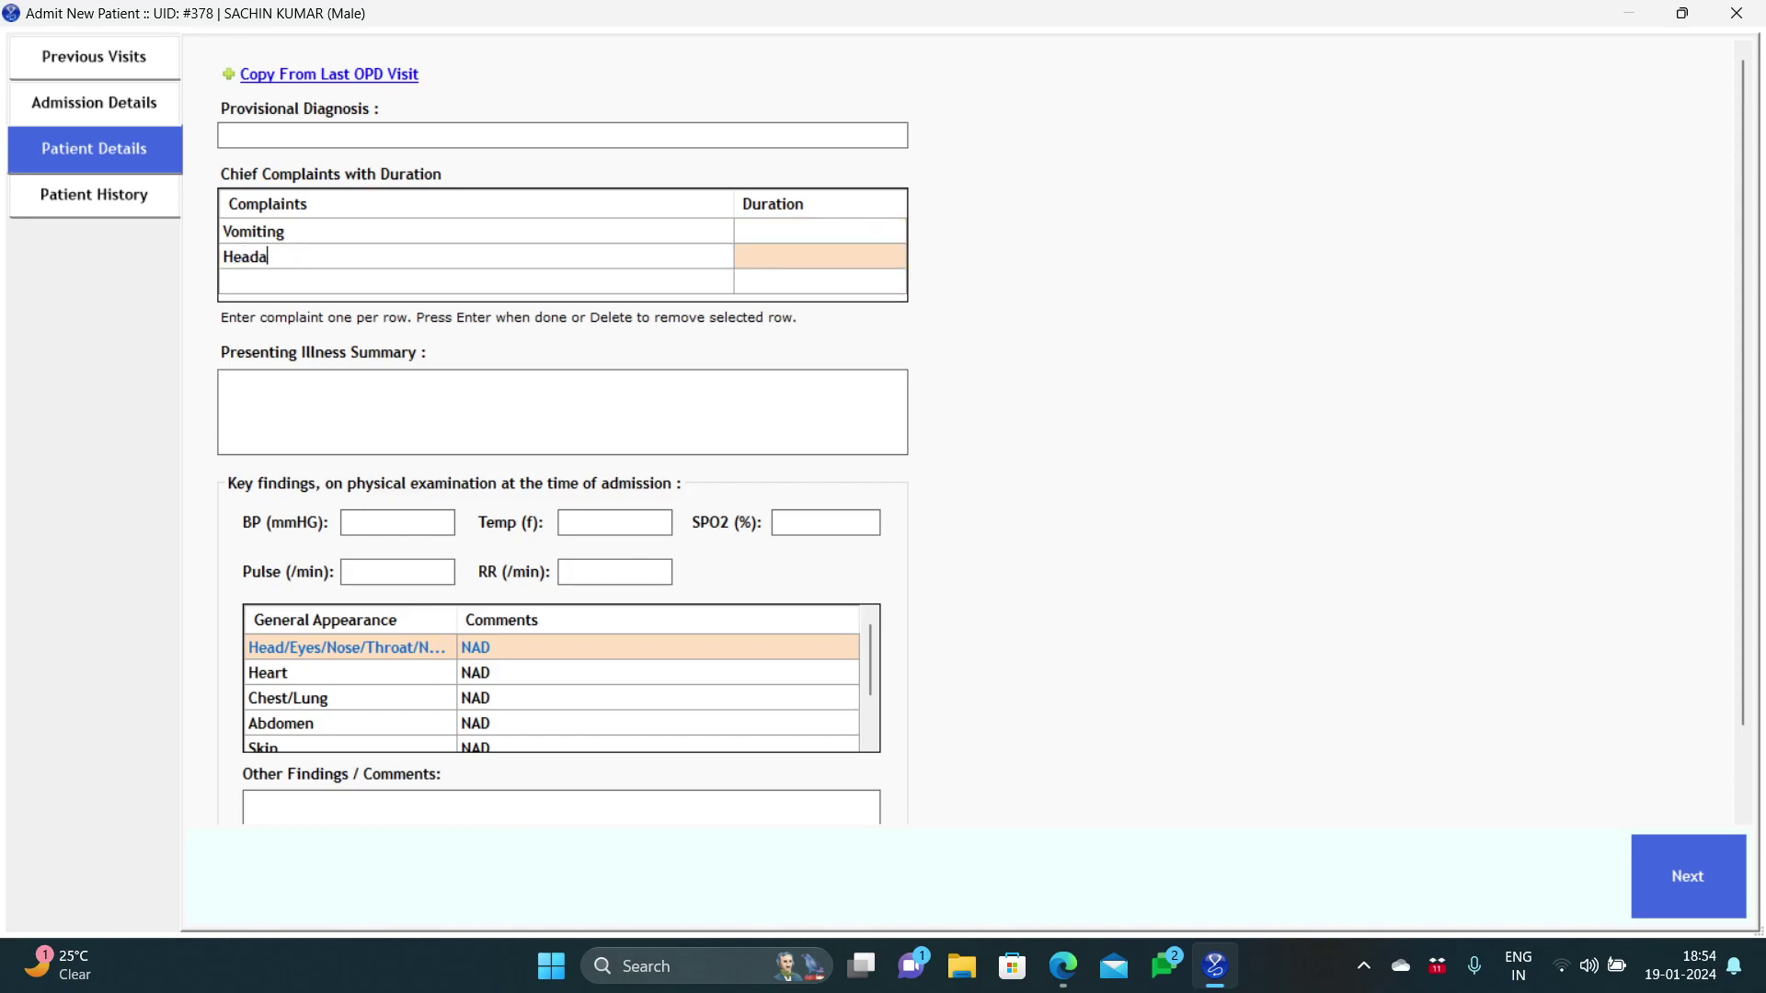
text(che)
Step: Record a blood pressure of 120/80 and continue to Patient History
drag(1740, 474, 1755, 598)
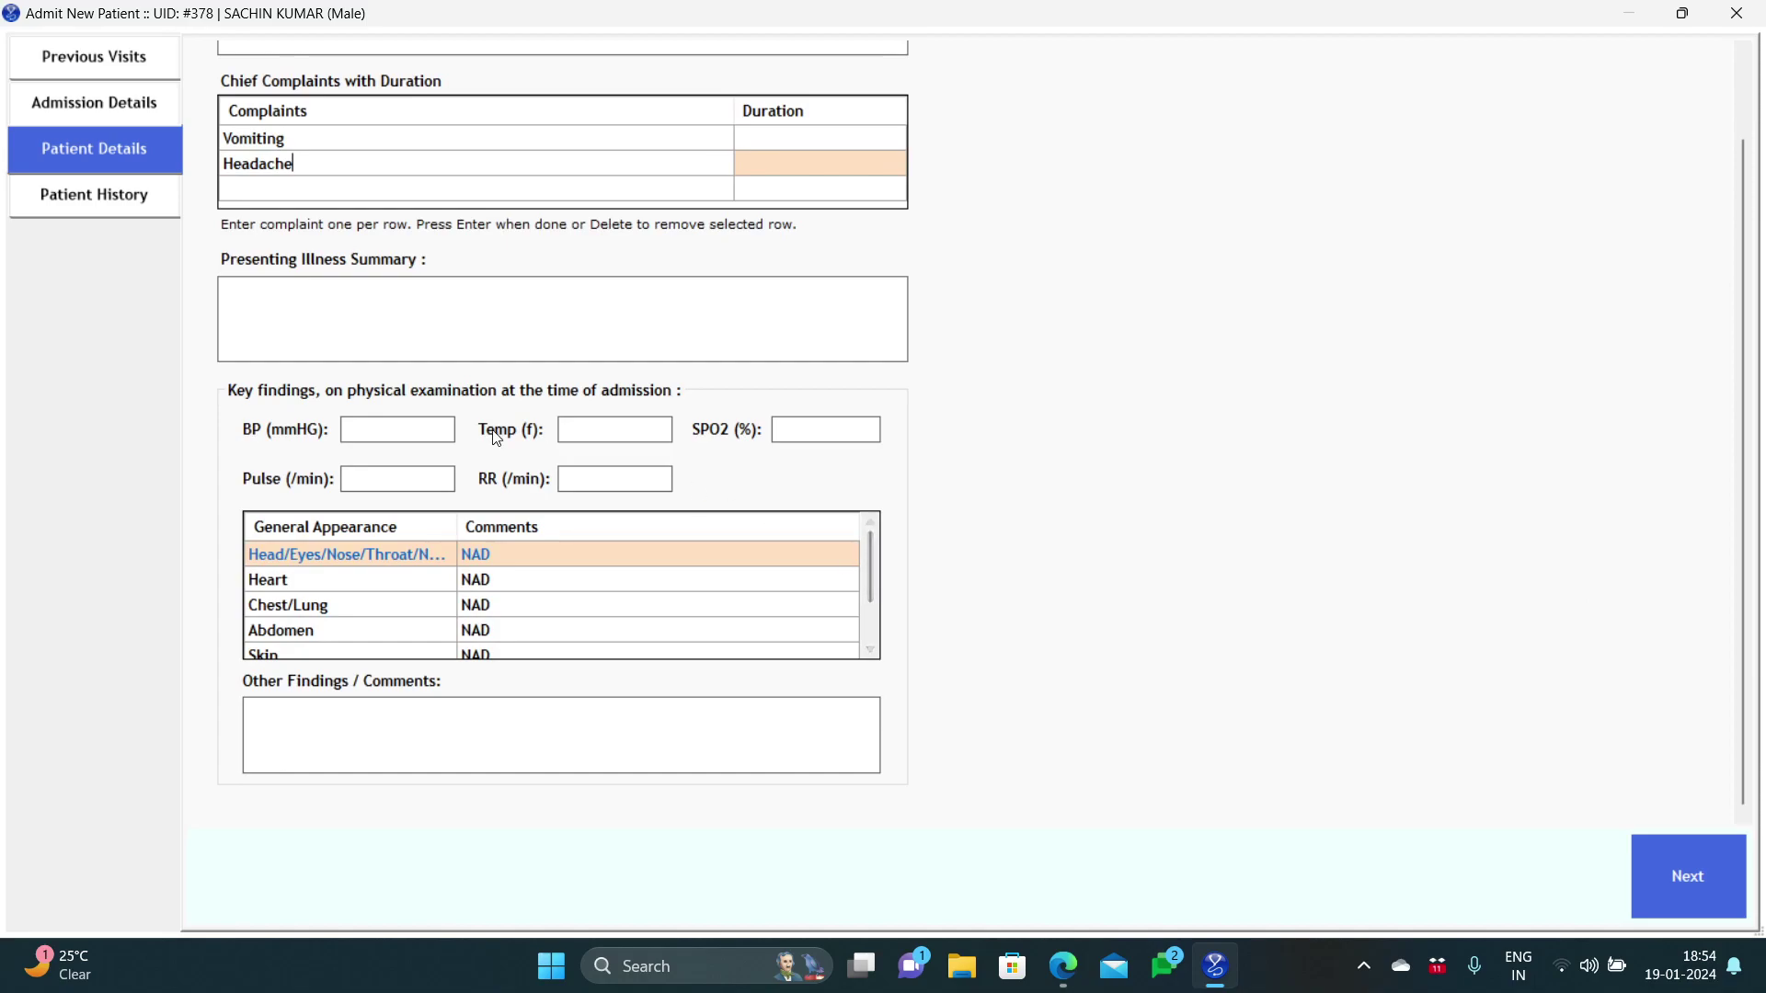
click(415, 425)
text(120)
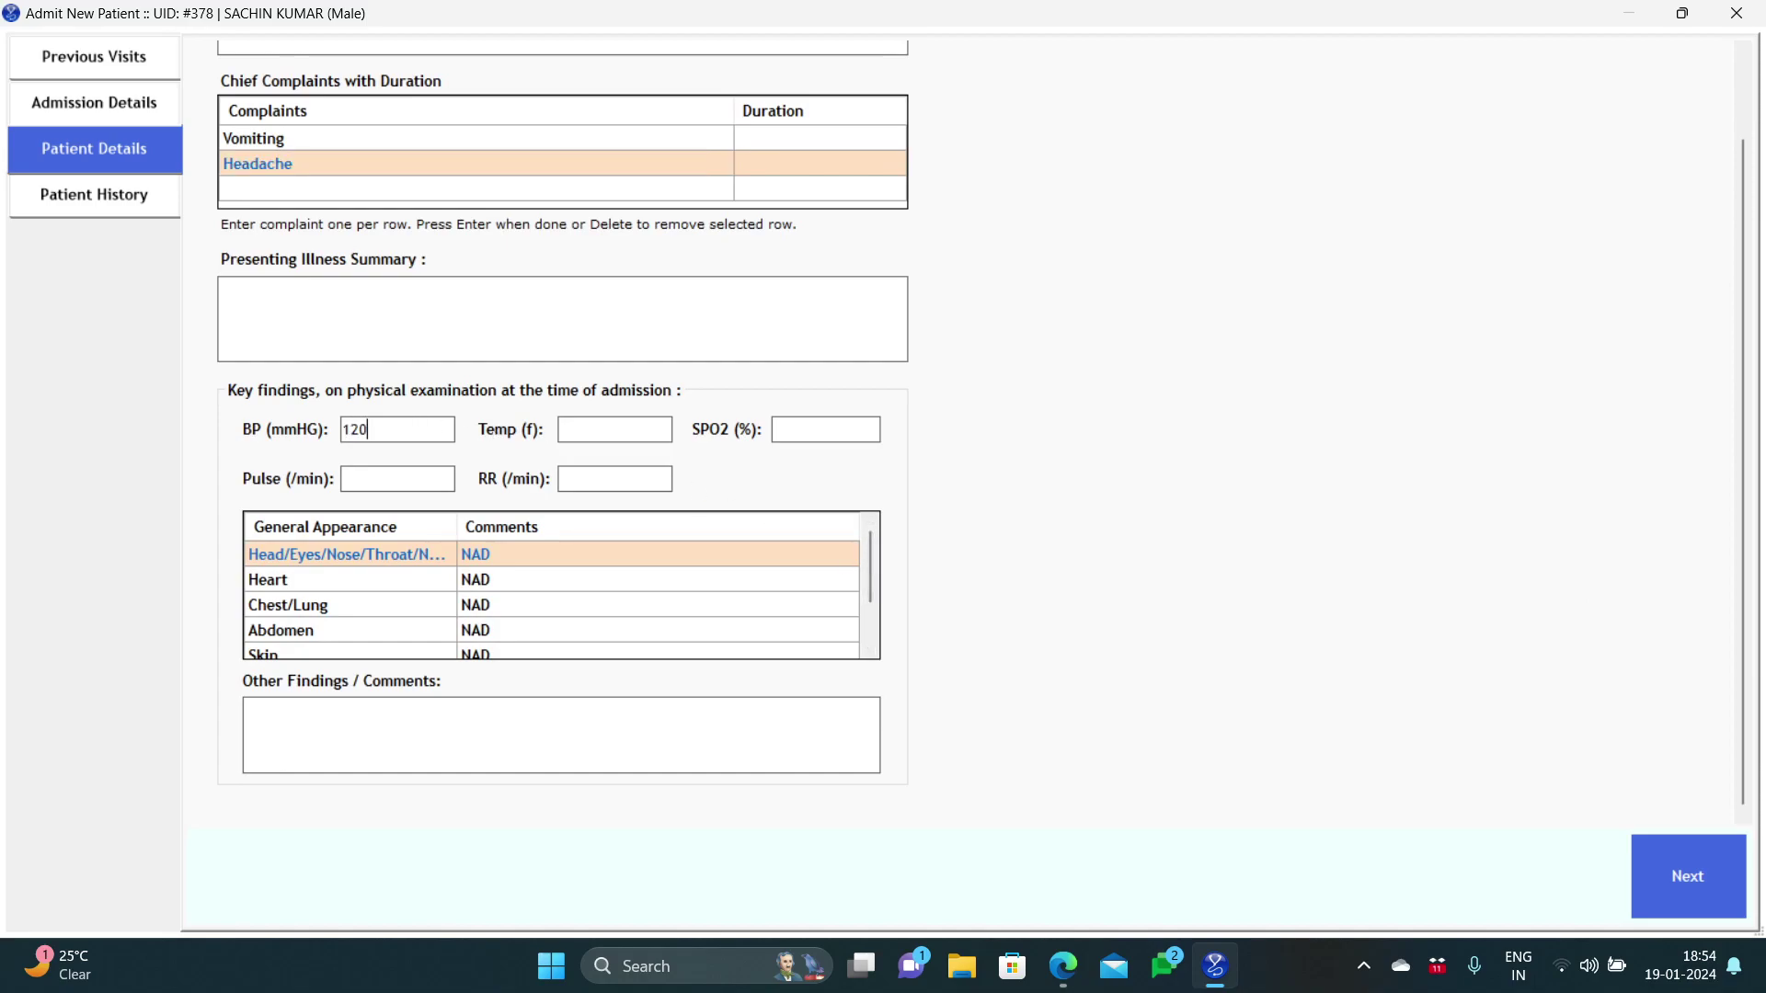
text(/80)
click(1648, 870)
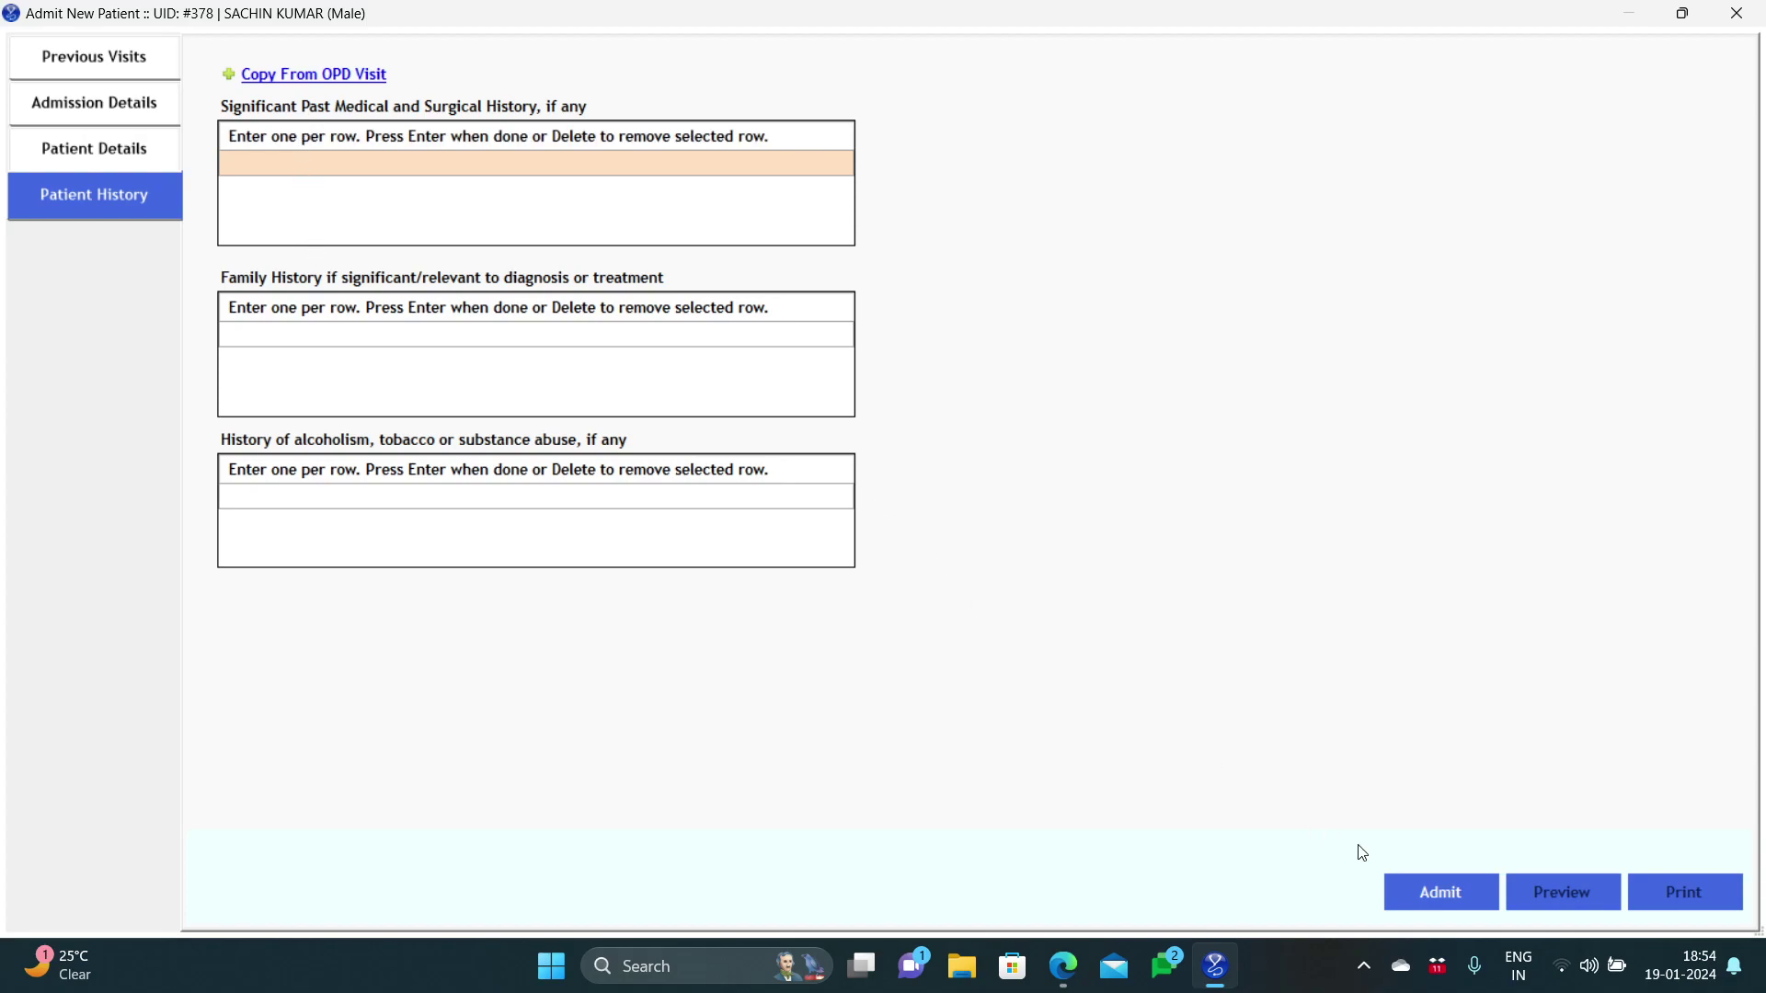
Step: Confirm the admission to ICU013 and close the Admit New Patient window
click(1398, 885)
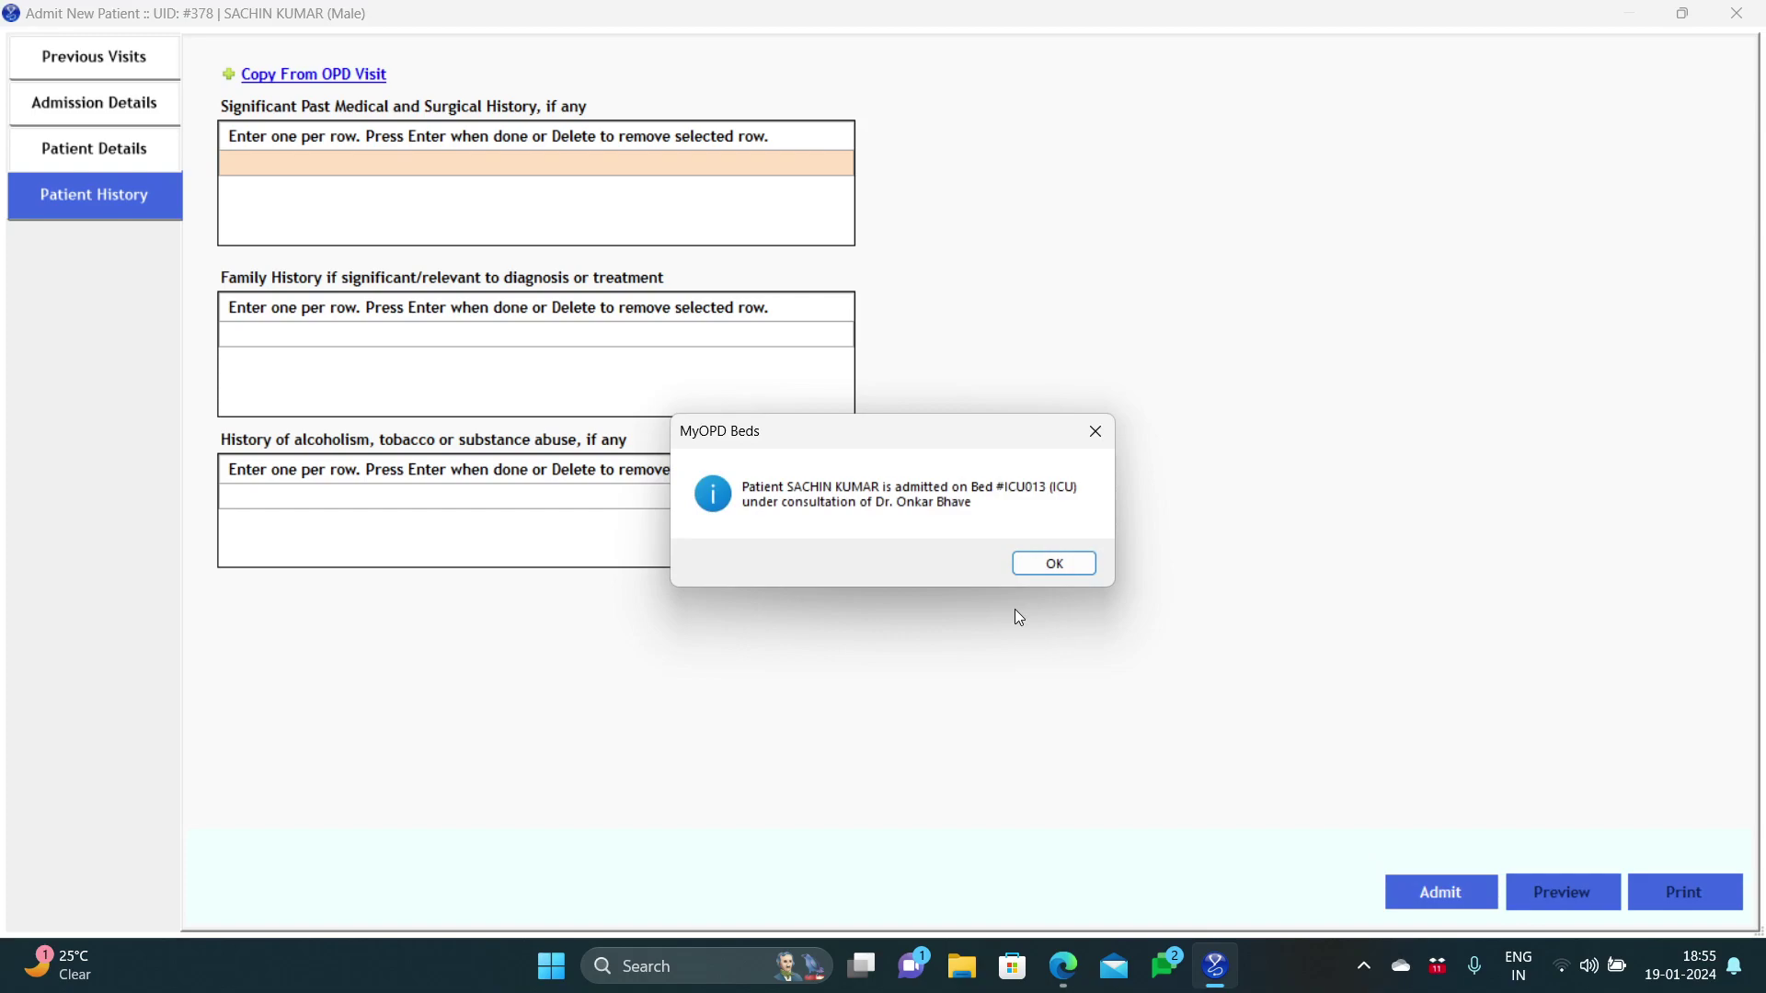
click(1042, 572)
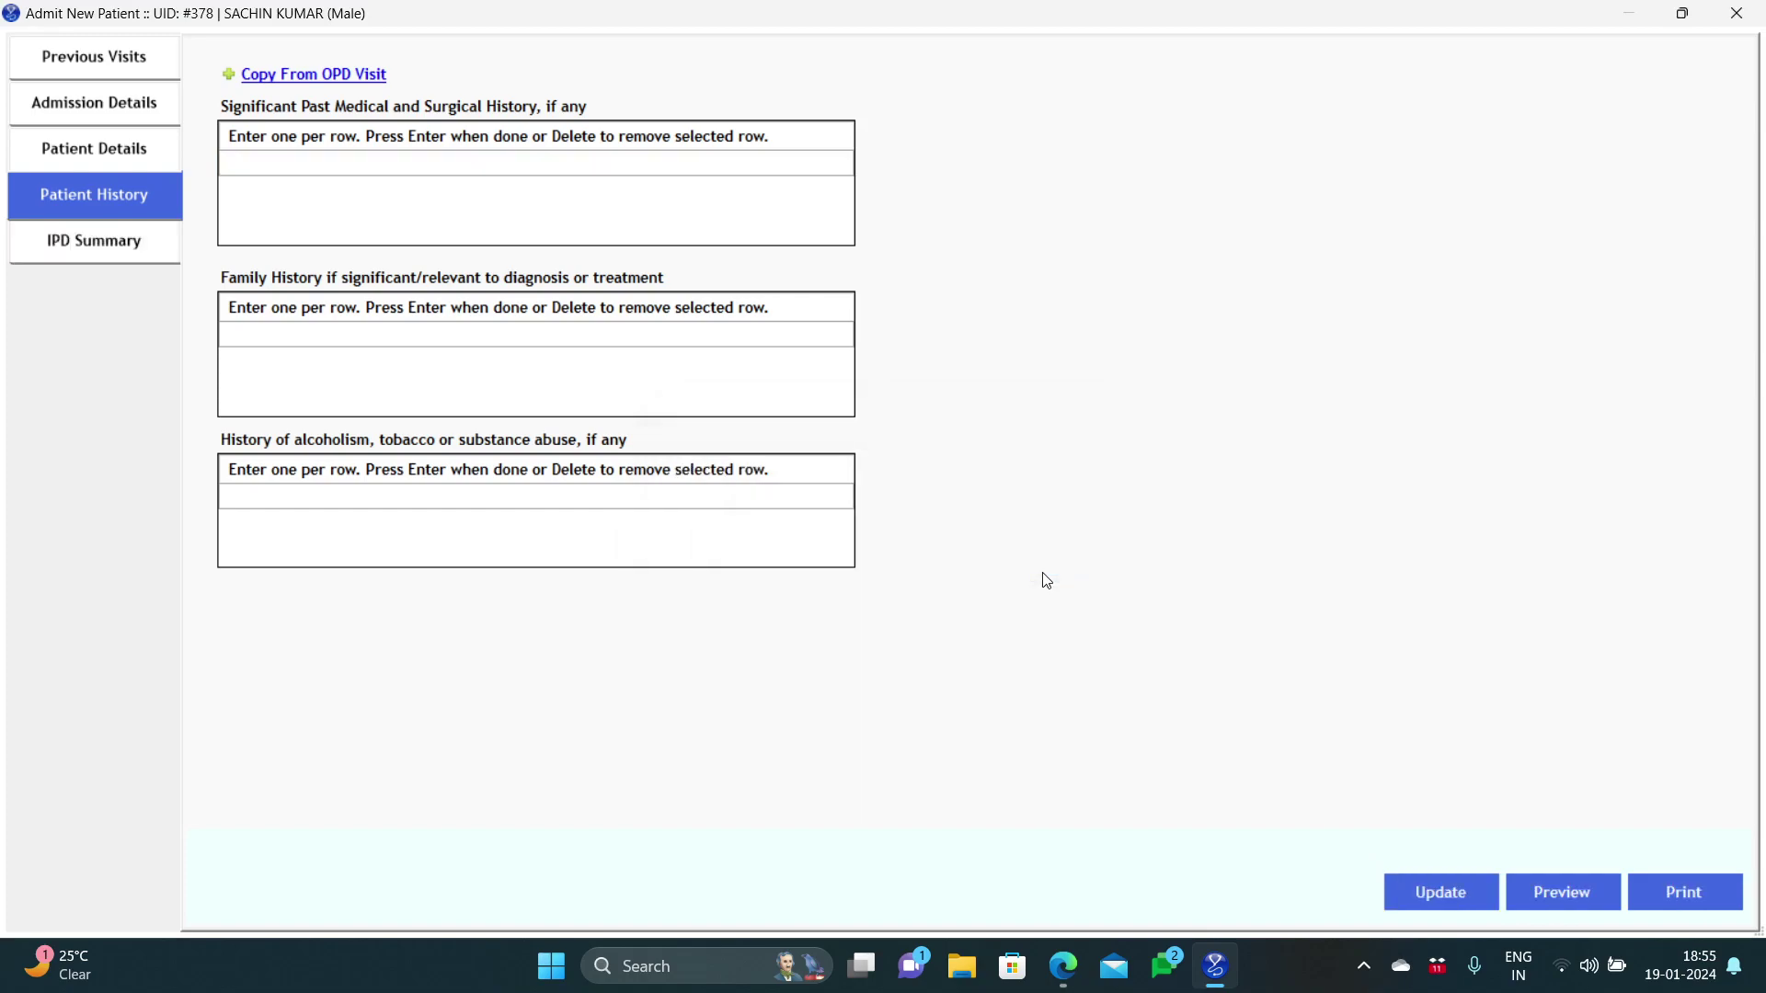
click(1732, 15)
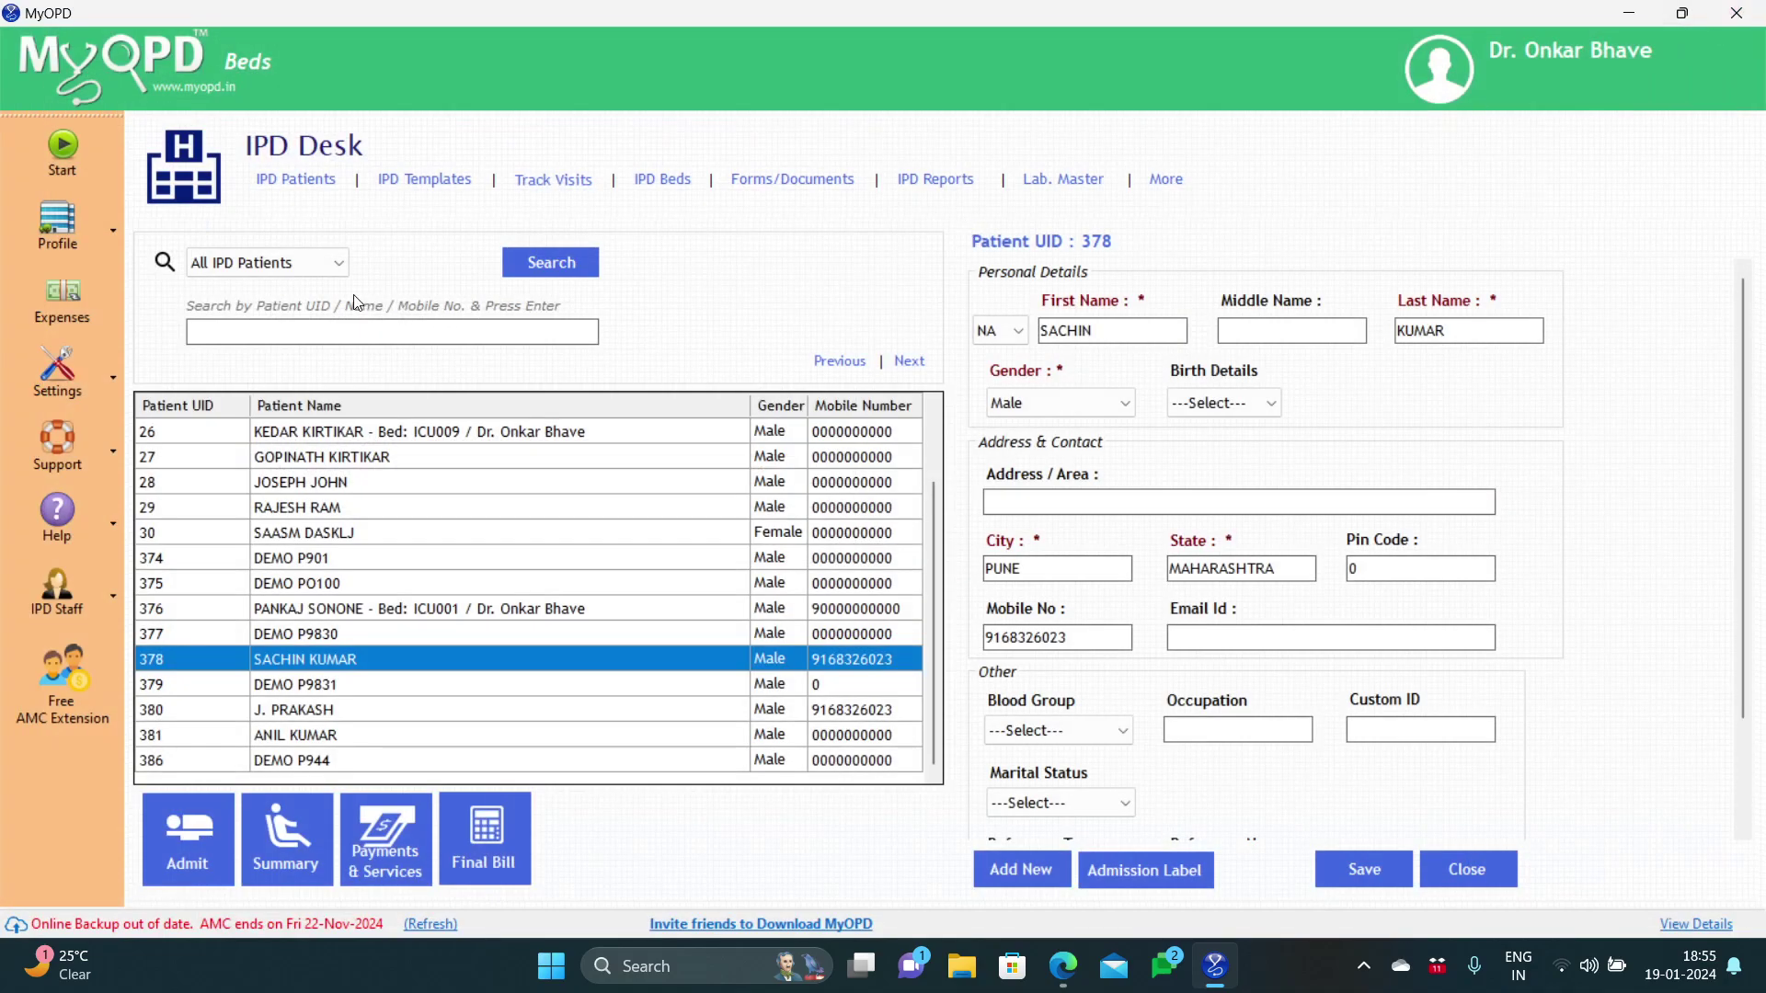
Step: Filter the IPD Desk to all admitted patients and open patient 378's Admission Summary
click(321, 264)
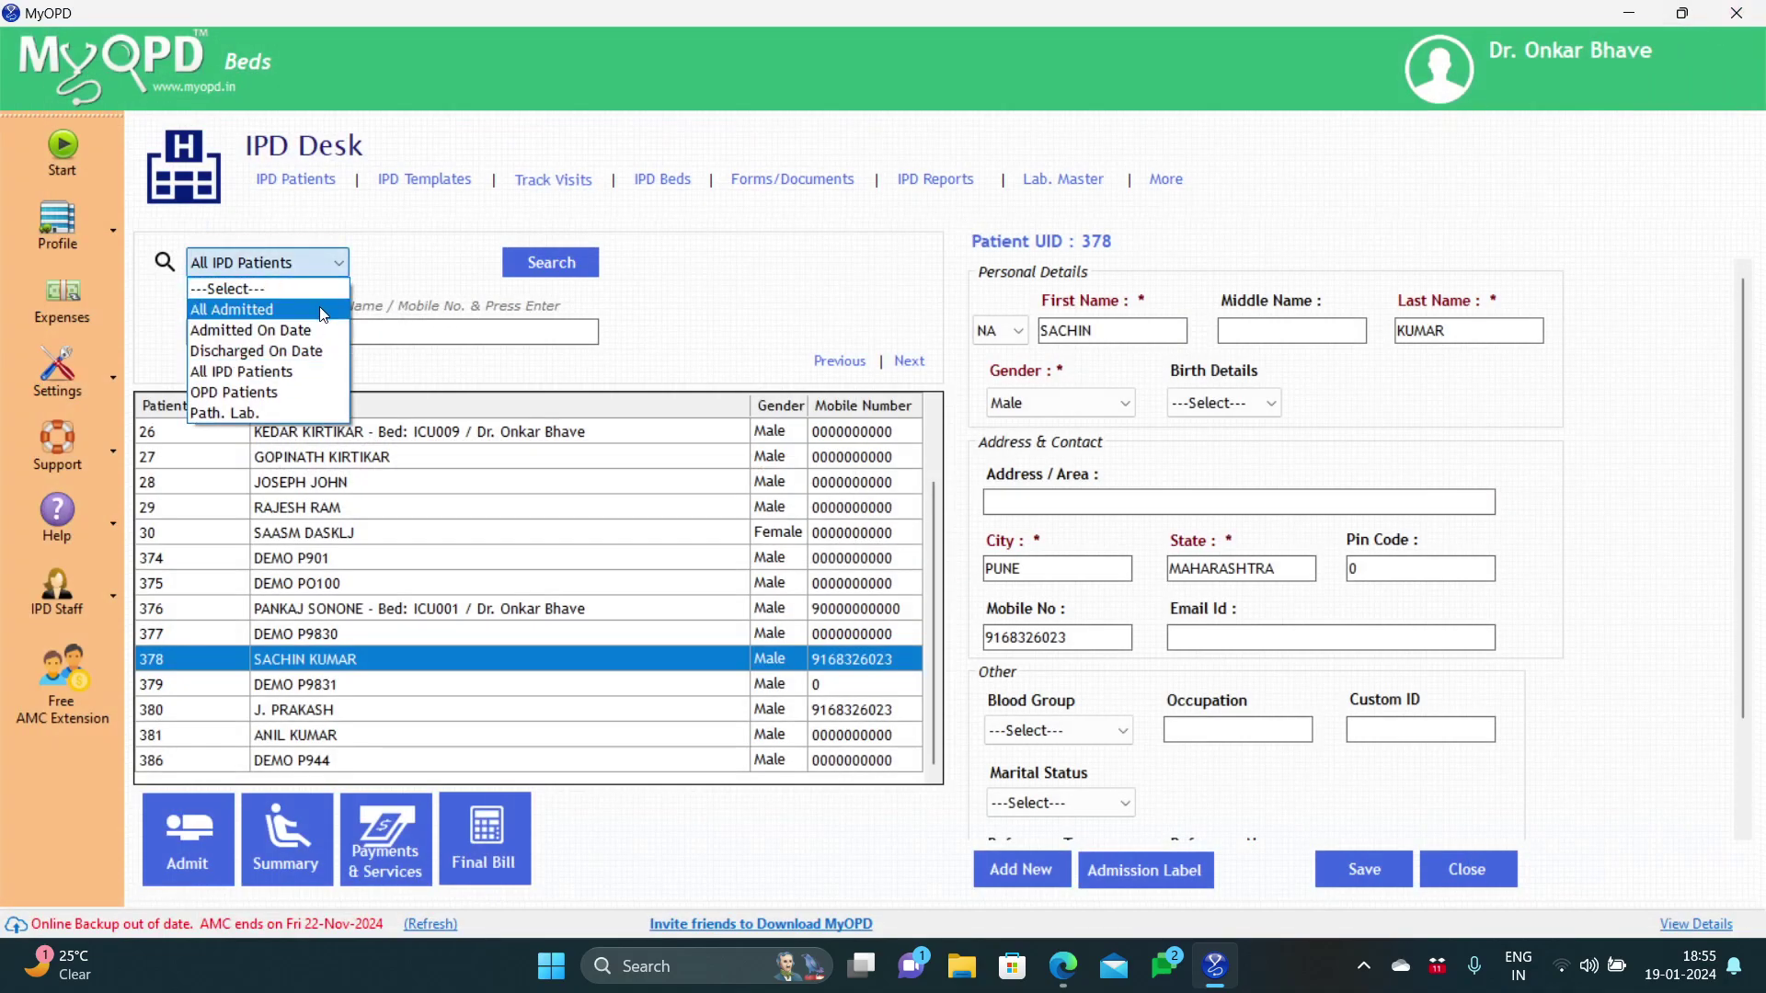
click(321, 311)
click(536, 264)
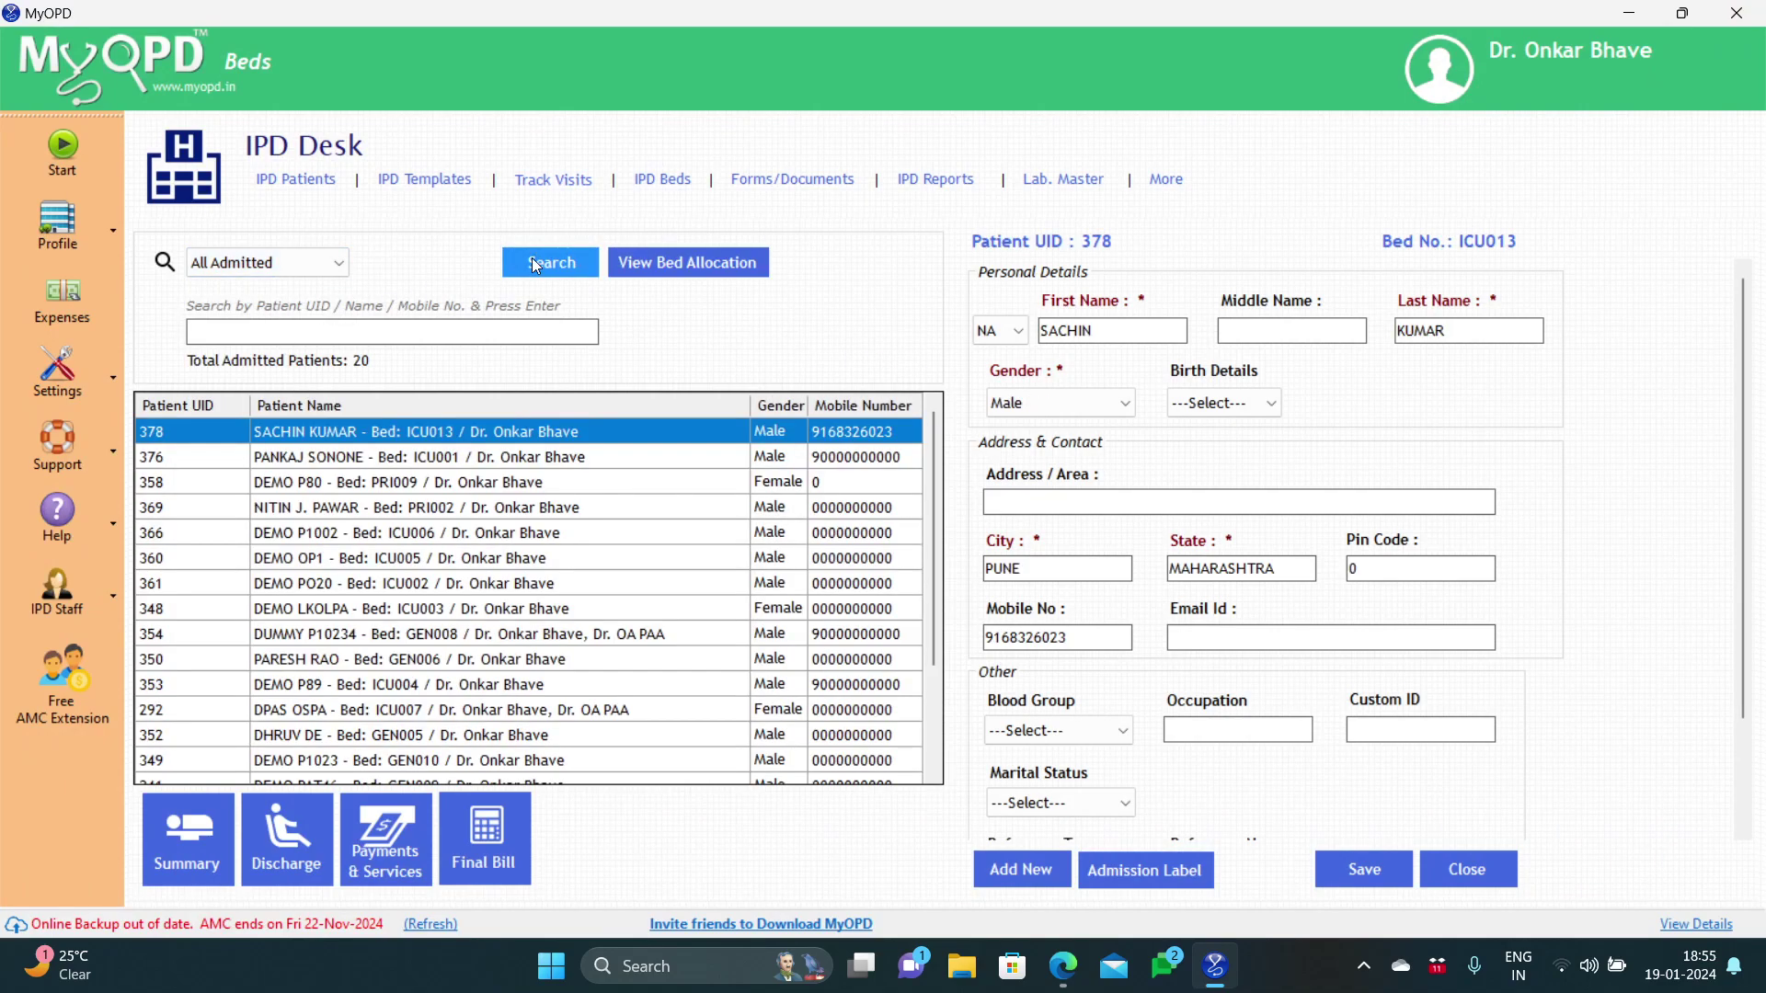
mouse_move(934, 475)
mouse_down()
mouse_move(936, 565)
mouse_move(936, 467)
mouse_up()
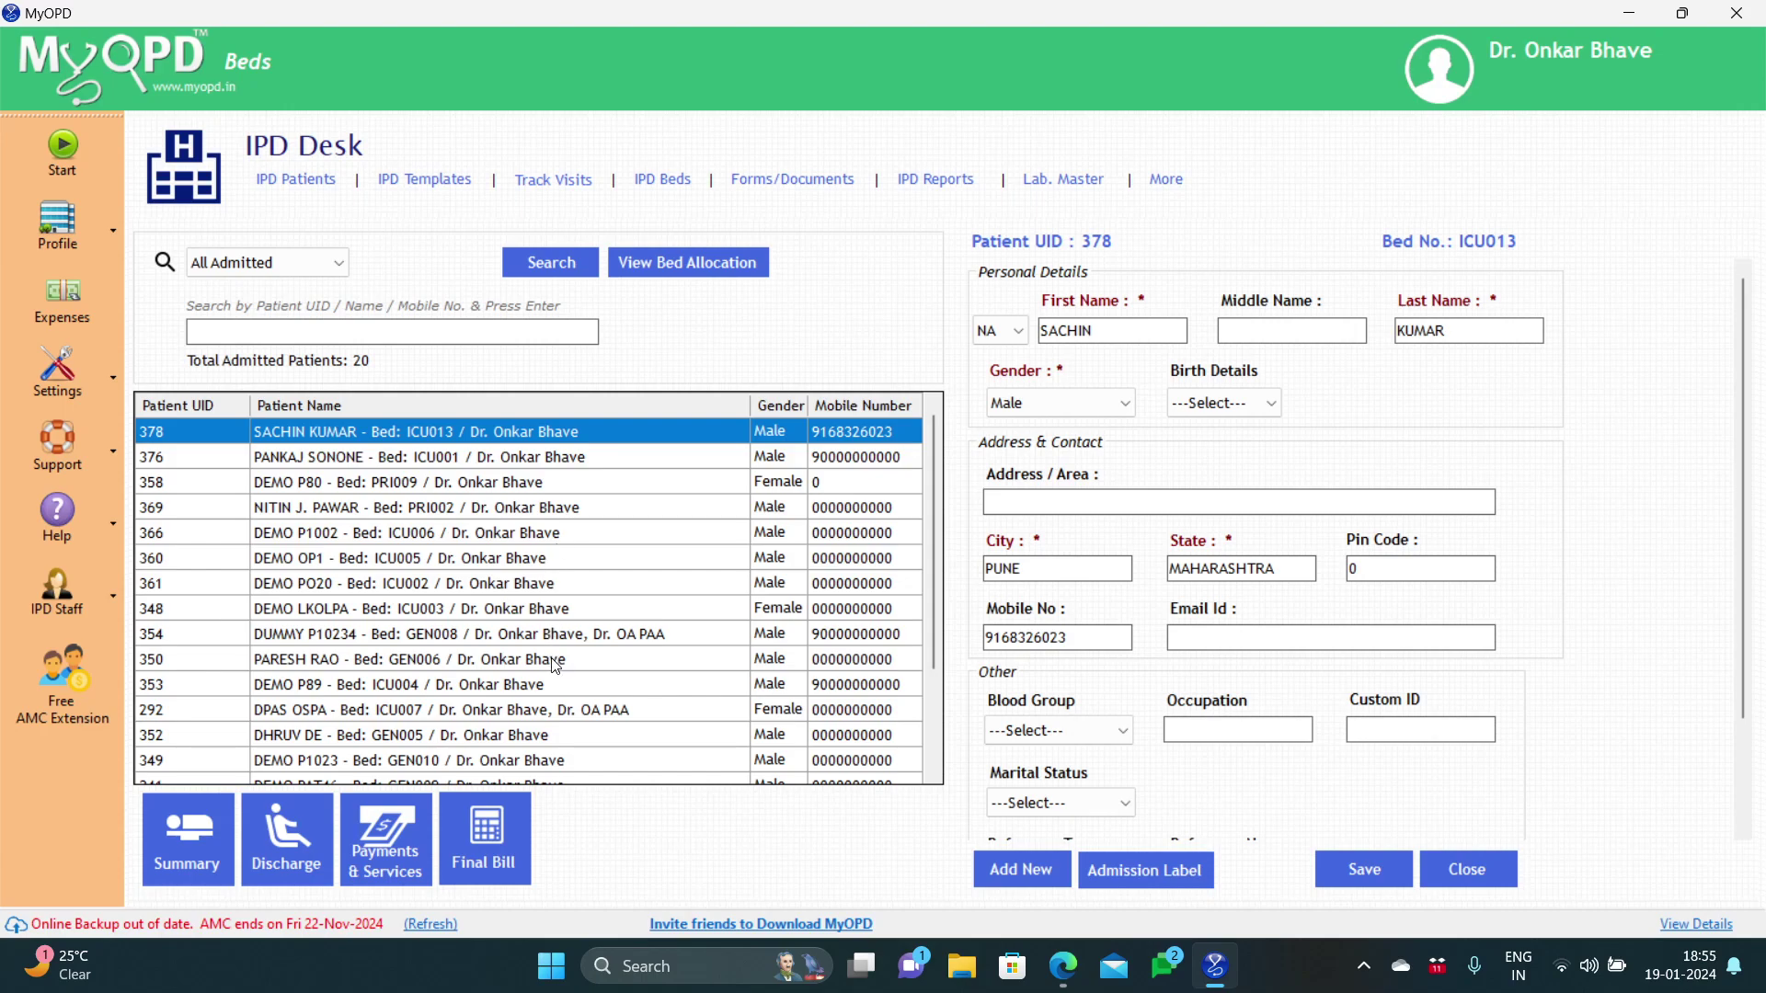
click(224, 813)
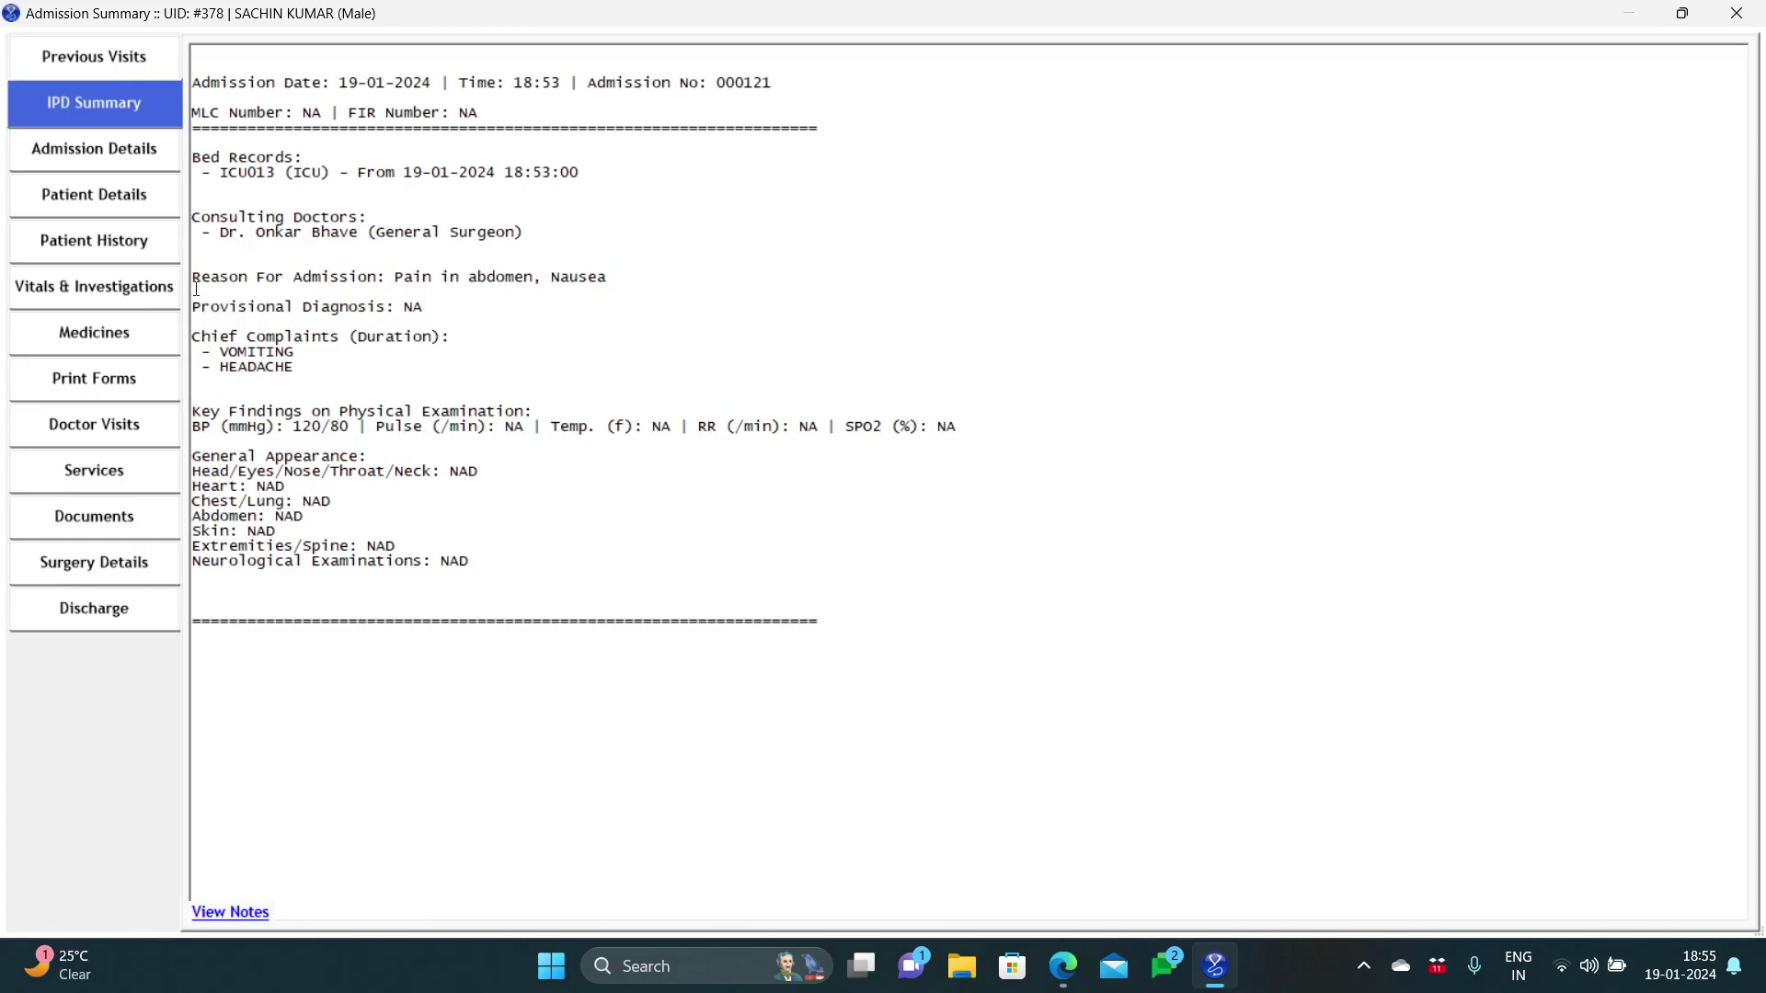
Step: Browse Vitals & Investigations, Medicines, Admission Details, Print Forms and Surgery Details without changing beds
click(170, 286)
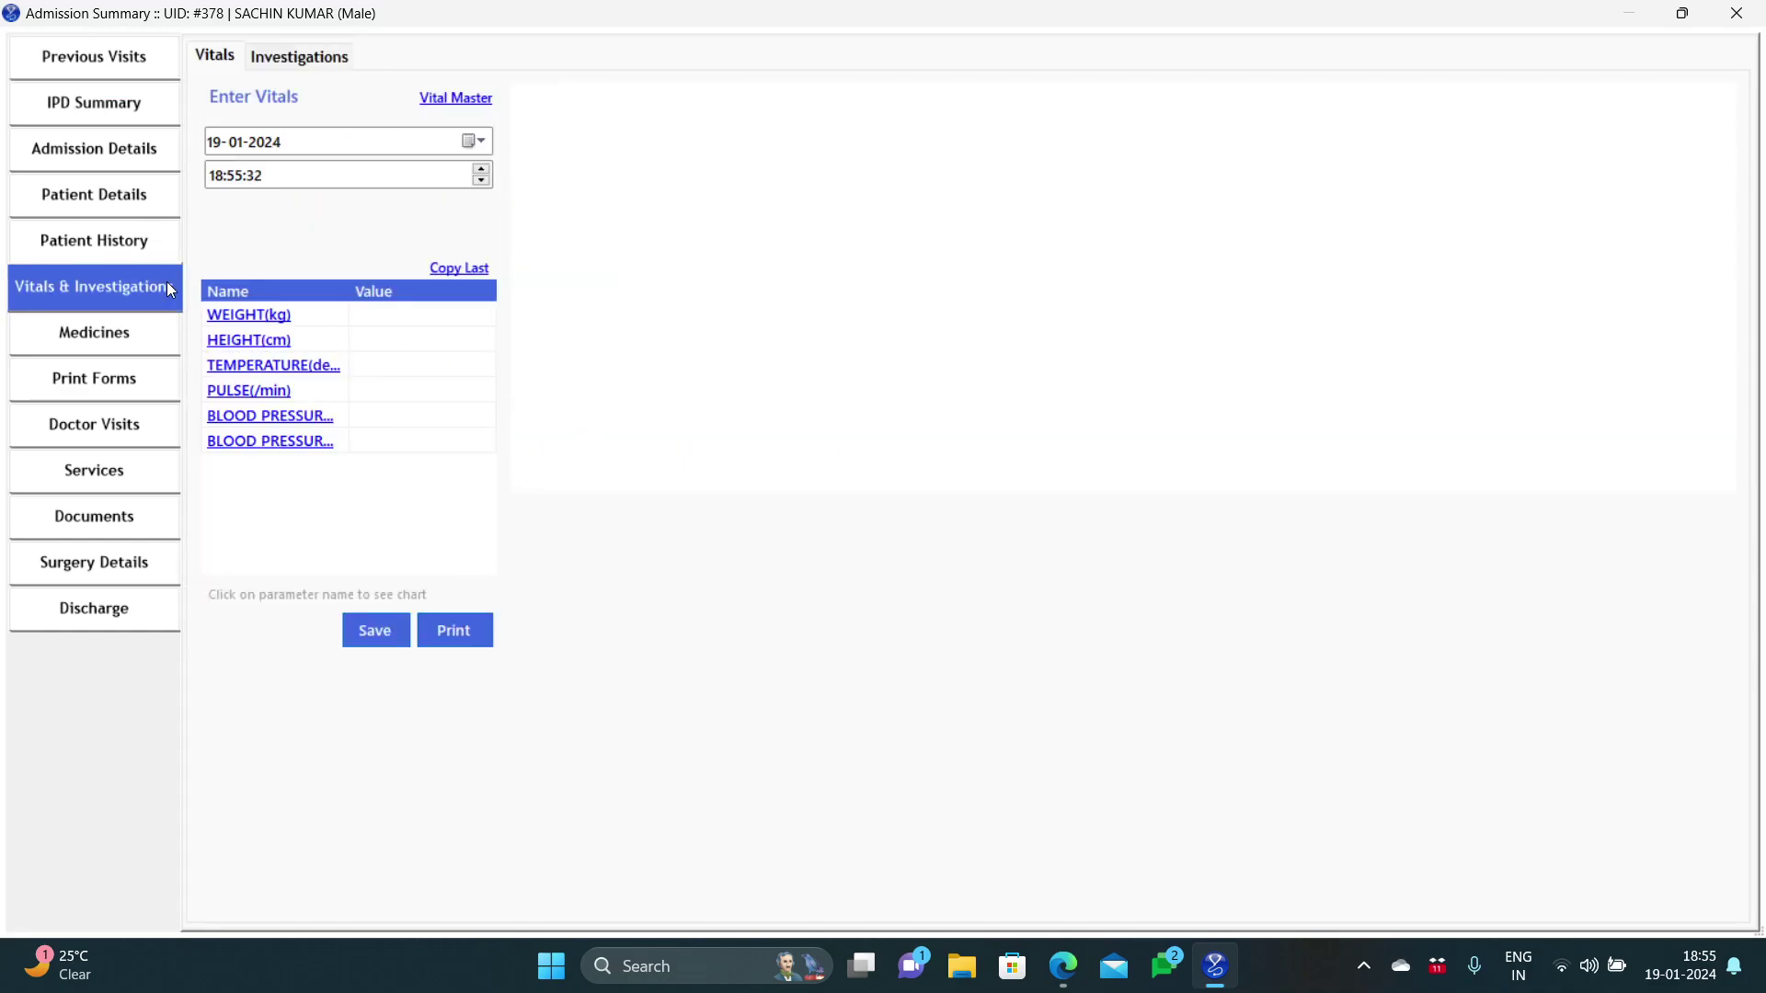
click(140, 329)
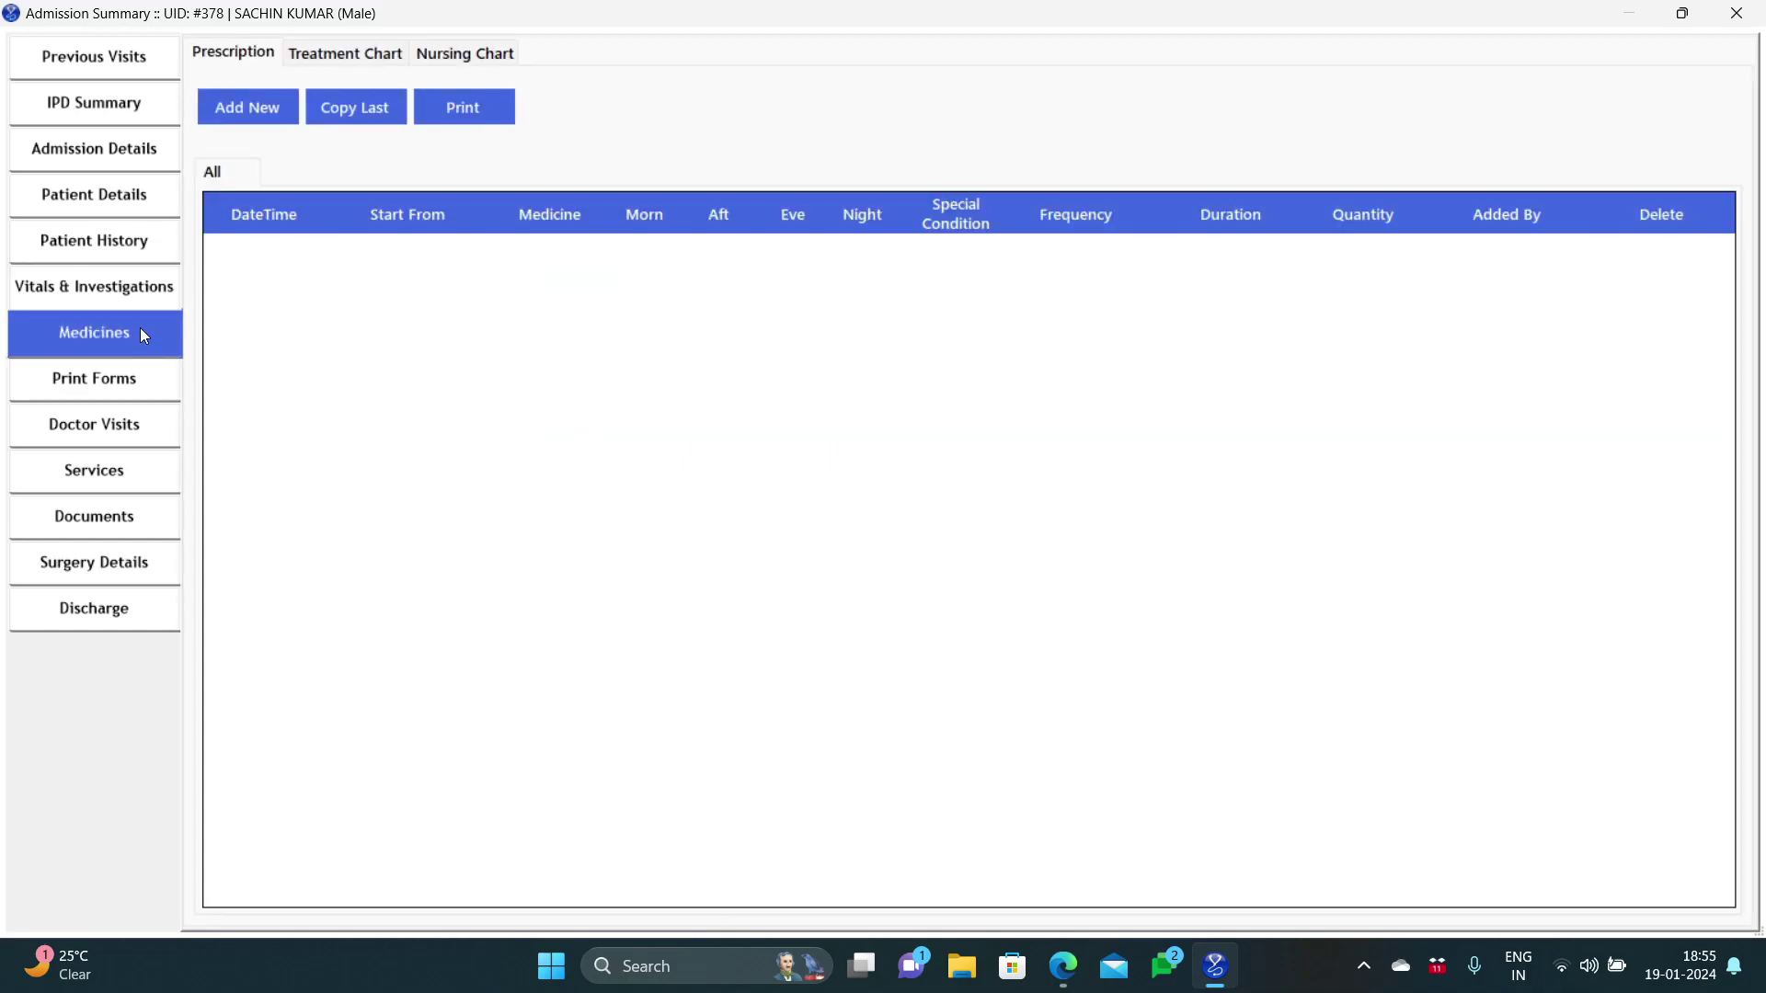
click(126, 168)
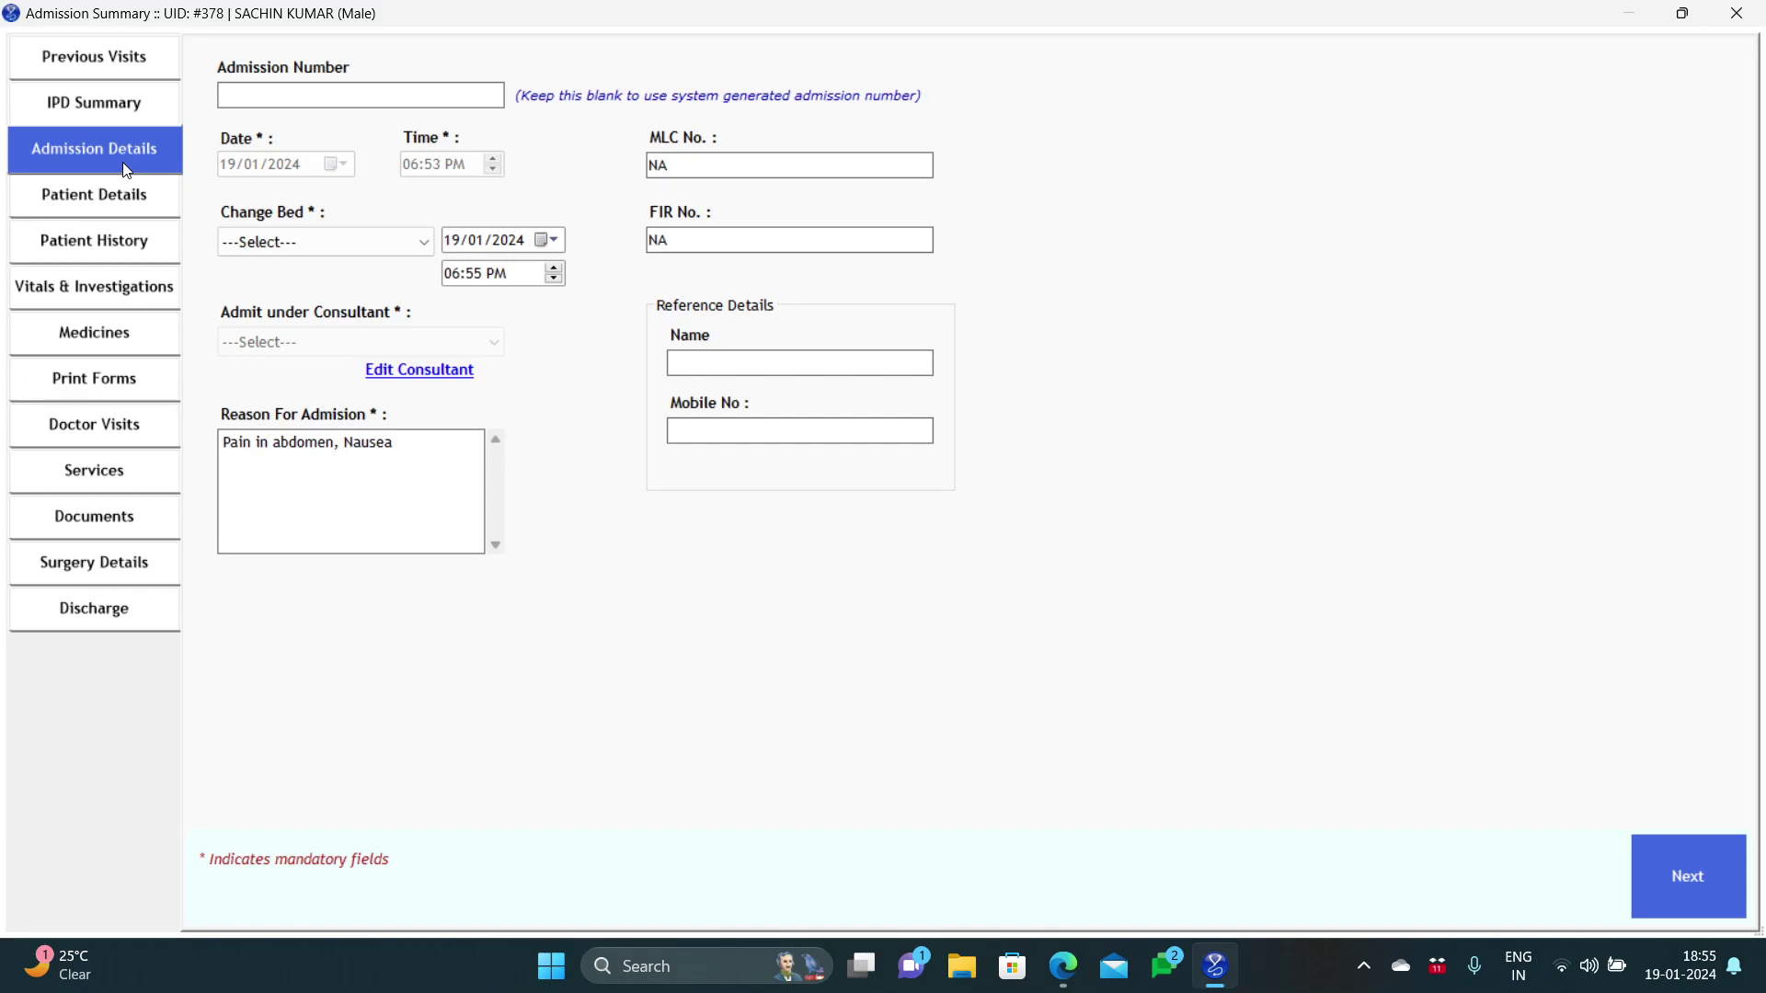
click(262, 242)
click(262, 241)
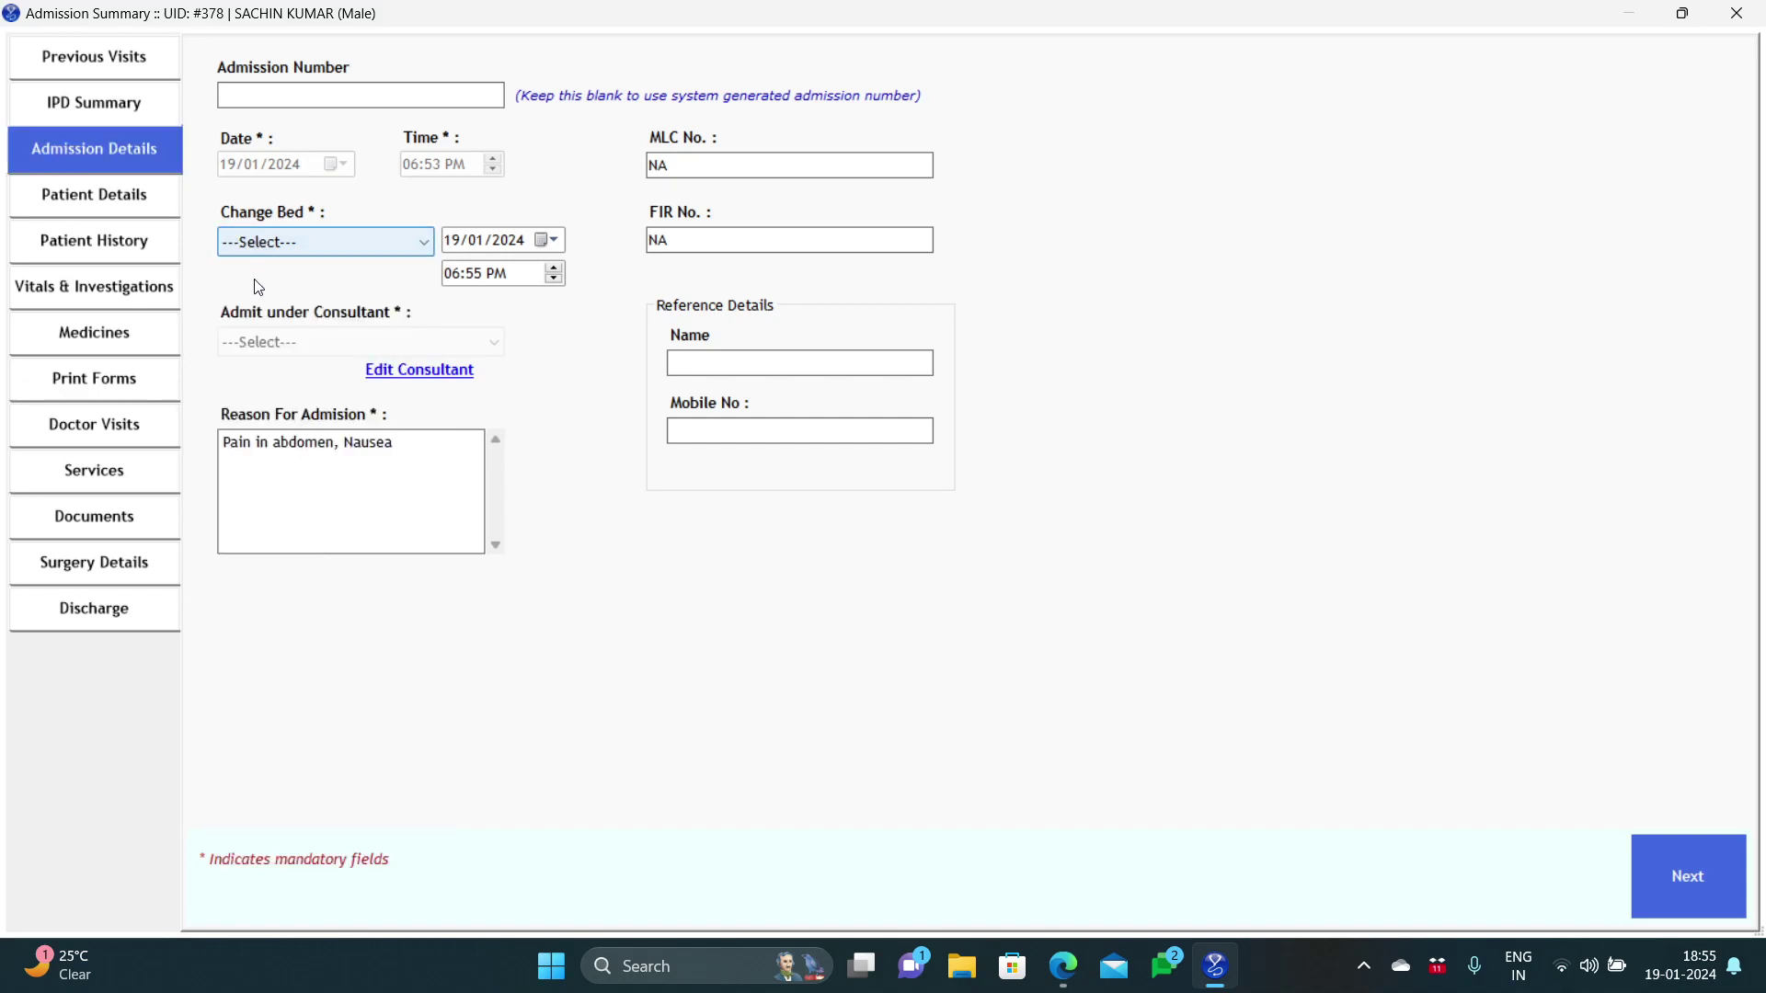
click(167, 384)
click(152, 556)
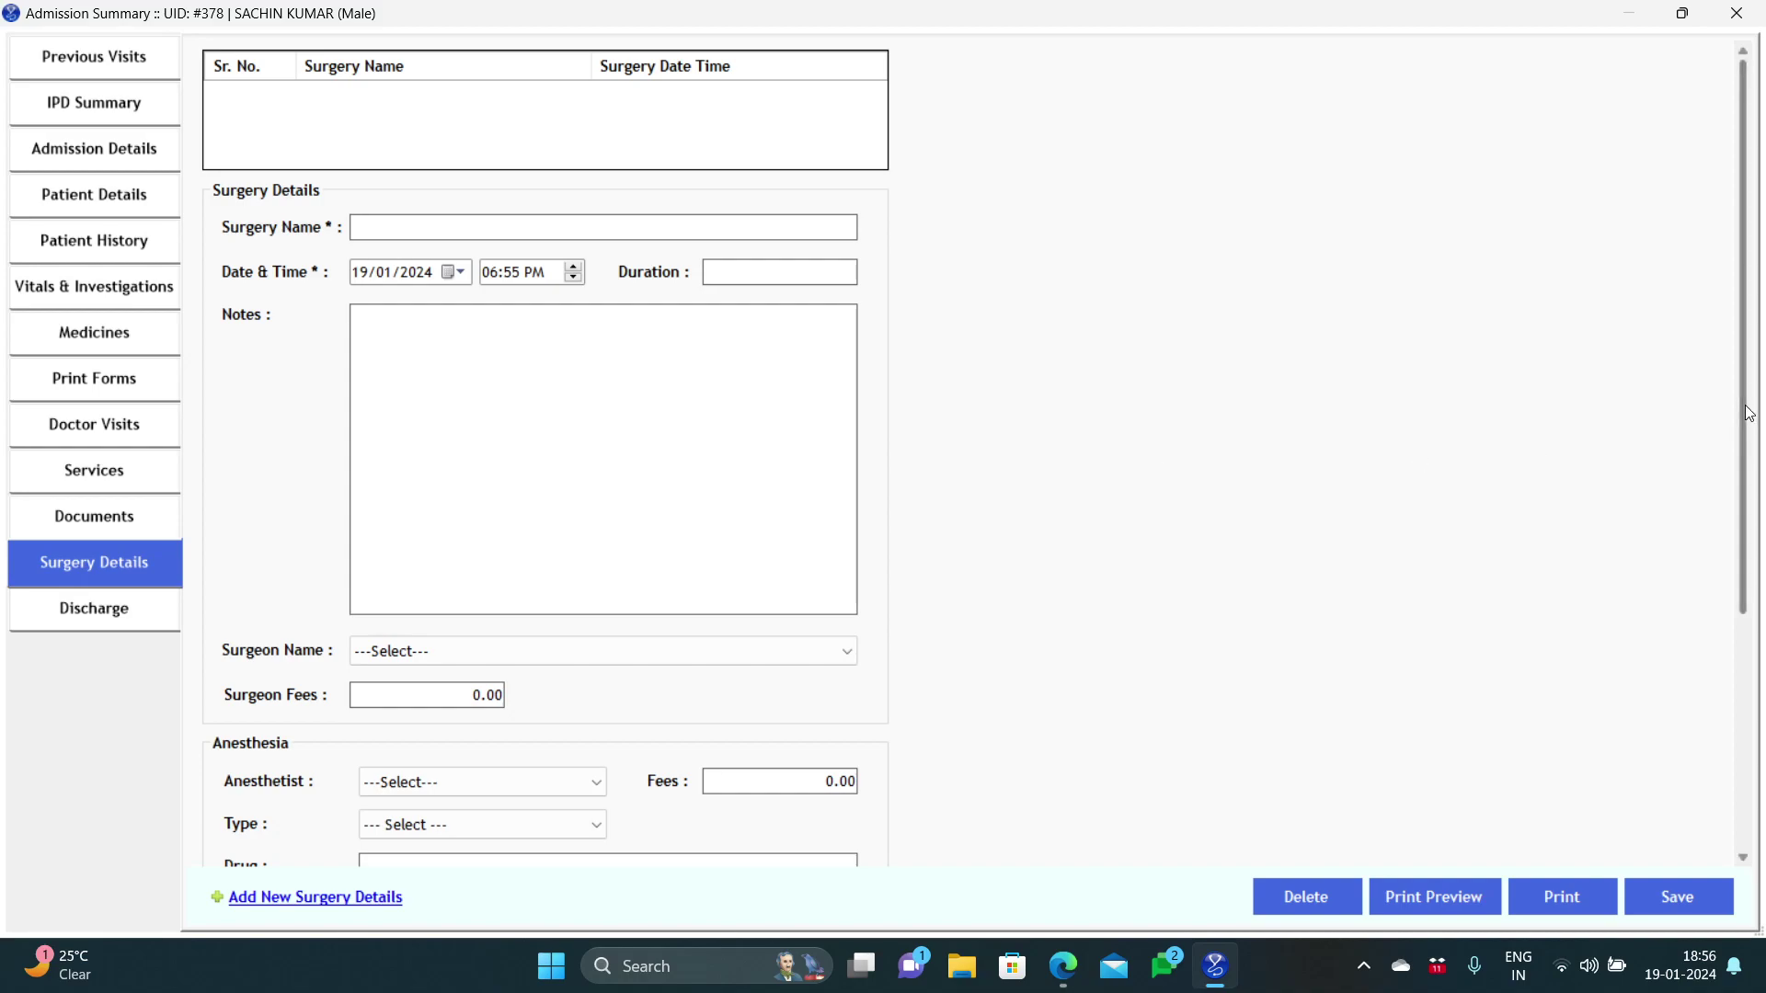
mouse_move(1745, 412)
mouse_down()
mouse_move(1746, 666)
mouse_move(1719, 399)
mouse_up()
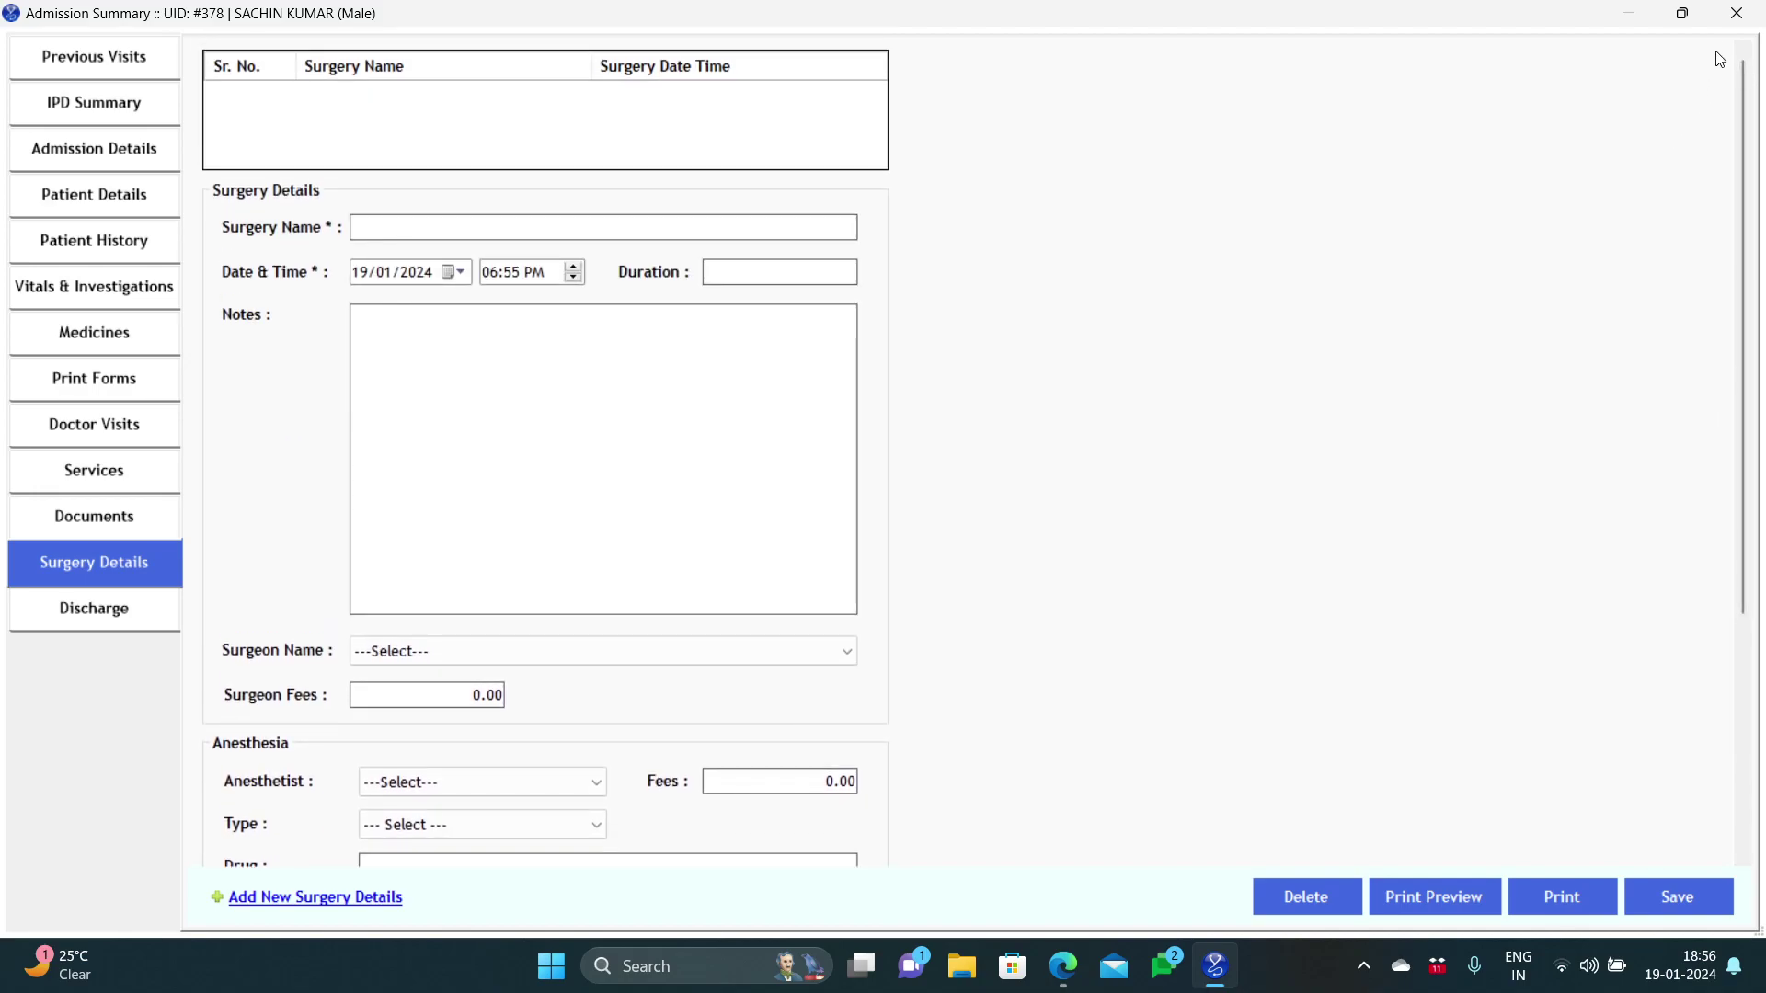
Step: Leave the Admission Summary and bring up IPD Payments for patient 378
click(1725, 26)
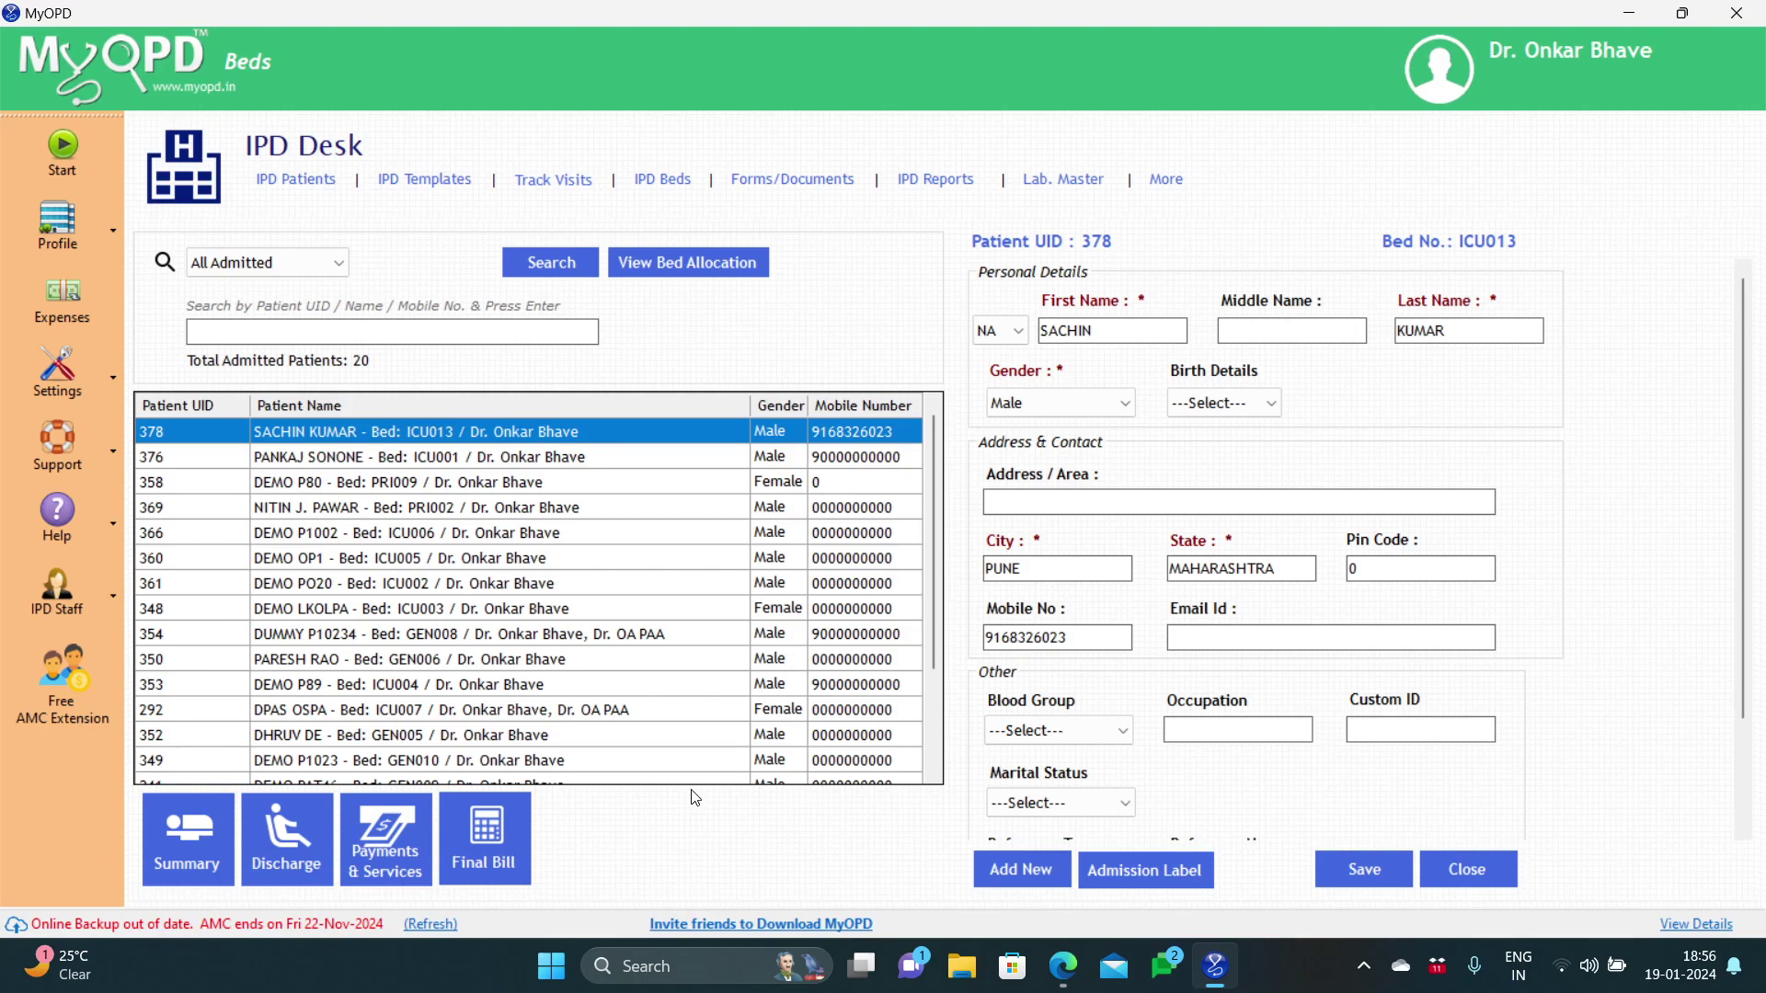
click(394, 851)
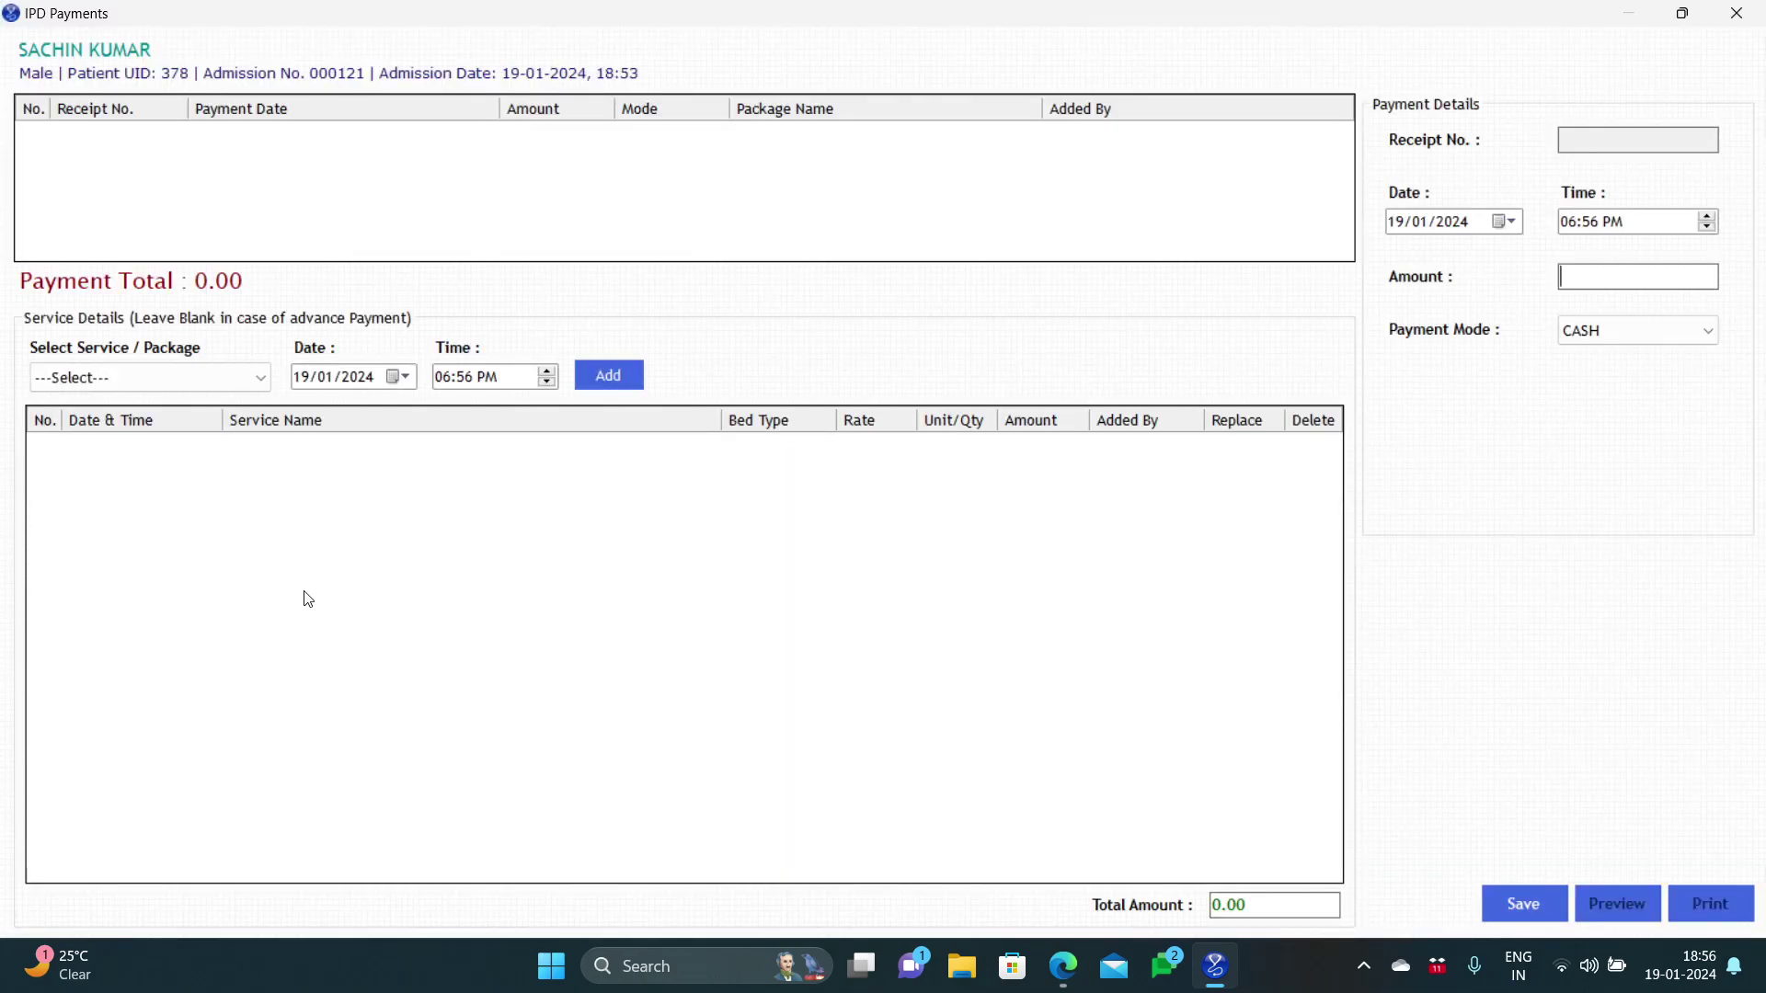
Step: Add the PKG_COVID 19 P1 package's services to the patient's bill
click(265, 386)
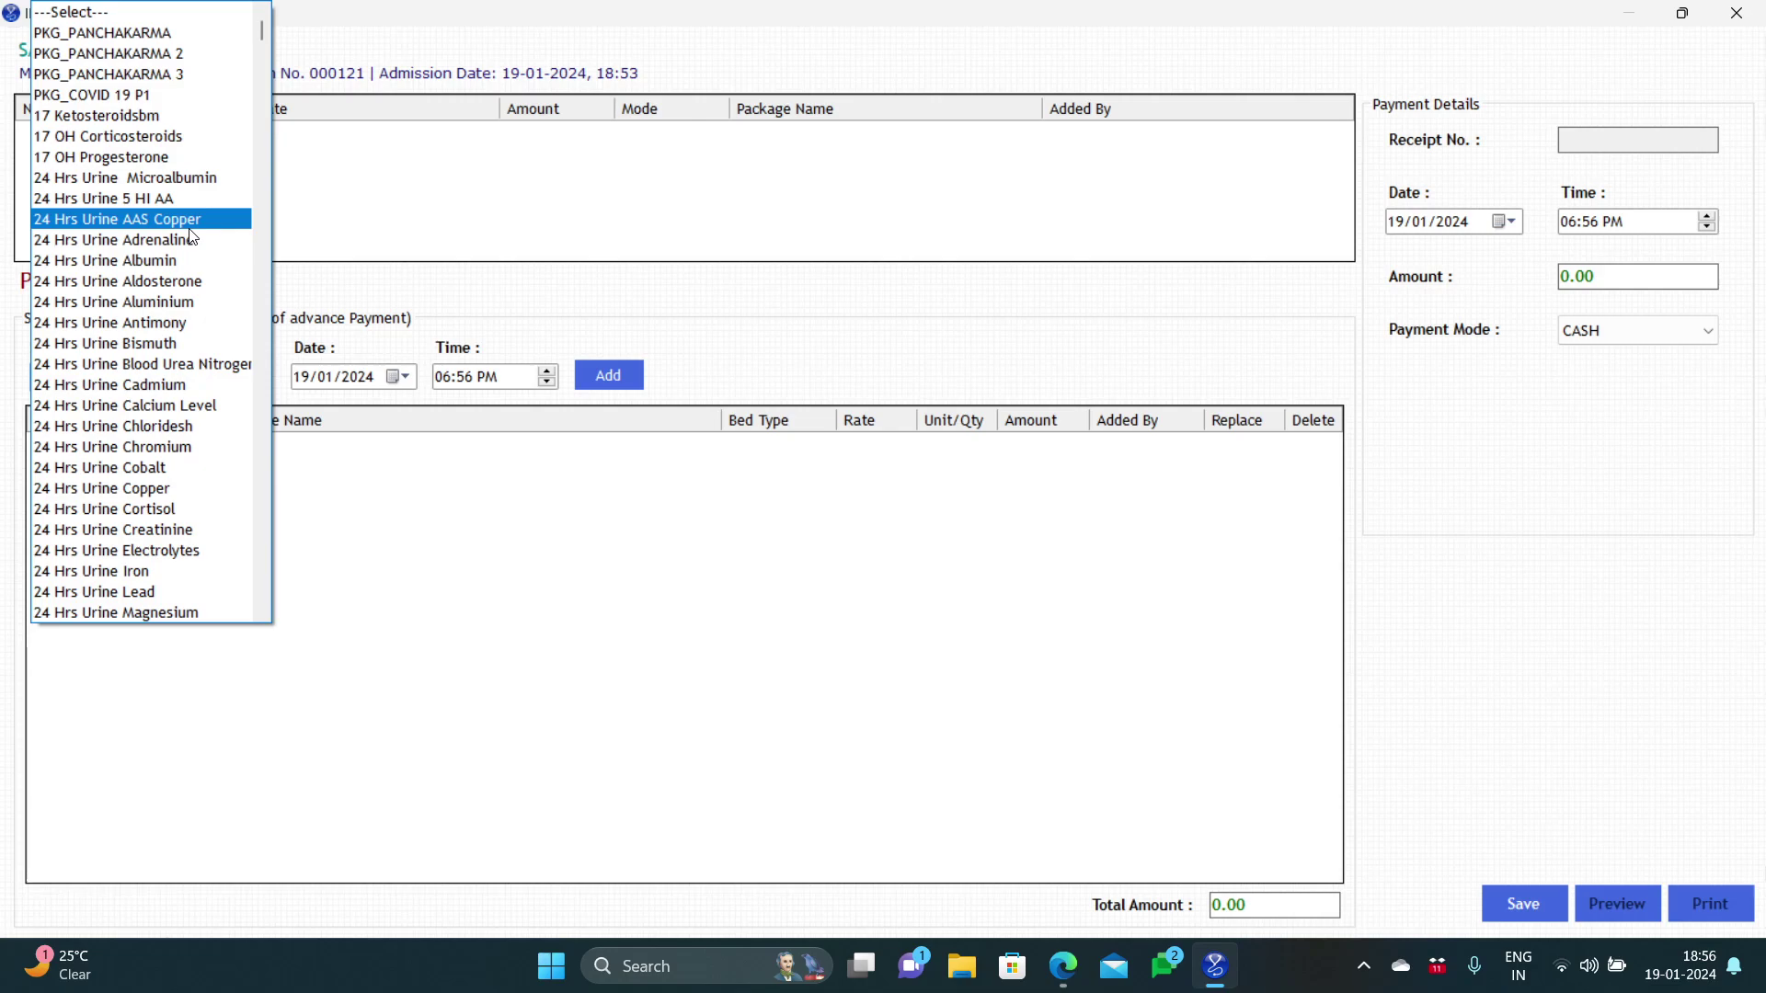
click(200, 109)
click(606, 376)
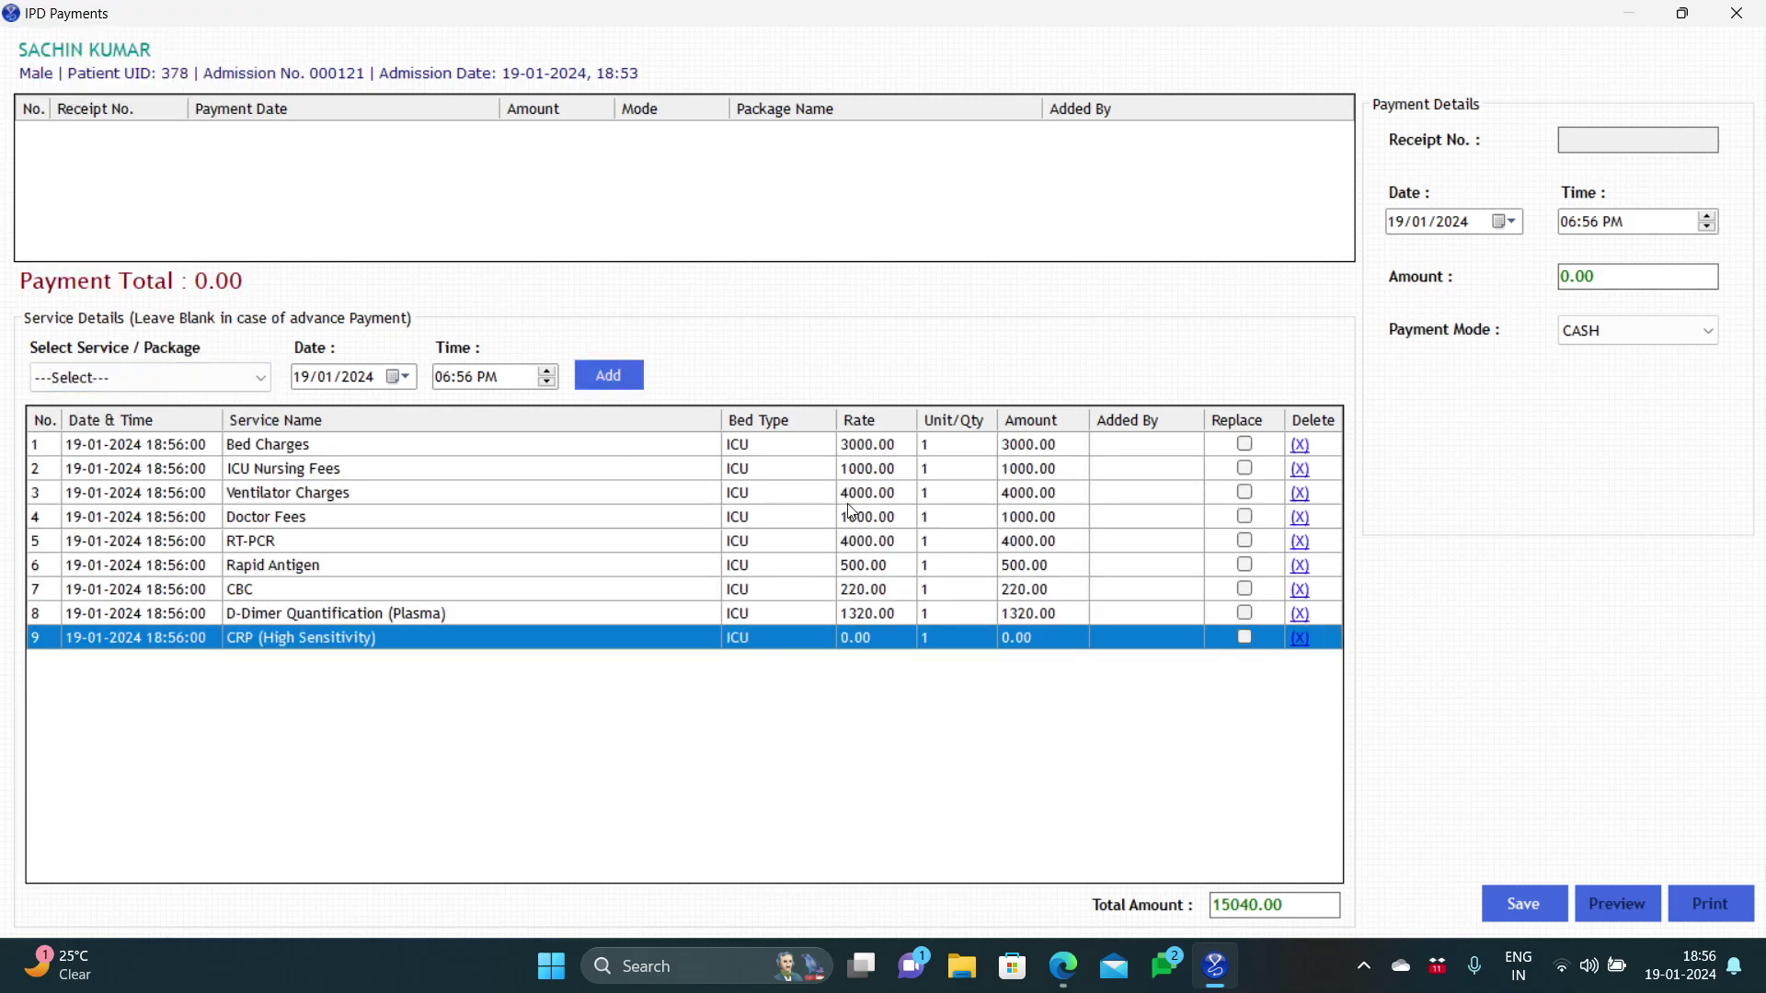
Step: Check the CRP (High Sensitivity) rate, leave it unchanged, and select the RT-PCR row
click(857, 641)
click(955, 643)
click(460, 575)
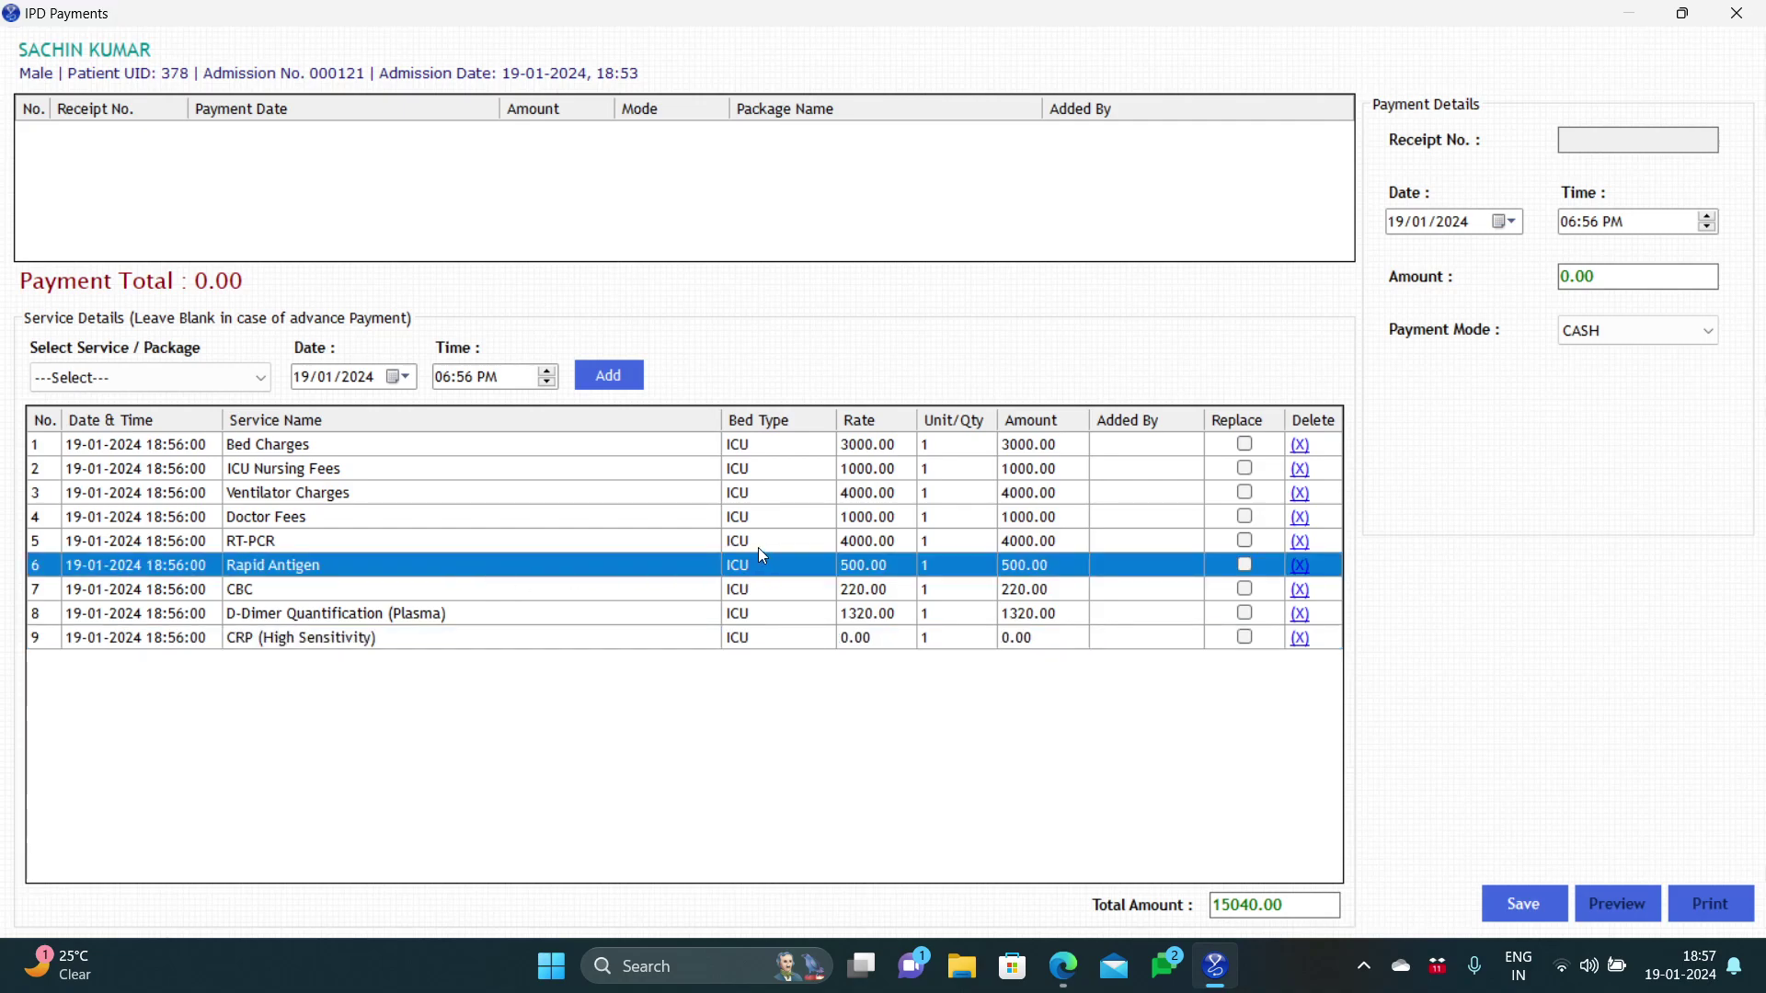
key(Up)
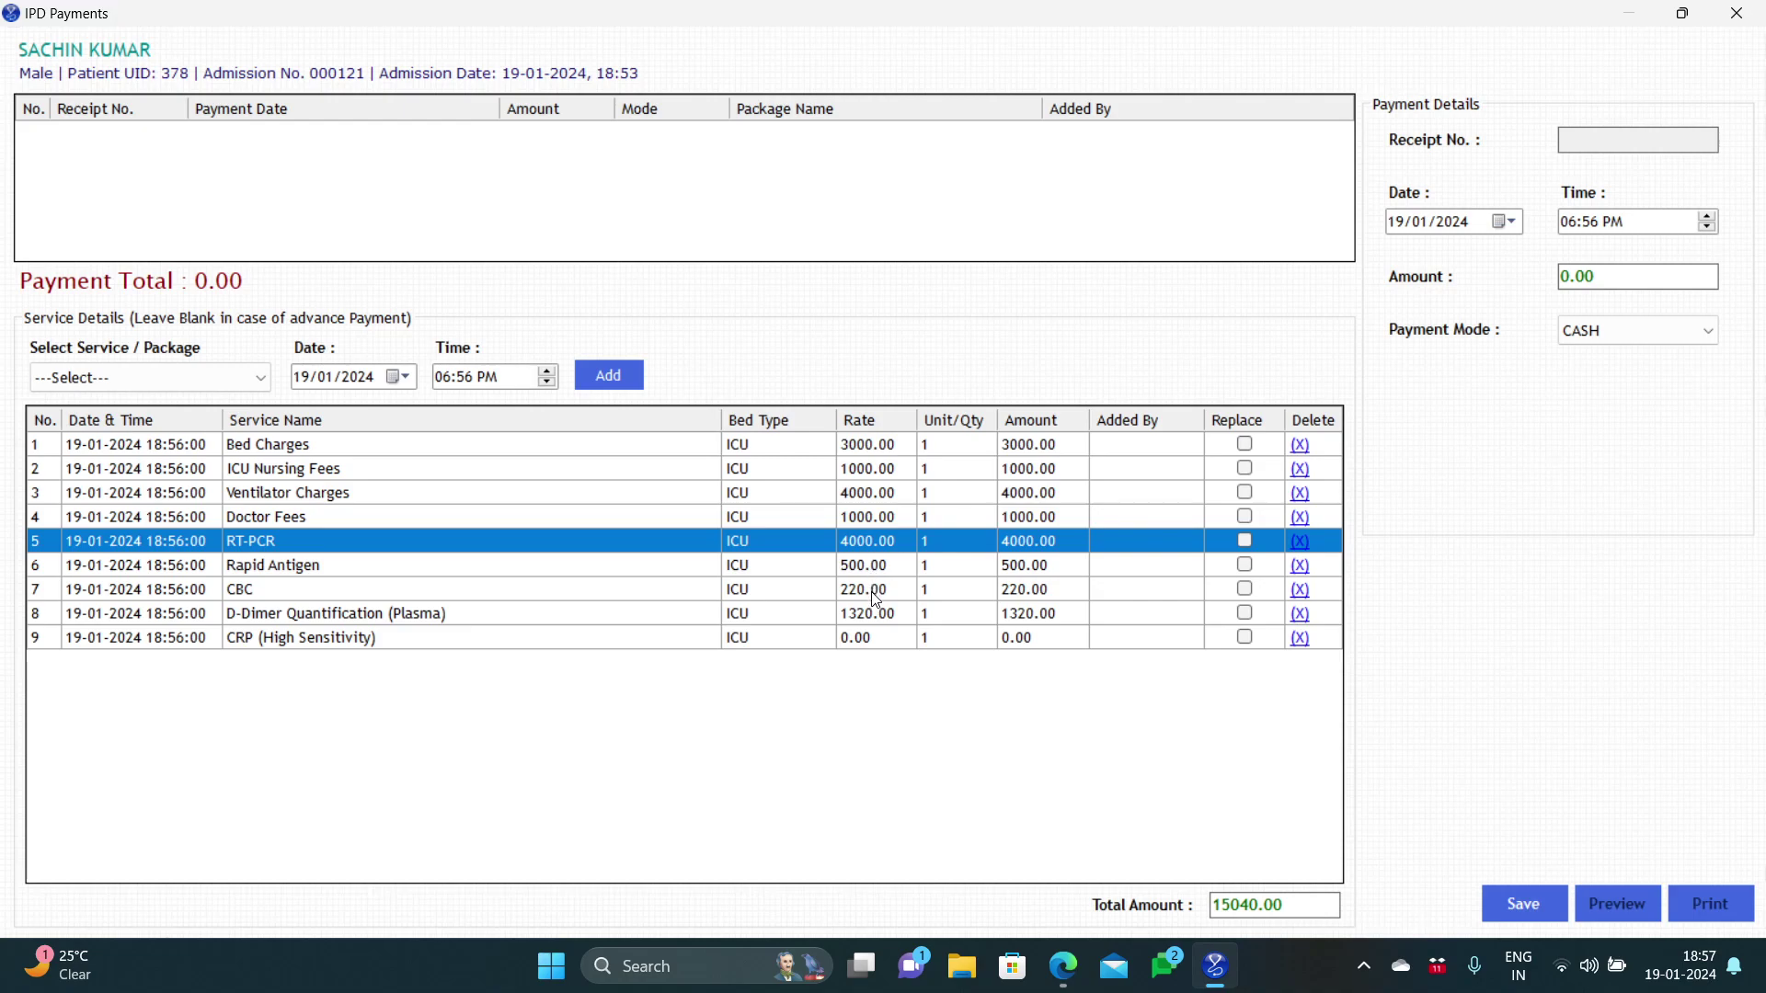
Step: Delete the CBC service row from the bill and confirm the removal
click(874, 590)
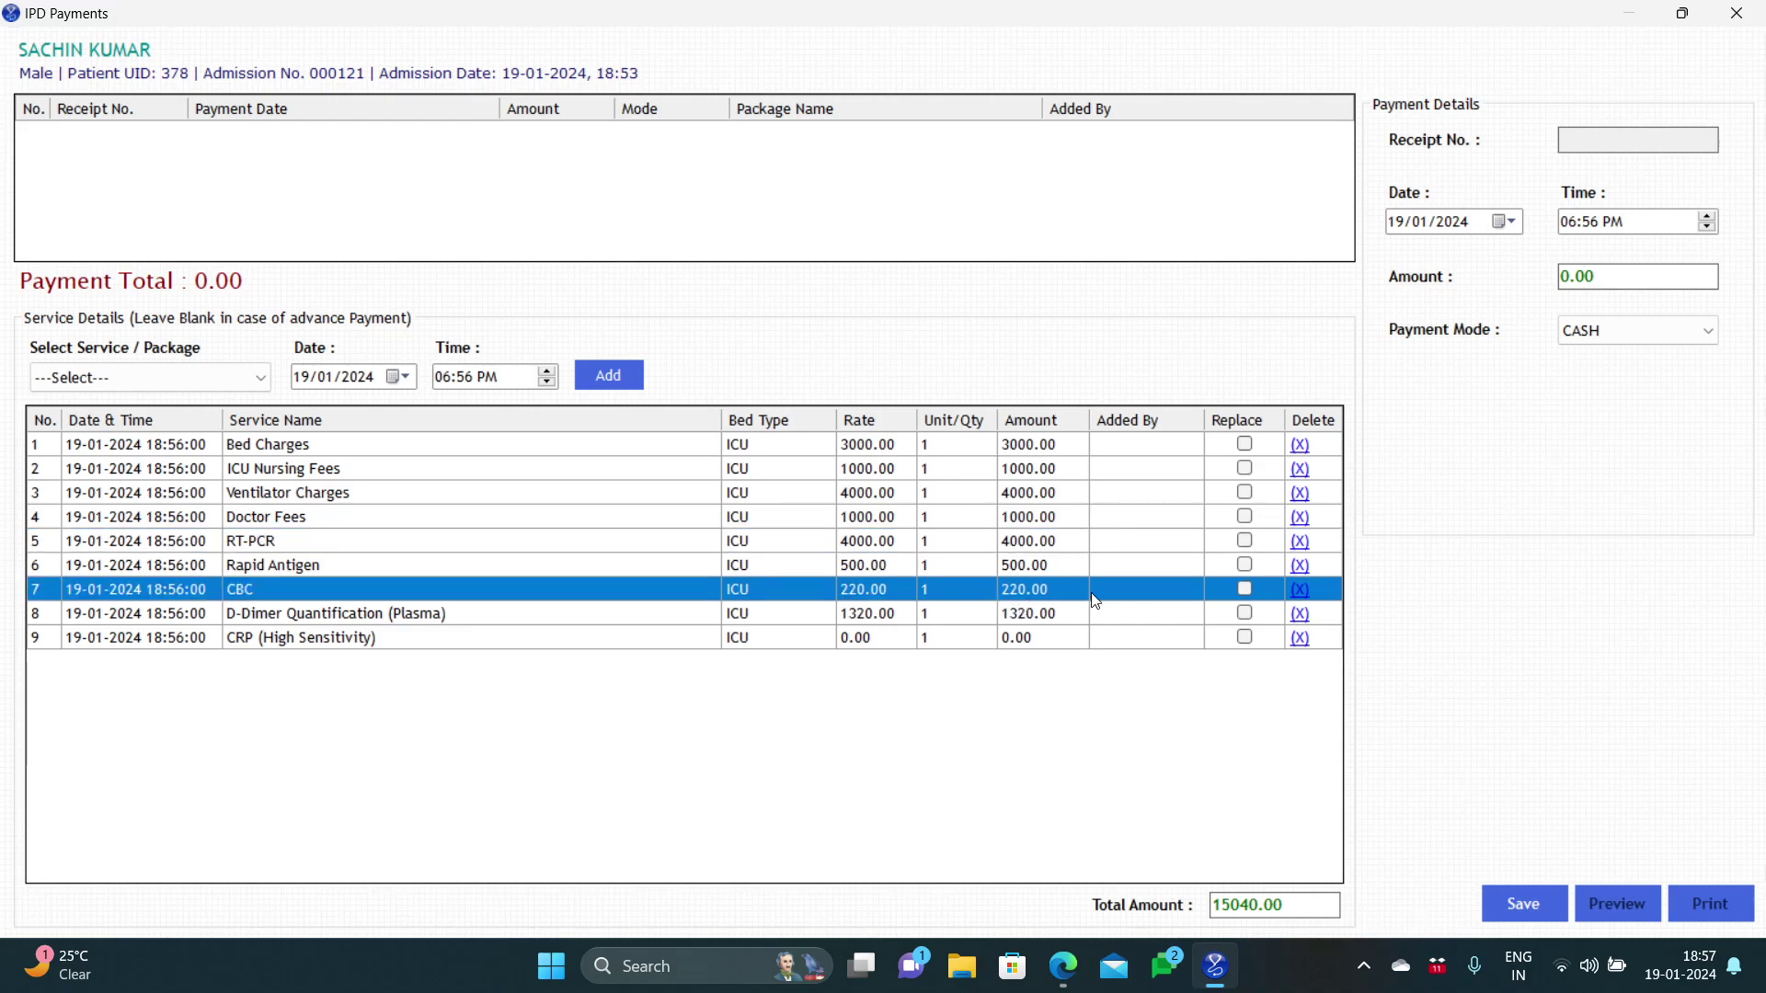
click(1299, 589)
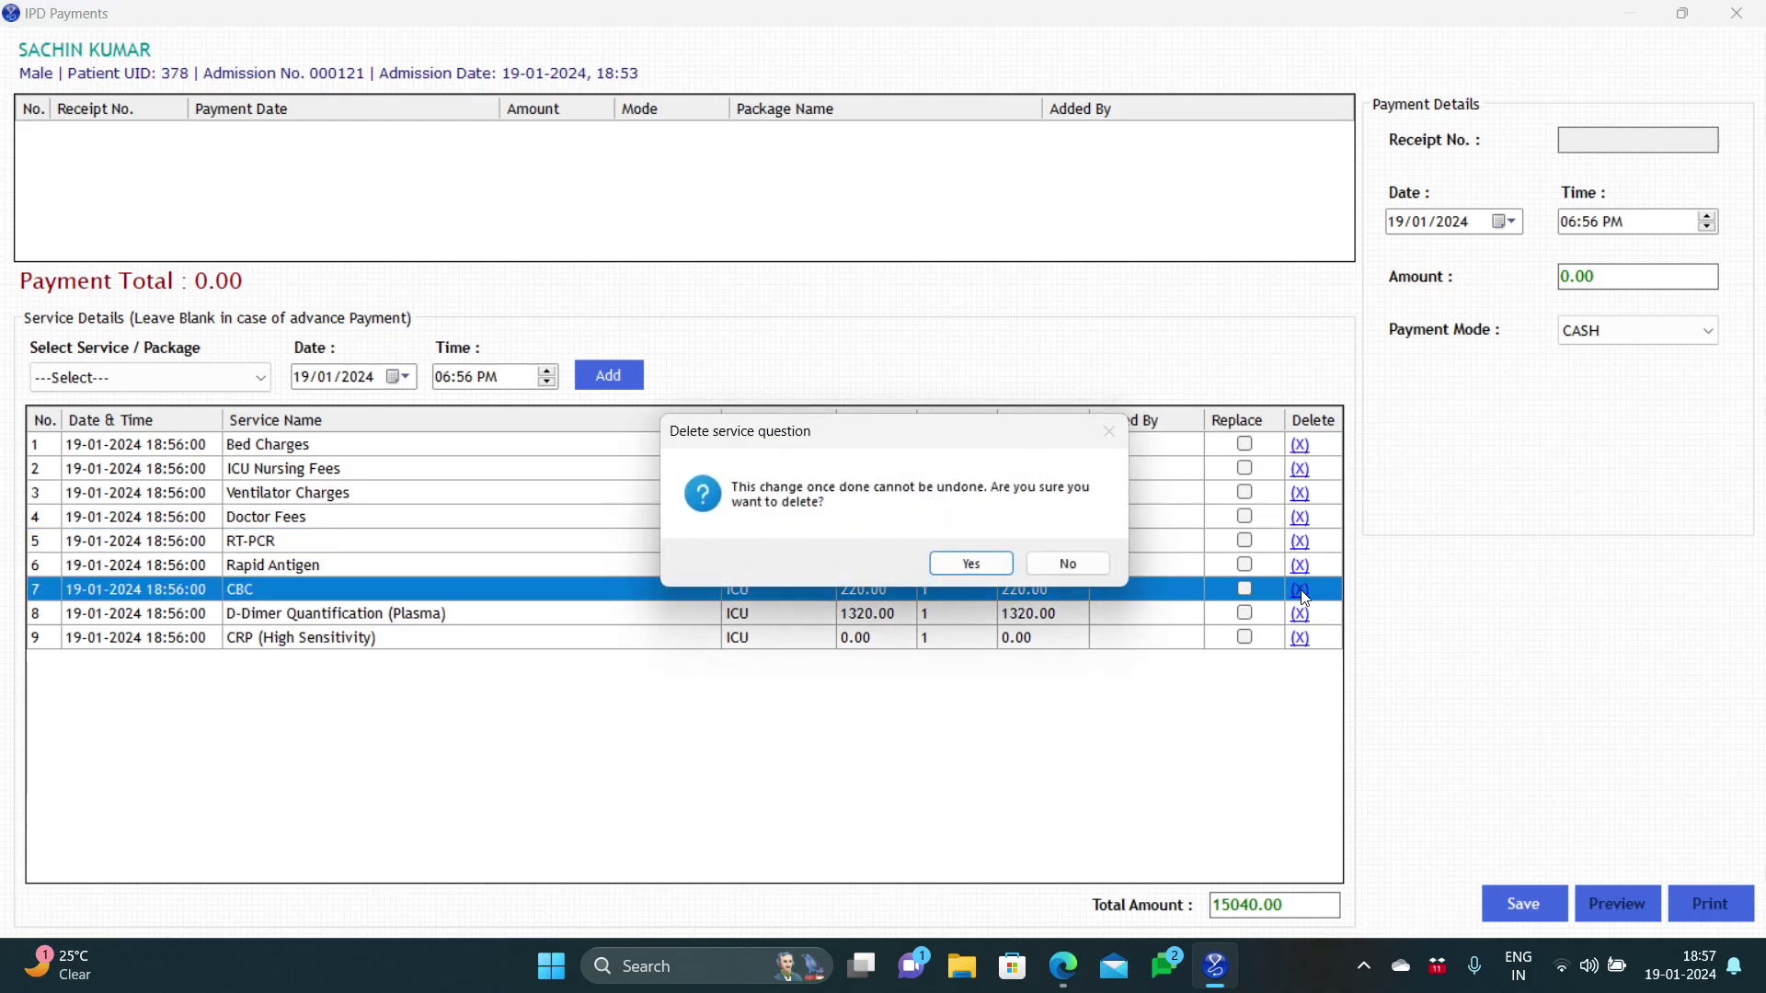
click(979, 563)
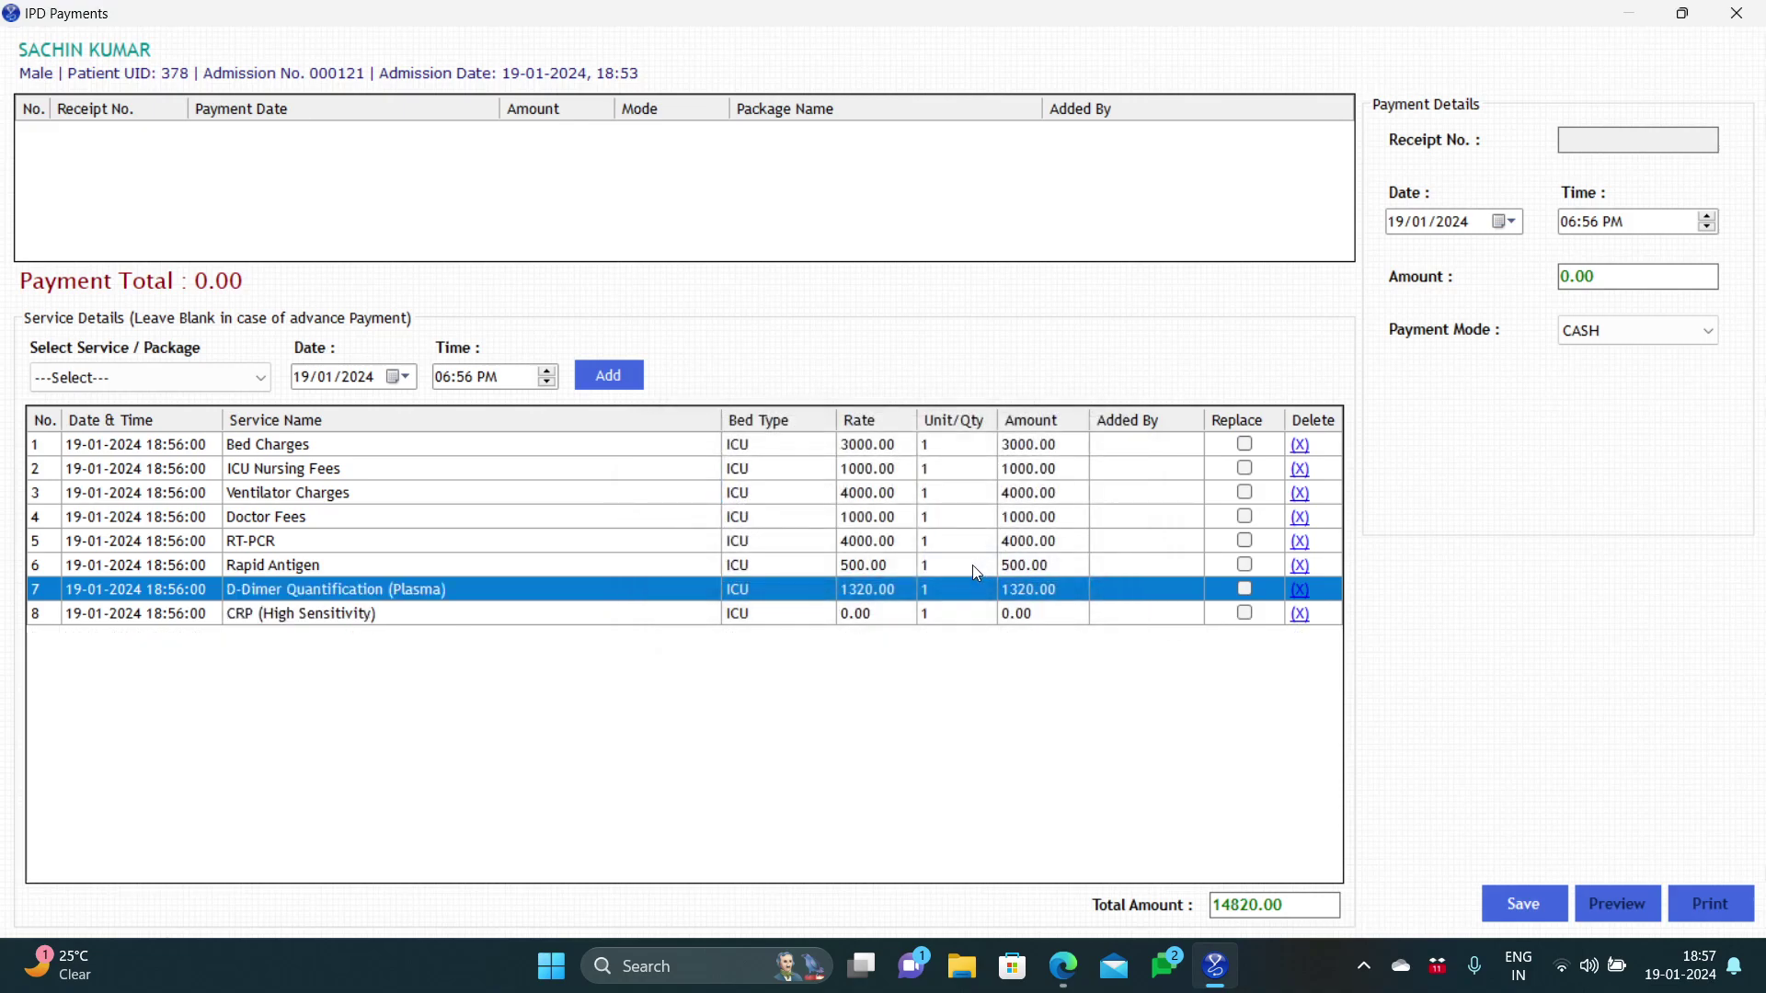
Step: Change the CRP (High Sensitivity) rate to 800, bringing the total to 15620.00
click(886, 614)
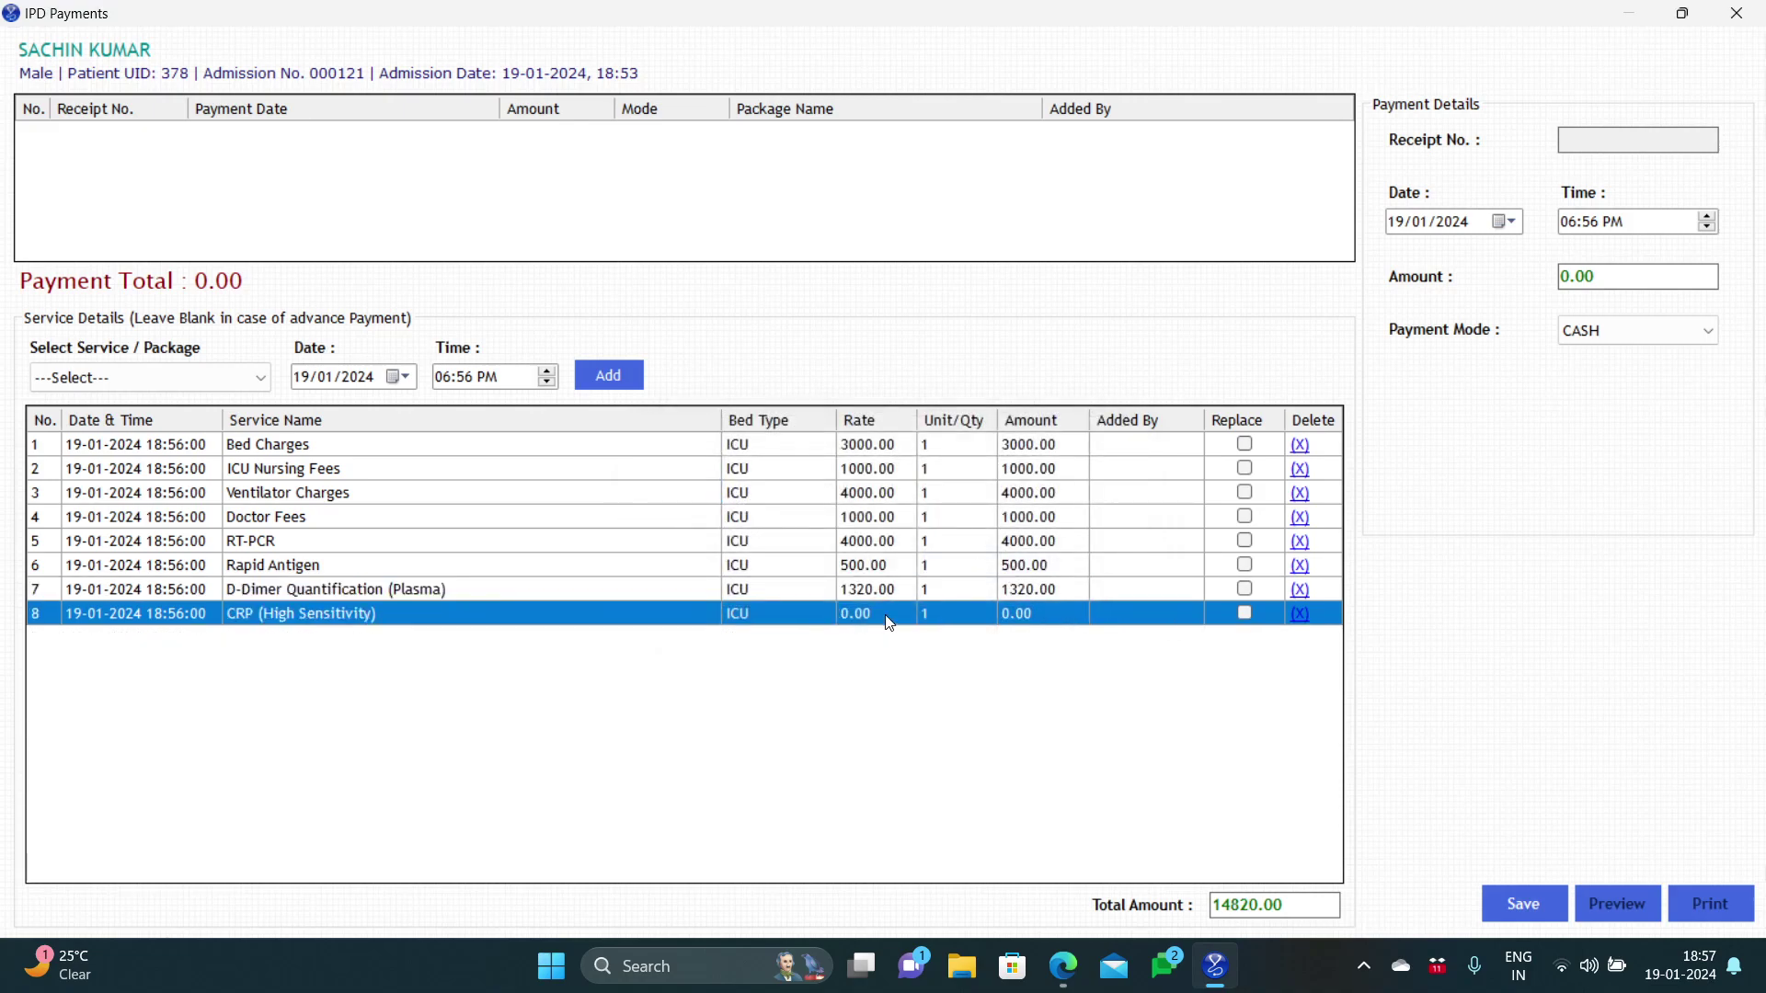
click(887, 615)
text(800)
click(1019, 620)
Step: Try 156 and then 10000 as the payment amount, then replace it with 0
click(1570, 279)
text(156)
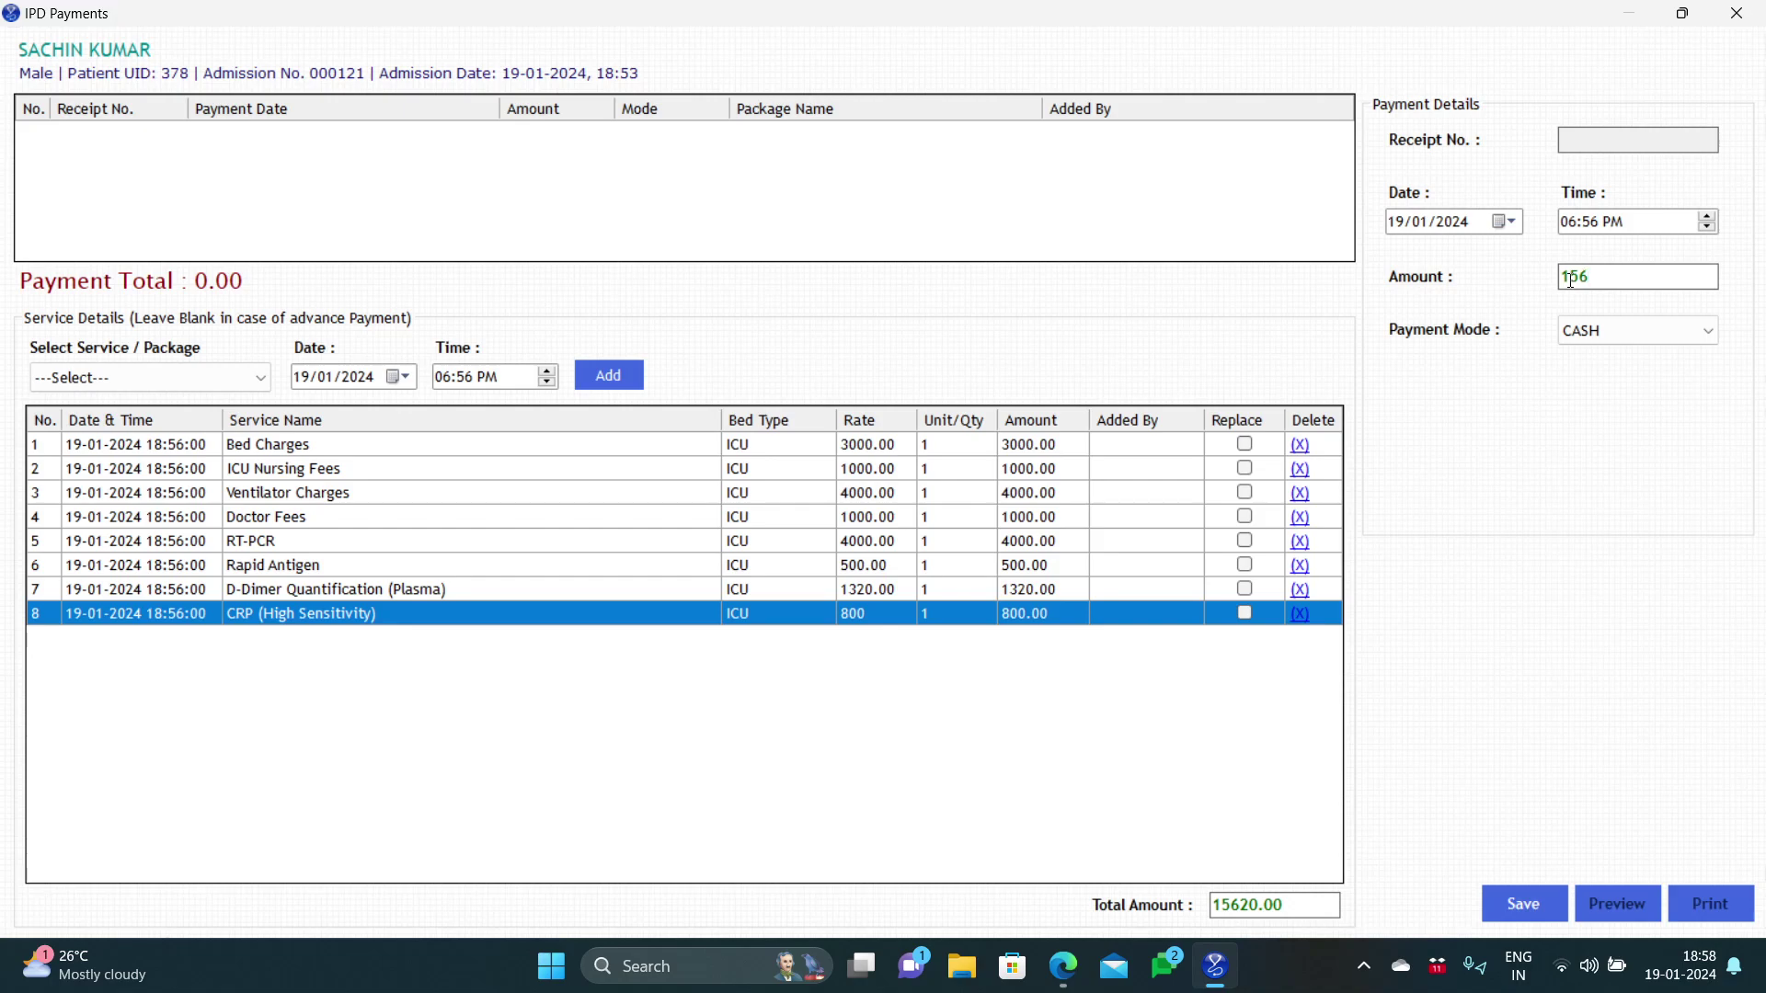
key(BackSpace)
key(BackSpace)
text(0000)
double_click(1584, 278)
text(0)
Step: Save the bill as a 0.00 receipt without payment and close the IPD Payments window
click(1518, 906)
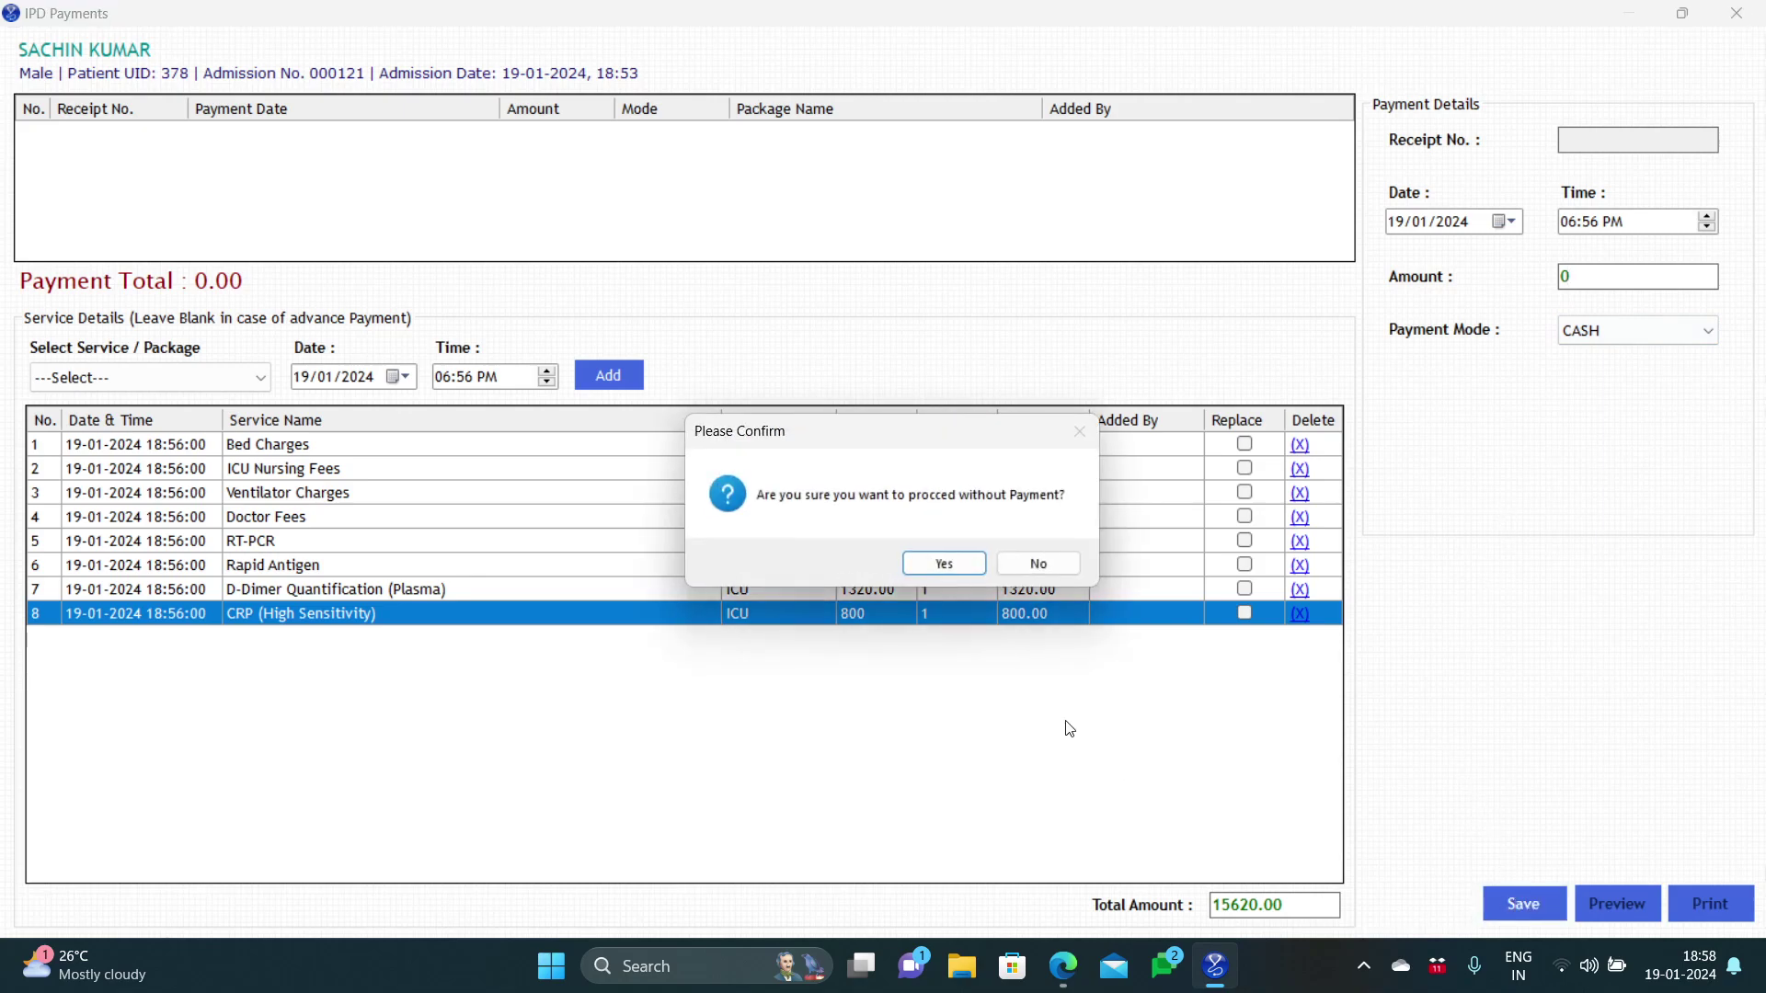
click(945, 564)
click(954, 560)
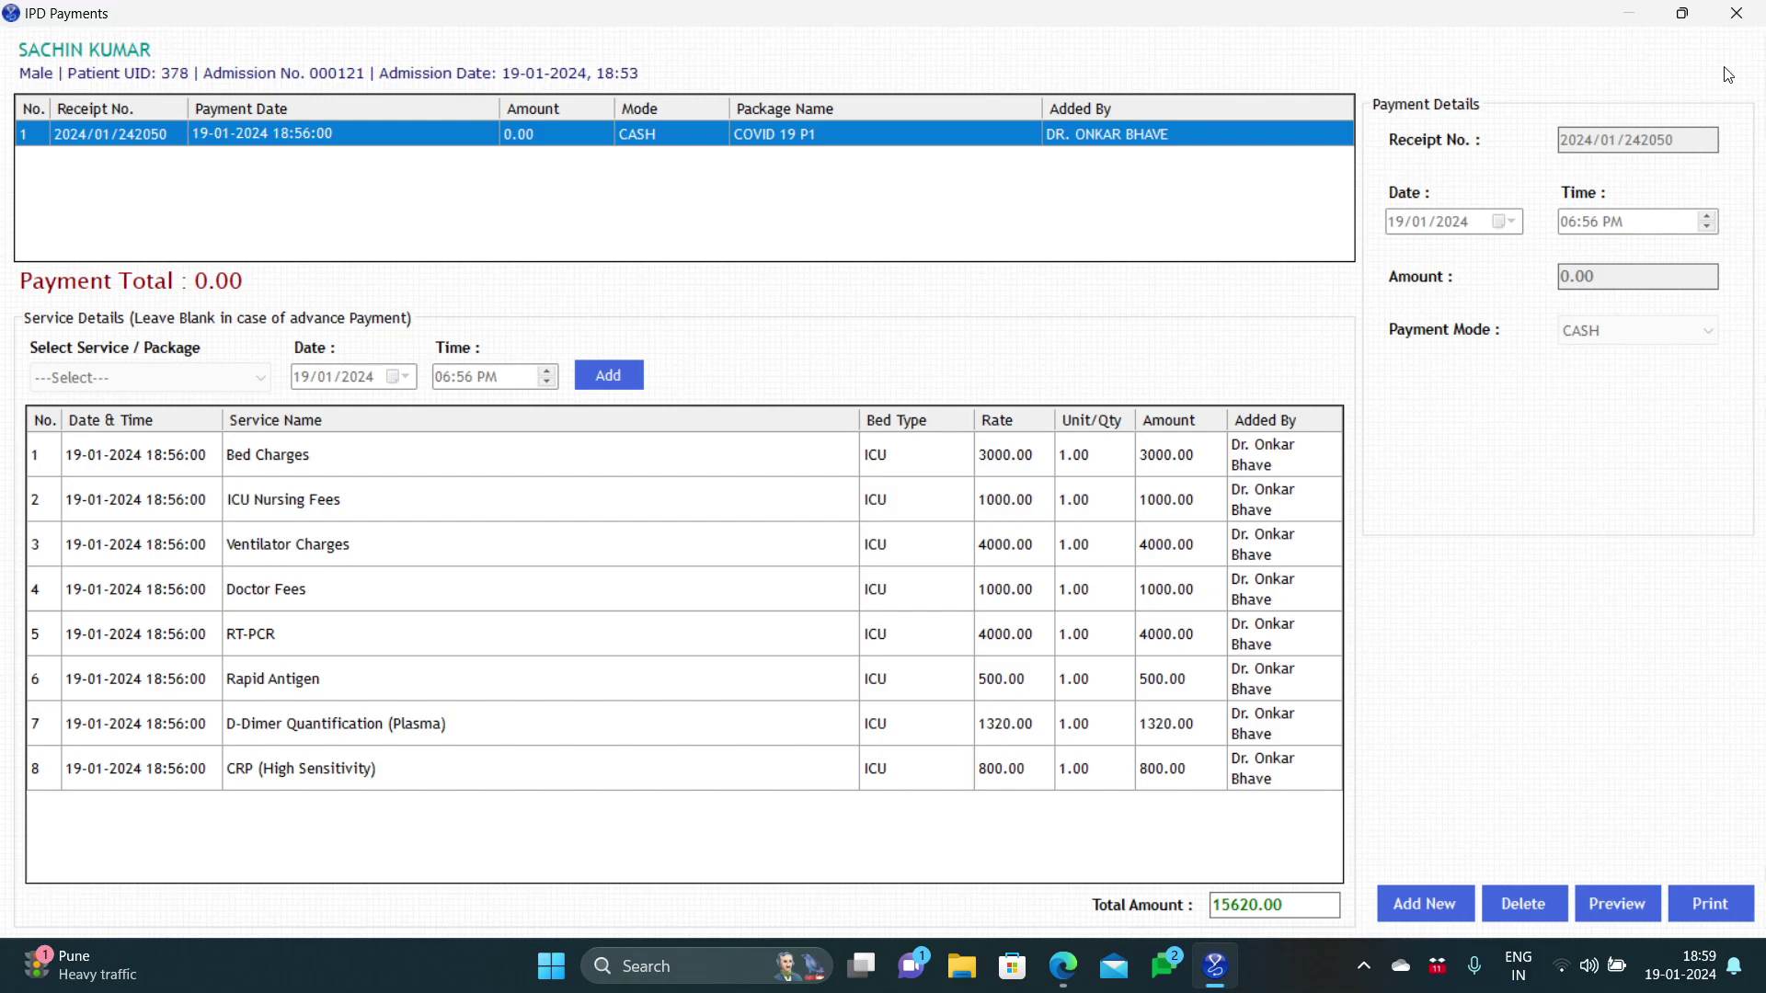
click(1730, 16)
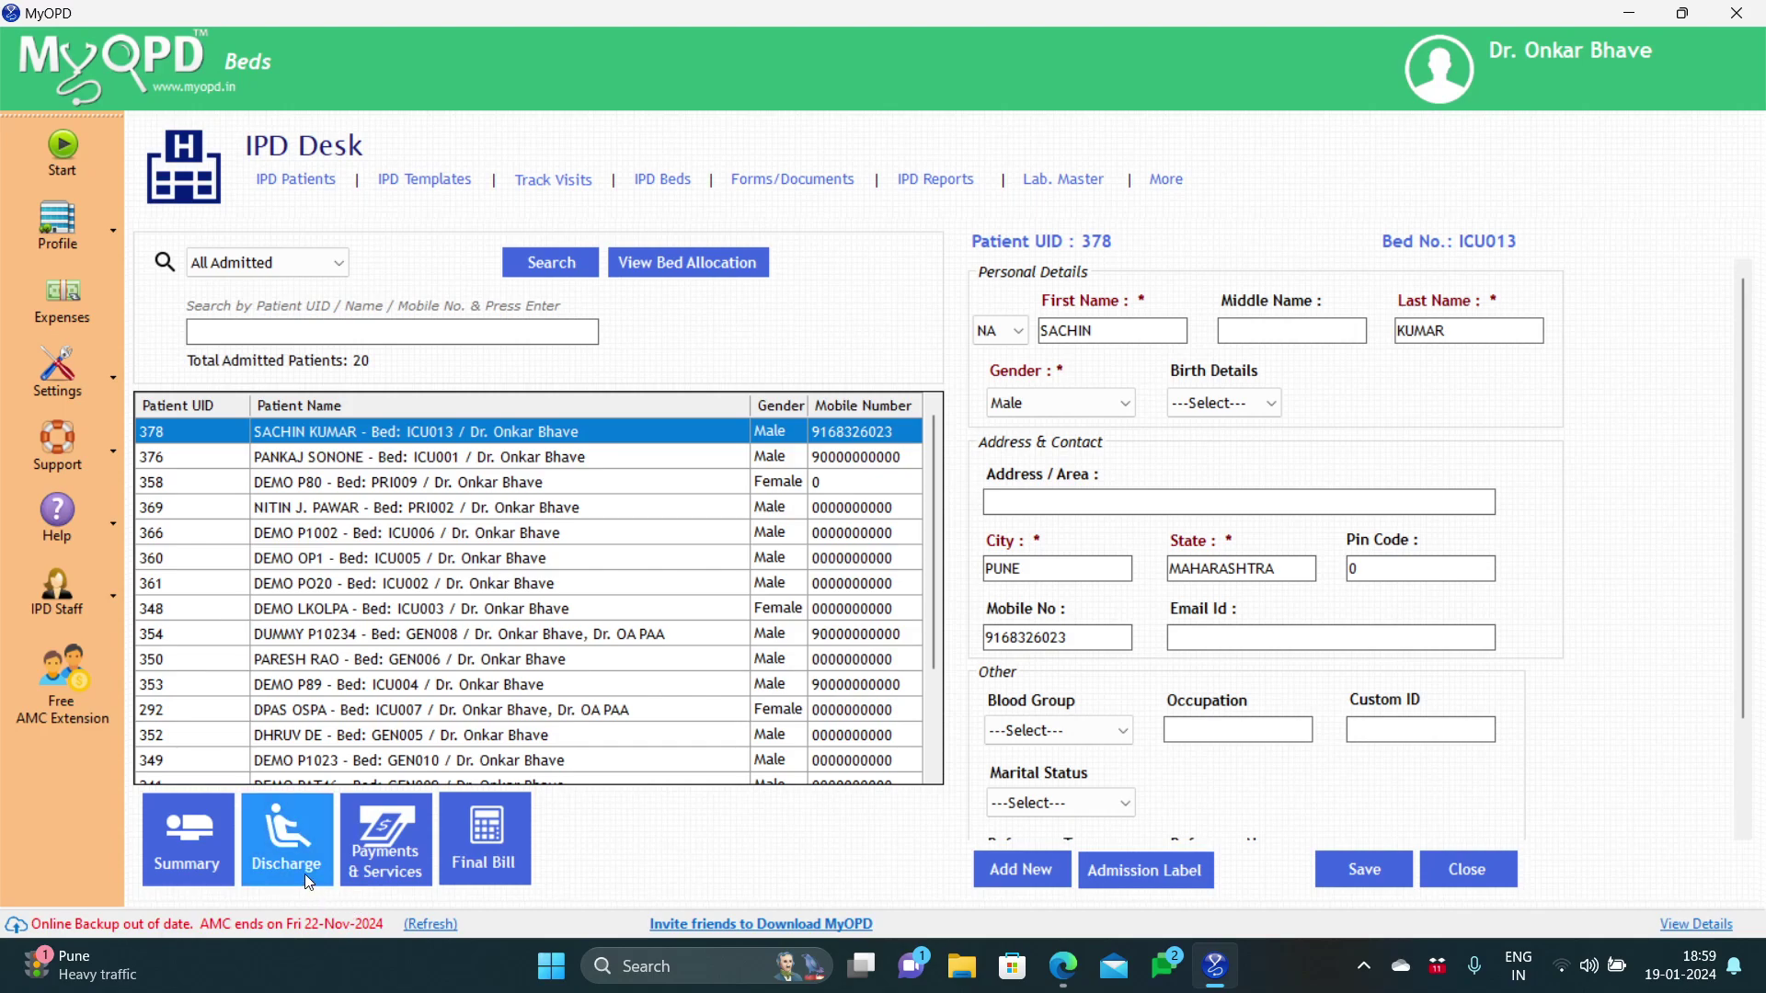
Step: Open patient 378's Discharge form and pick the general surgeon as treating consultant
click(286, 838)
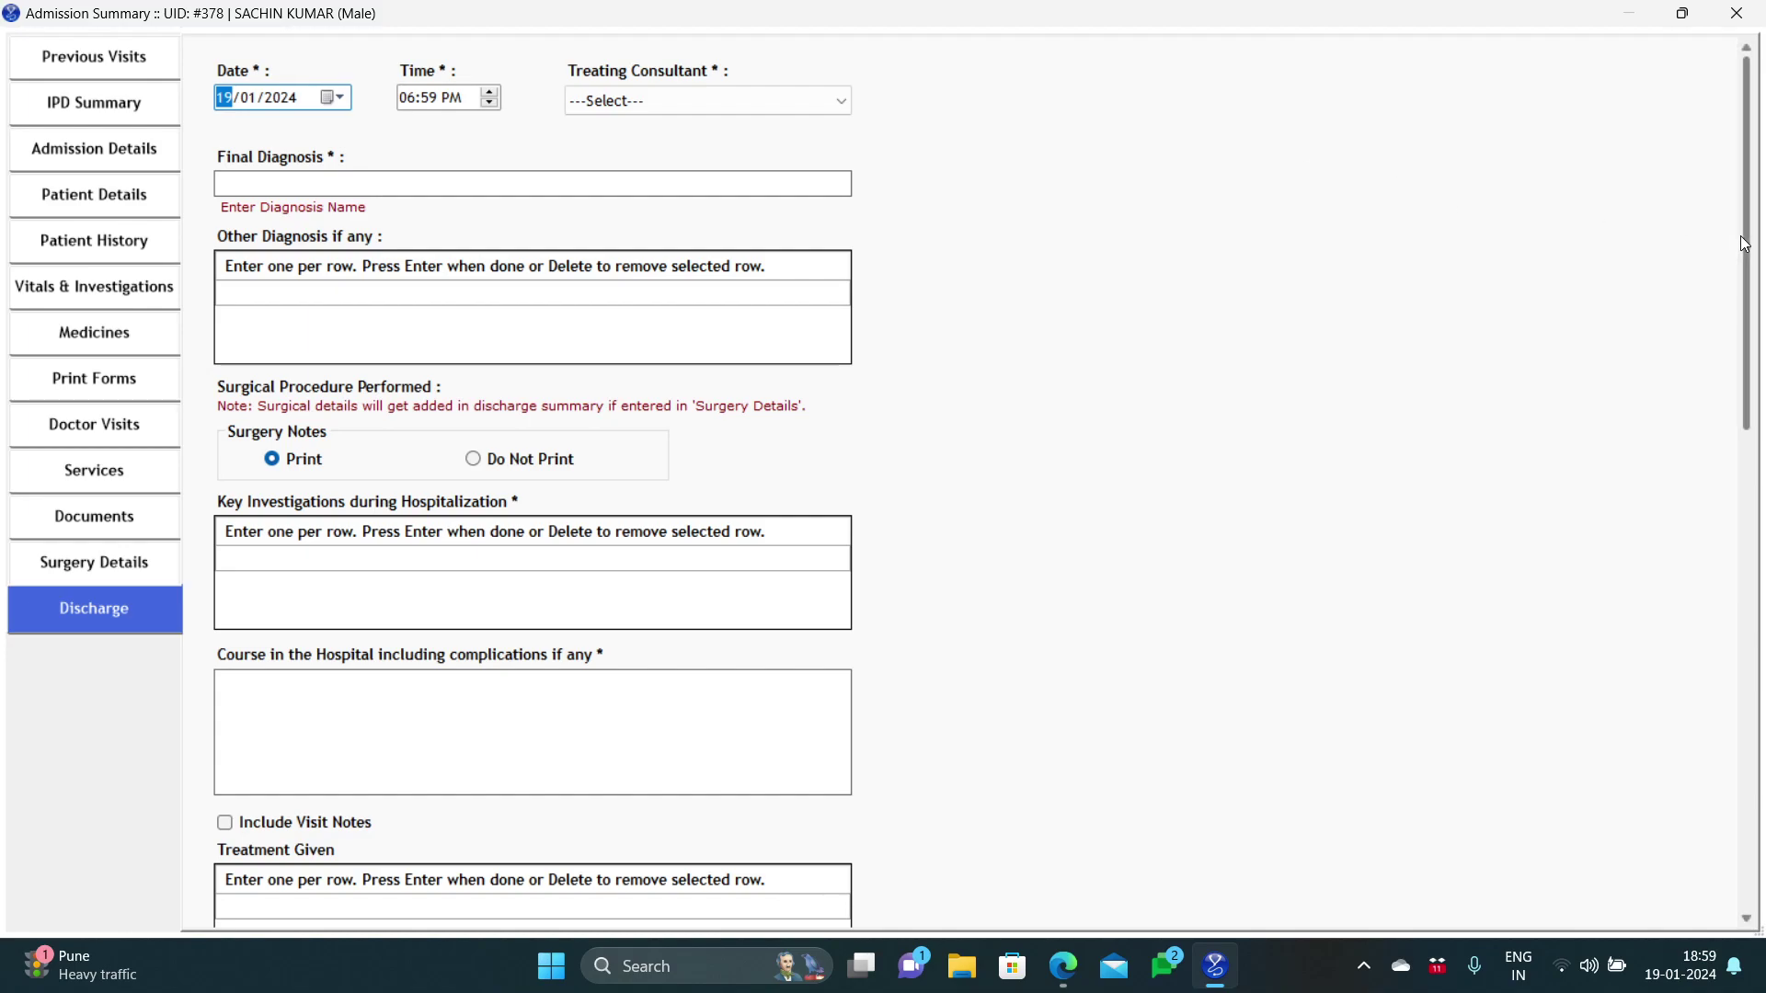
click(832, 109)
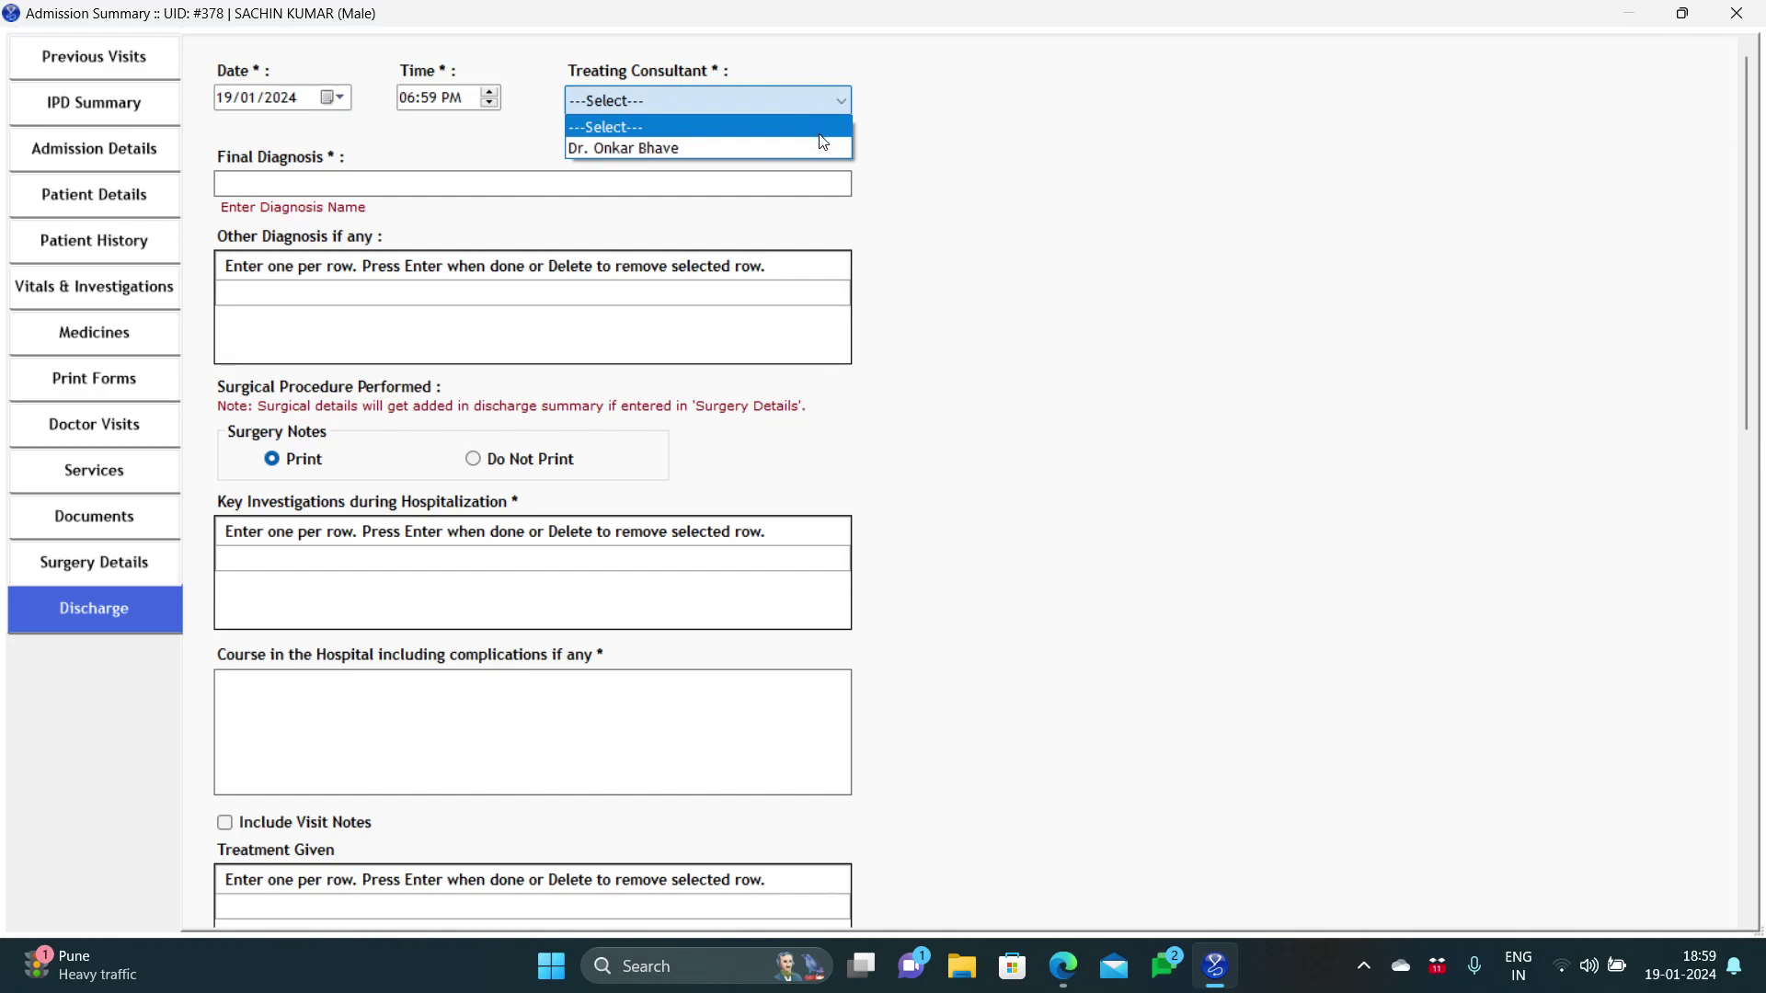
click(818, 149)
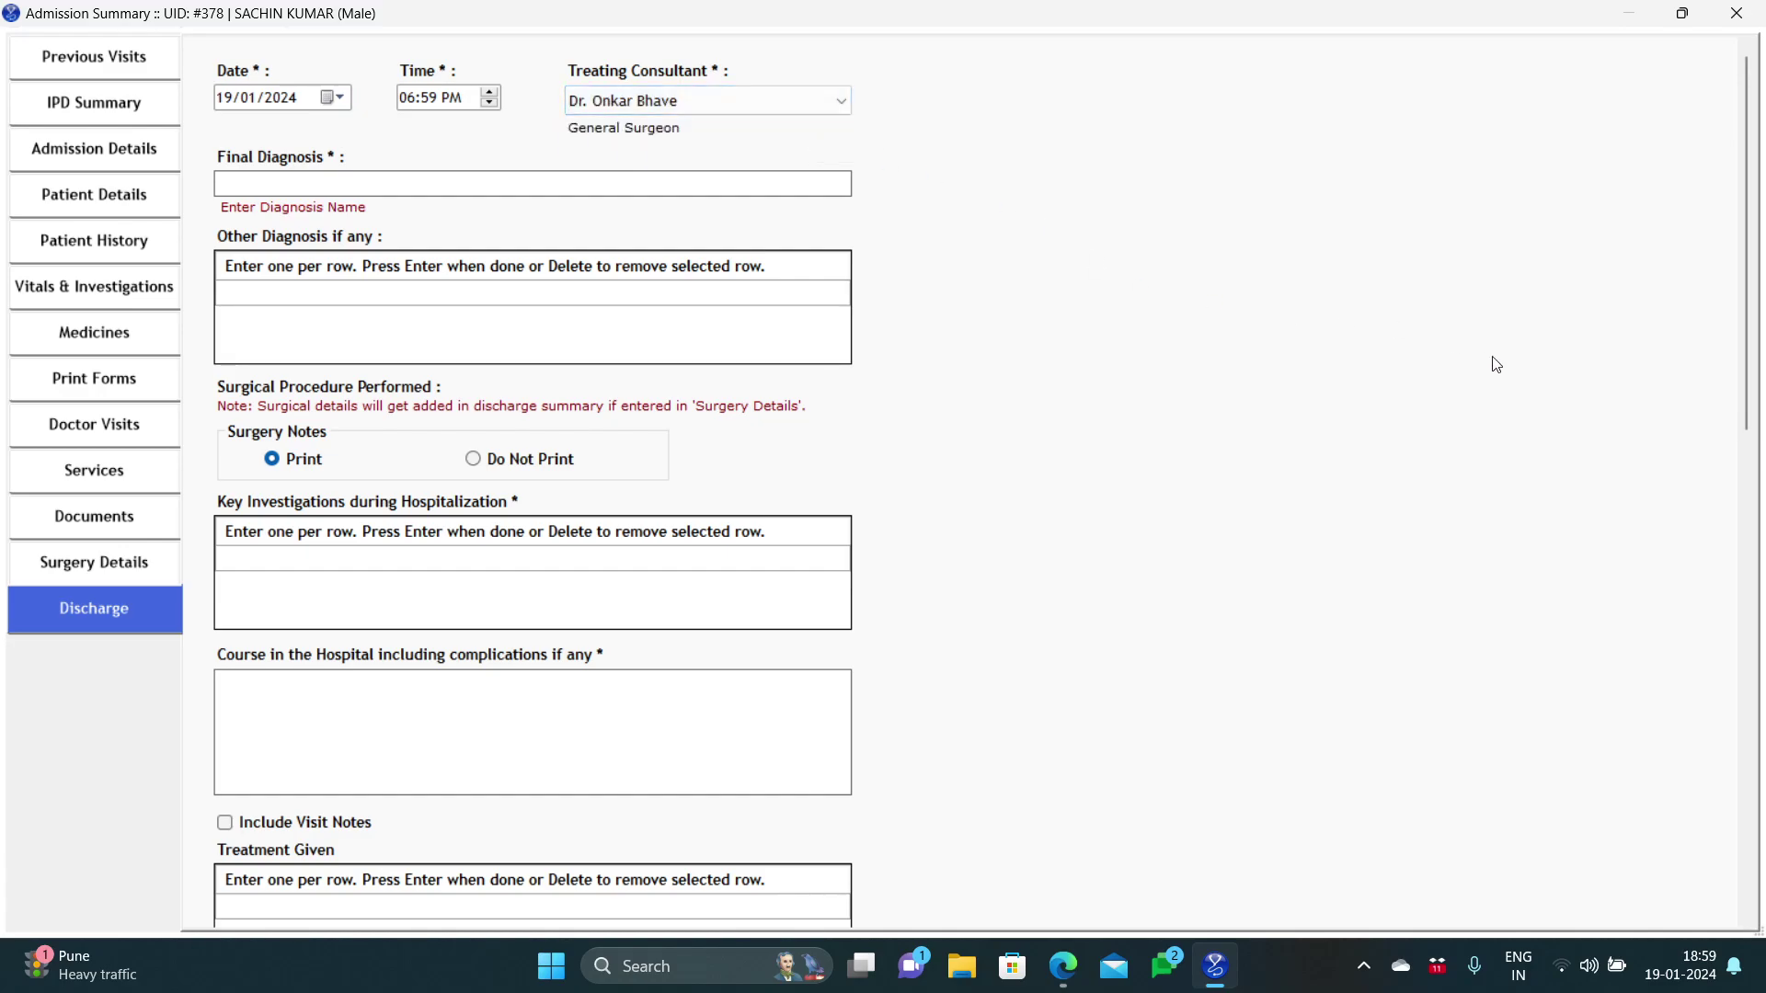
drag(1750, 401, 1746, 353)
Step: Choose ACUTE APPENDICITIS as final diagnosis, accept its template, and scroll through the filled summary
text(Ac)
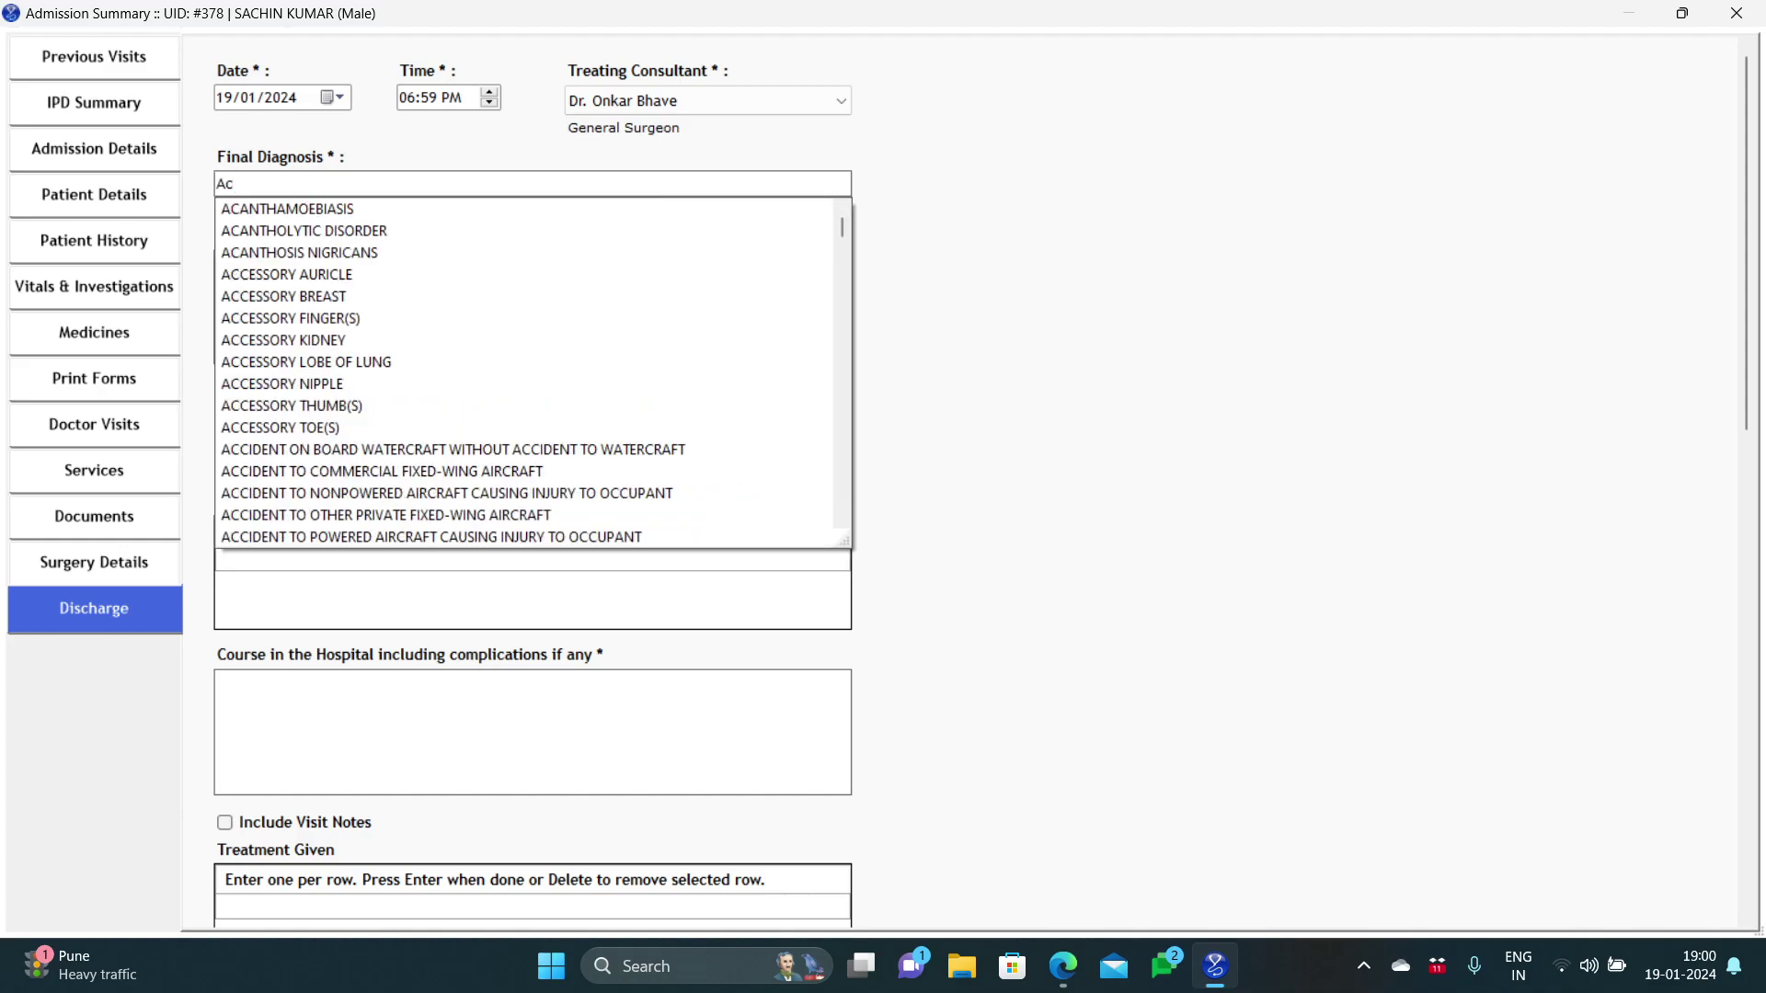
text(ute)
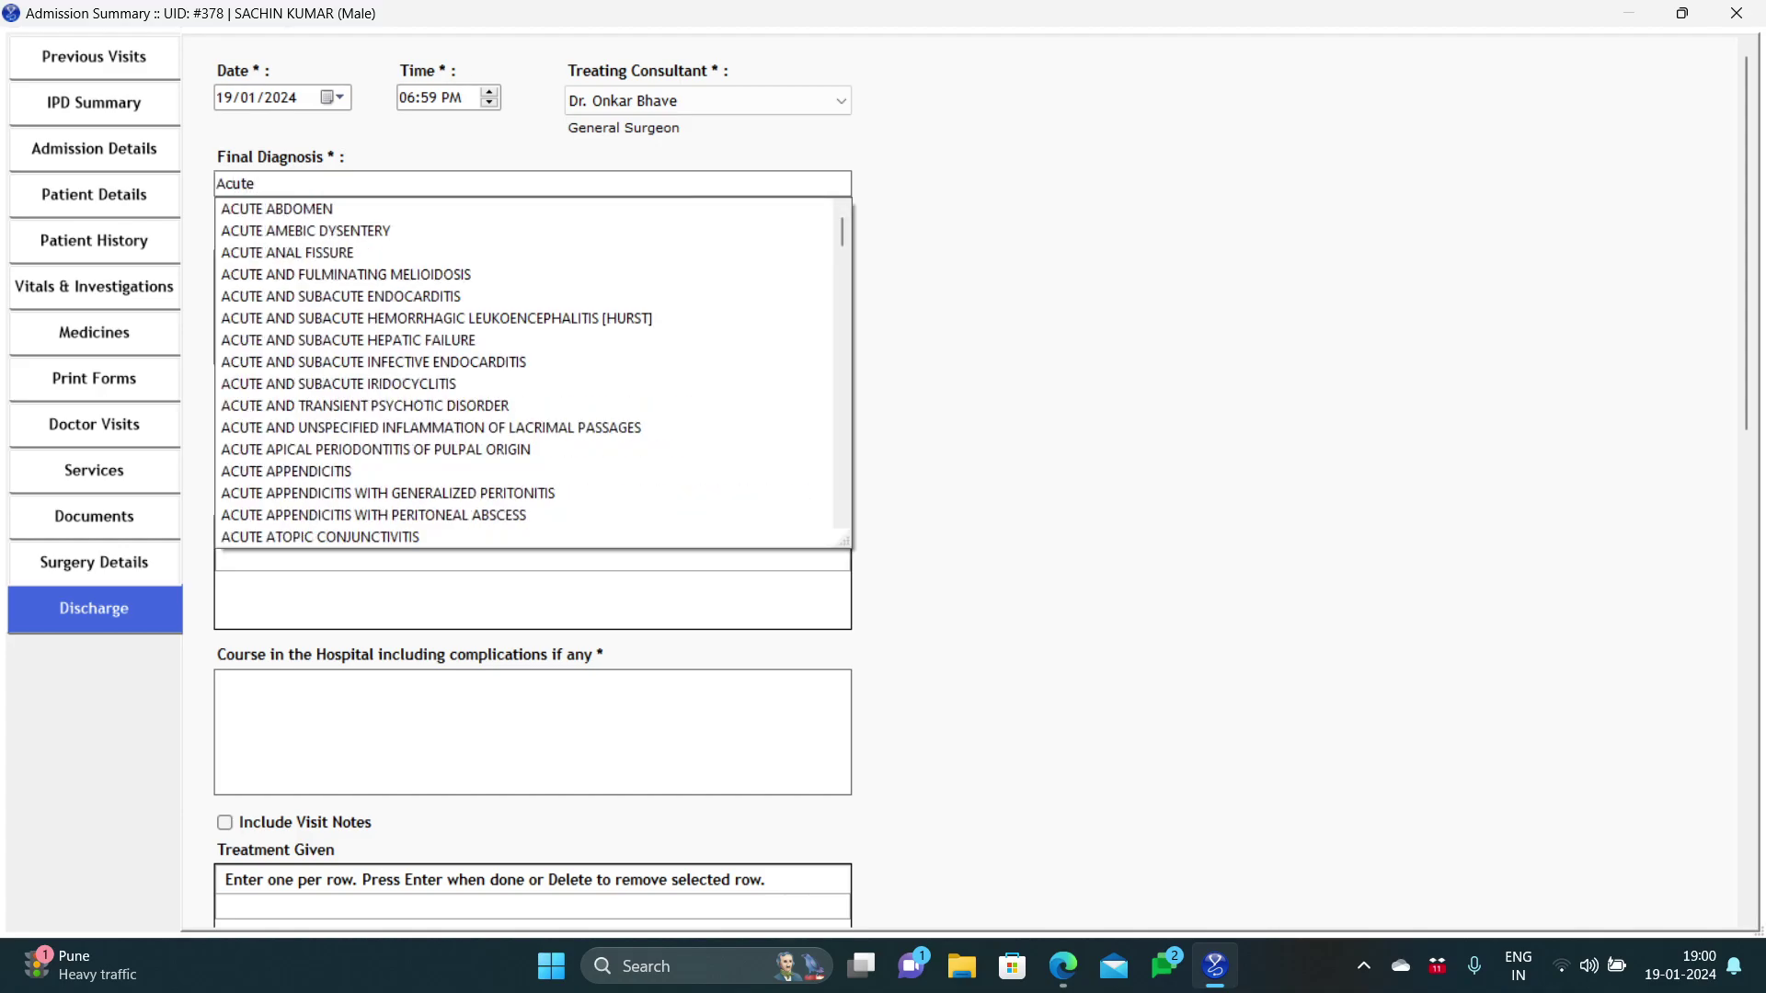
text( ap)
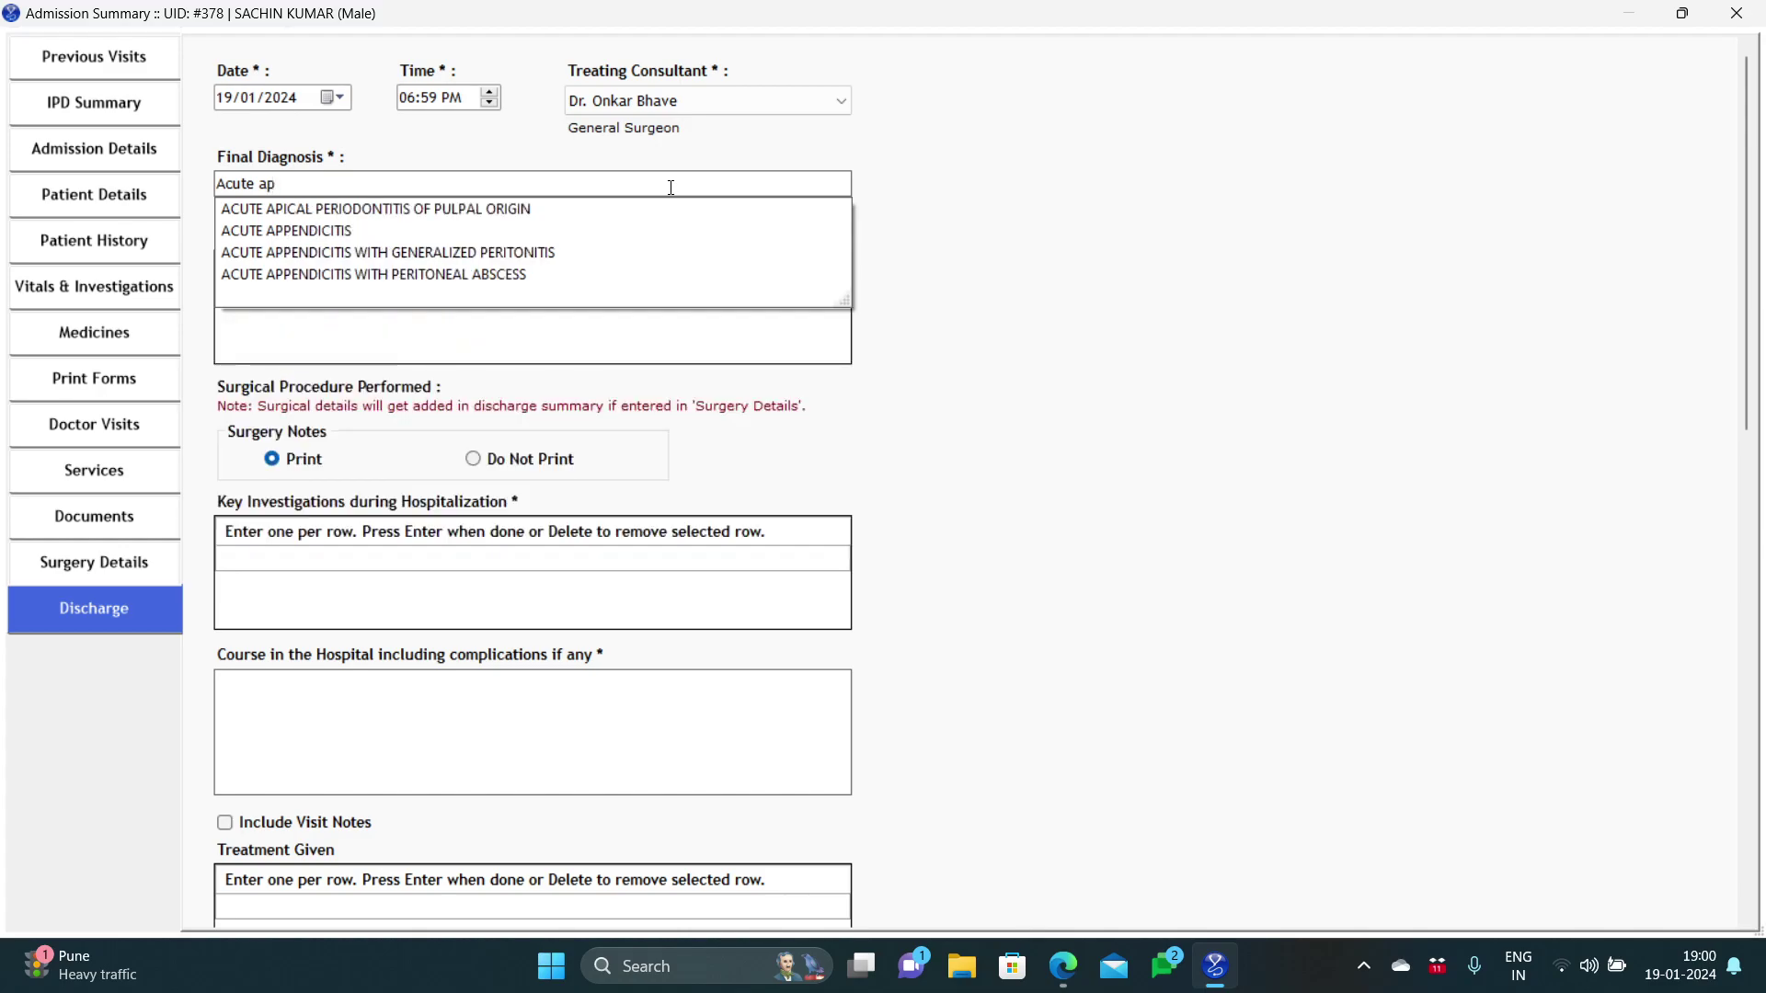
click(662, 238)
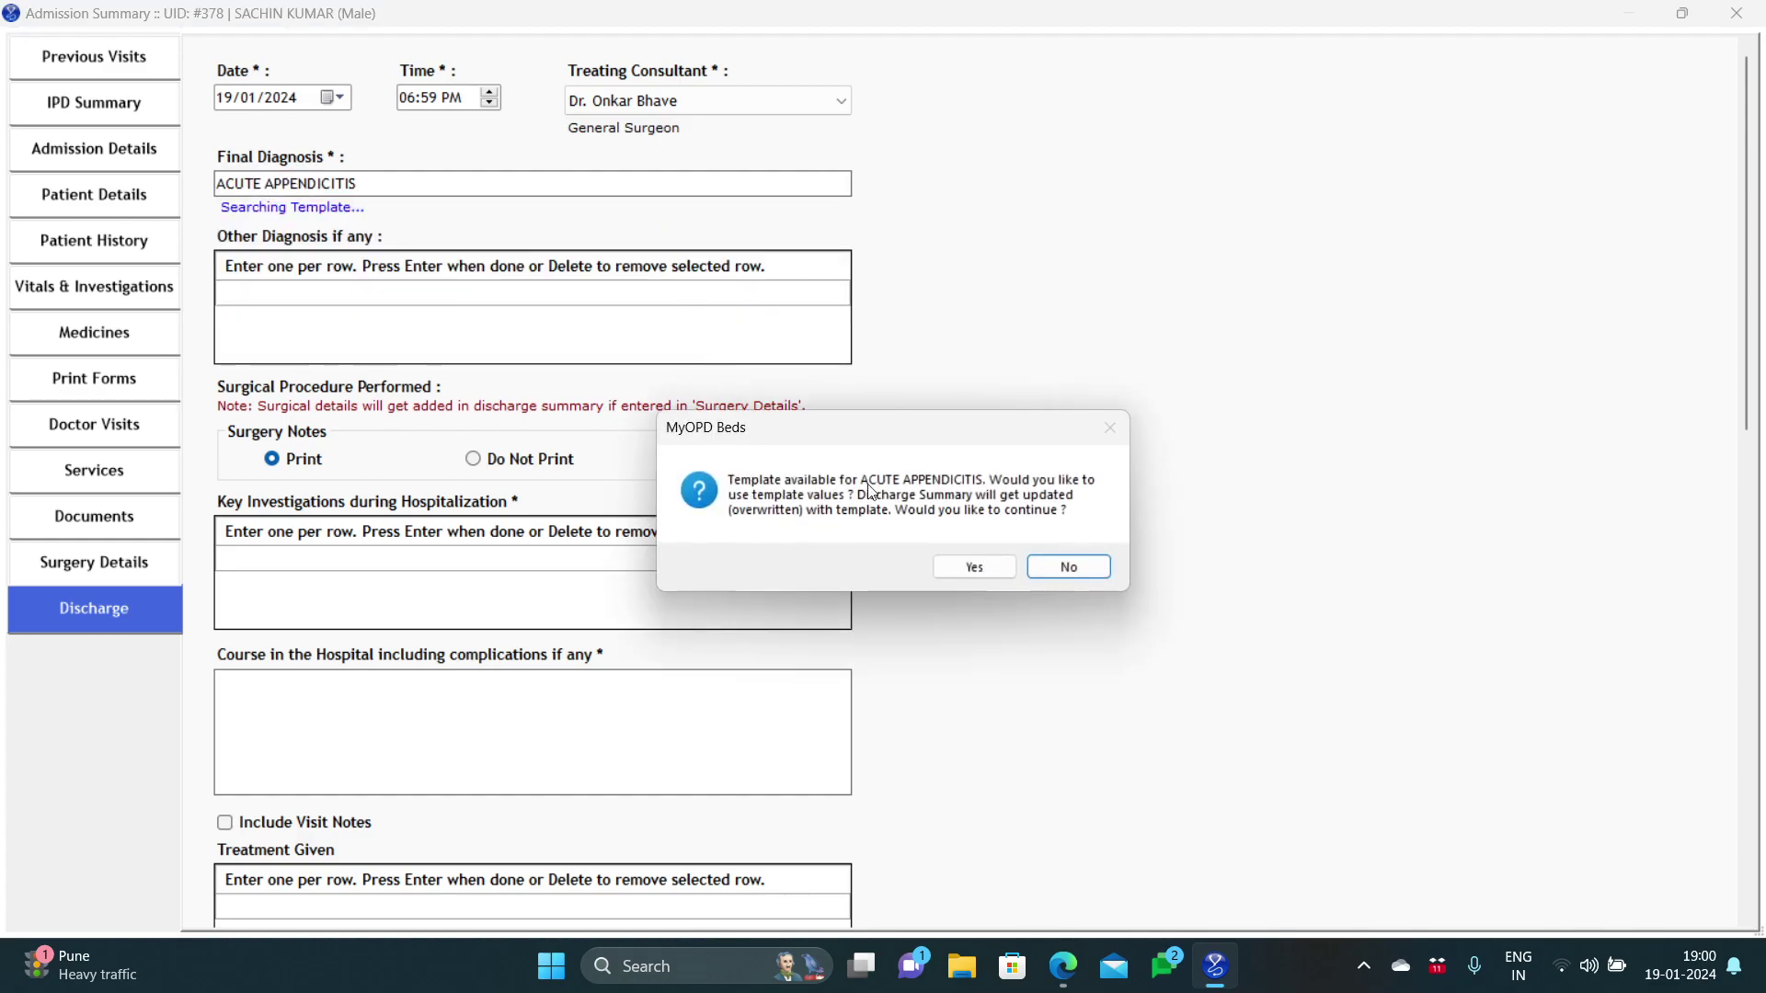
click(959, 564)
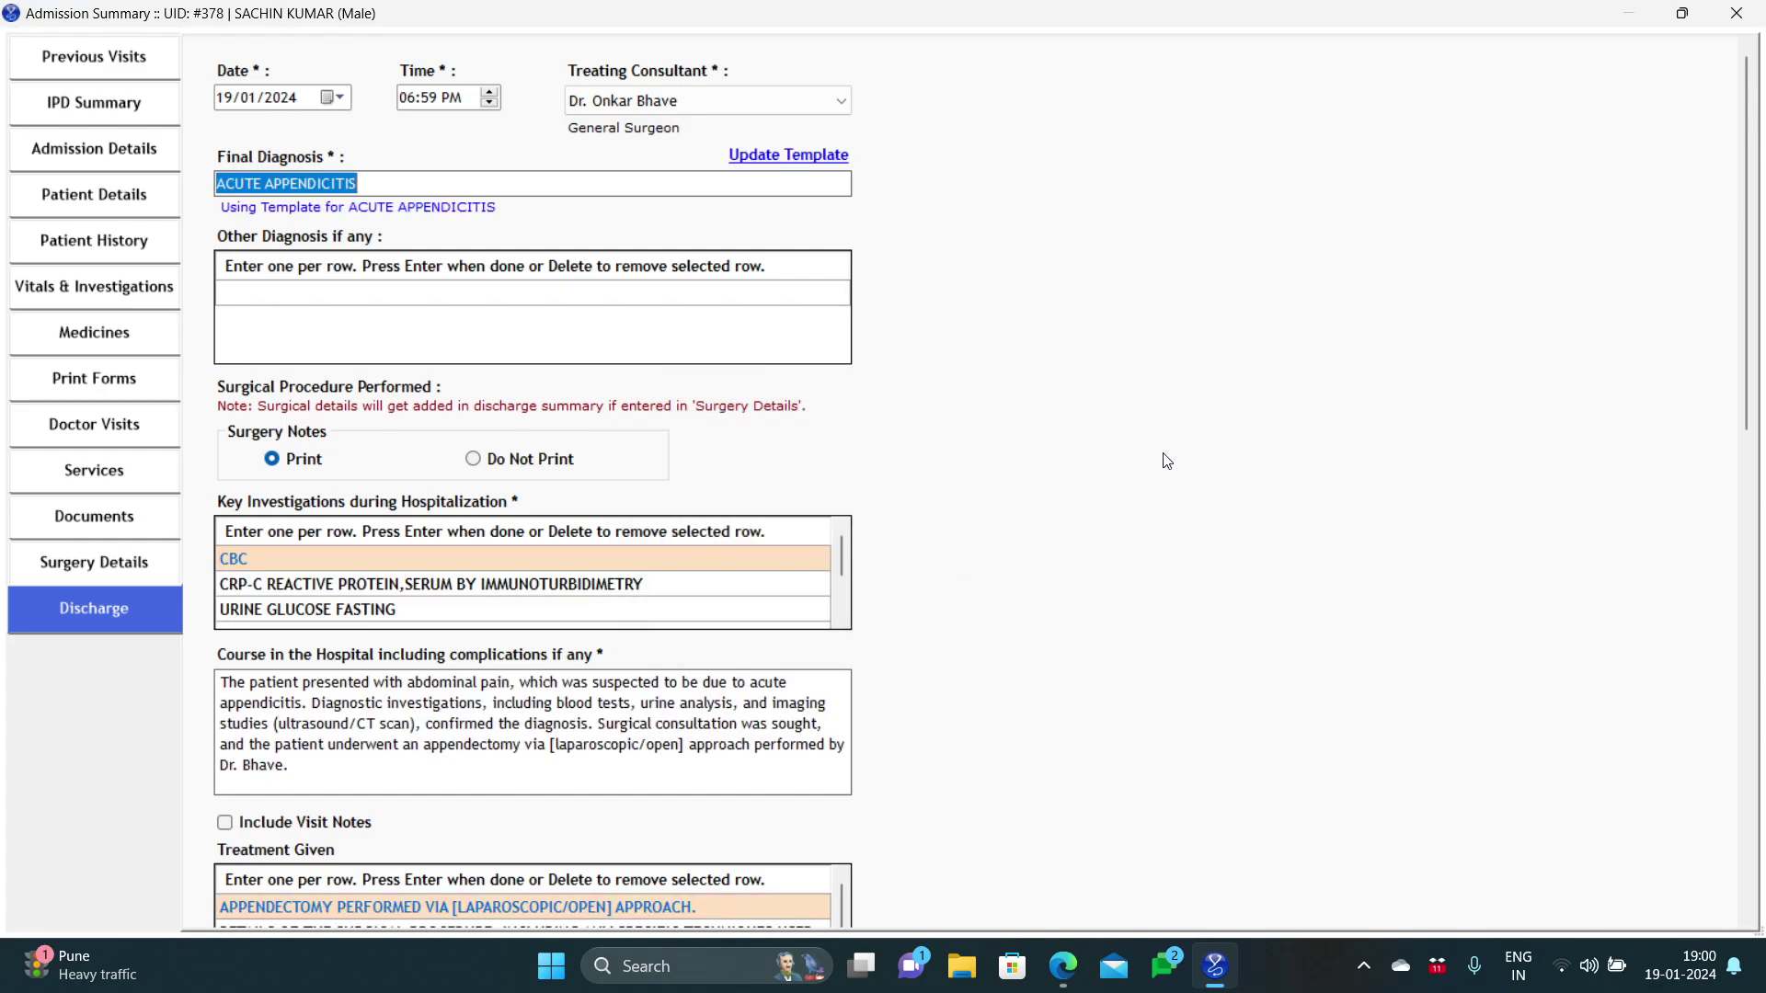
mouse_move(1746, 350)
mouse_down()
mouse_move(1743, 824)
mouse_move(1735, 376)
mouse_up()
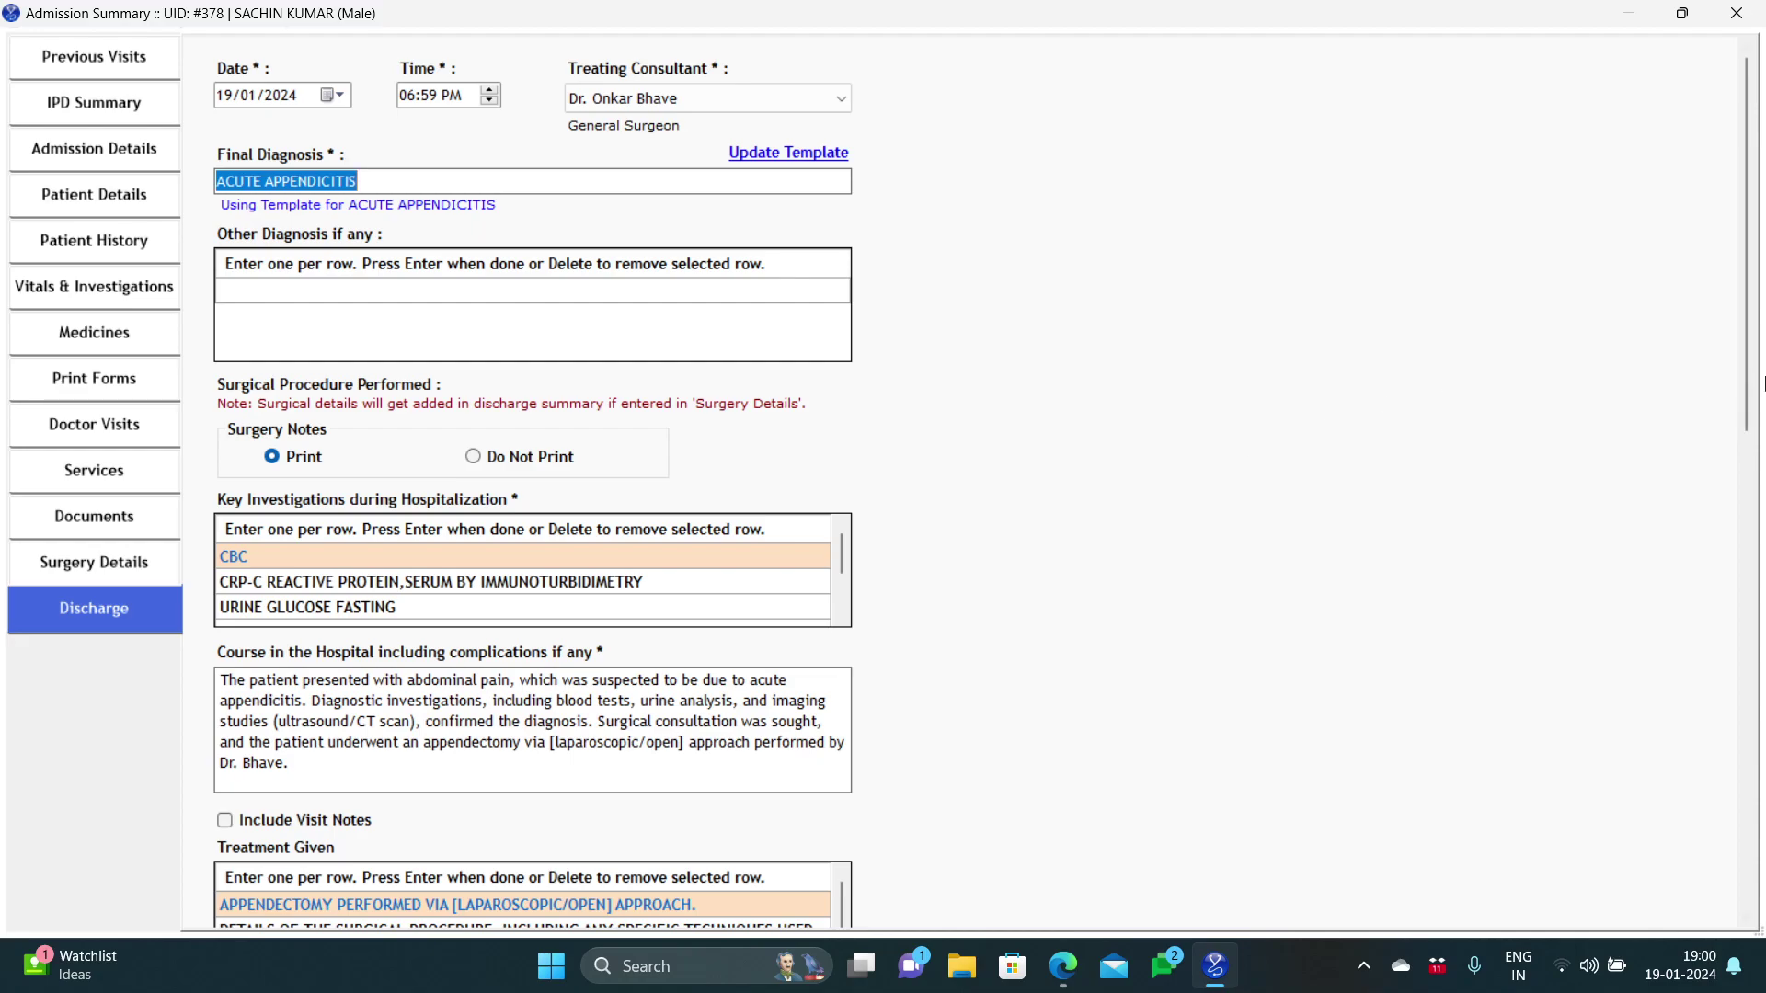
drag(1750, 392, 1749, 710)
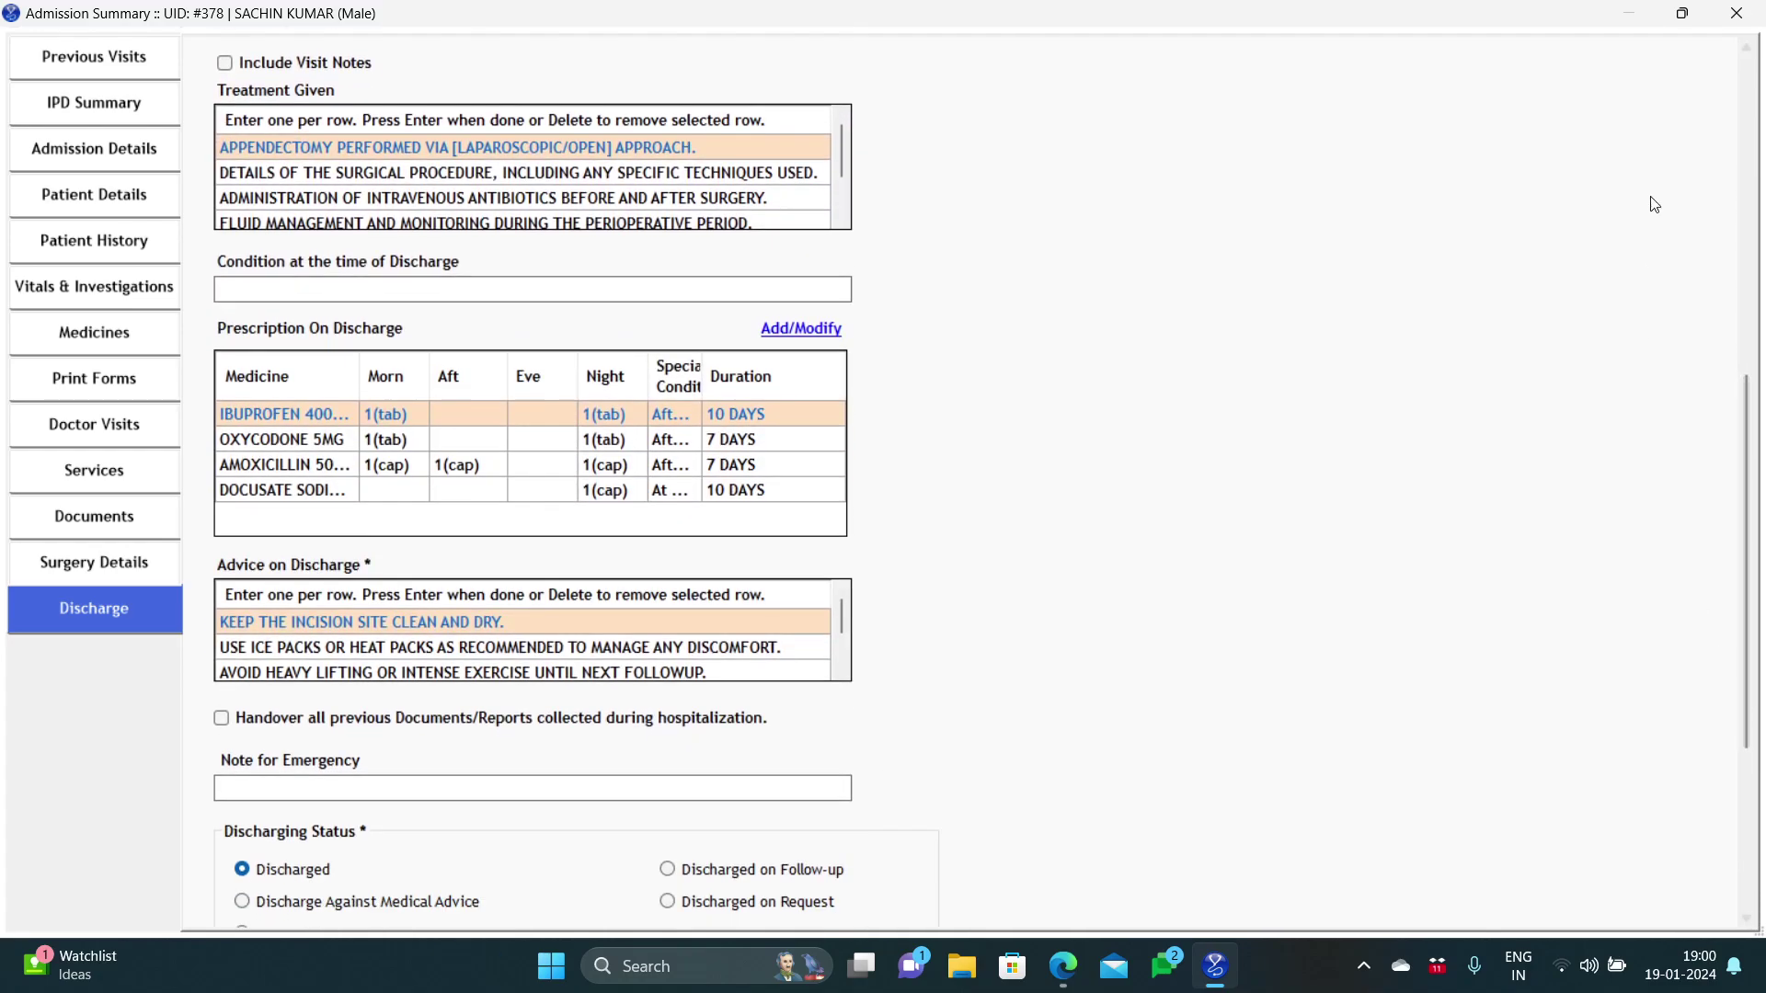
Step: Close the Admission Summary, view the IPD Diagnosis Template manager, then close it
click(1735, 13)
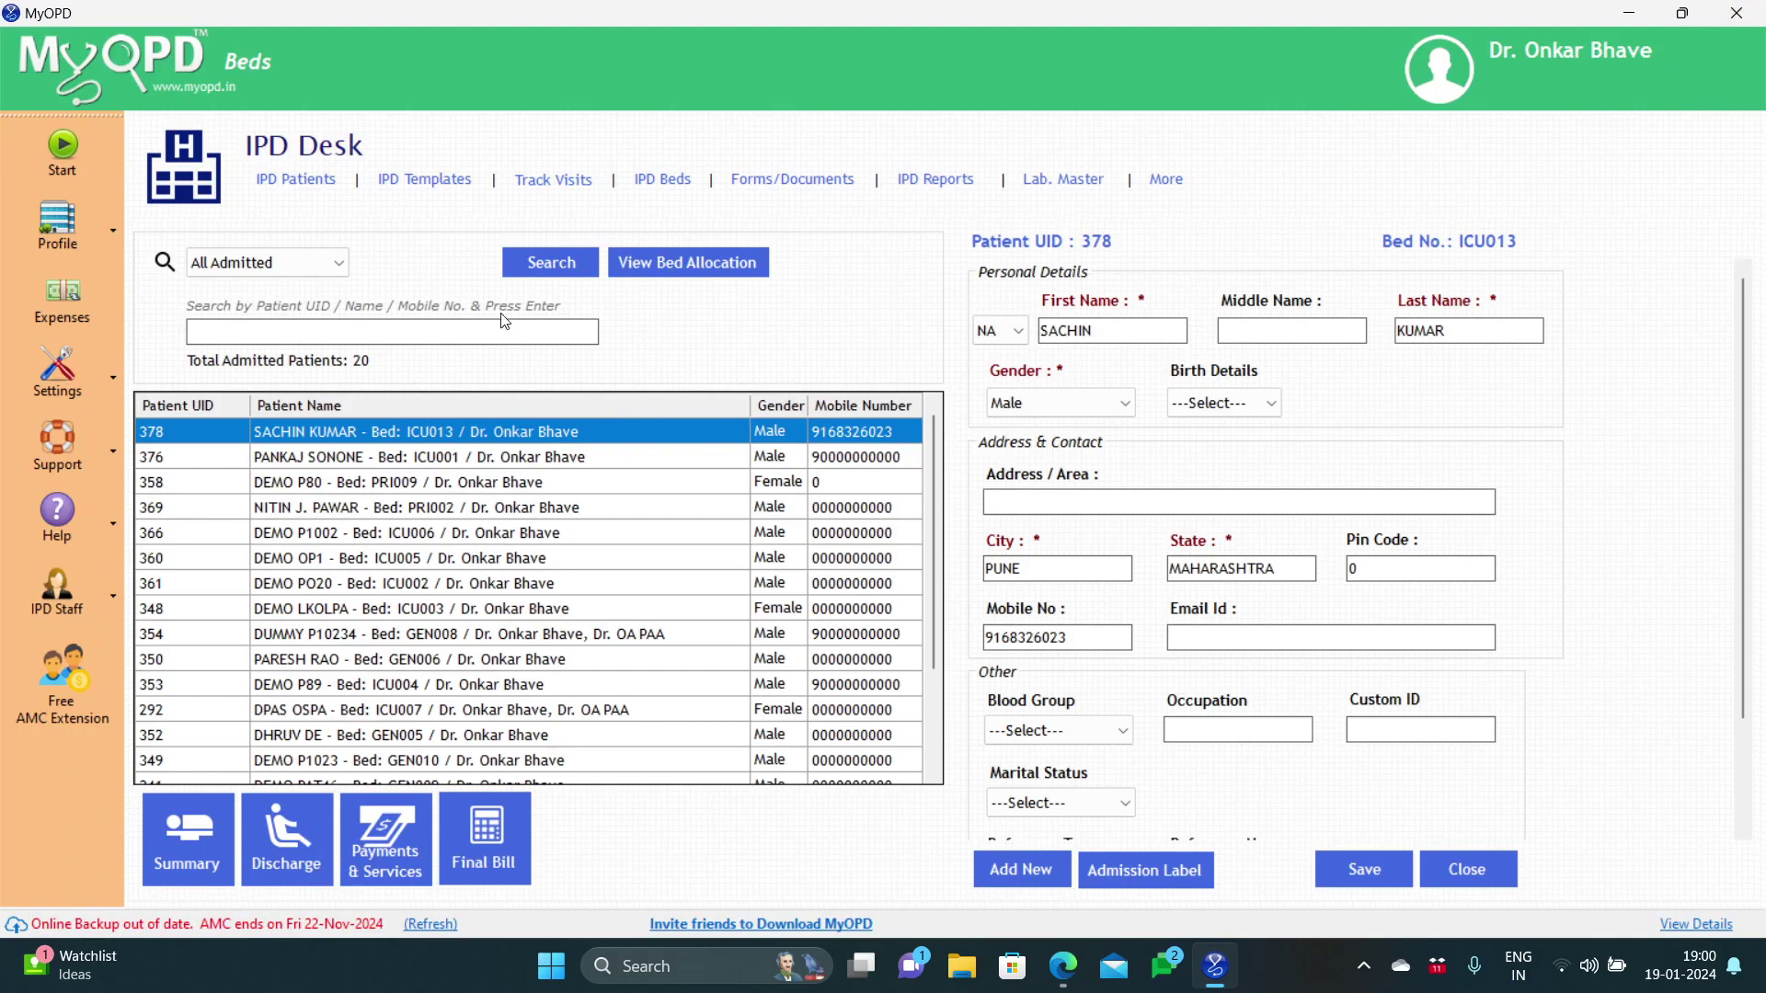
click(425, 180)
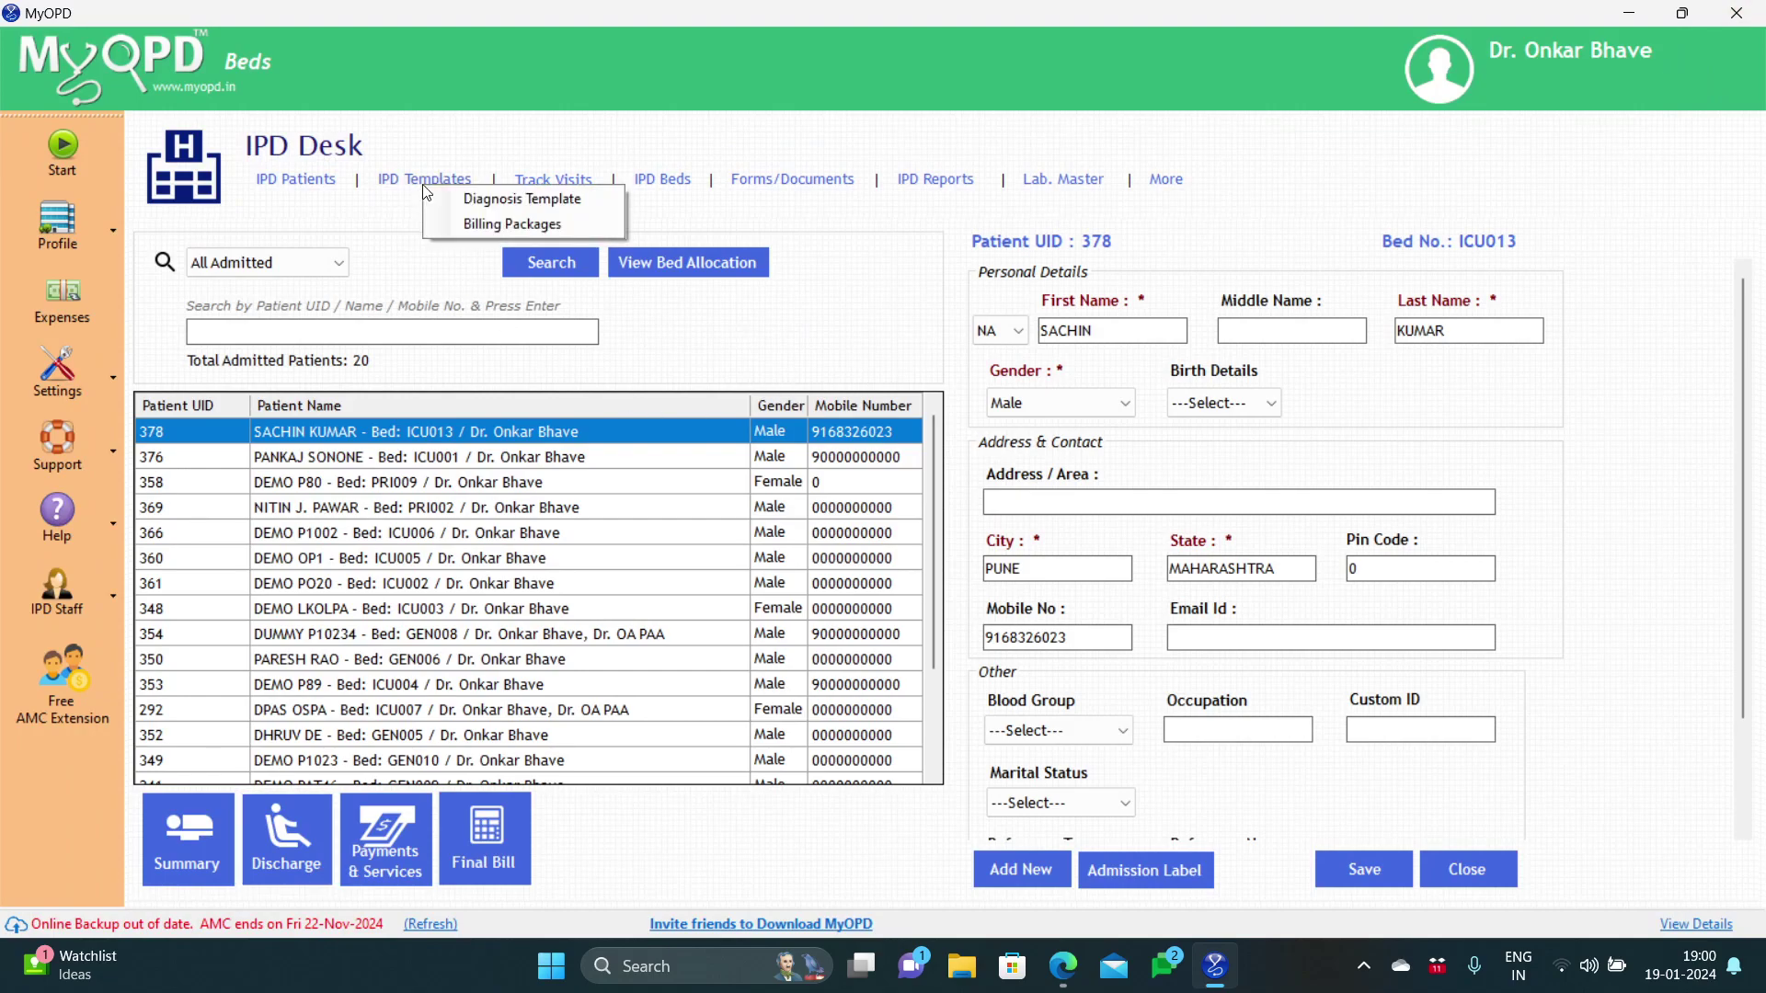
click(471, 201)
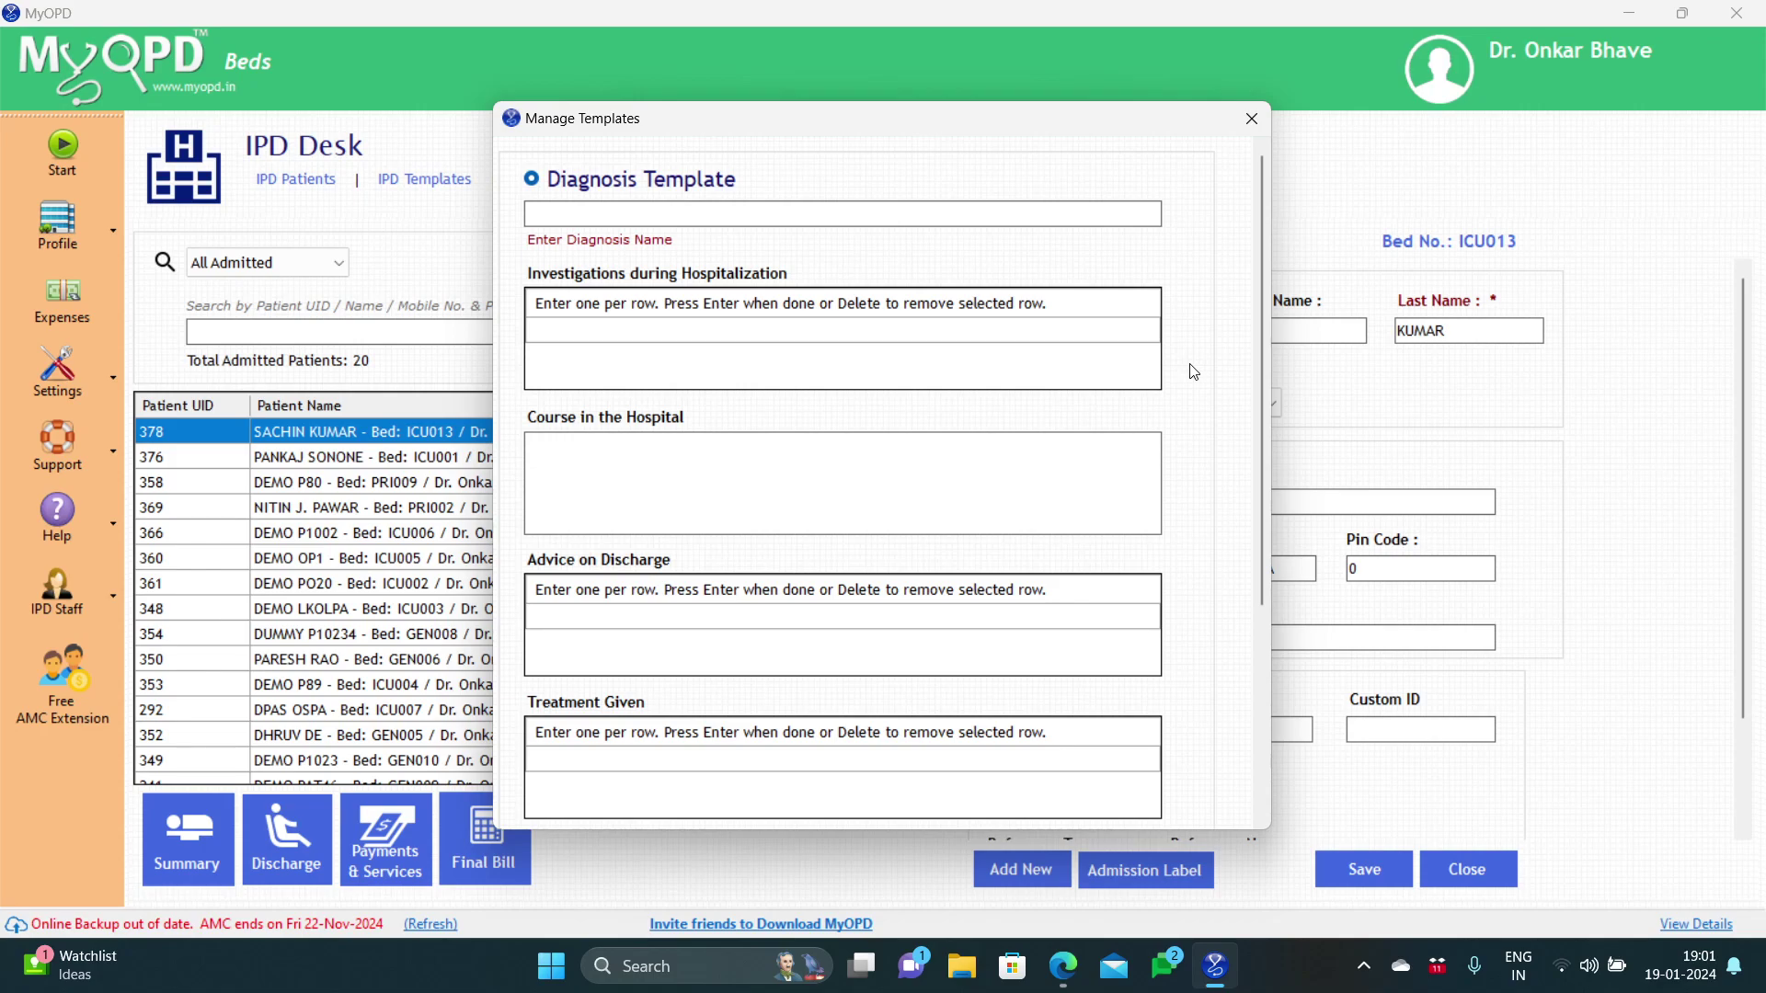
mouse_move(1259, 252)
mouse_down()
mouse_move(1260, 309)
mouse_move(1257, 224)
mouse_up()
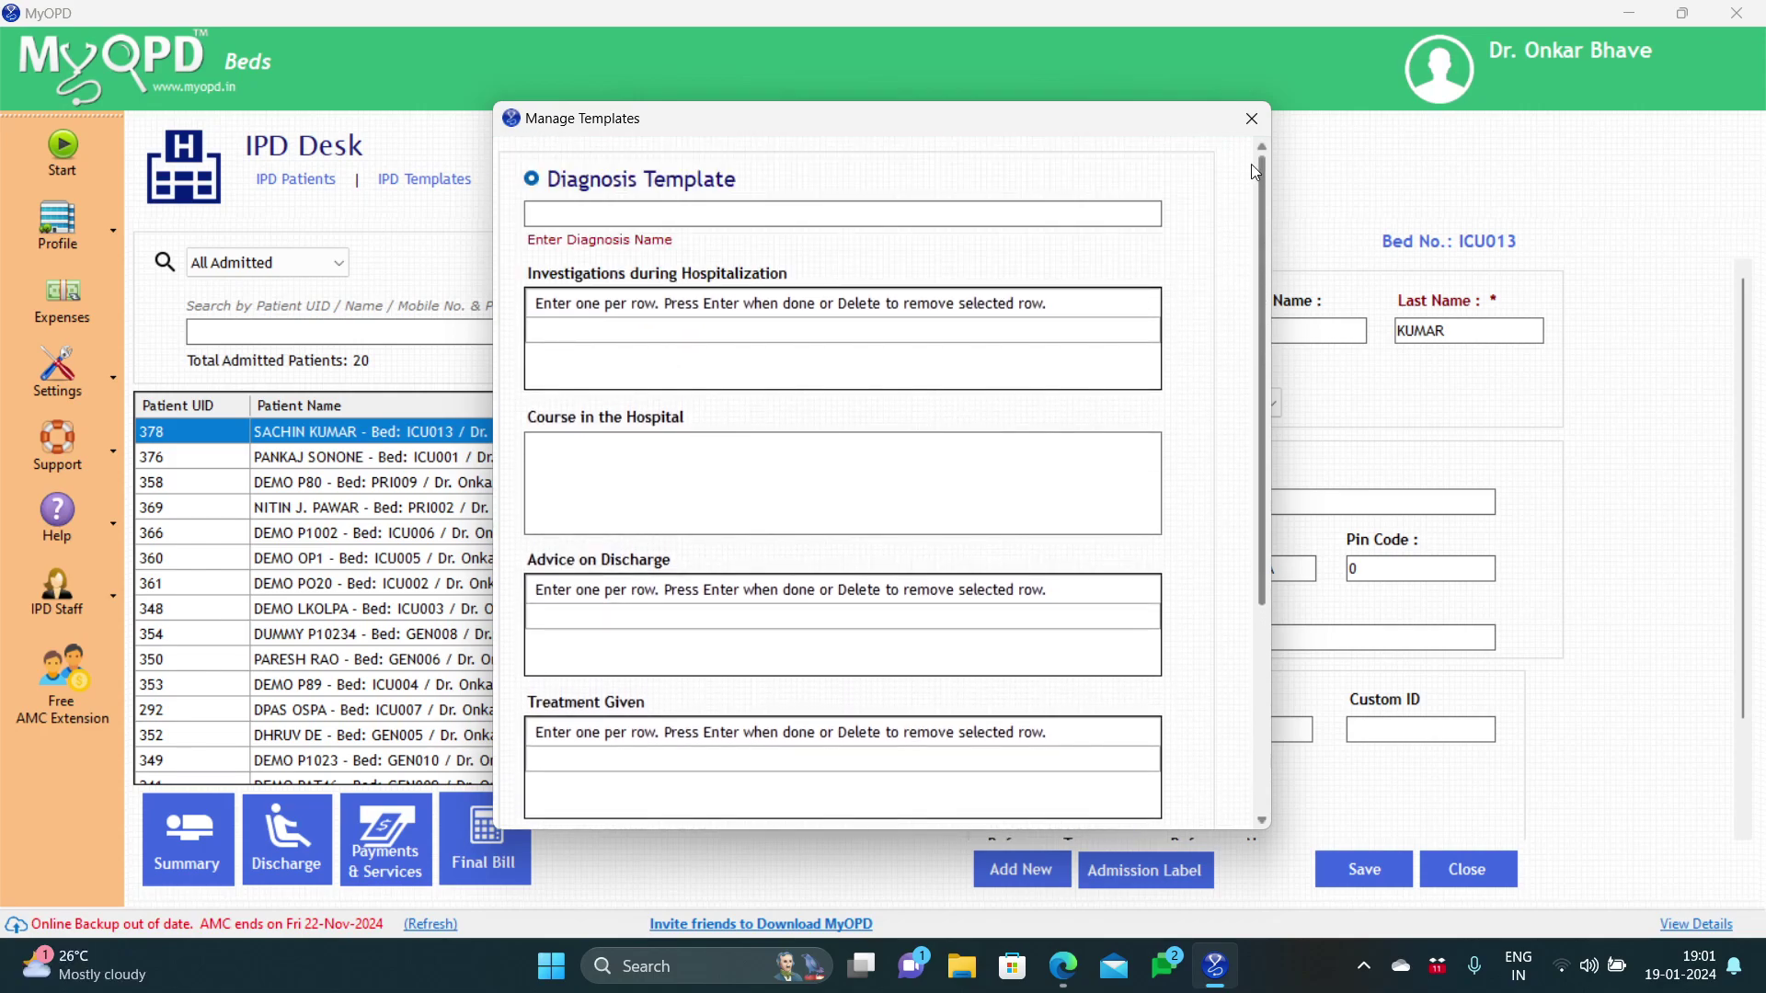
click(1253, 132)
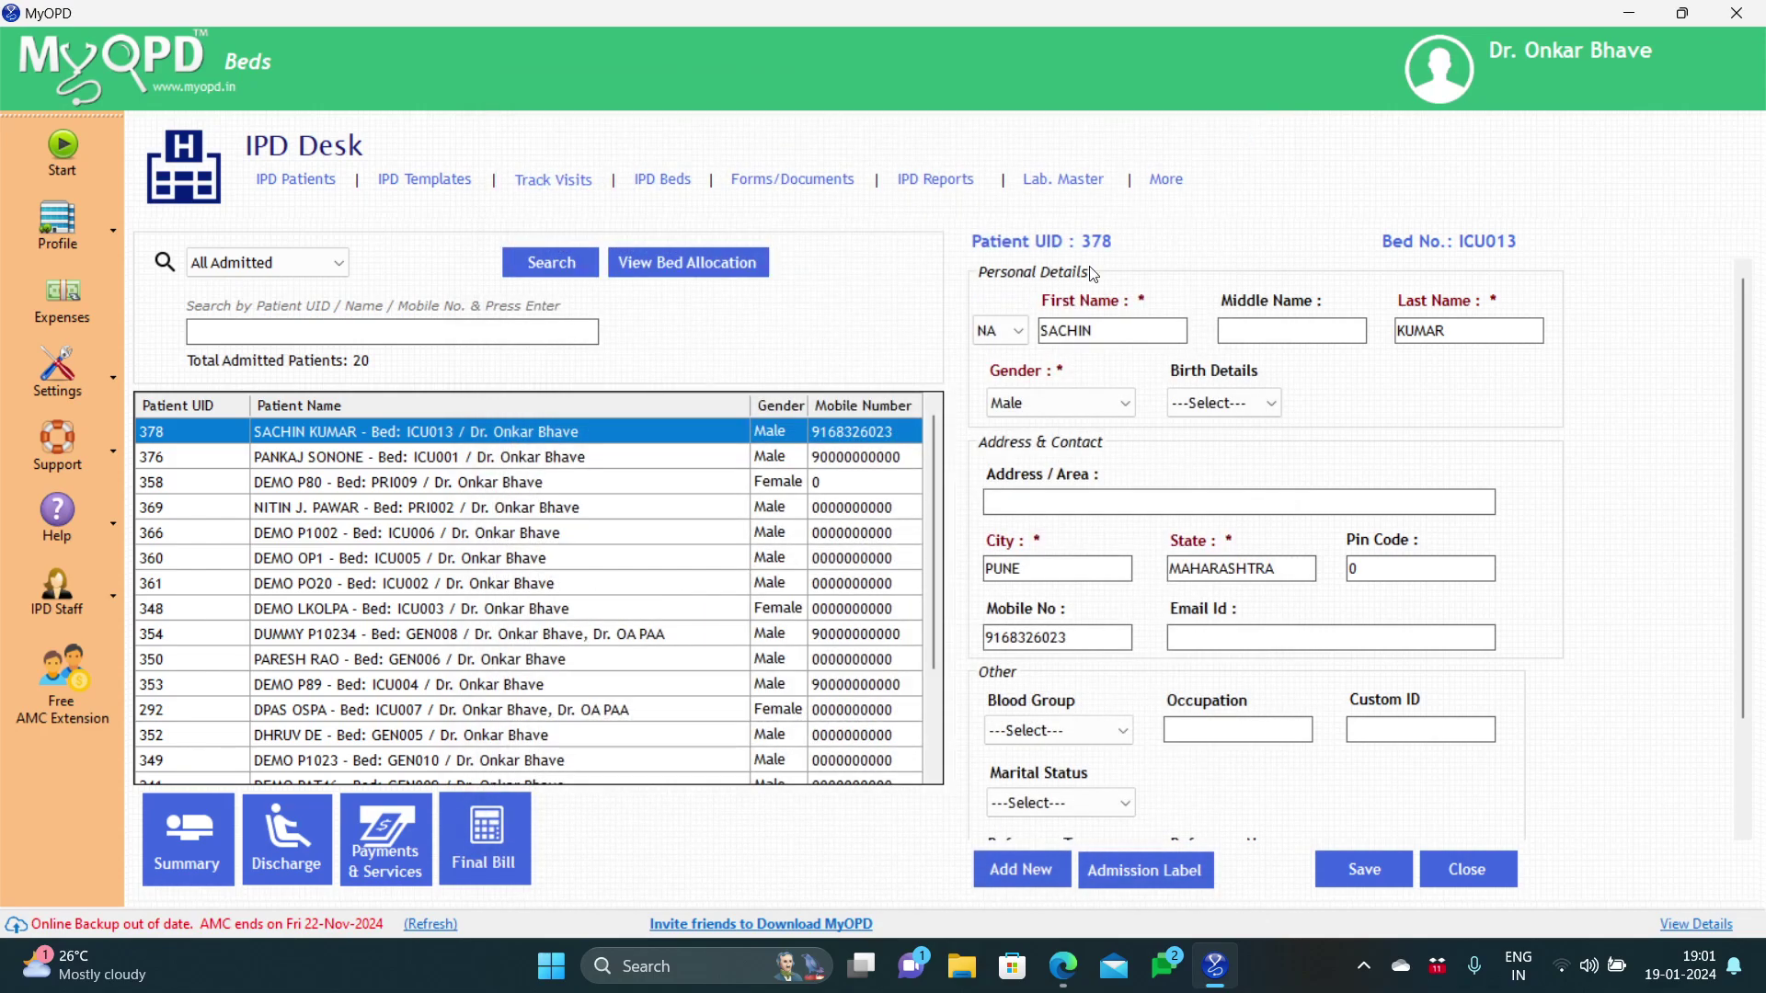
Step: Reopen the Discharge form with the general surgeon as consultant and diagnosis 'acute ap' → ACUTE APPENDICITIS
click(289, 817)
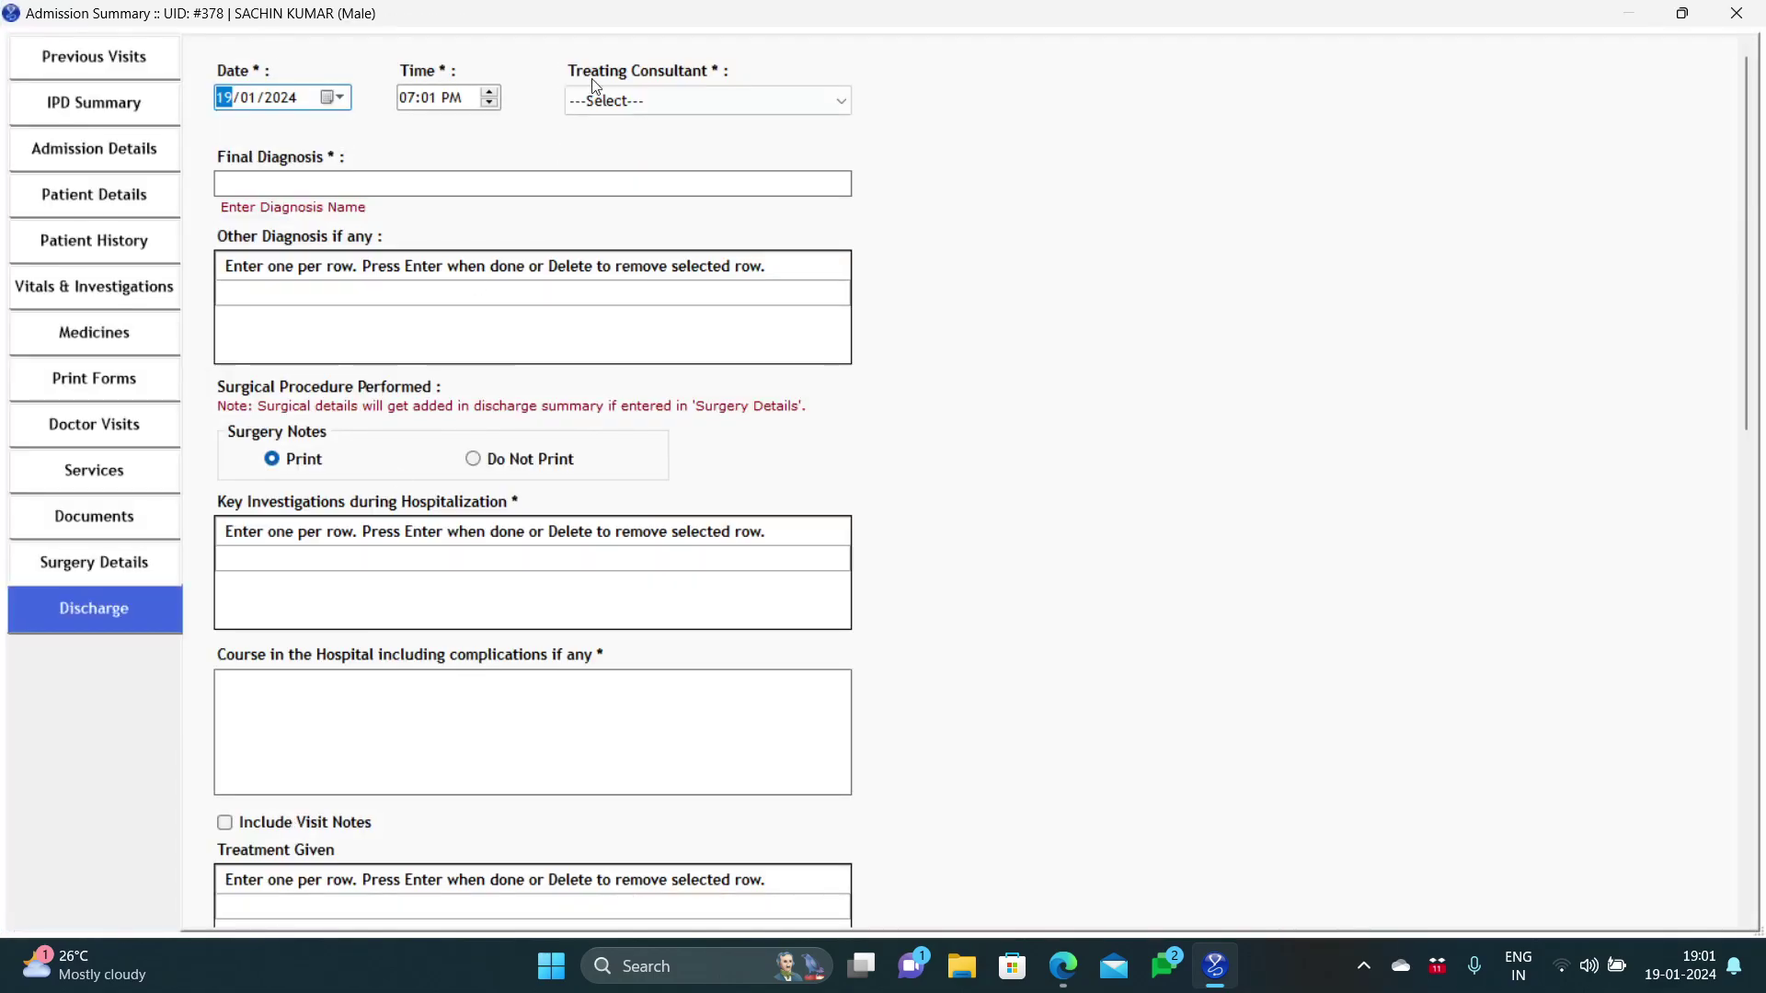
click(604, 106)
click(603, 145)
click(589, 181)
text(ac)
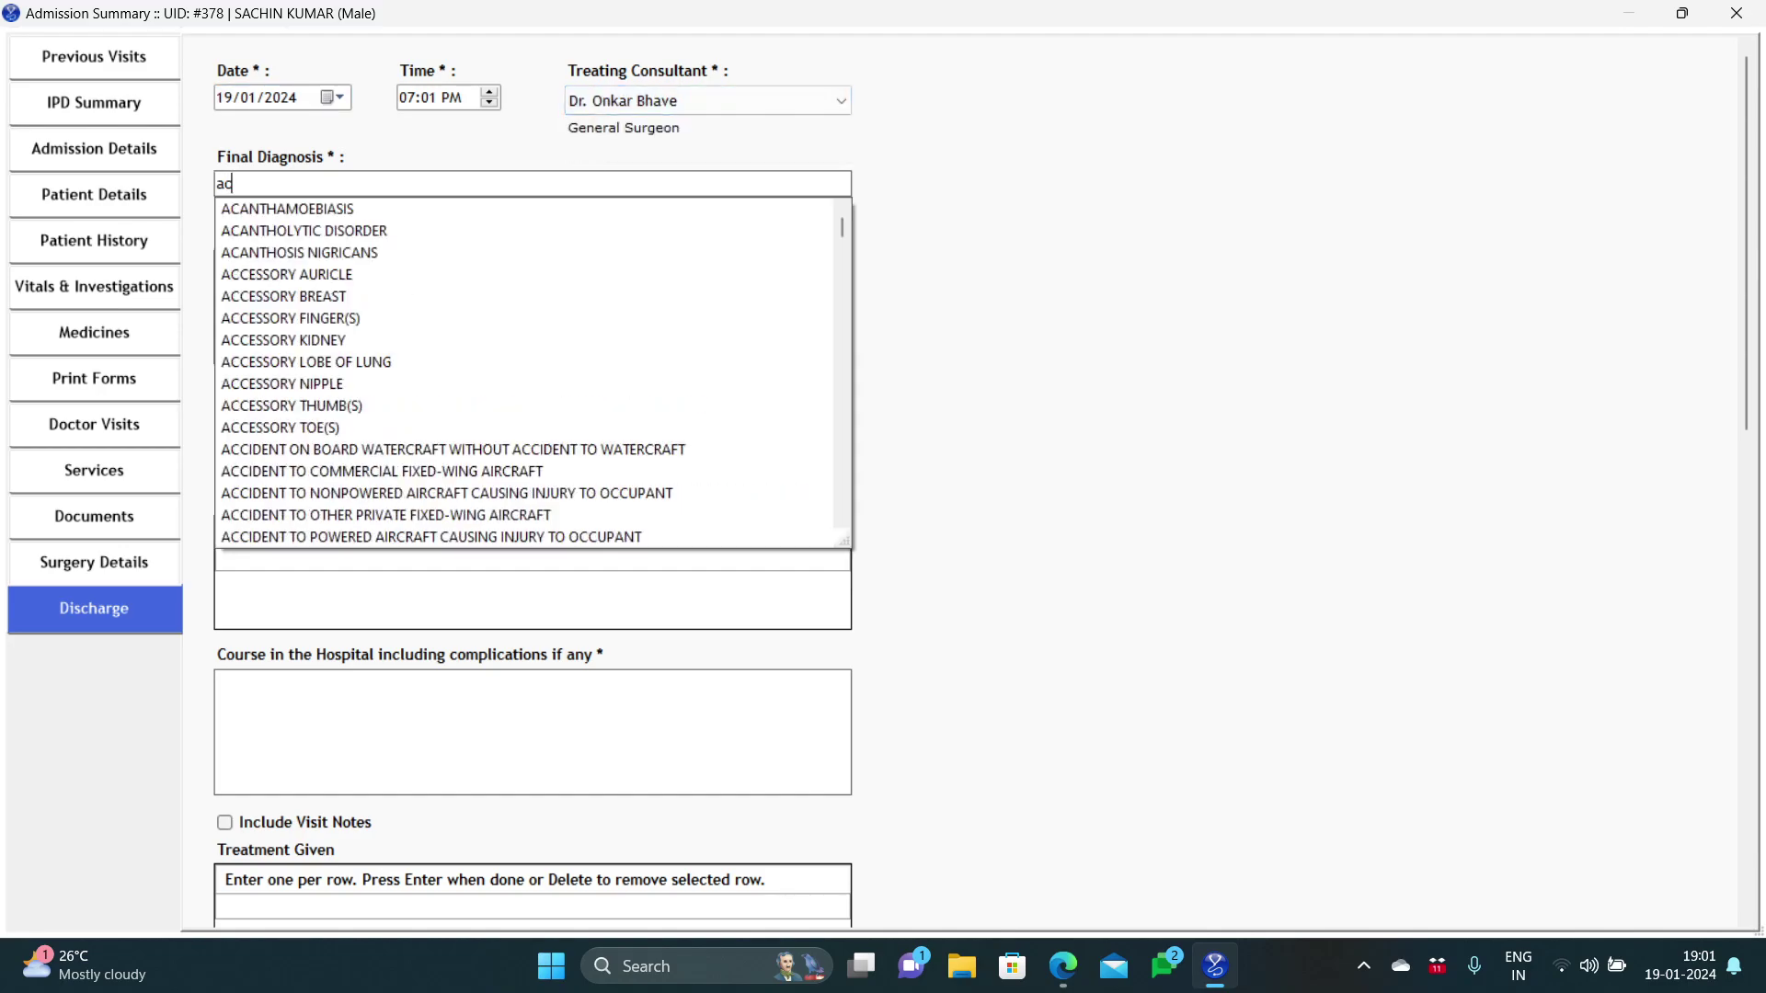
text(ute ape)
key(BackSpace)
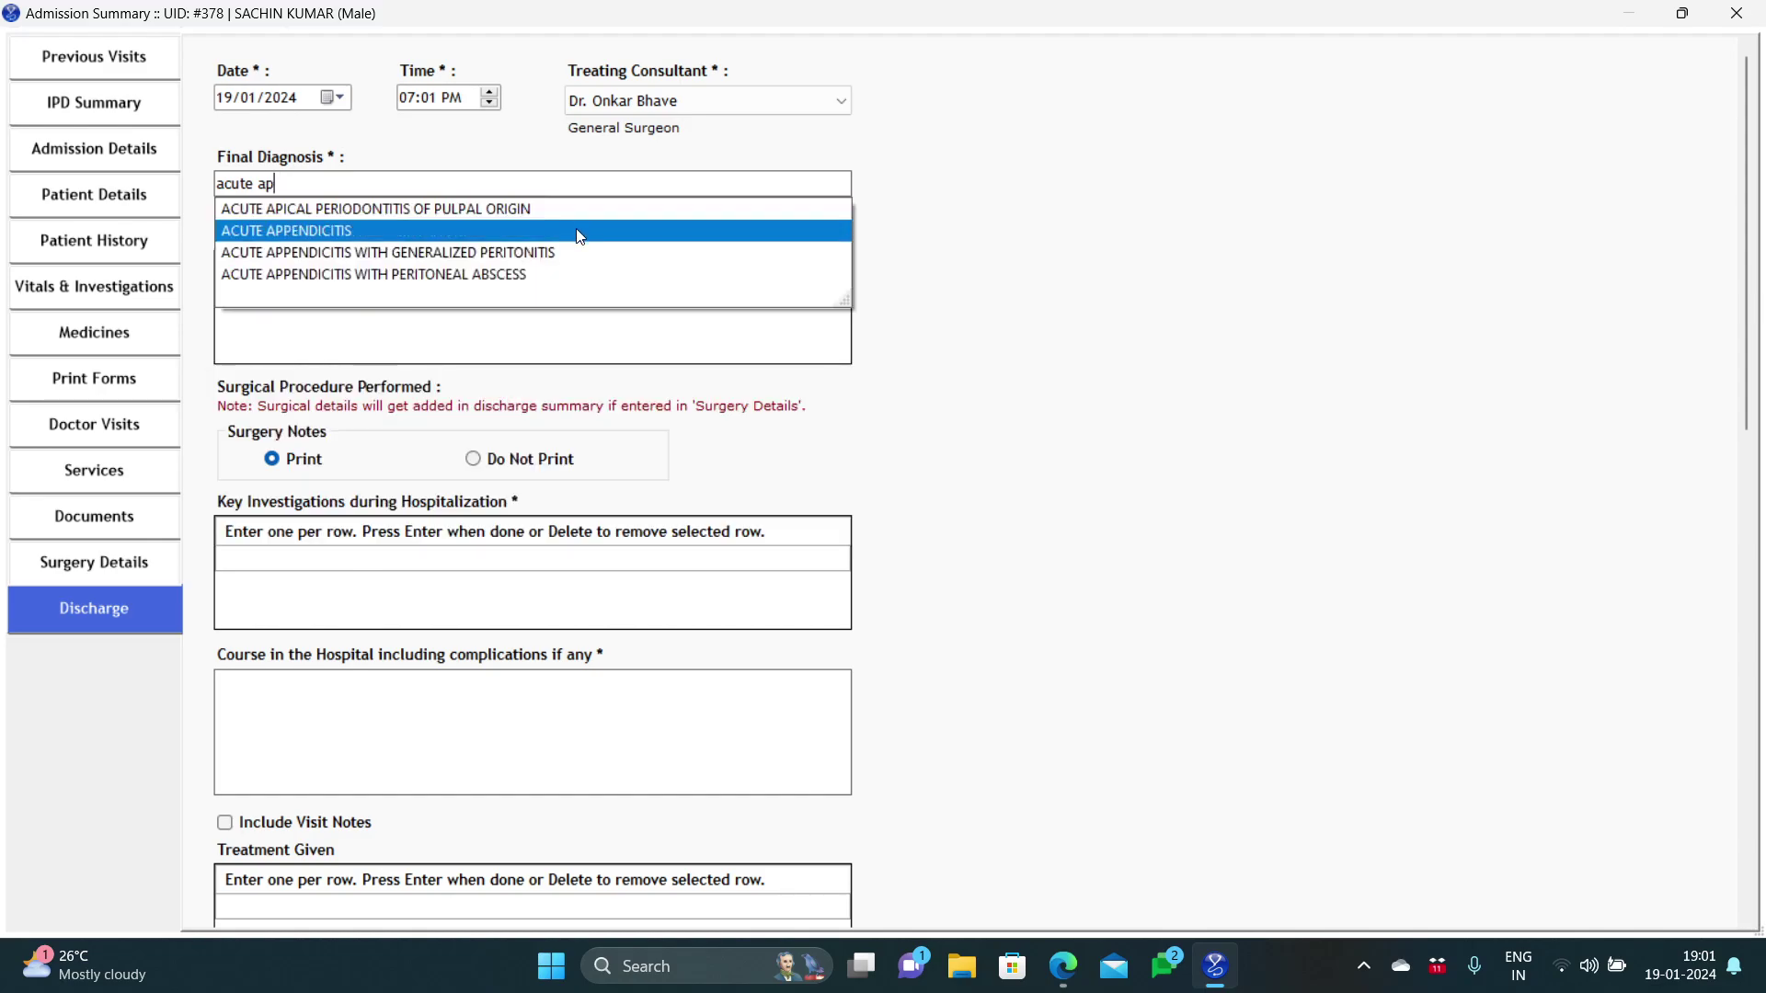
click(580, 232)
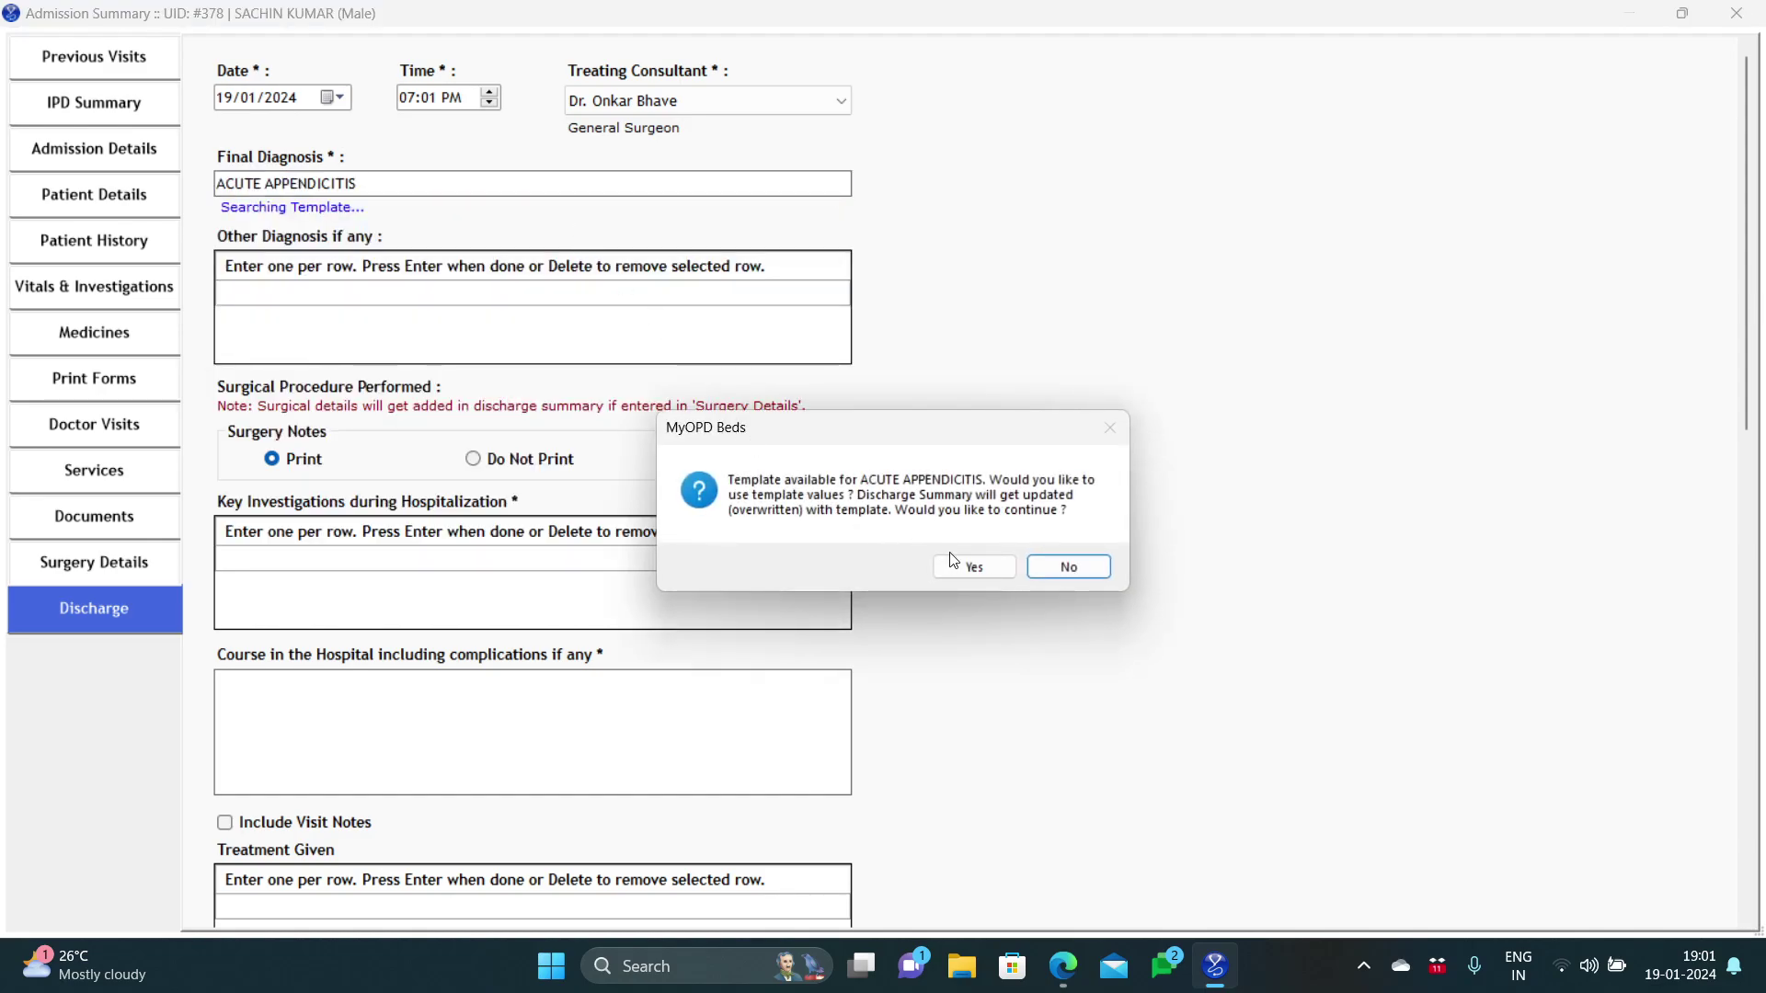
Step: Accept the ACUTE APPENDICITIS template, then delete the URINE GLUCOSE FASTING and CRP-C REACTIVE PROTEIN rows
click(956, 568)
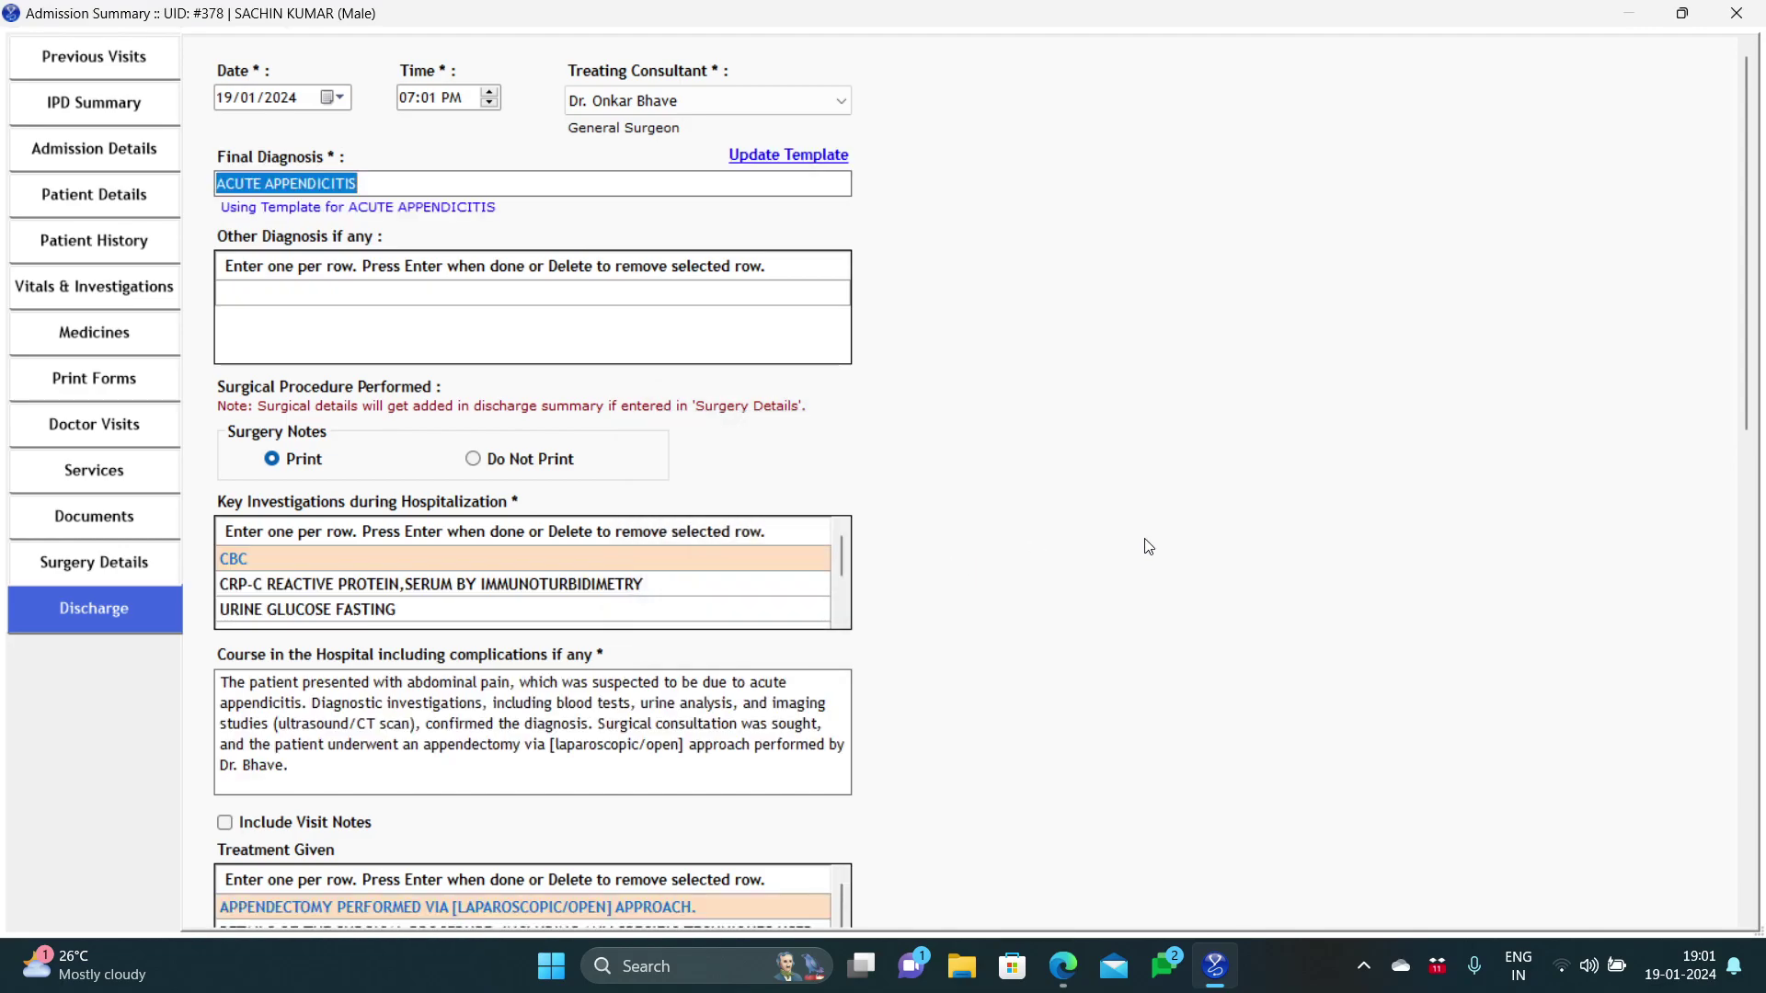
drag(1752, 391, 1758, 489)
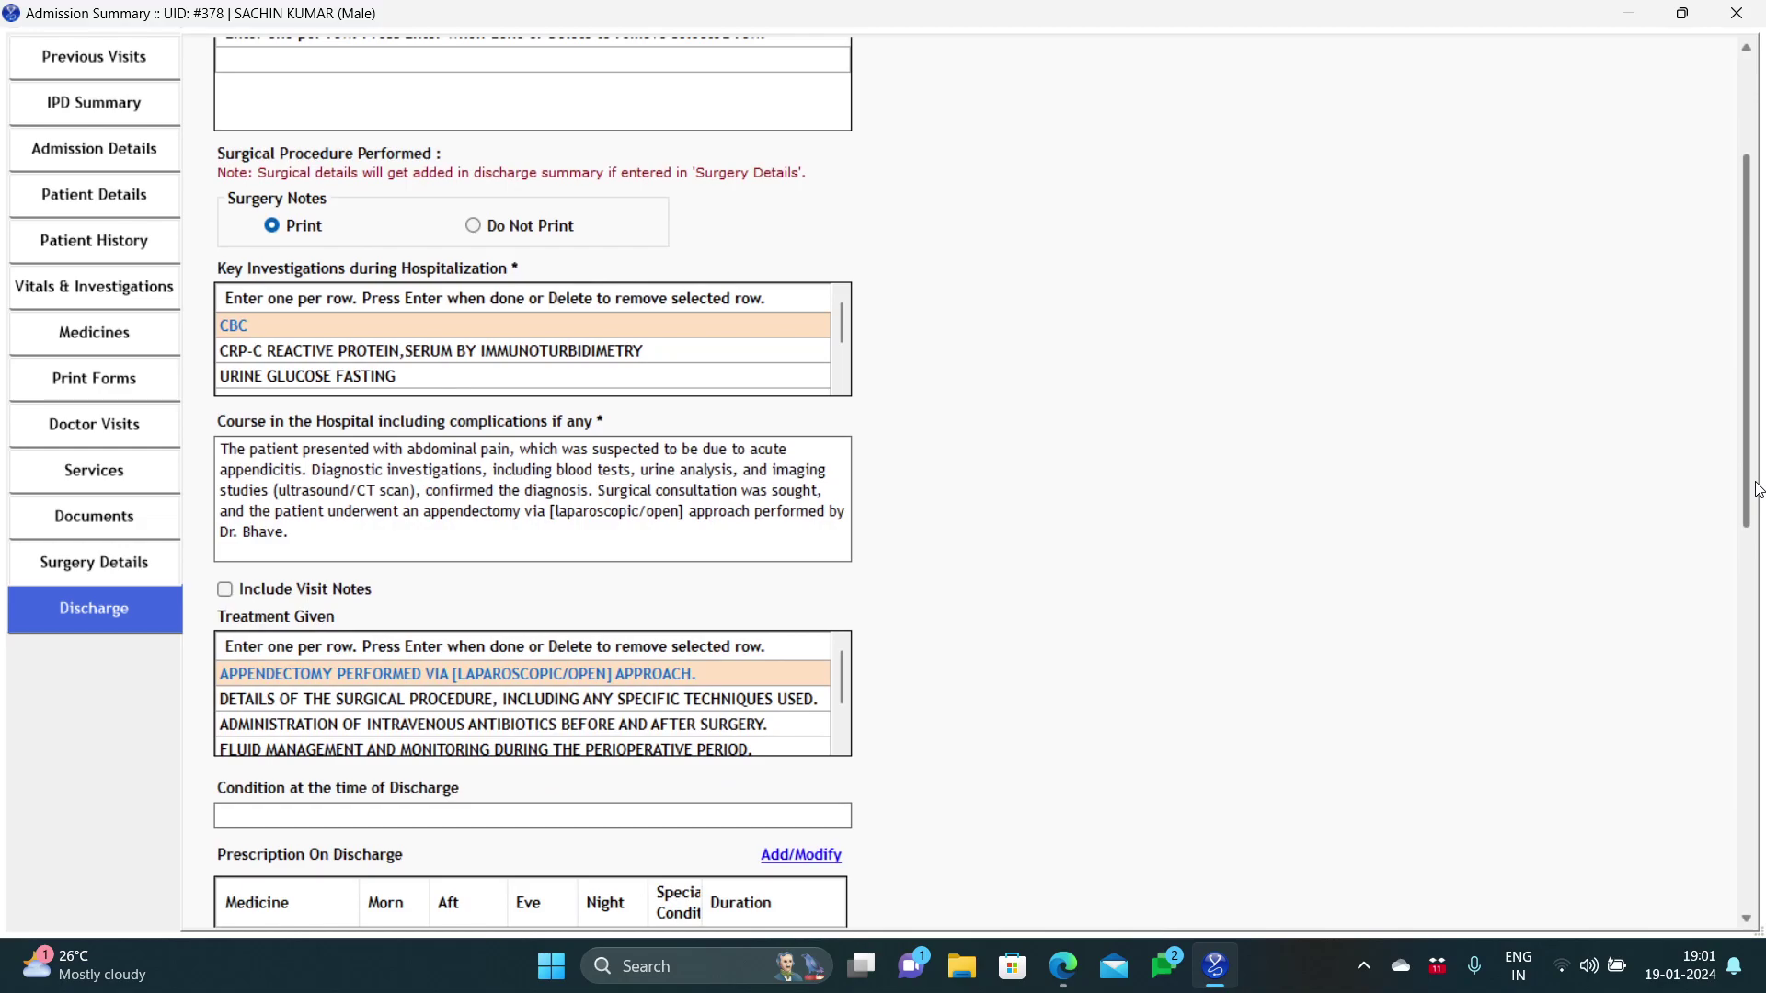
click(562, 377)
click(558, 372)
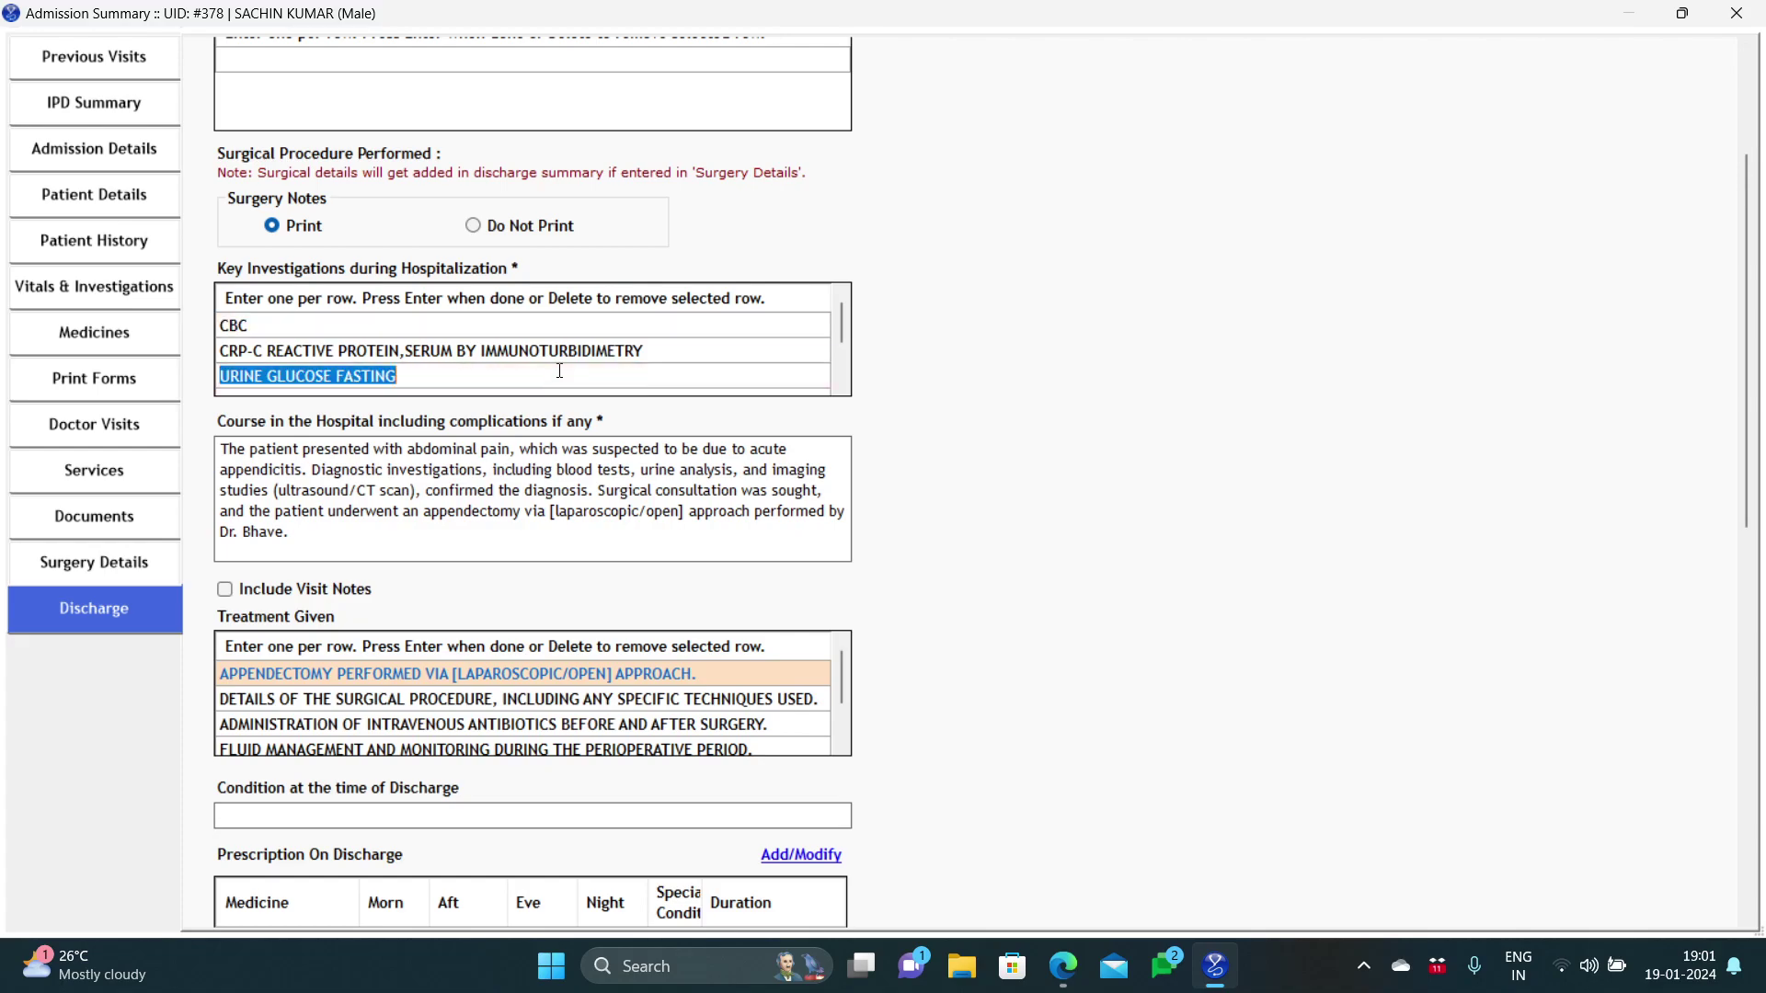
click(614, 353)
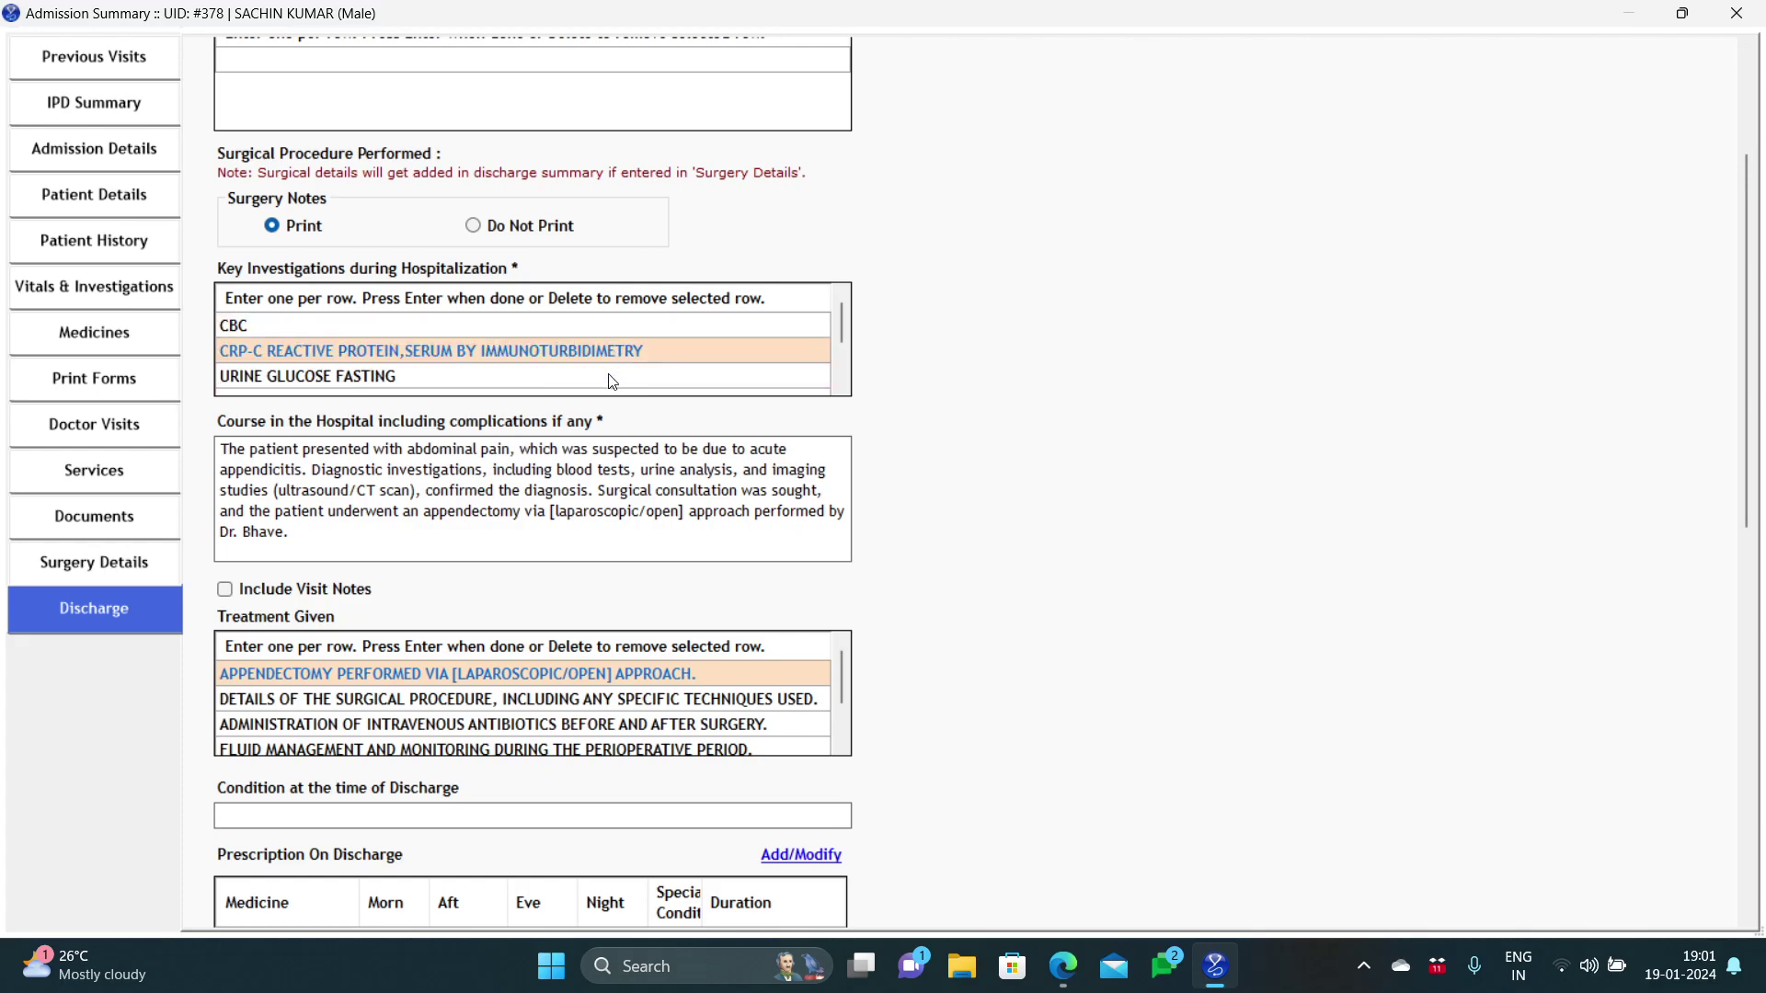
click(612, 379)
key(Delete)
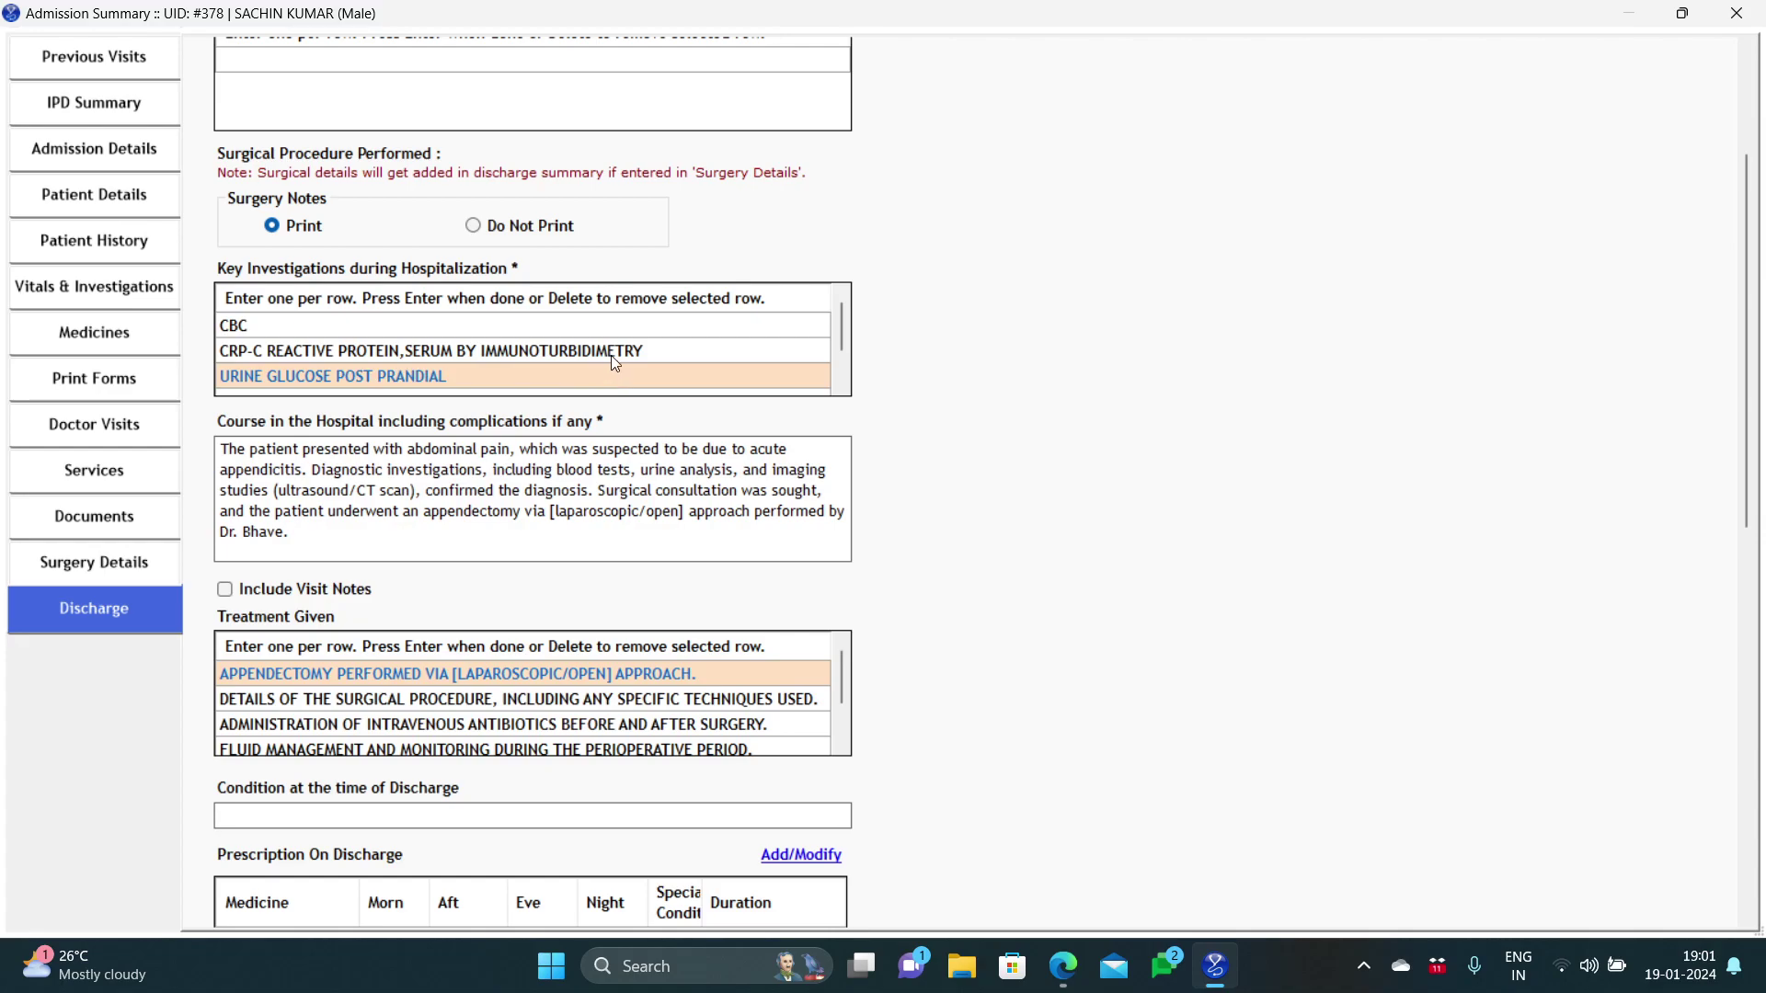
click(611, 355)
key(Delete)
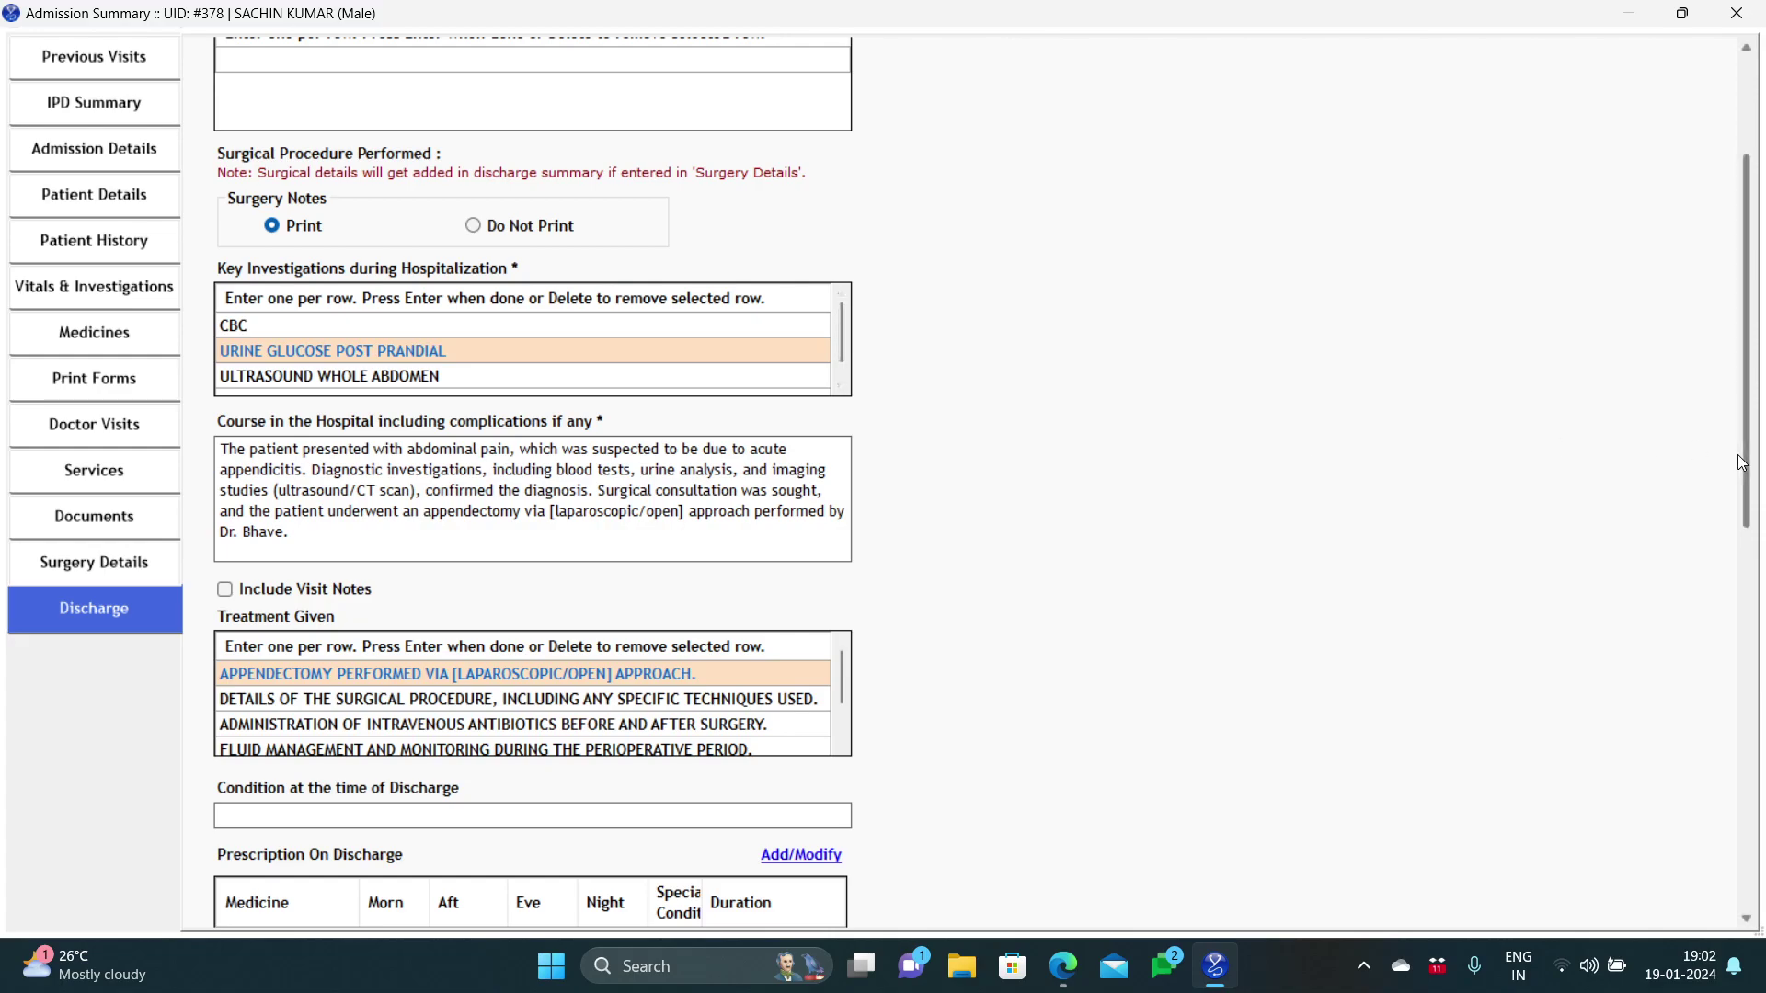
Step: Scroll to the Discharge form's bottom and enter 10 follow-up days, giving 29/01/2024
drag(1751, 465, 1751, 541)
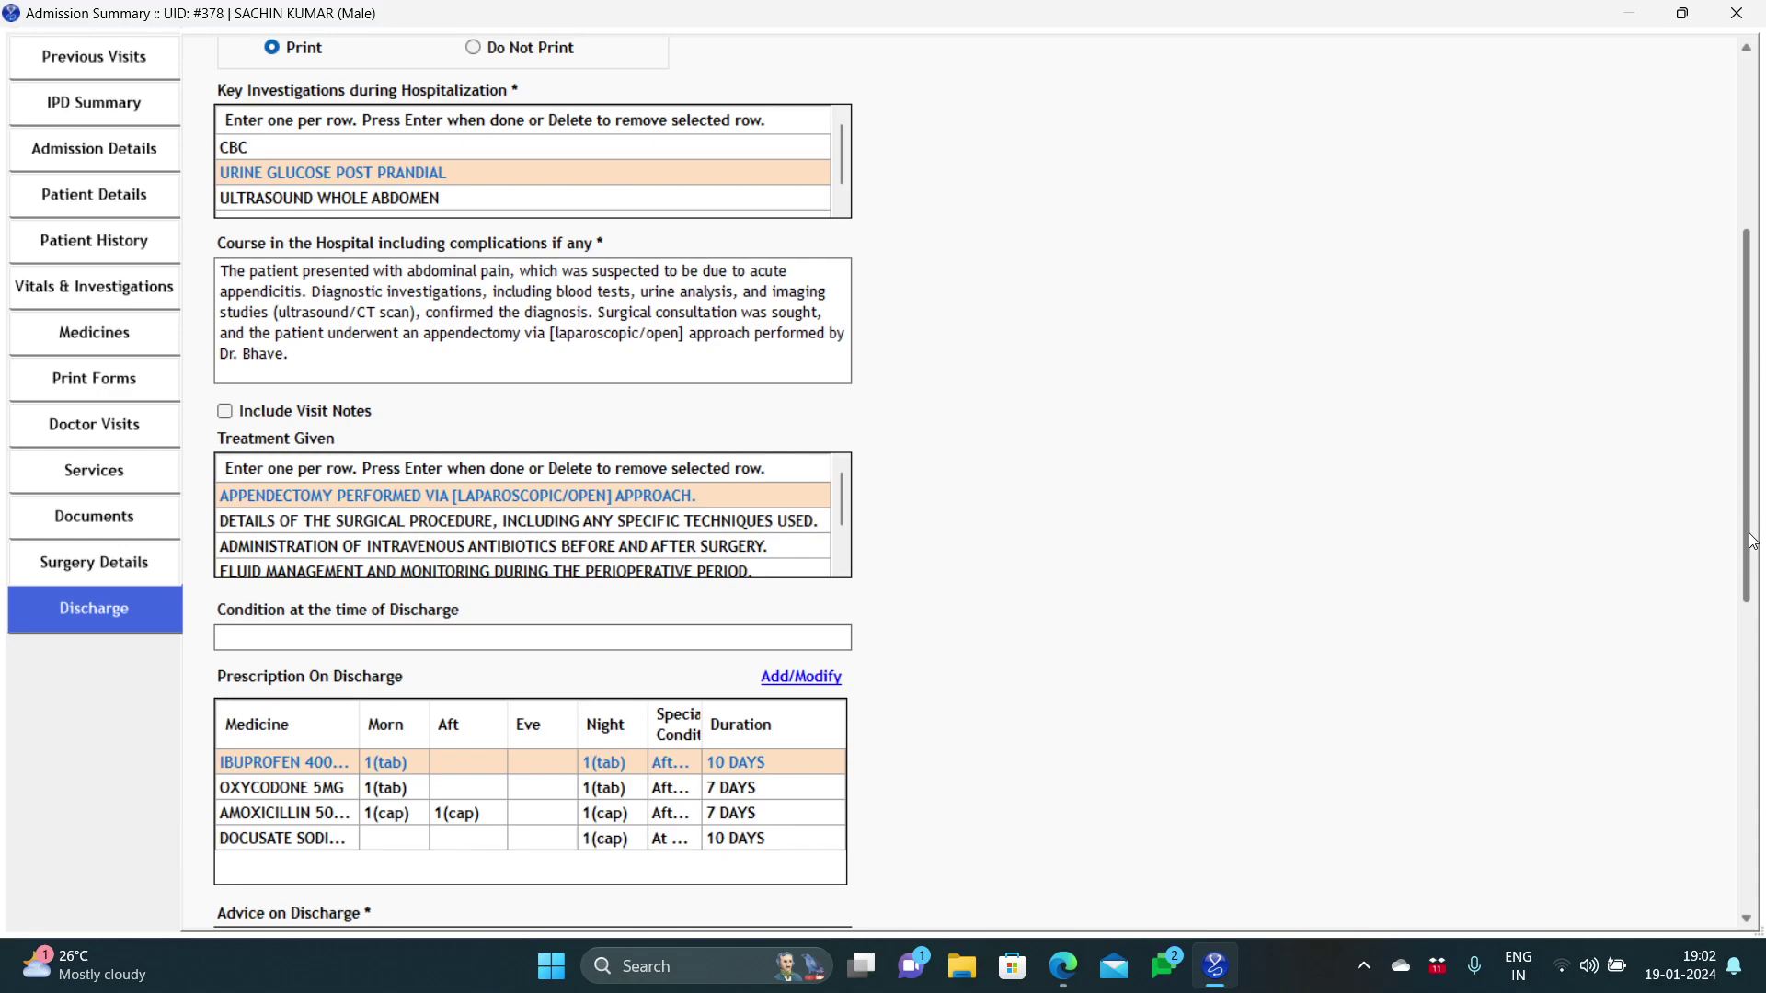
drag(1752, 541, 1755, 870)
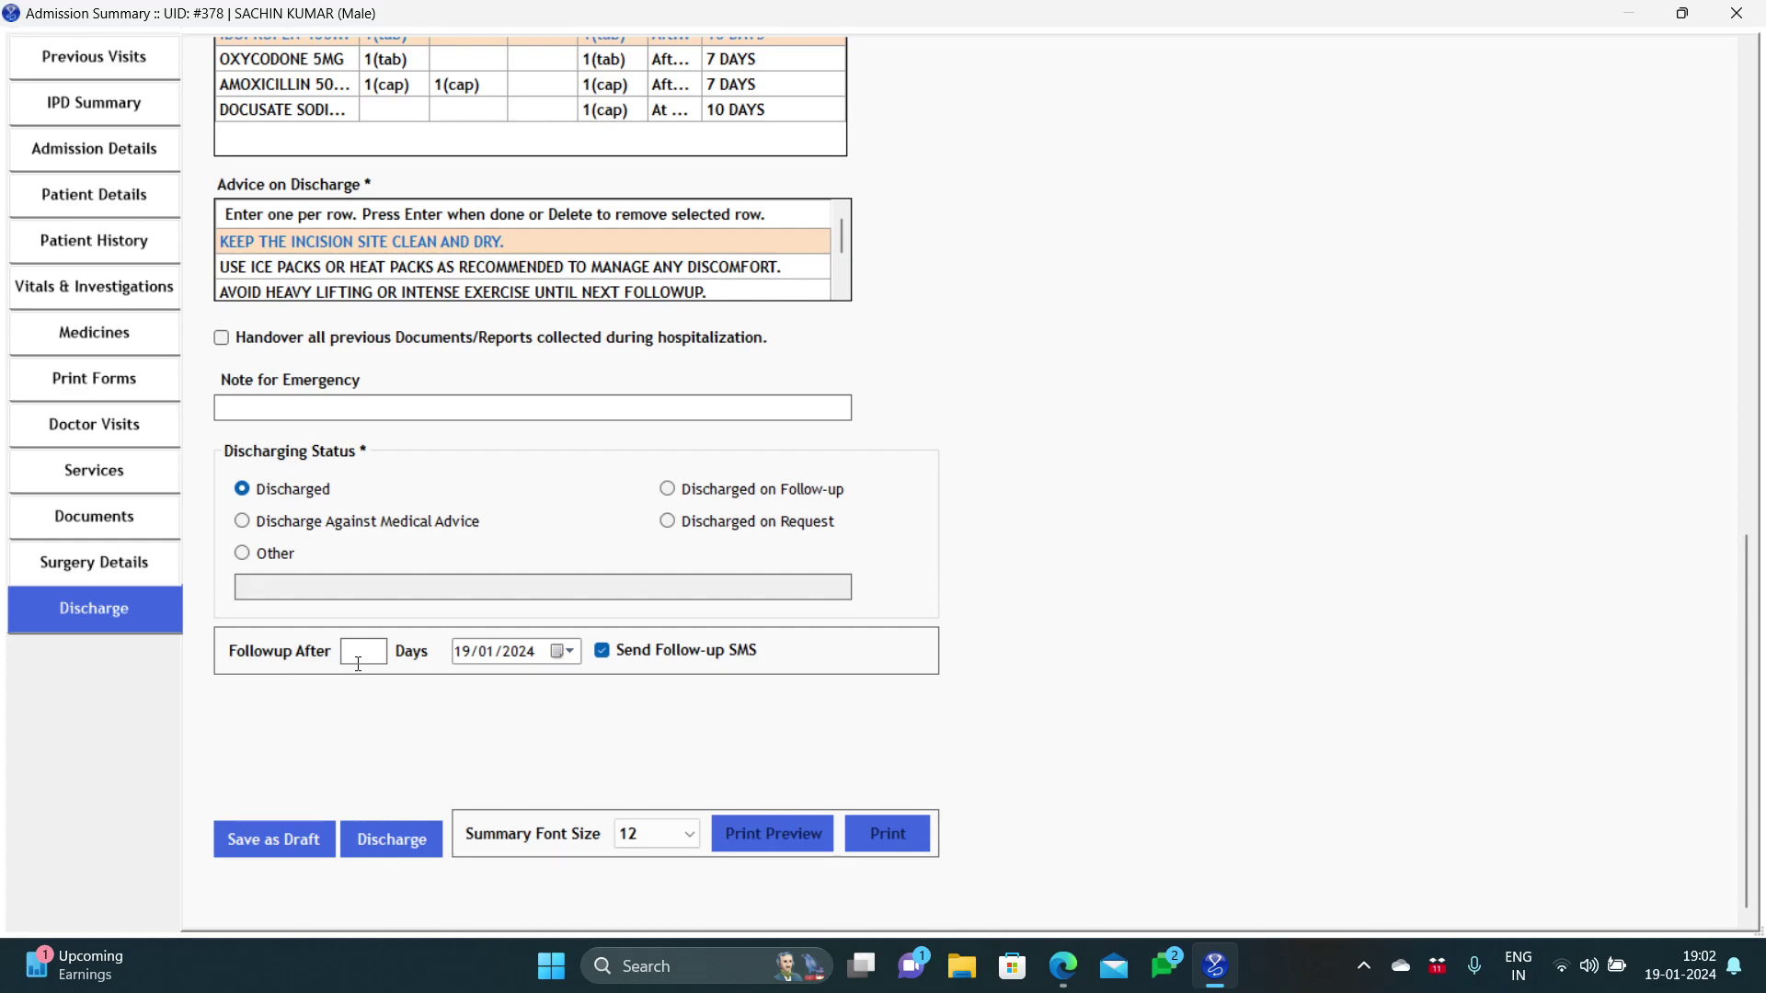
text(10)
Step: Discharge patient 378, confirming the prompt and acknowledging the discharged message
click(383, 855)
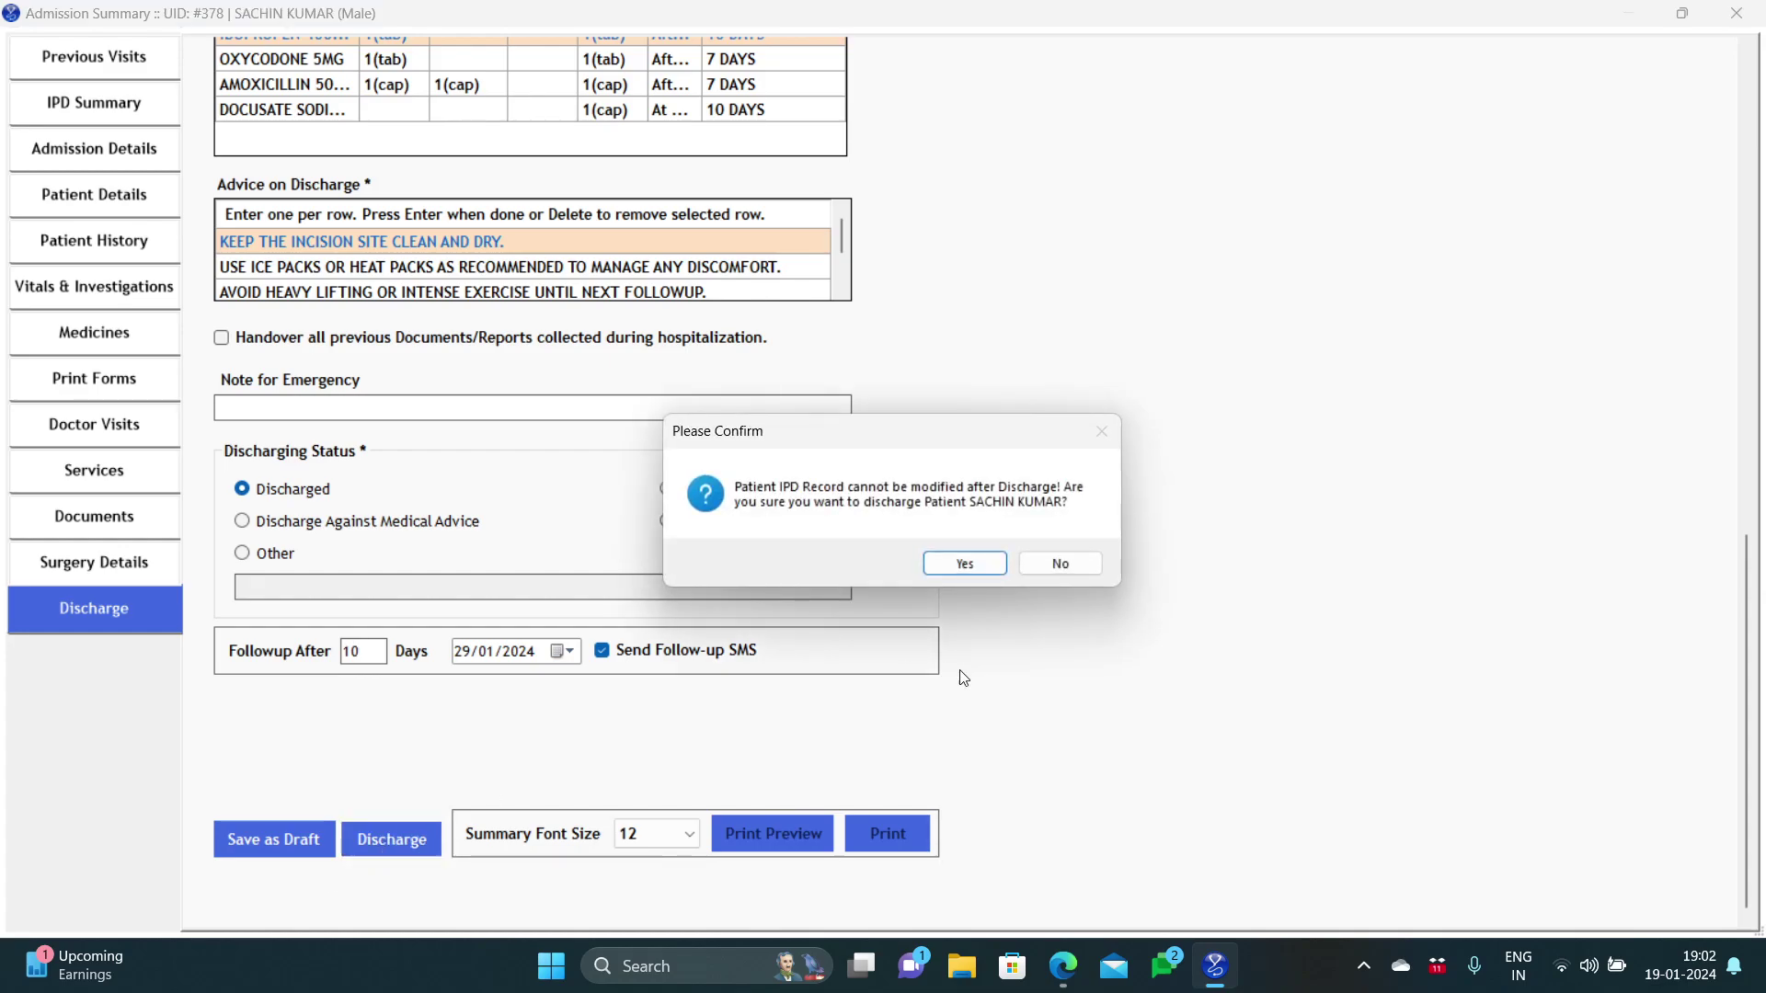
click(963, 565)
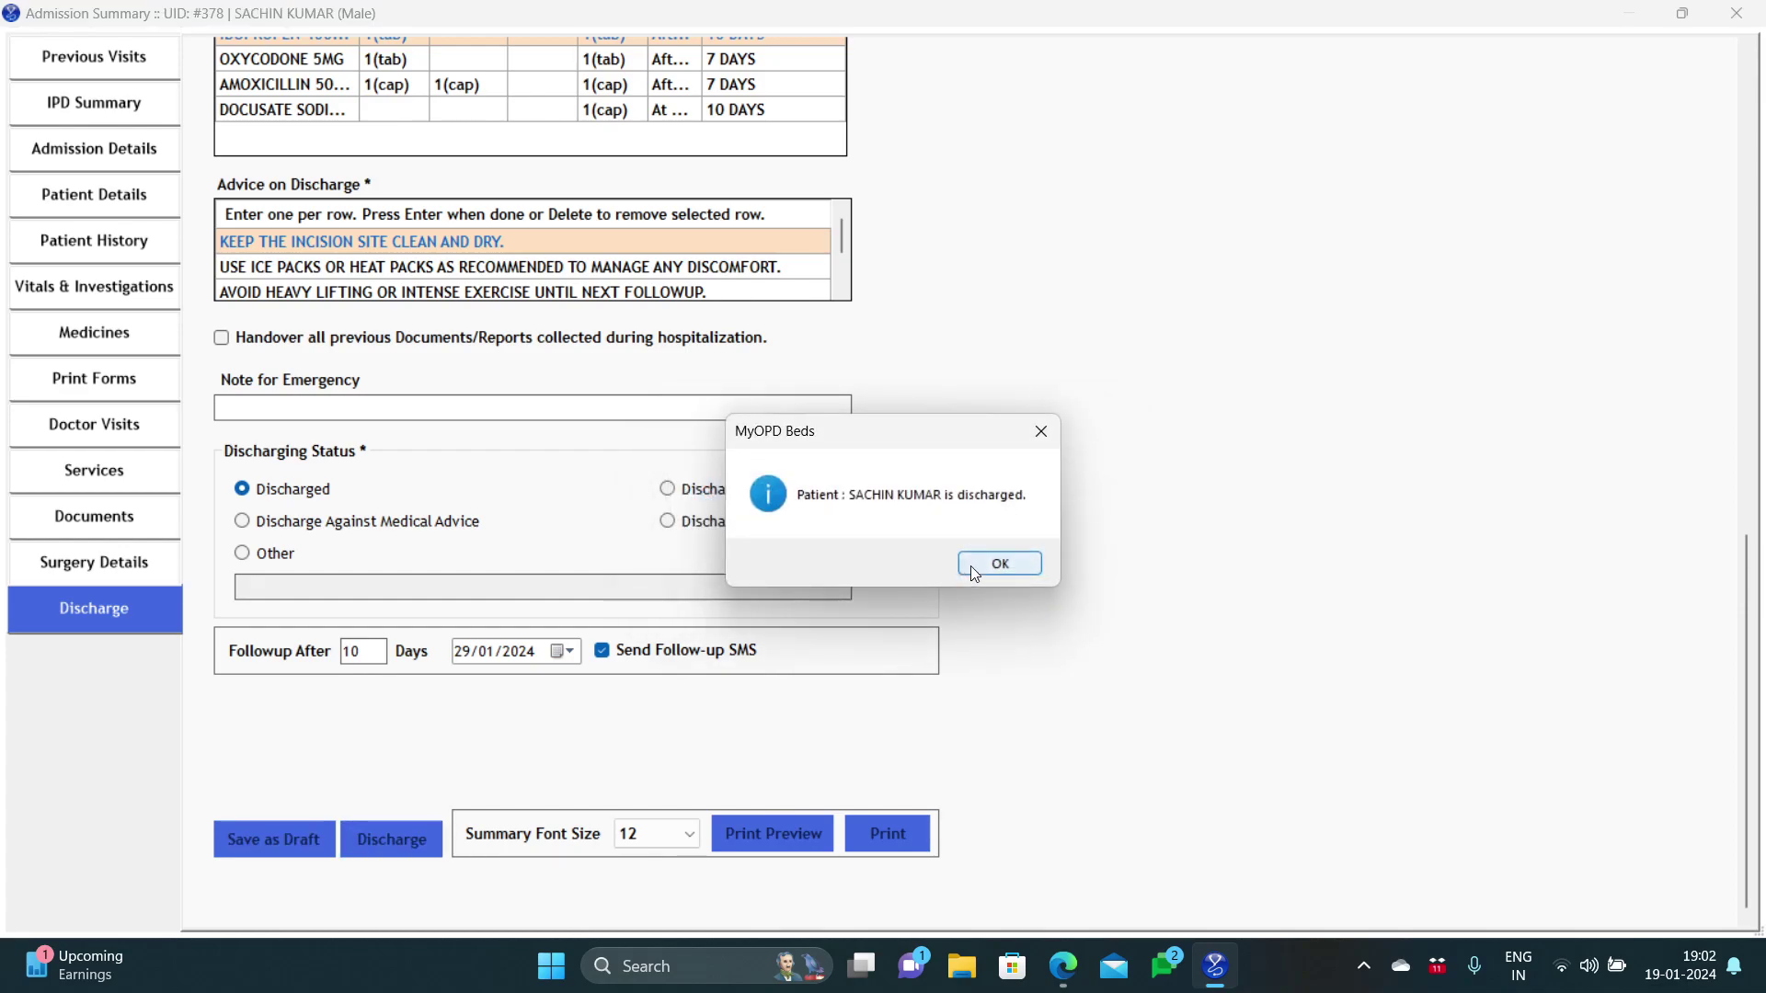
click(983, 565)
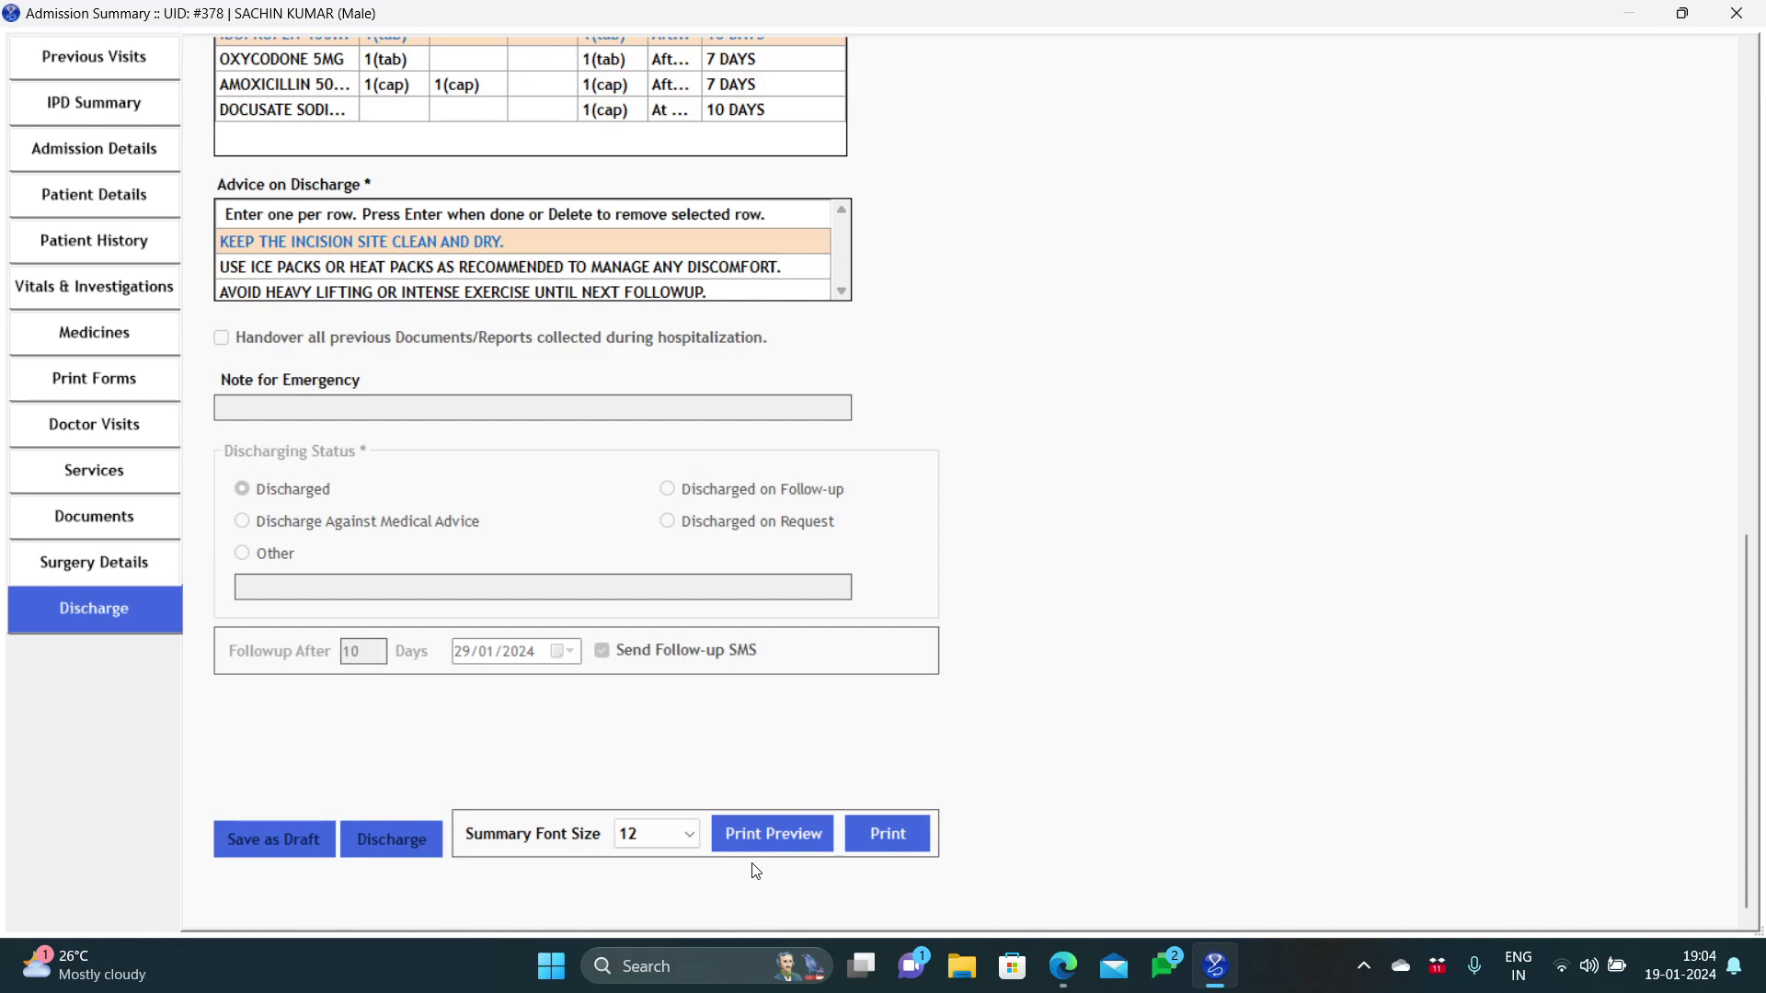
click(771, 831)
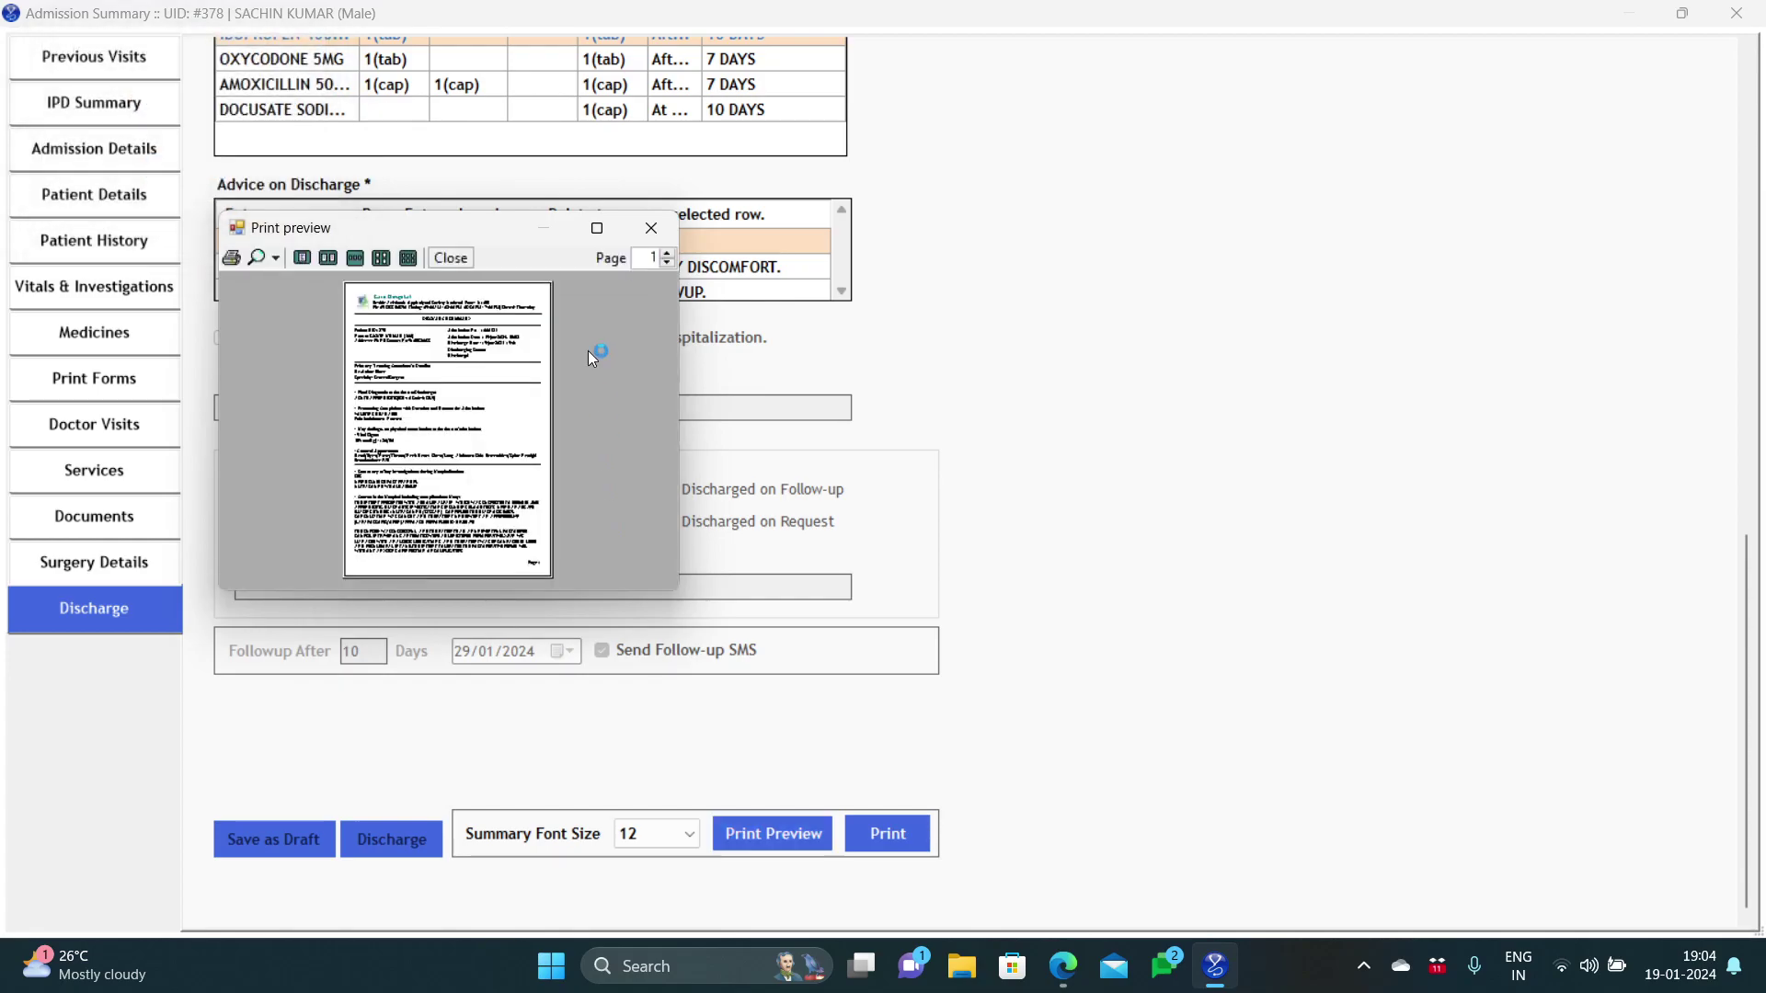
click(599, 229)
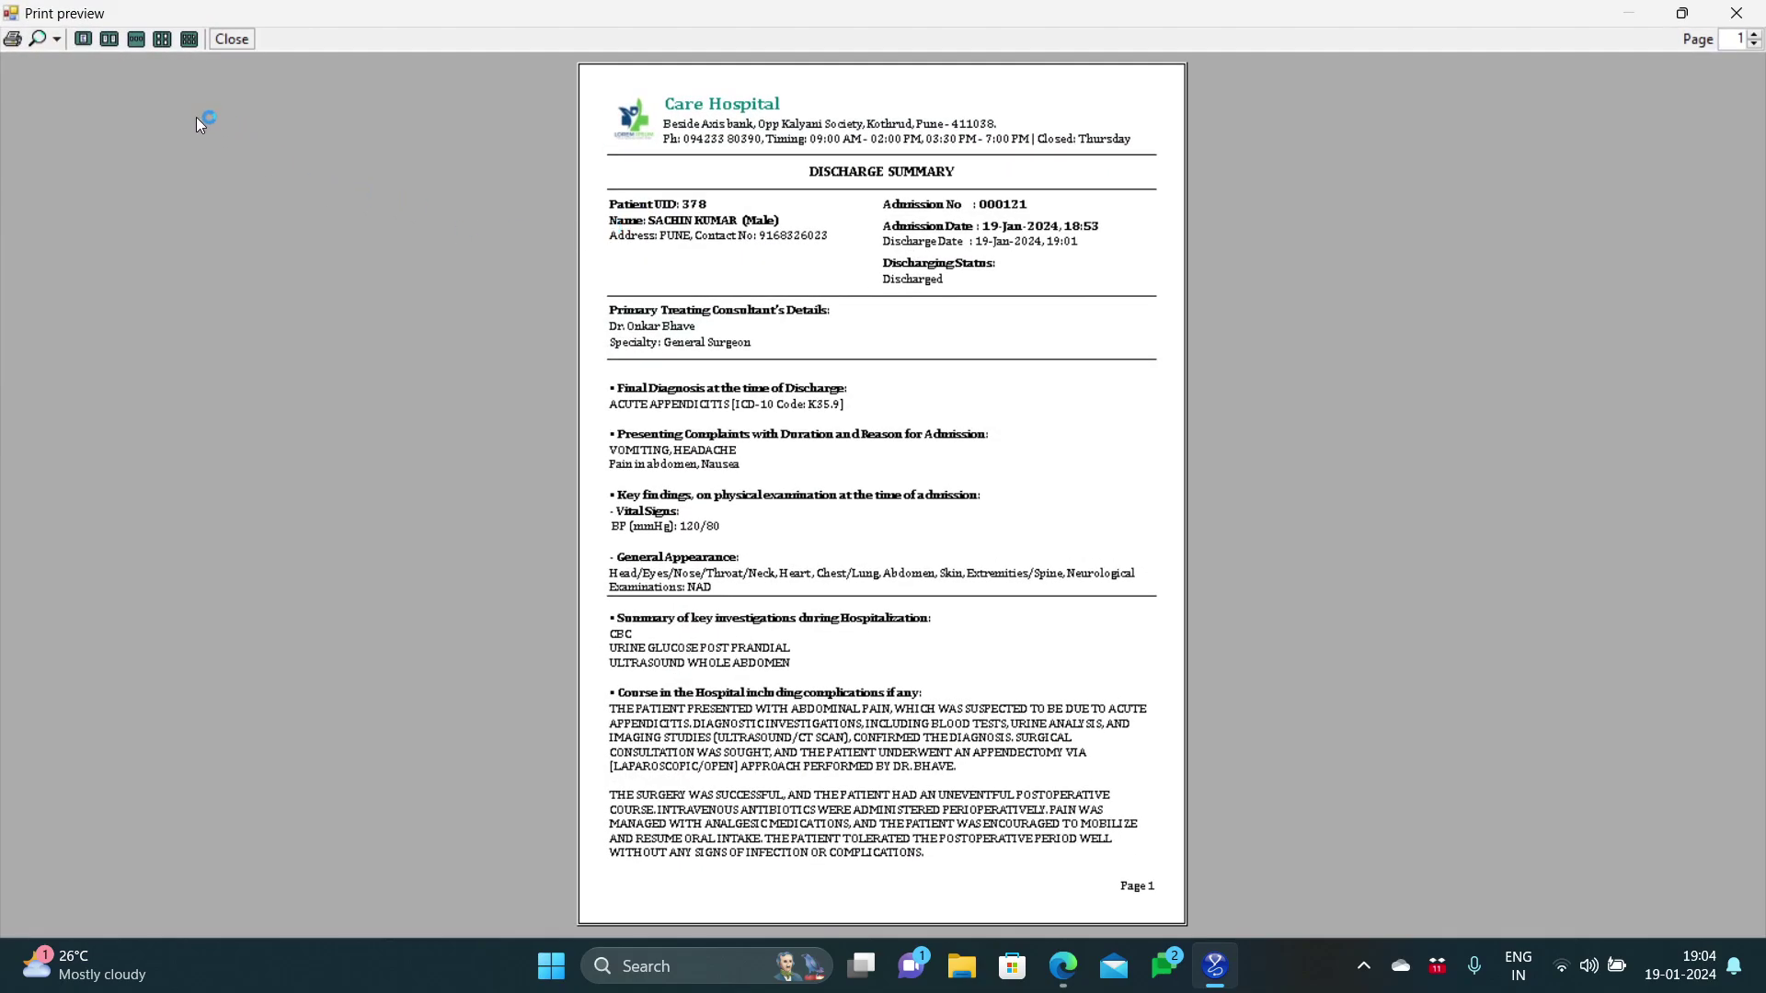
click(58, 41)
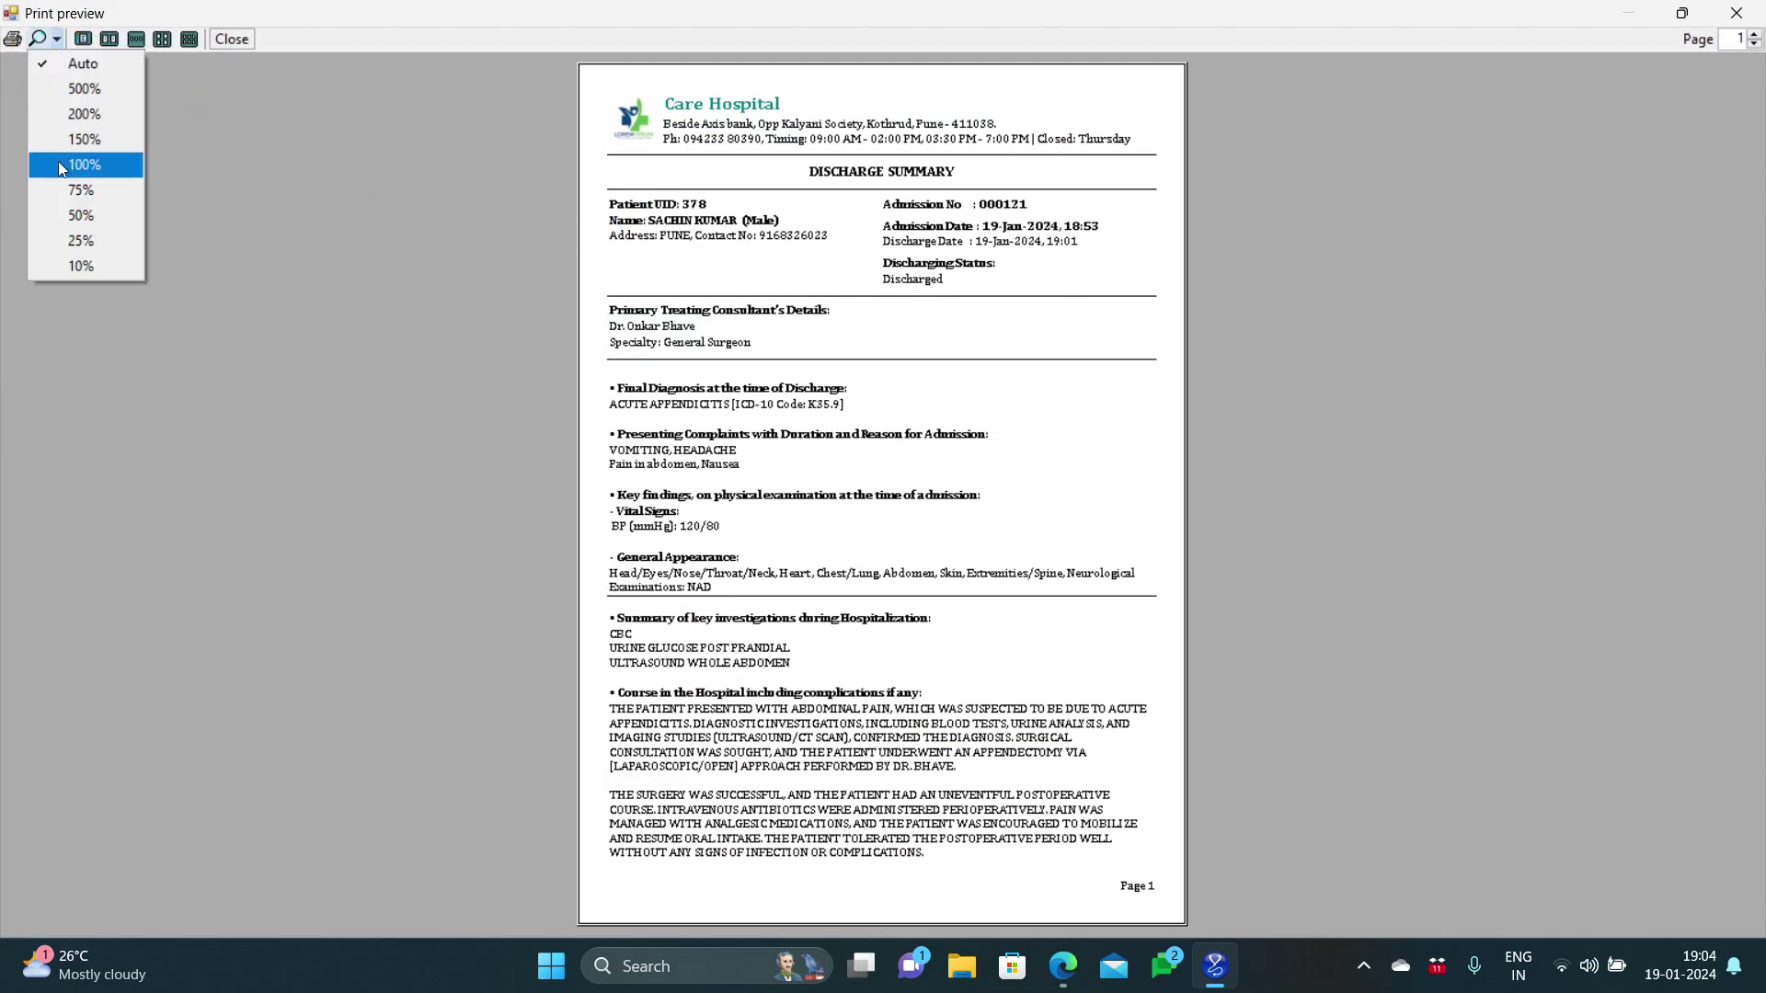
click(58, 162)
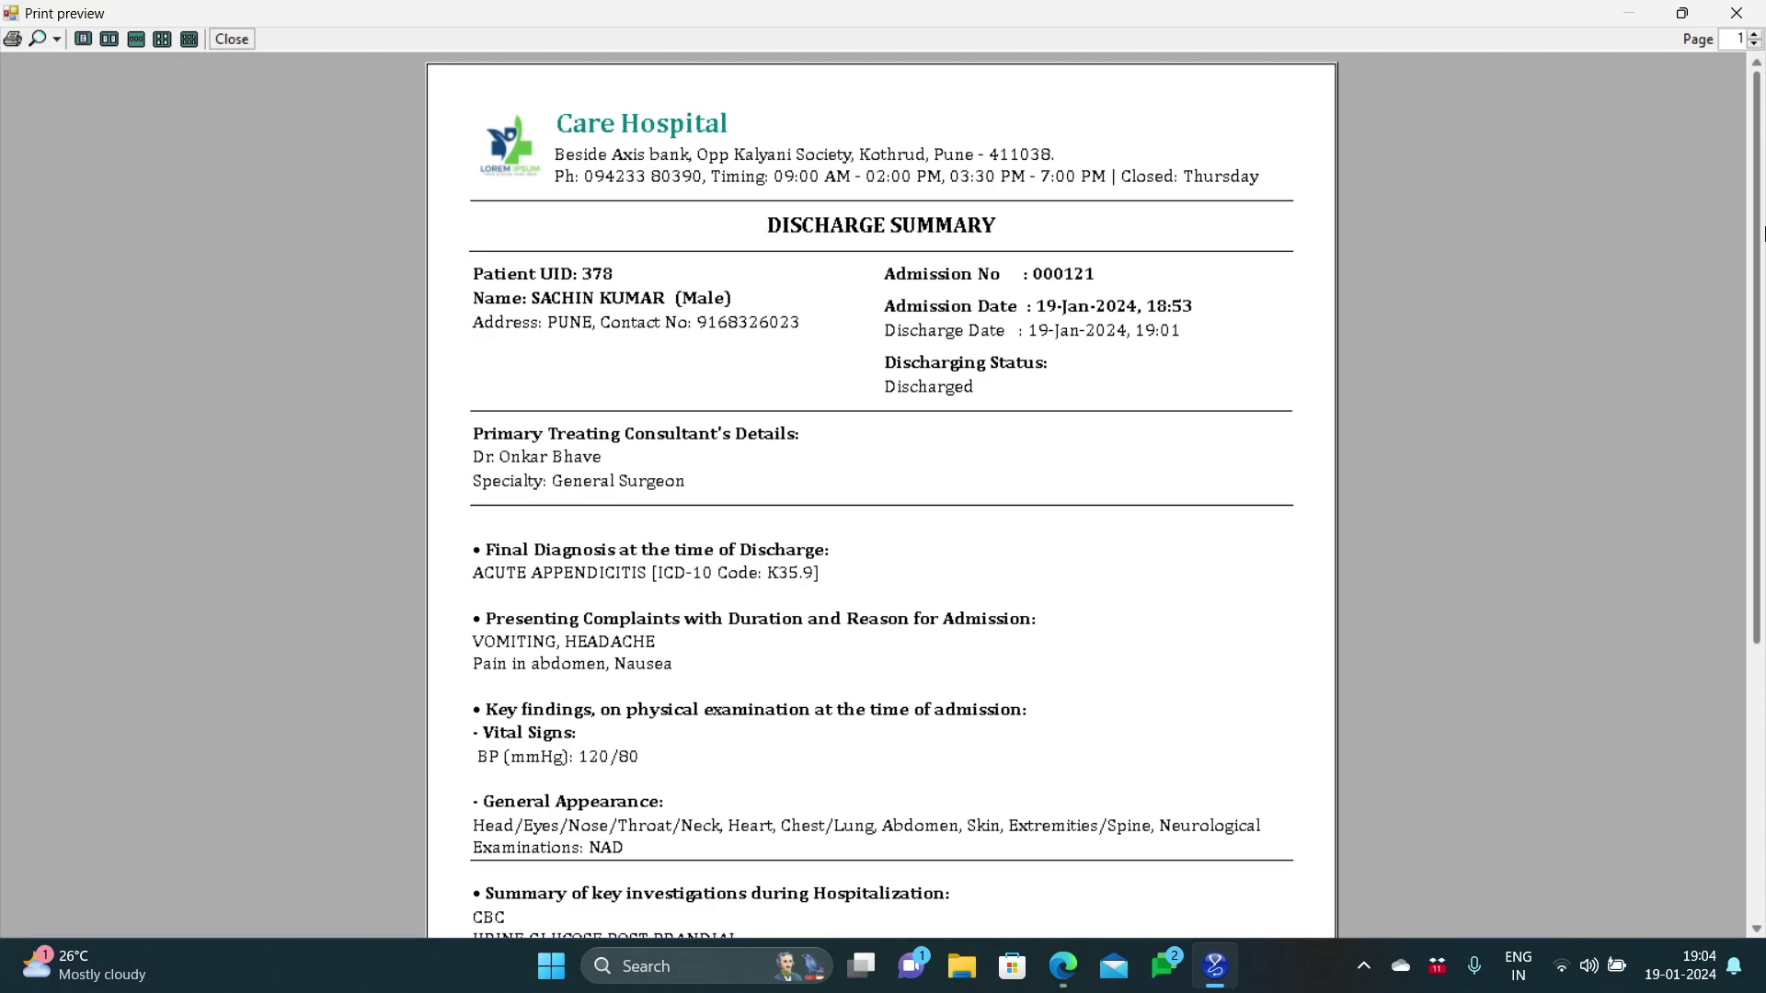
scroll(1763, 234, down, 1)
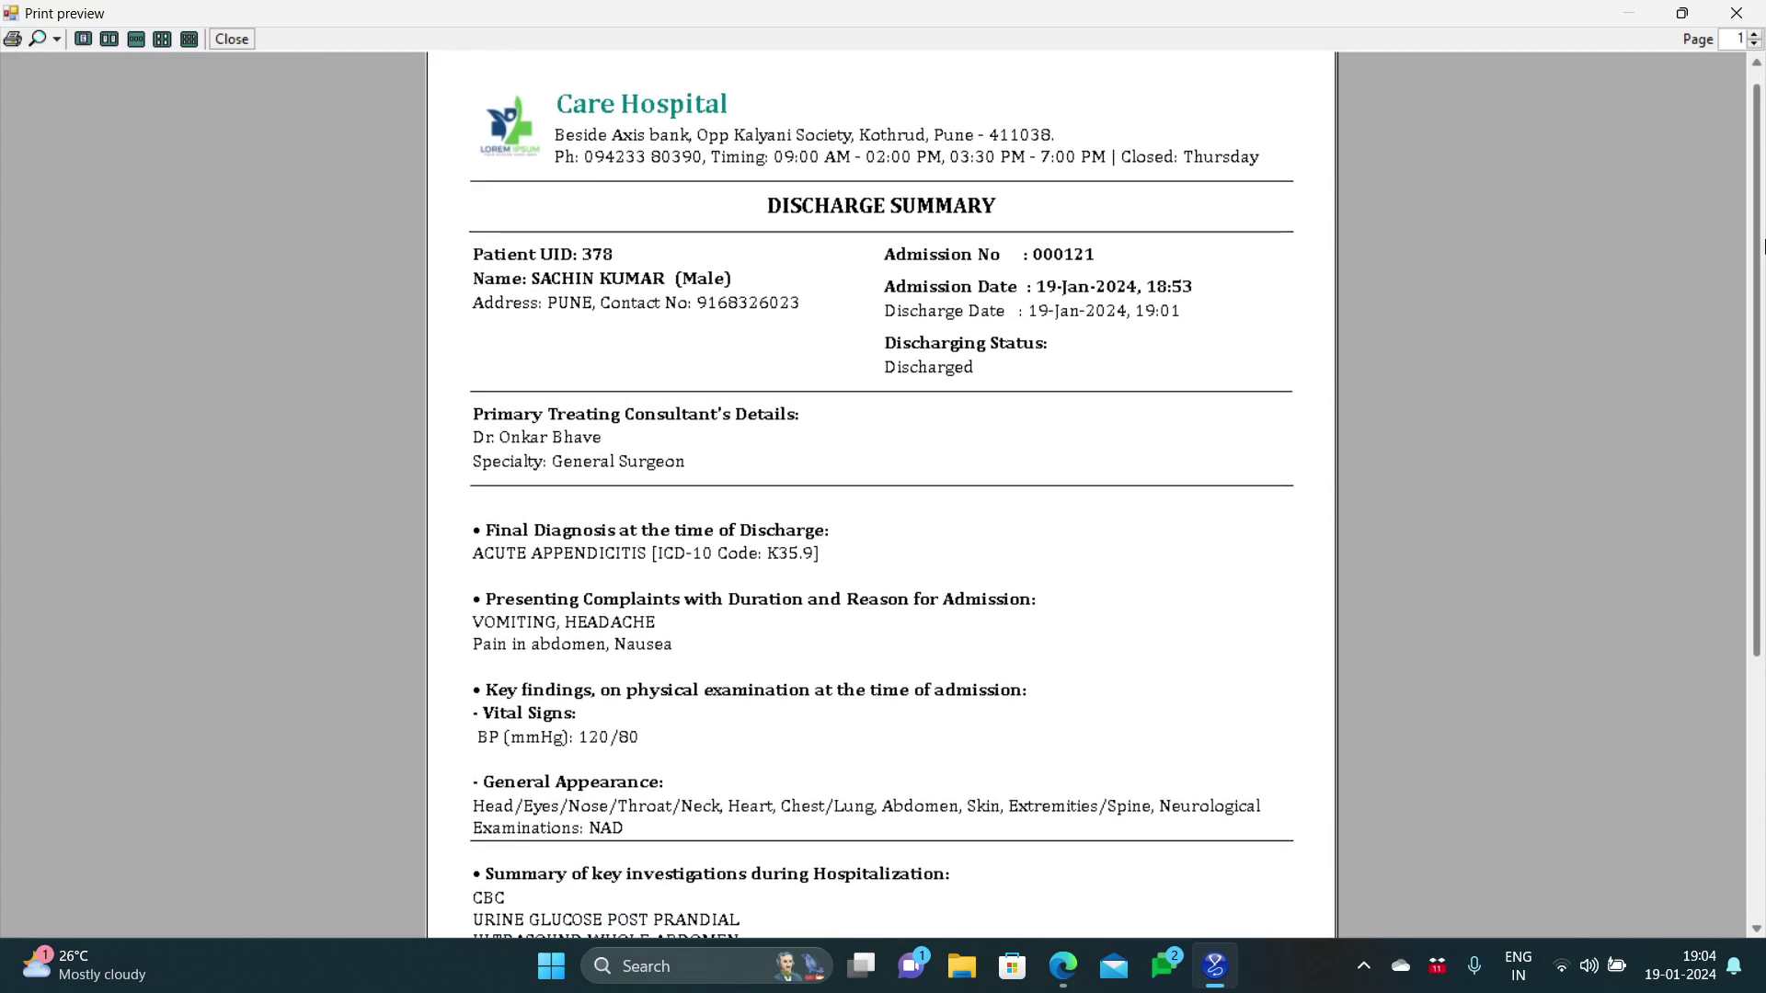
drag(1763, 247, 1763, 514)
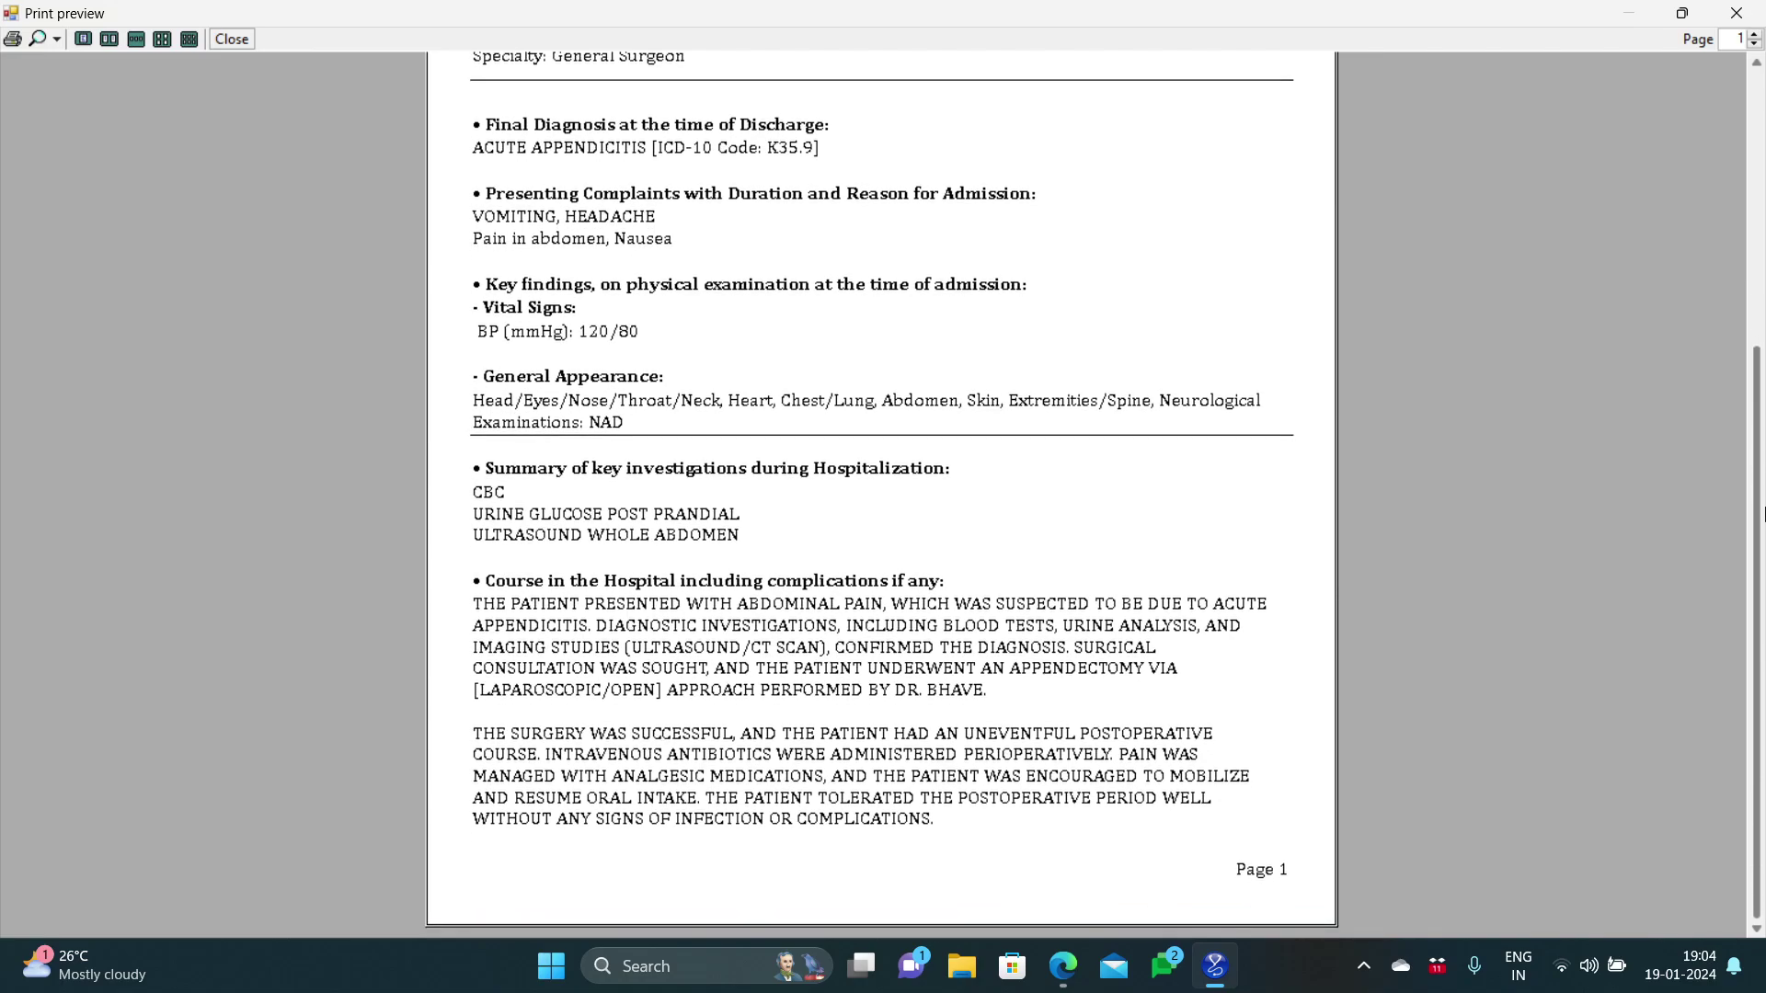
drag(1763, 514, 1759, 95)
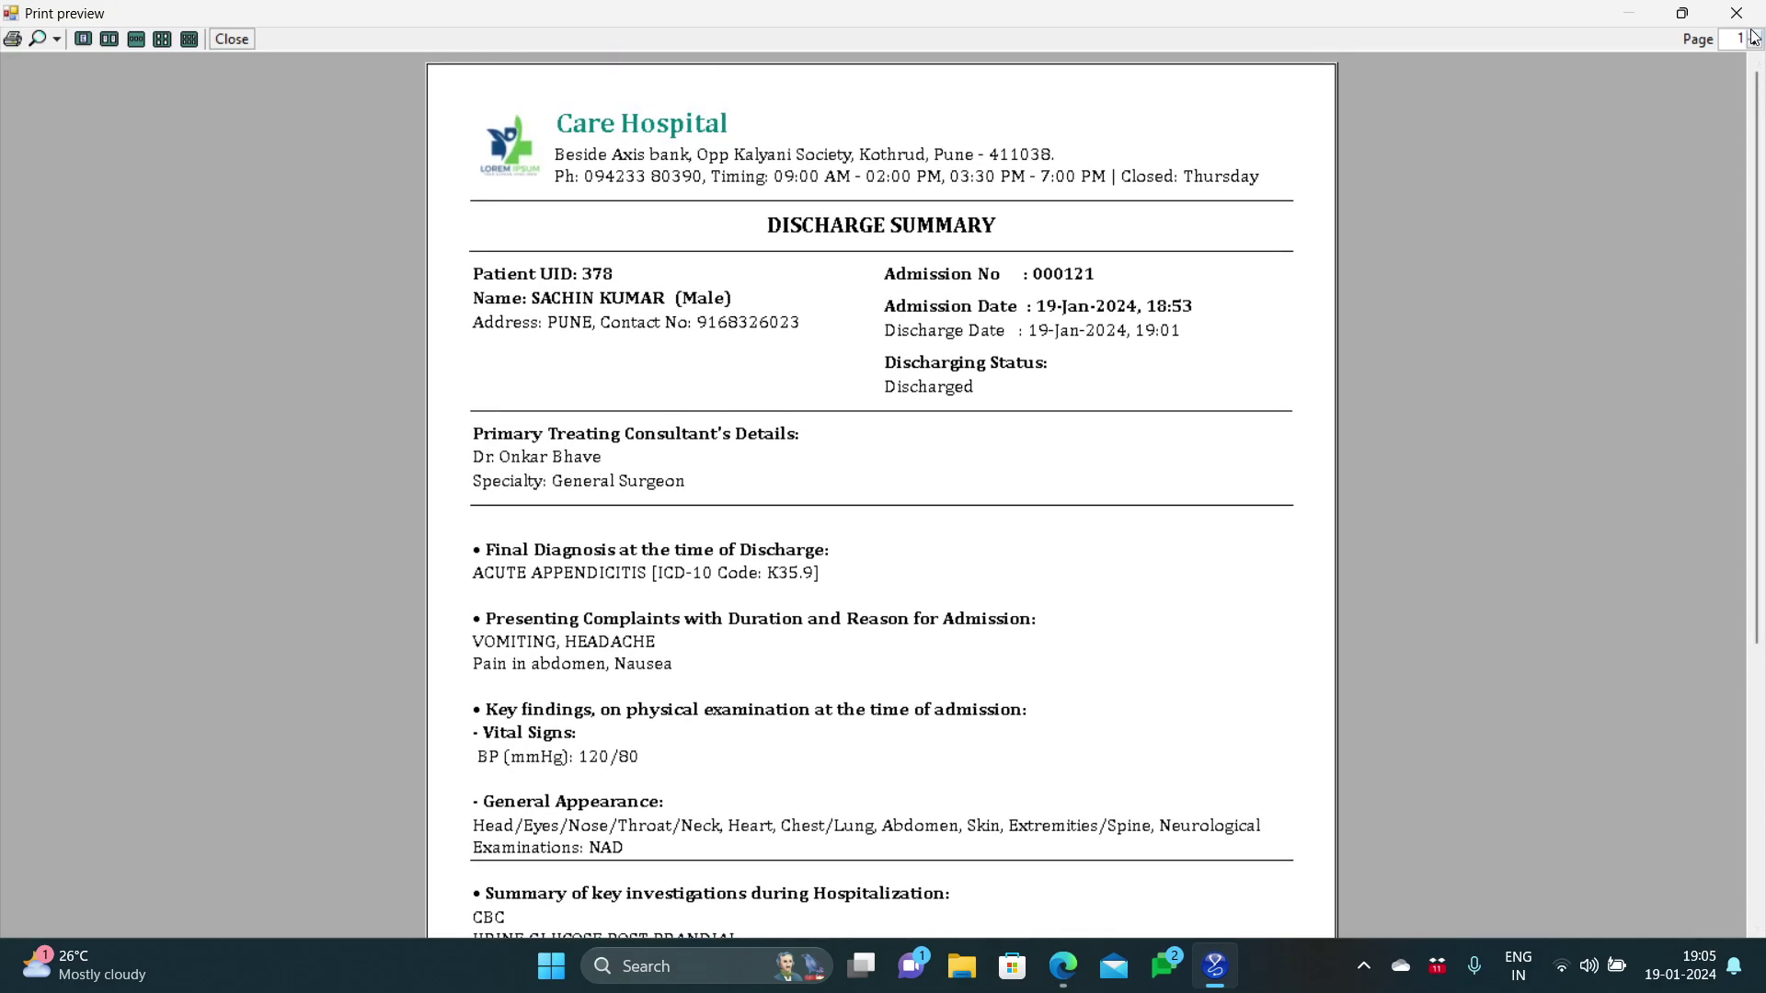
click(1754, 34)
mouse_move(1763, 196)
mouse_down()
mouse_move(1764, 469)
mouse_move(1763, 186)
mouse_up()
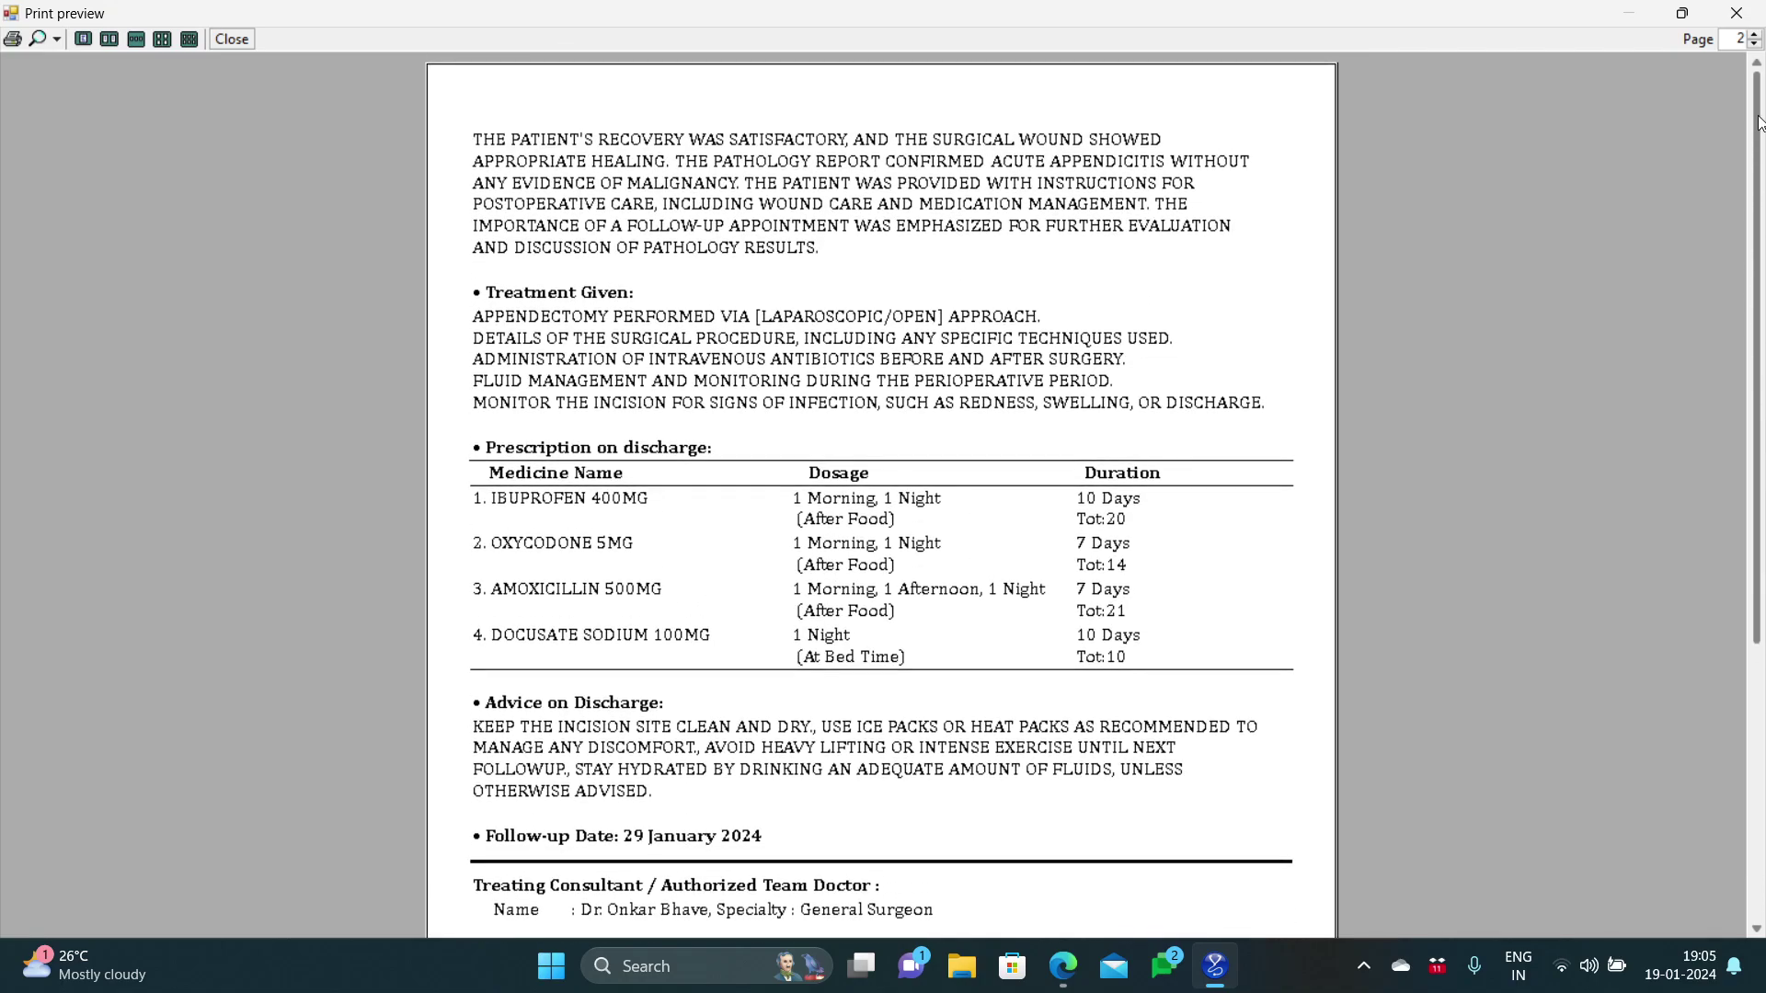
click(1755, 44)
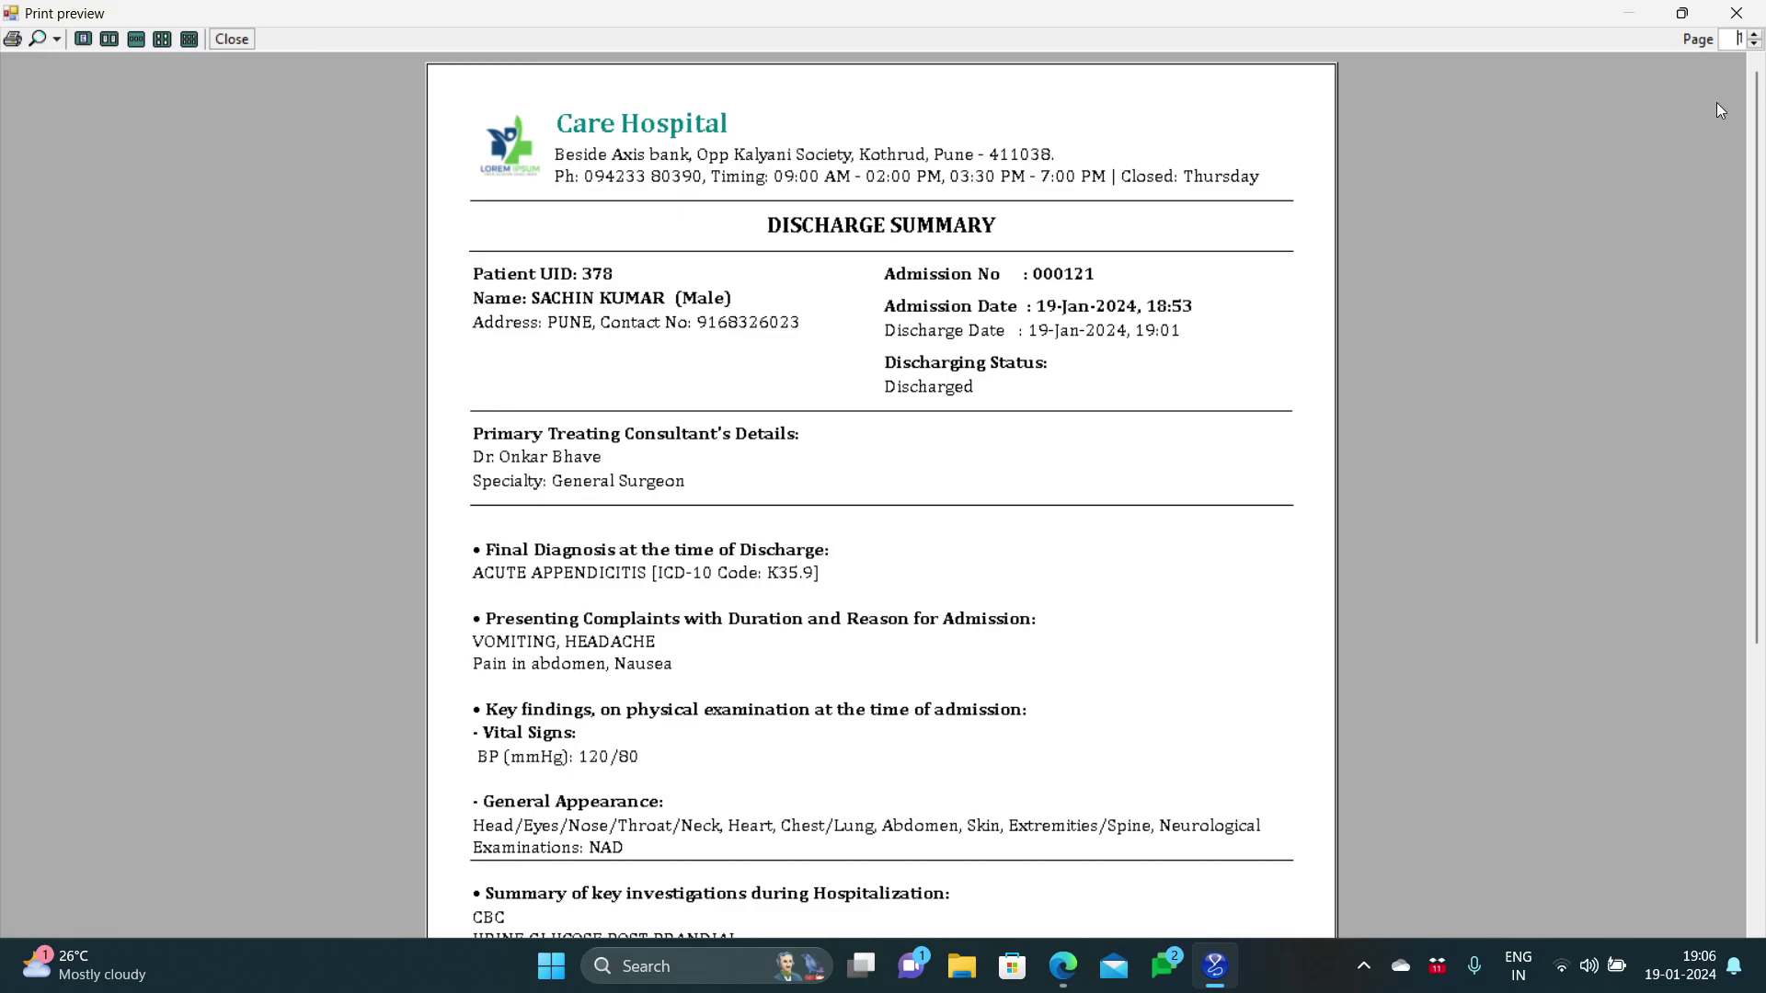
Step: Close the discharge and admission summaries, then bring up the final bill and highlight its balance amount
click(1728, 23)
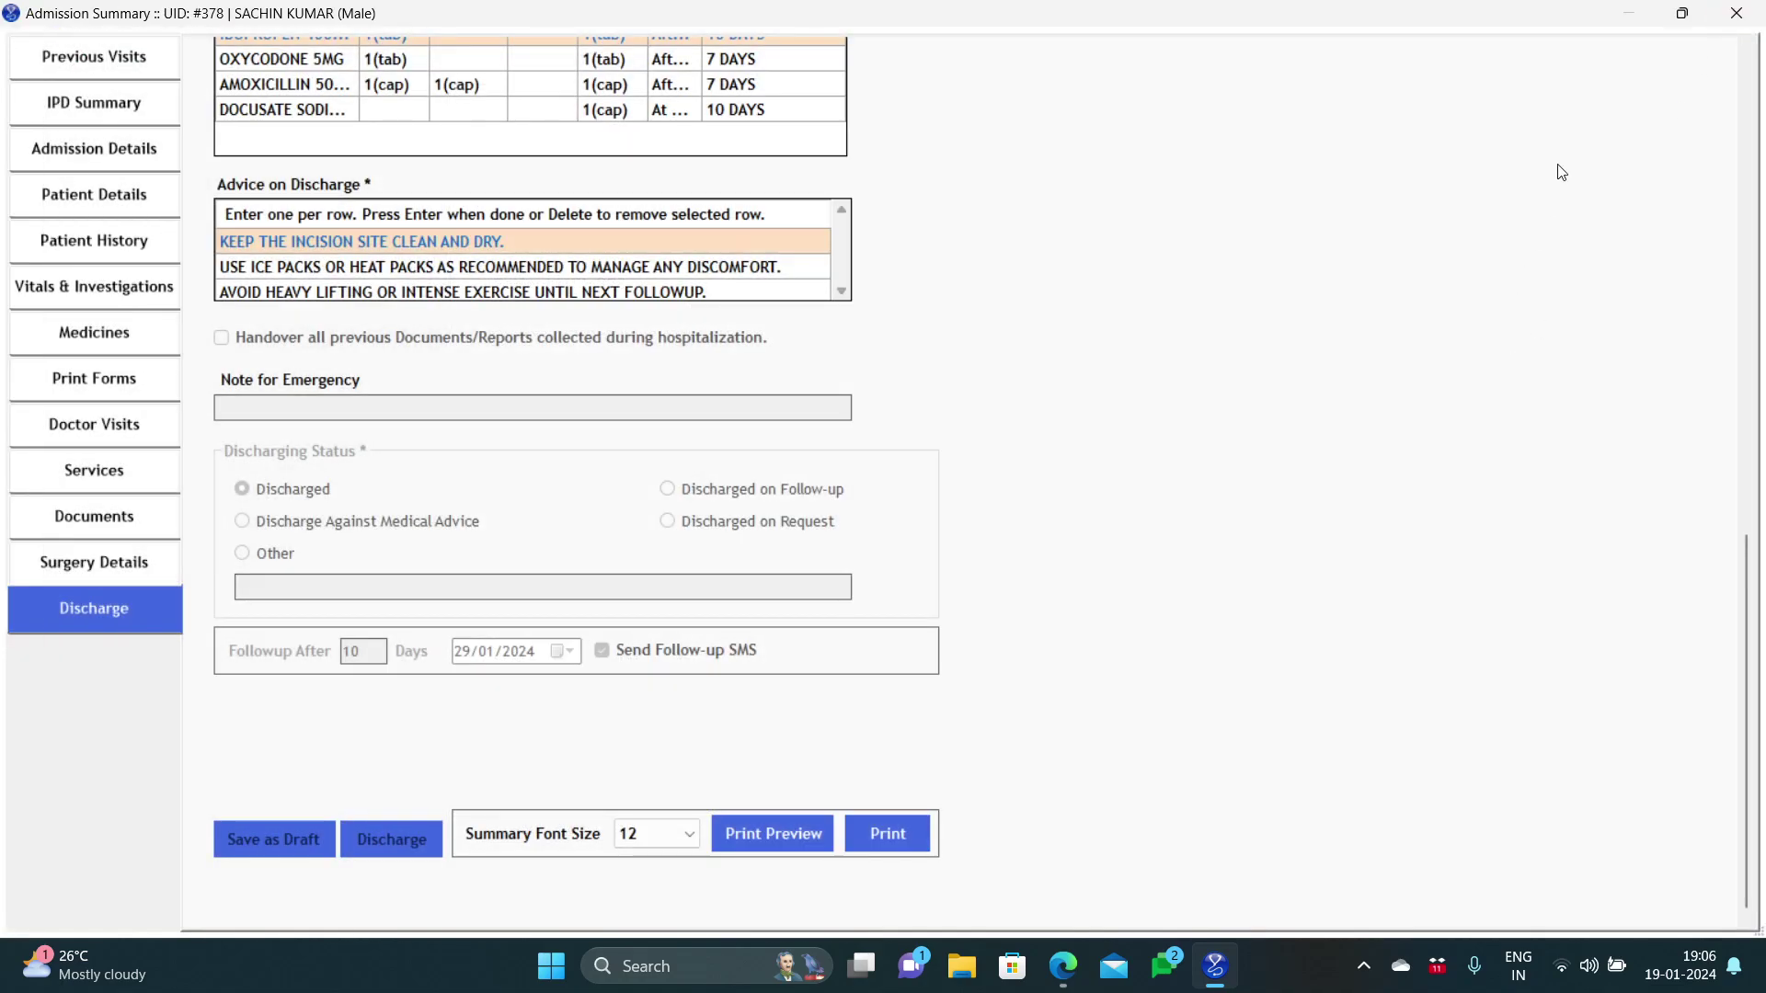
click(1726, 27)
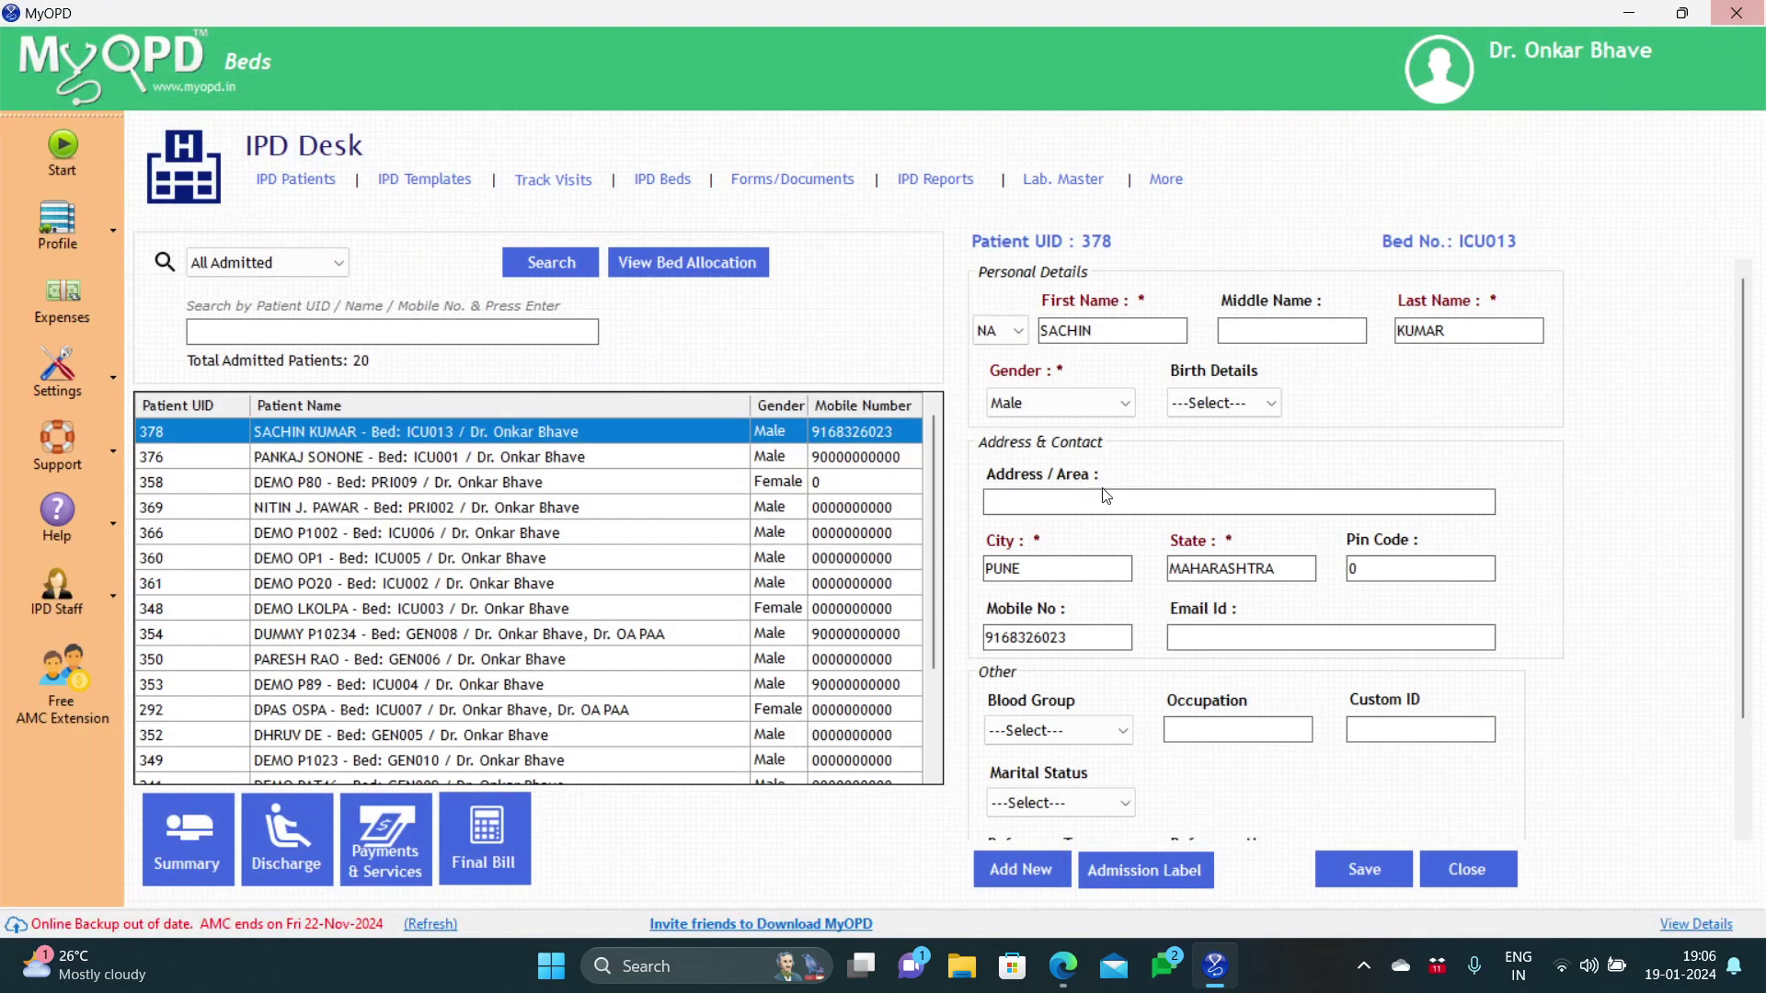
click(513, 864)
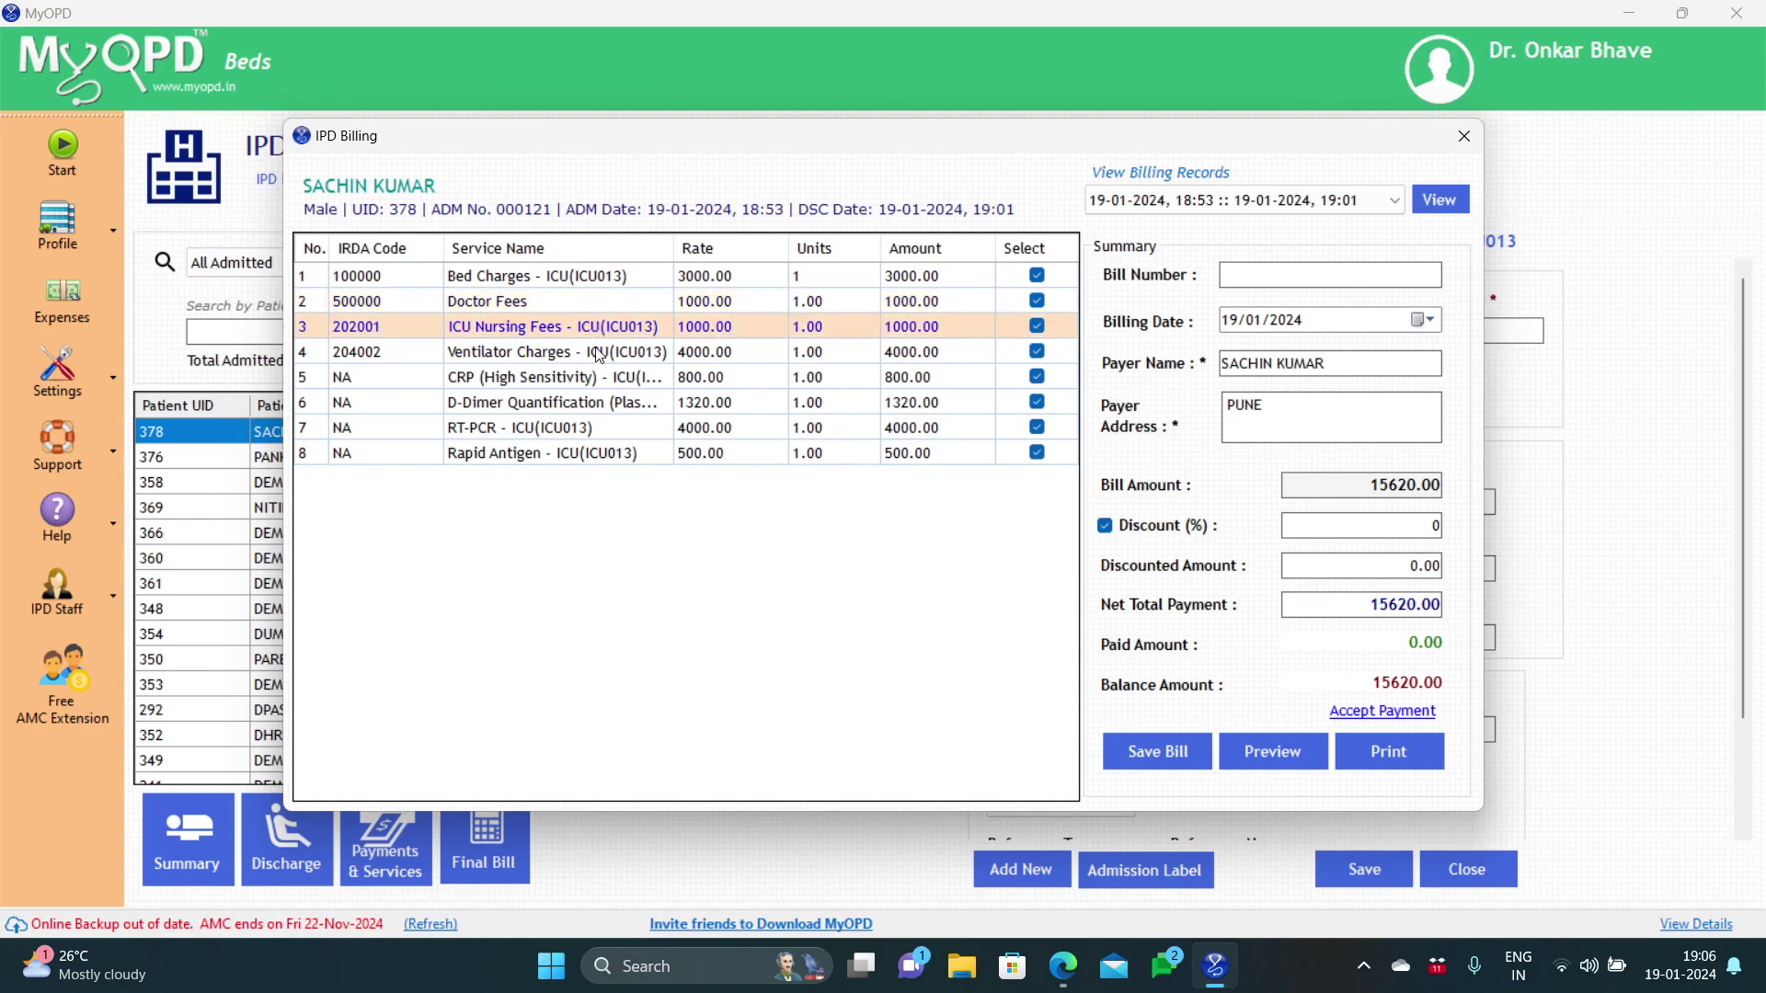
click(598, 378)
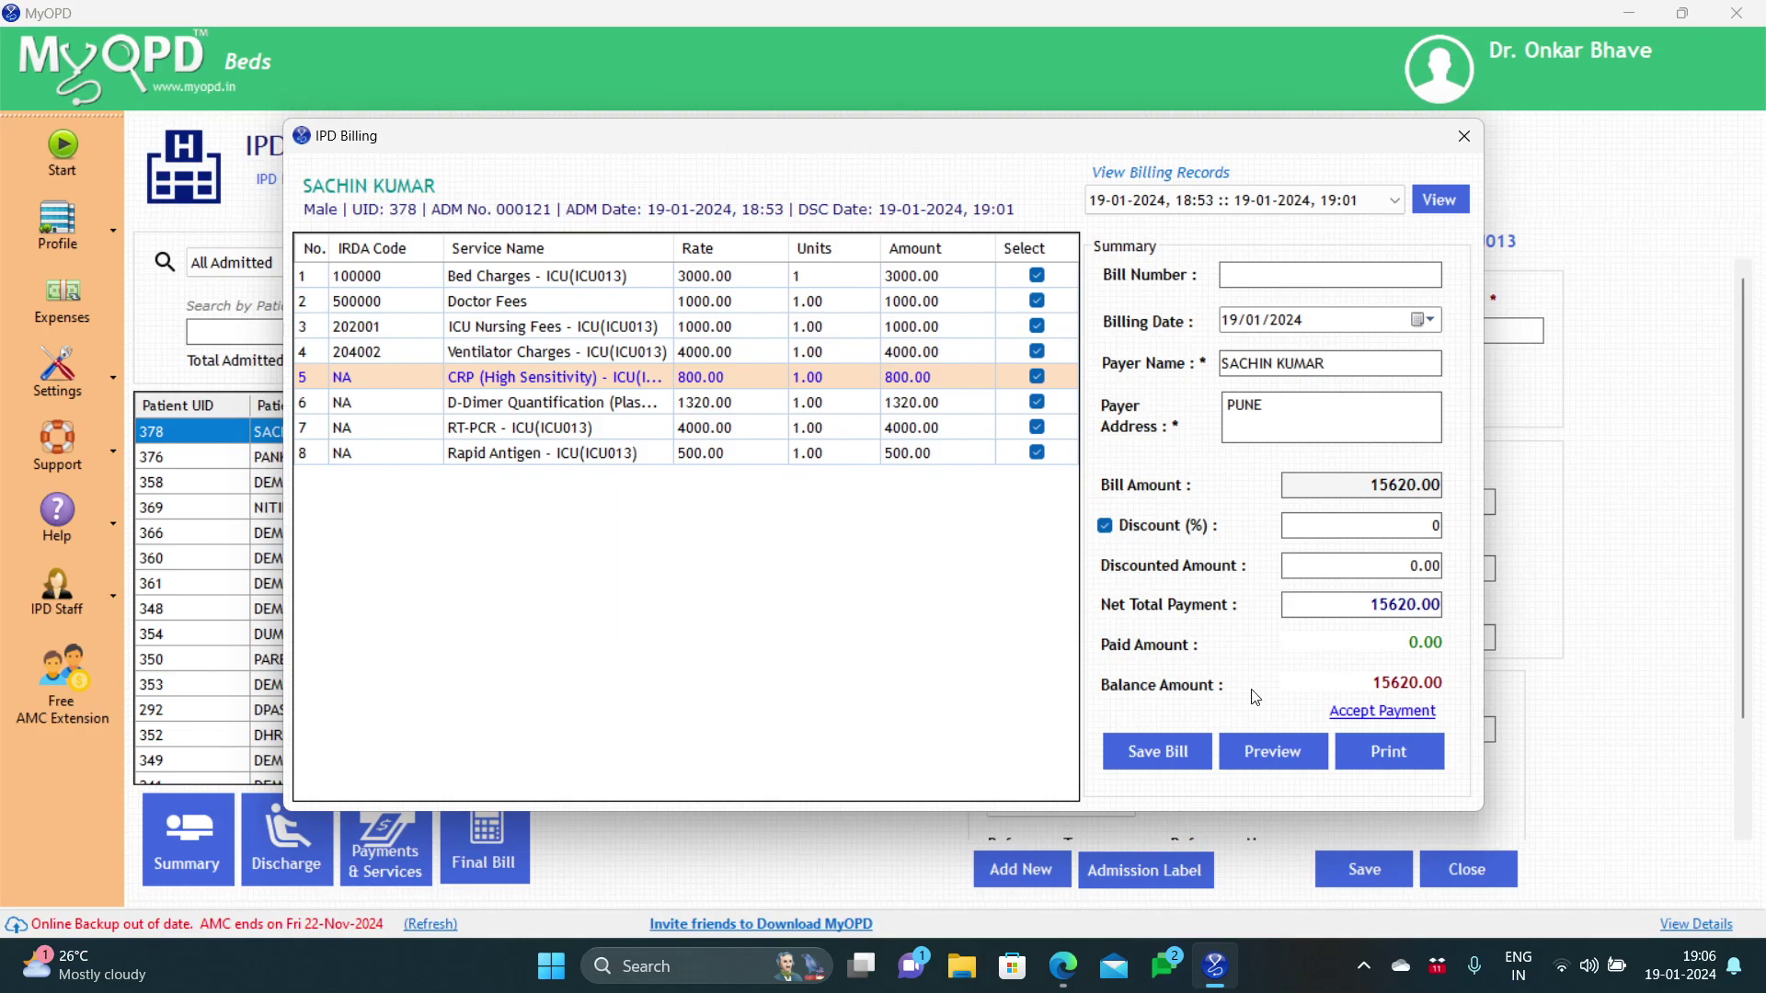
drag(1442, 683, 1369, 683)
Step: Save the bill, accept full payment of the balance, and set the payment mode to CASH
click(1175, 752)
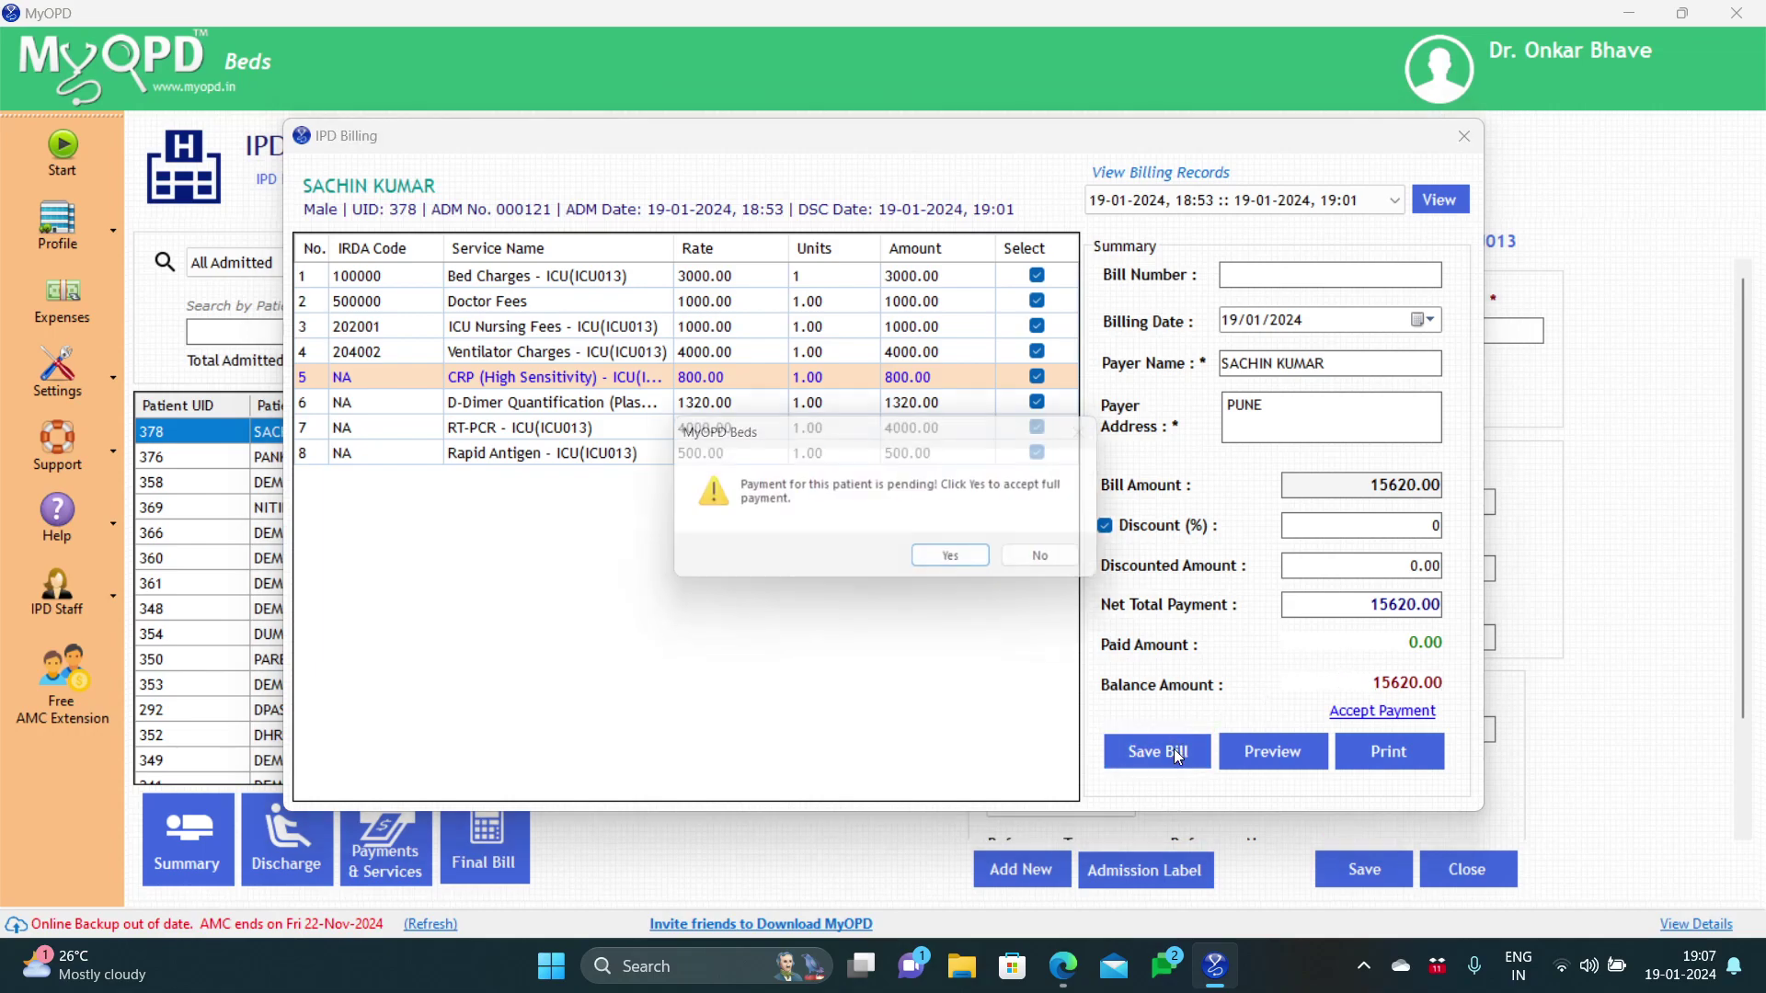
click(963, 563)
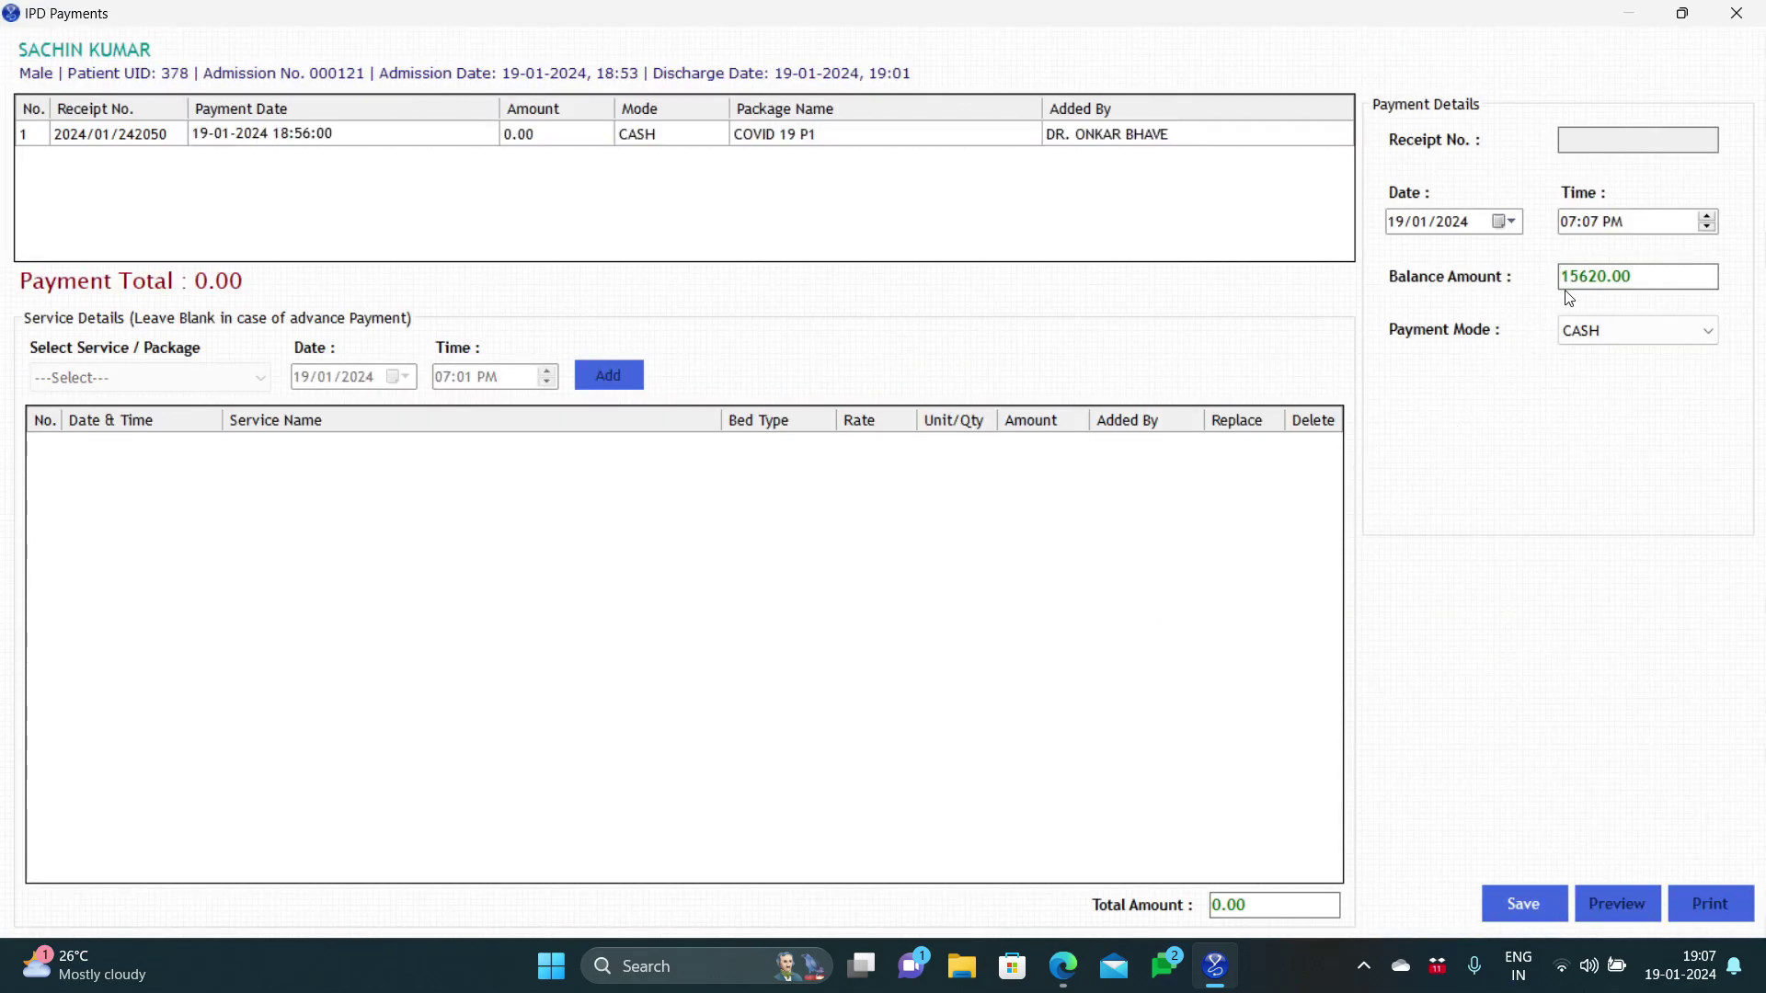
click(1616, 333)
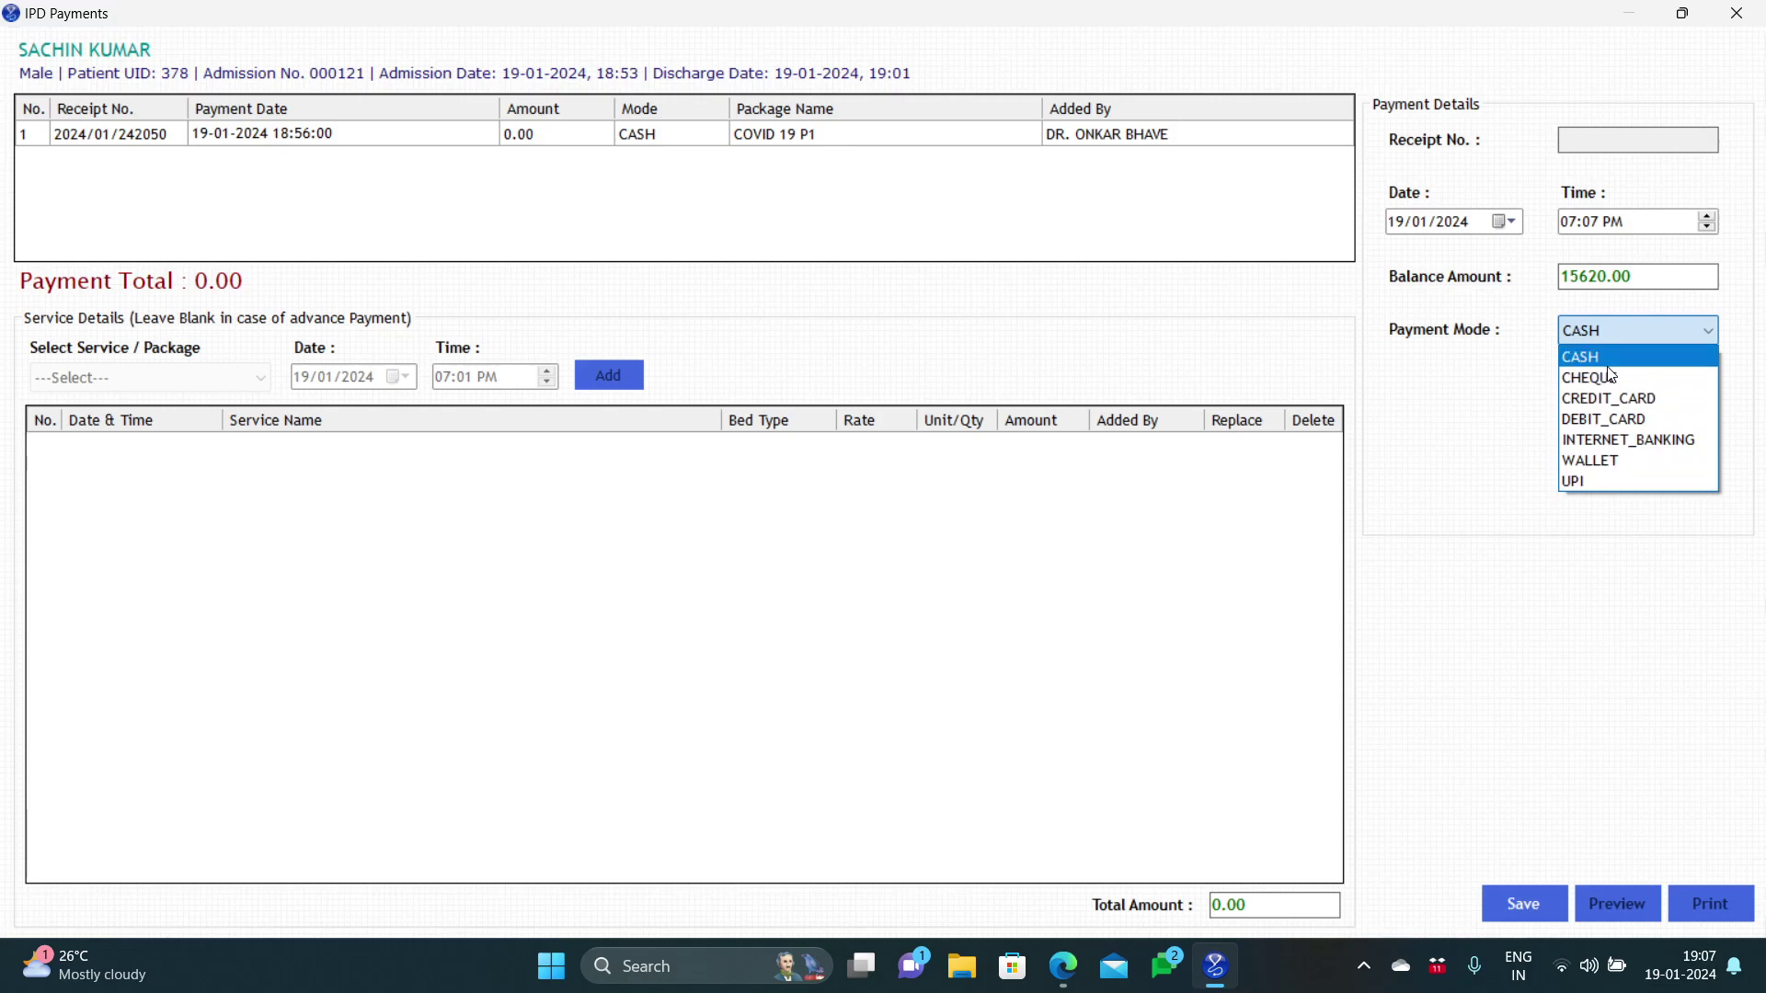
click(1609, 421)
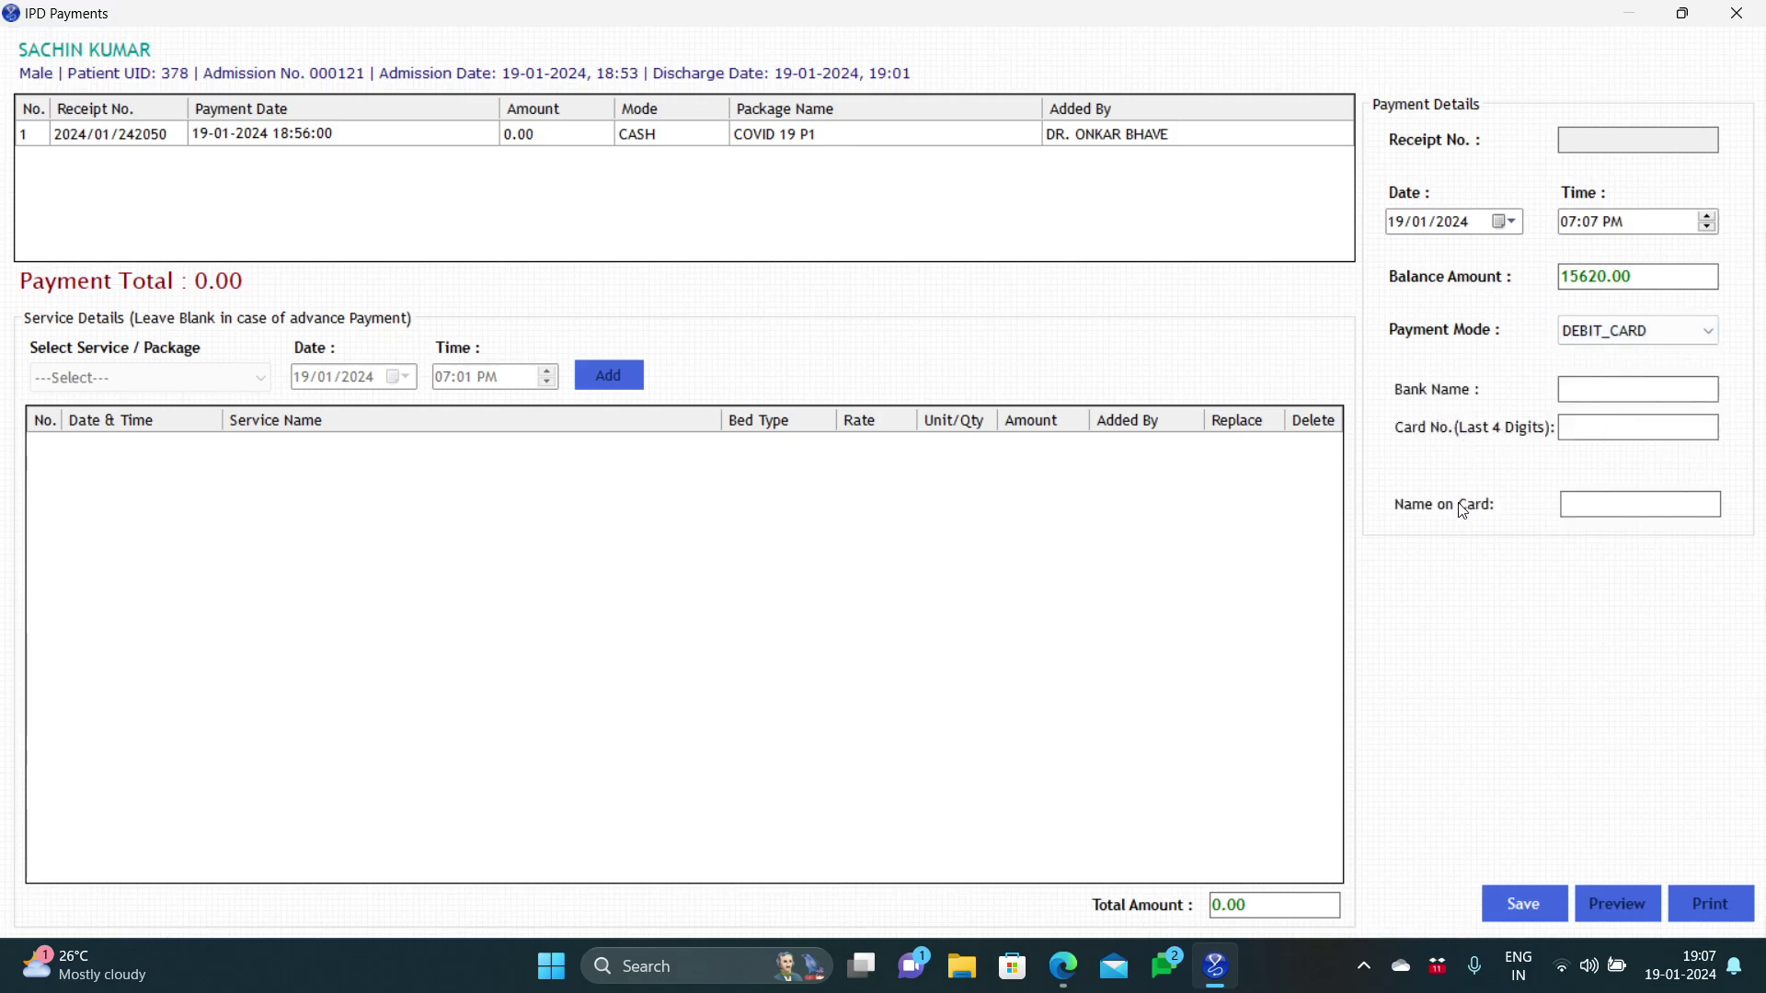
click(1611, 340)
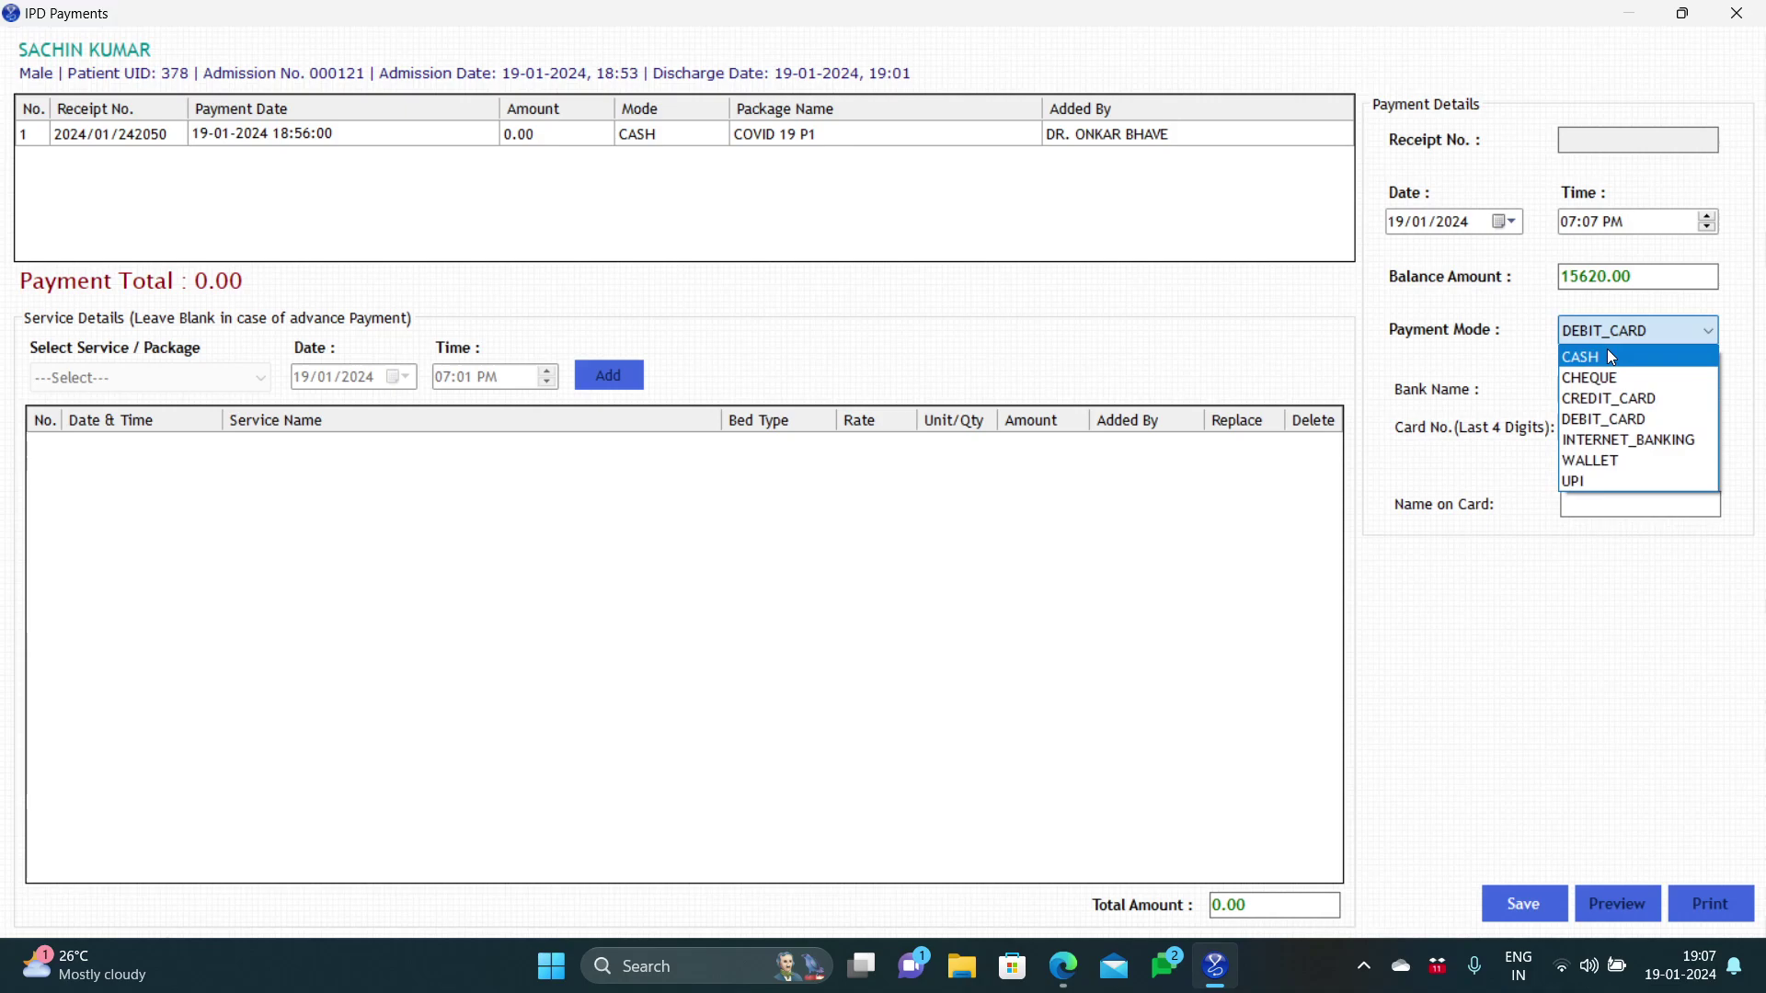
click(1612, 357)
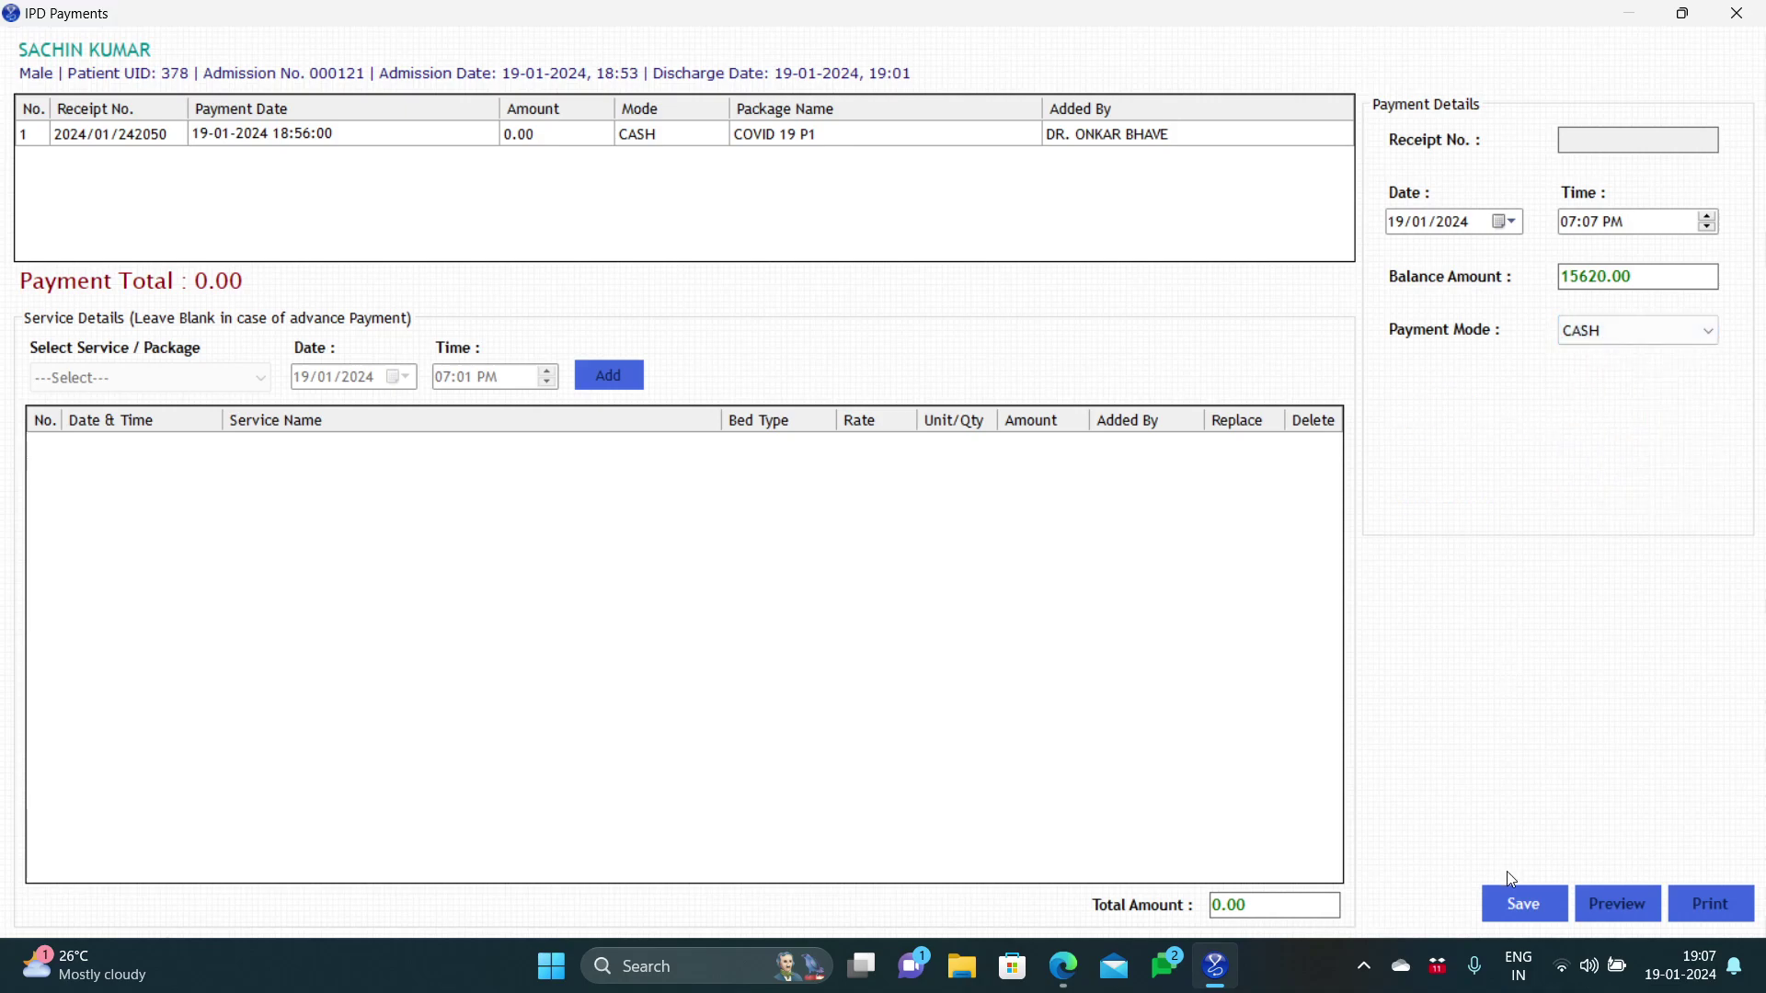
Step: Save the 15620.00 cash payment, close IPD Payments and acknowledge the bill-saved message
click(1511, 901)
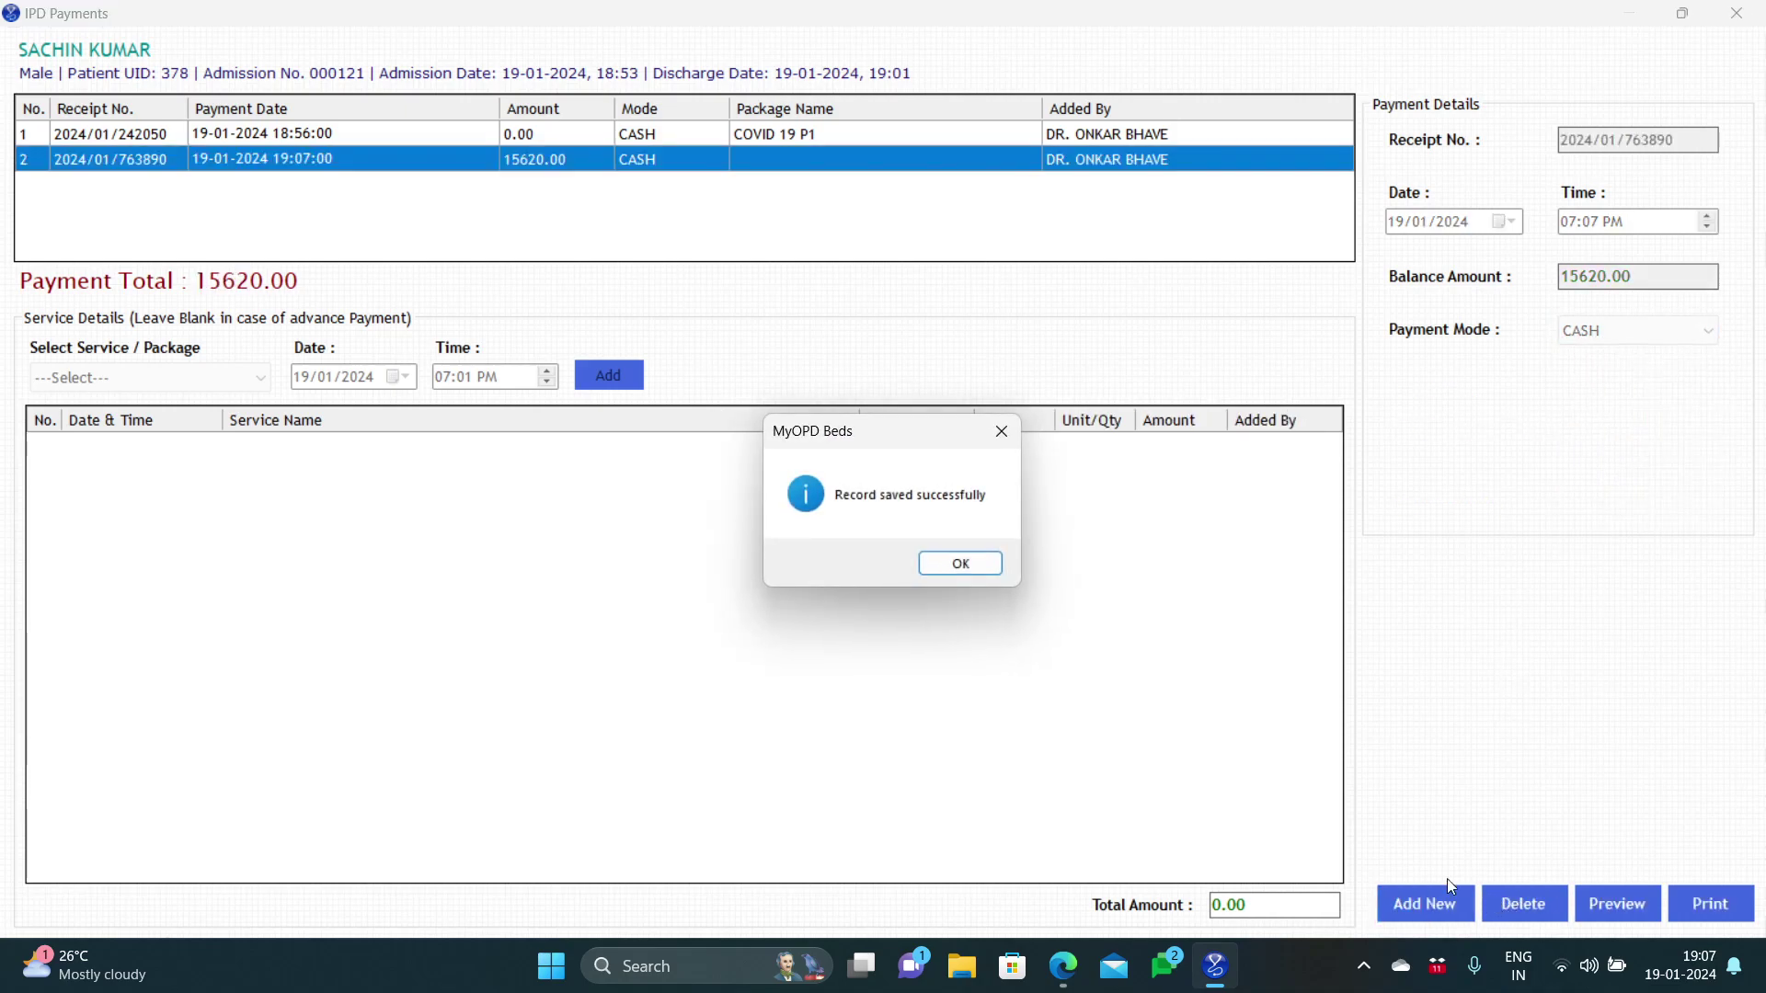
click(961, 564)
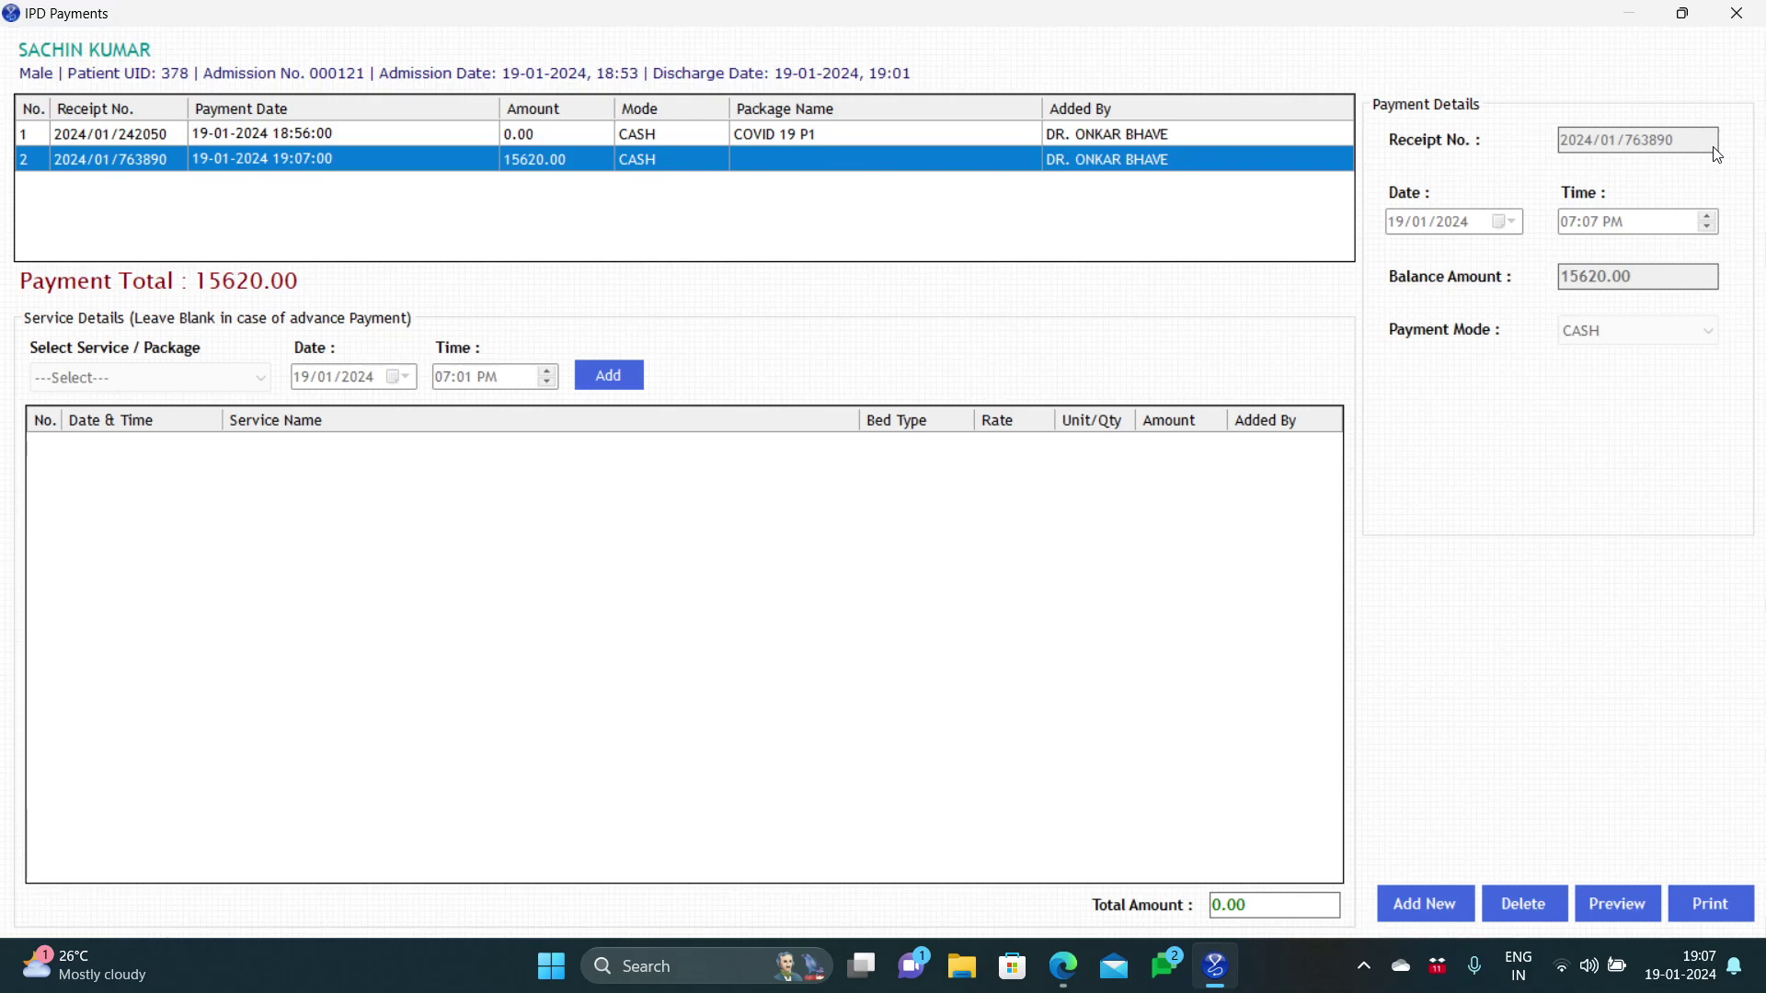
click(1725, 25)
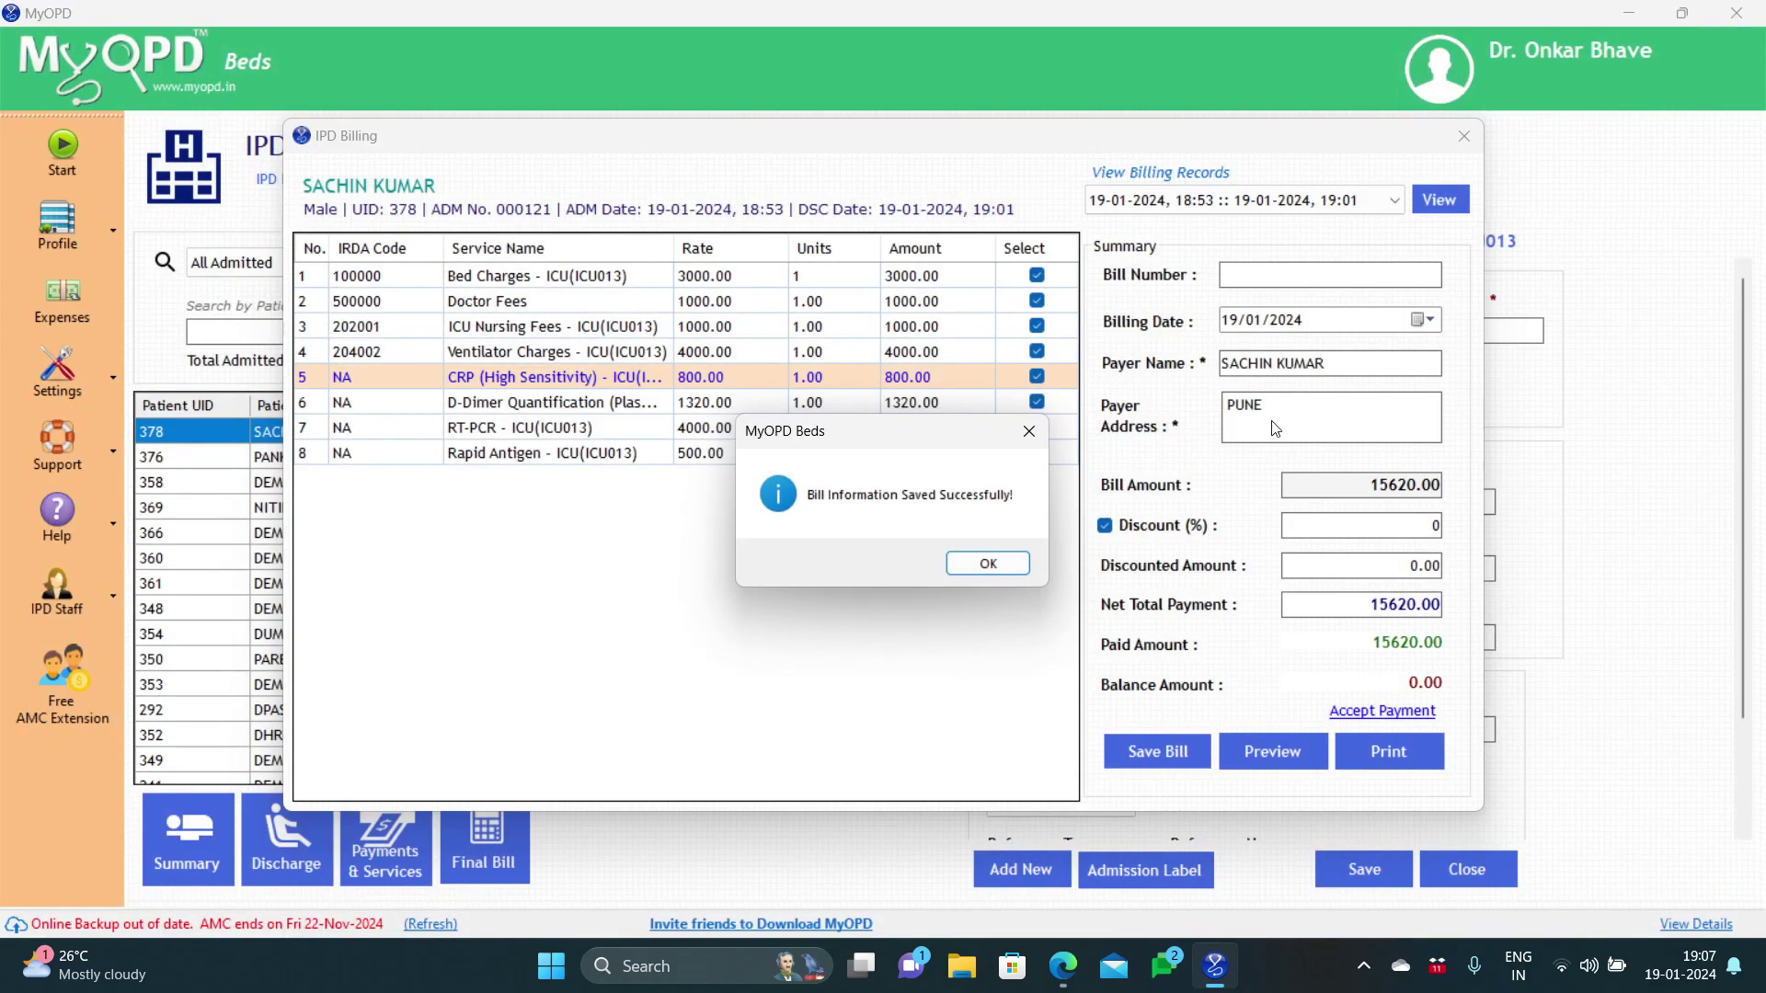
click(987, 564)
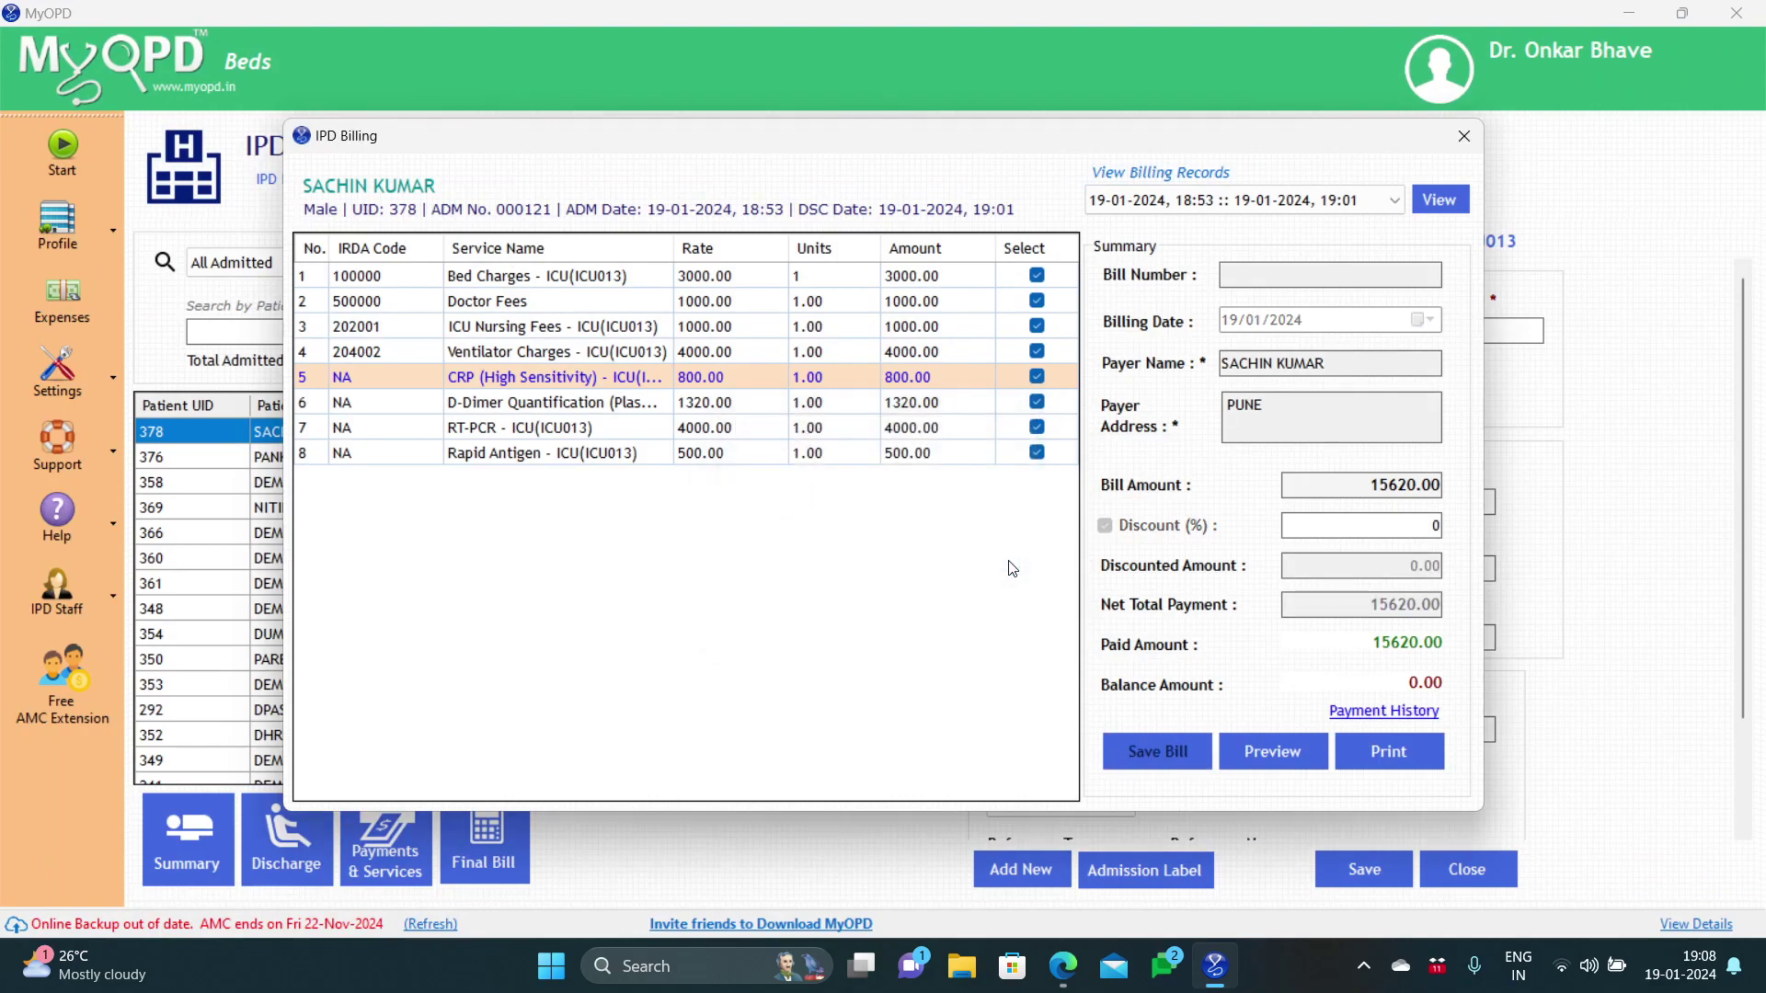
Step: Print-preview the saved bill with the detailed breakup, maximised at 100% zoom
click(1256, 754)
click(878, 561)
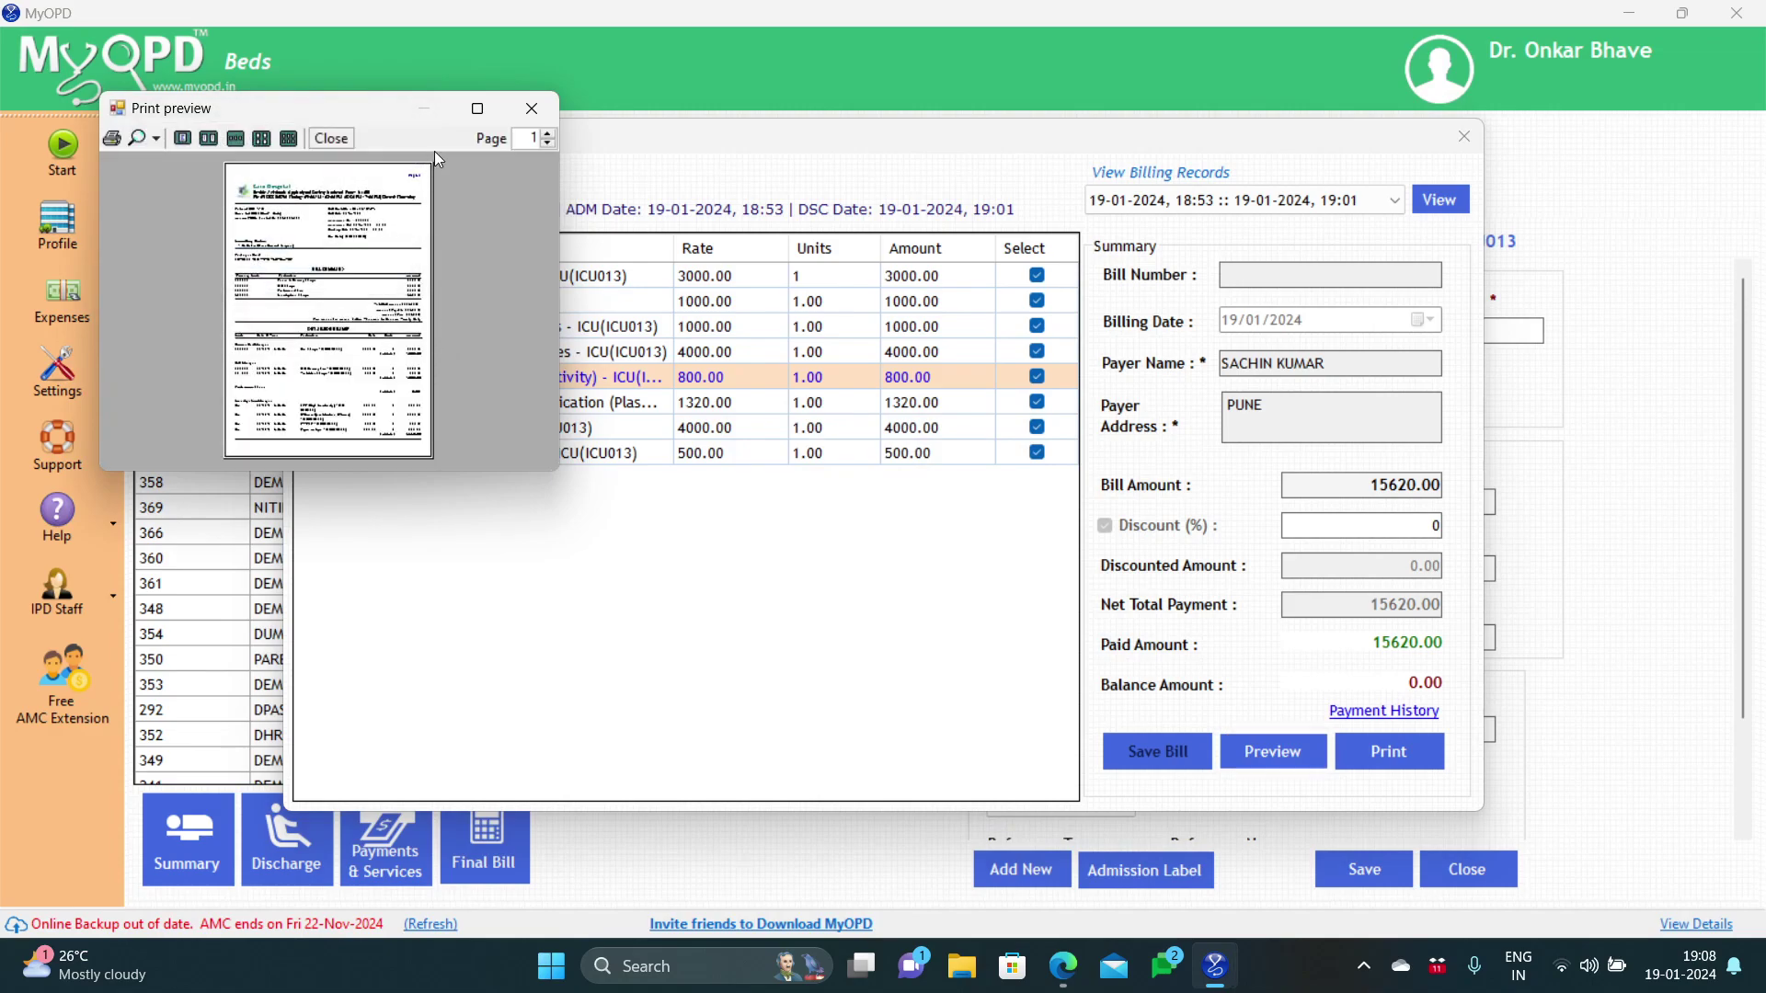
click(477, 108)
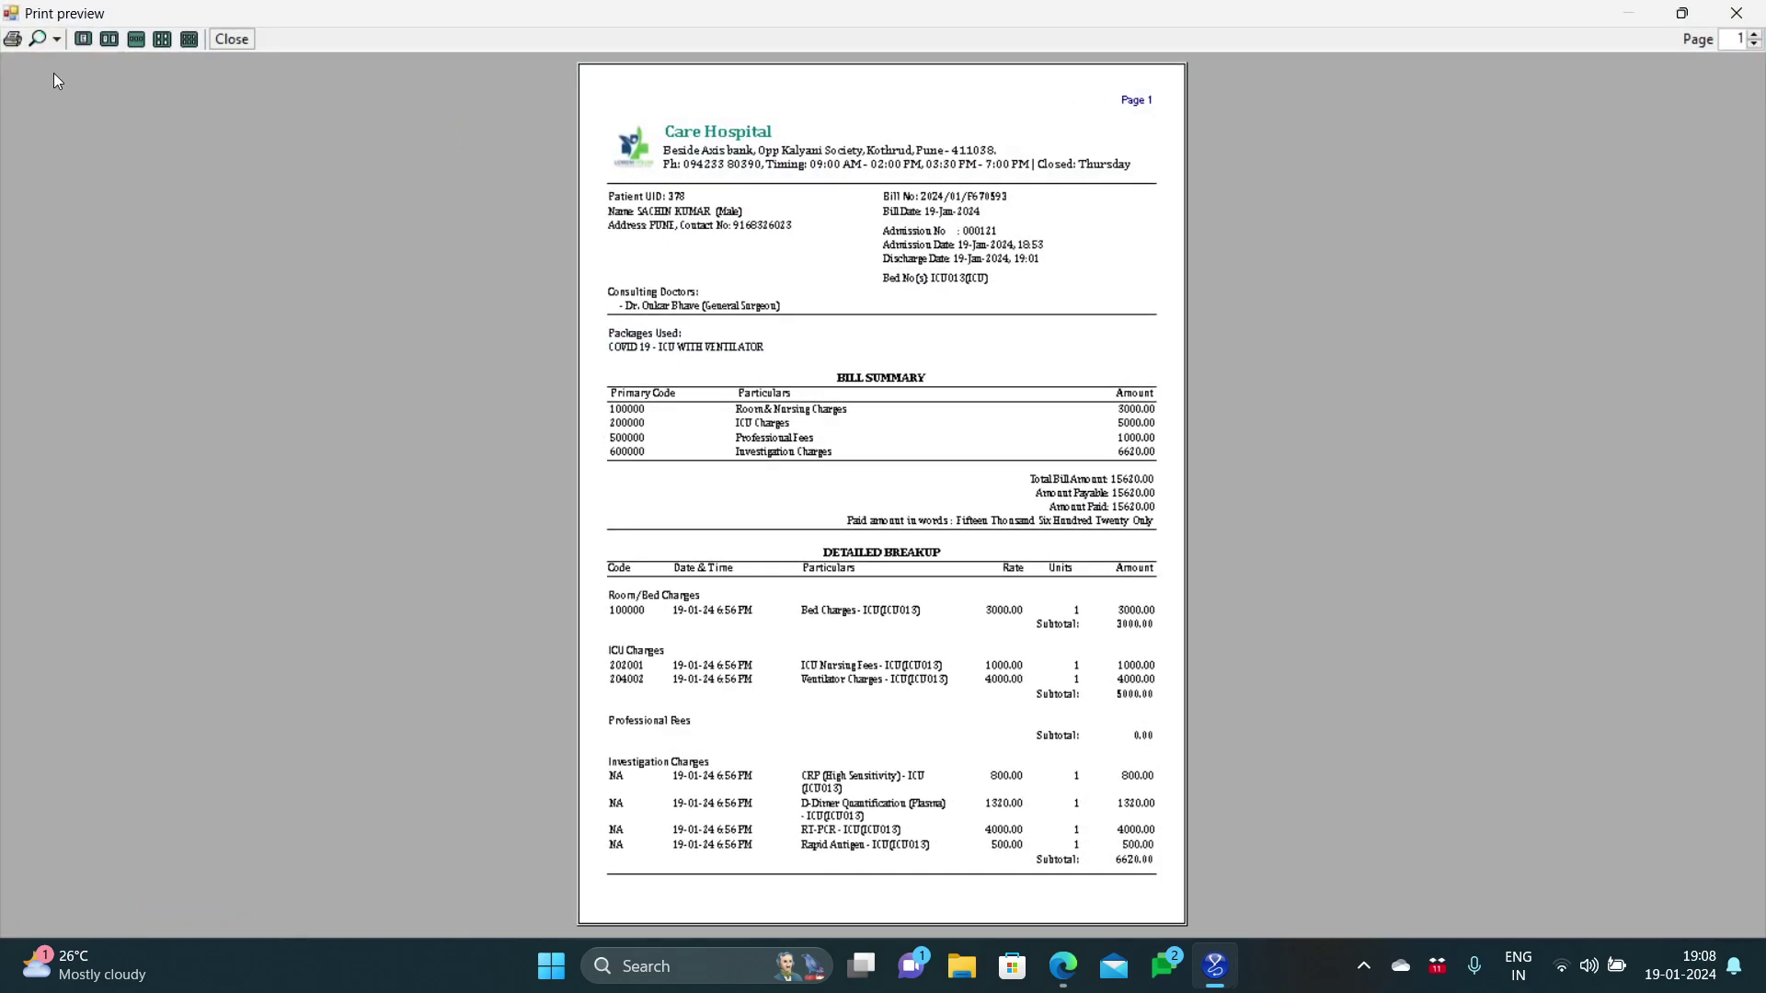
click(52, 36)
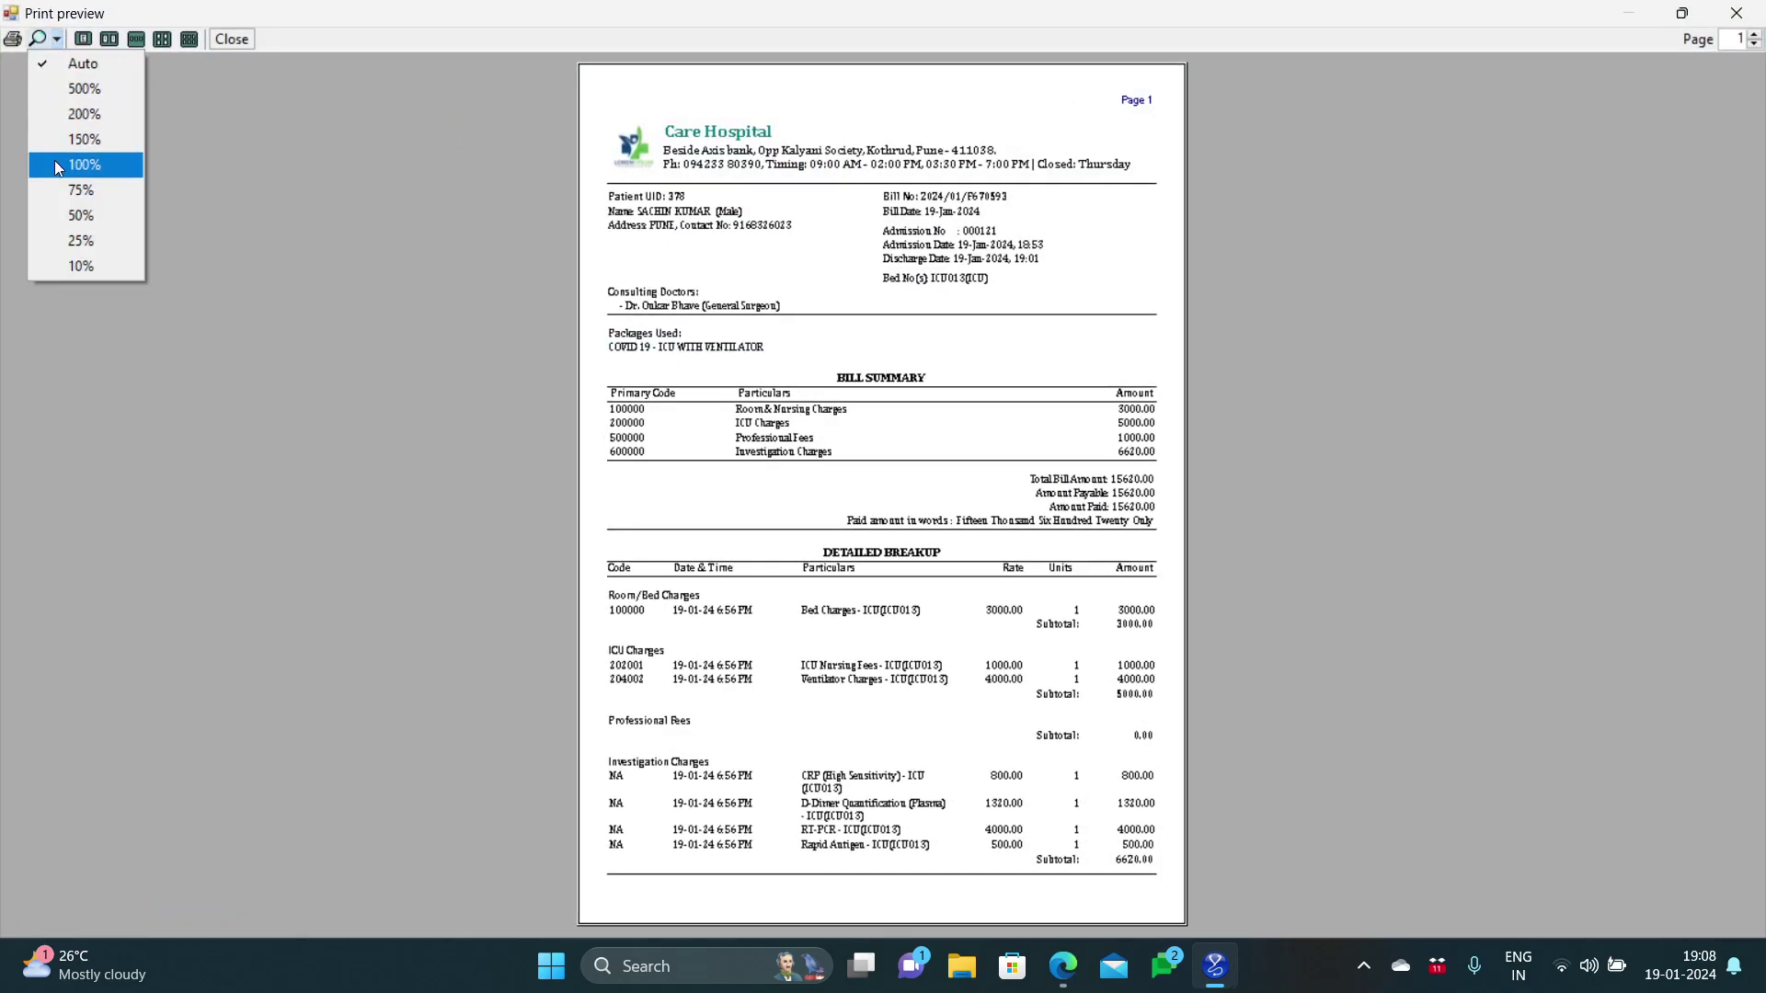
click(55, 163)
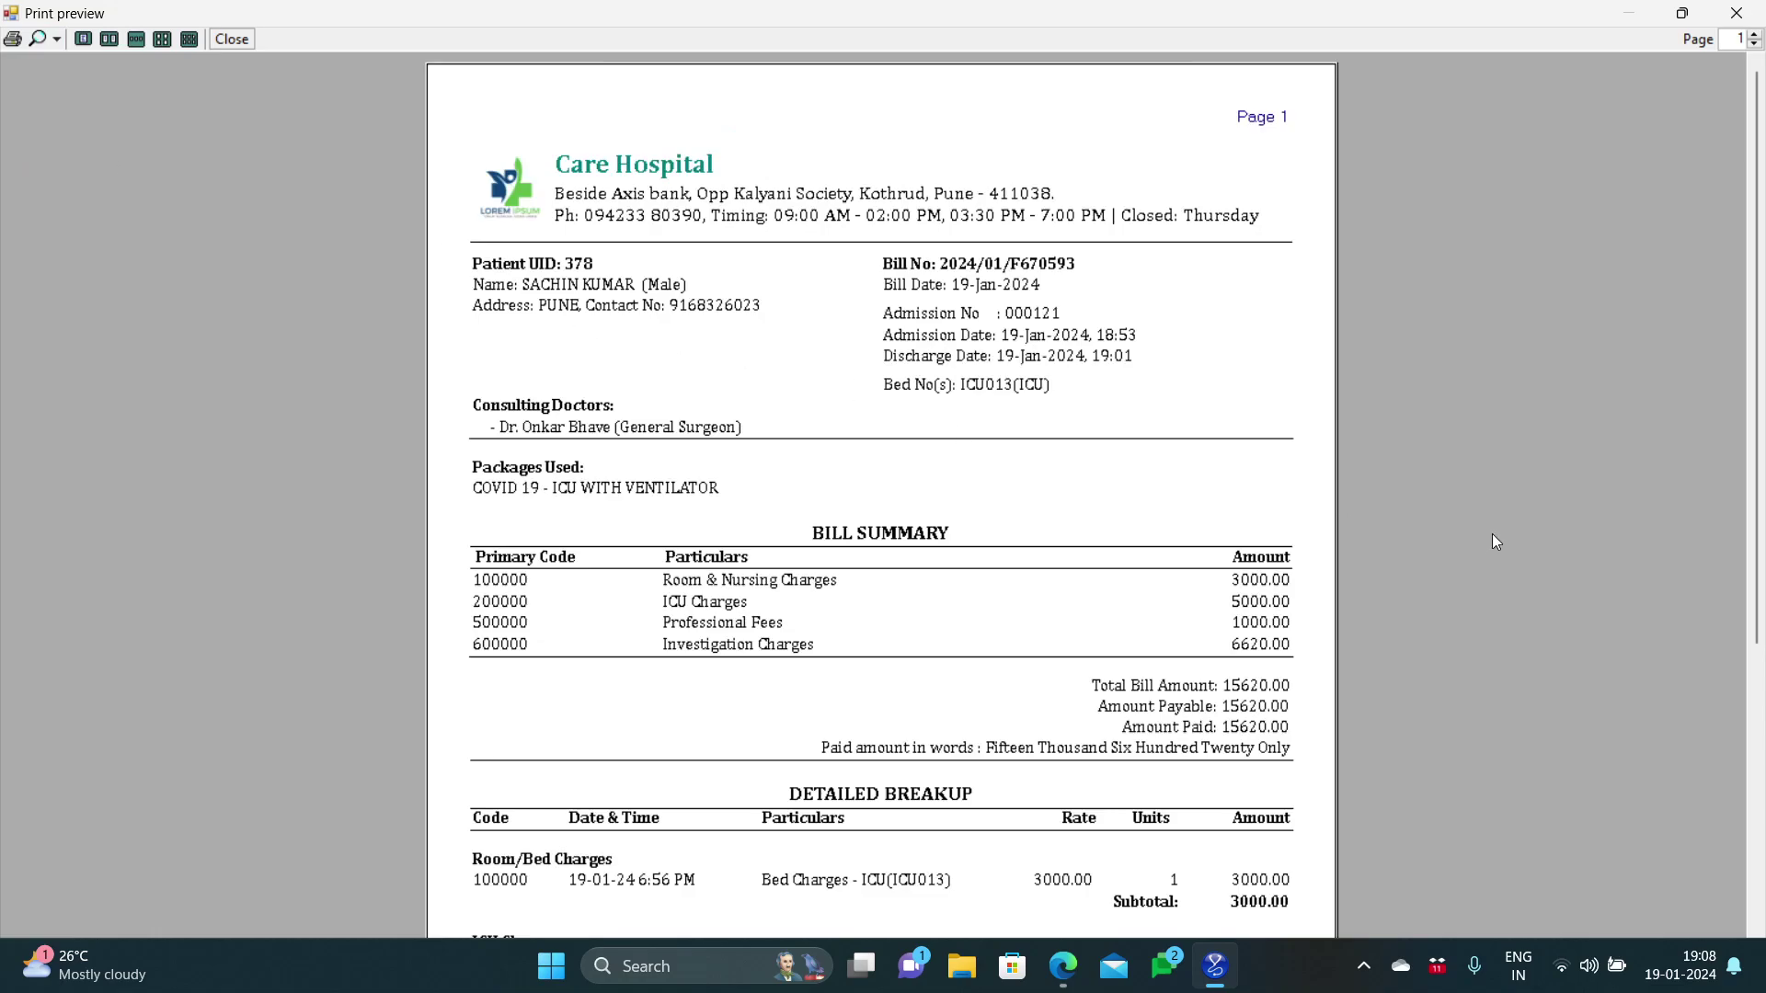
Step: Scroll through both pages of the bill preview, including the payment summary, then close it
scroll(1761, 431, down, 1)
drag(1761, 431, 1763, 681)
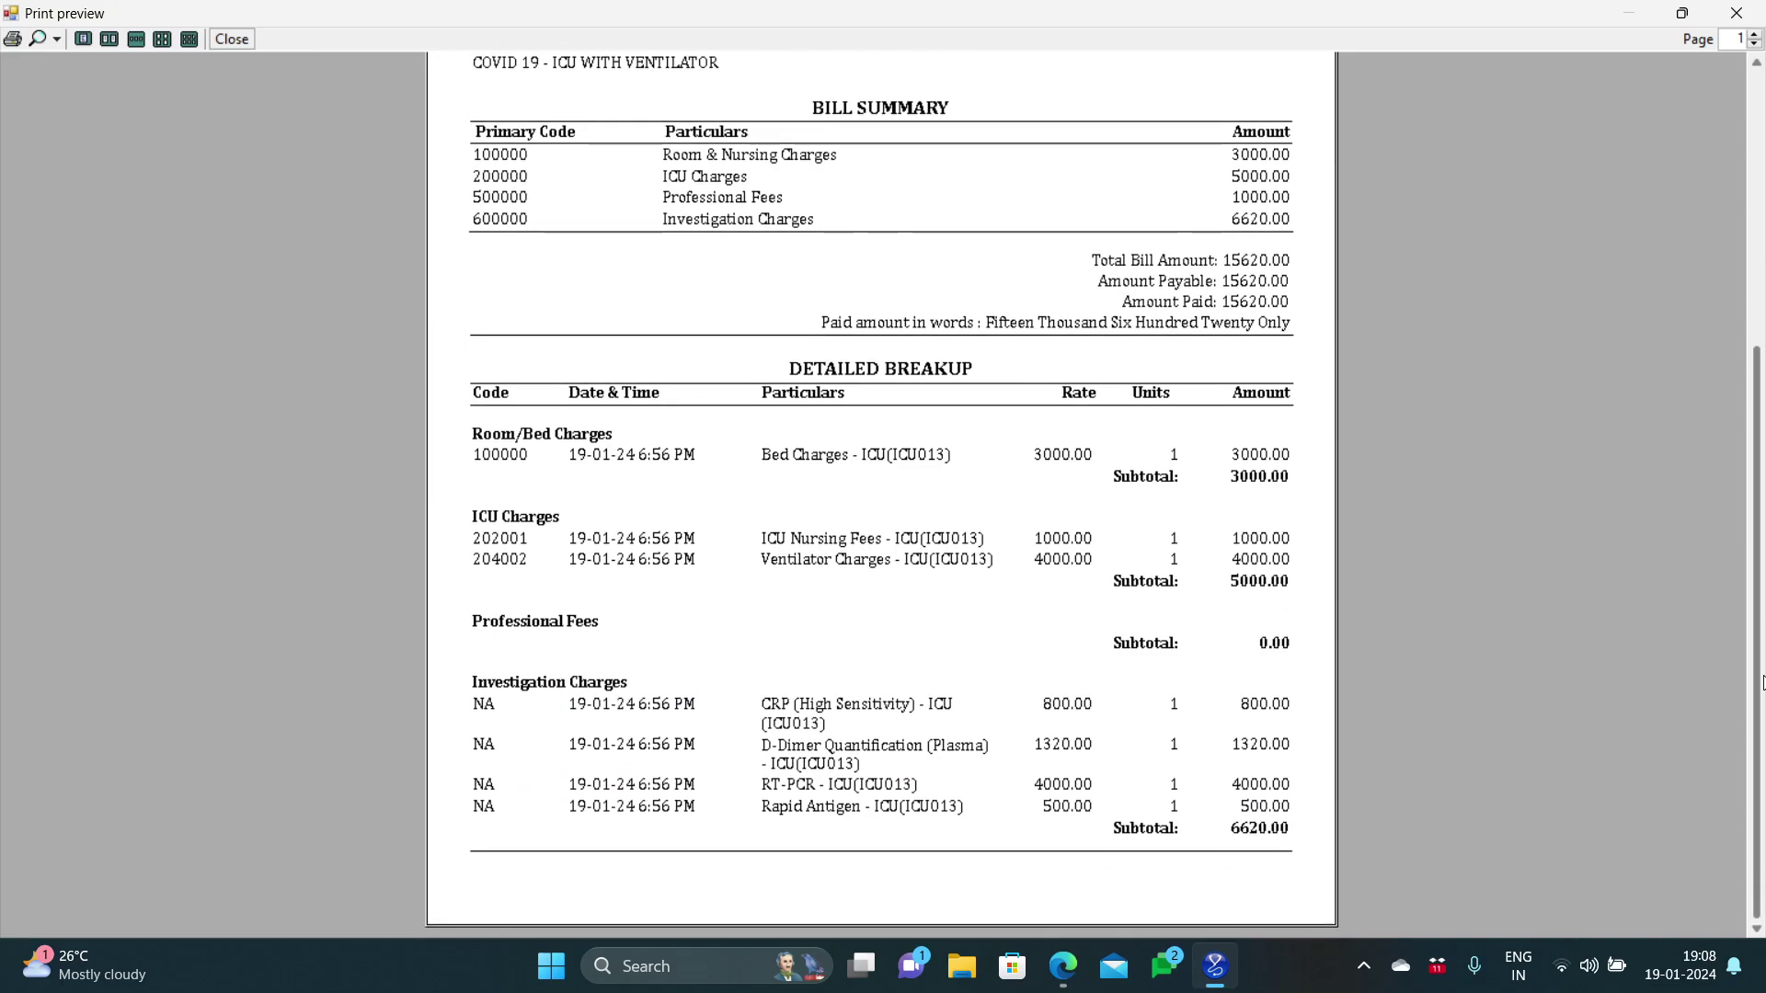
drag(1763, 681, 1763, 350)
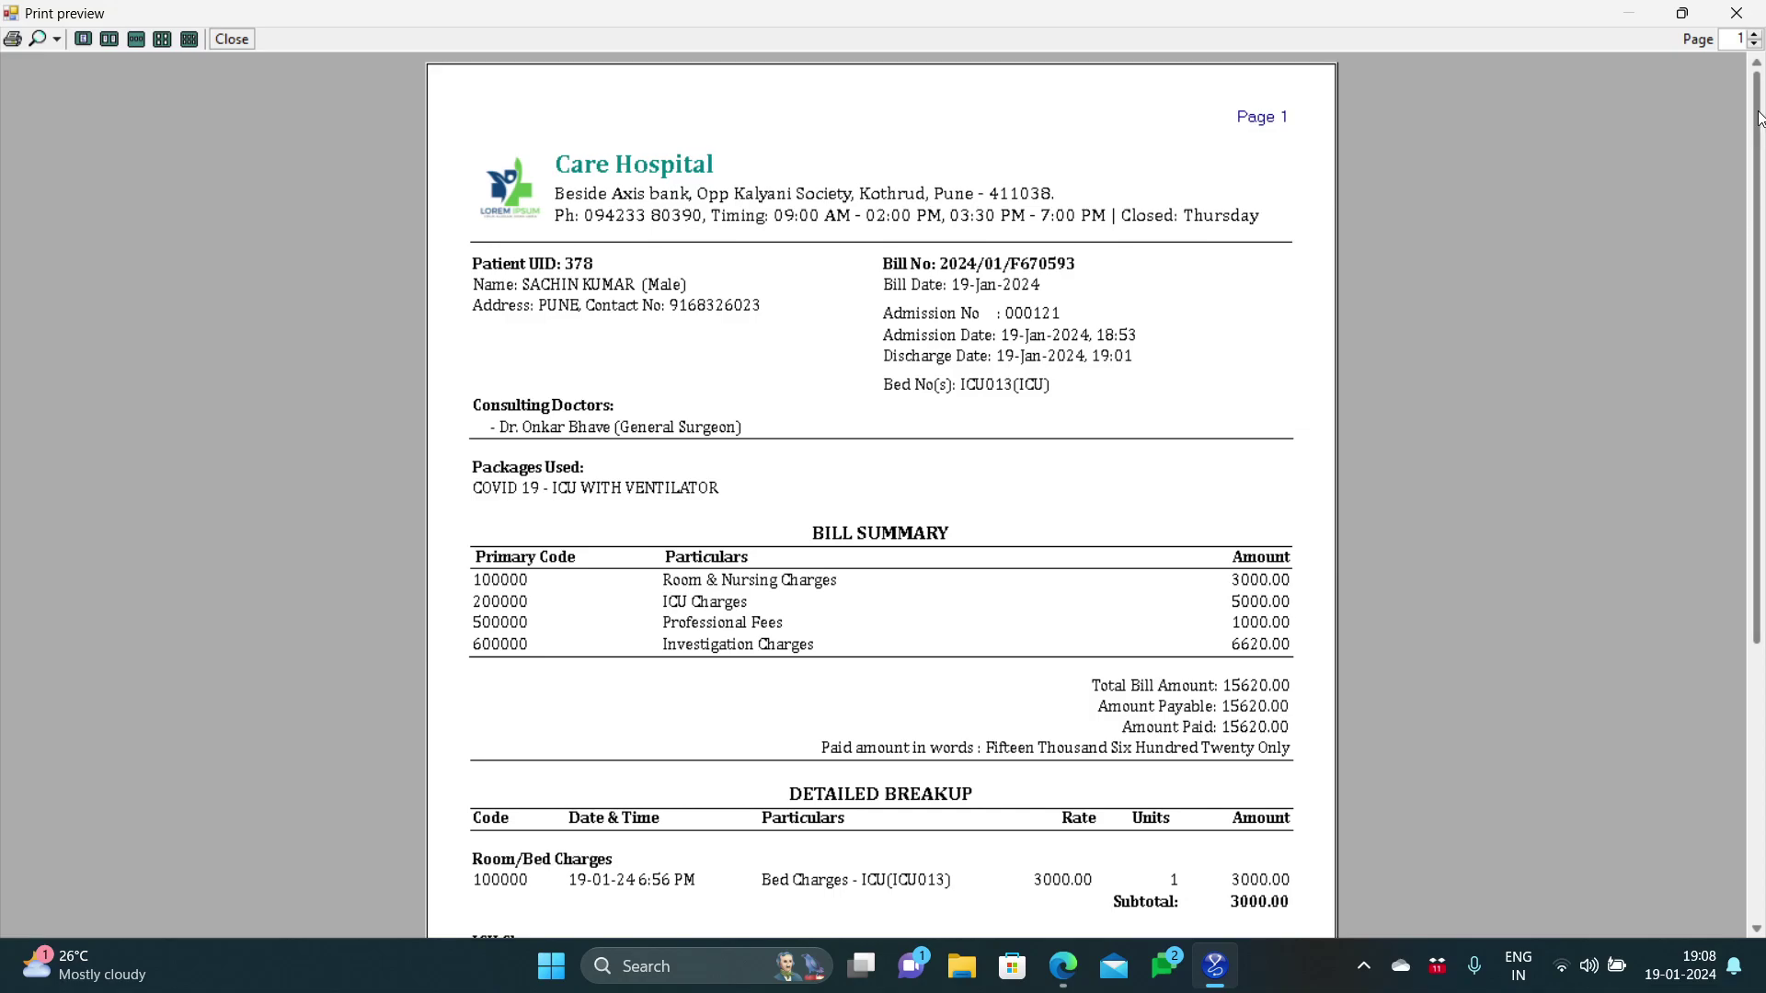
click(1756, 35)
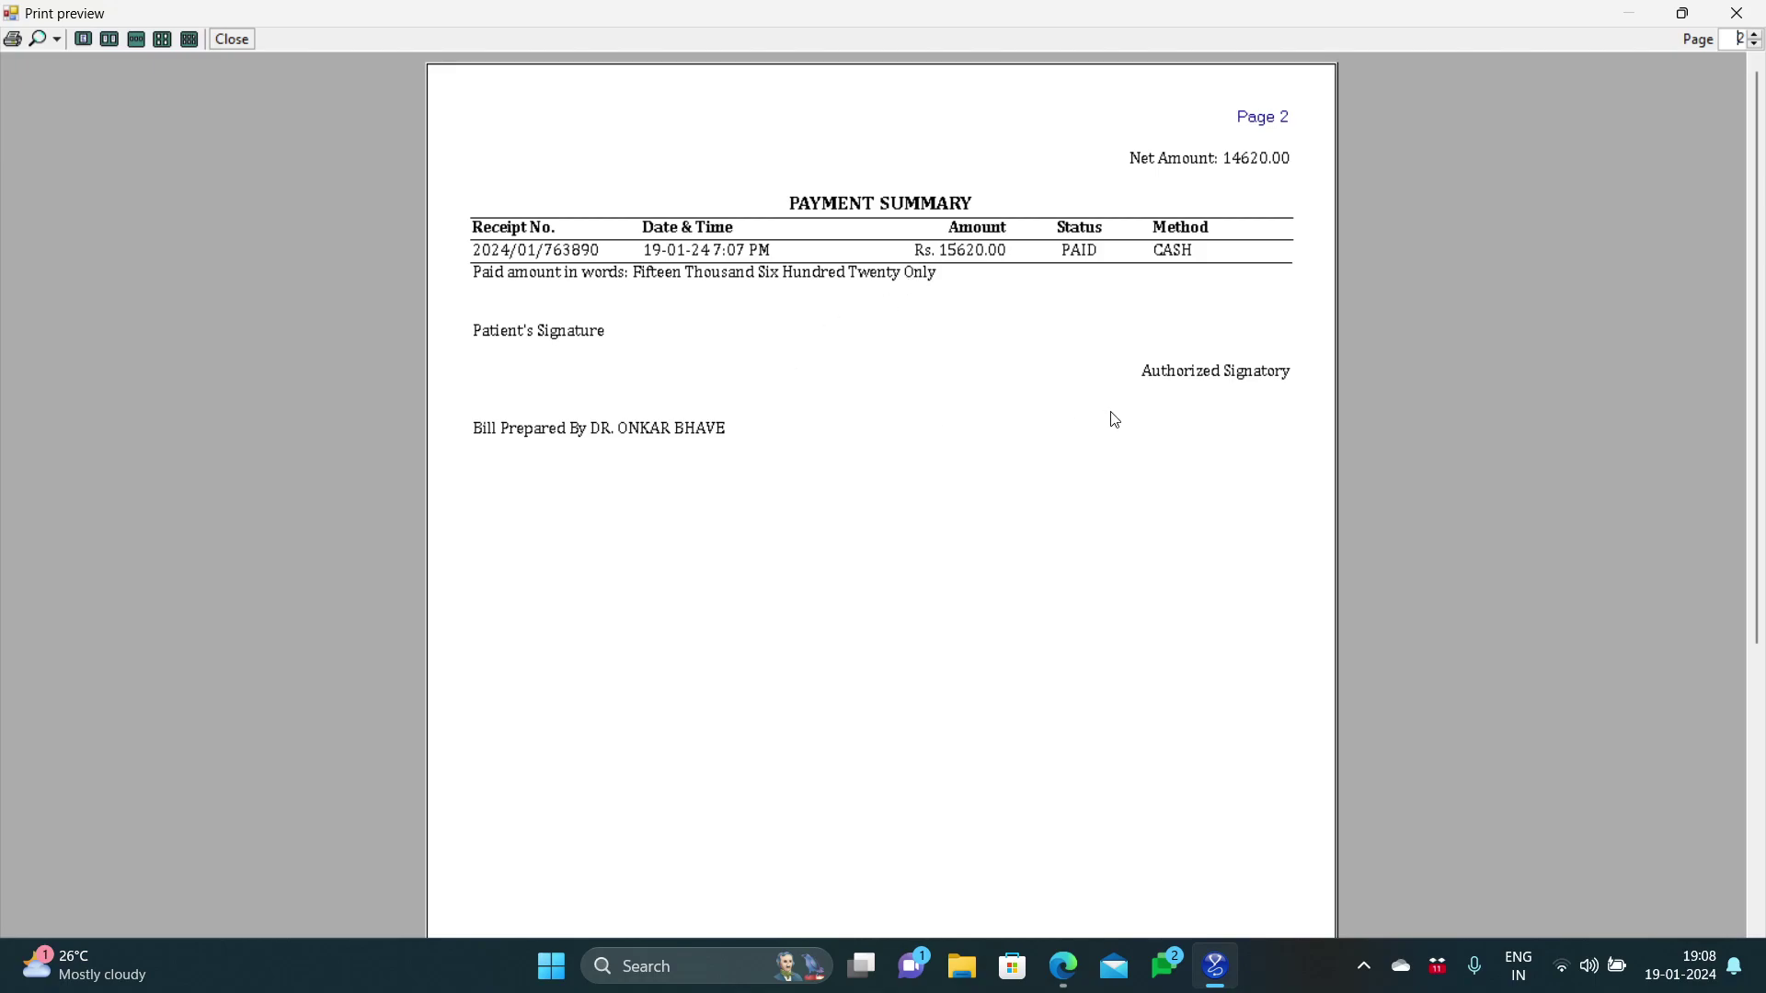
click(1753, 45)
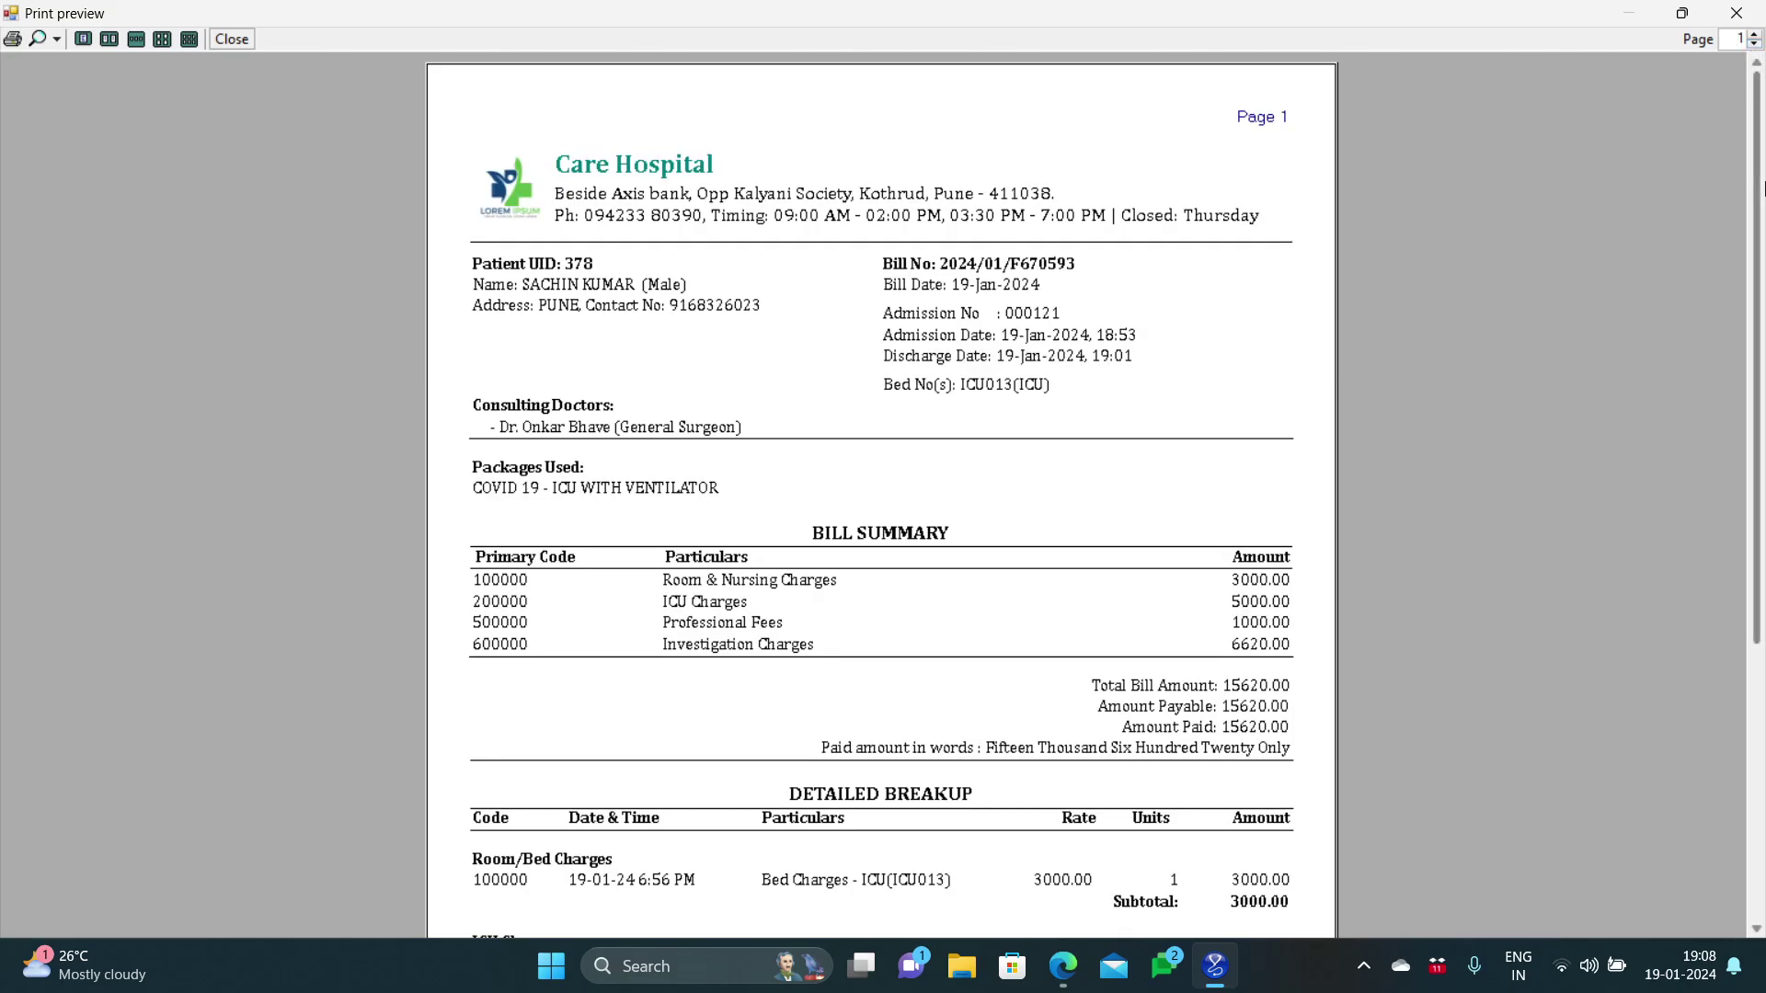
drag(1764, 183, 1764, 262)
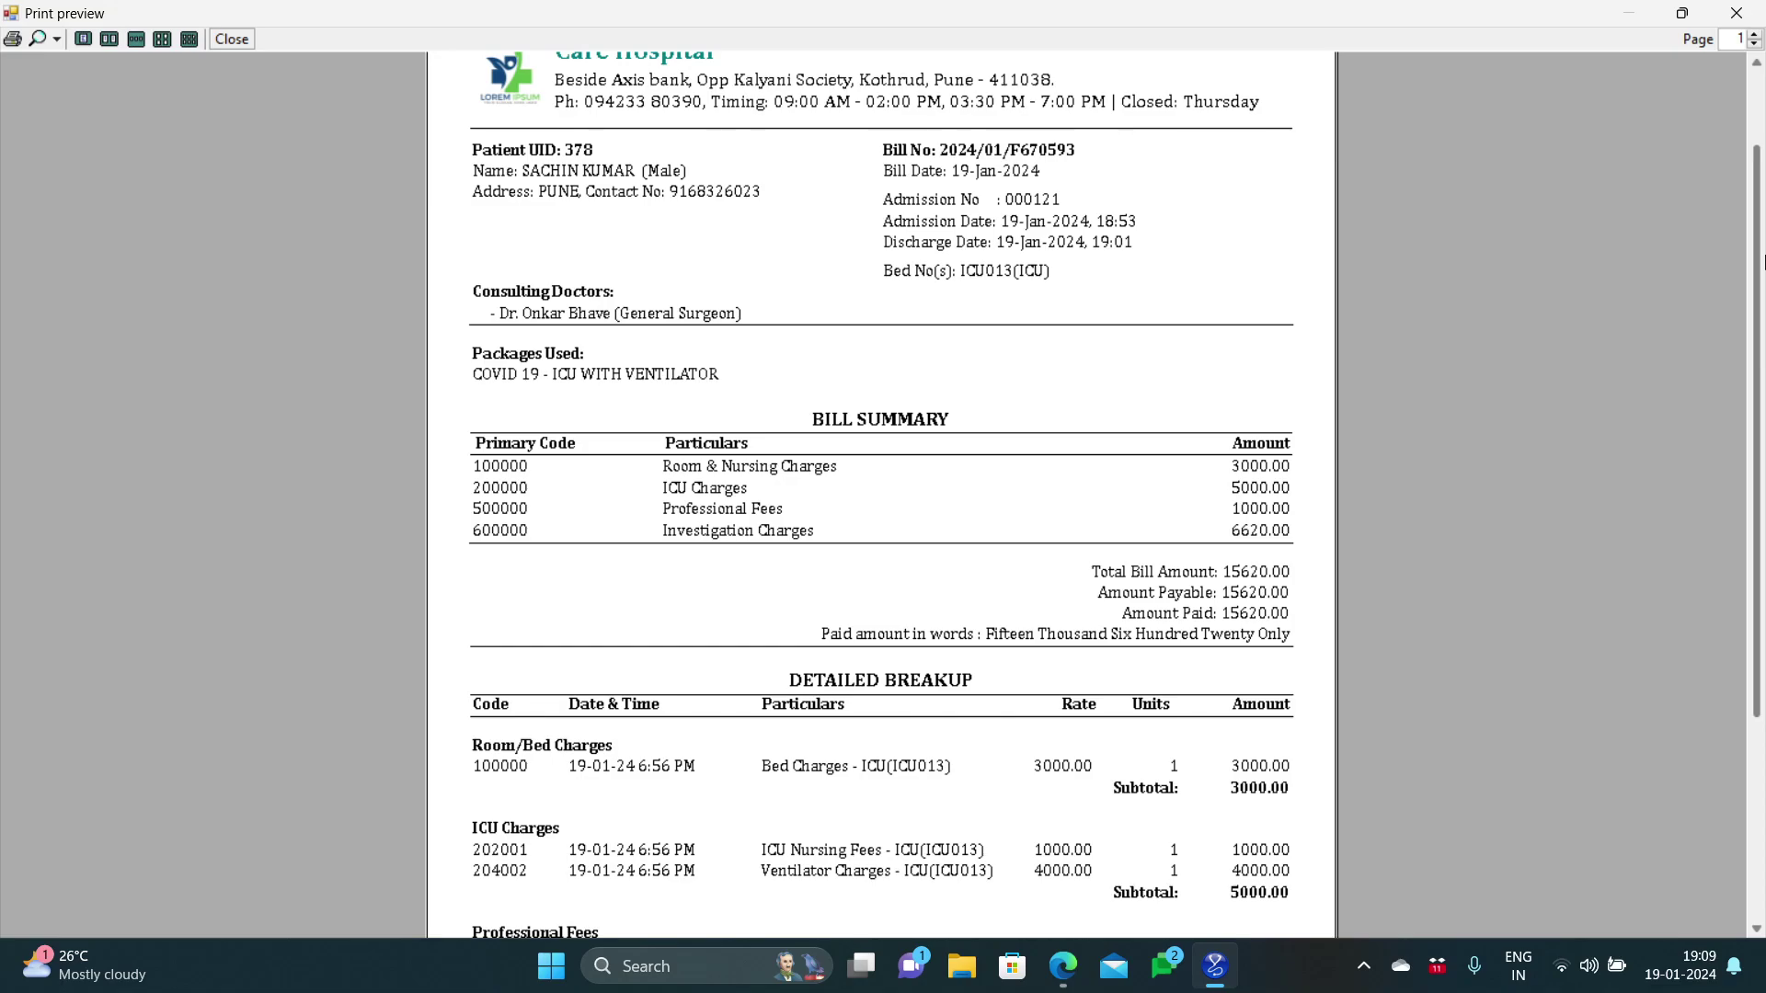
drag(1764, 262, 1764, 210)
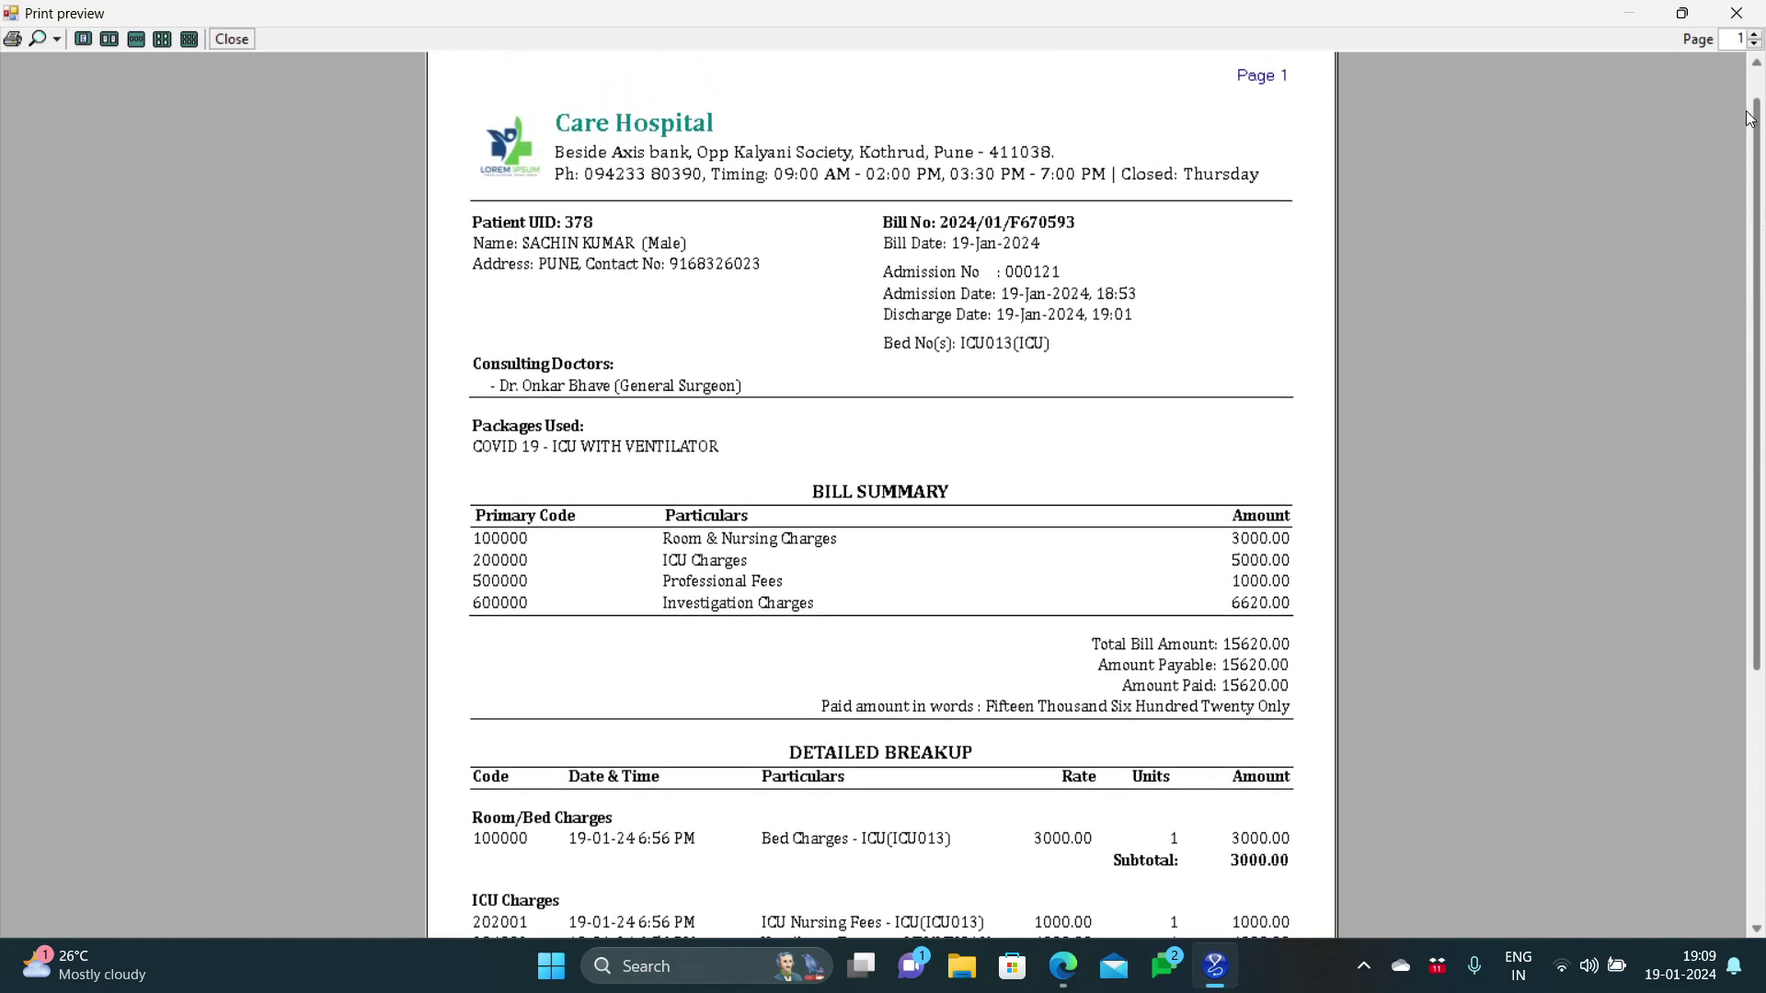
click(1740, 13)
Step: Close IPD Billing to return to the IPD Desk list of 20 admitted patients
click(1472, 136)
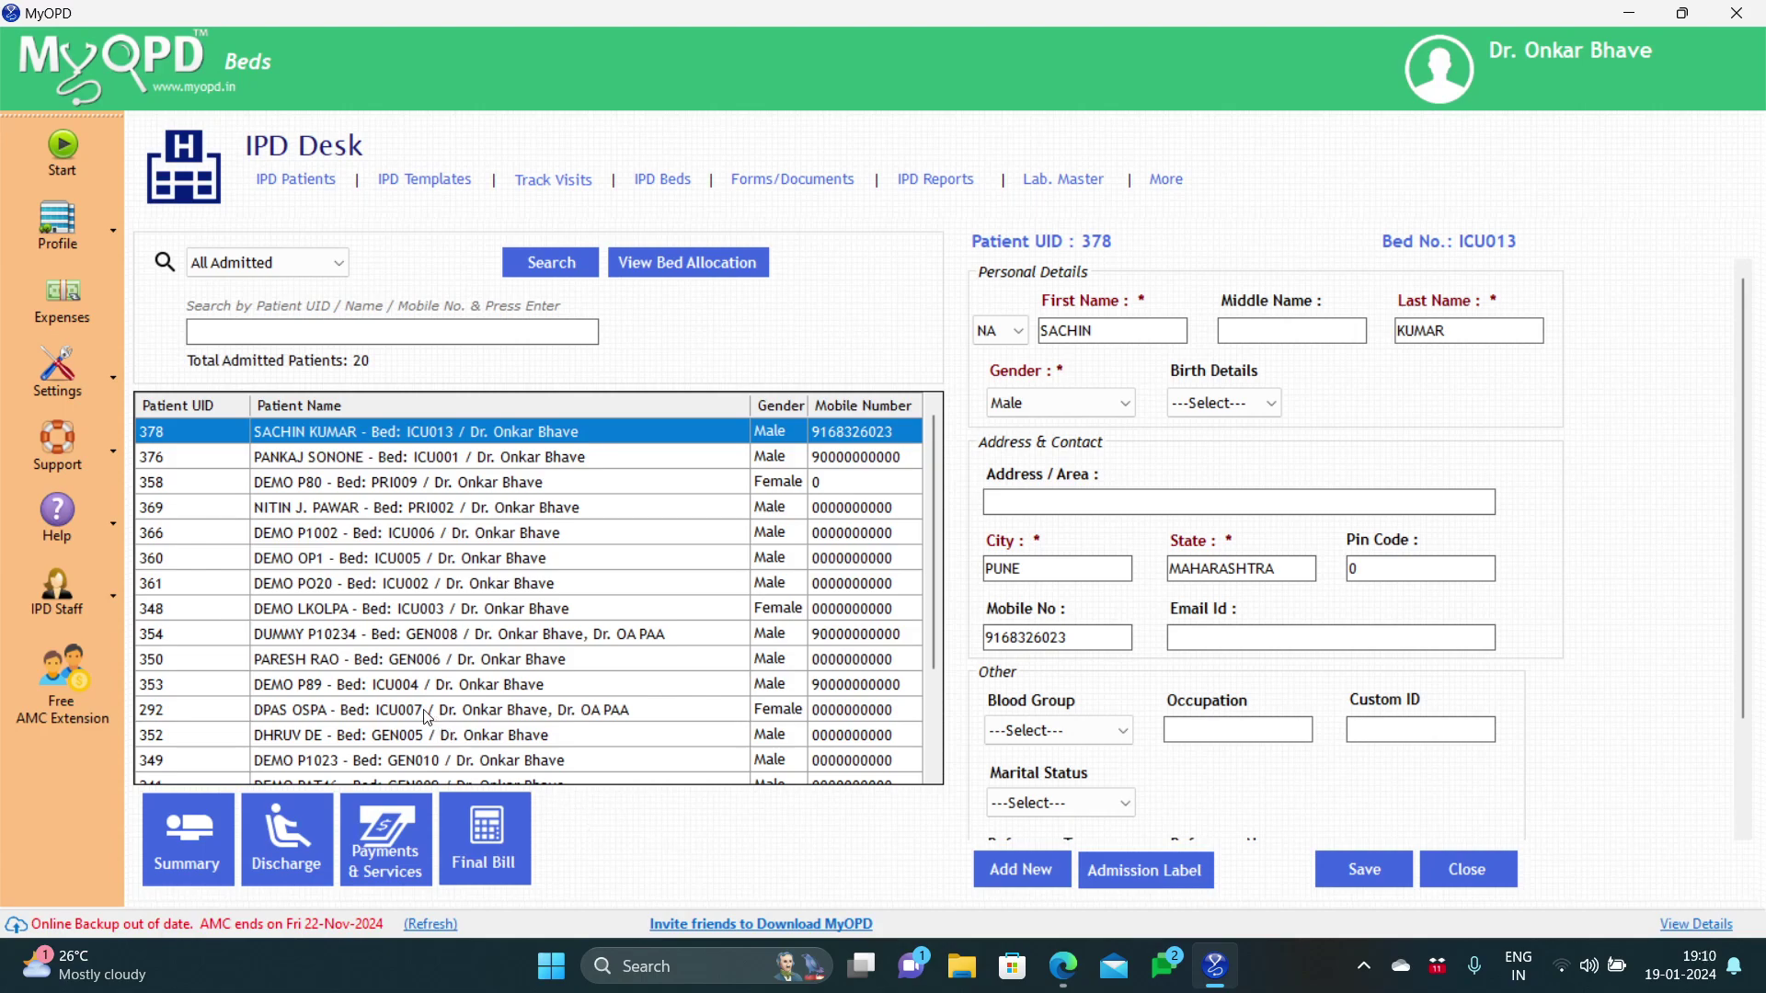
Step: In patient 350's Vitals & Investigations, enter weight 90 and temperature 97 and save
click(315, 661)
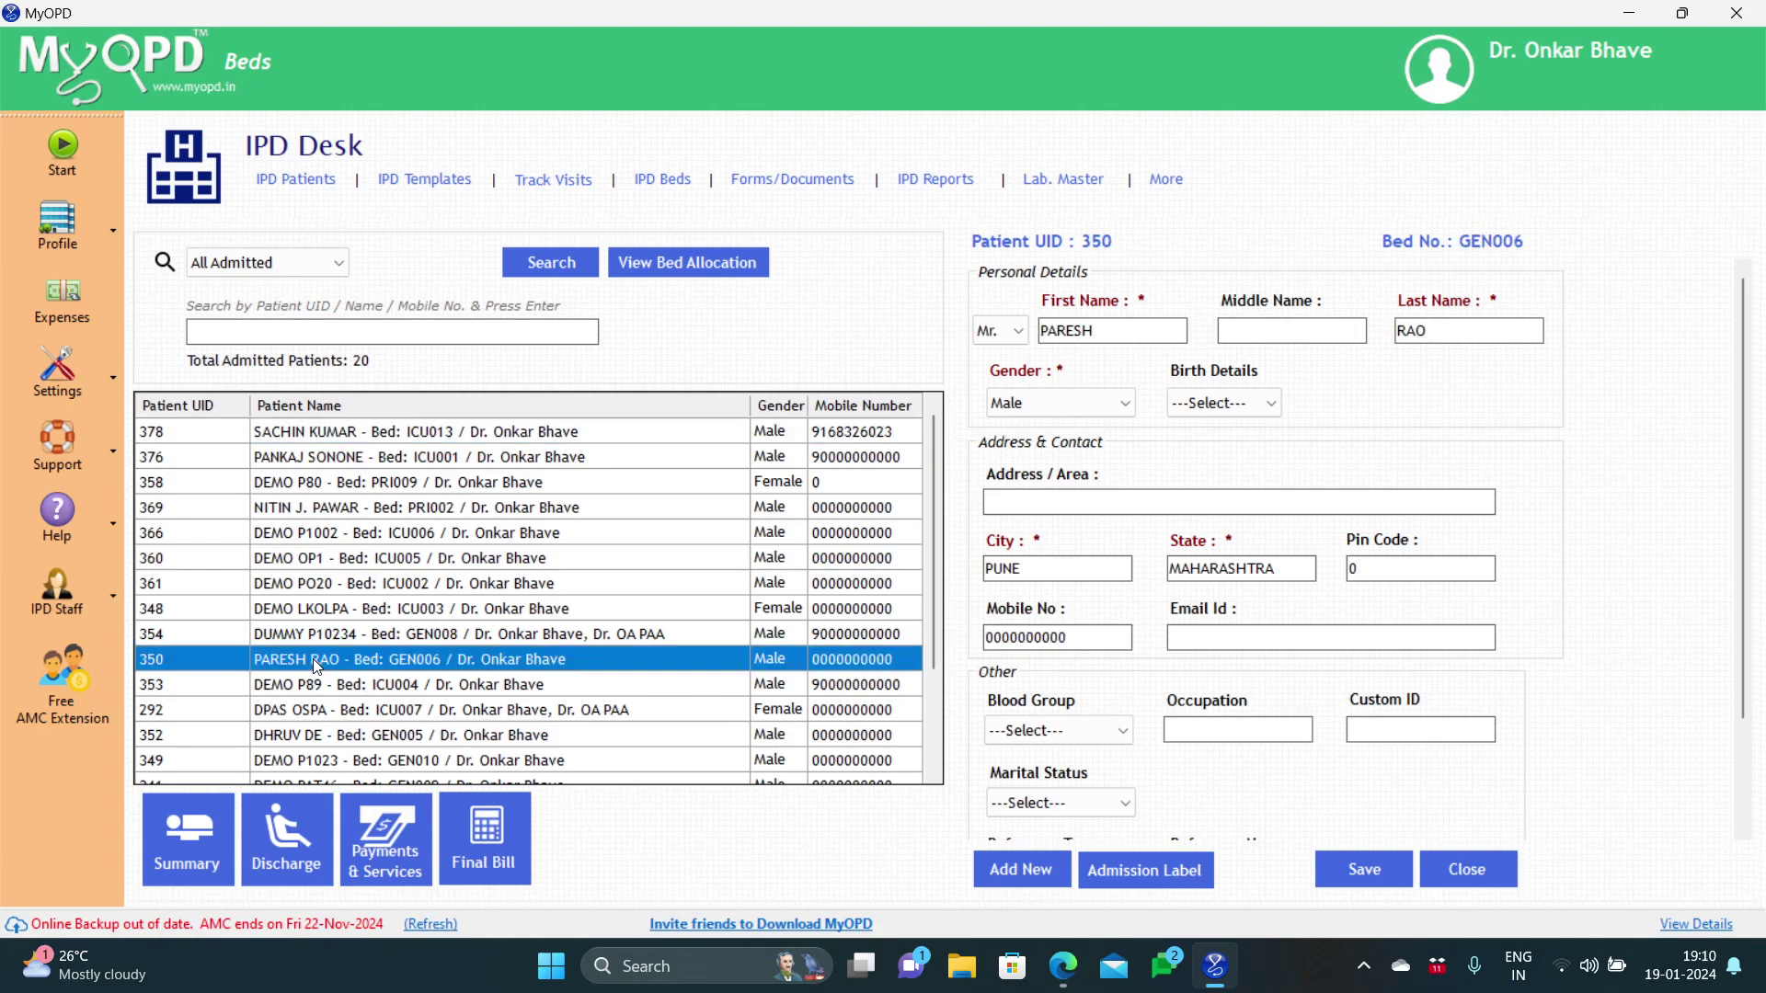
click(180, 872)
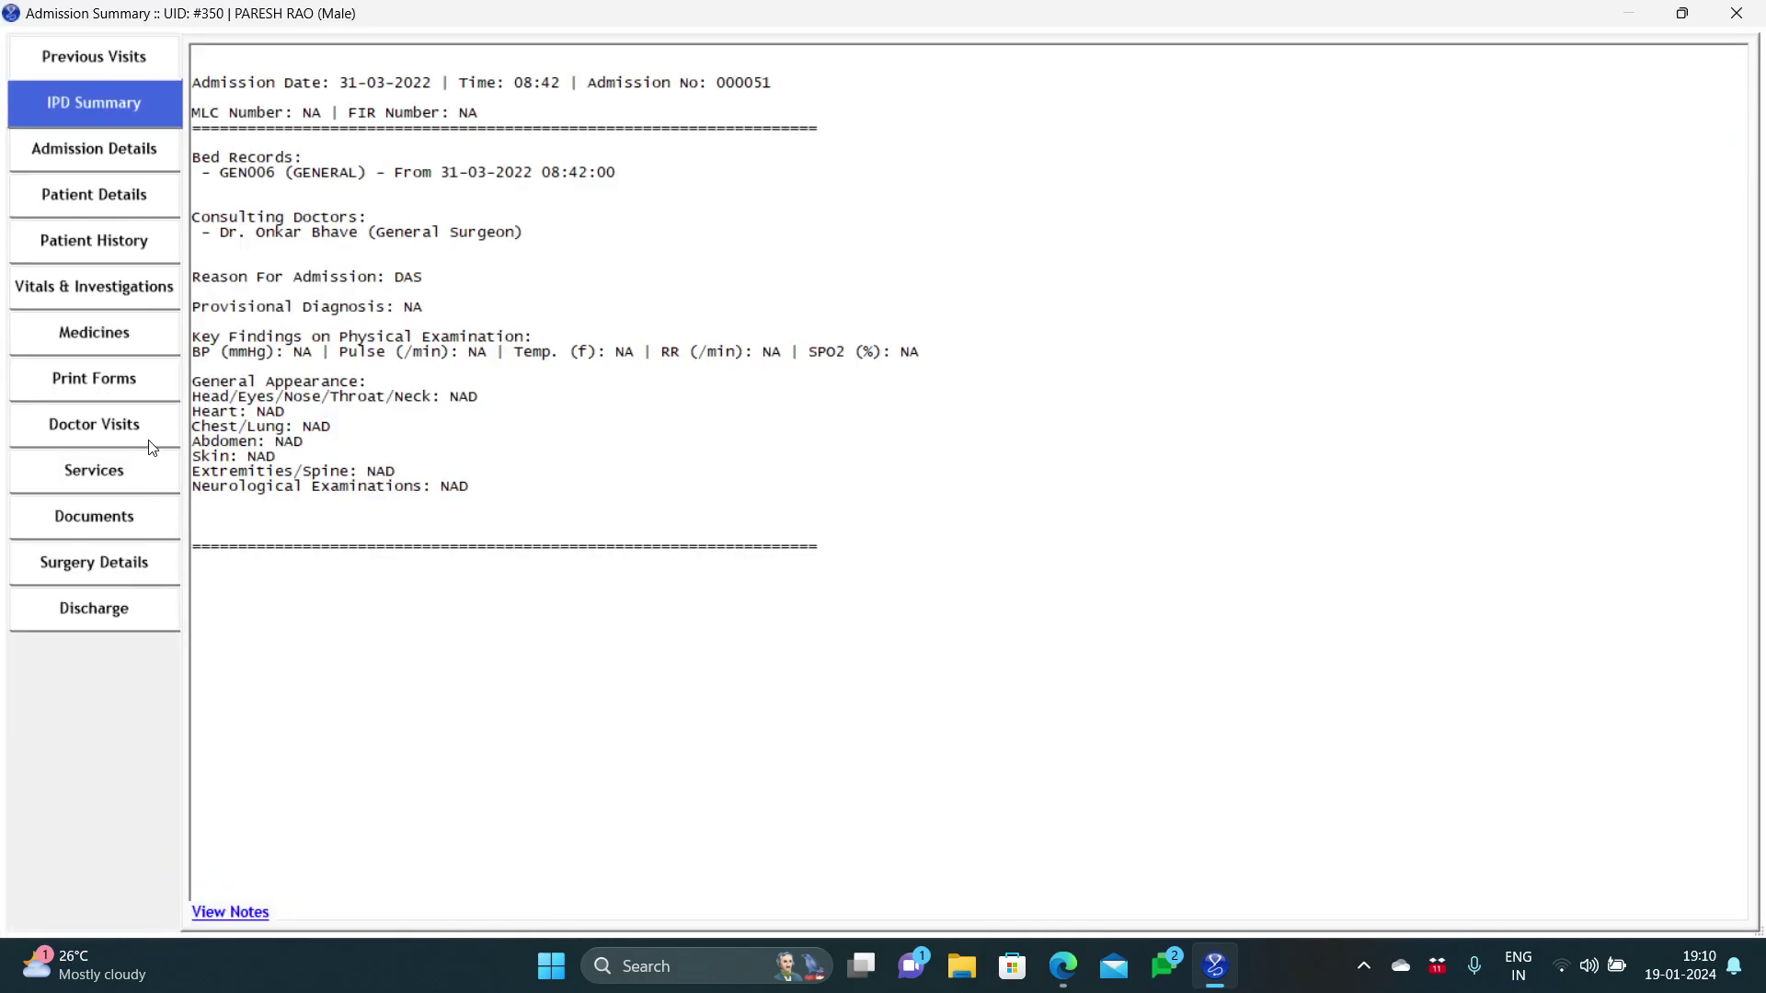
click(133, 307)
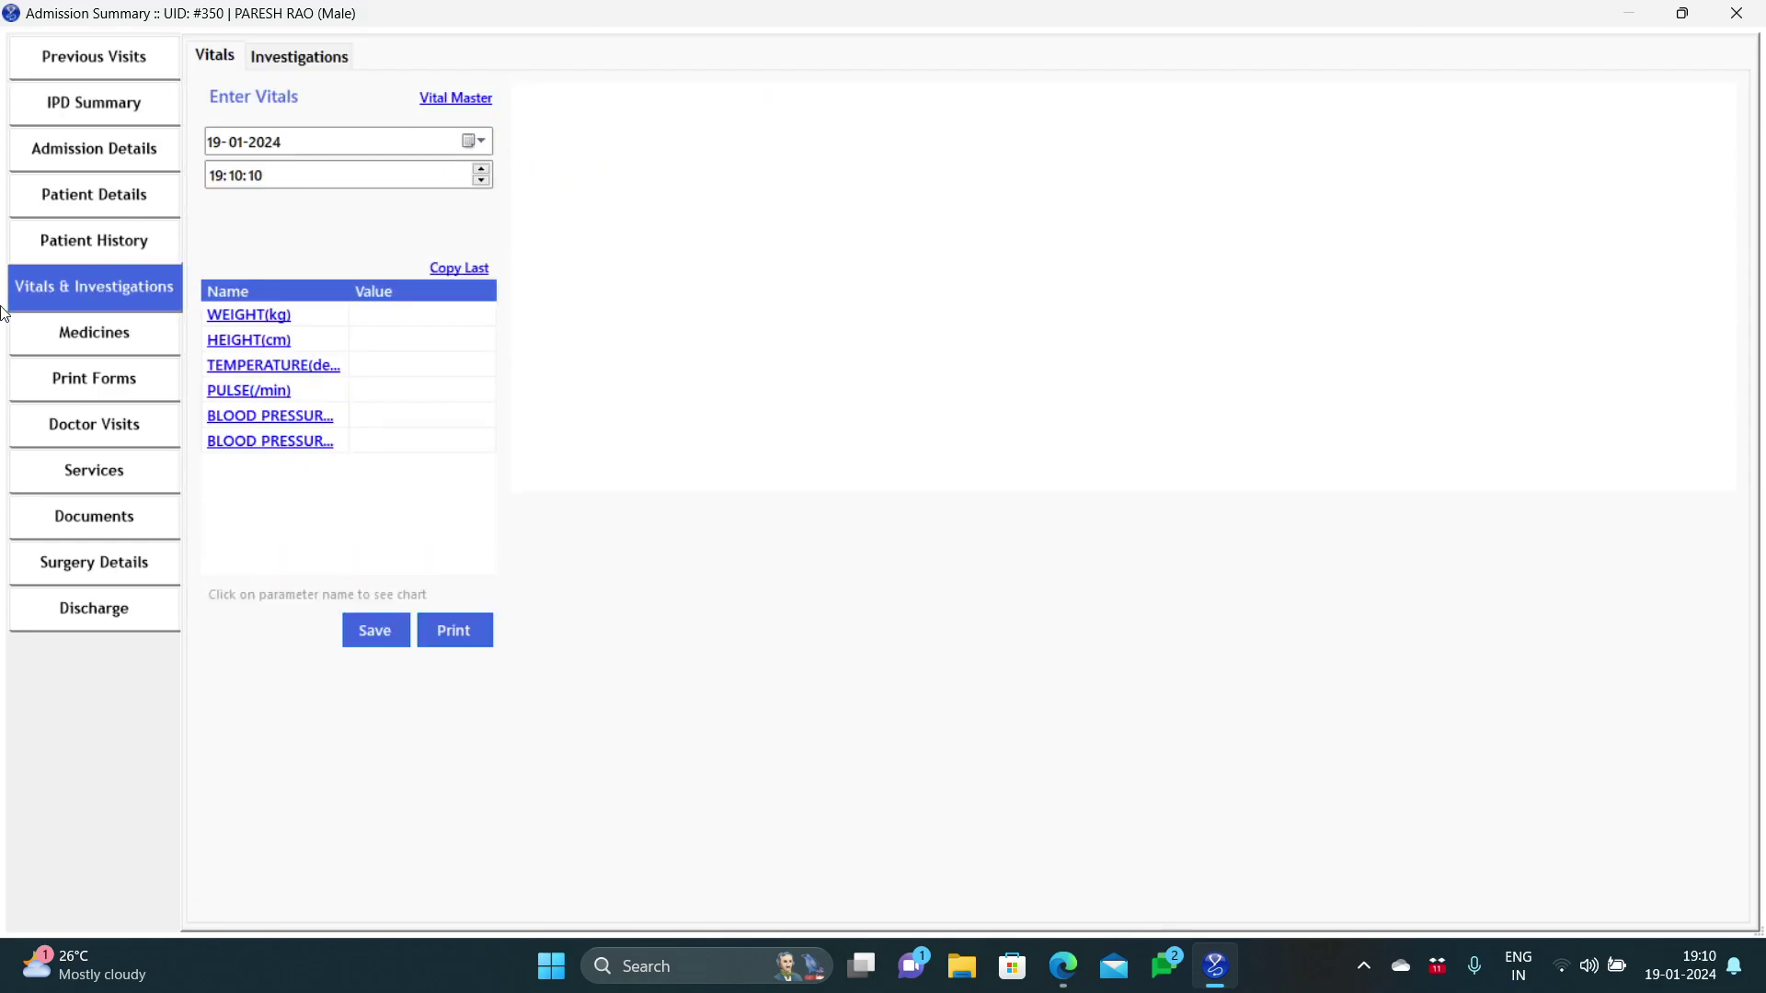
click(363, 319)
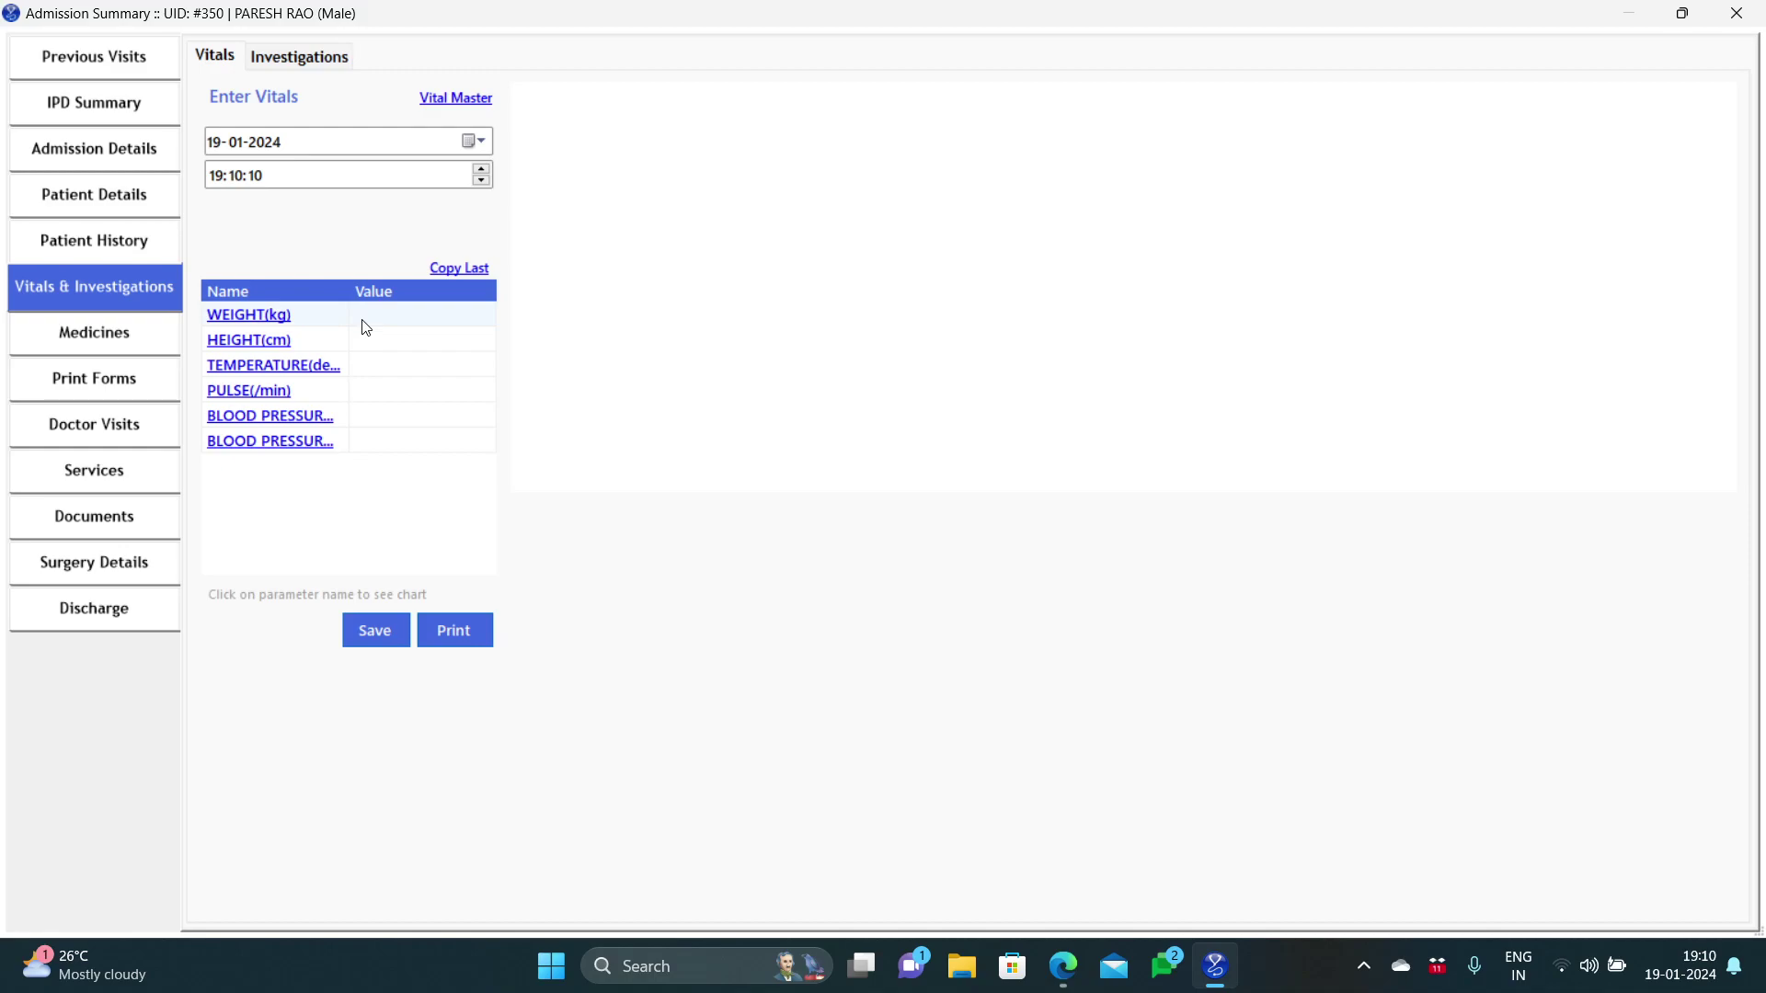
text(90)
click(372, 373)
click(372, 375)
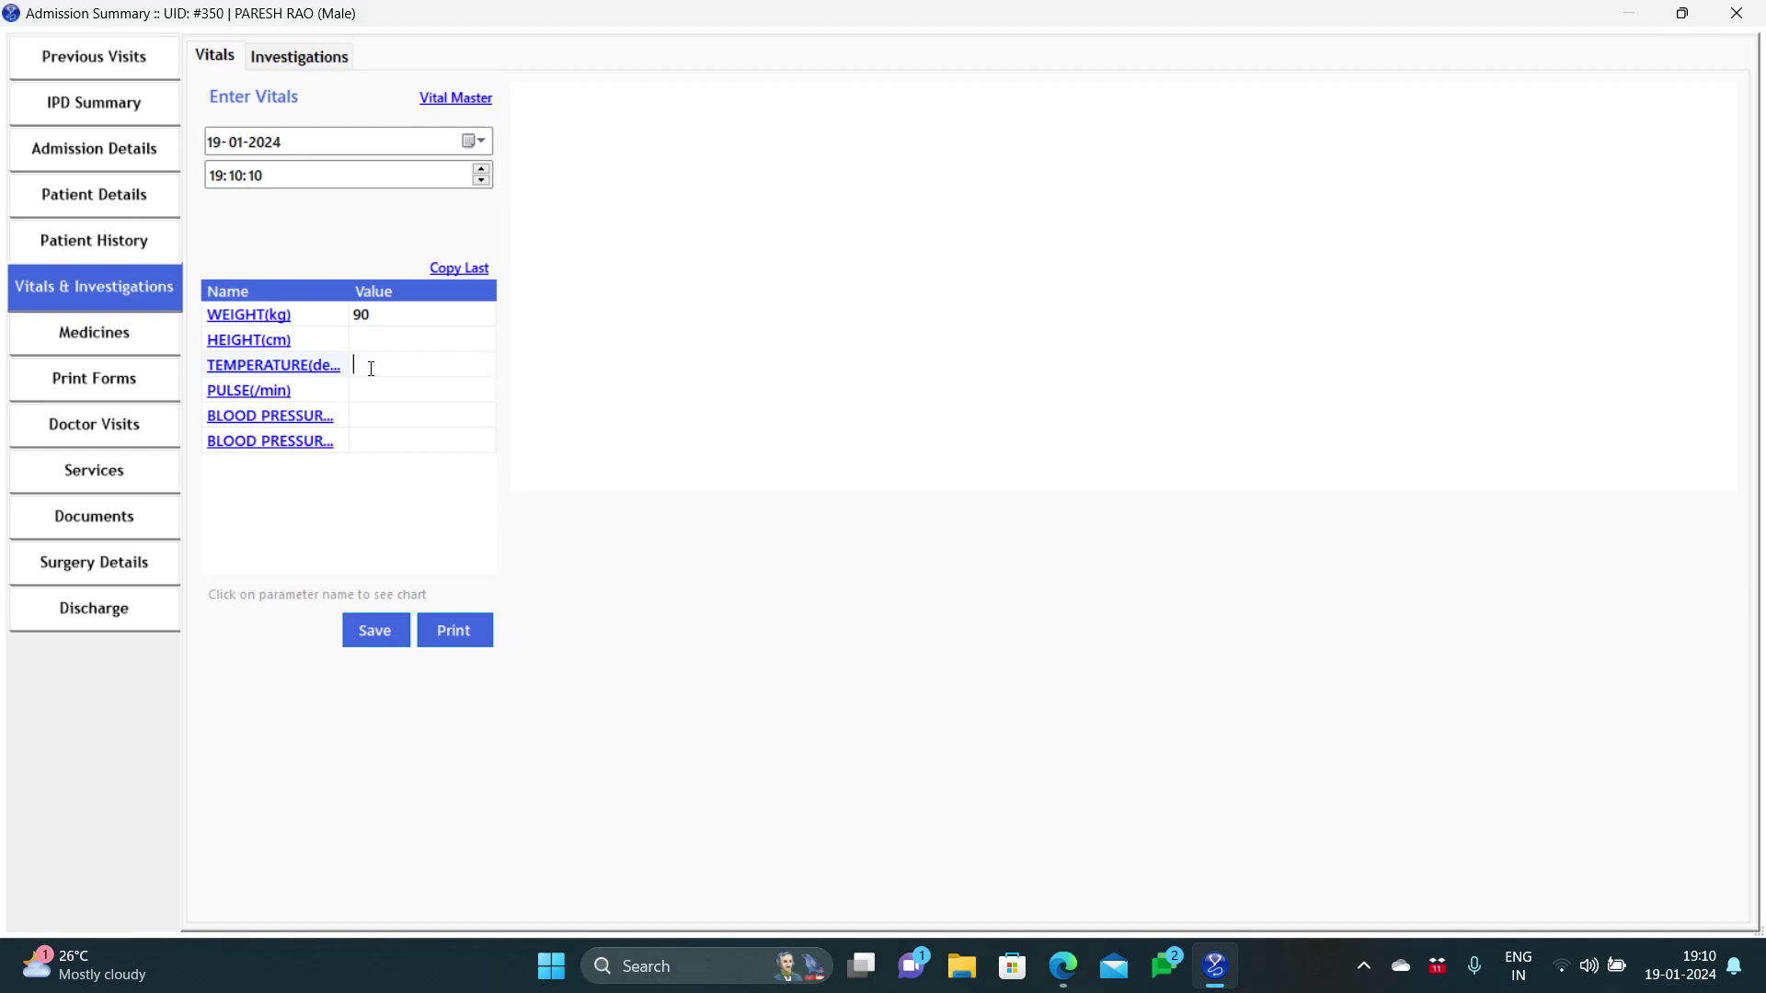
text(97)
click(375, 622)
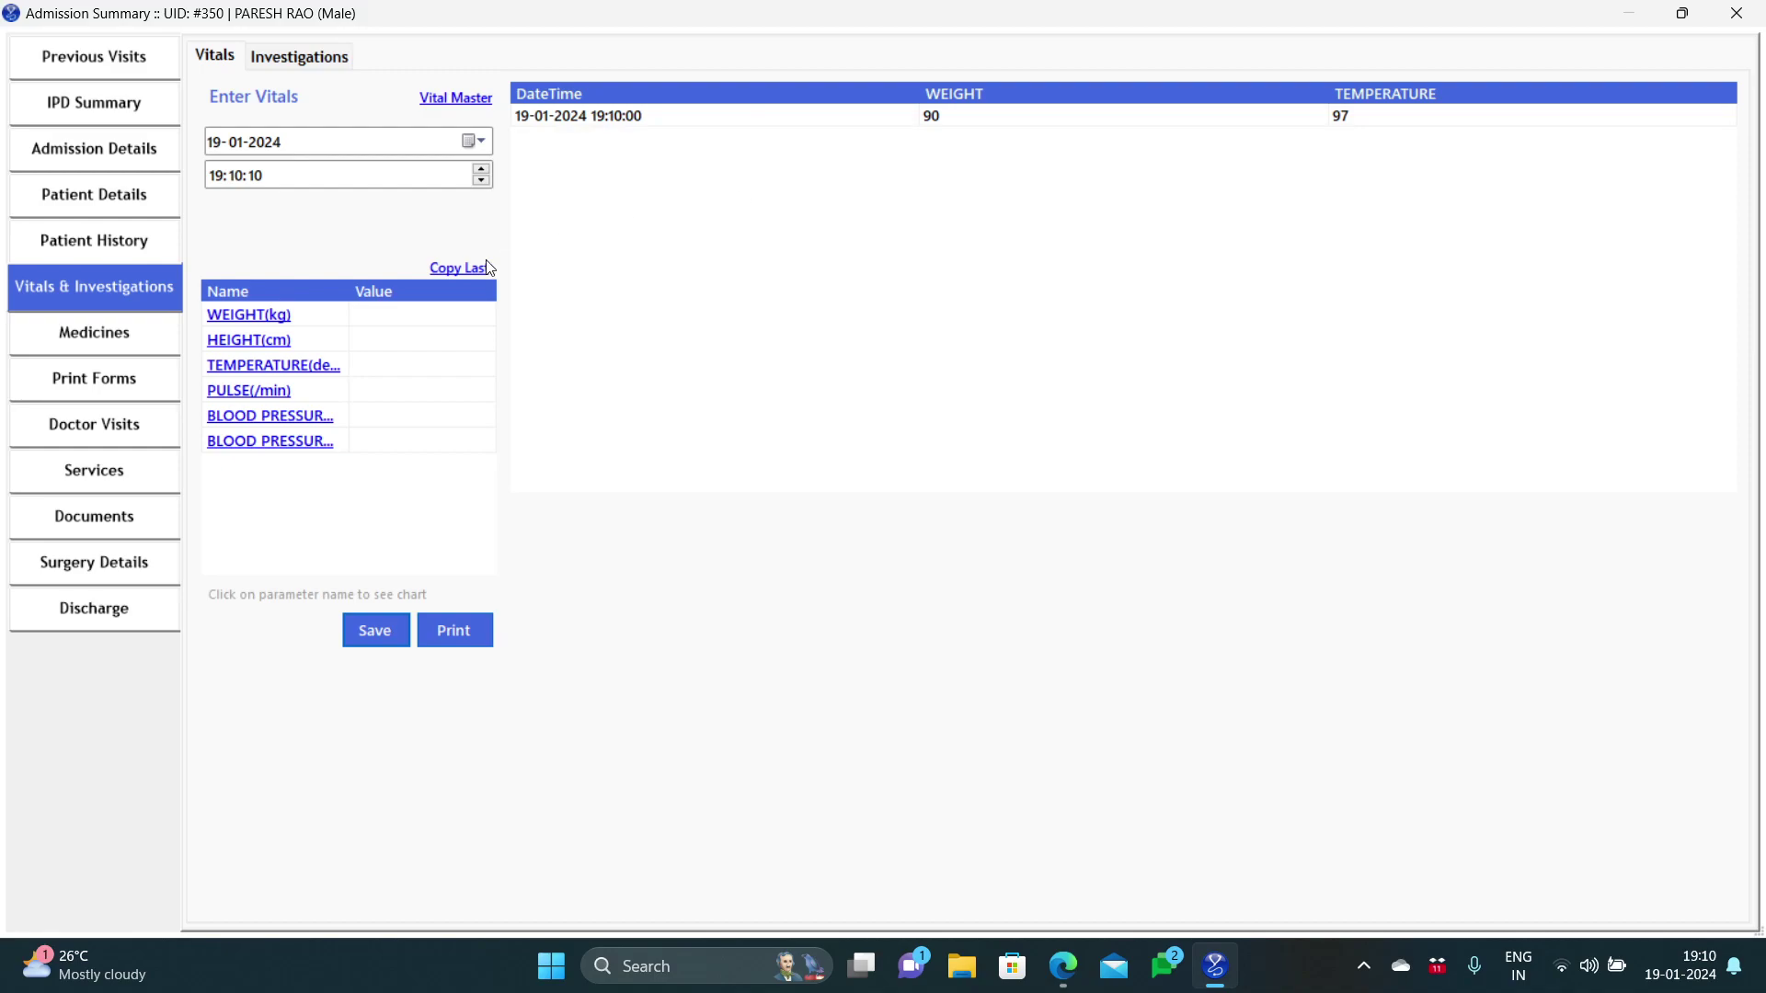
click(154, 351)
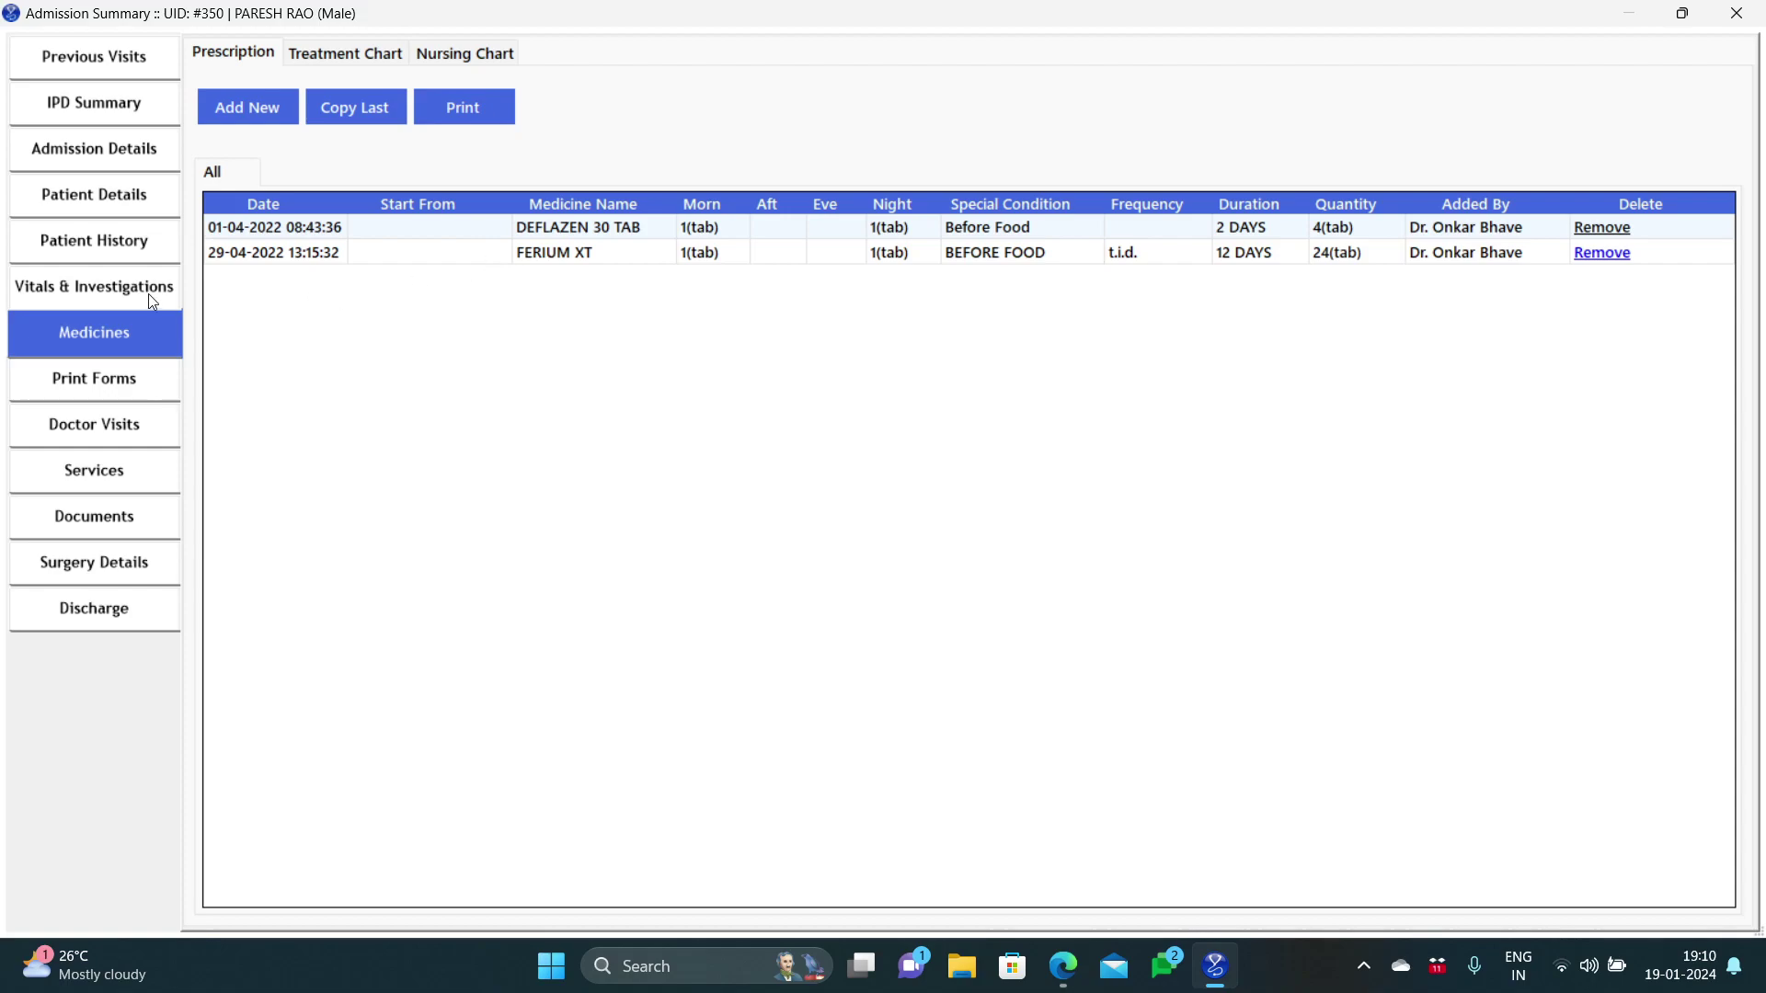
click(128, 243)
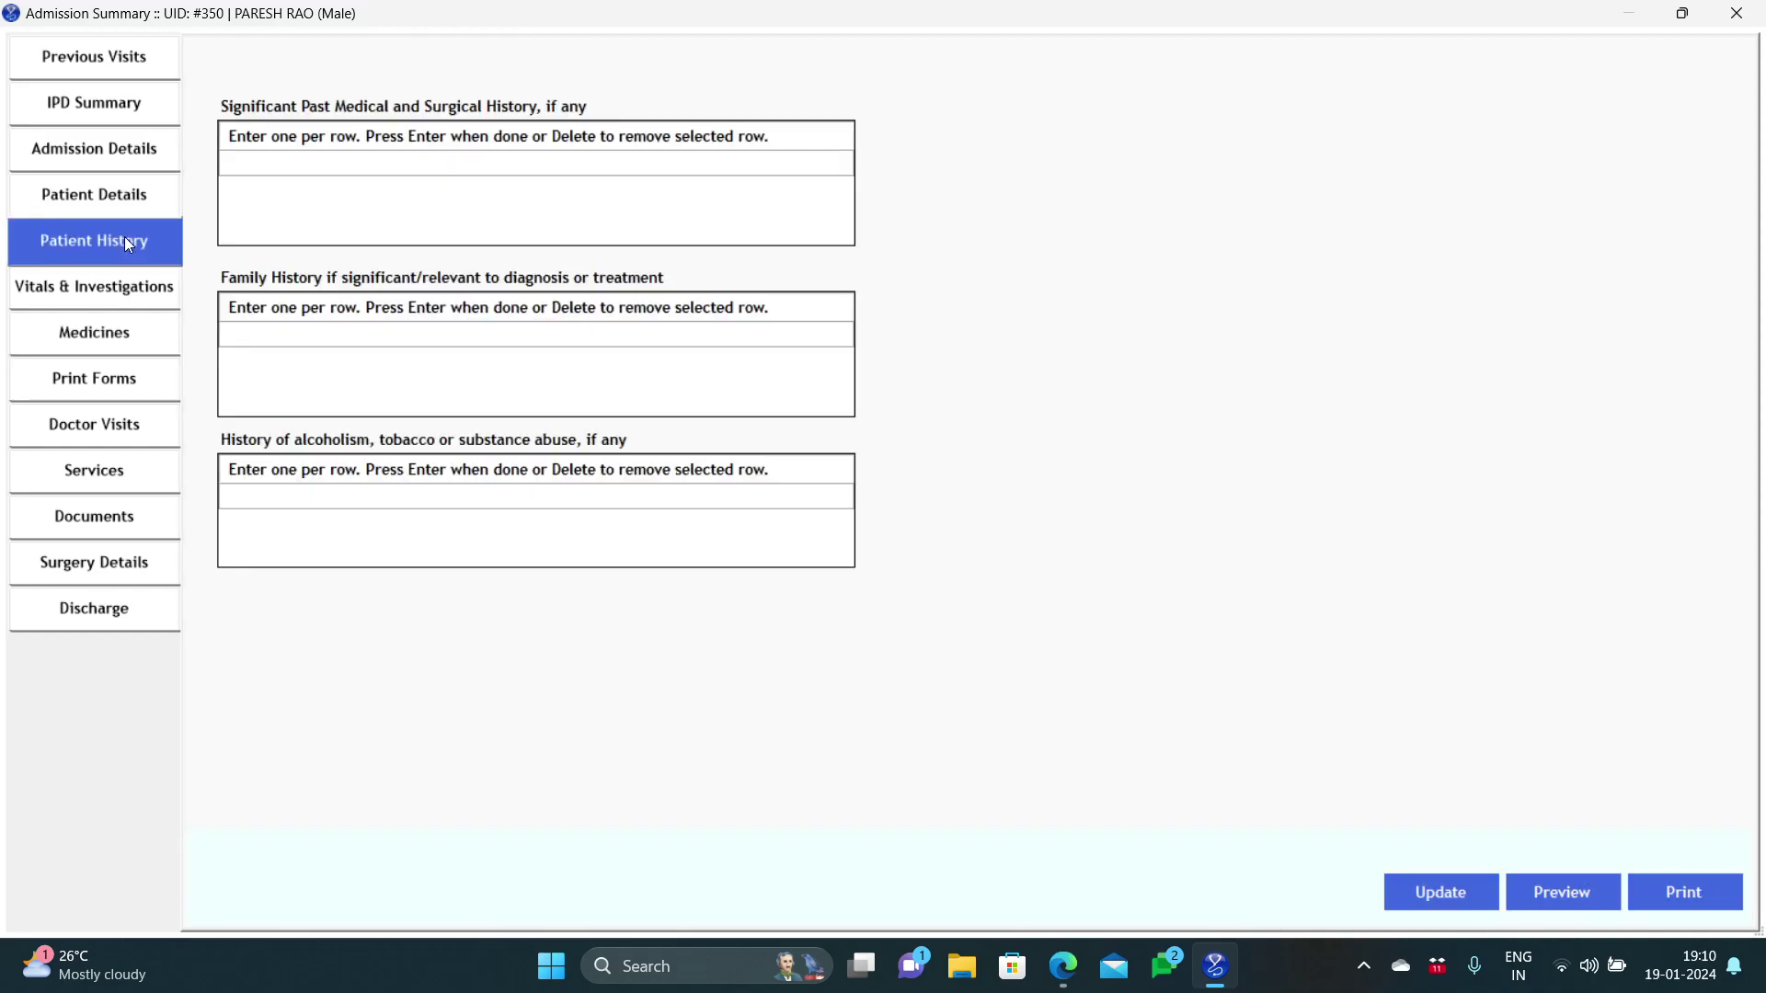
click(131, 195)
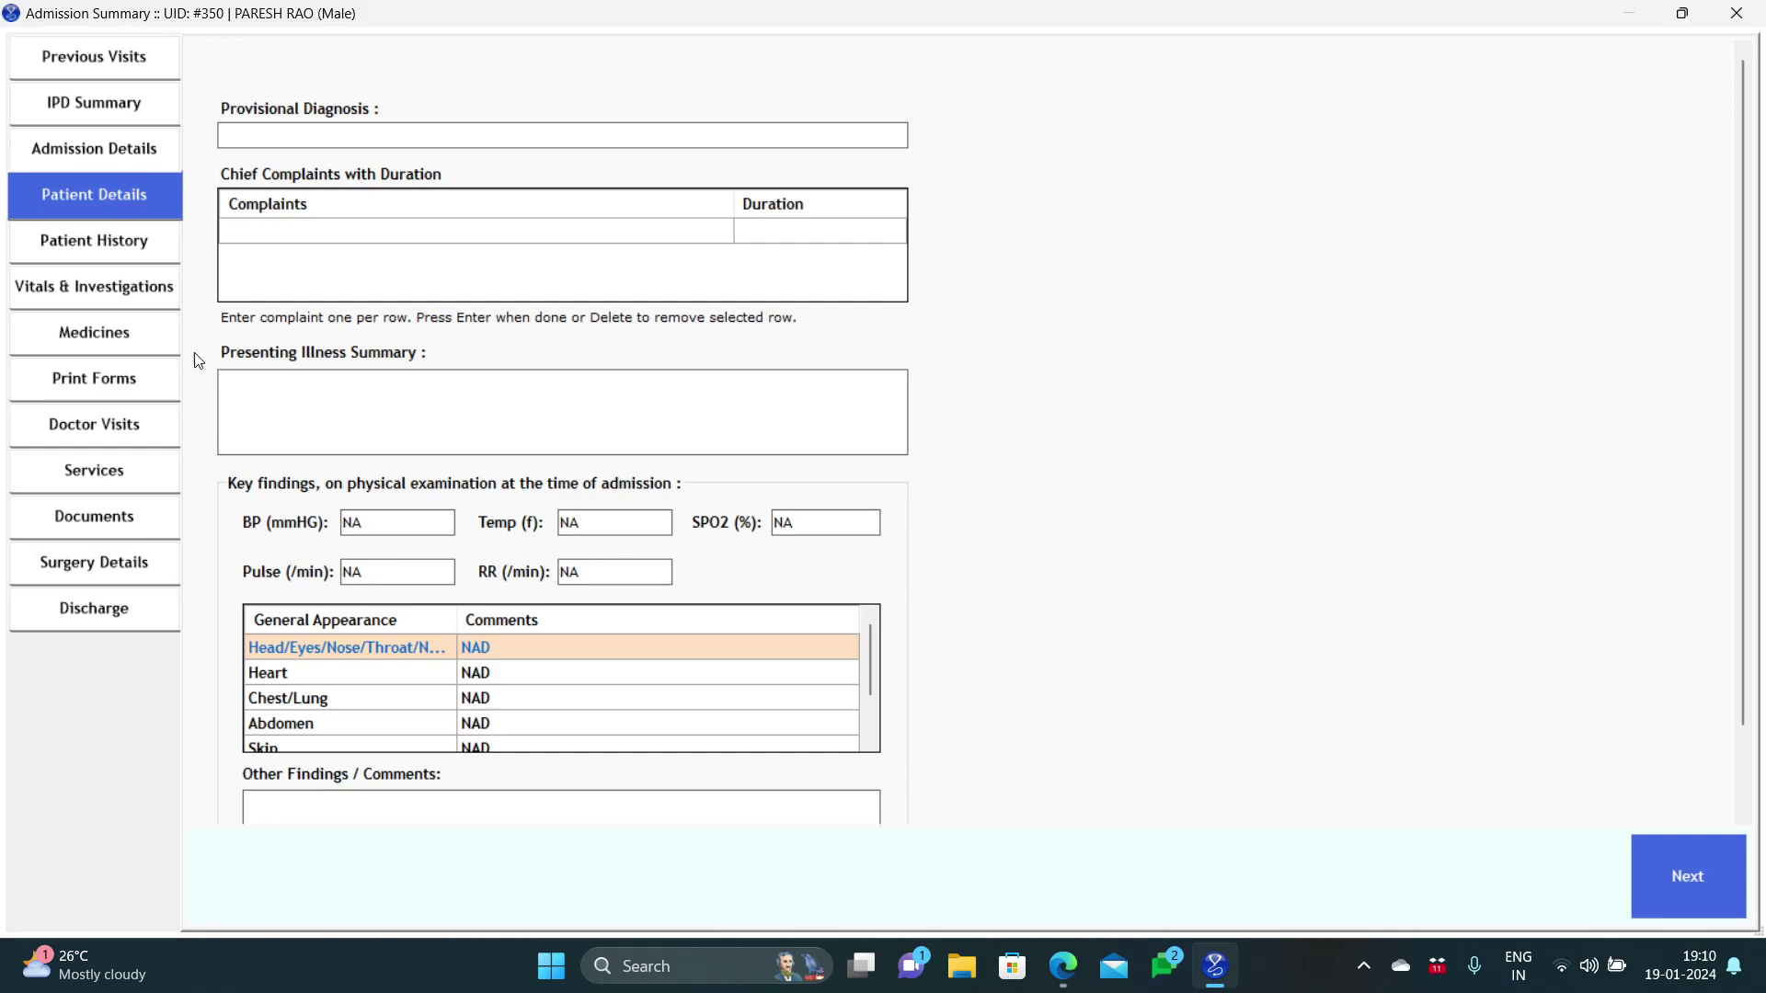
click(160, 301)
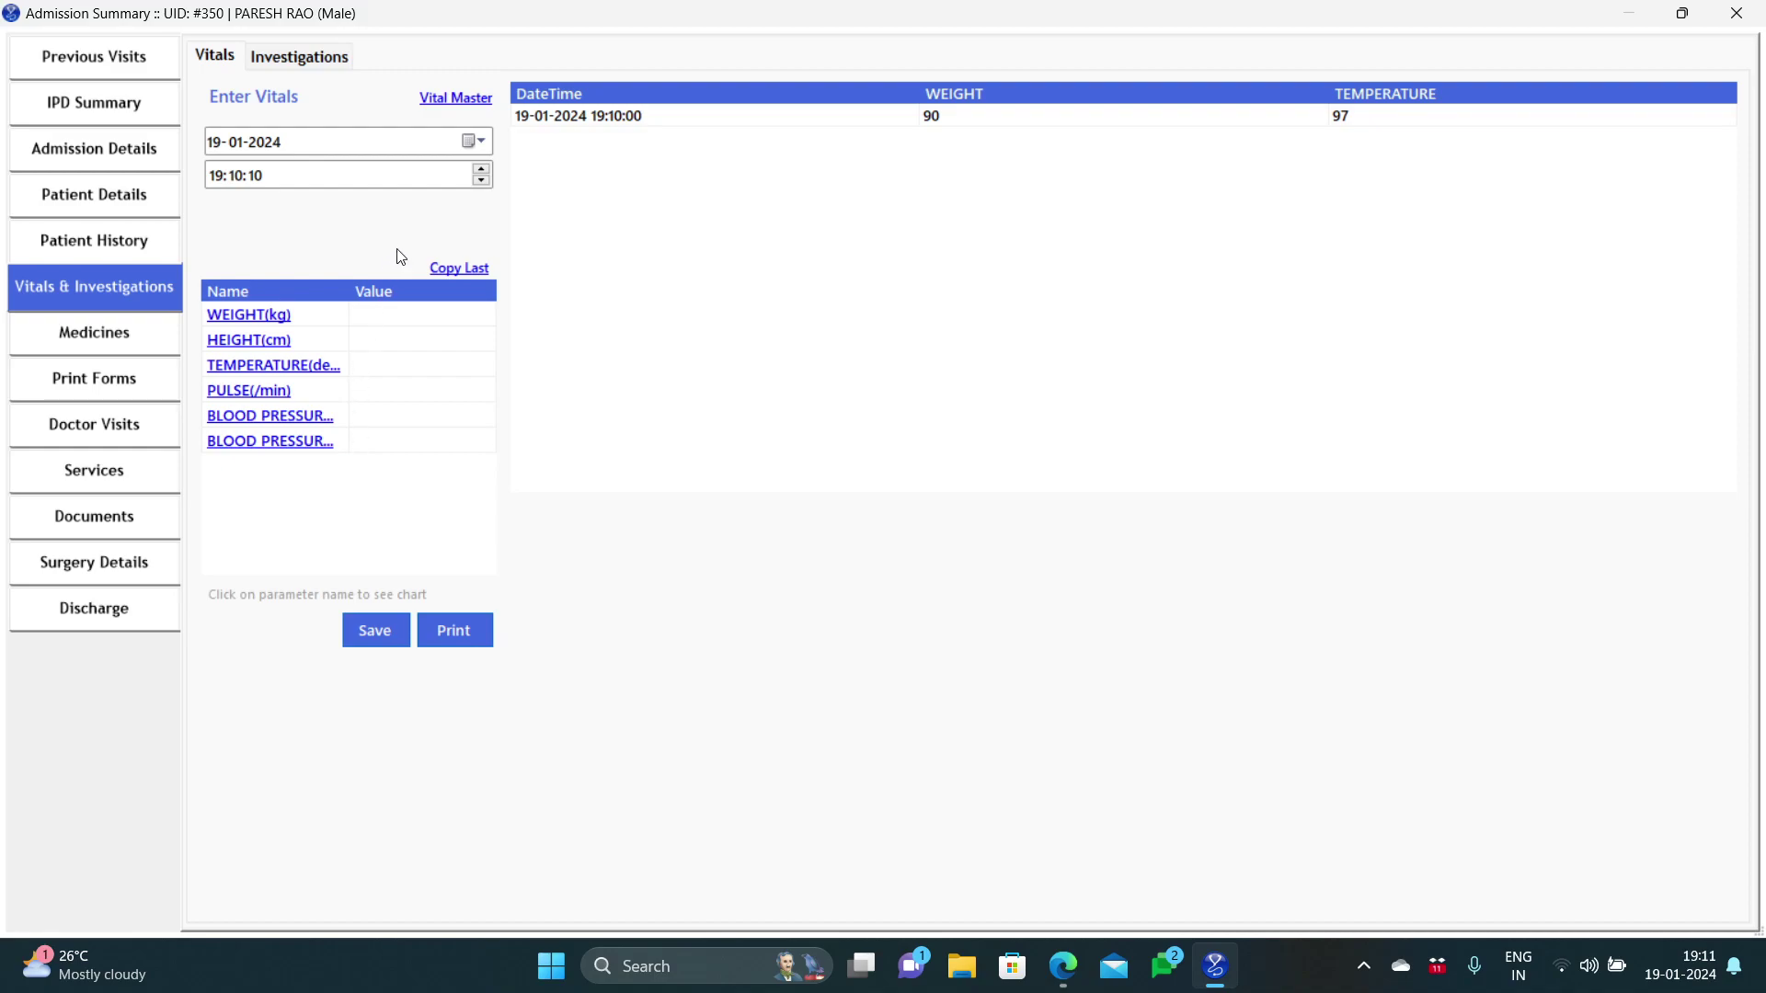
Step: Switch to the Investigations tab and tick Creatinine and Uric Acid M in Inv. Master
click(436, 106)
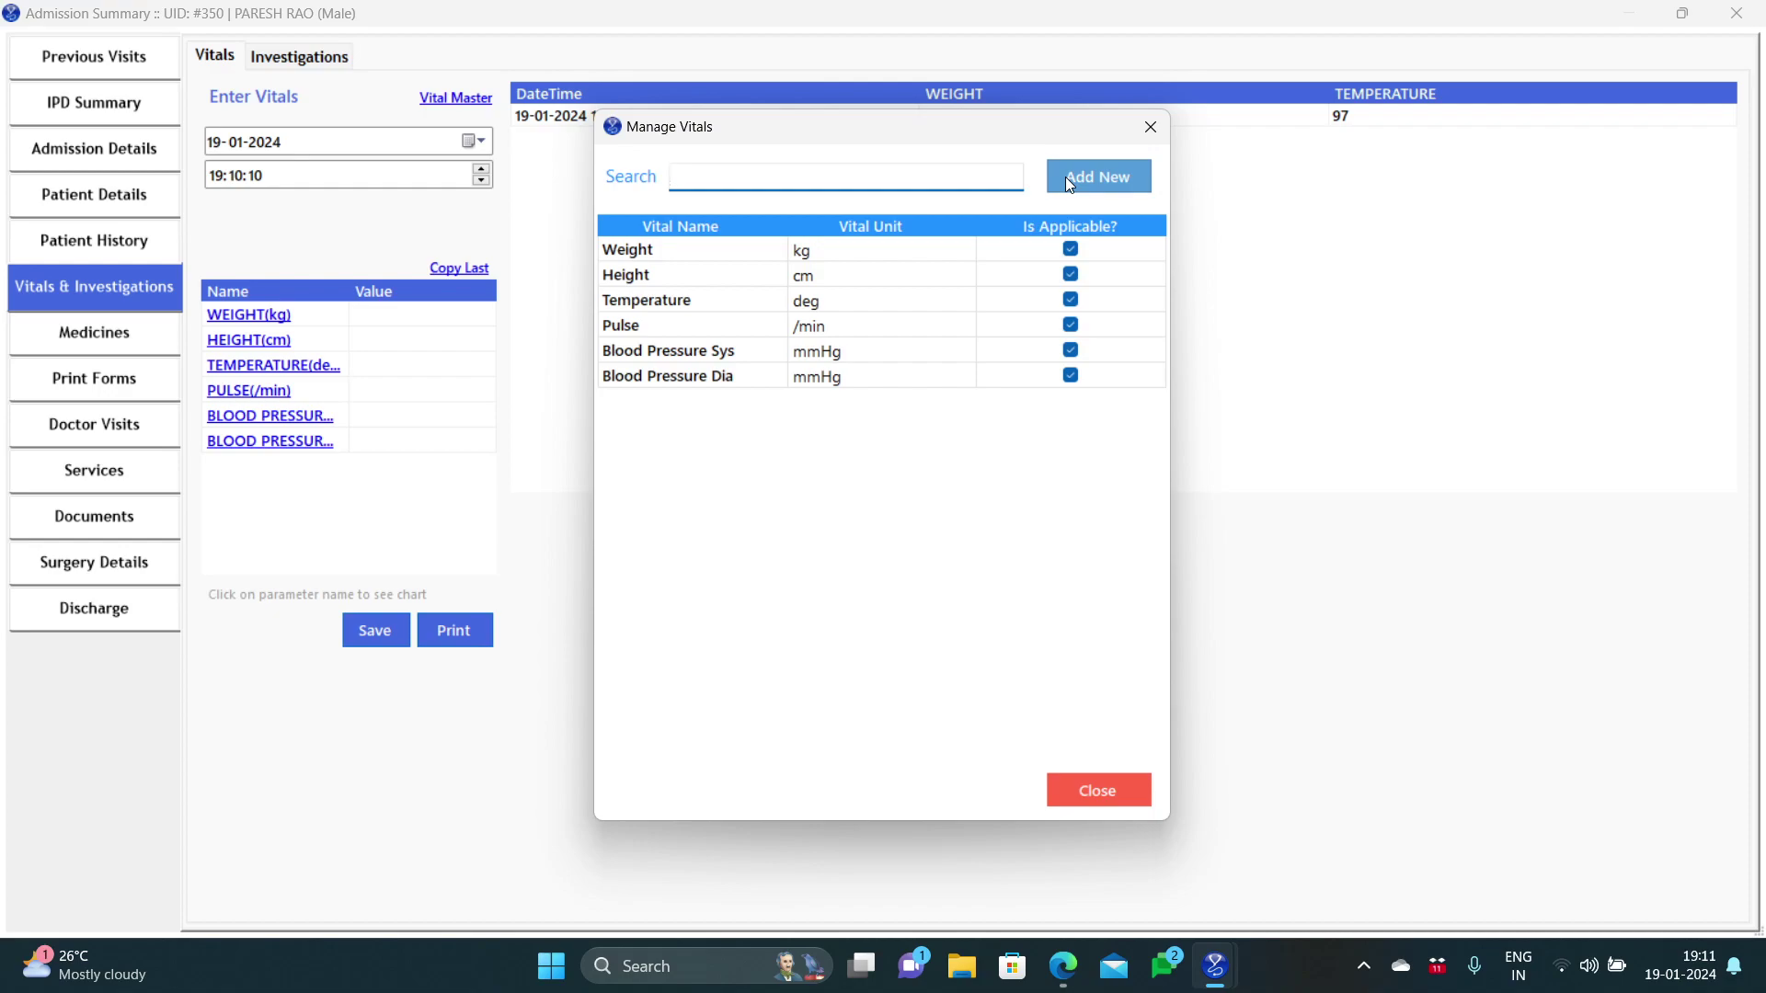
click(1149, 126)
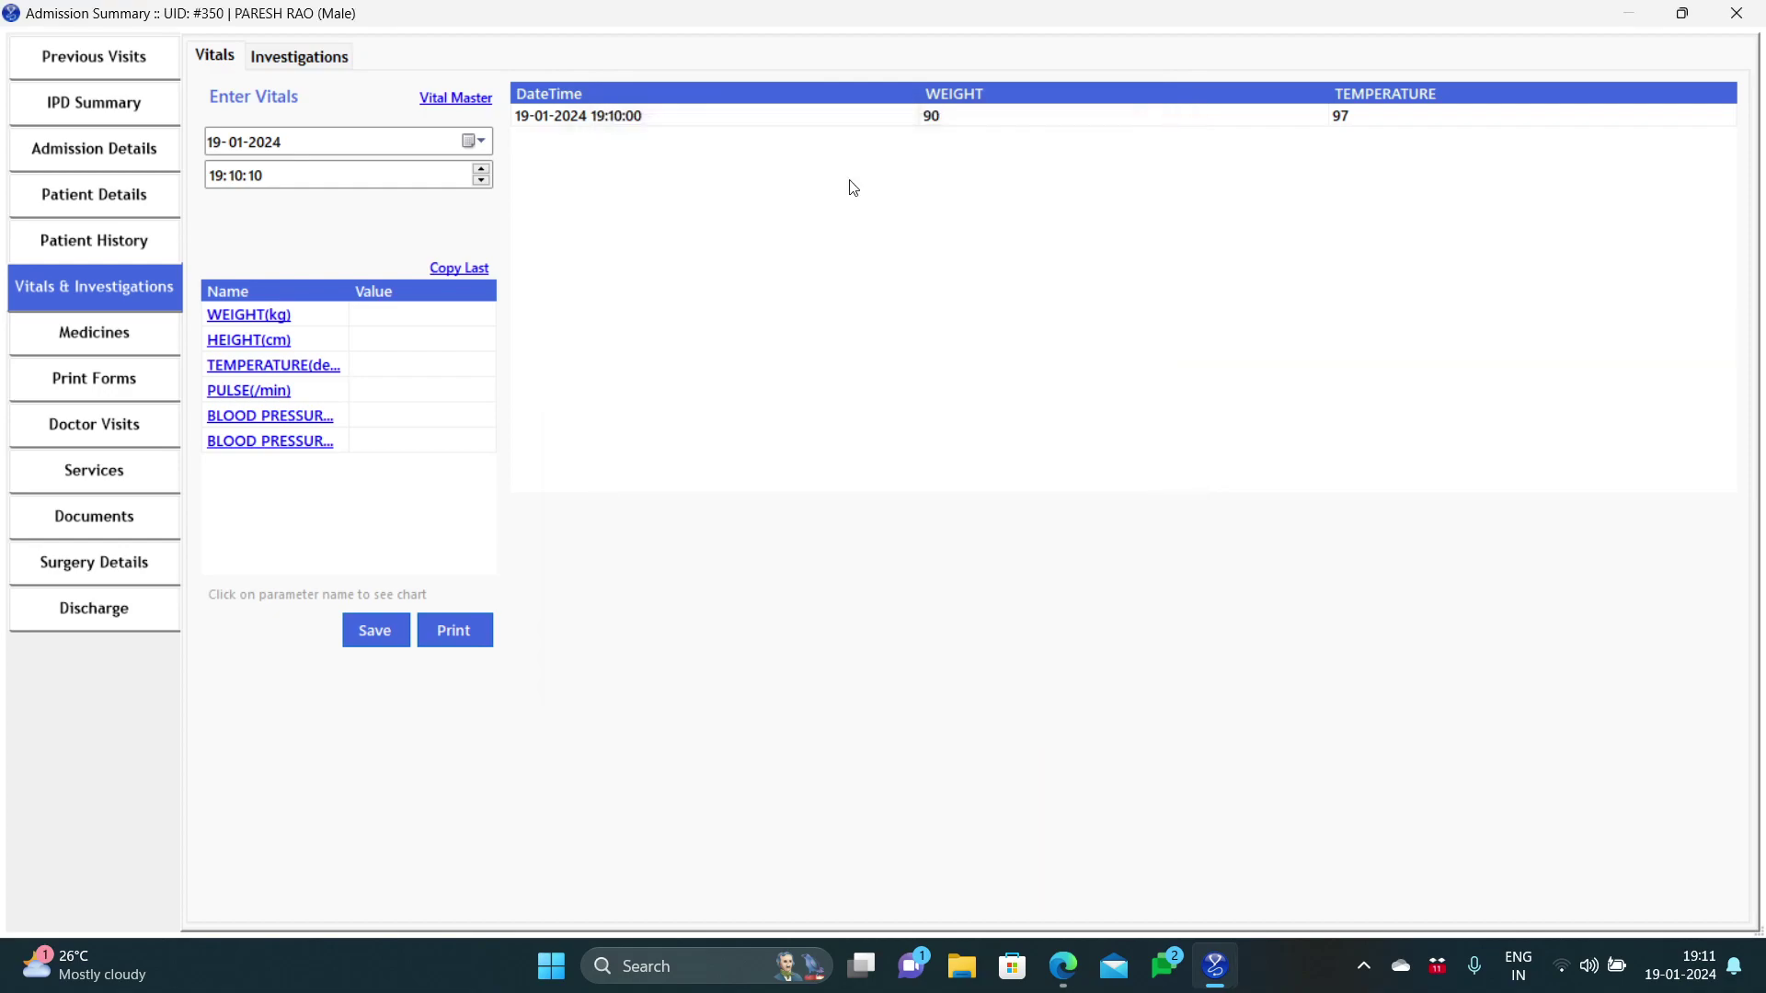
click(336, 61)
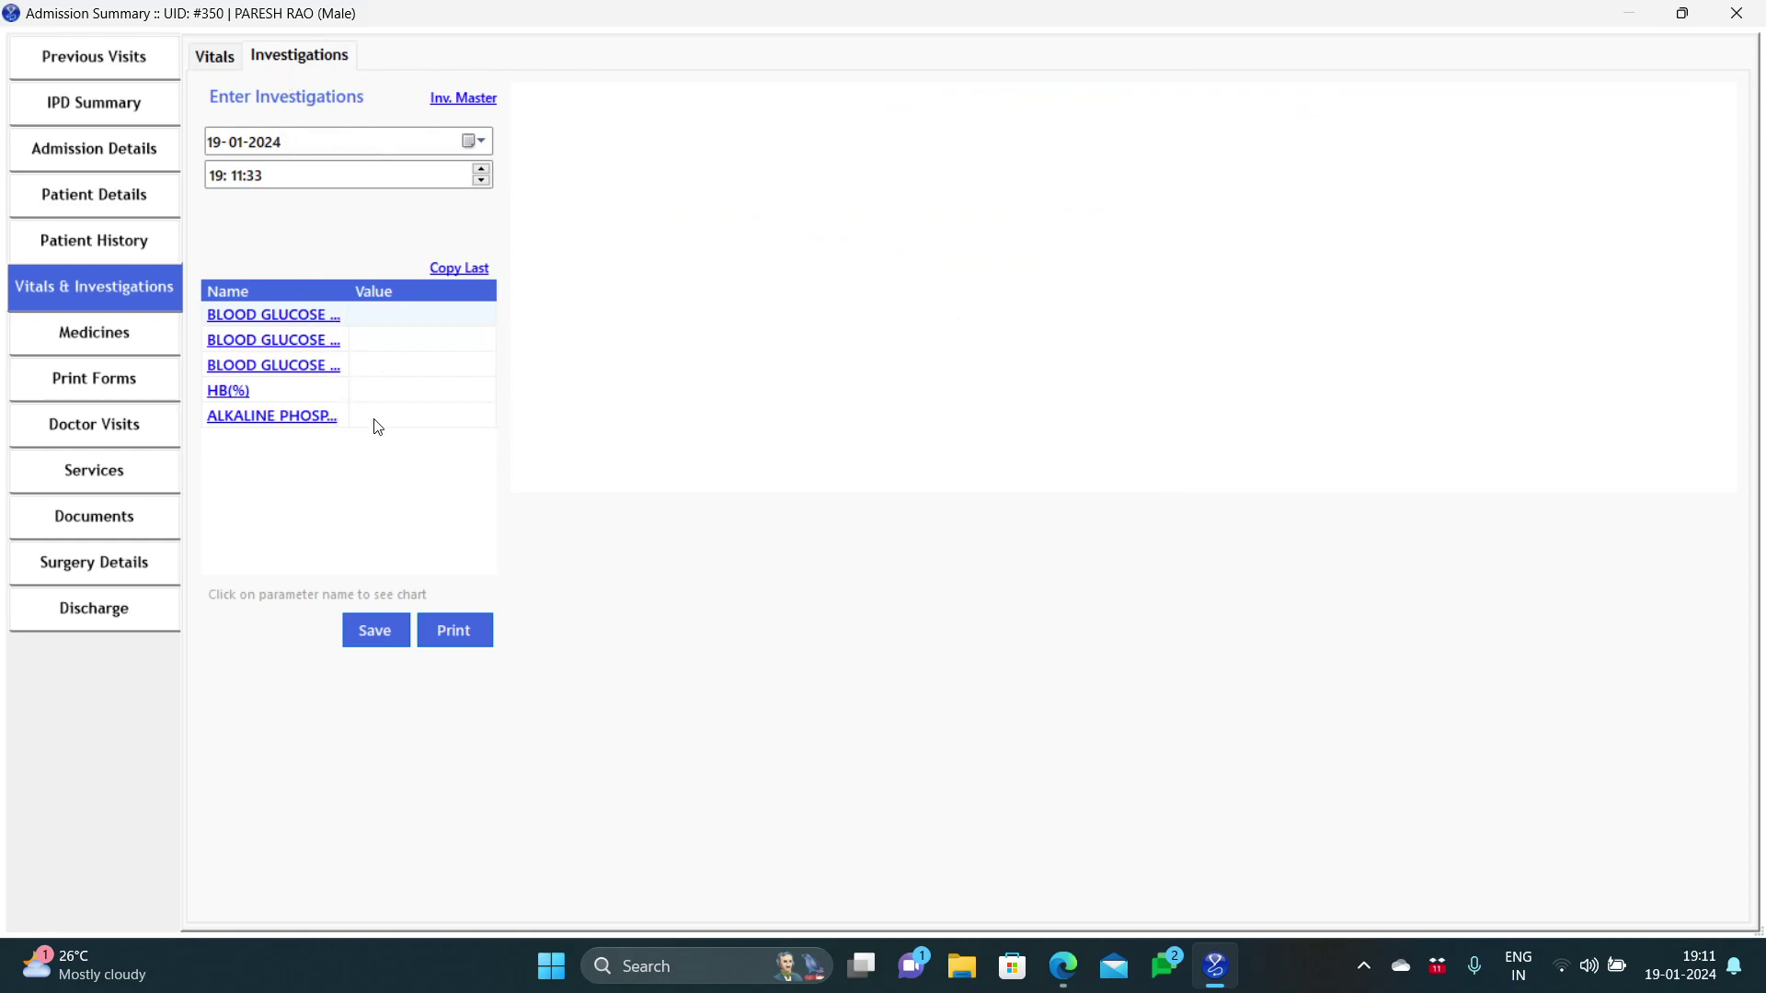
click(447, 101)
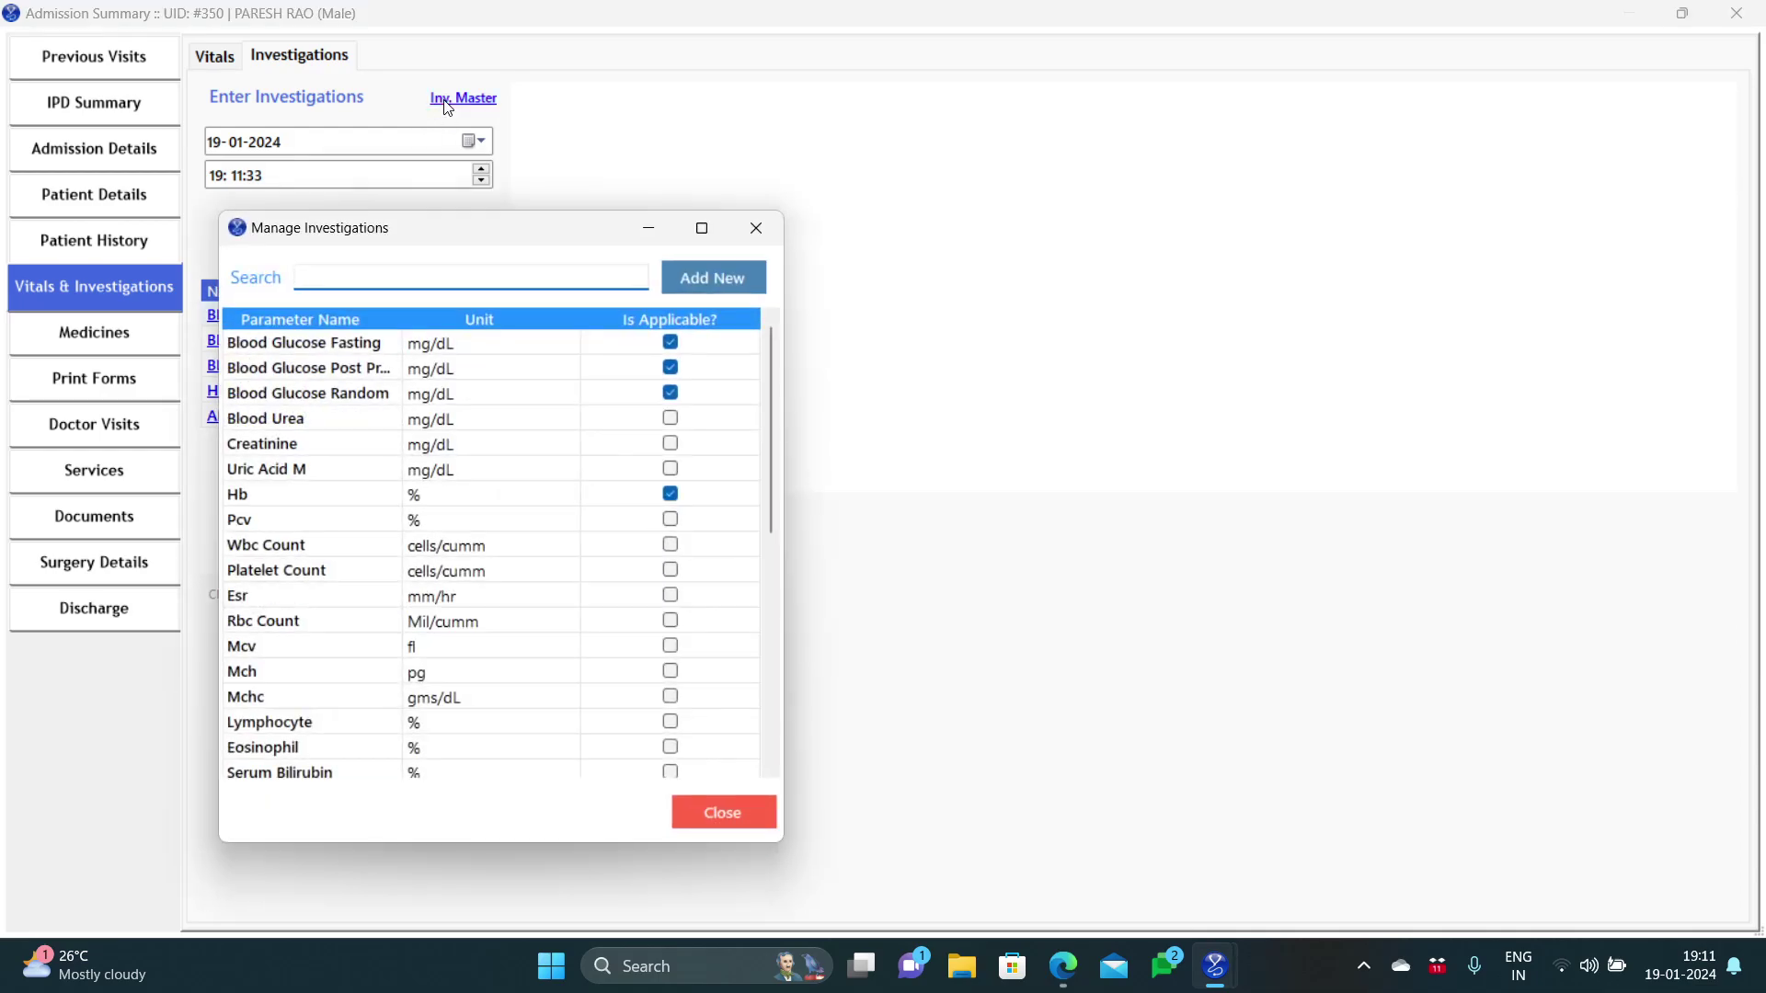
click(673, 449)
click(672, 447)
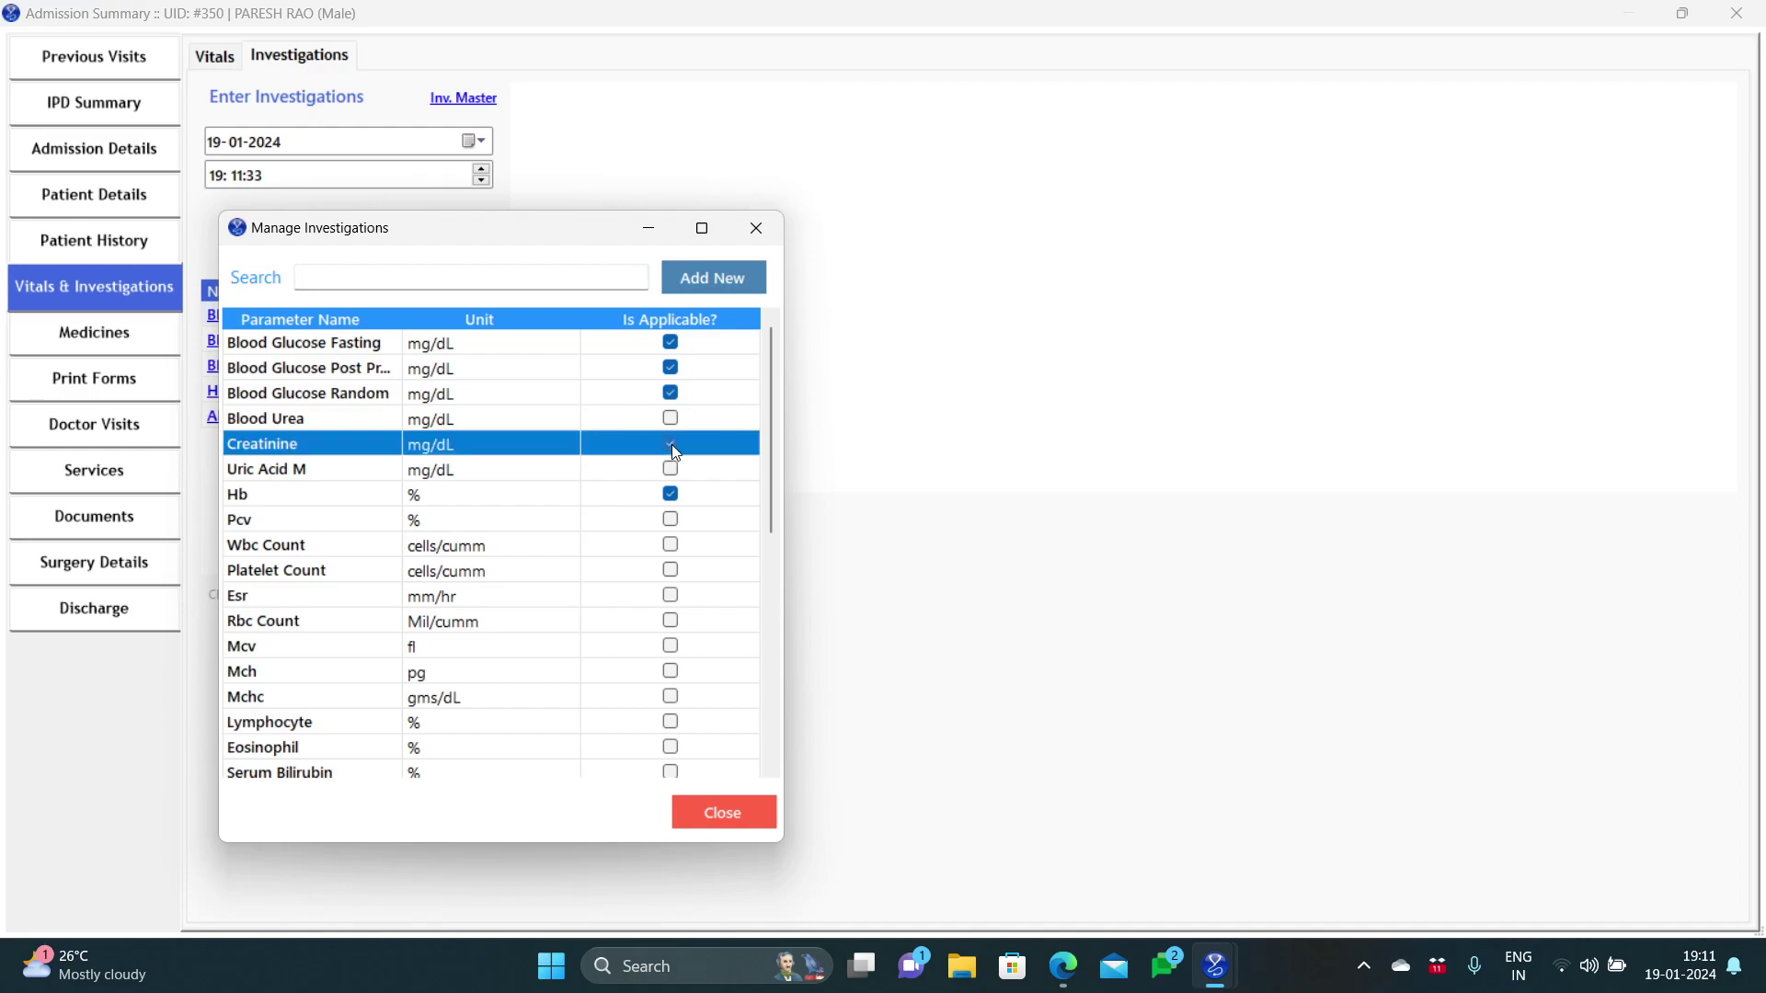
click(675, 471)
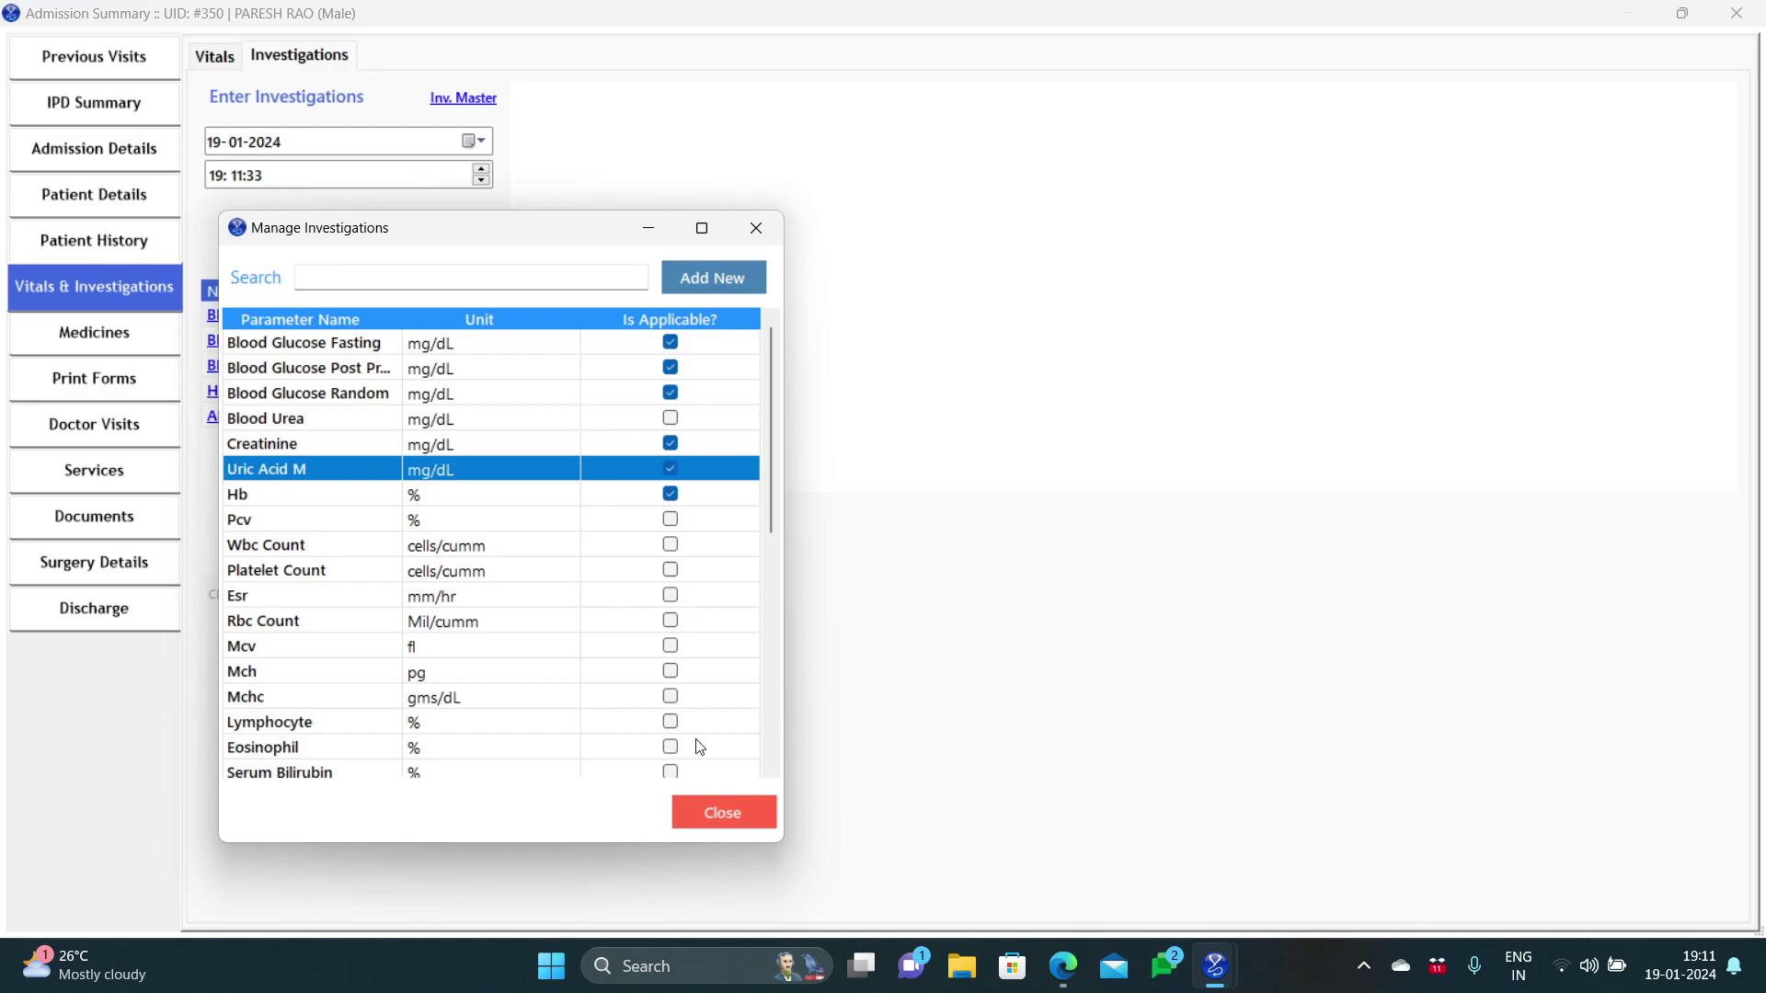
click(697, 797)
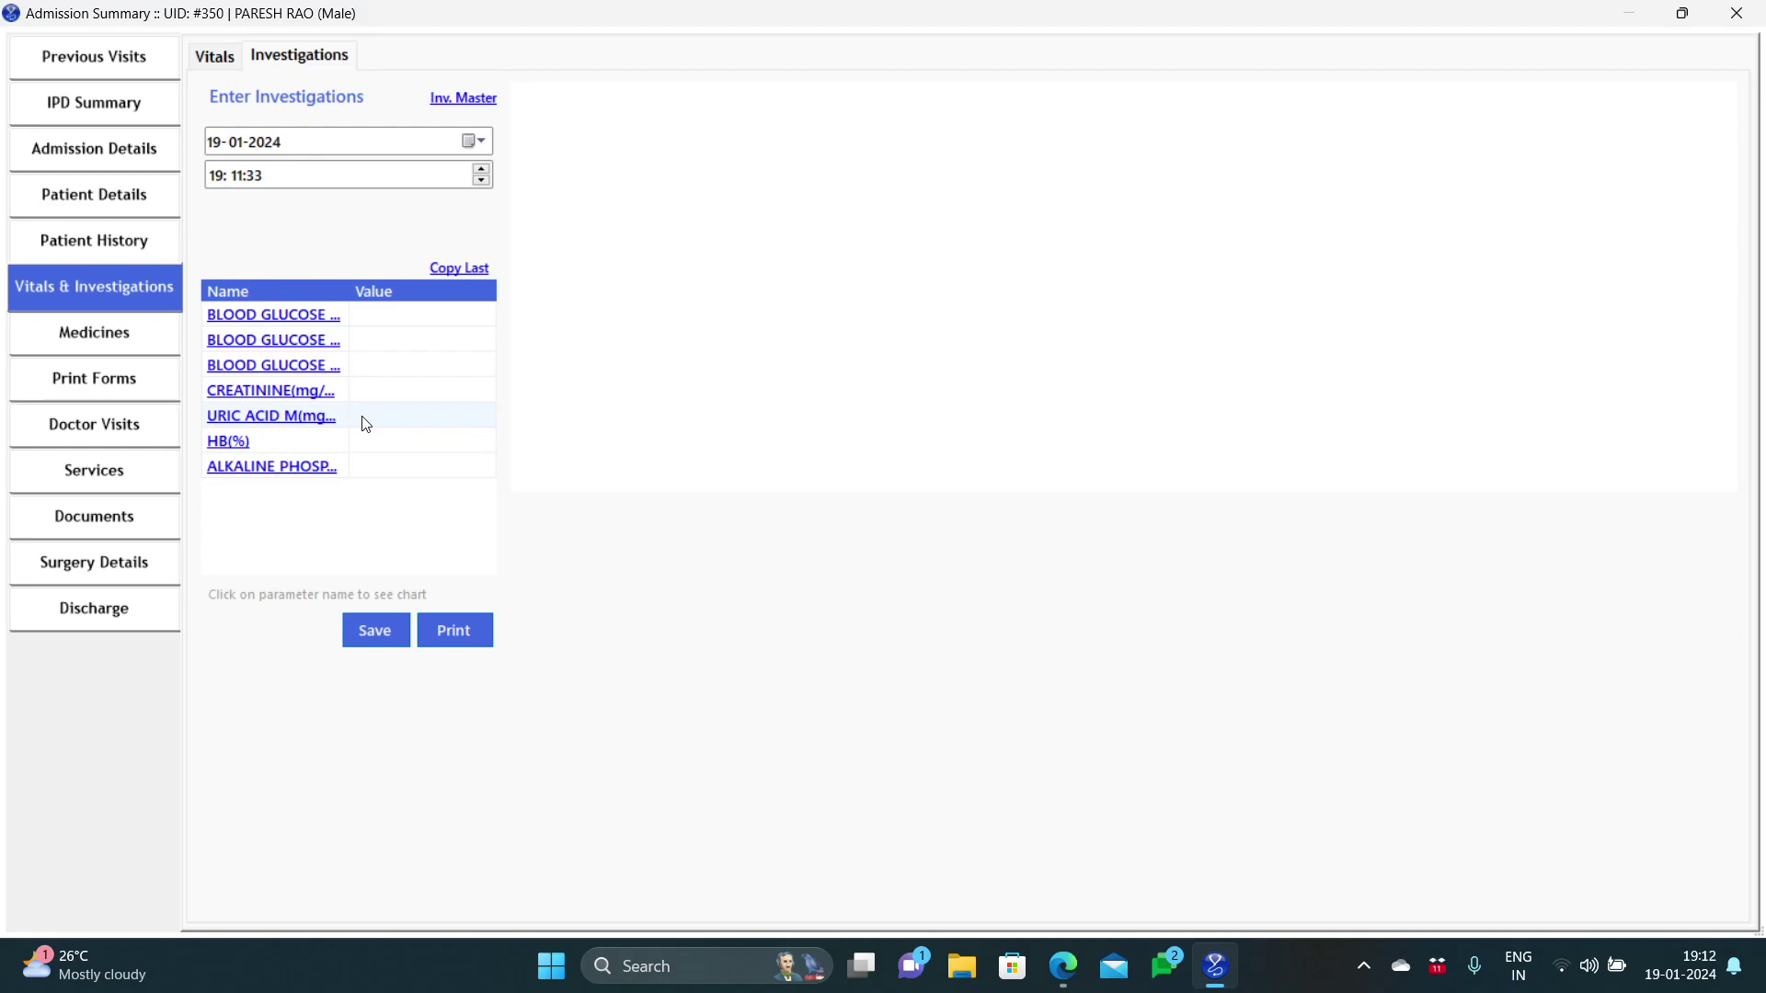
Step: Pick 18 January 2024 as the investigations entry date
click(475, 141)
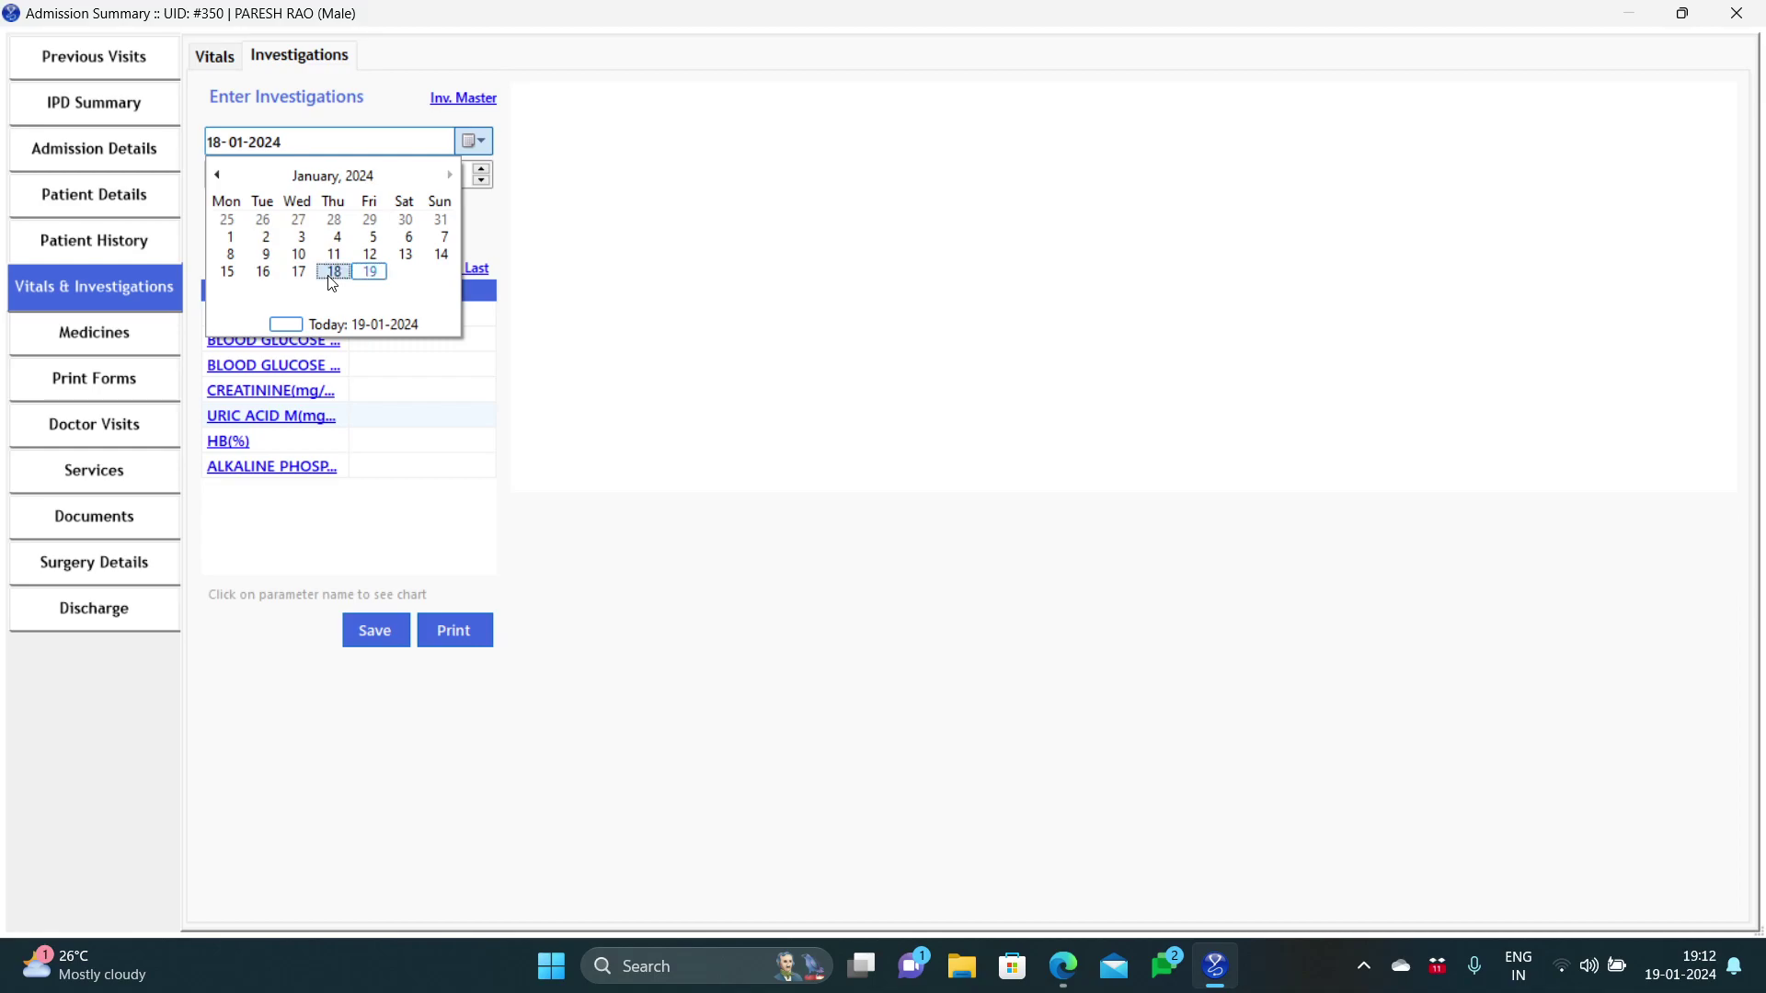
click(332, 272)
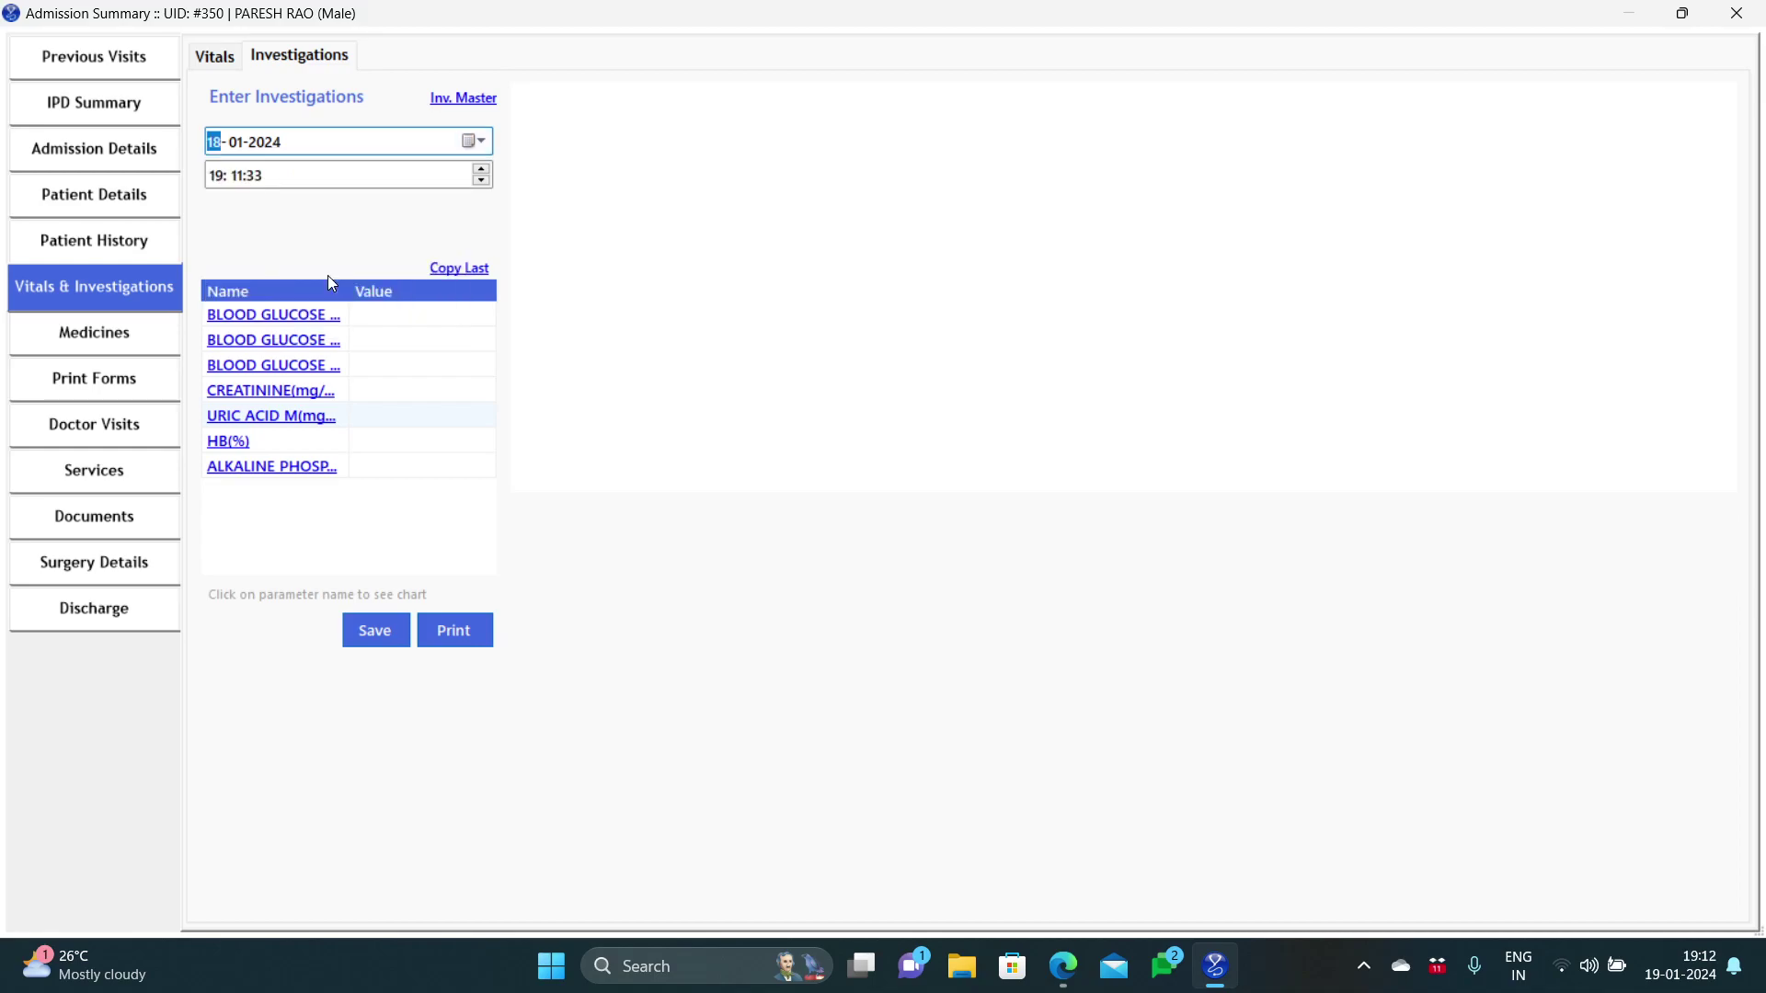
click(379, 316)
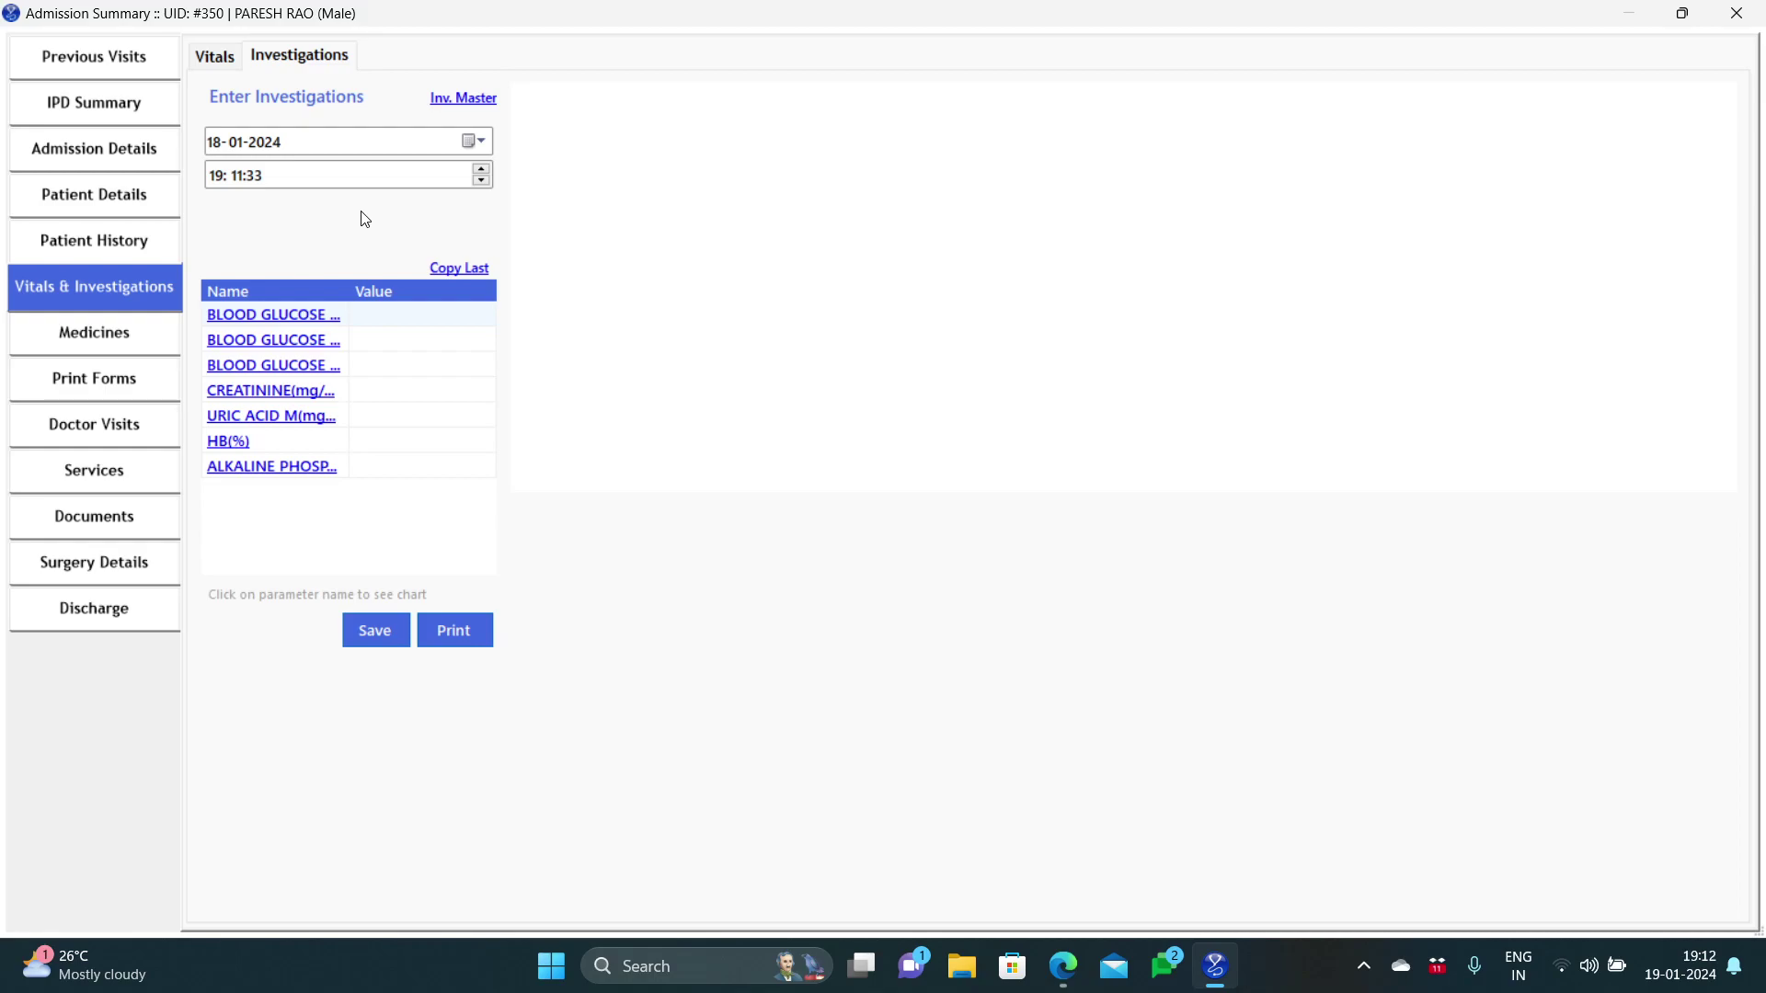
Step: Start a new prescription with PAN 40 tablets for 3 days, quantity 3, and confirm it
click(175, 329)
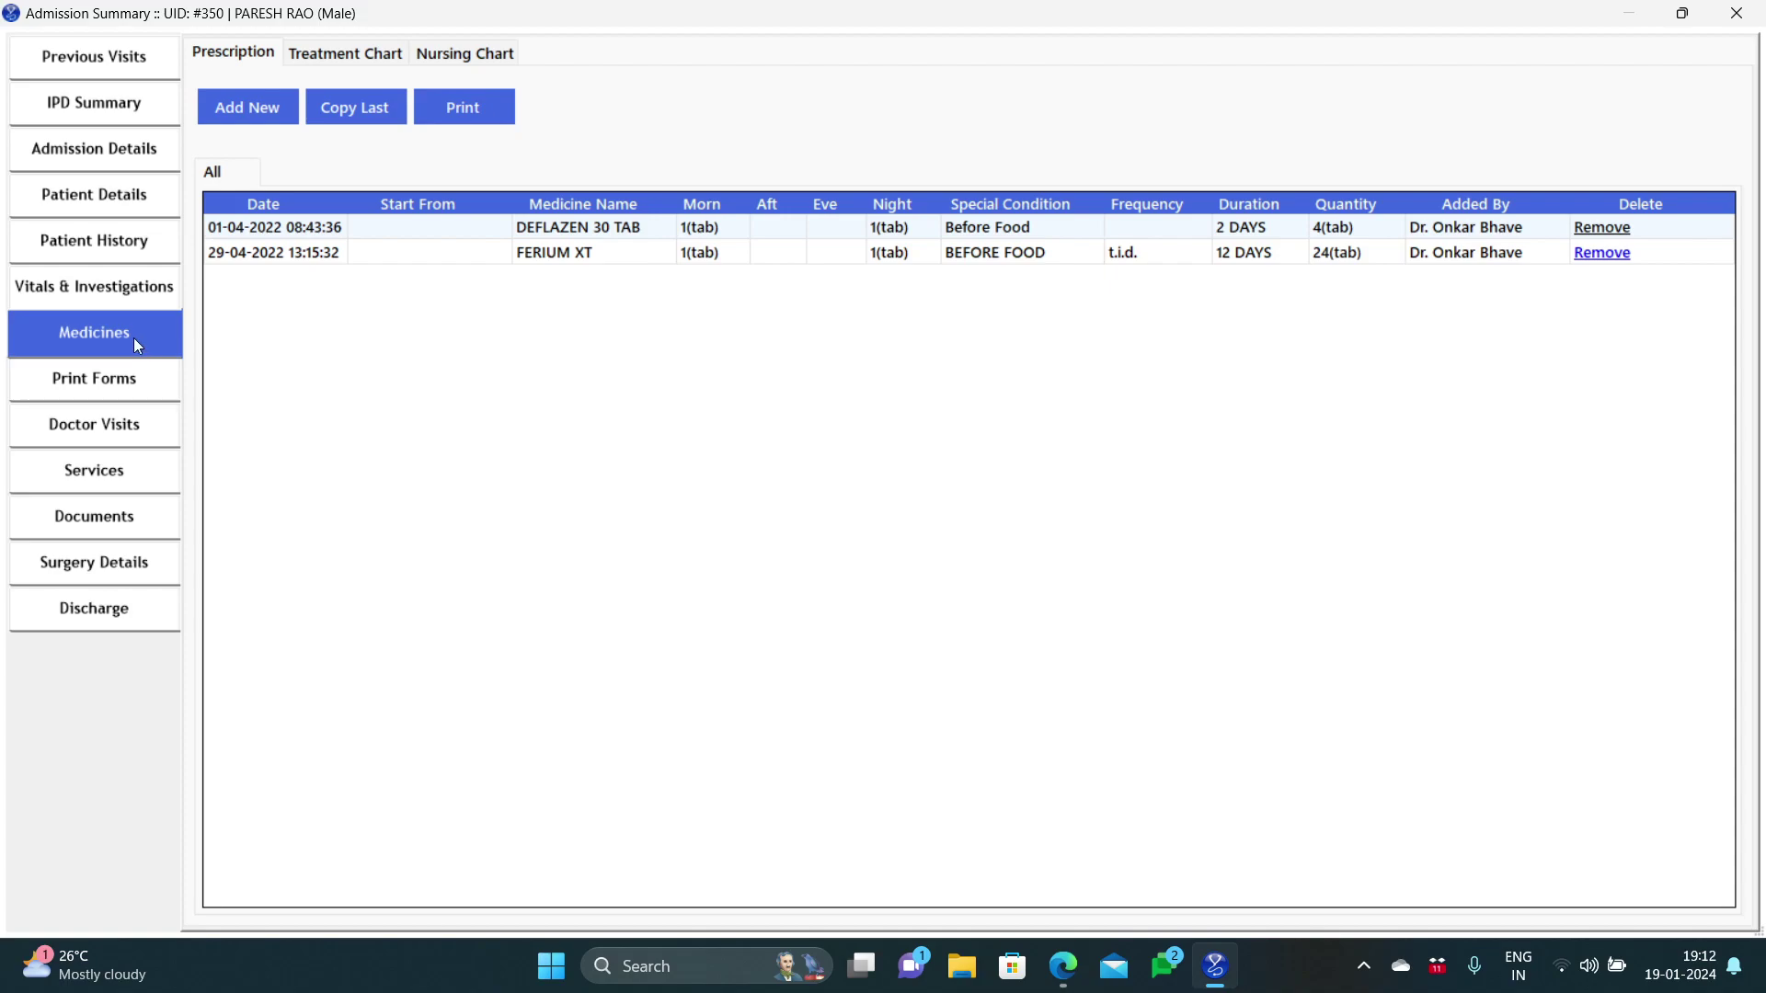
click(255, 114)
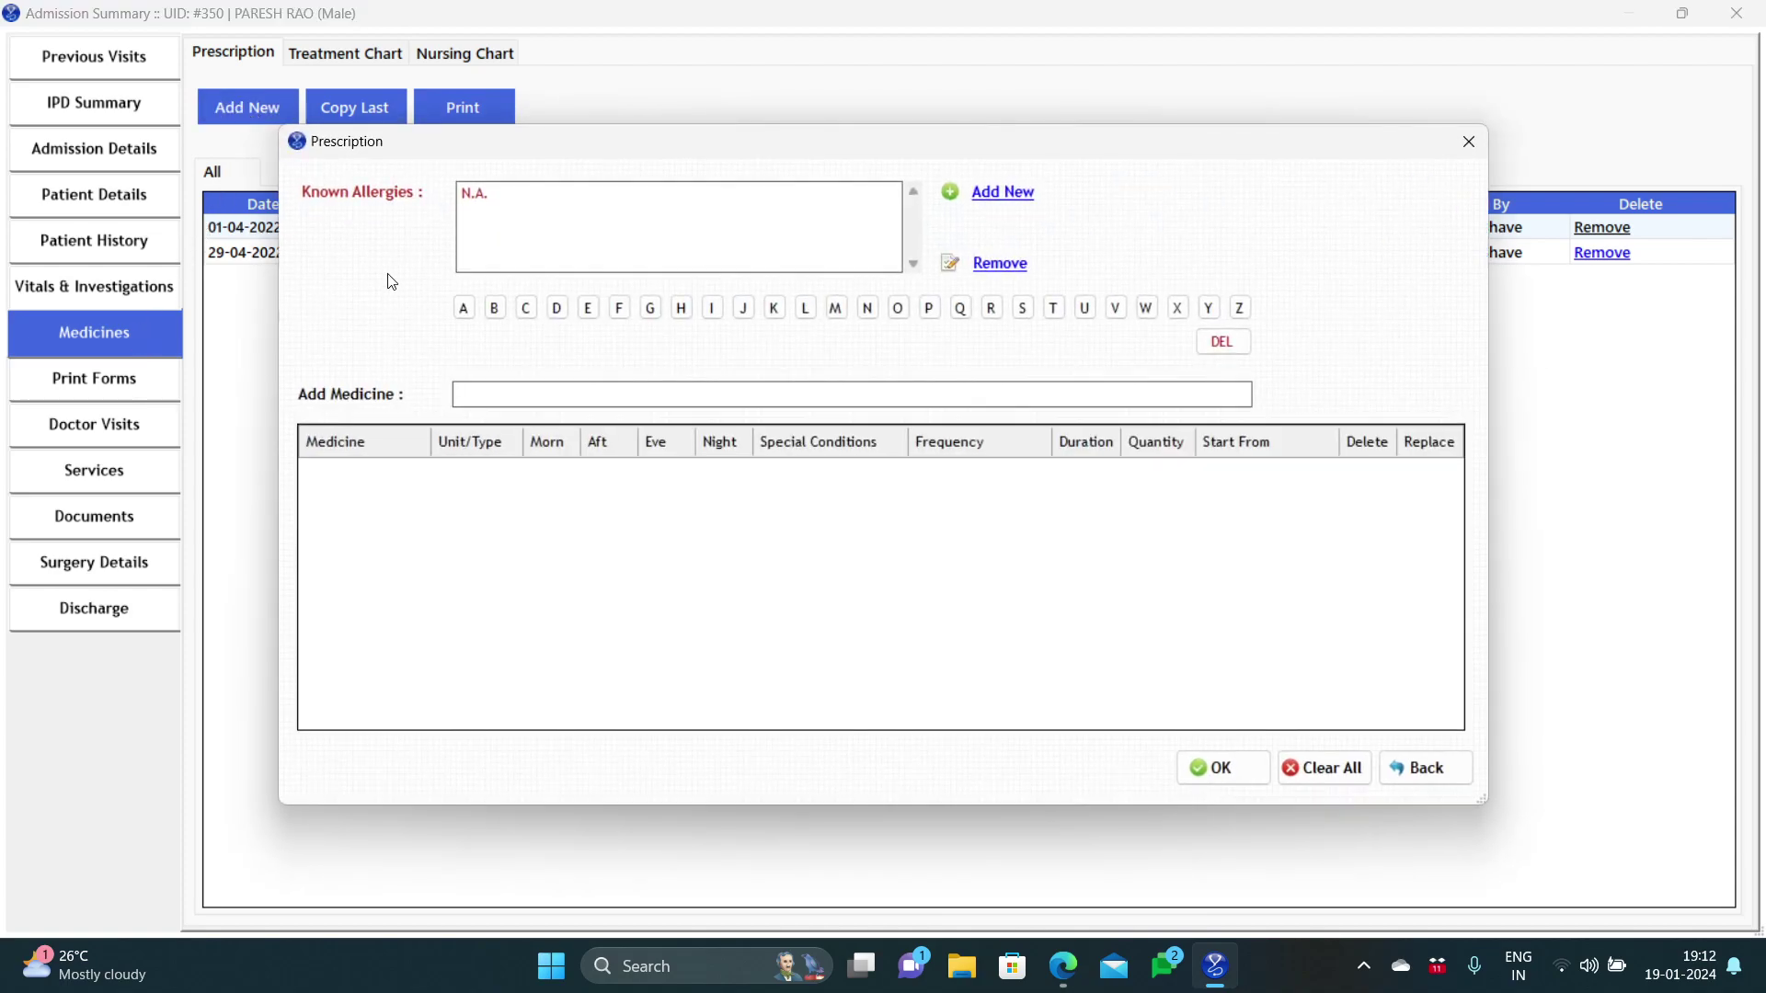
text(A)
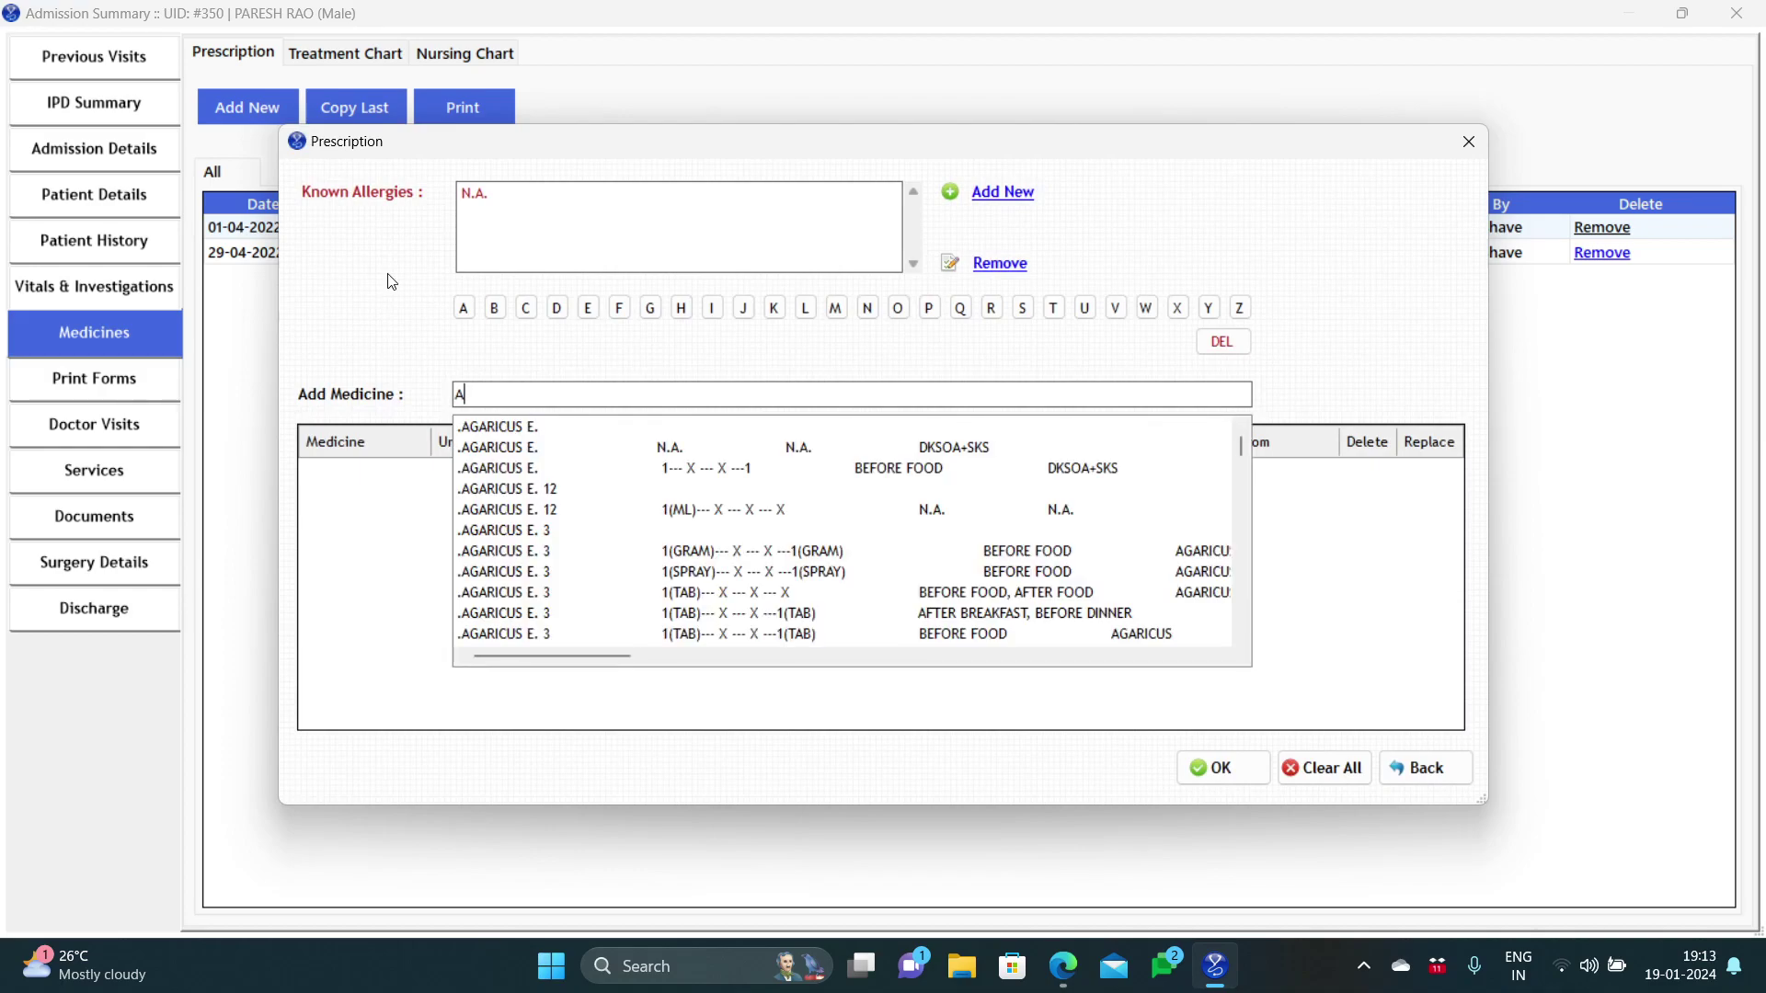
key(BackSpace)
text(Pan)
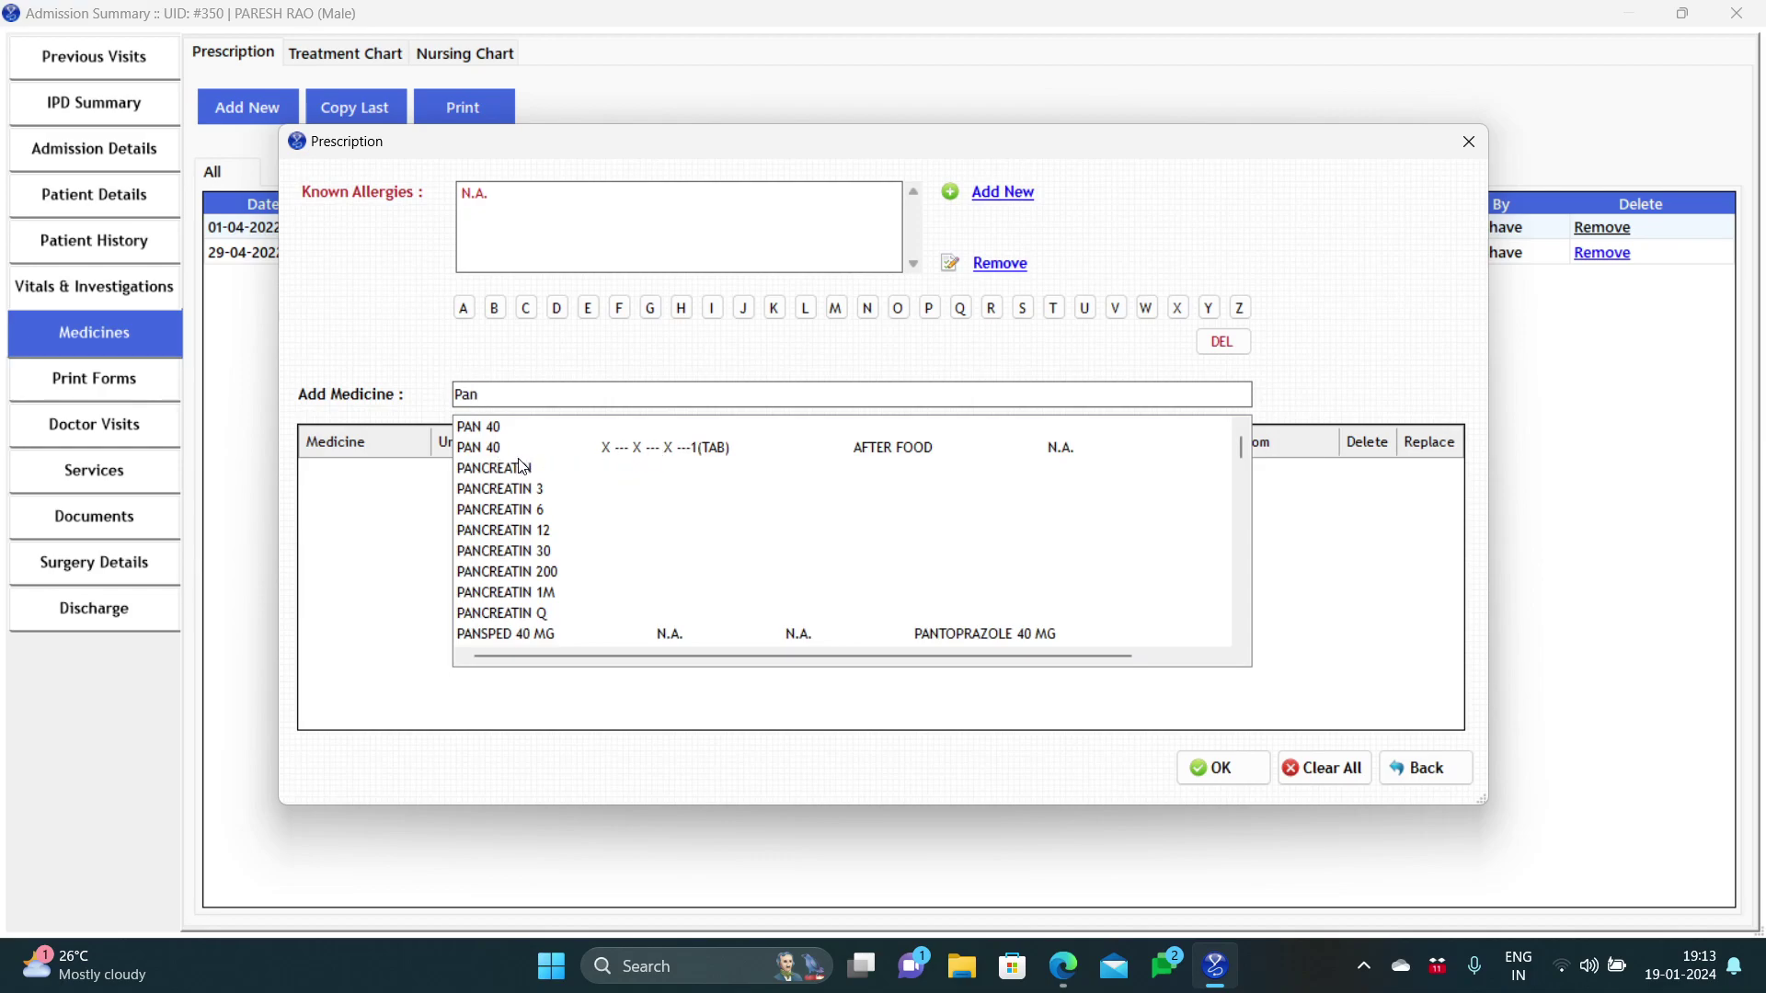
click(723, 457)
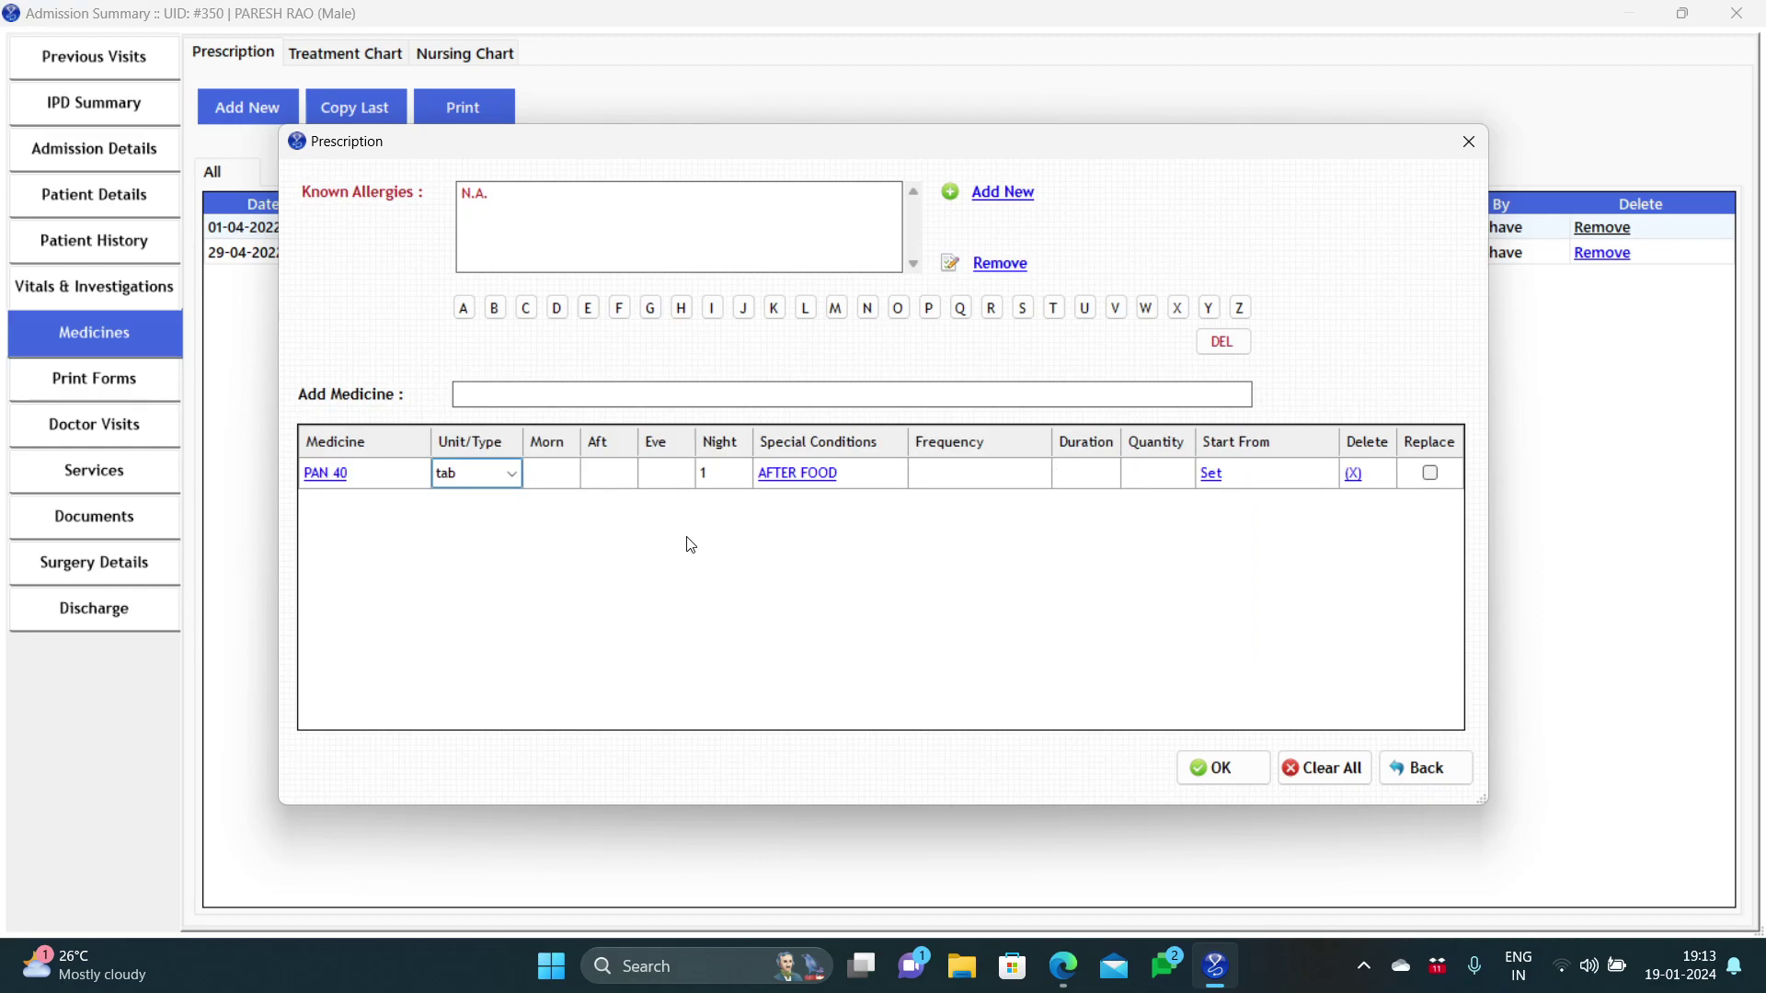
text(3)
key(Return)
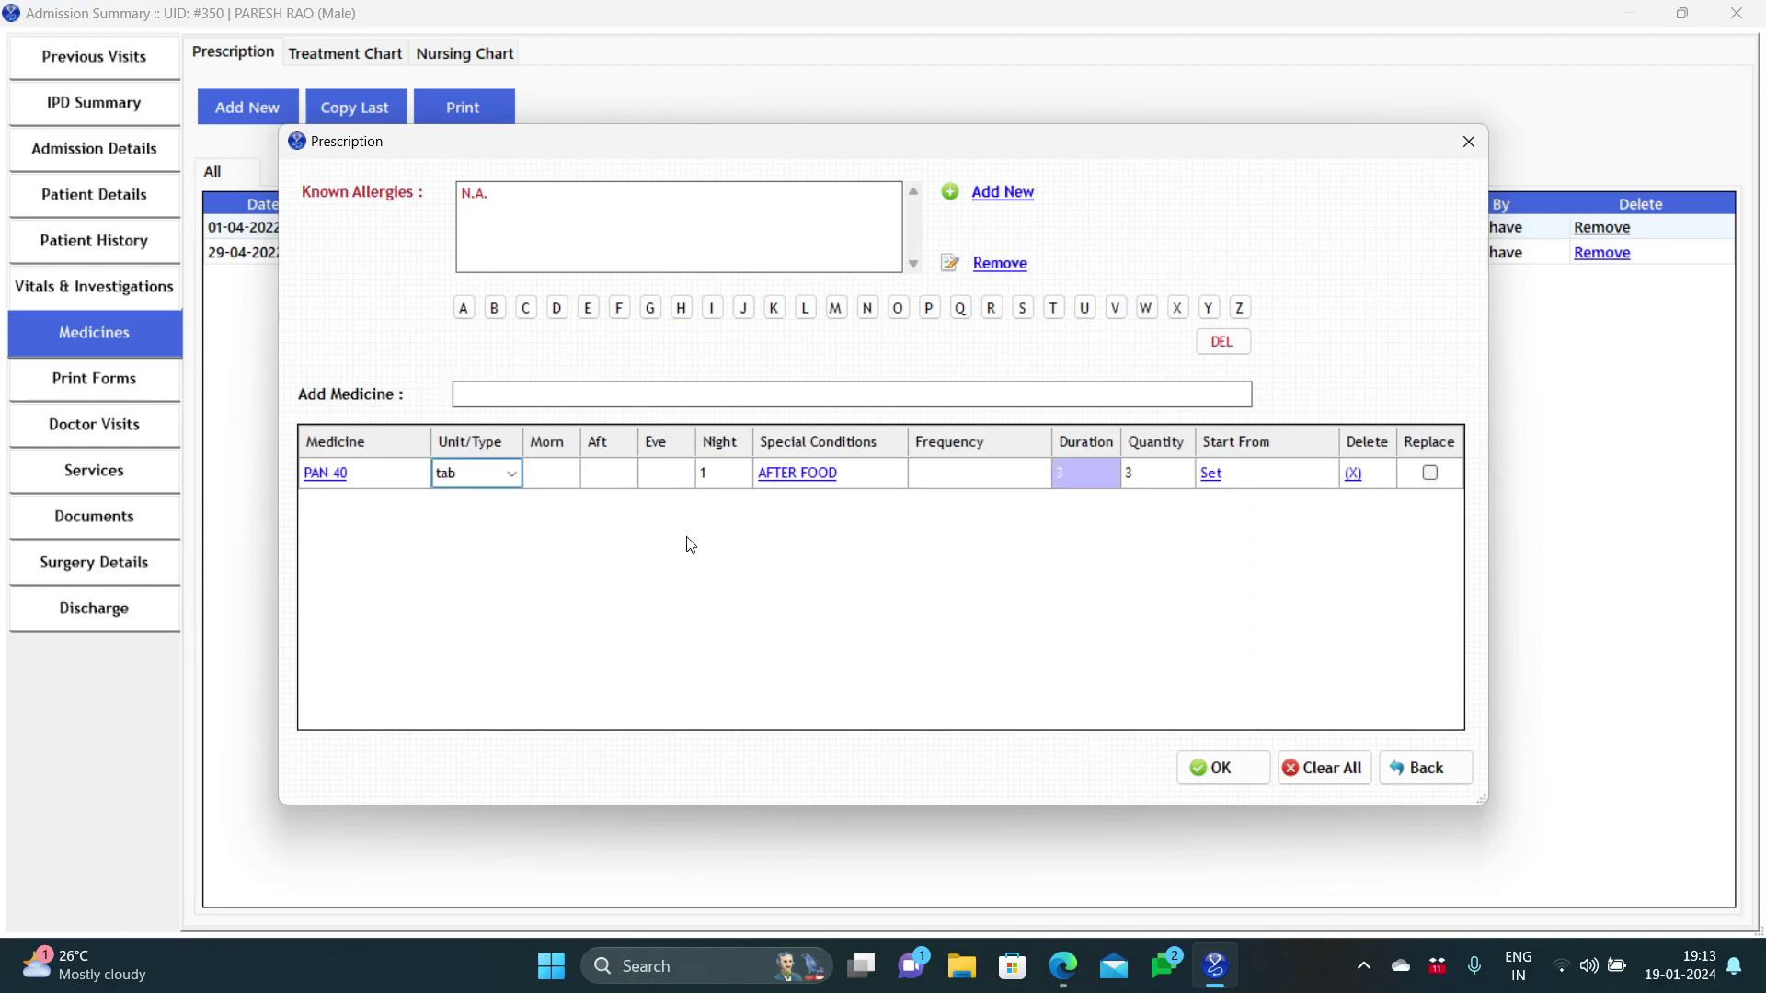
click(1198, 768)
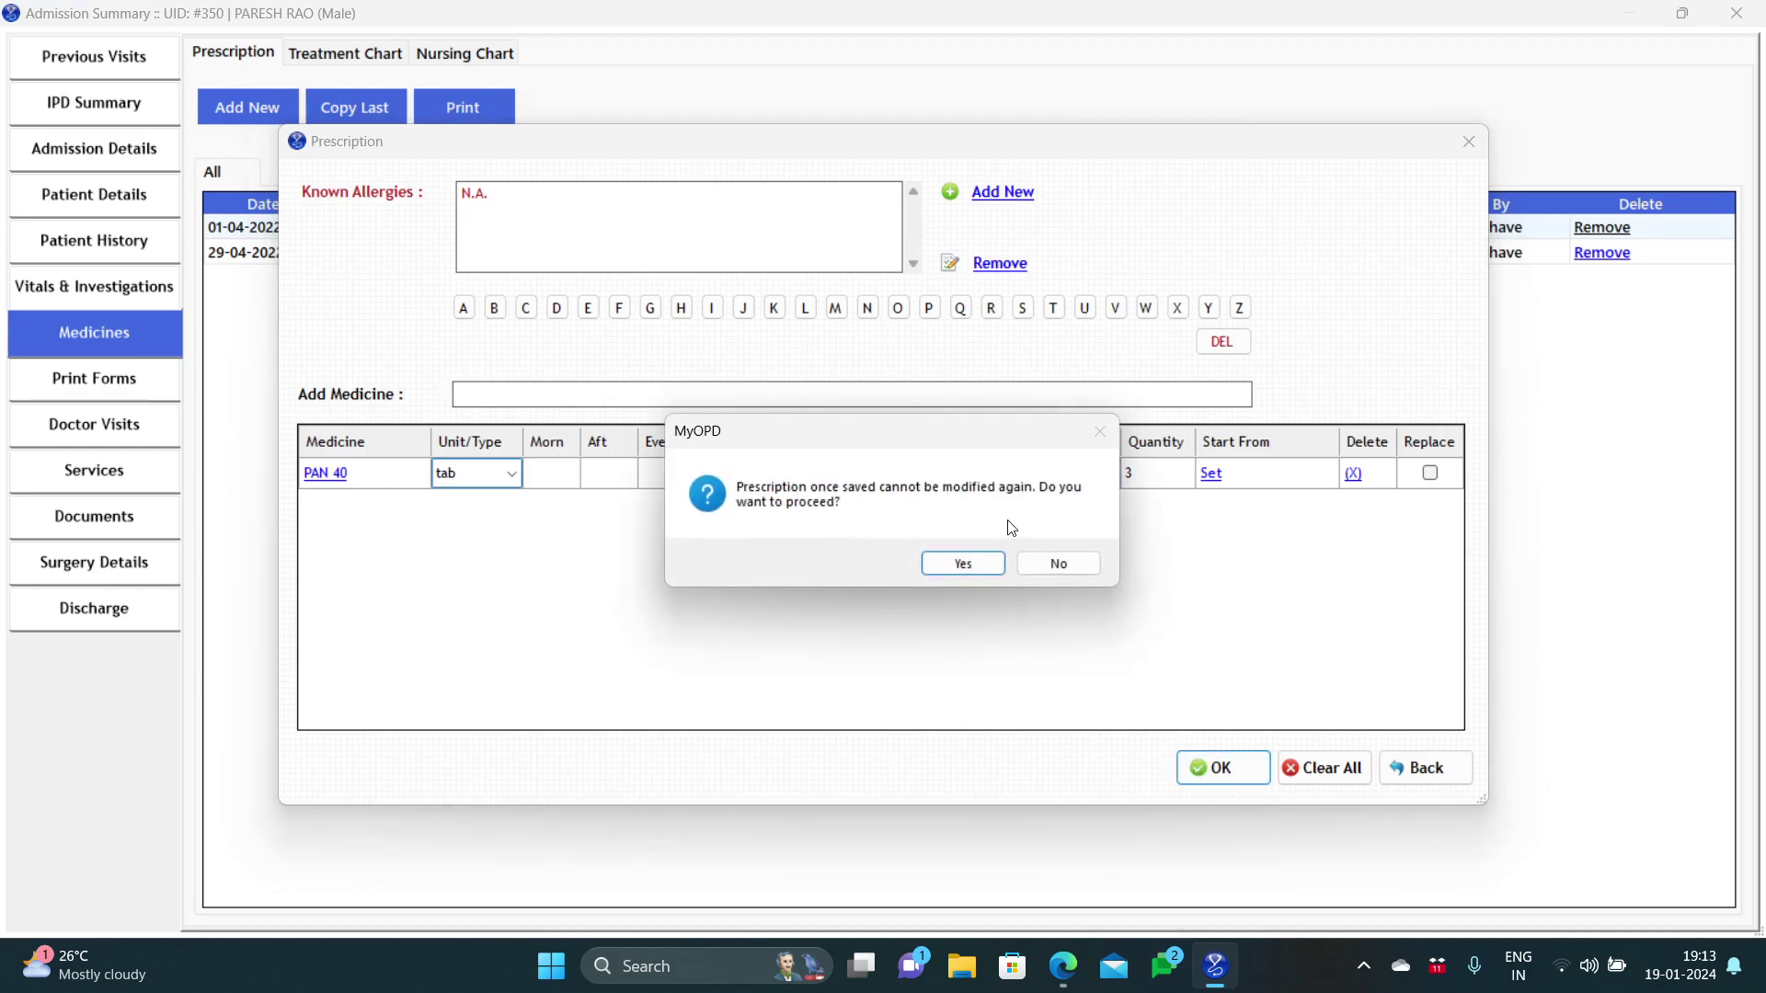
Step: Confirm saving PAN 40, dismiss the error, check the PAN 40 and FERIUM XT rows, then view the treatment chart
click(963, 564)
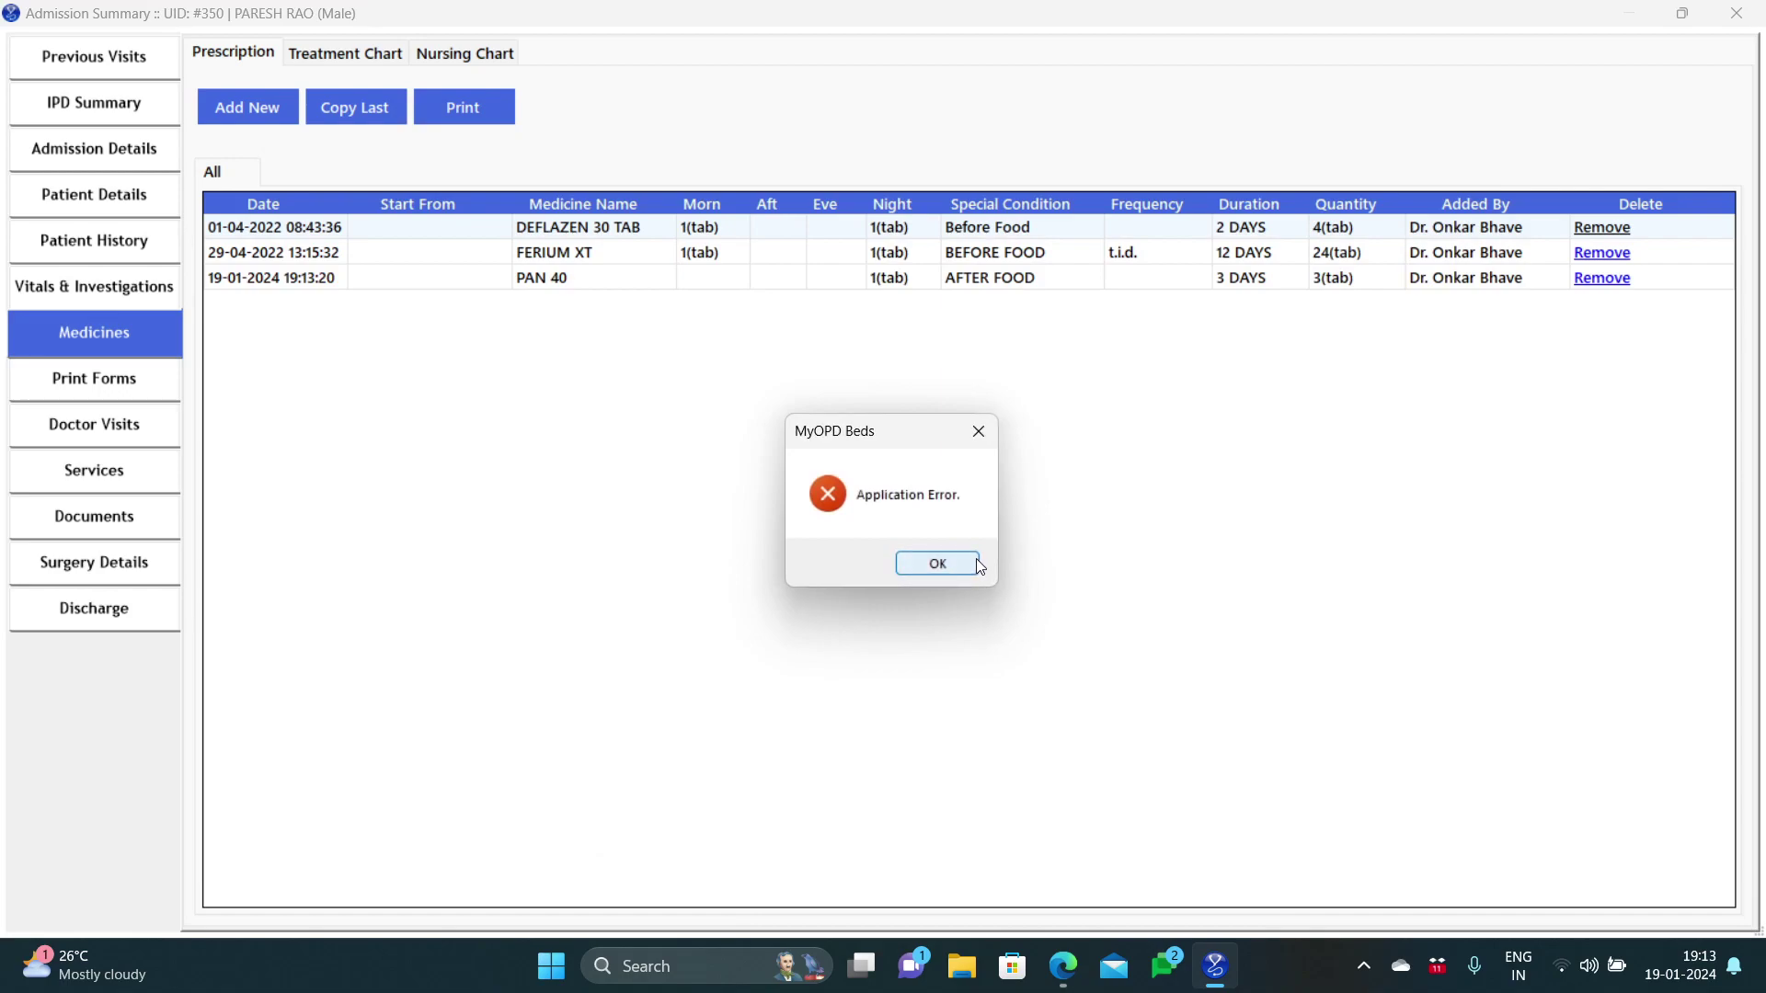
click(977, 558)
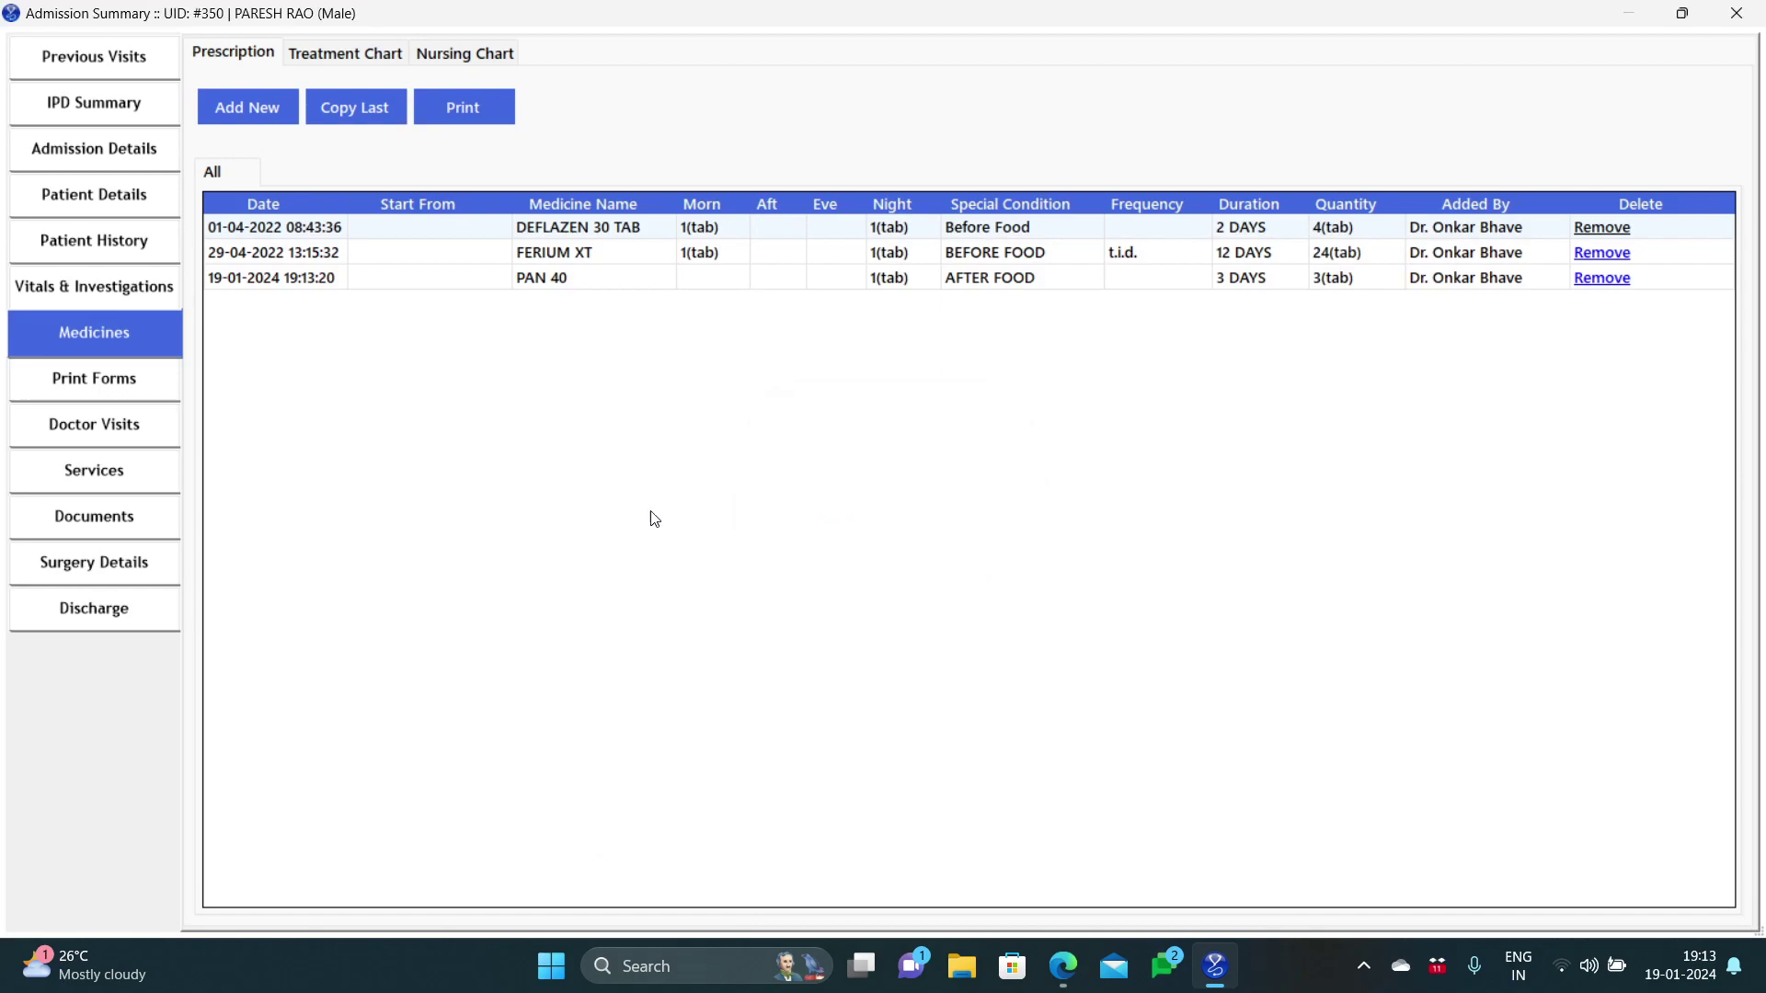
click(506, 280)
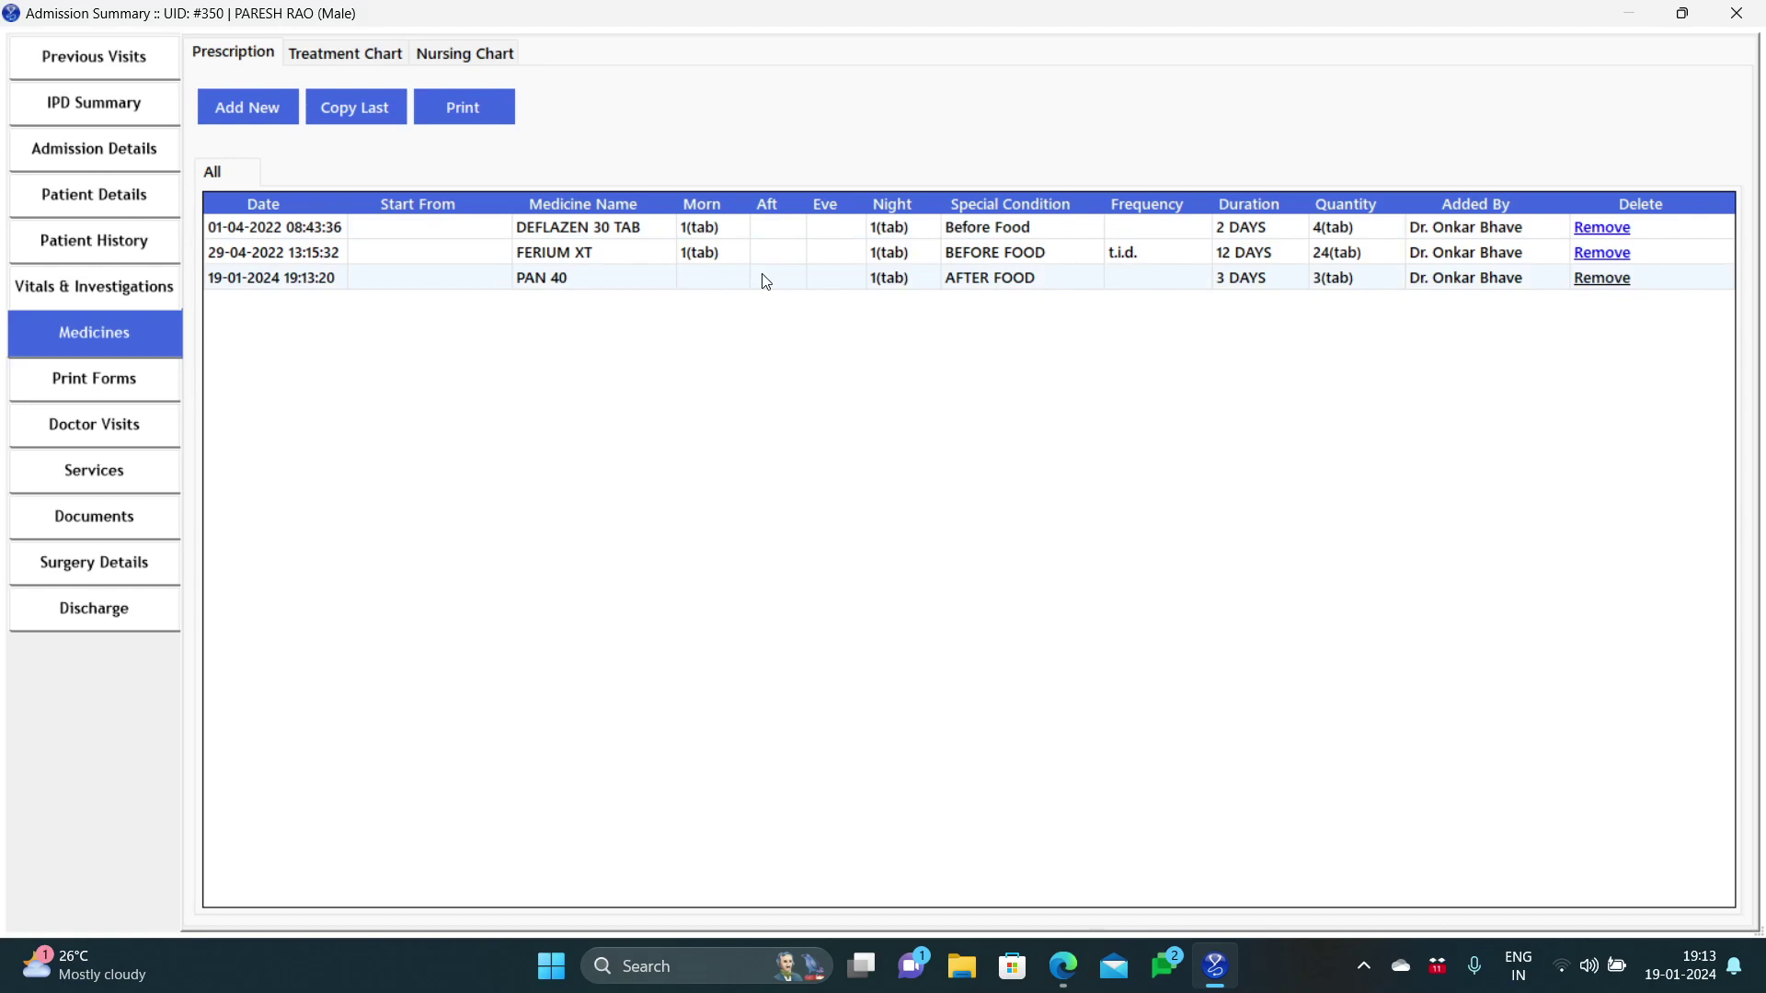
click(727, 262)
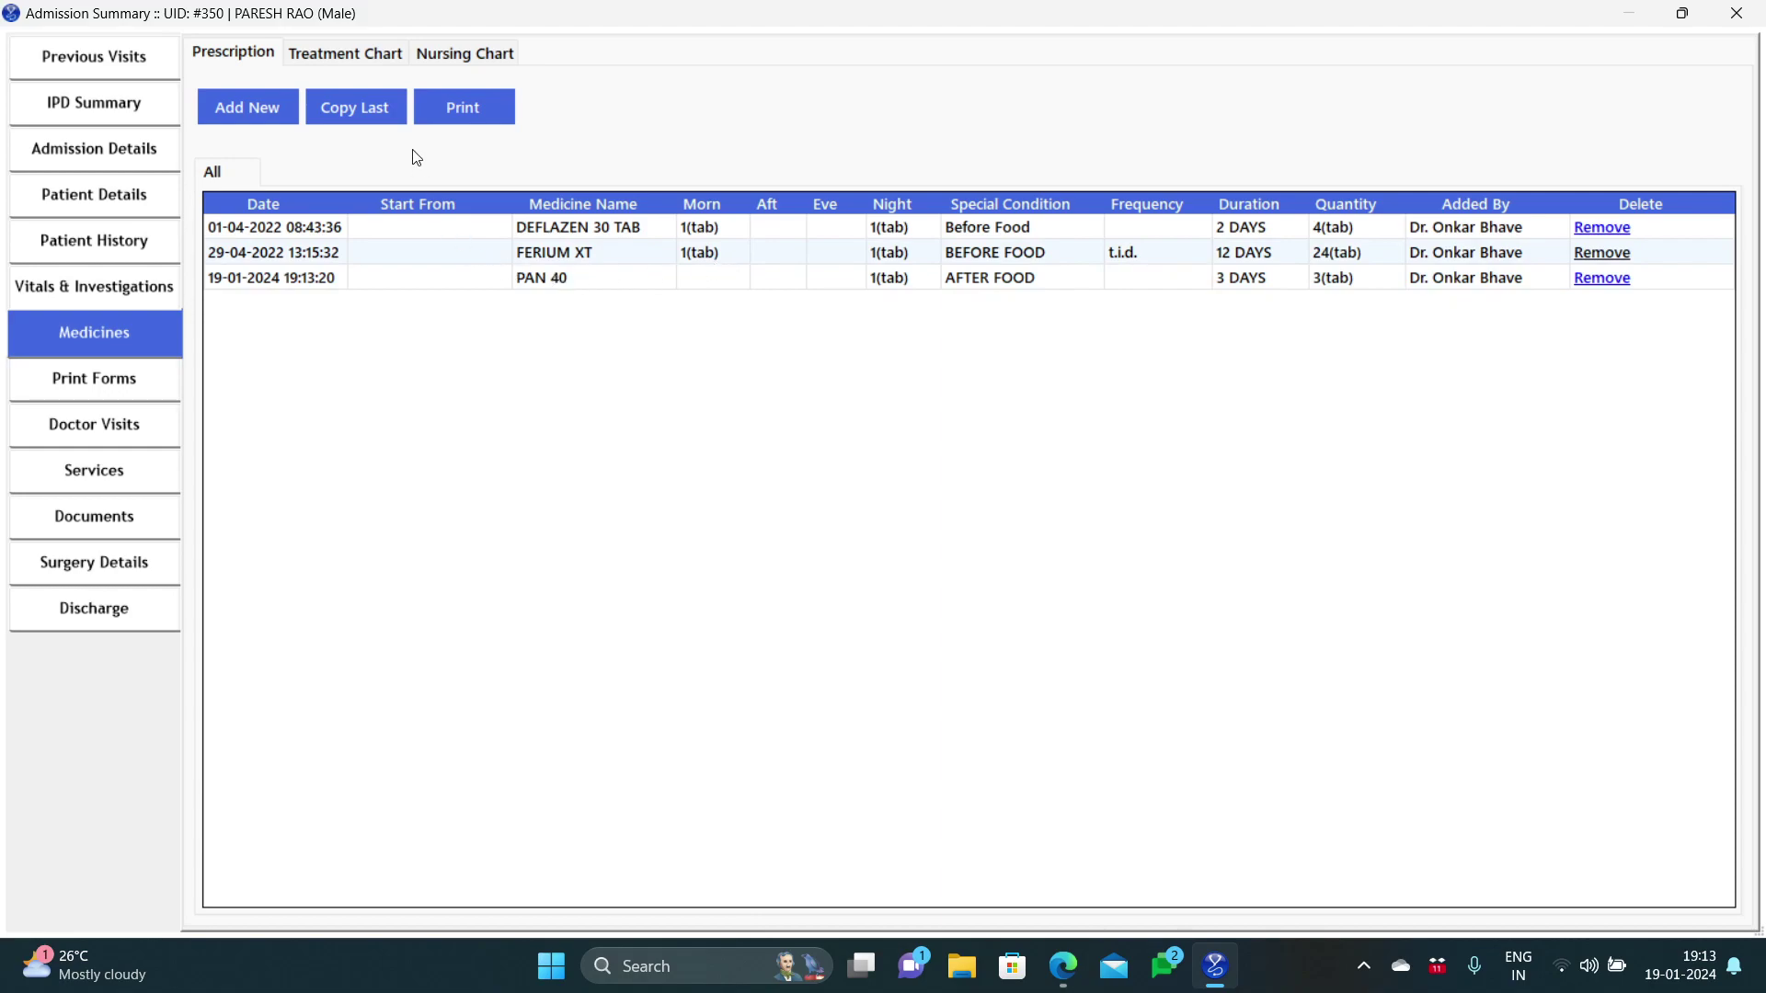
click(368, 57)
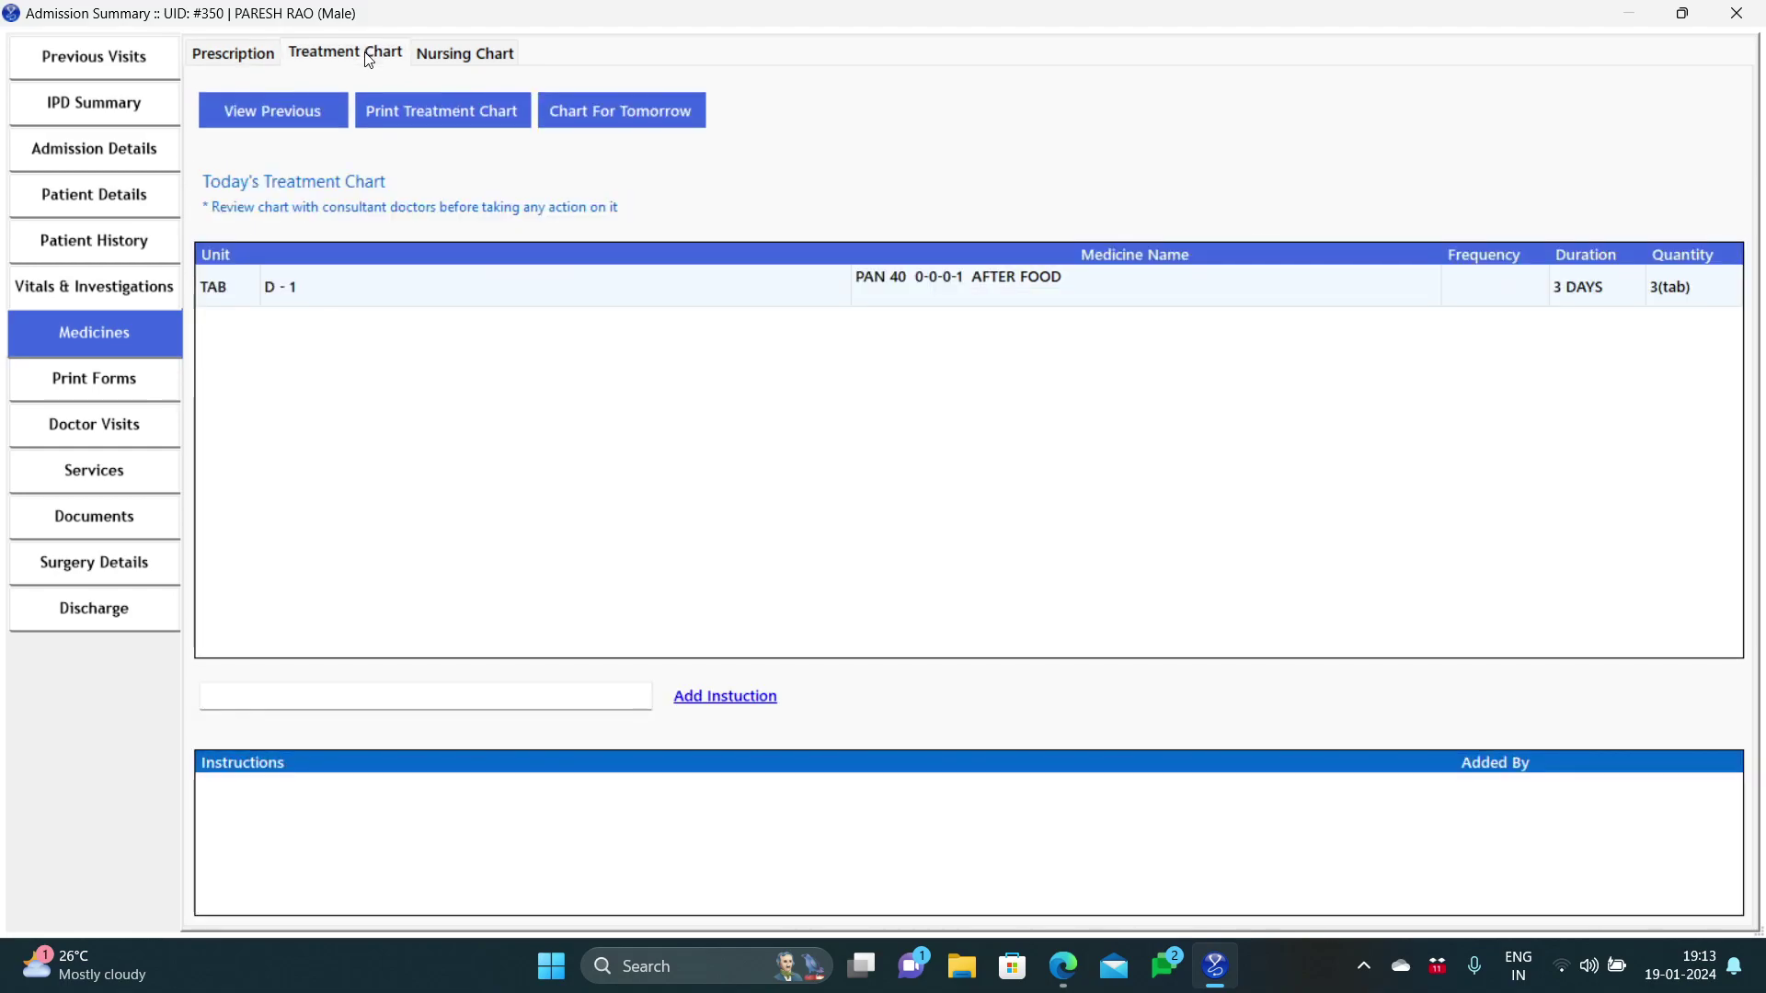
Step: Review today's nursing and treatment charts for PAN 40, then go back to the prescription list
click(419, 58)
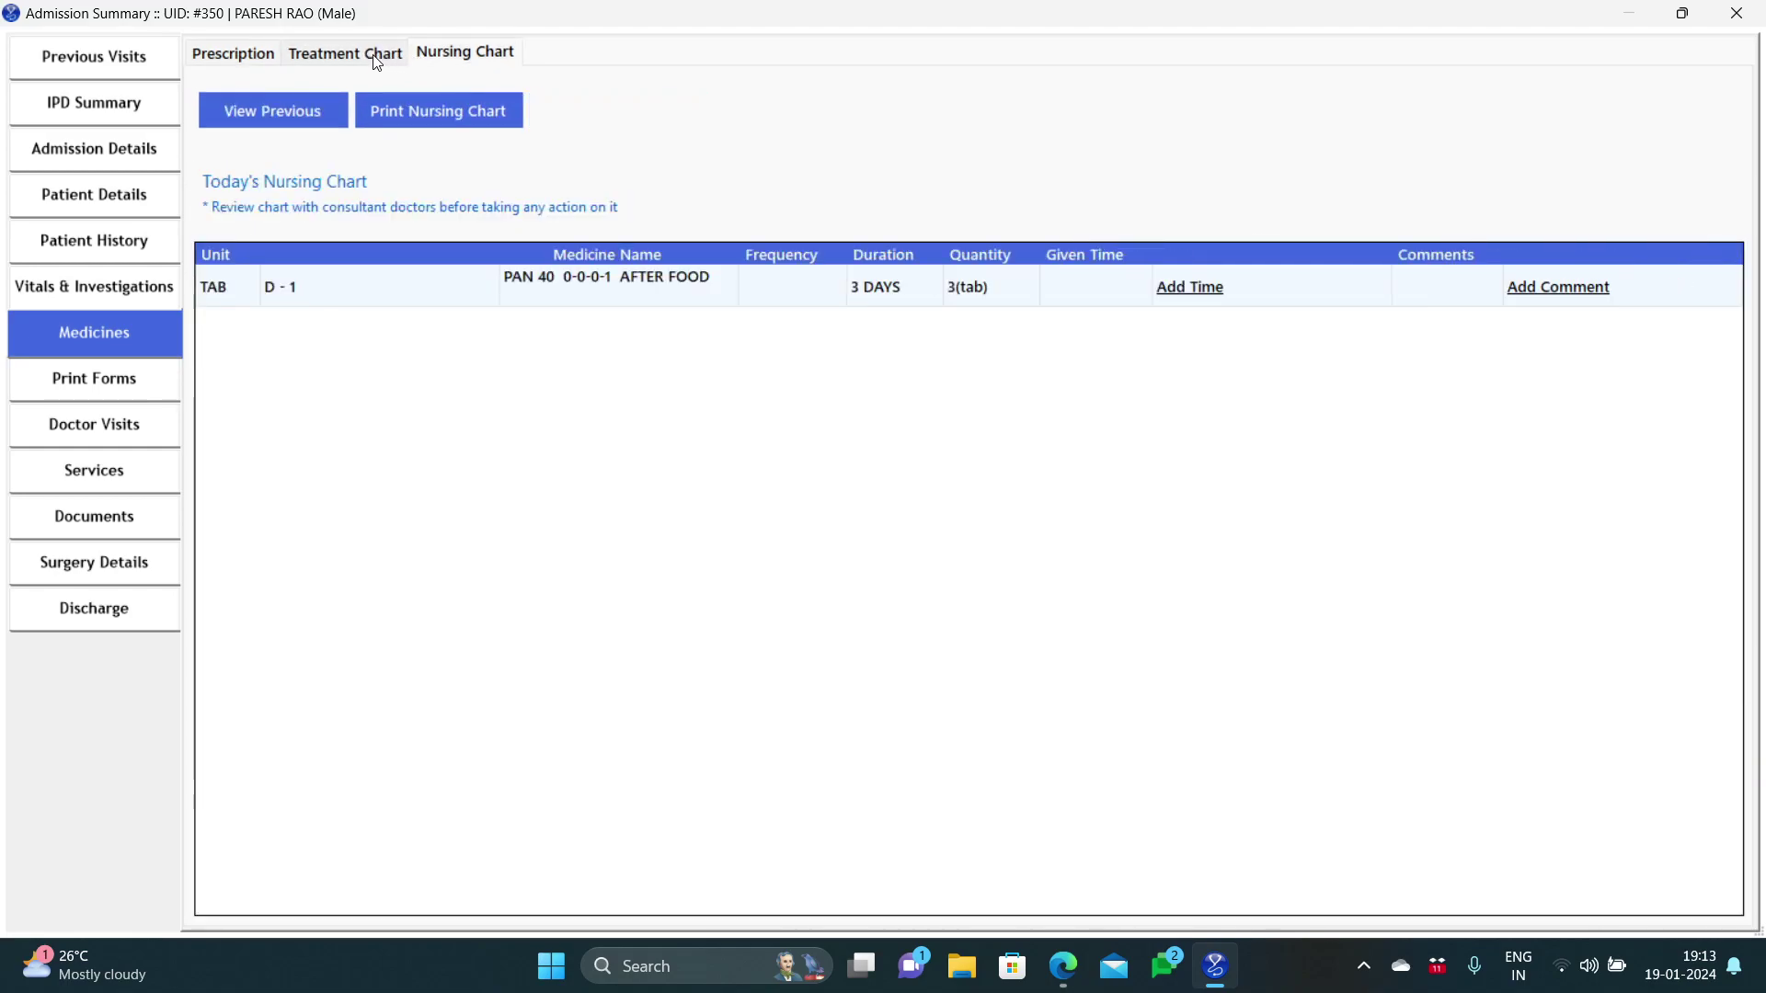
click(375, 57)
click(232, 61)
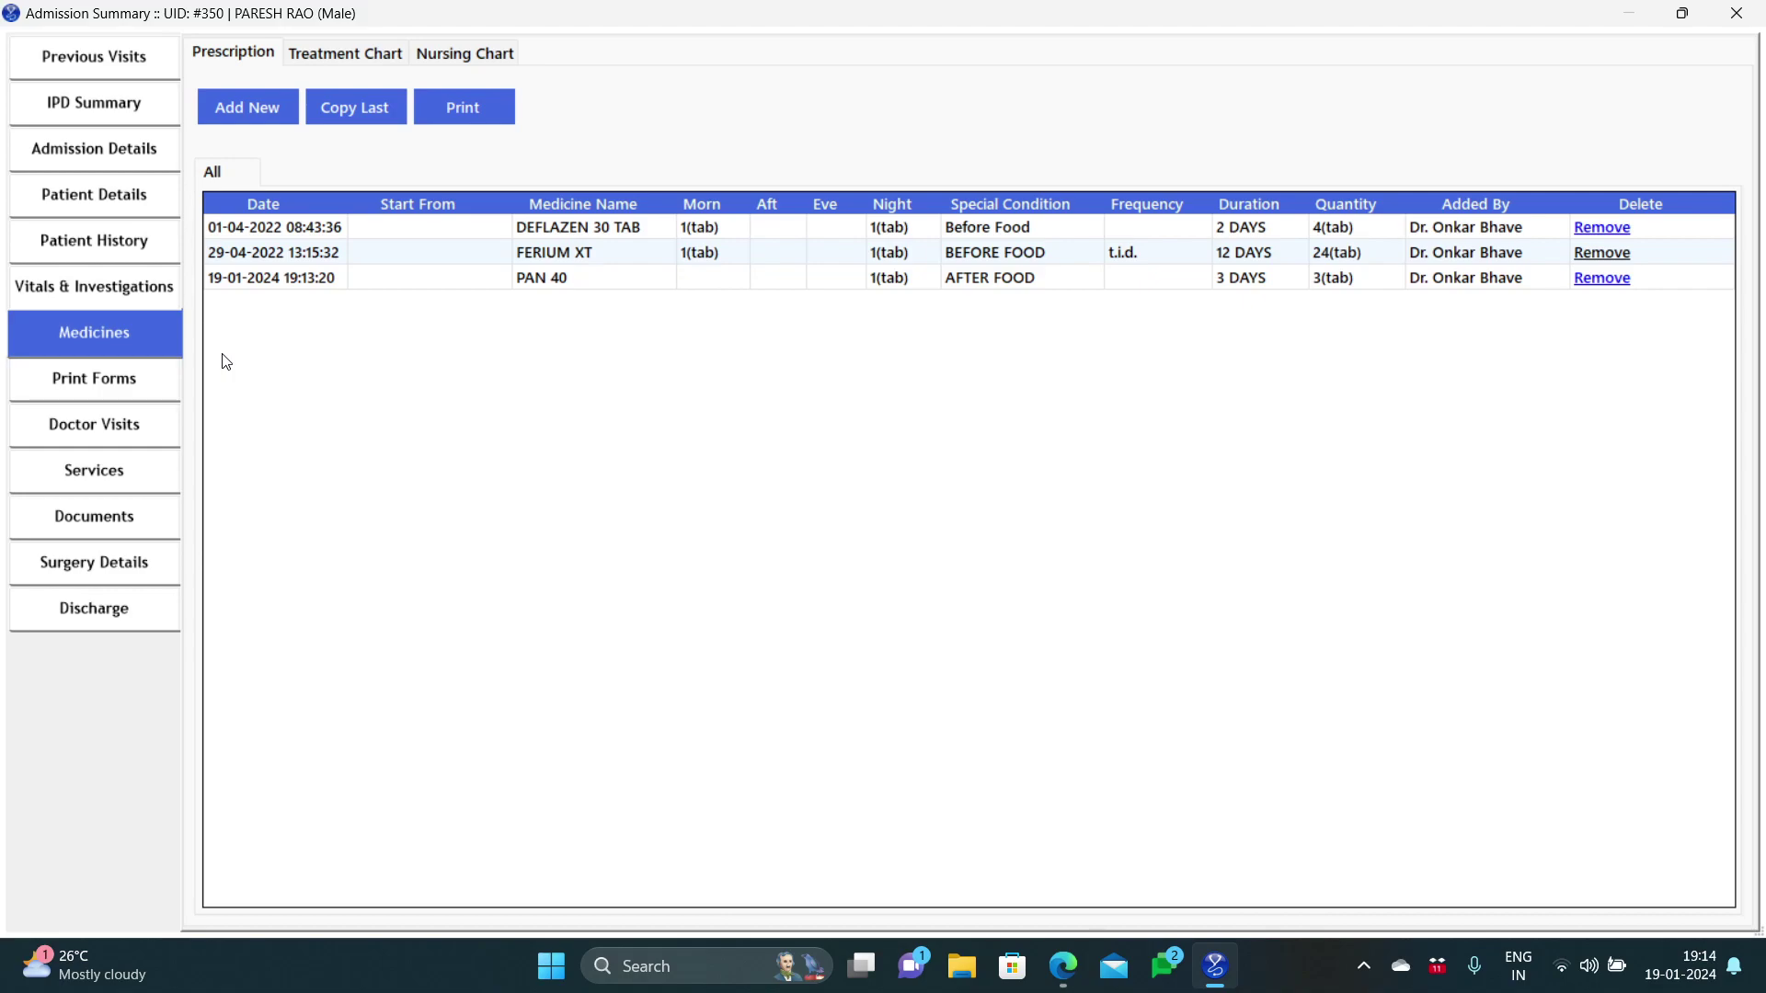
Step: Open patient 350's Print Forms and review the seriousness, surgical/anesthesia, blood transfusion and sterilization consent forms
click(136, 388)
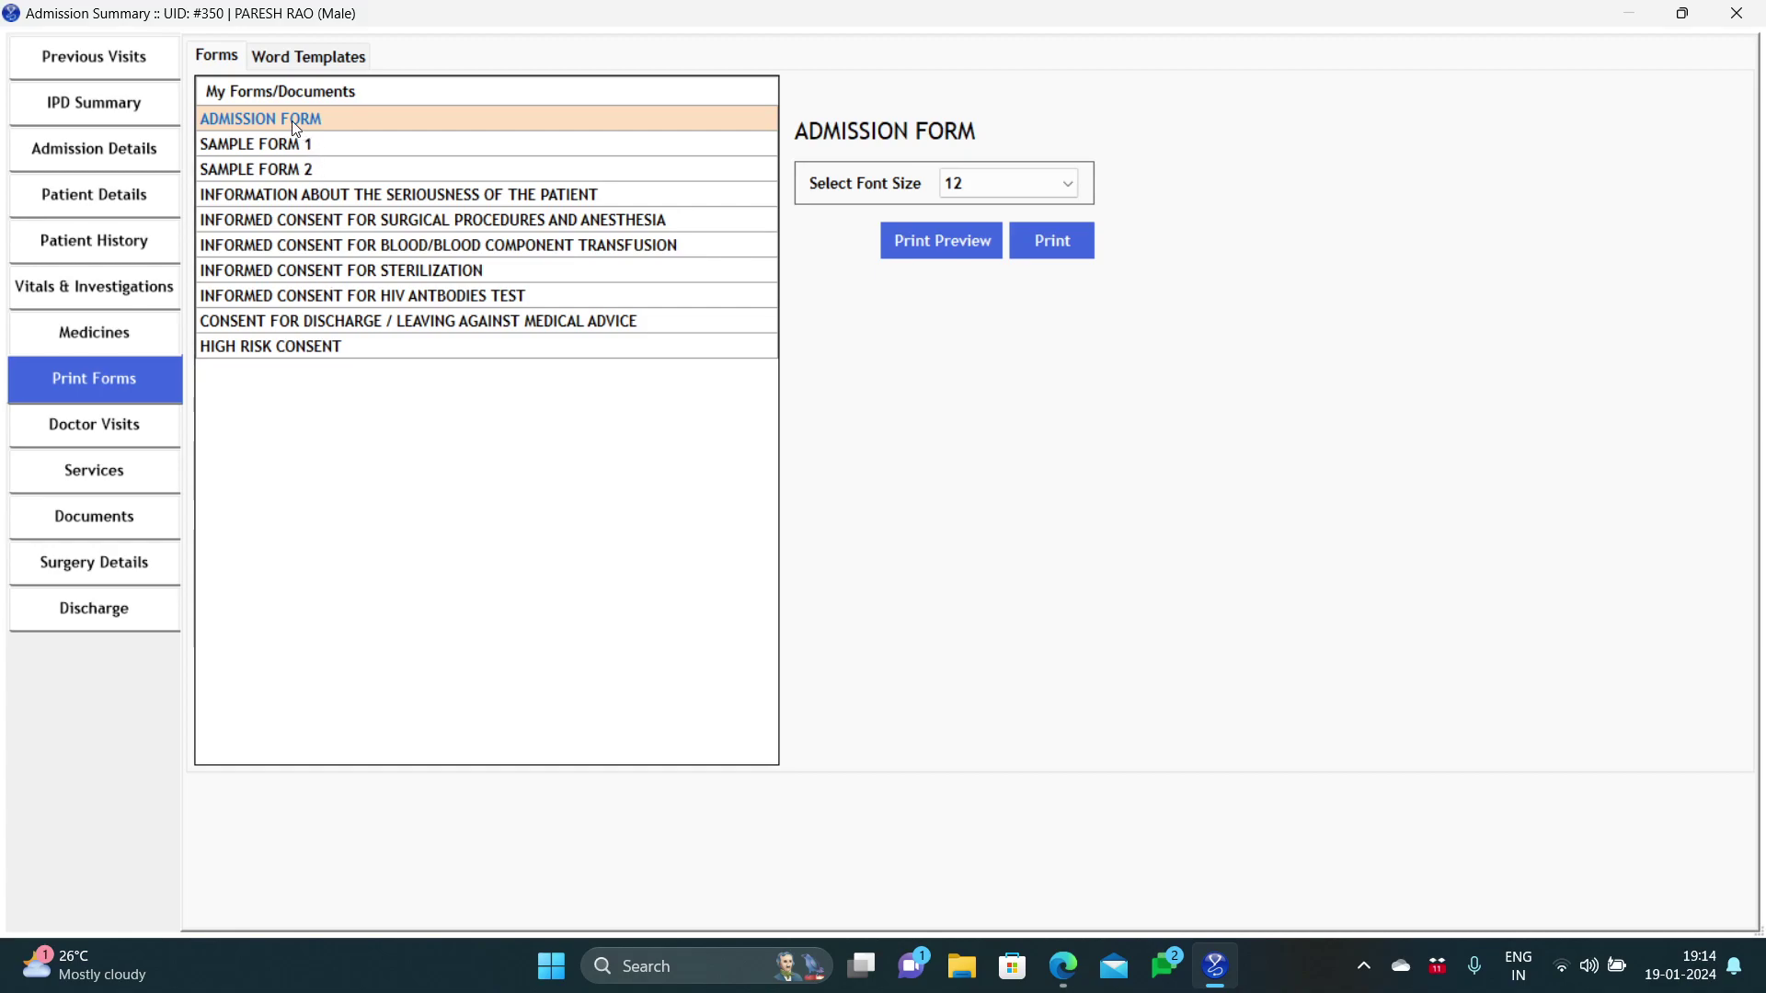
click(300, 196)
click(301, 221)
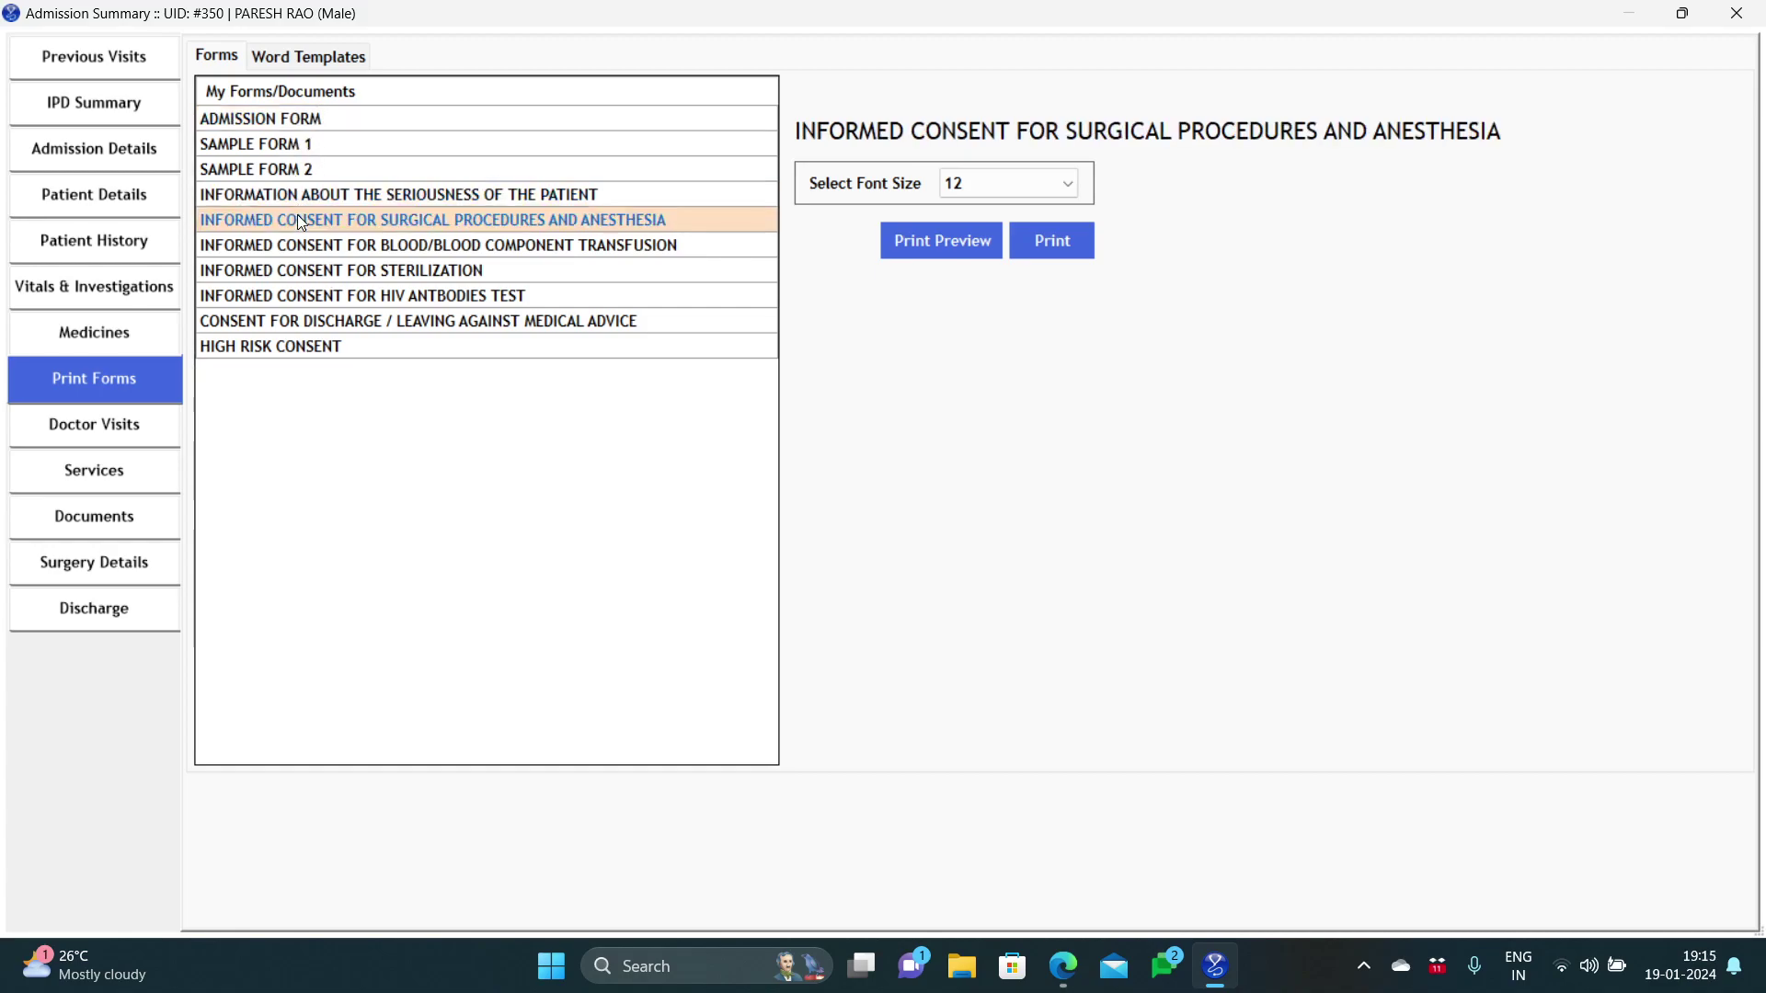
click(298, 246)
click(296, 273)
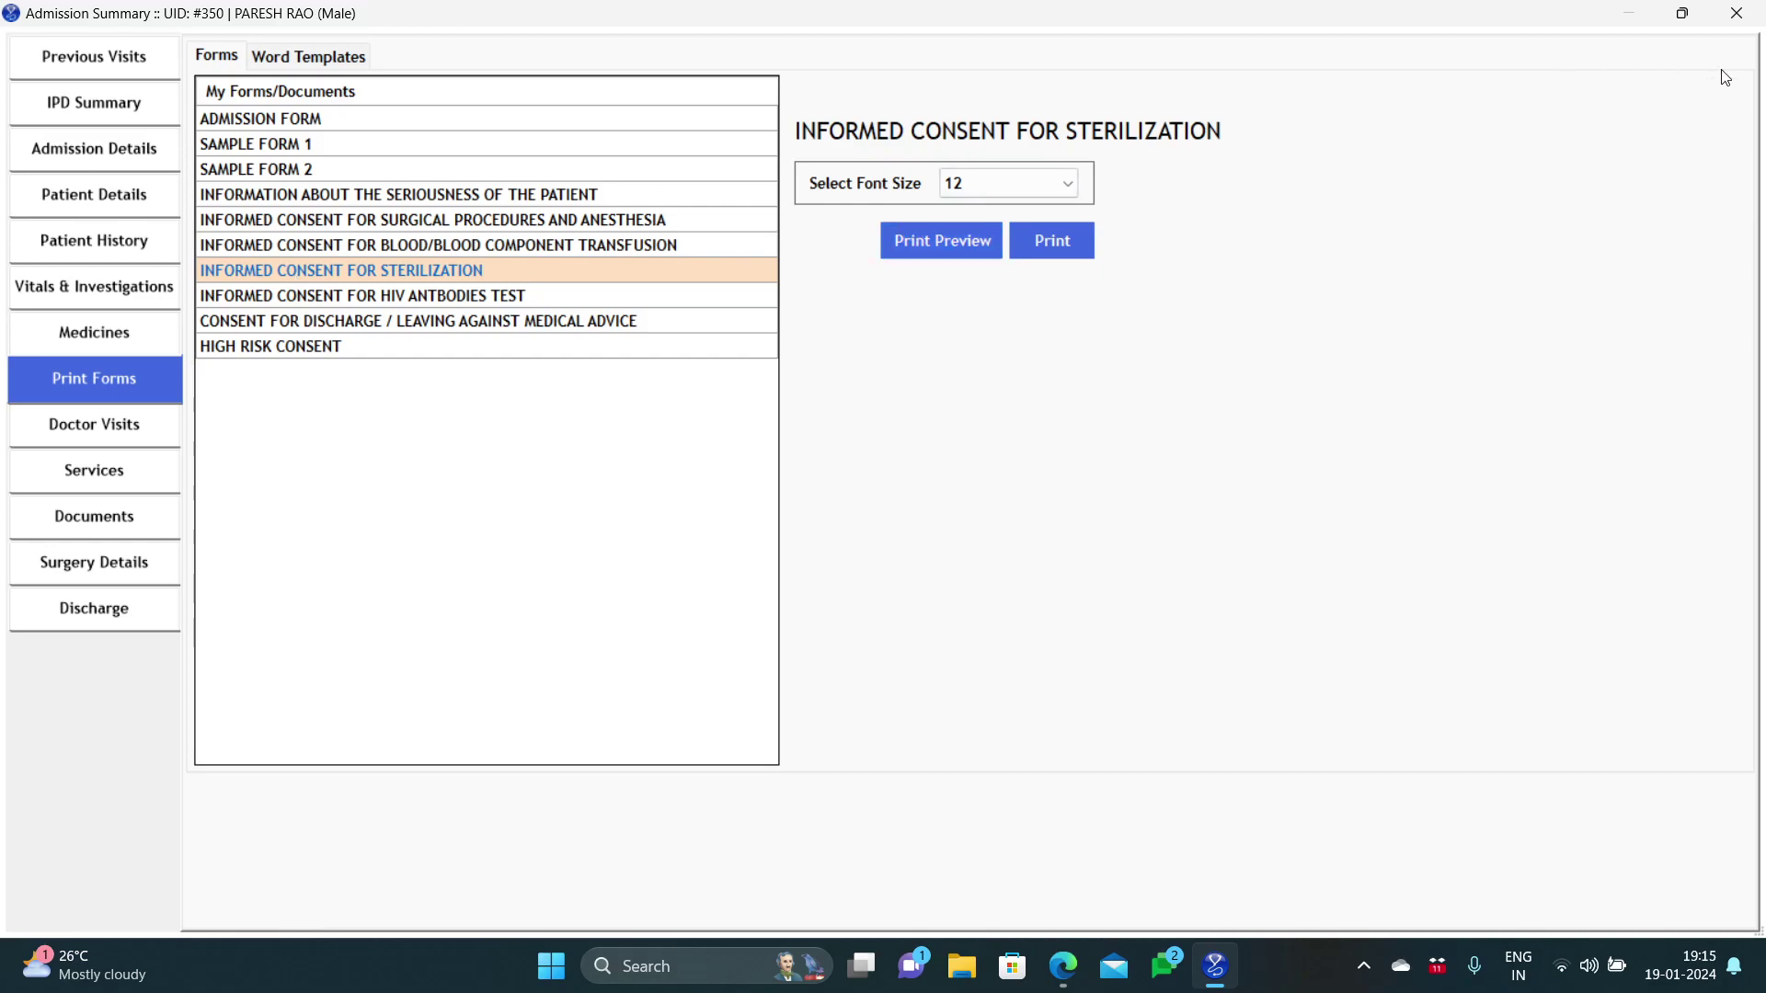
Step: Close the admission summary and load the surgical procedures and anesthesia consent template in Forms/Documents
click(1737, 13)
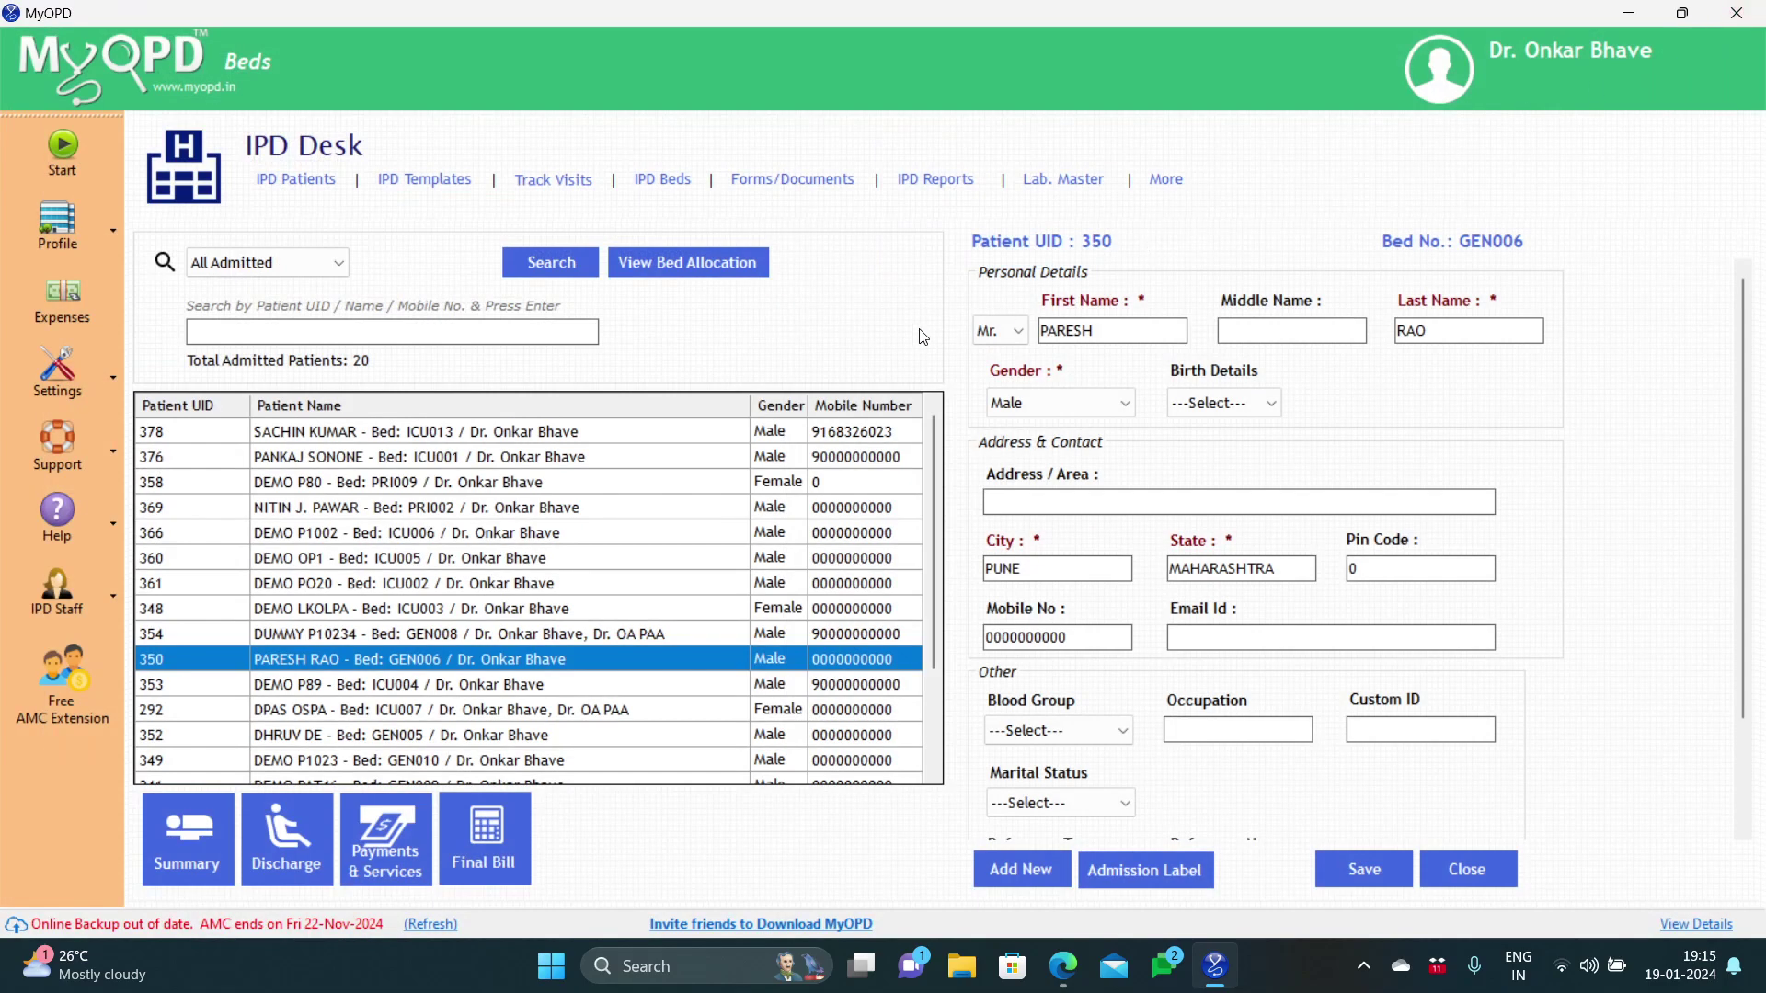
click(811, 180)
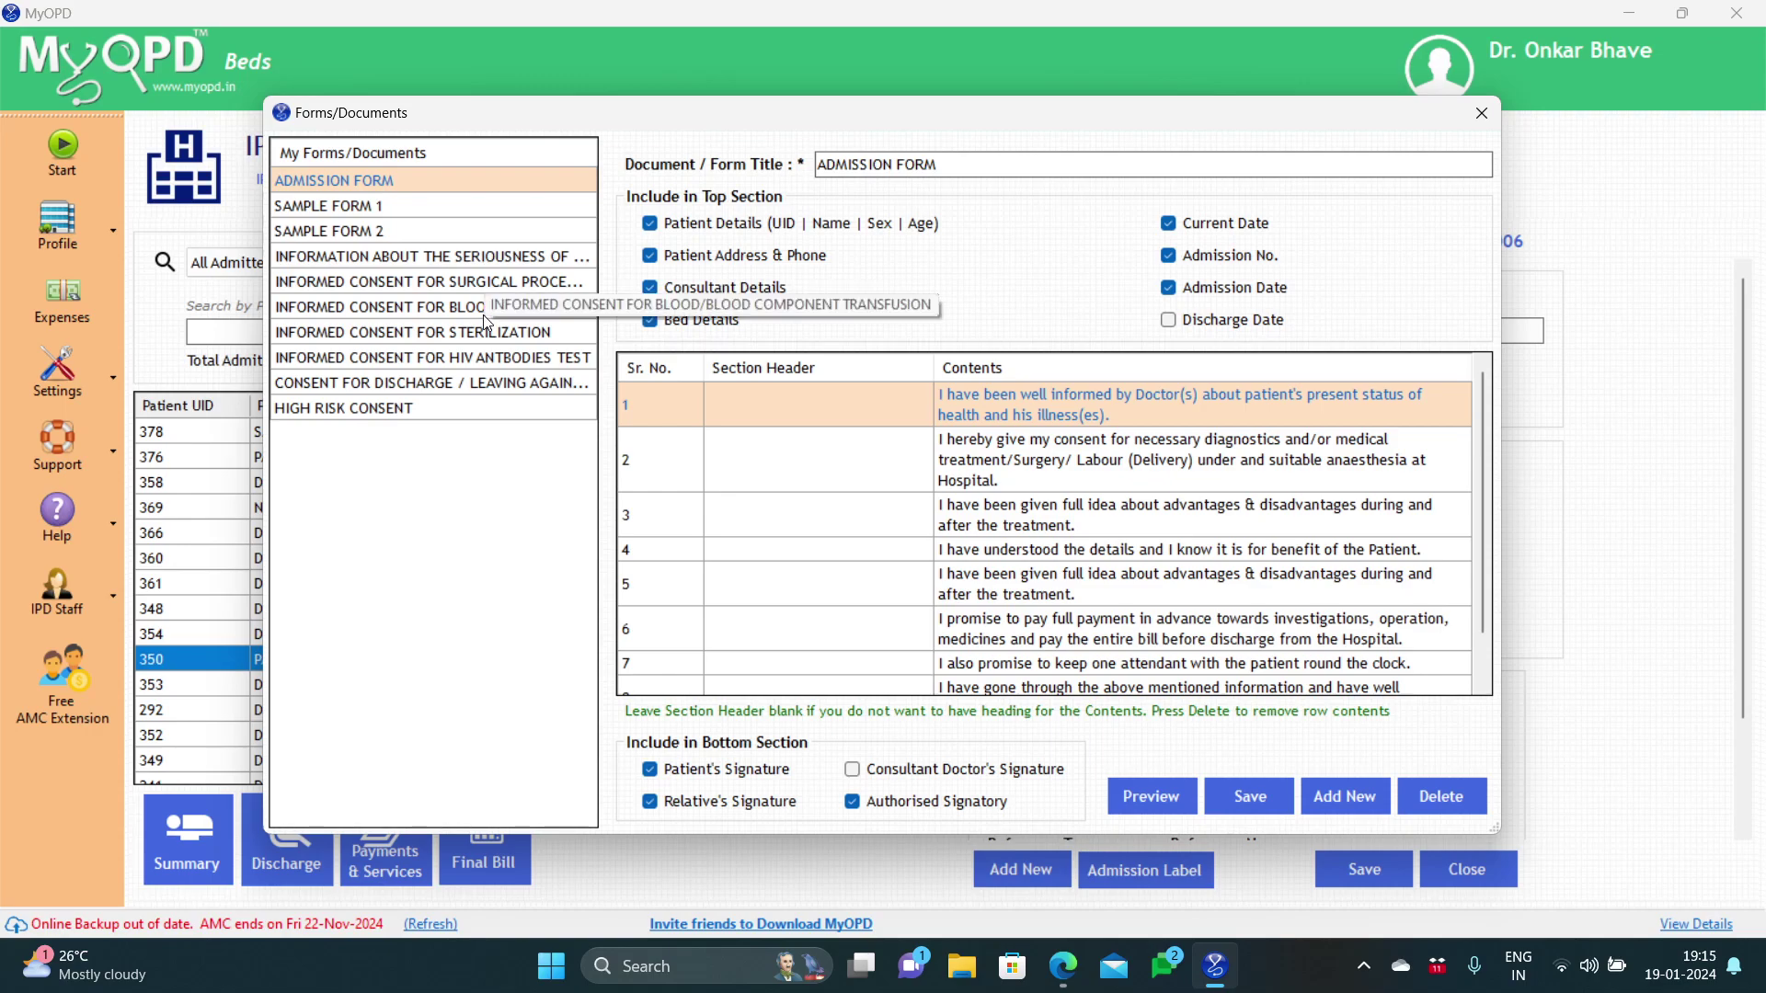
click(480, 287)
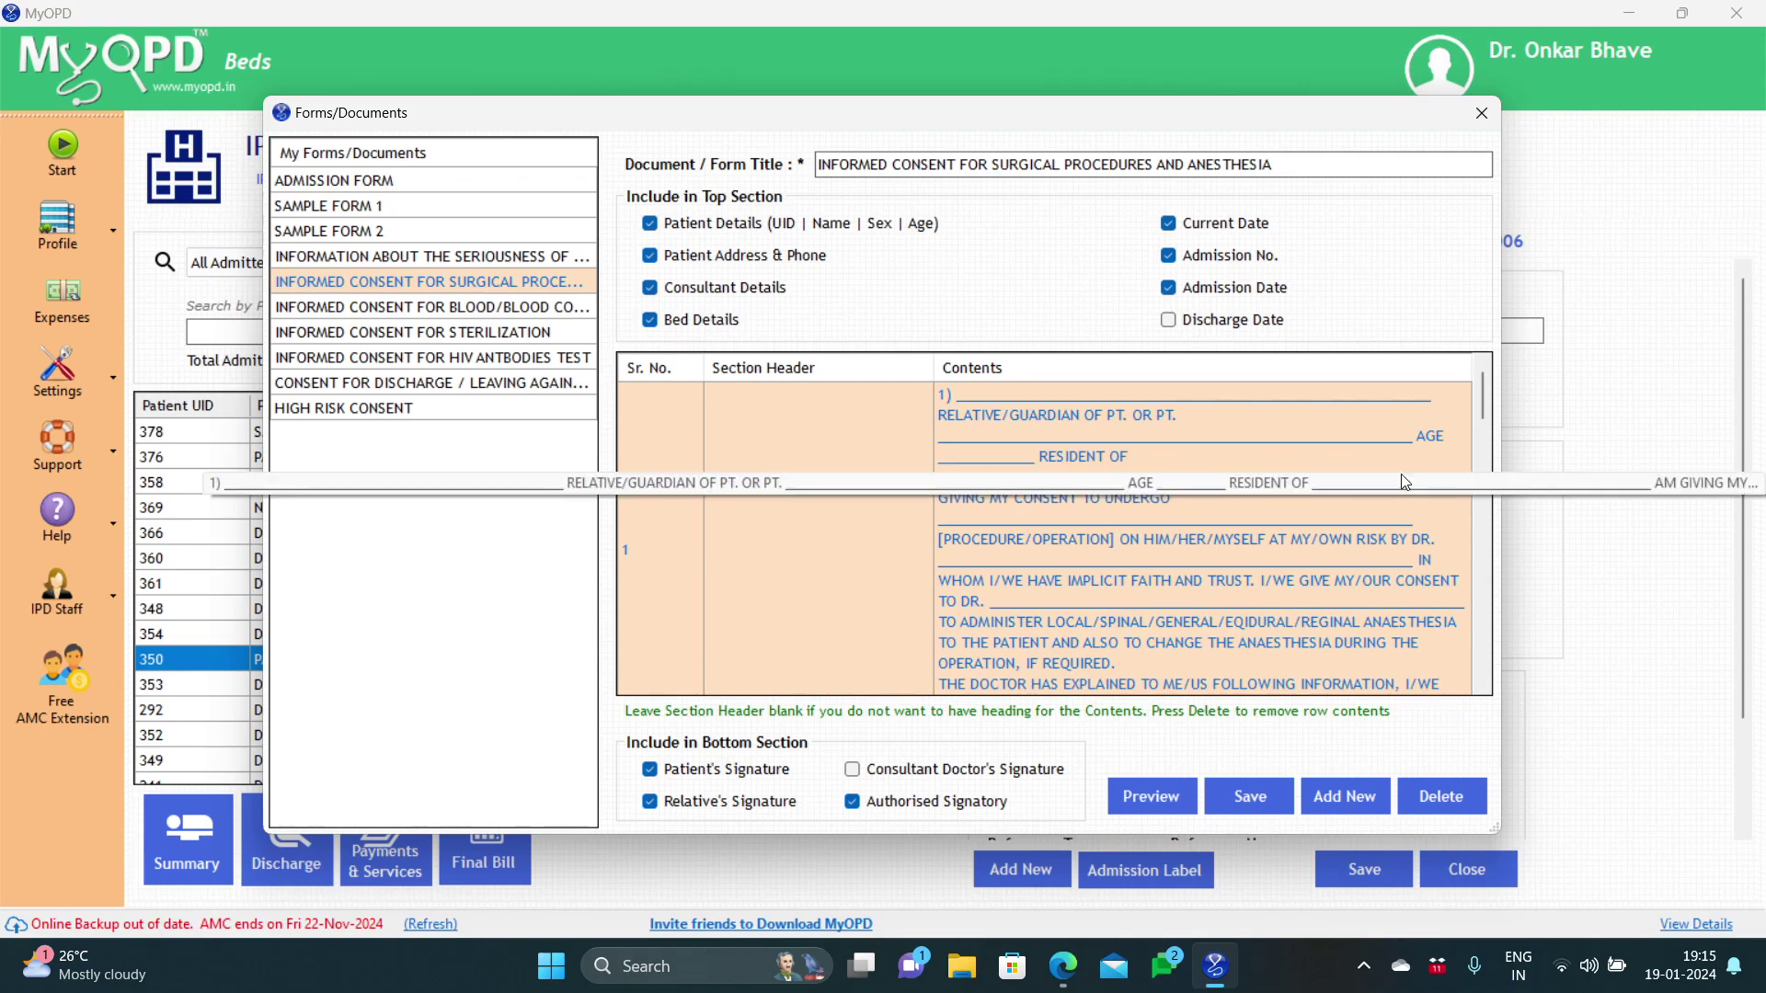
Step: Edit clause 9's contents to remove the stray space before its final period
drag(1491, 426, 1488, 552)
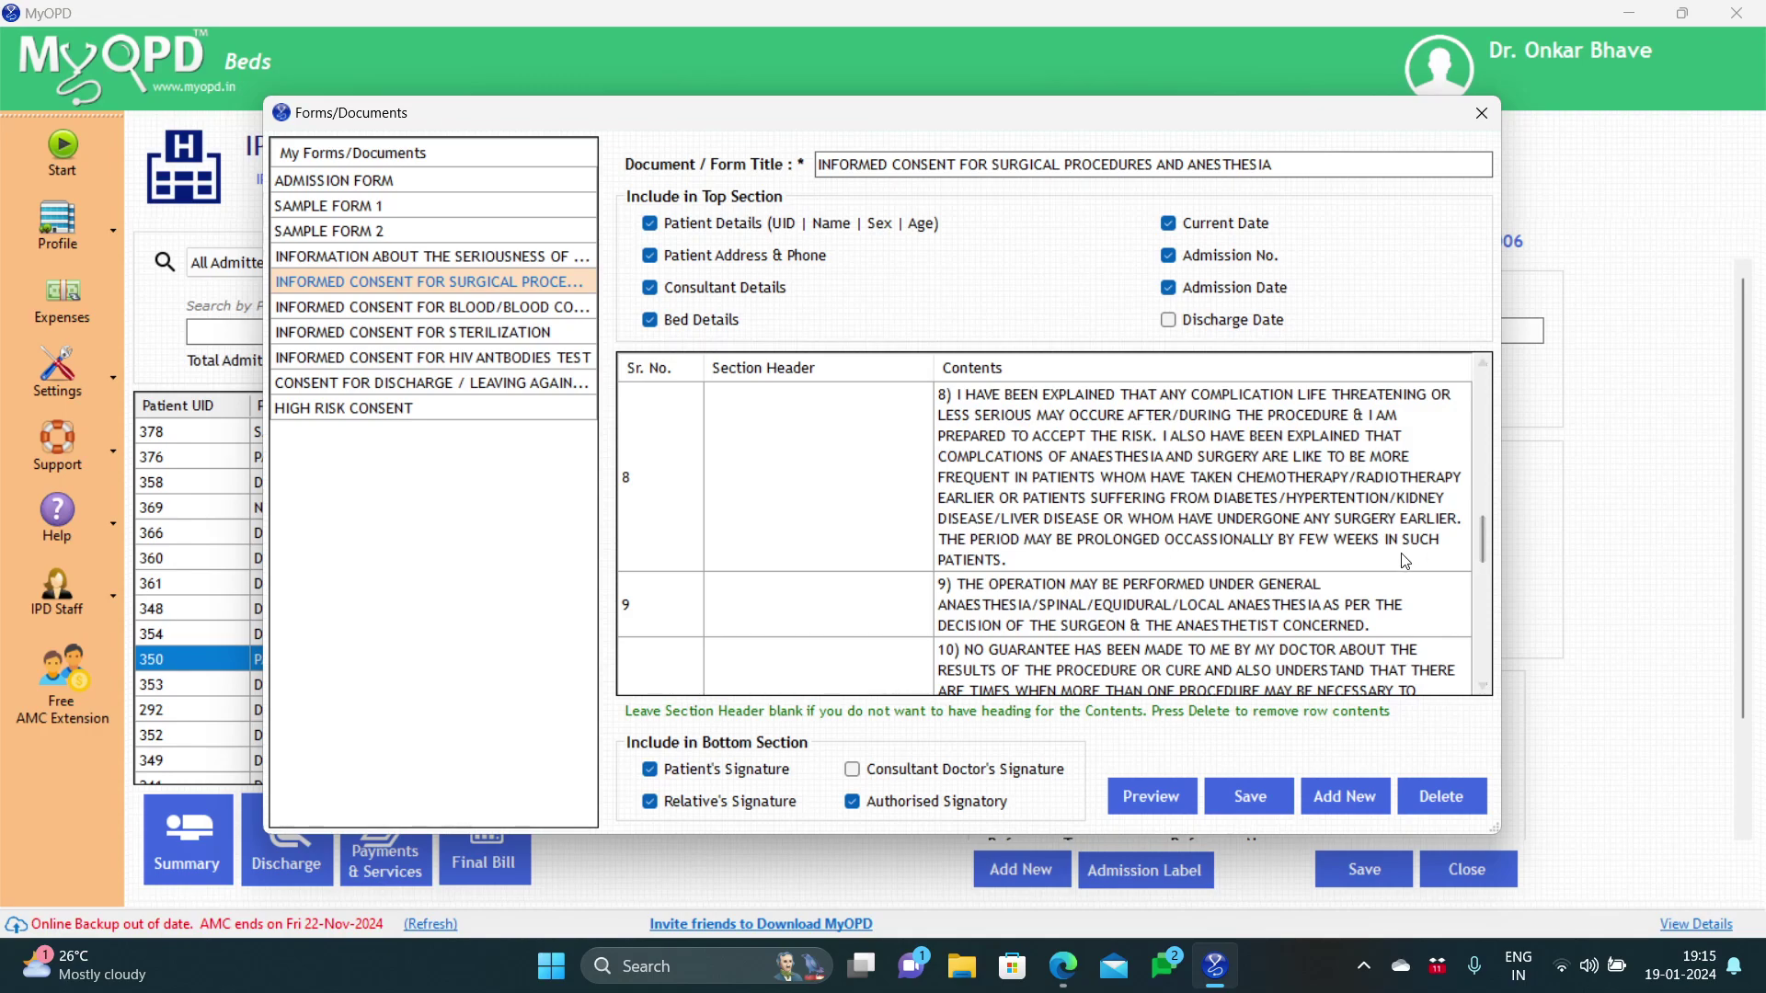
click(1360, 584)
click(1360, 623)
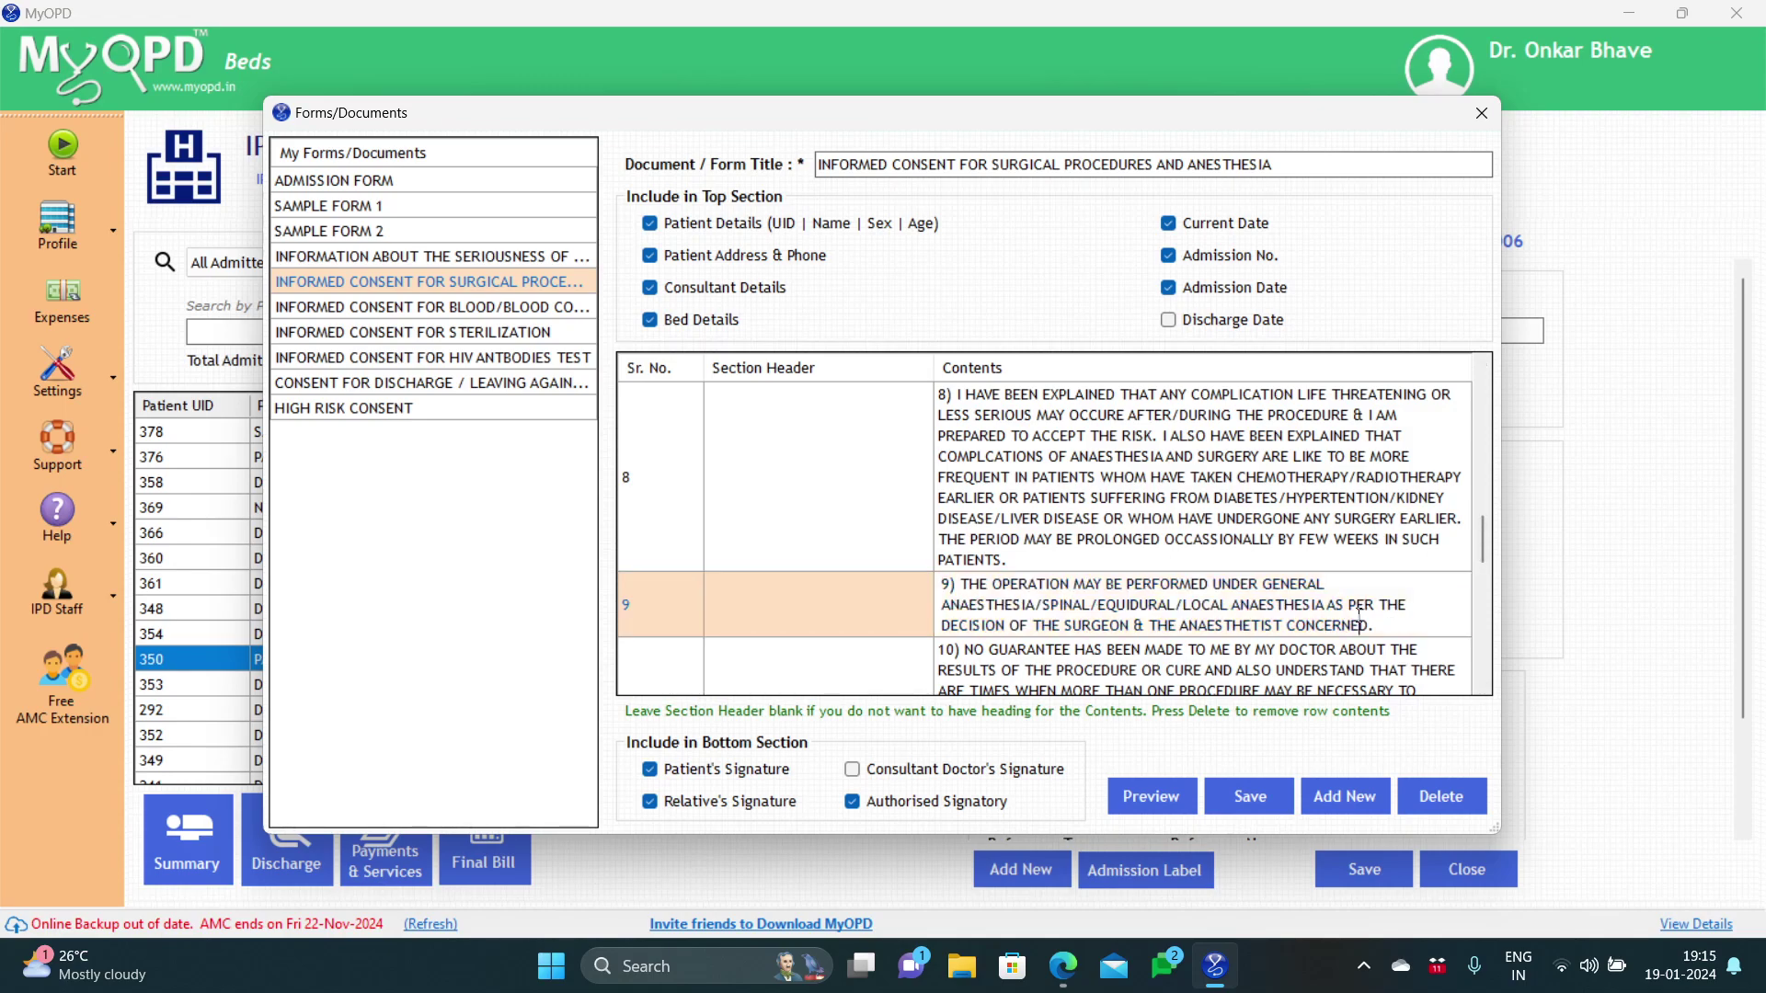
key(Right)
key(BackSpace)
click(1170, 783)
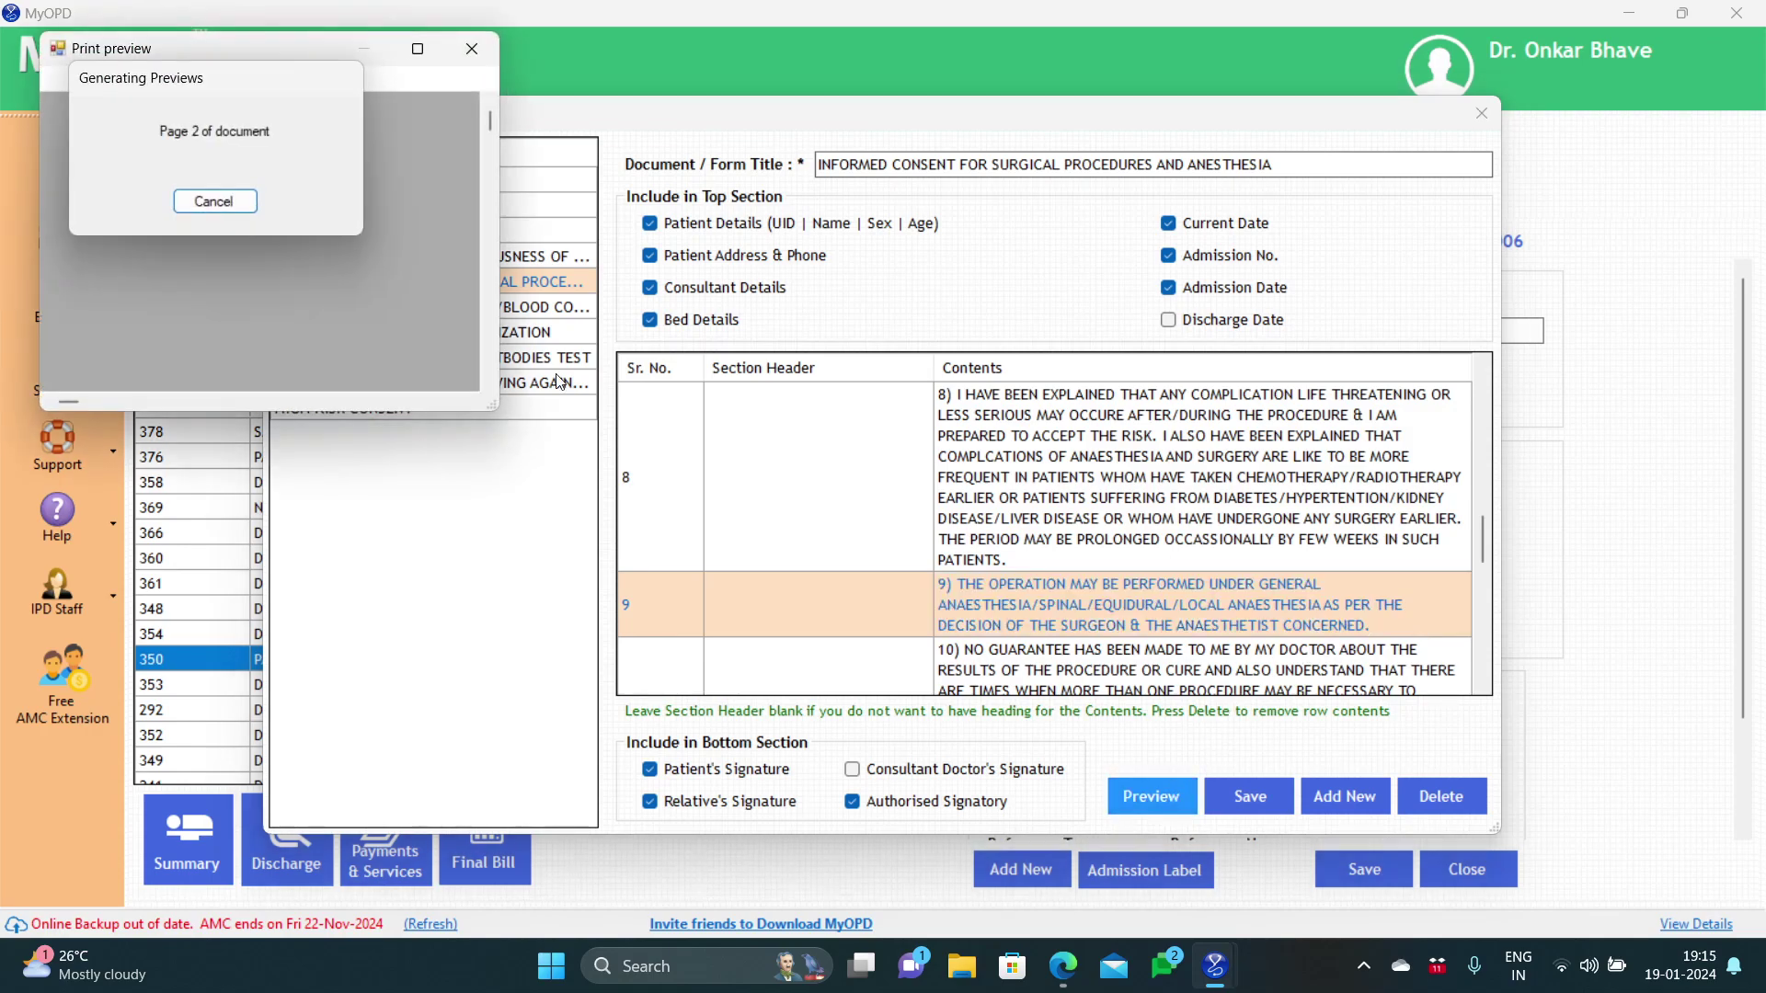
click(415, 48)
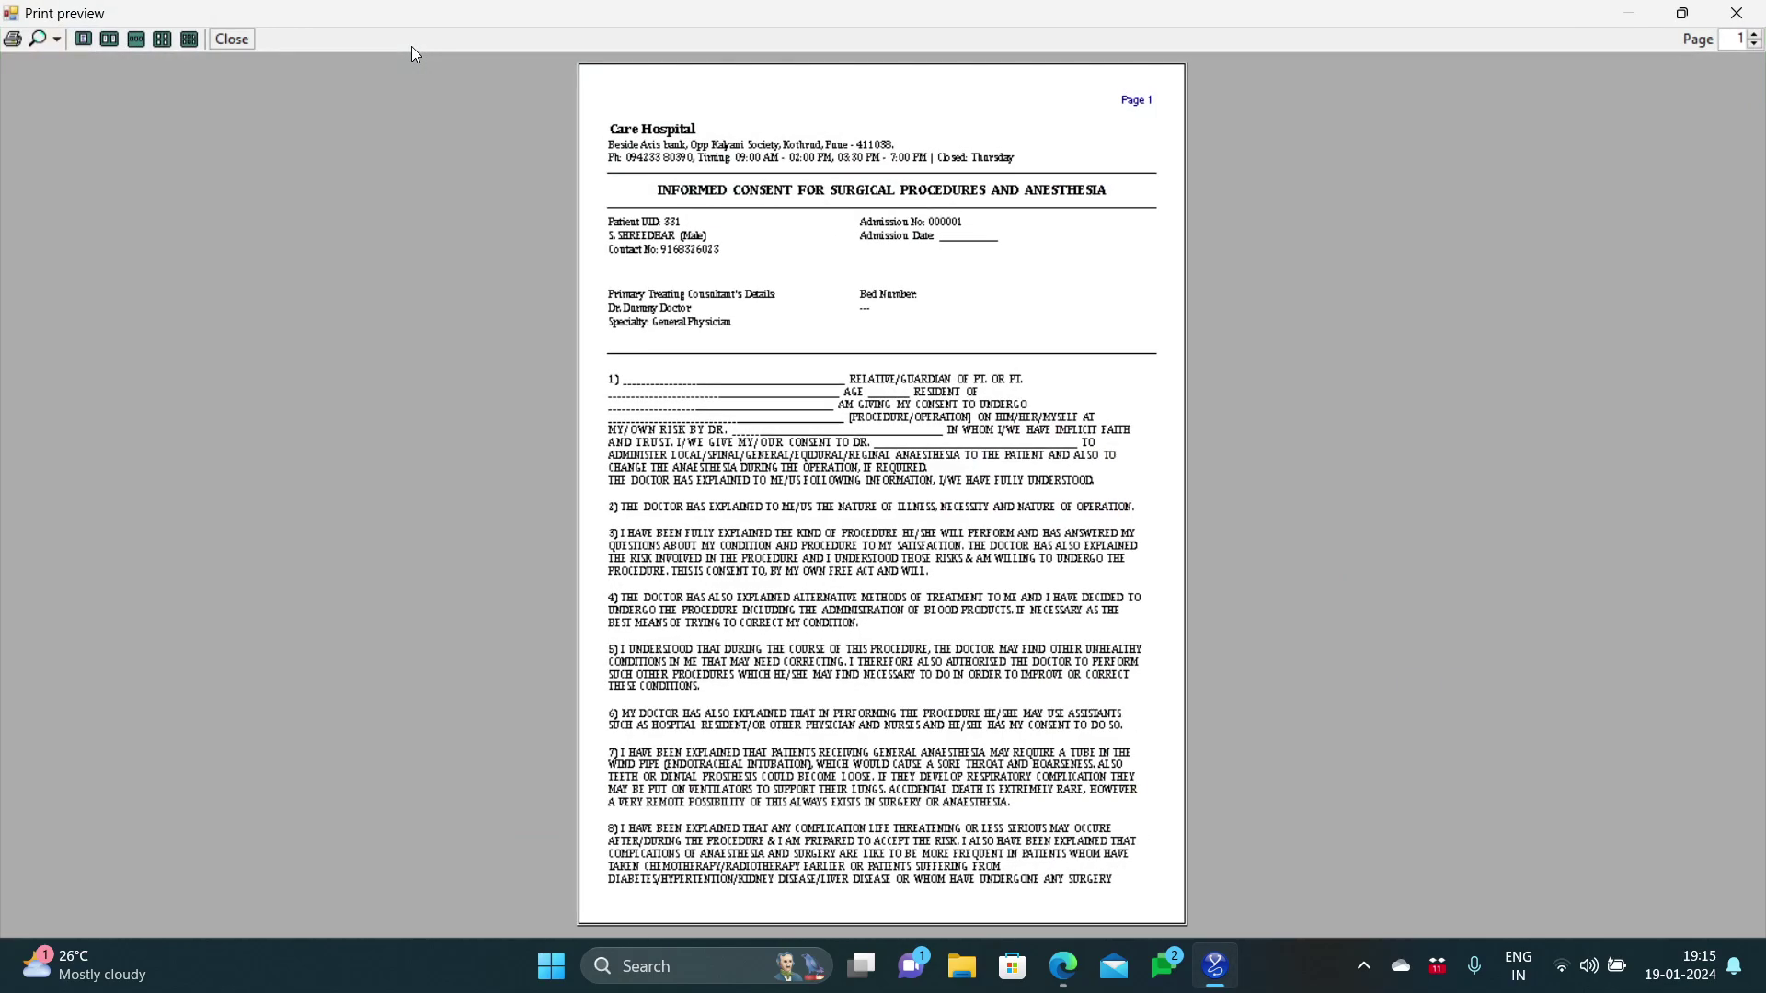
click(57, 40)
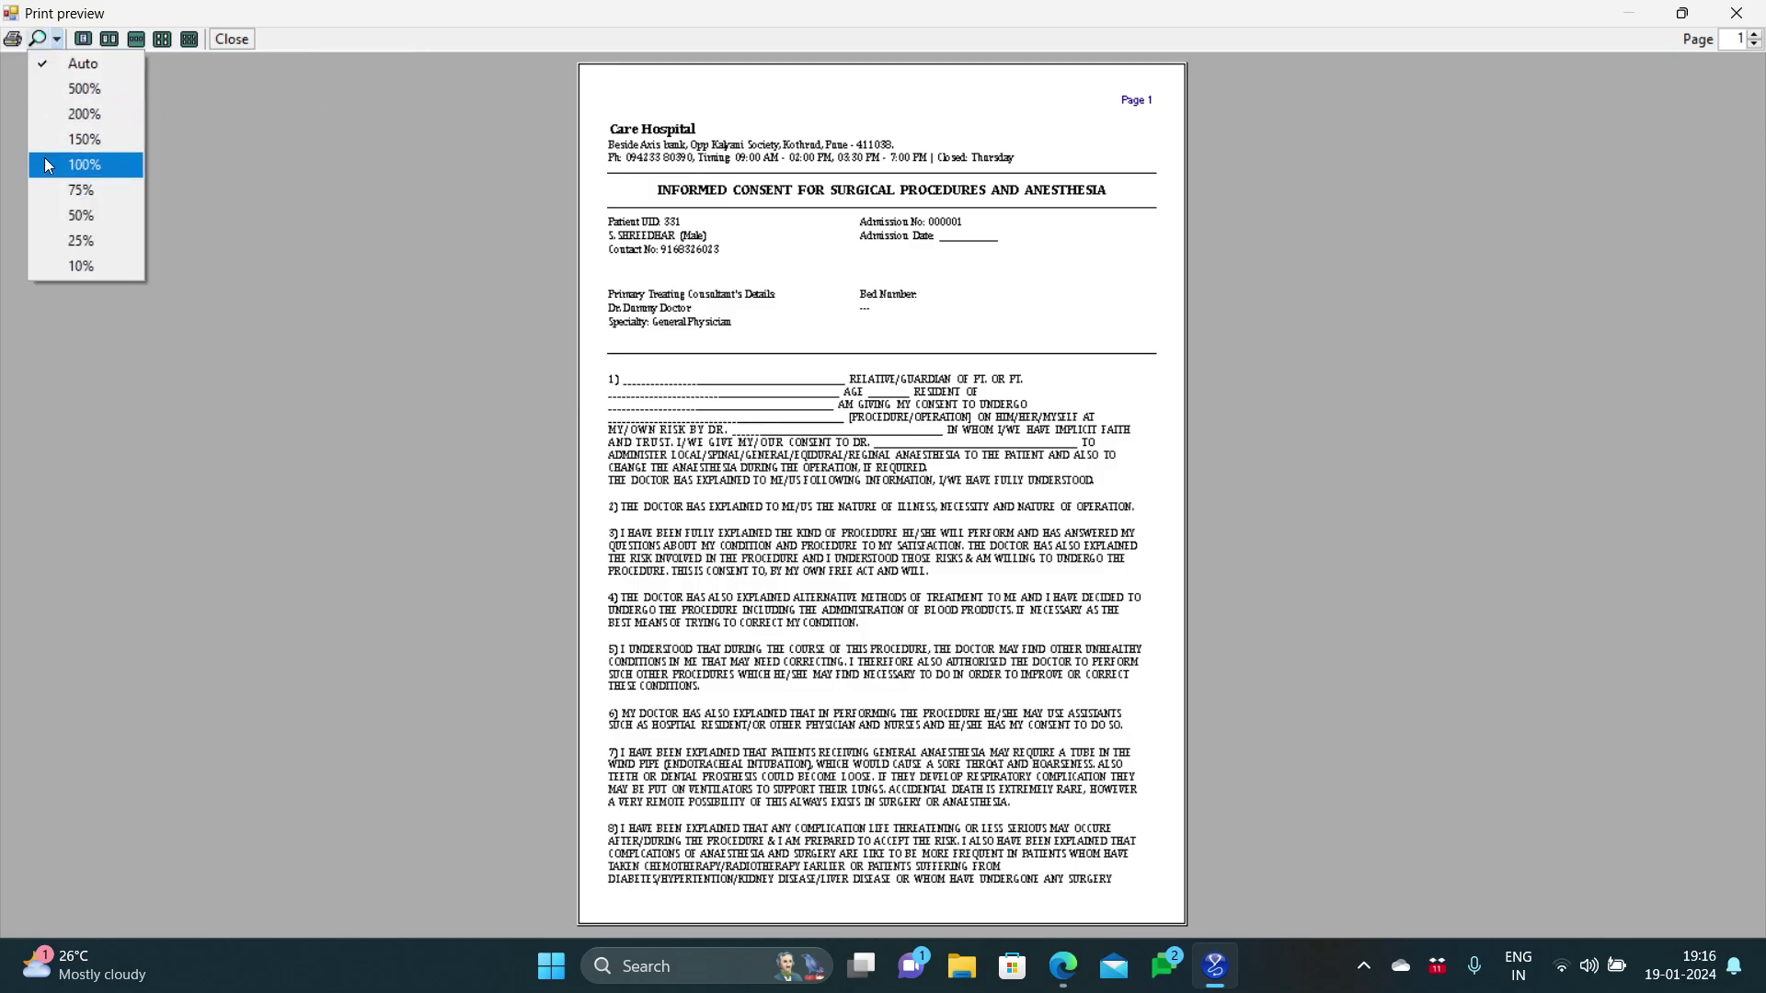
click(44, 157)
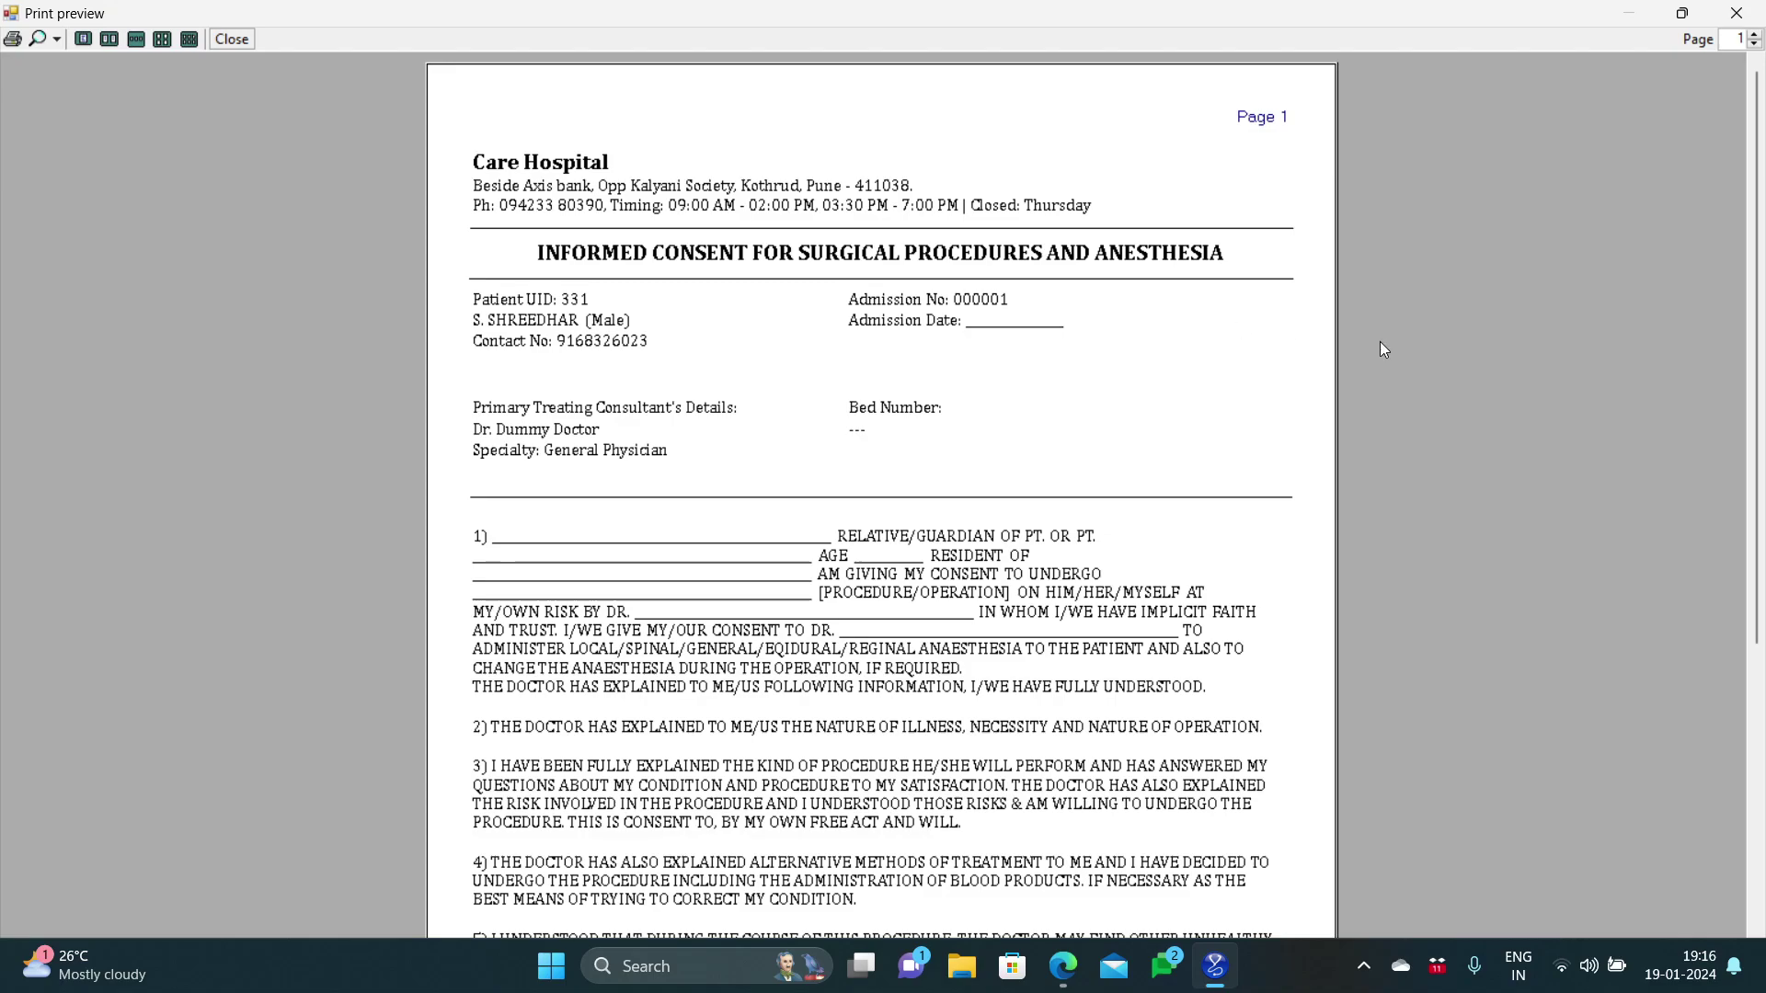
drag(1757, 267, 1762, 170)
scroll(1756, 561, down, 3)
scroll(1757, 561, up, 3)
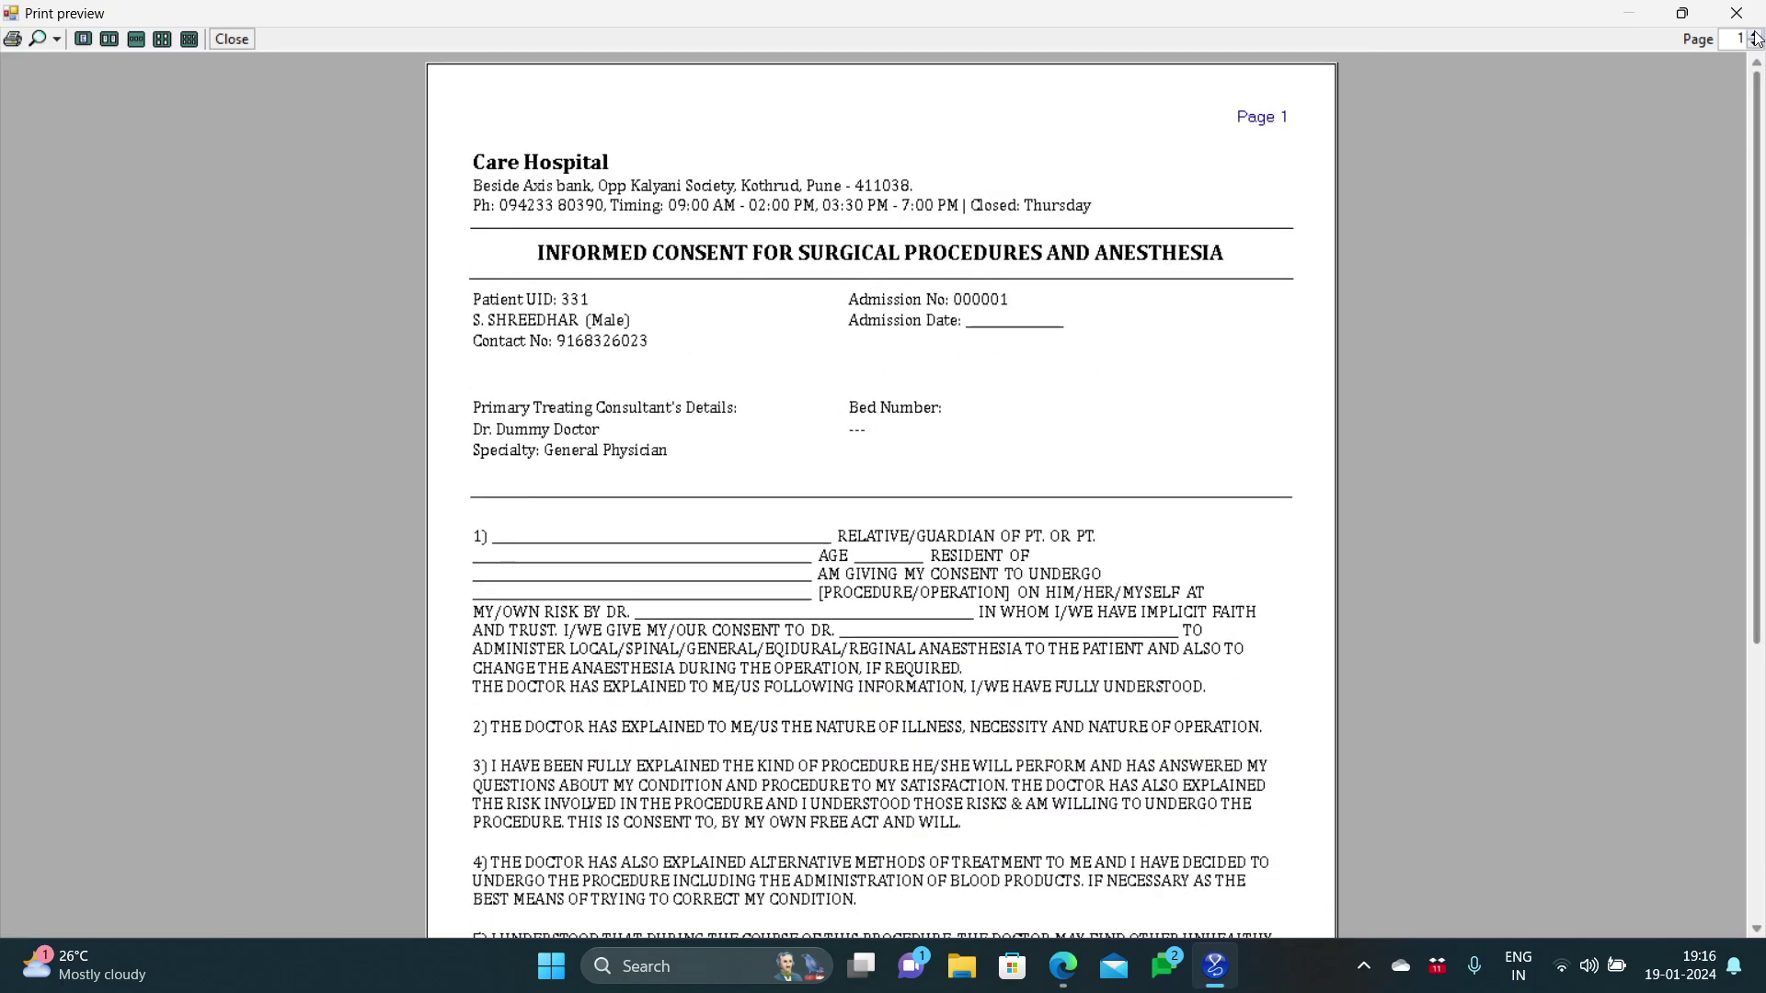
click(1756, 35)
scroll(1762, 292, down, 1)
drag(1763, 292, 1763, 357)
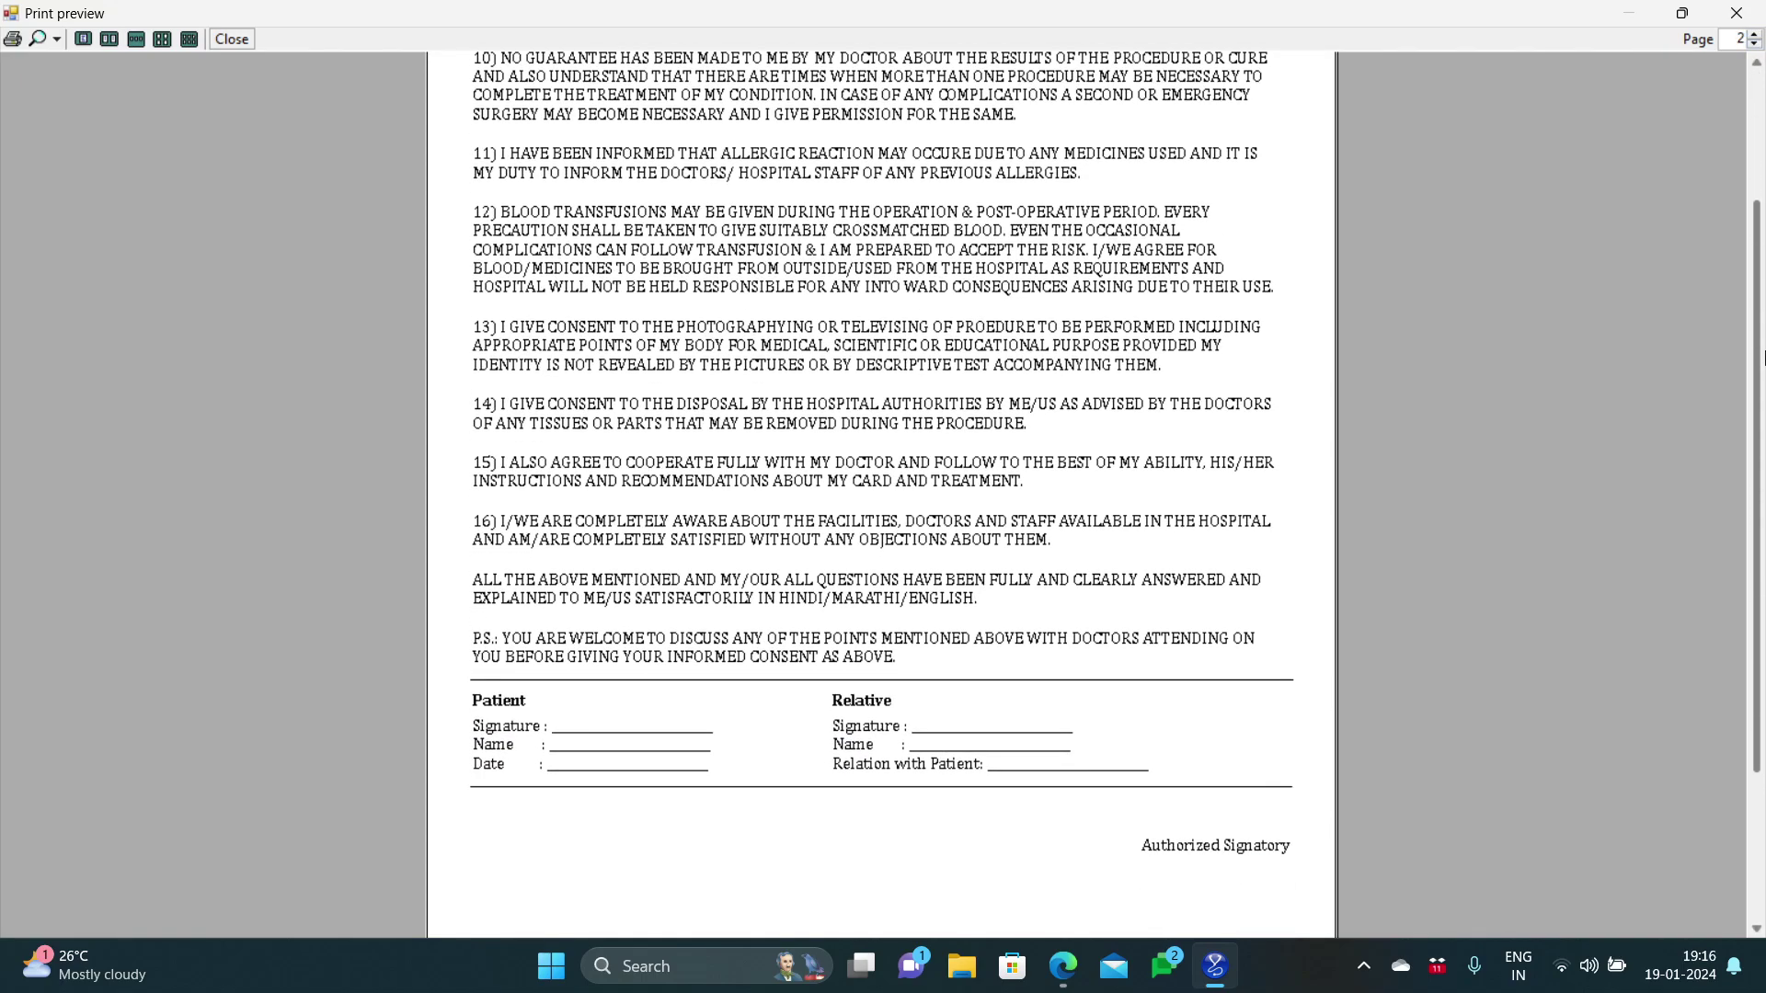
drag(1764, 358, 1760, 209)
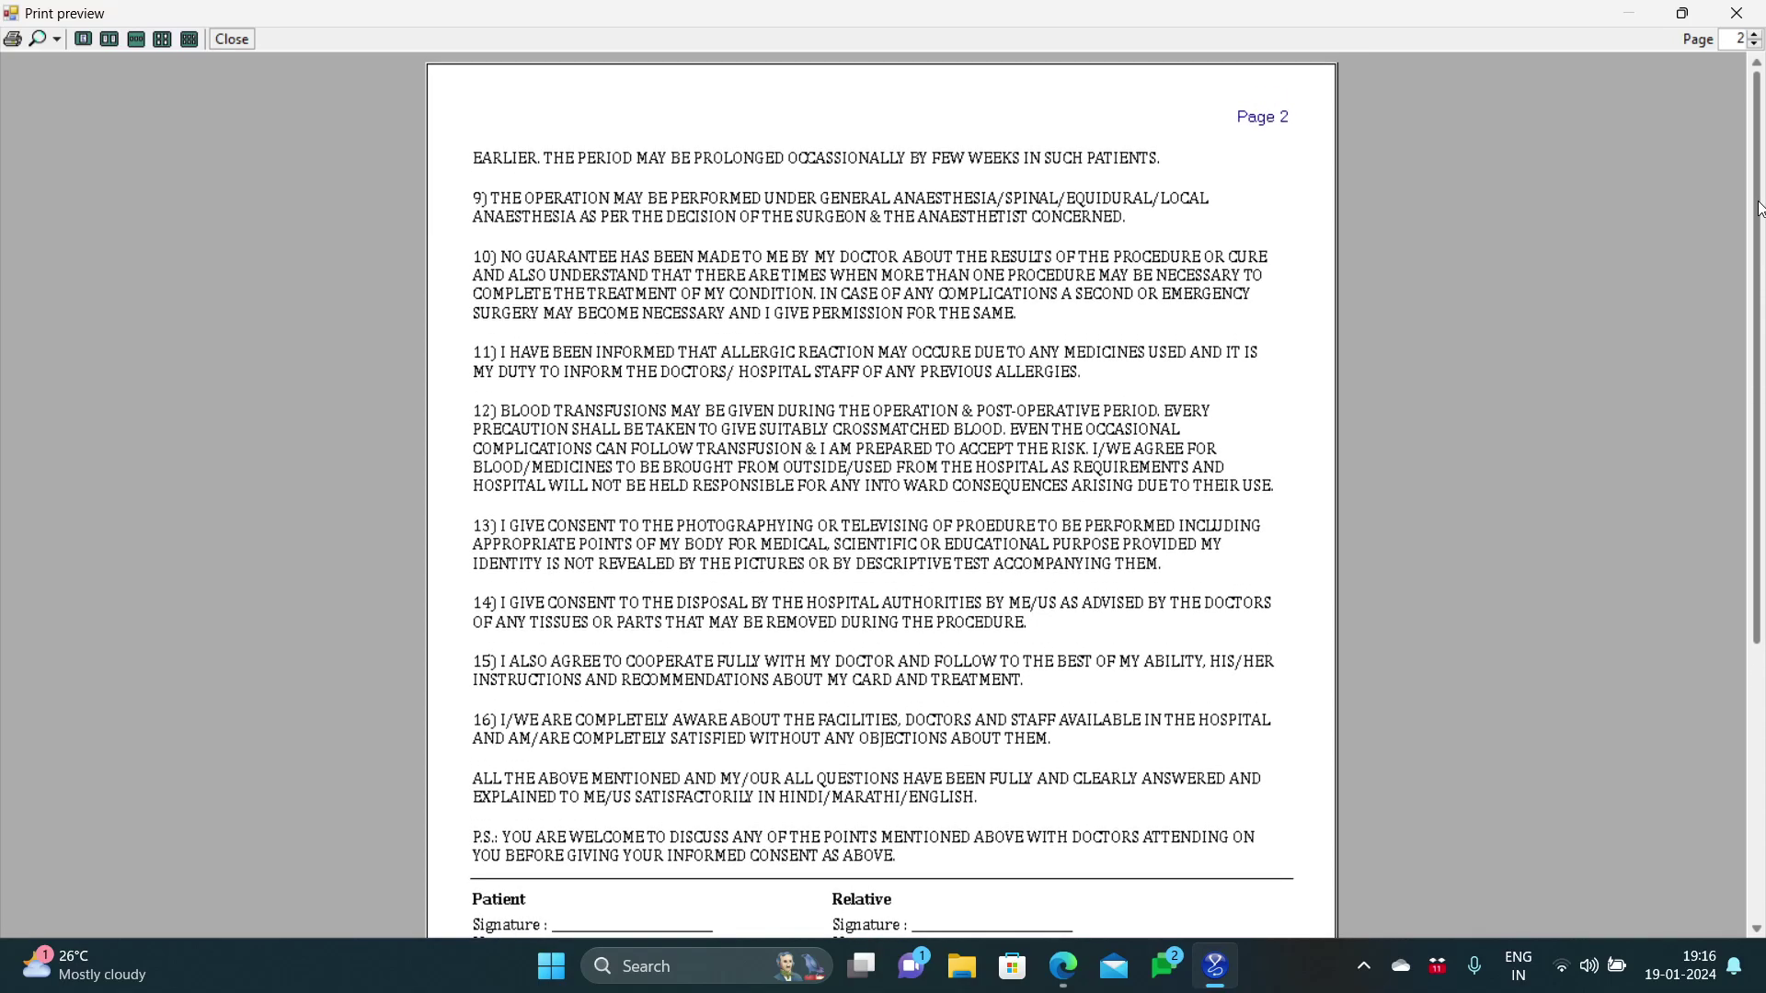
click(1738, 12)
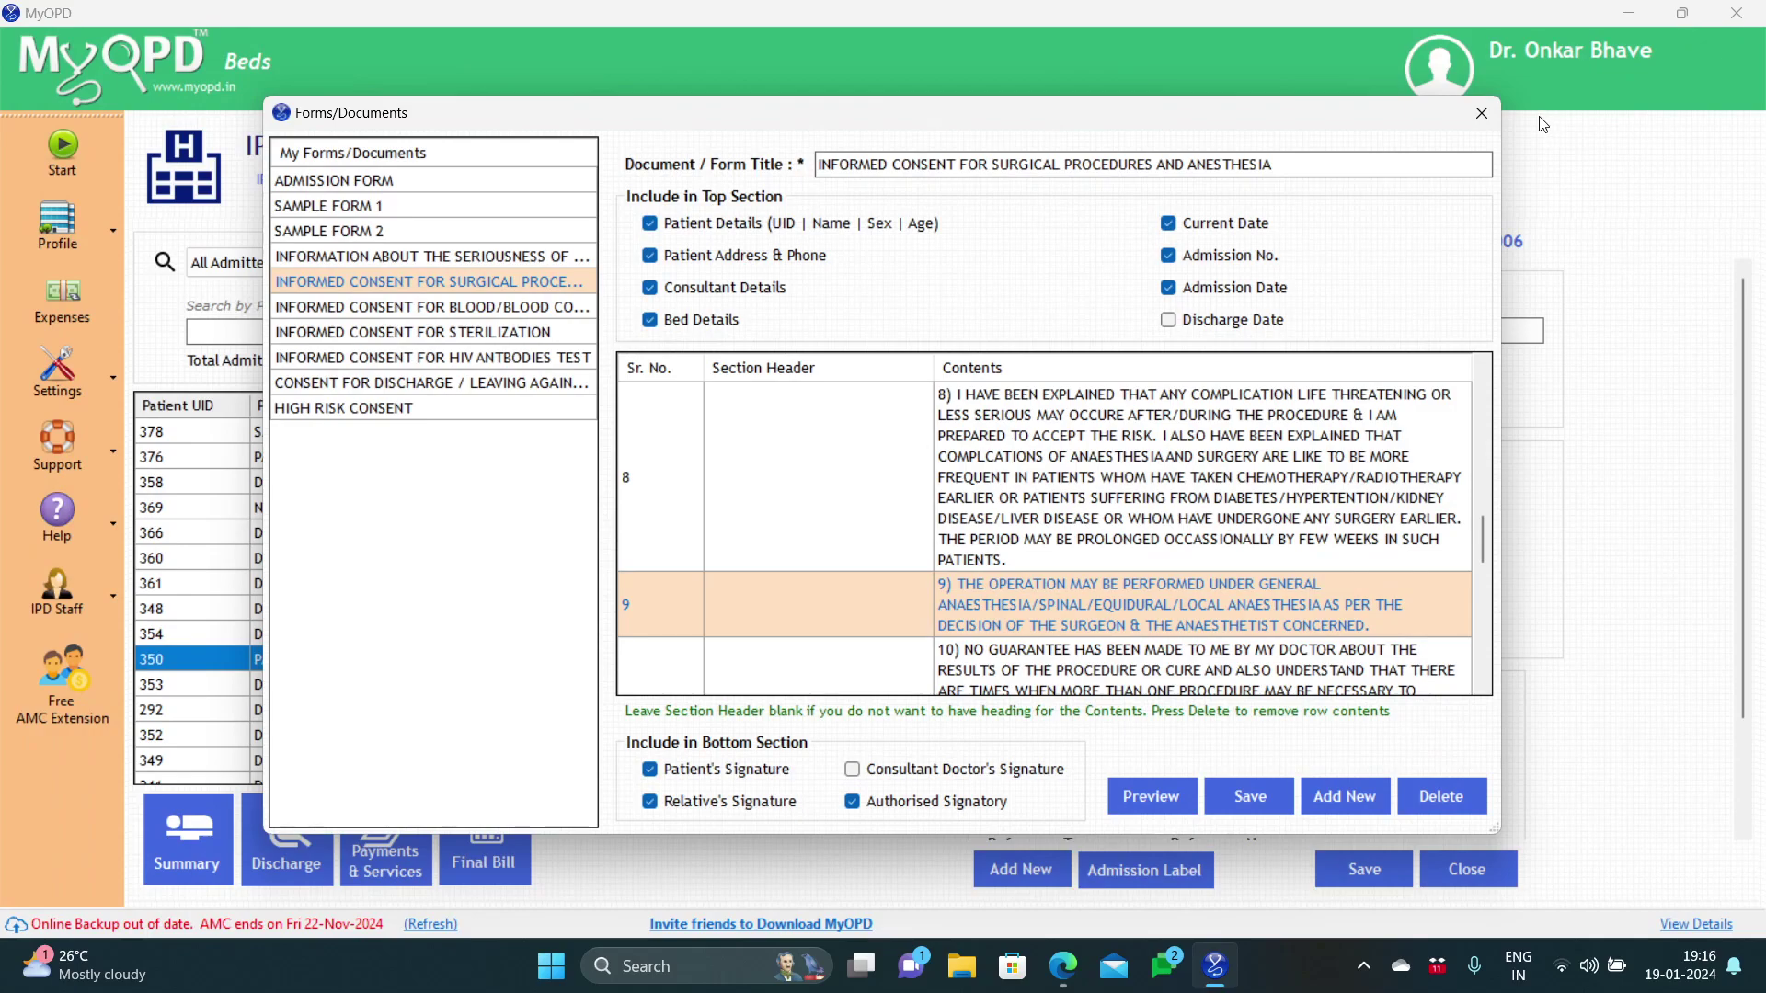
Step: Reopen Forms/Documents, add a new blank template, and begin editing its first row's Contents
click(1481, 112)
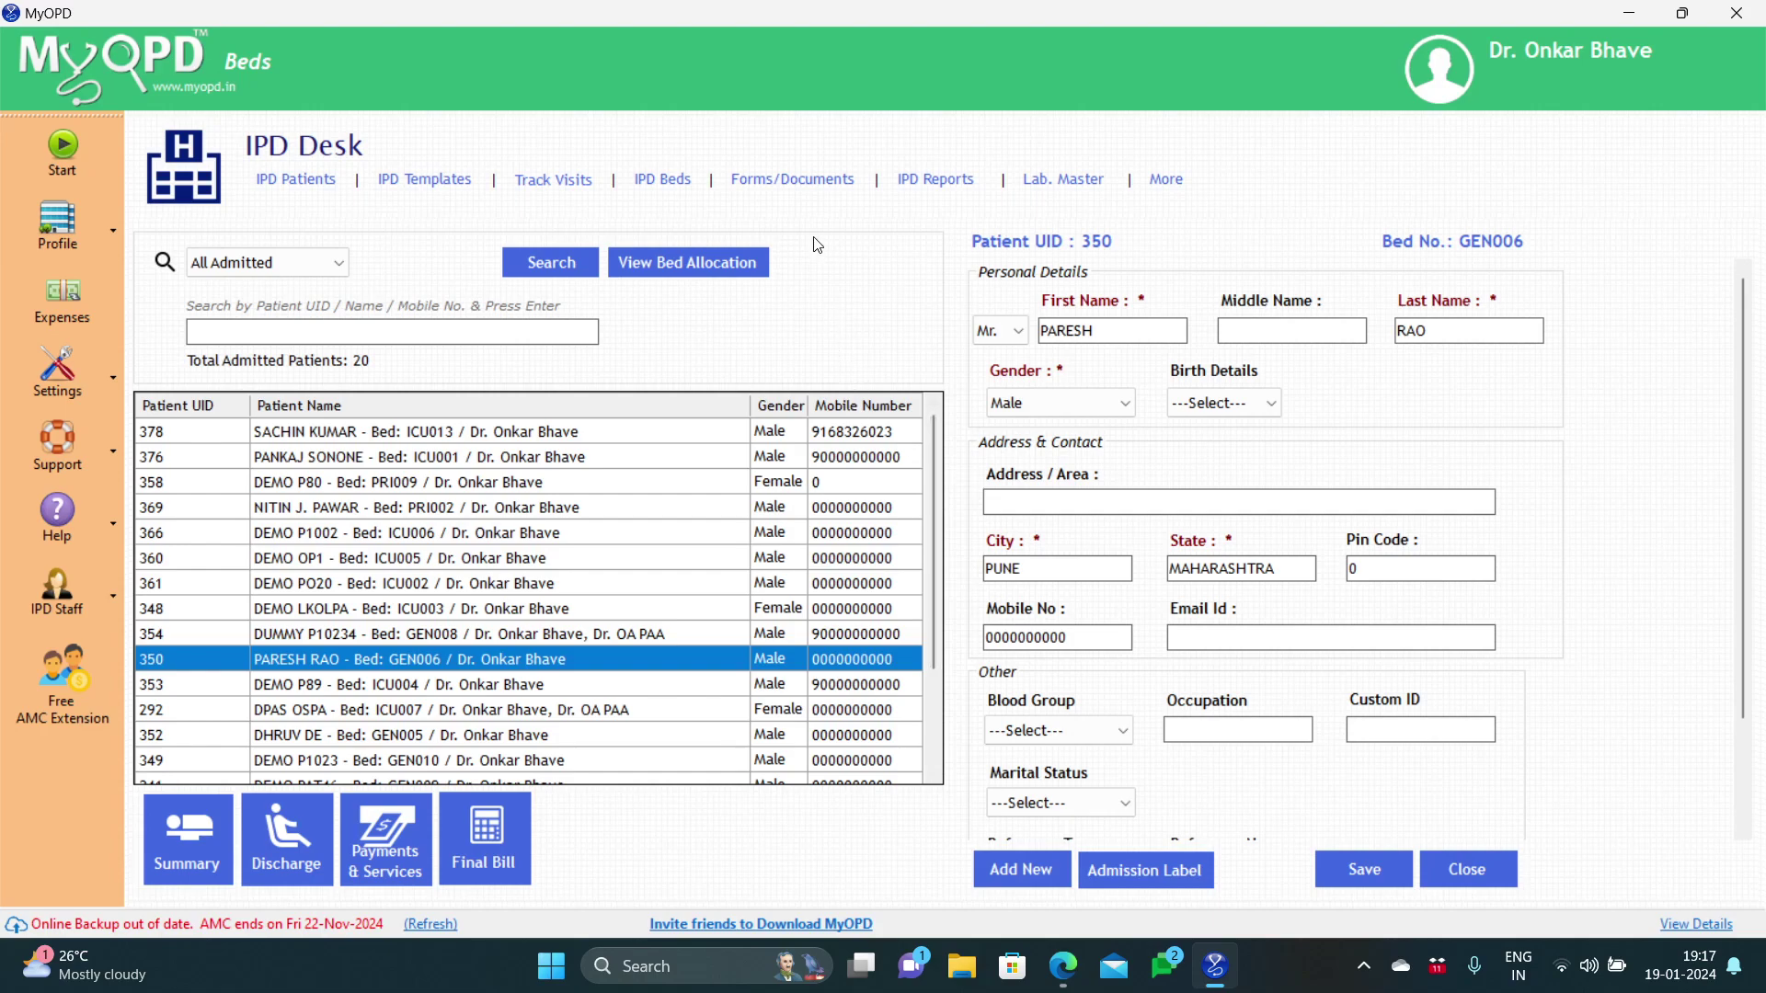
click(803, 192)
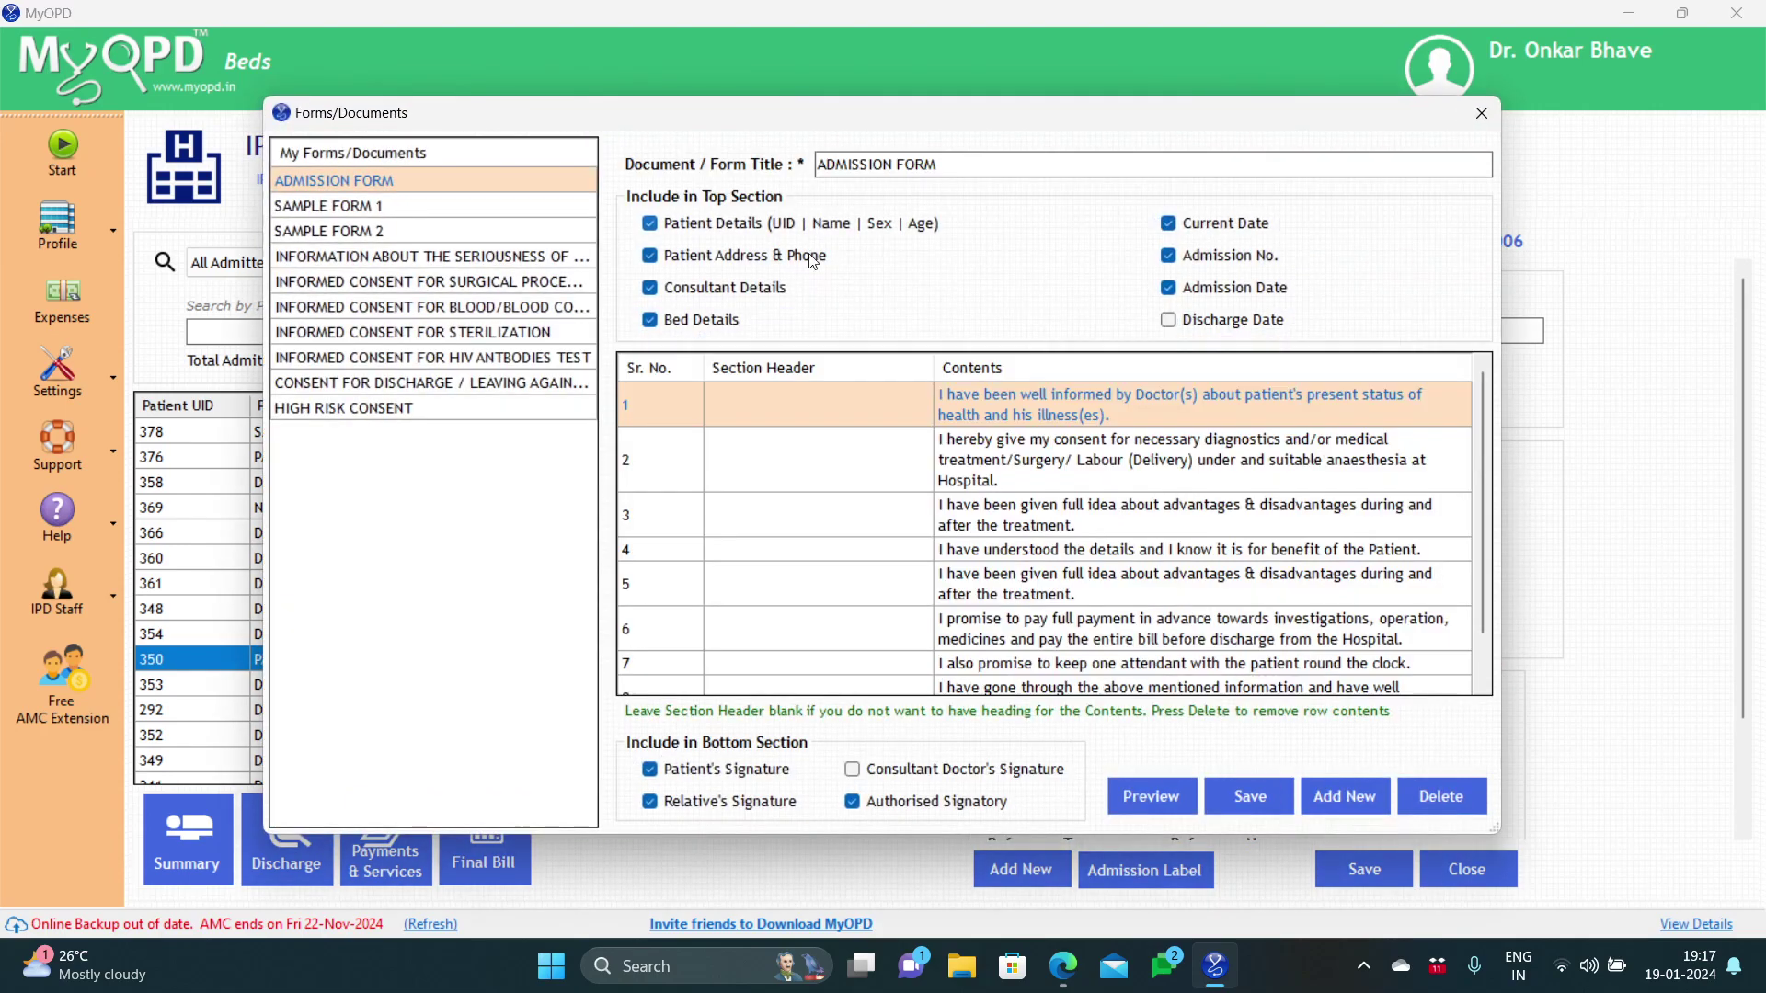
click(1313, 795)
click(962, 396)
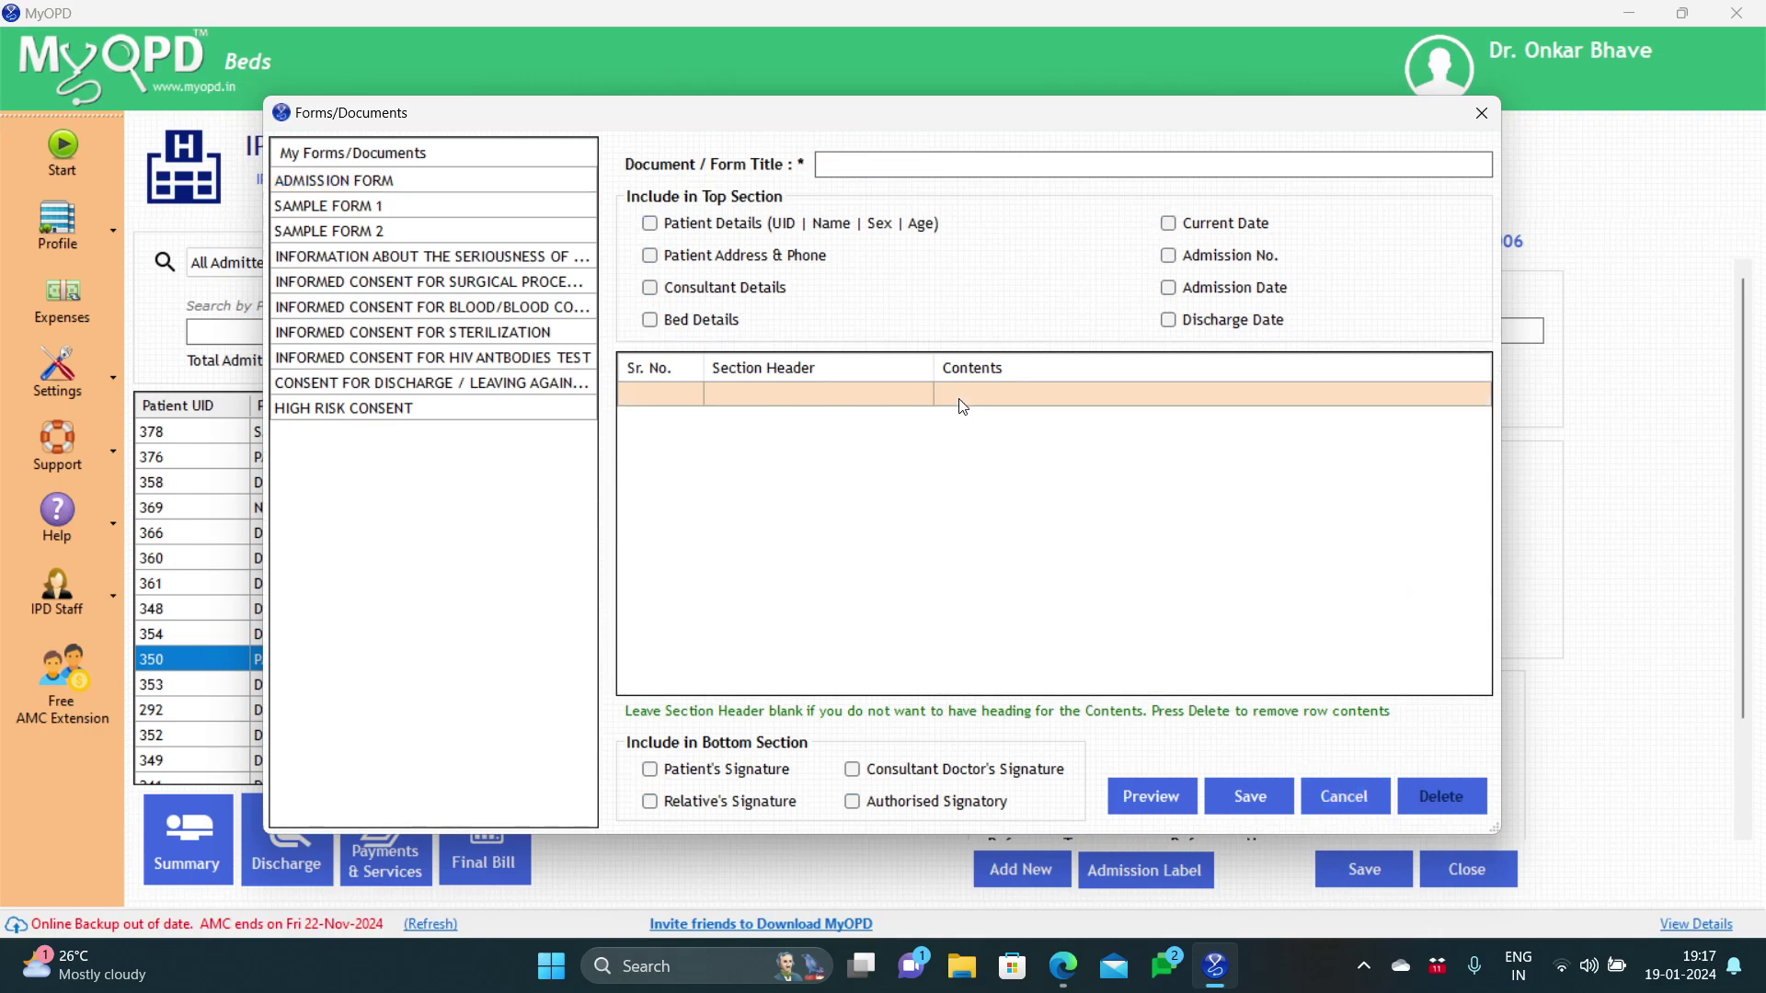
click(961, 398)
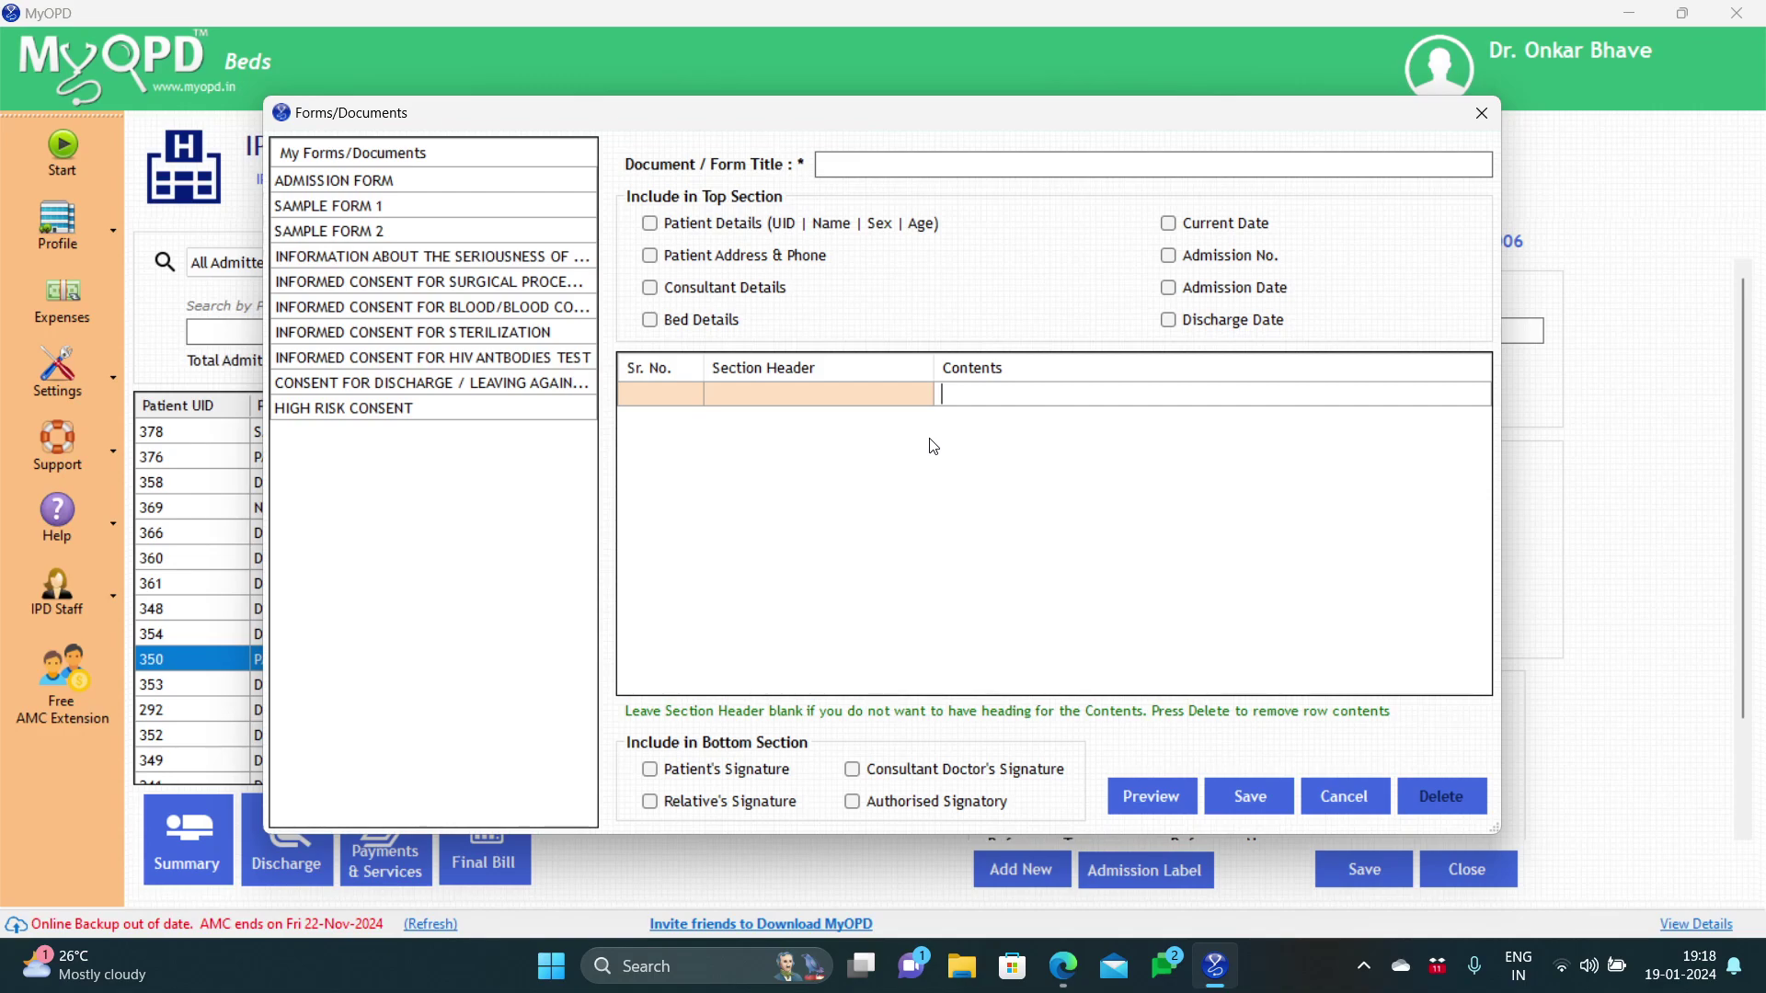
Step: Close the blank Forms/Documents editor to return to the IPD Desk's 20 admitted patients
click(1481, 112)
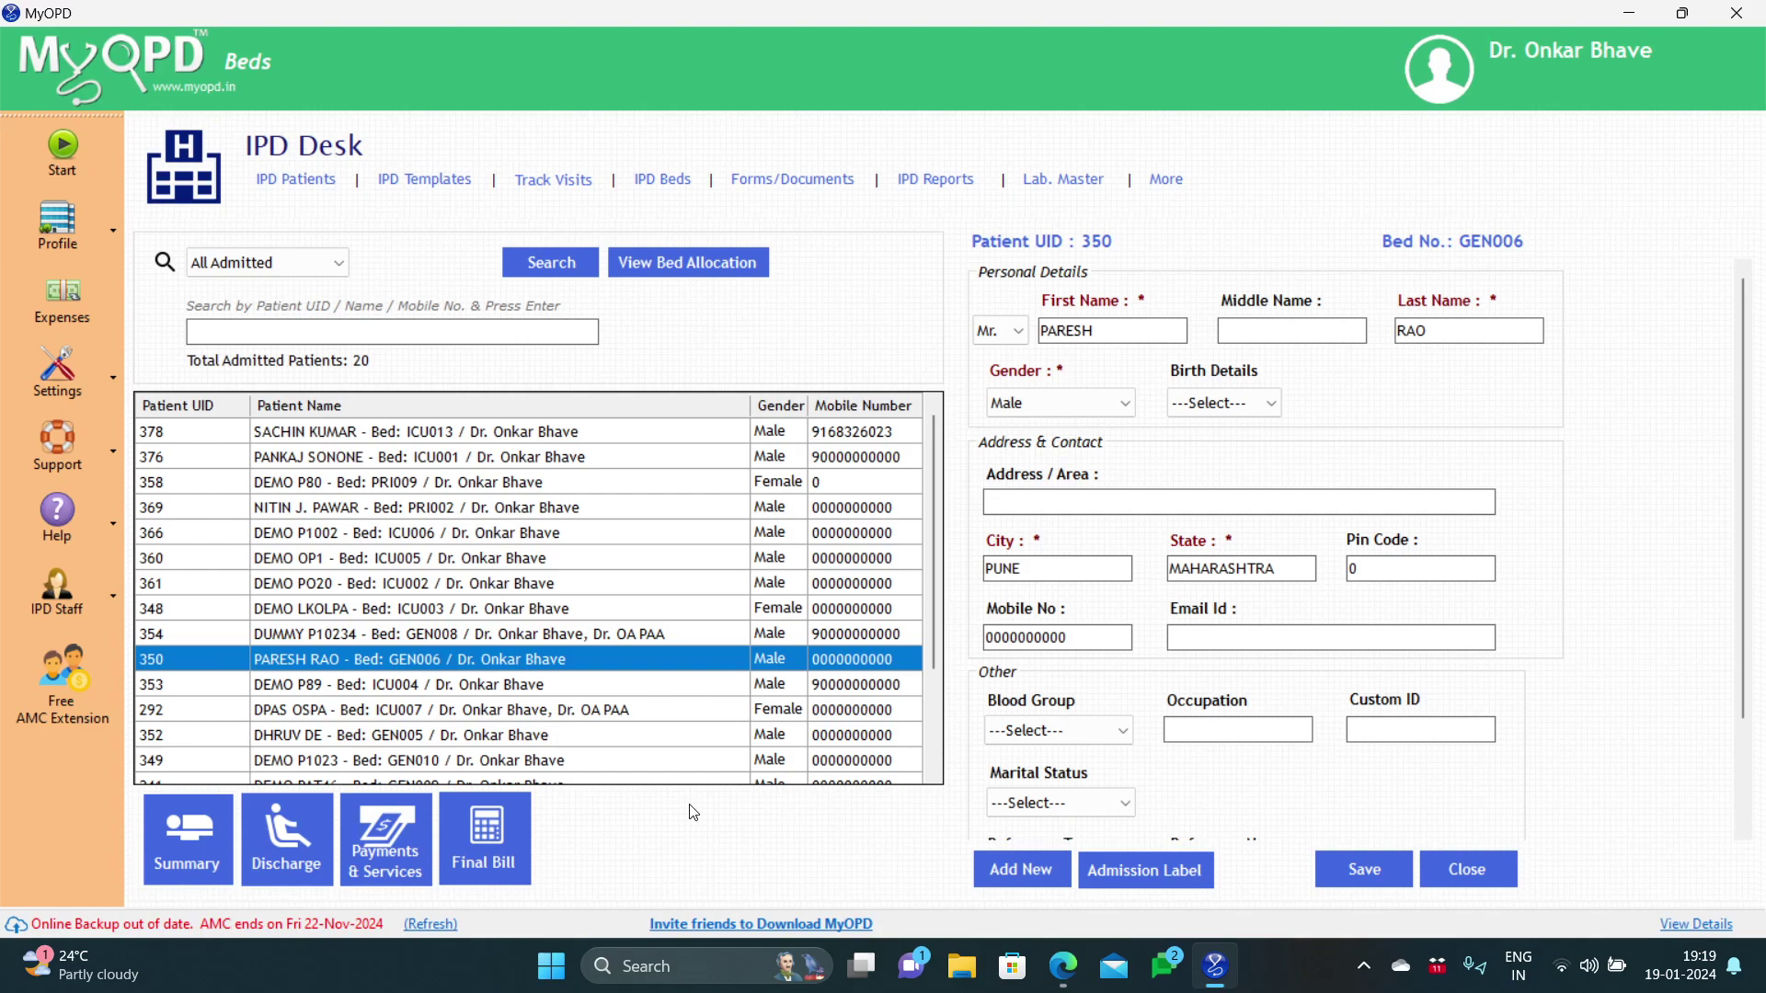
Step: Add 24 Hrs Urine Aluminium and 24 Hrs Urine Iron to the bed PRI002 patient's services
click(367, 513)
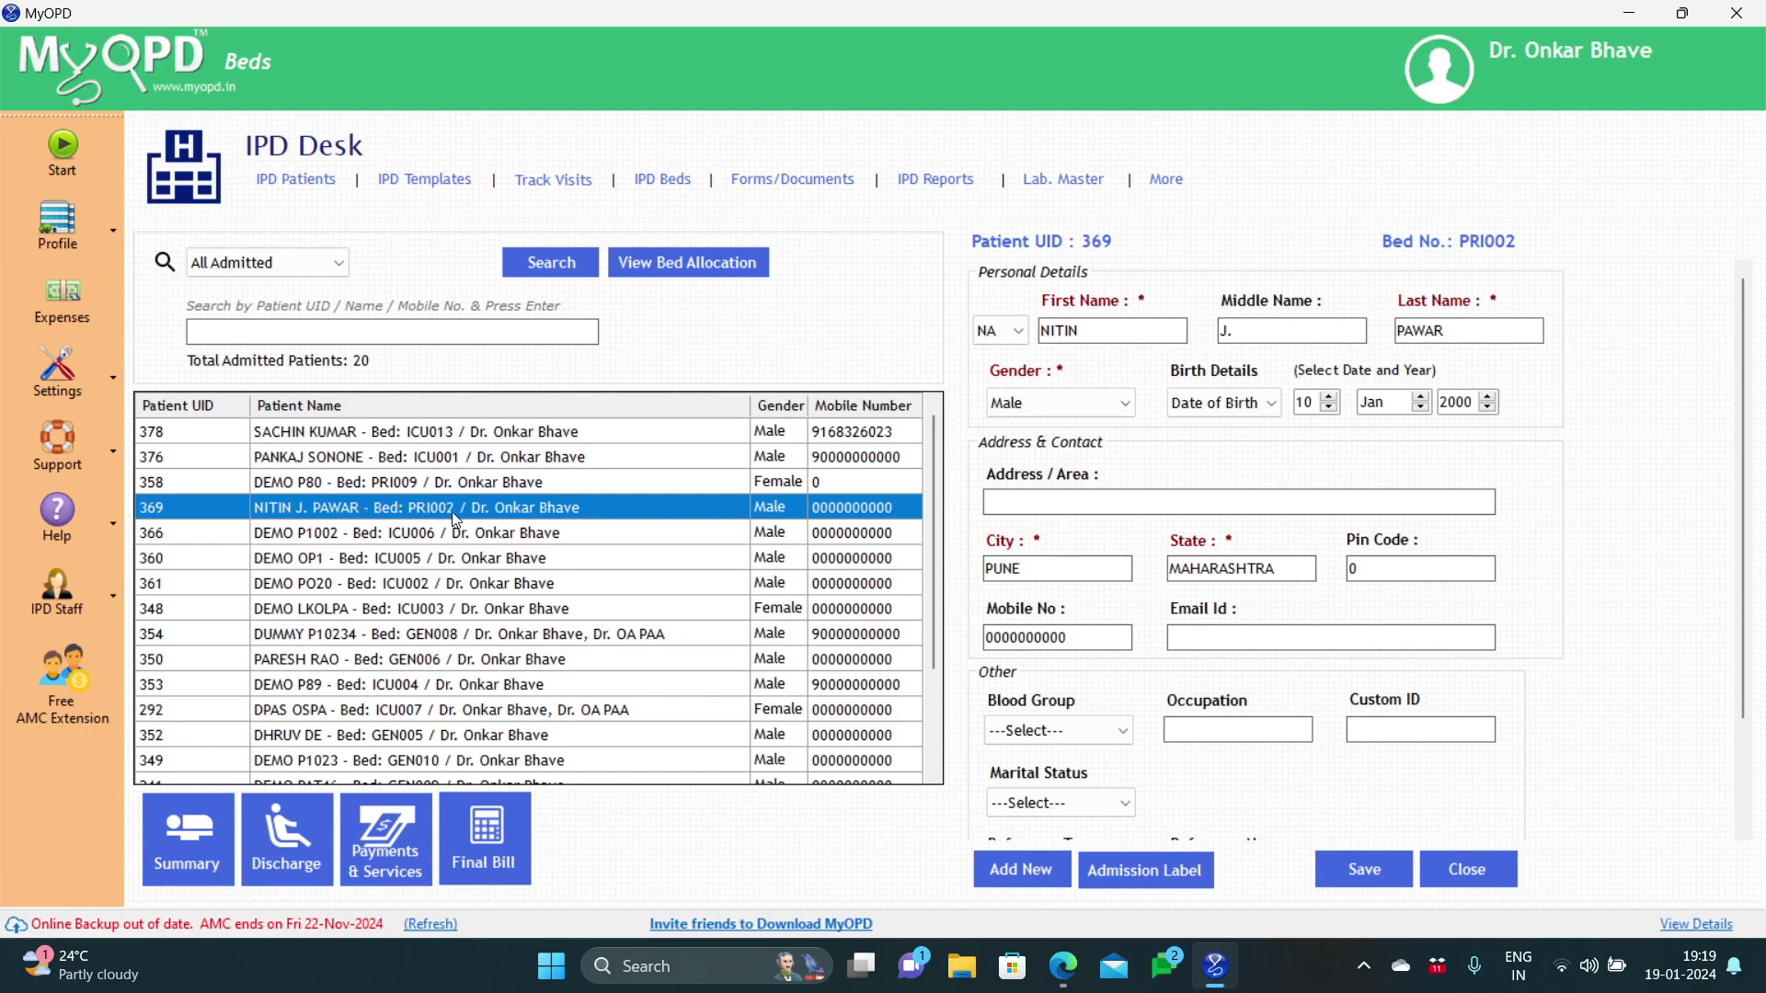
click(385, 824)
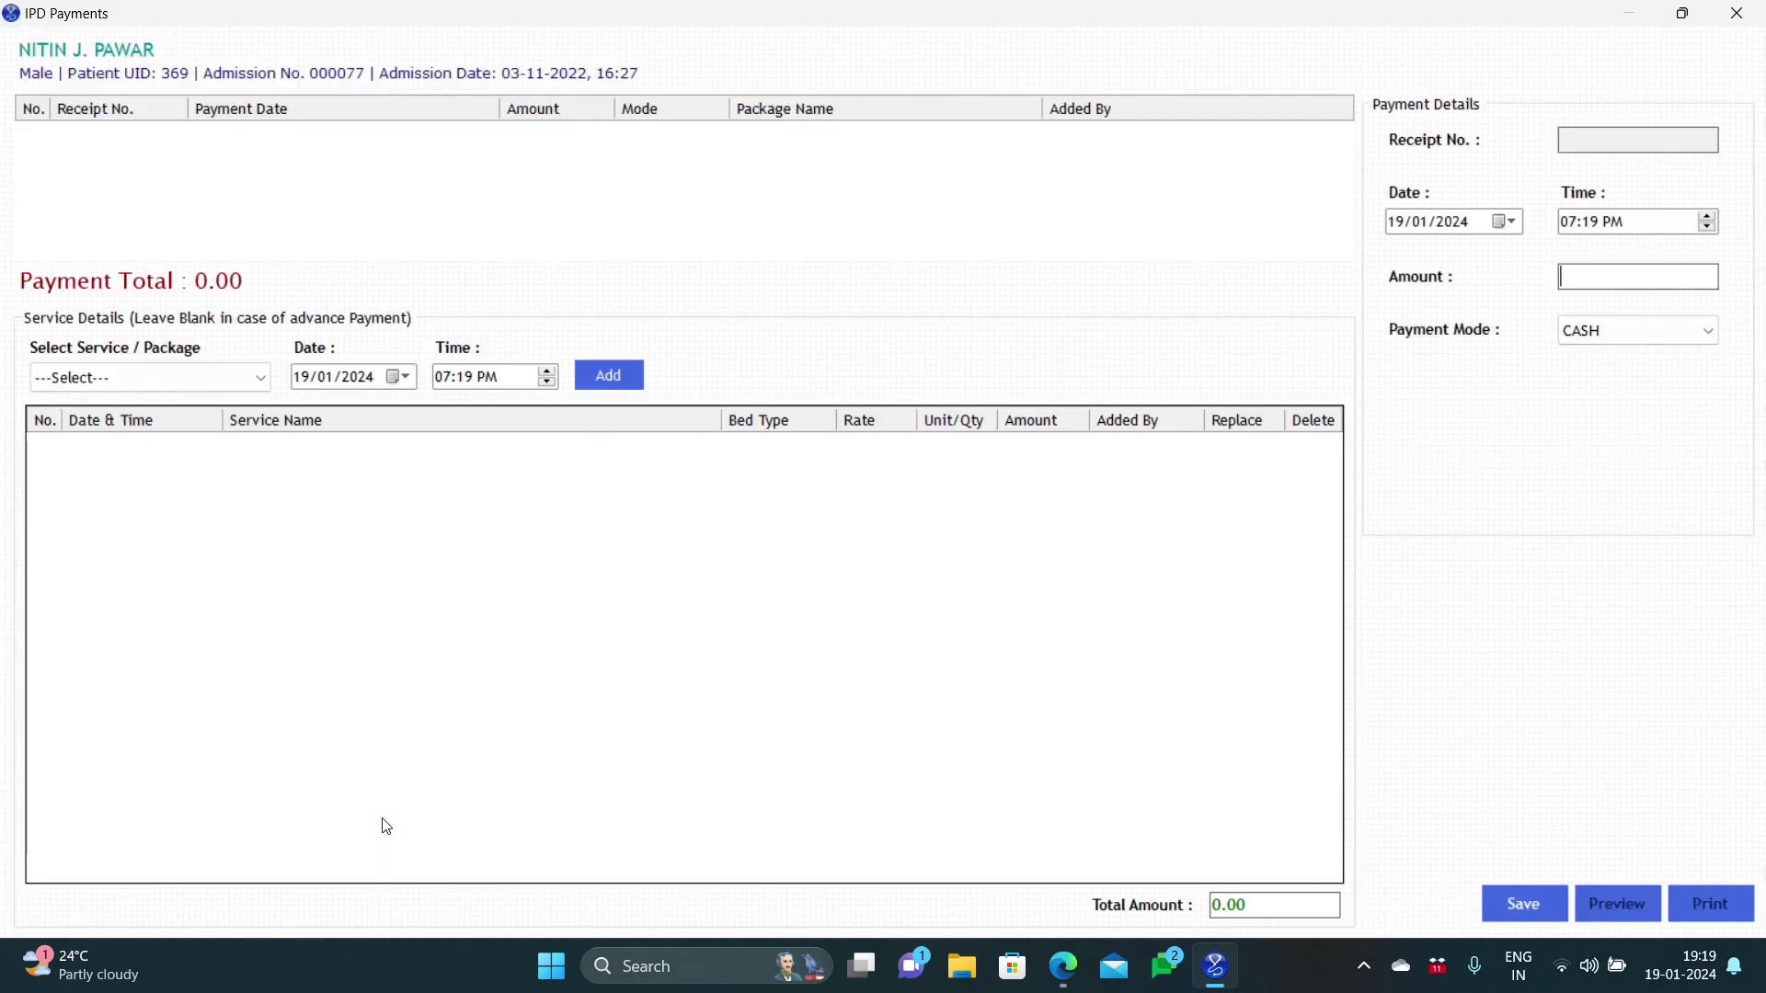
click(222, 388)
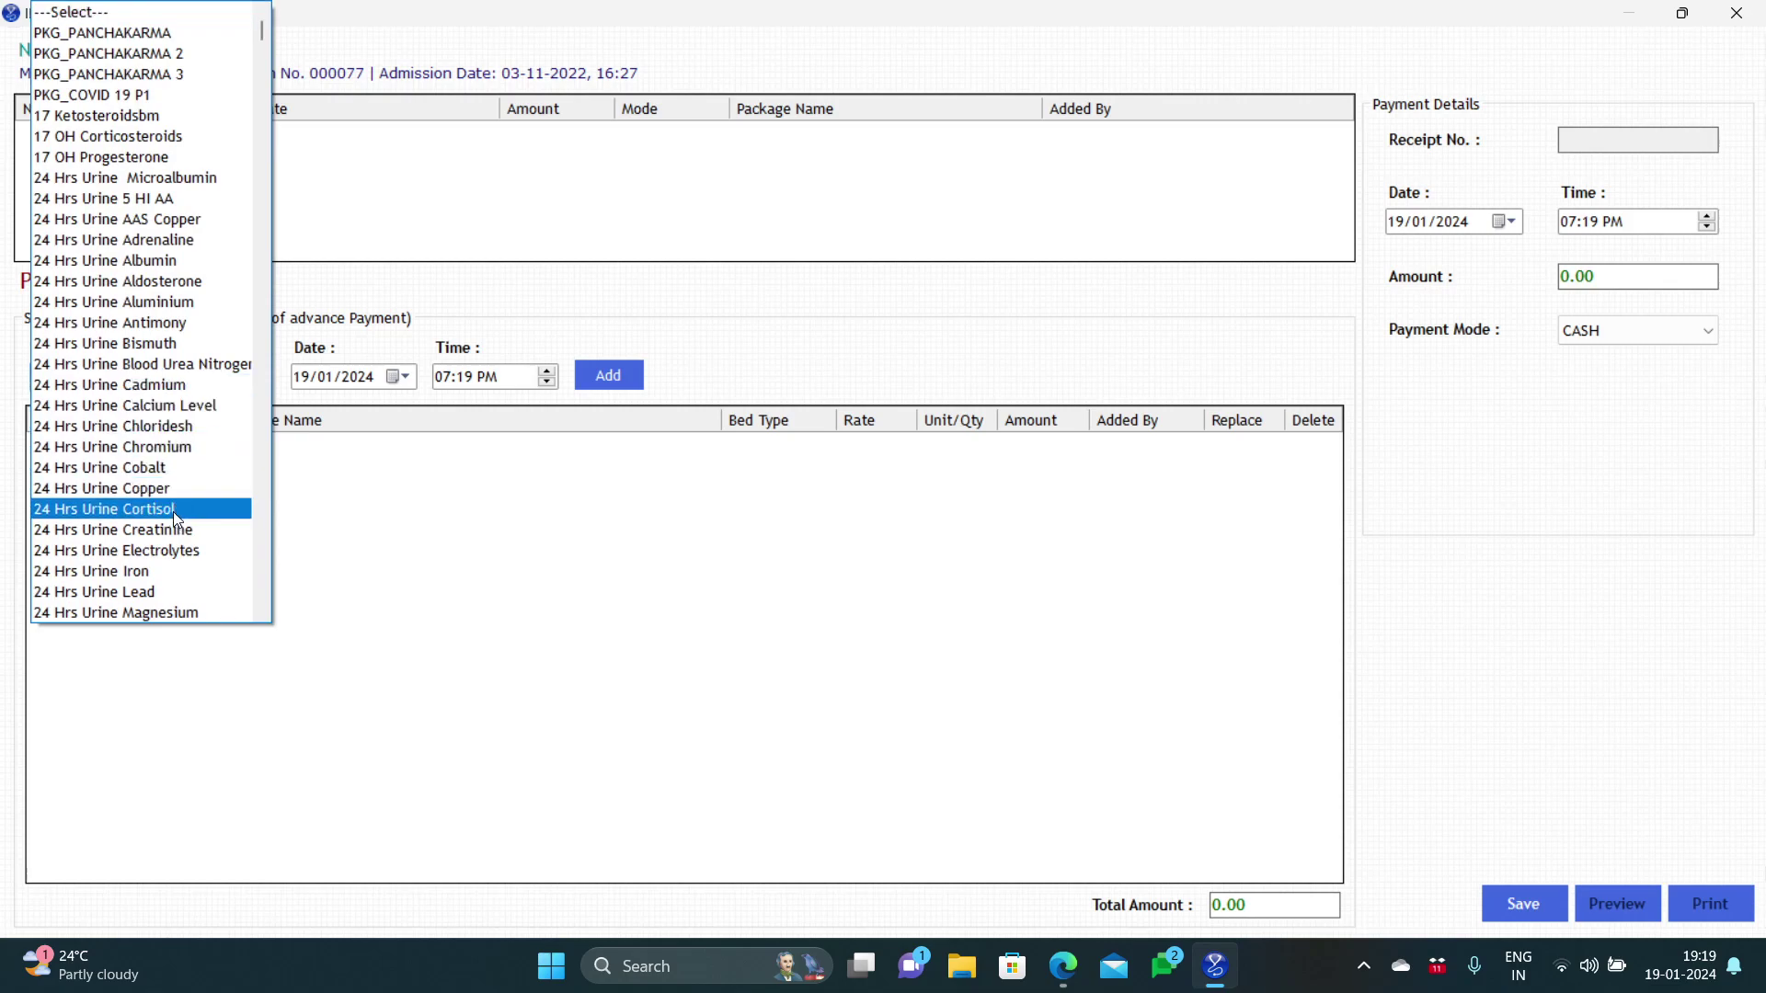
click(180, 304)
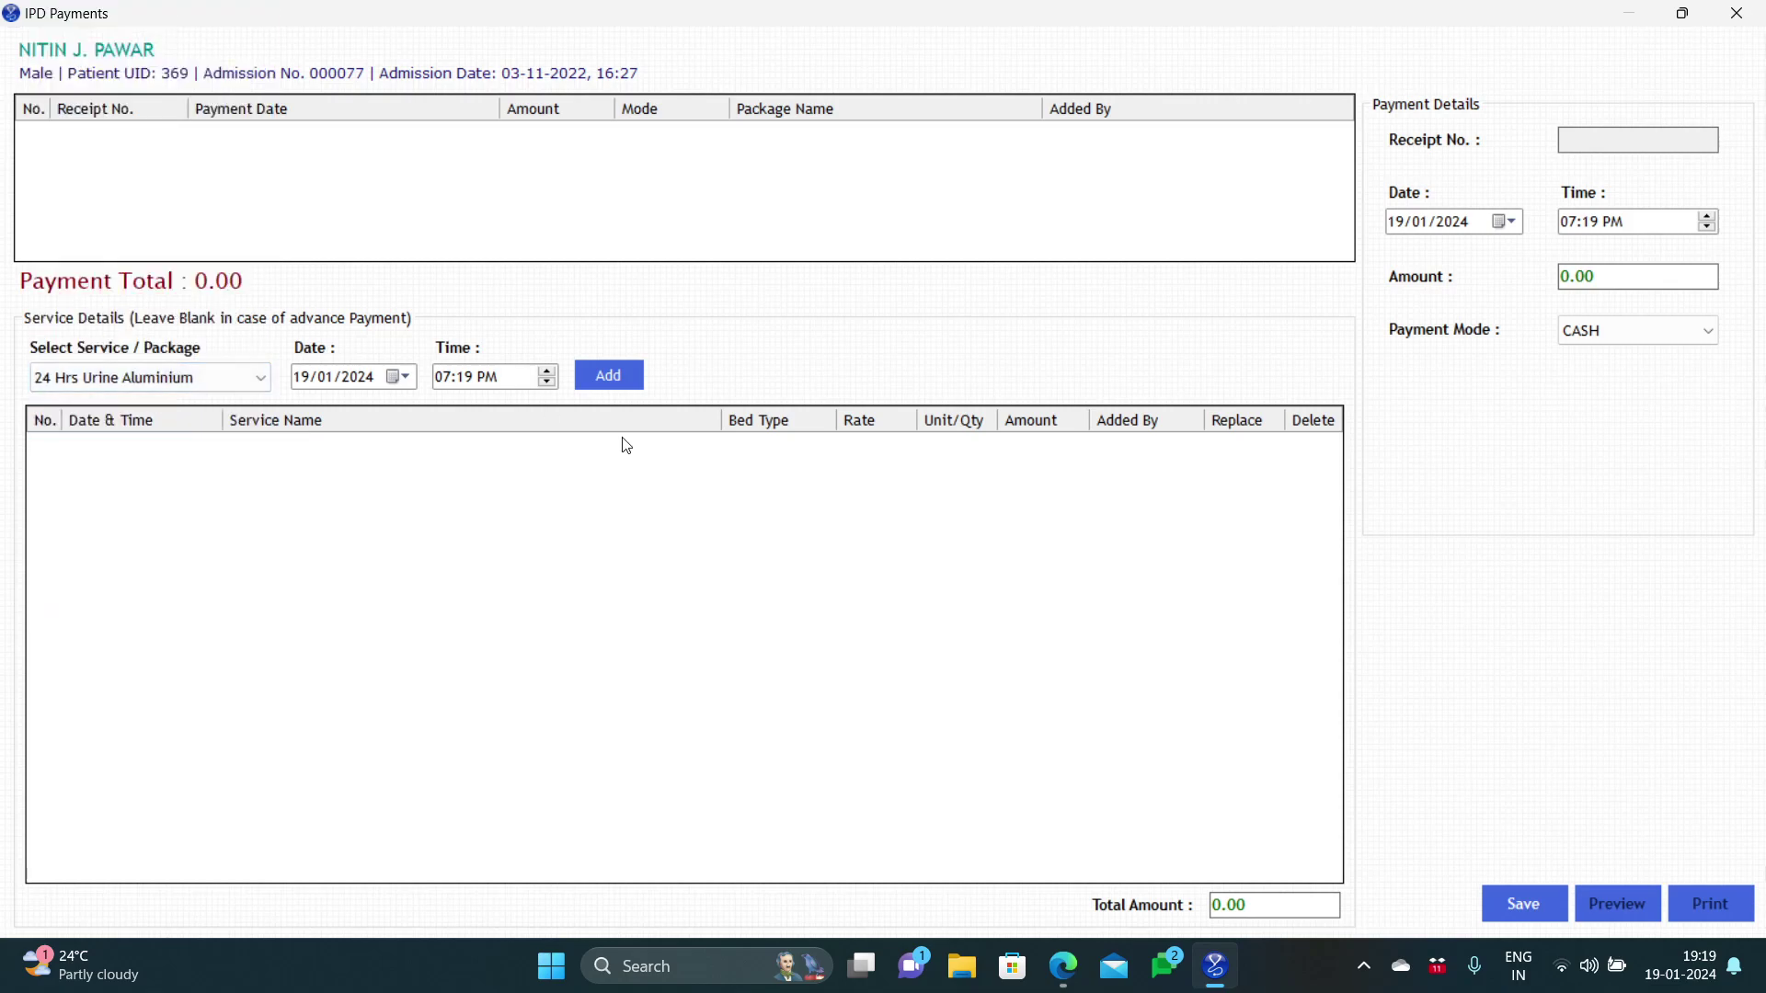
click(610, 378)
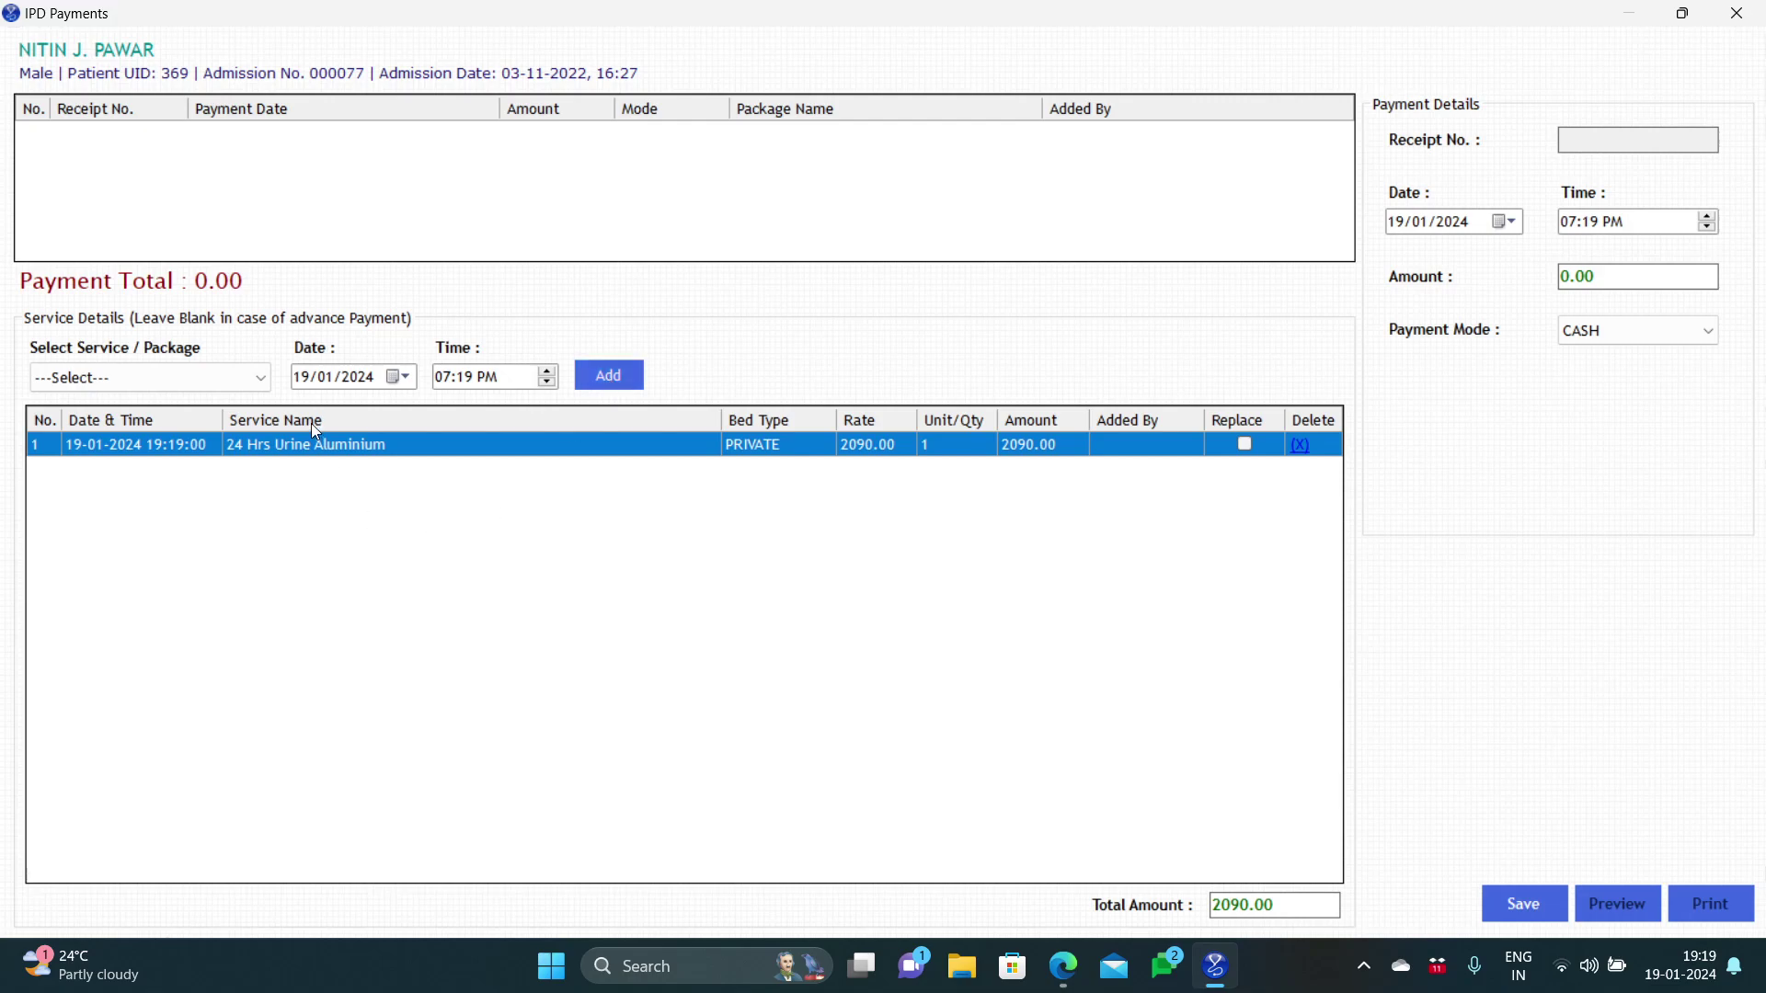
click(262, 379)
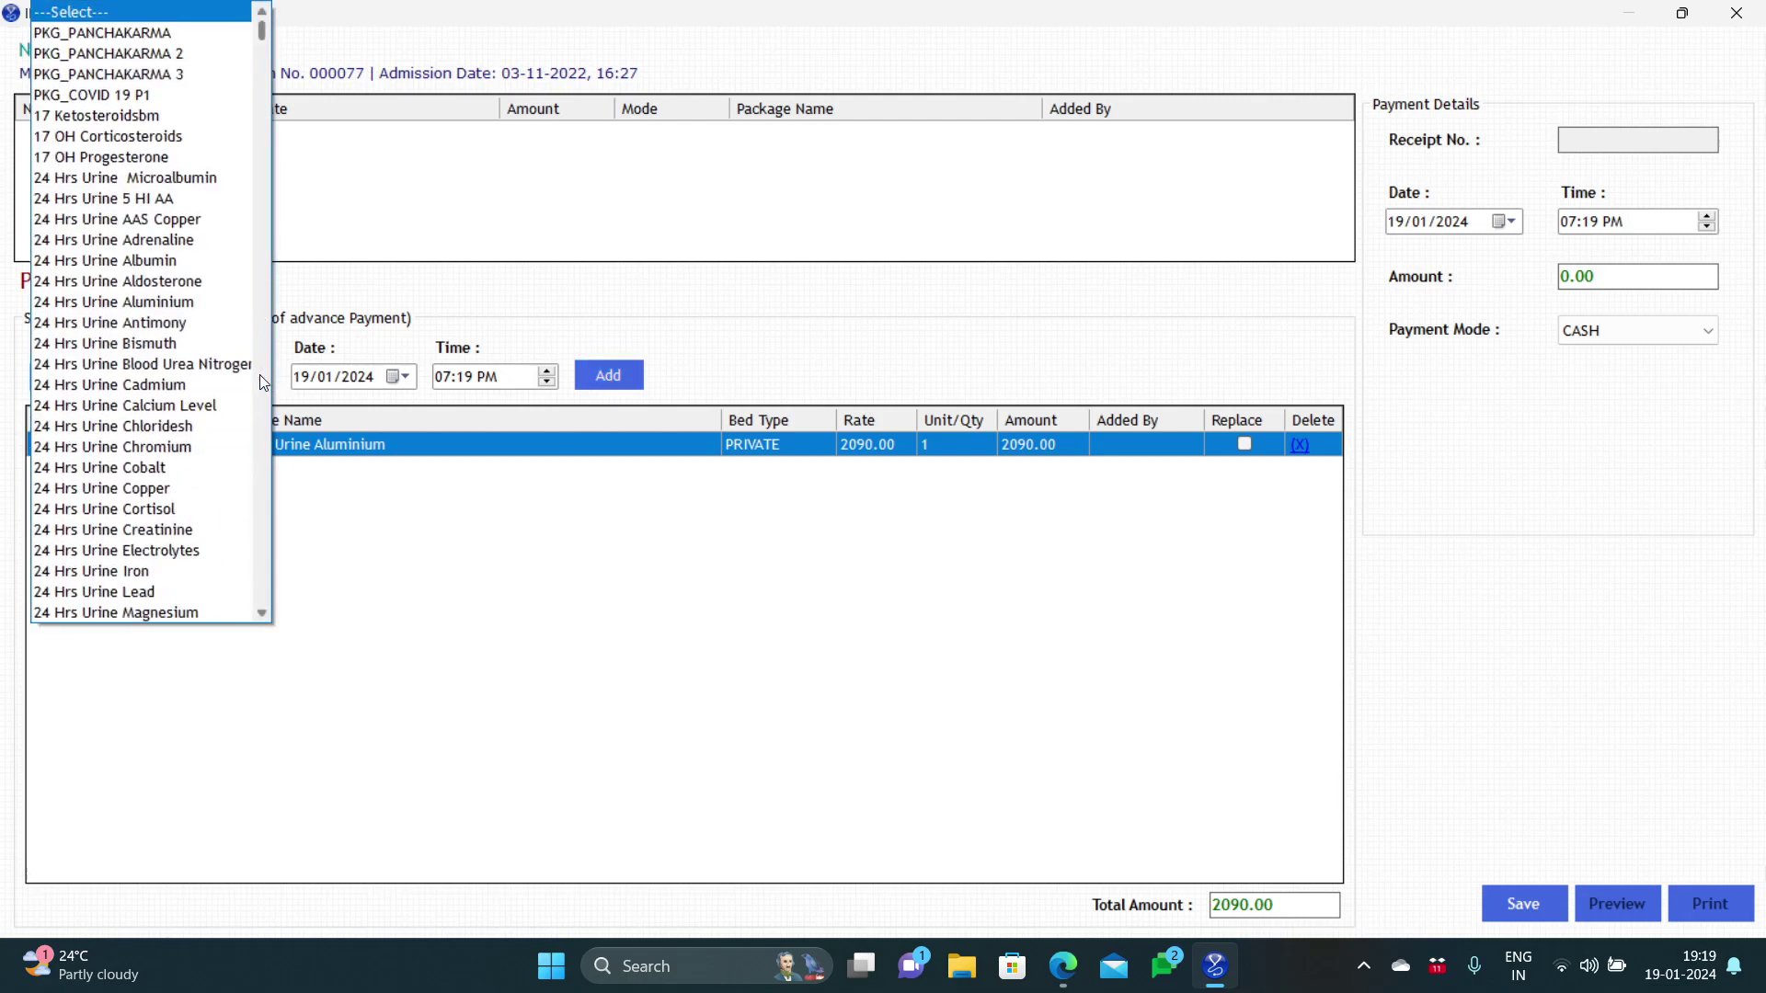
click(208, 565)
click(611, 377)
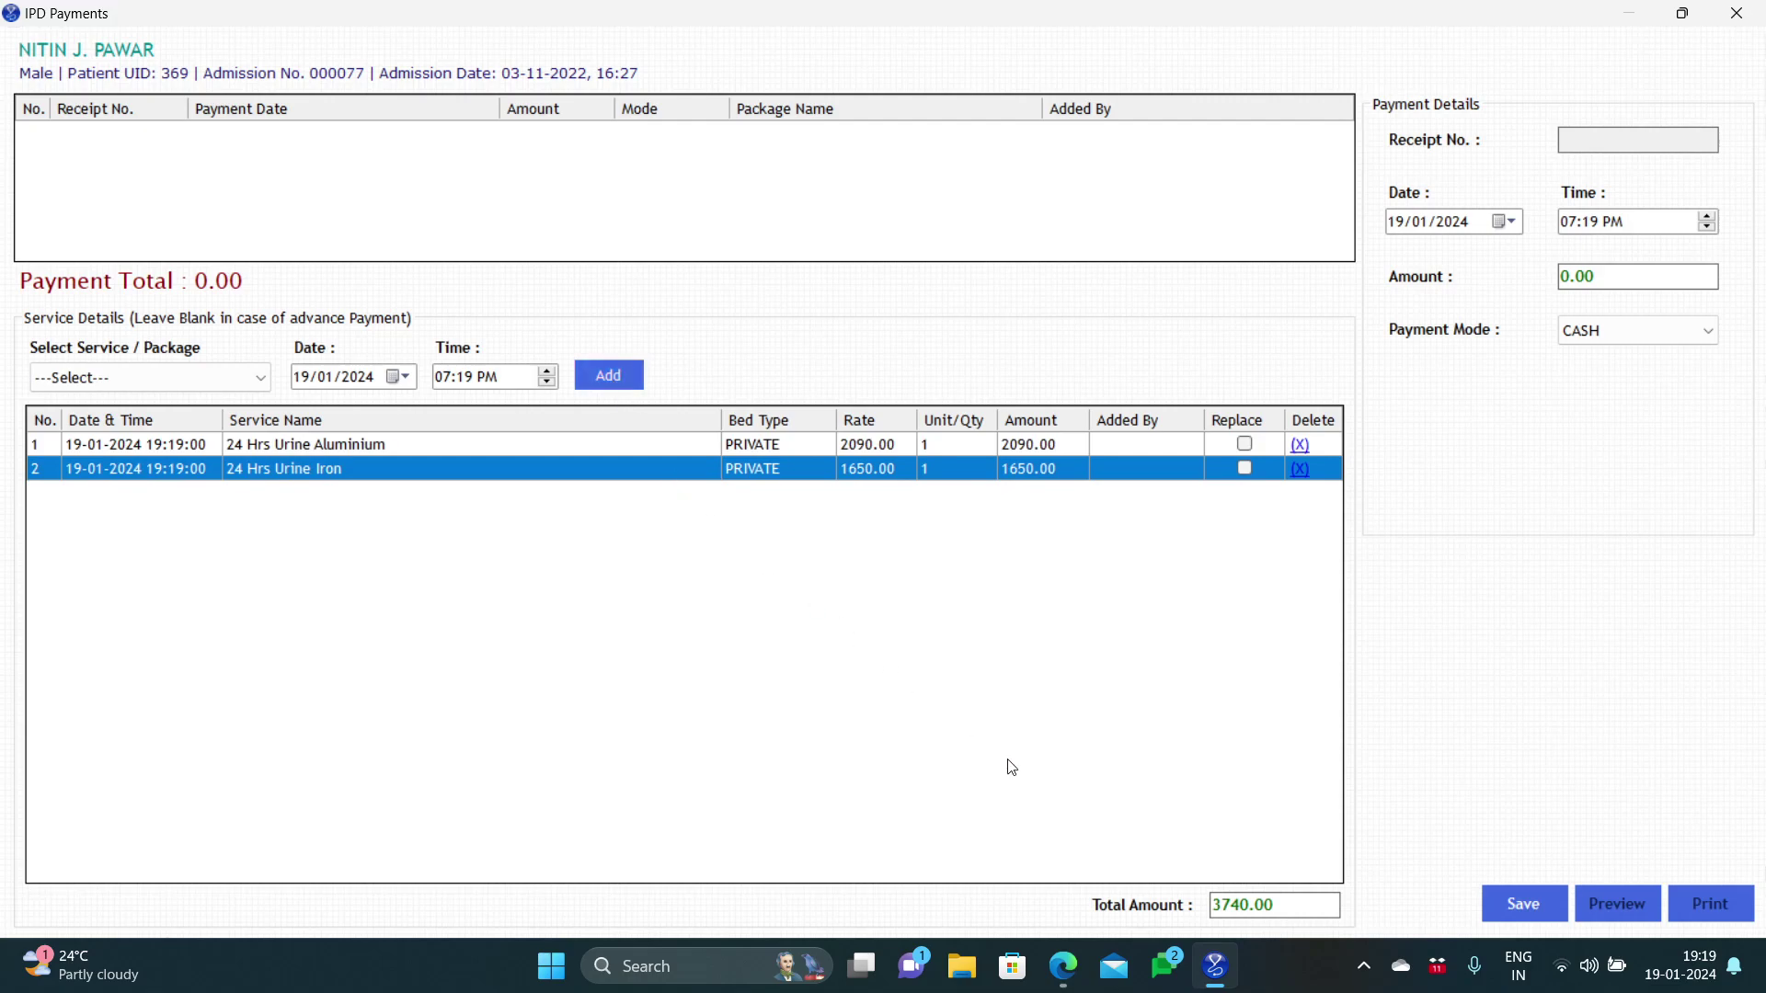
Step: Save the 3740.00 payment record without a payment amount
double_click(1220, 904)
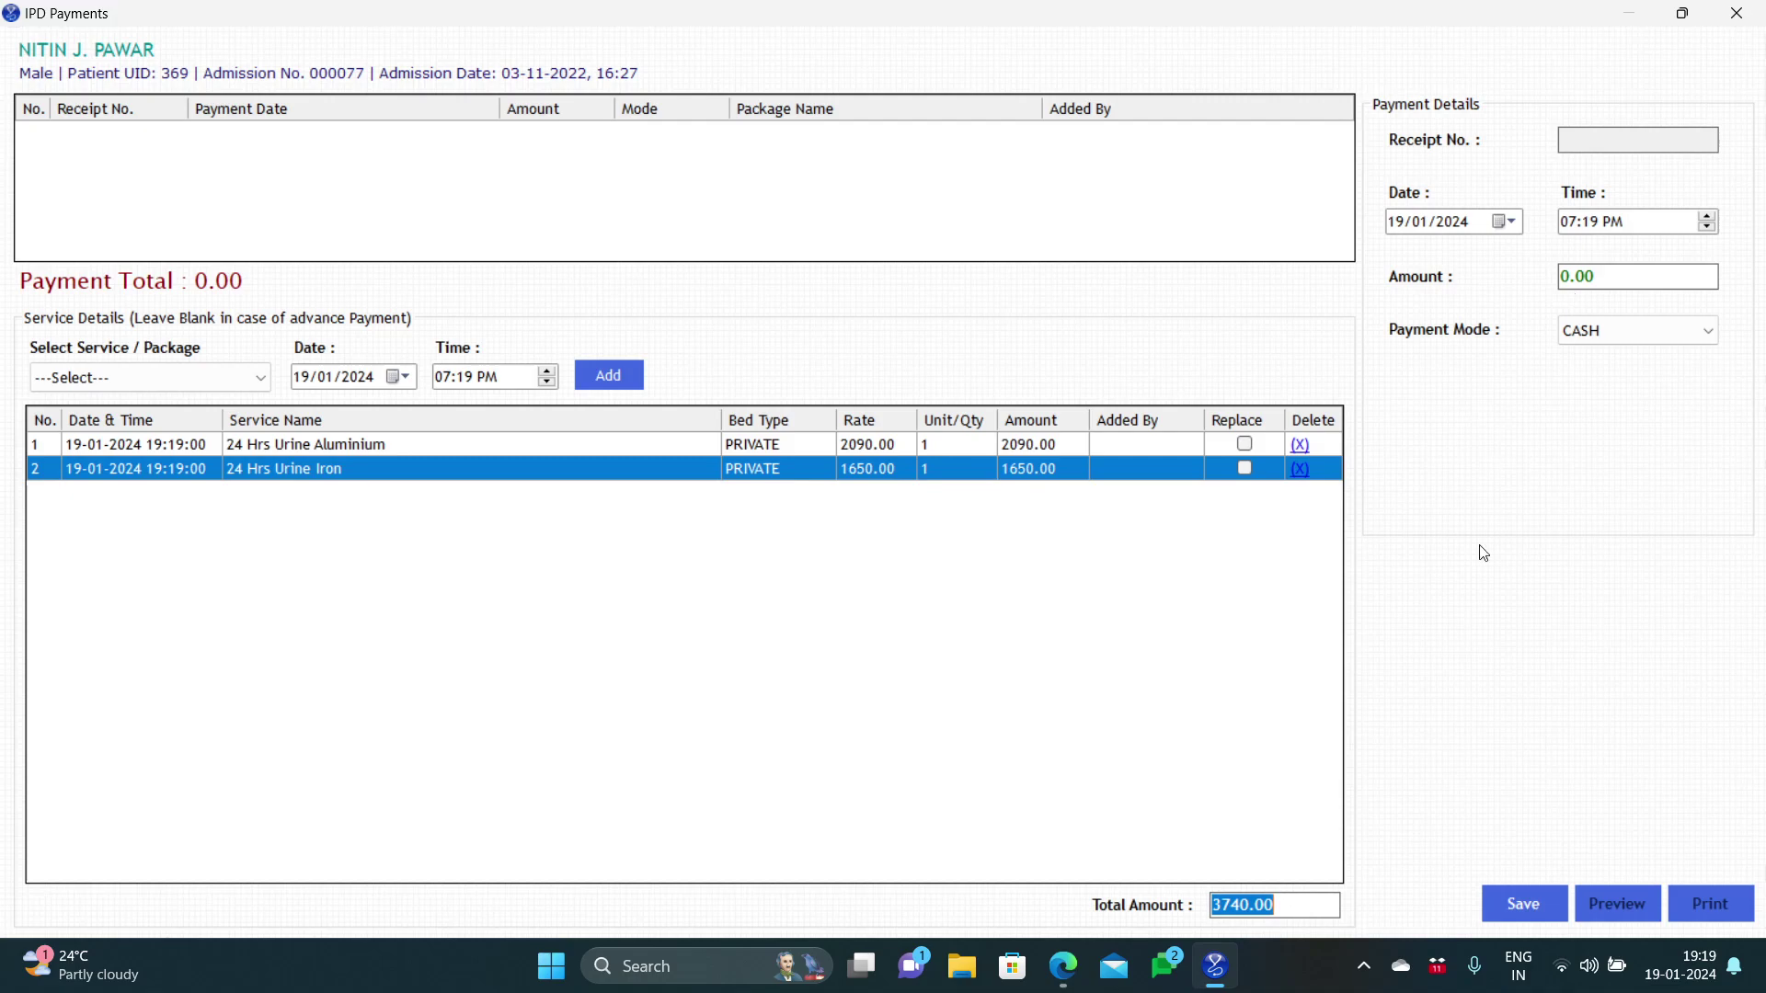
click(1498, 905)
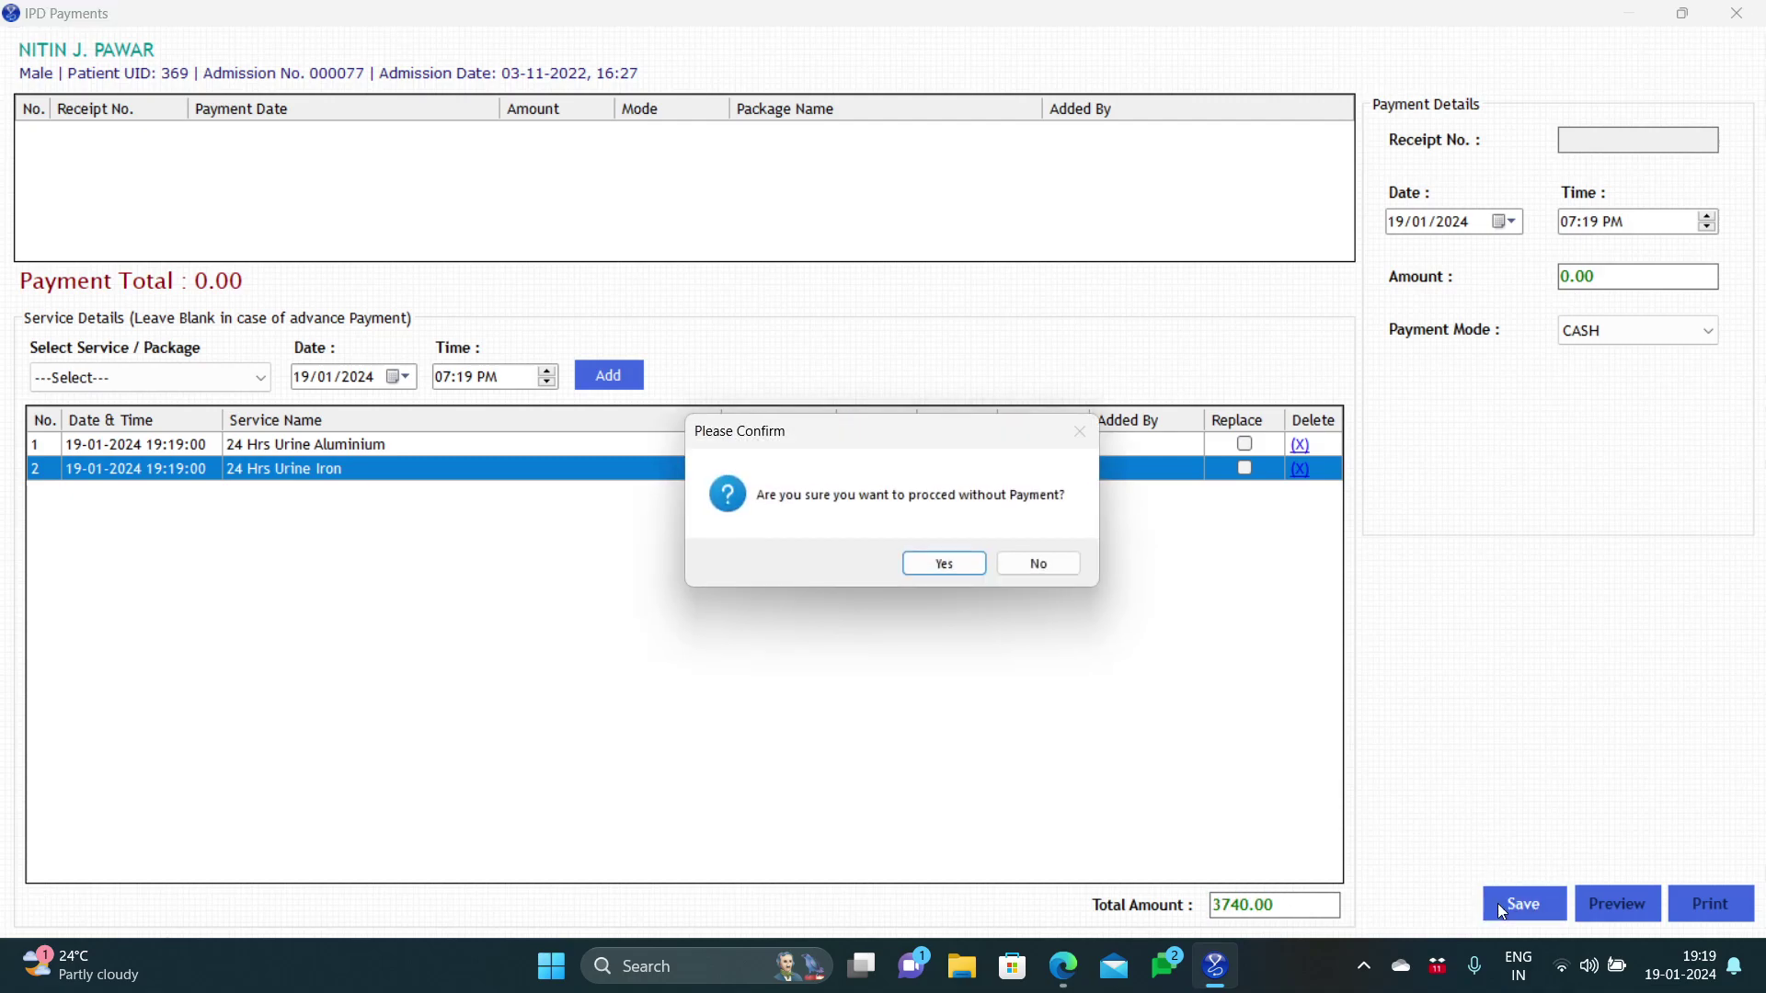
click(933, 565)
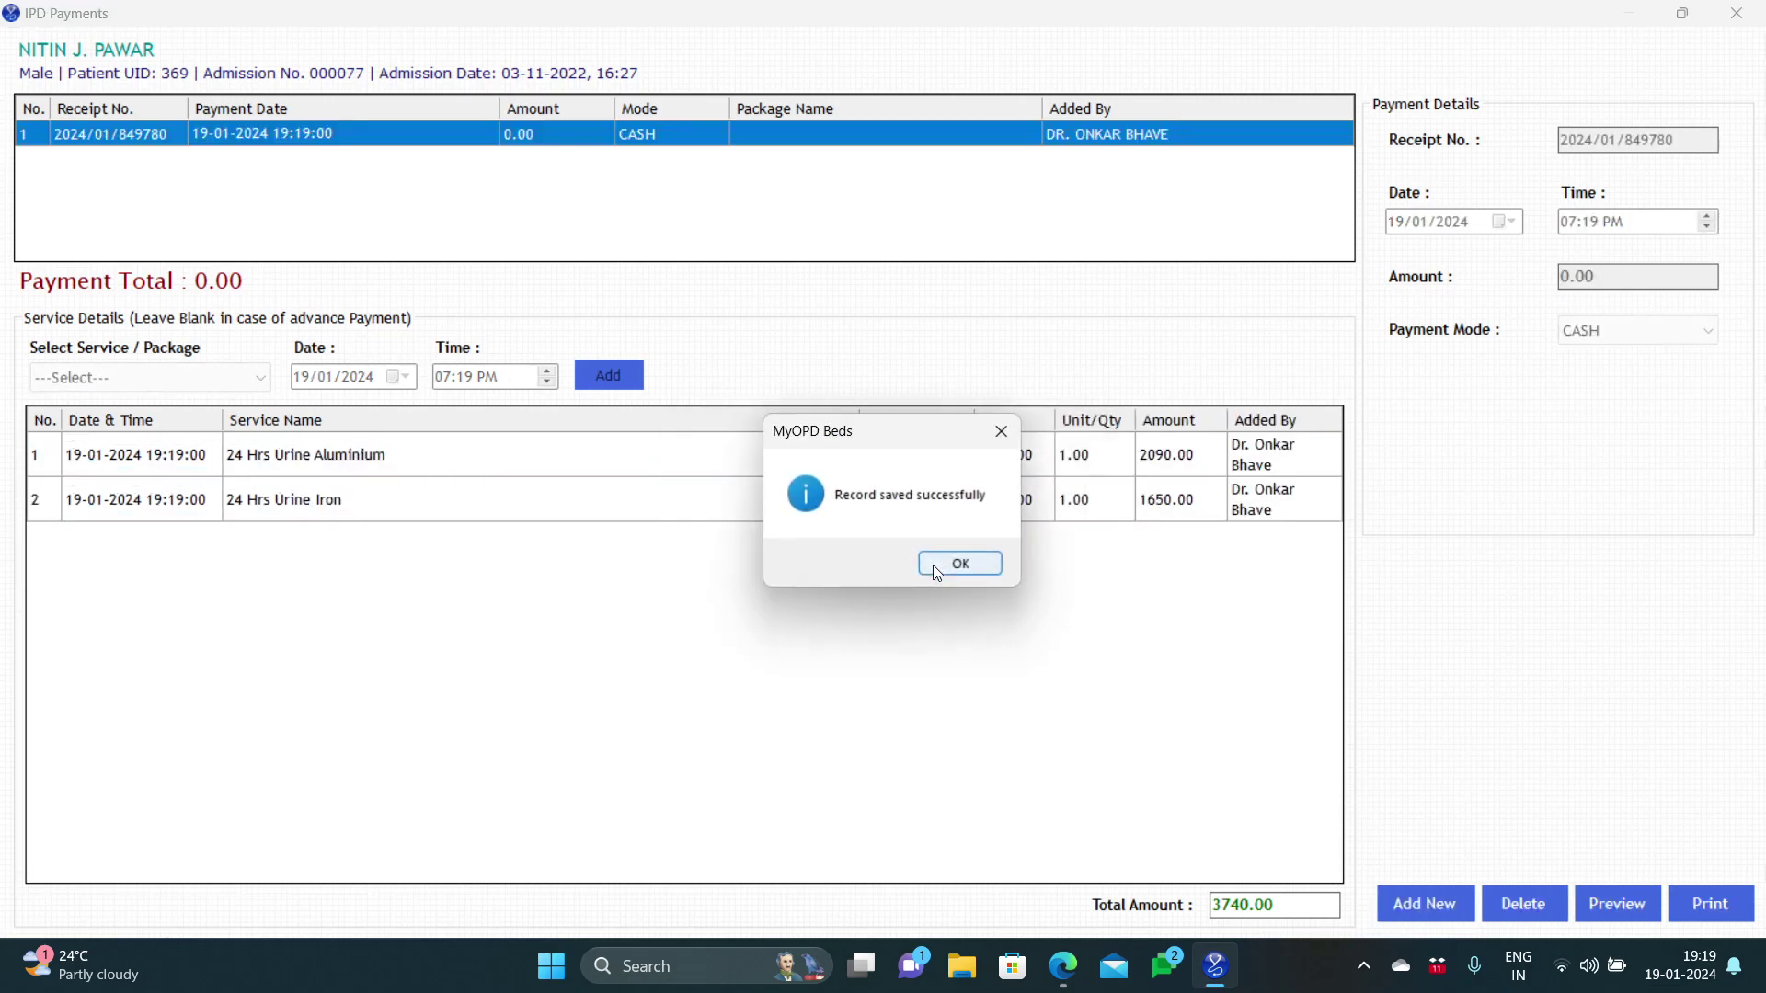
click(932, 565)
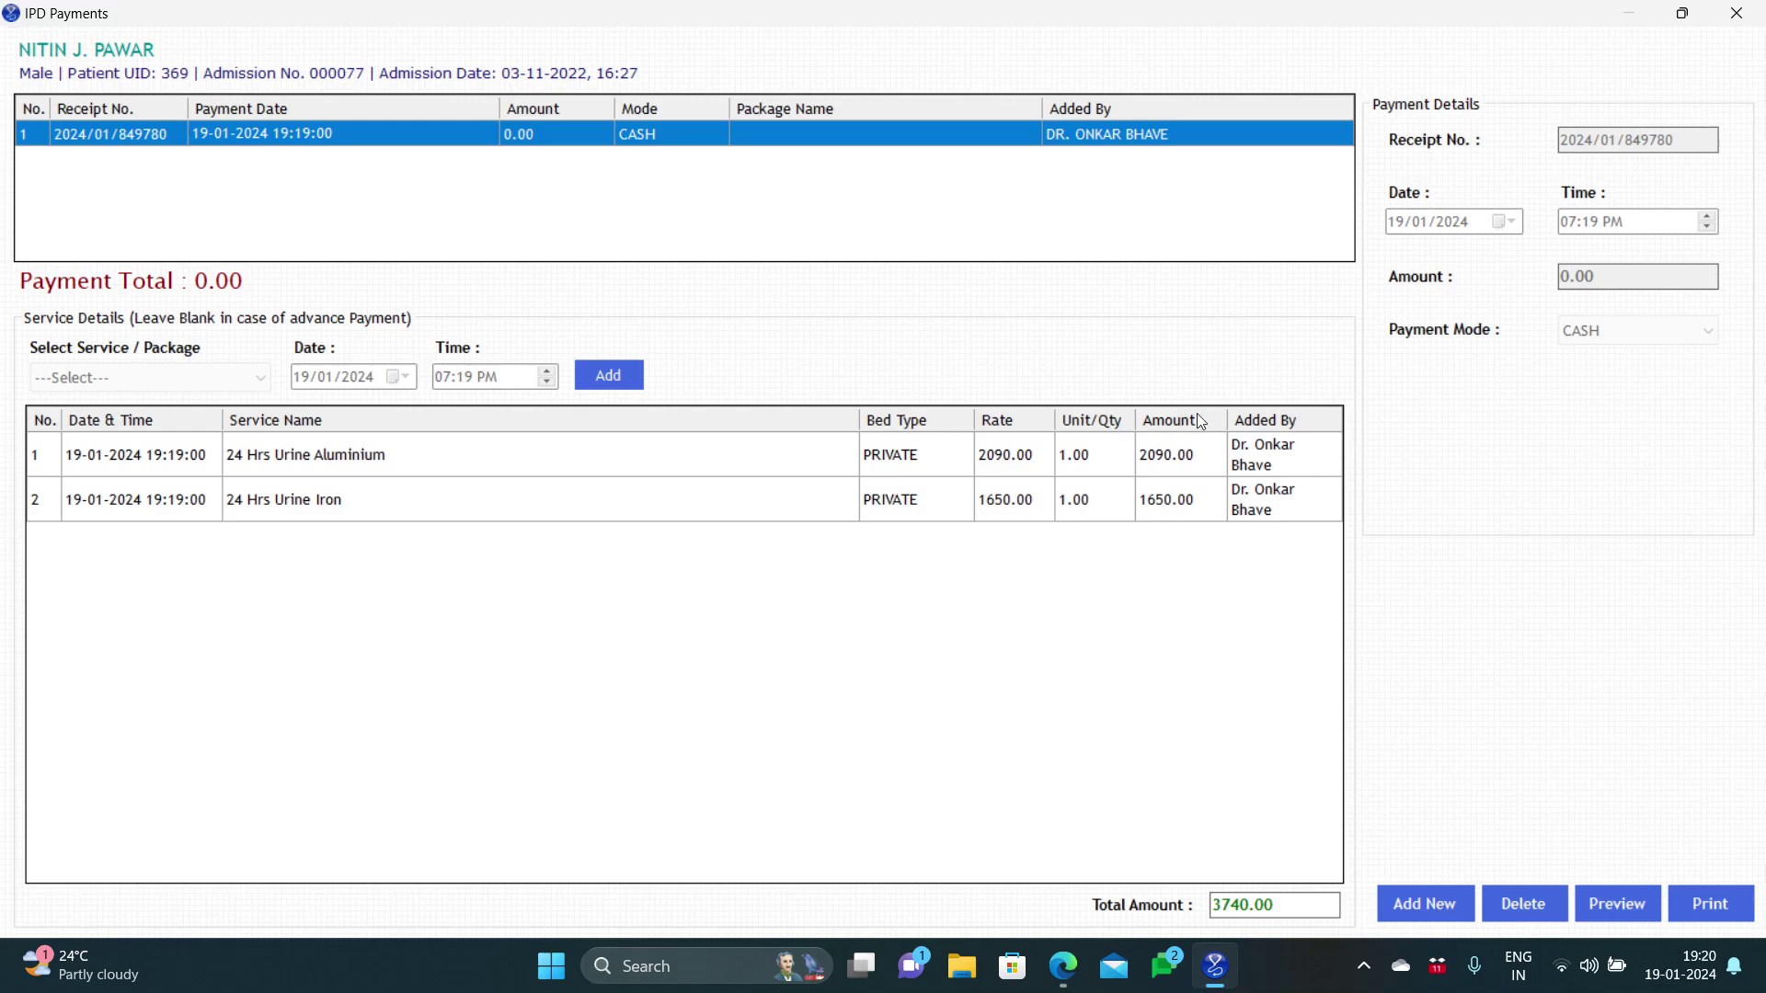
Step: Leave IPD Payments and show the Investigation Charges list under Profile > My Services
click(1718, 18)
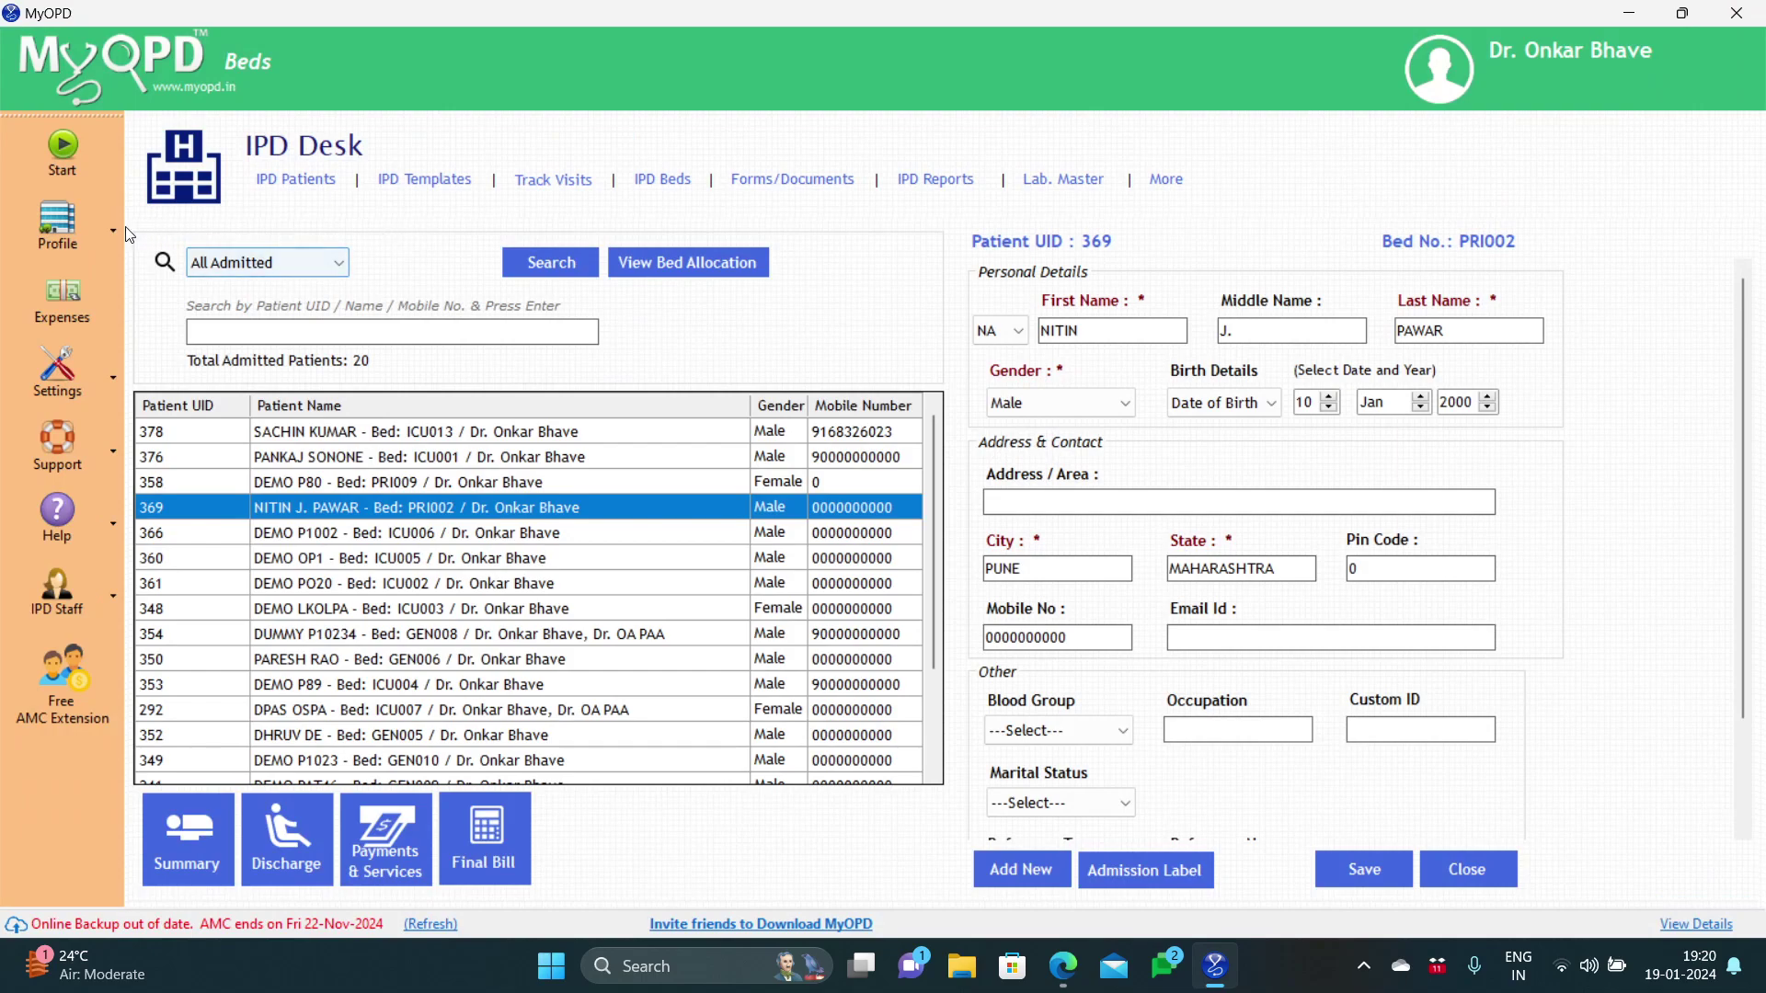
click(101, 224)
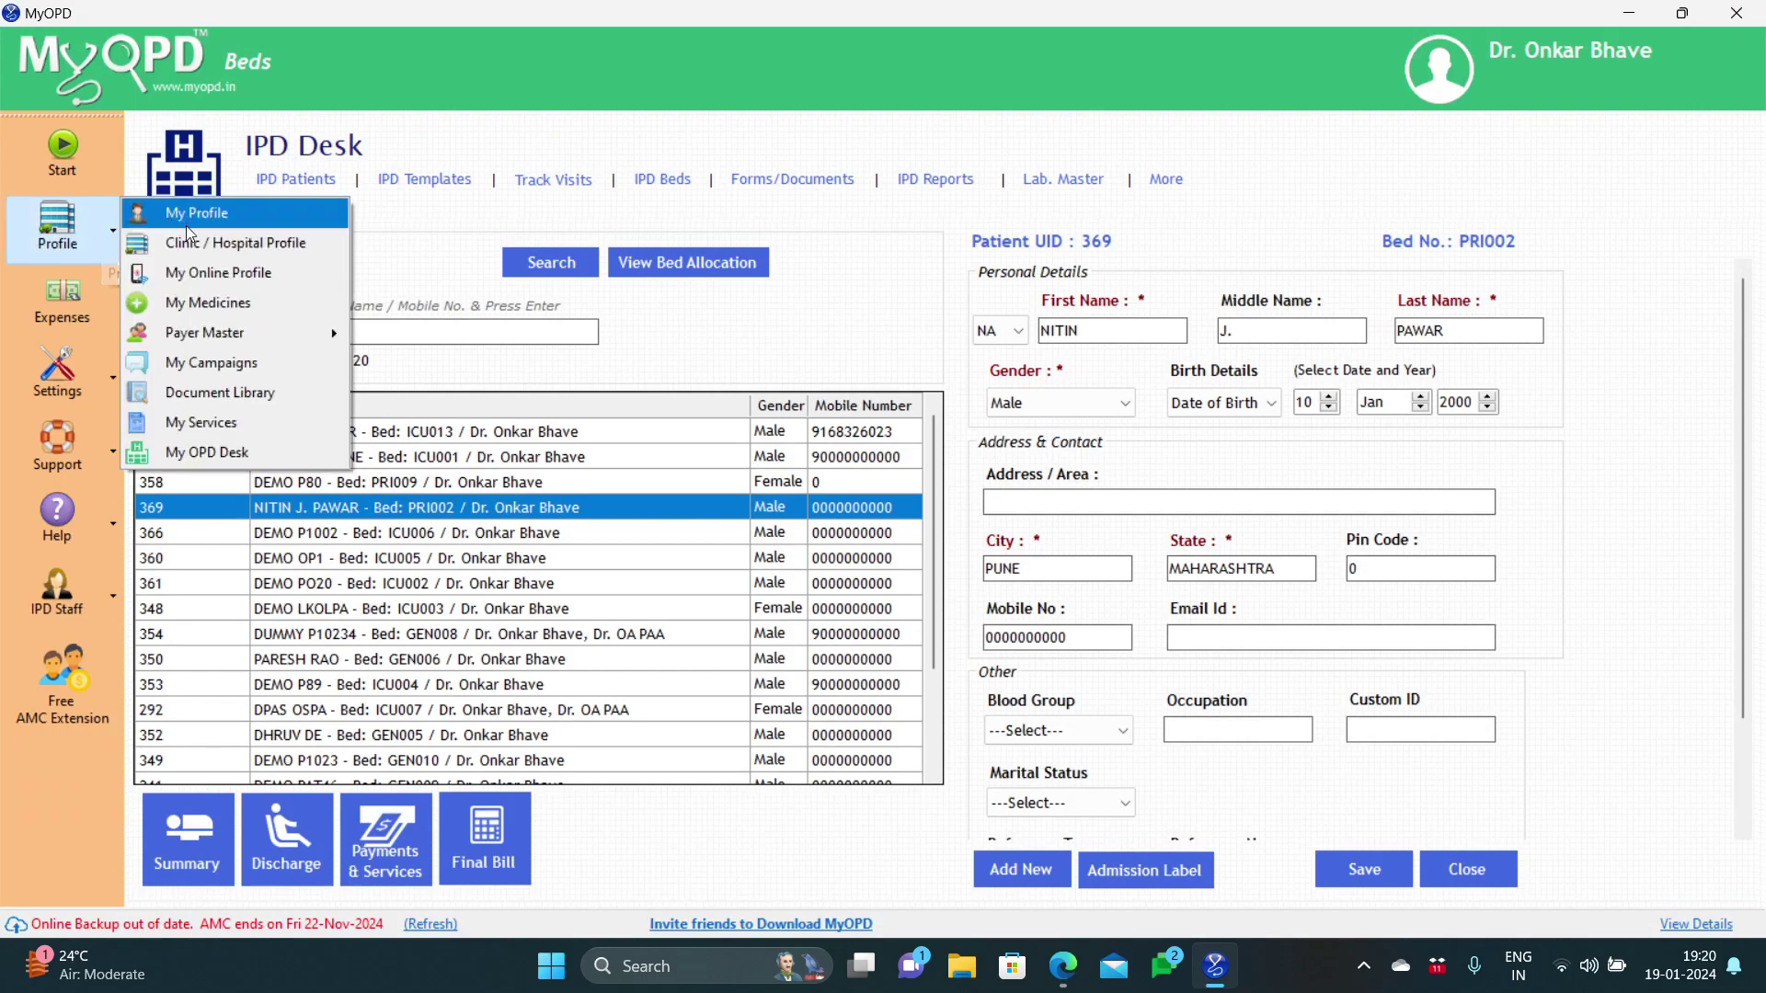
click(206, 421)
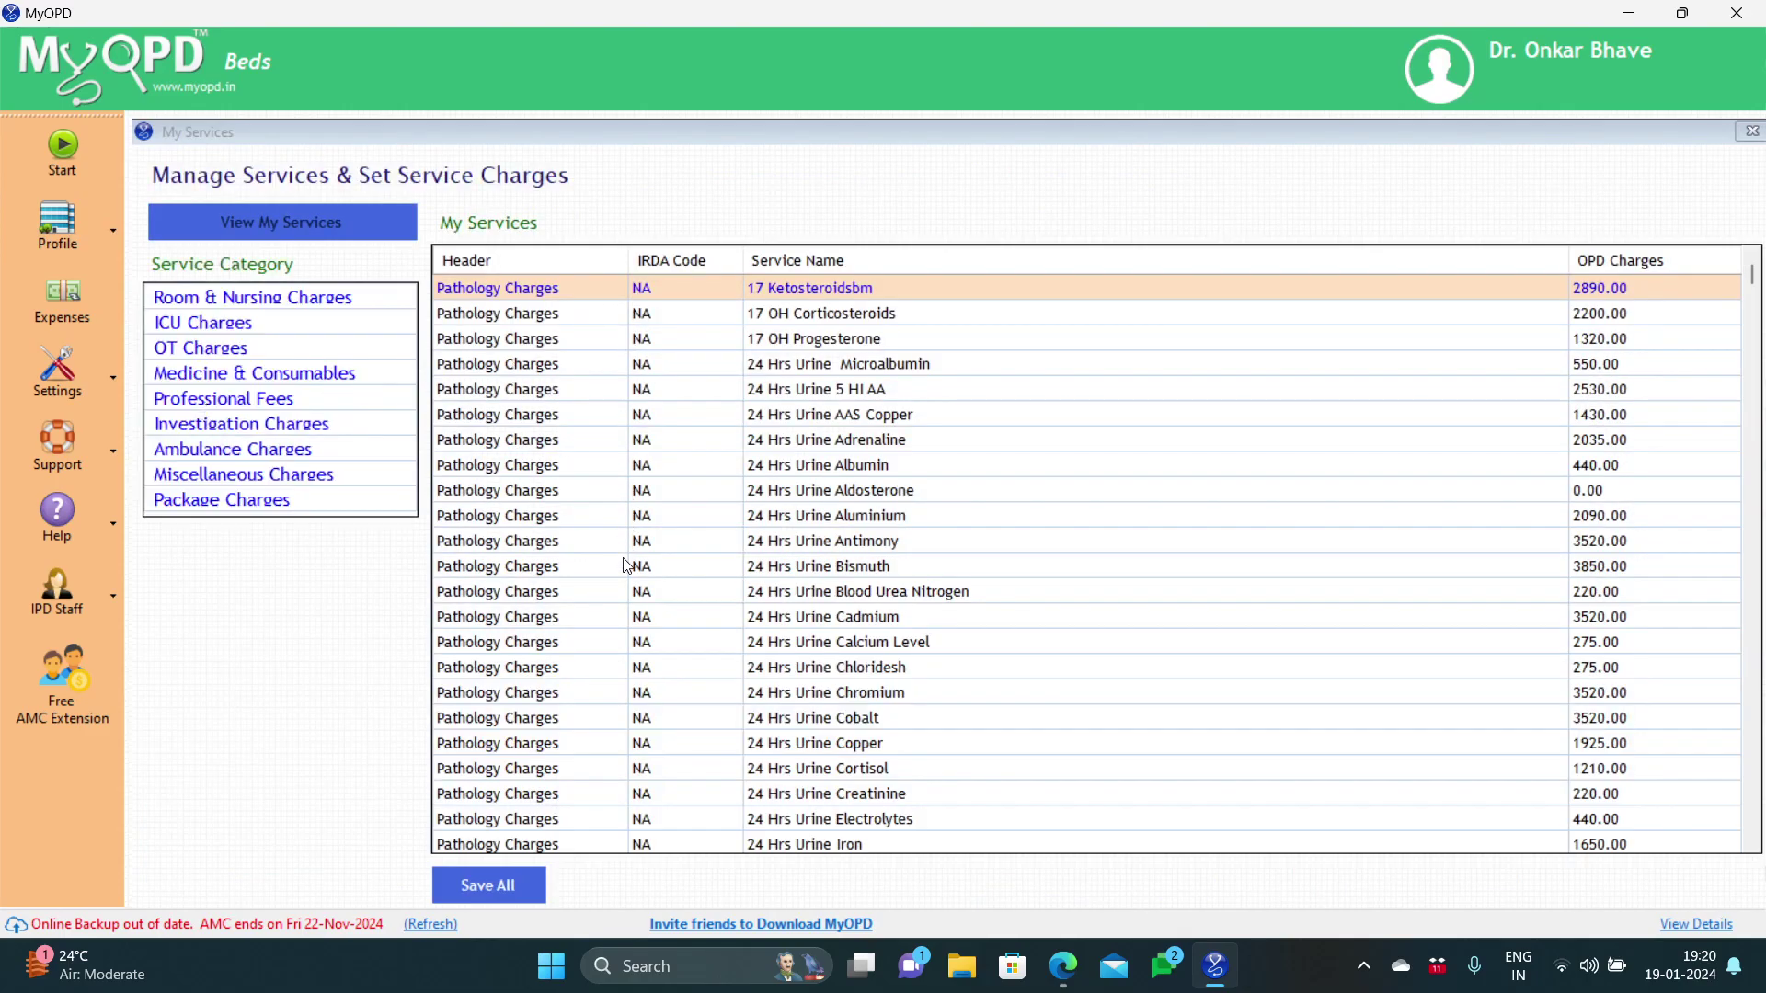
click(211, 427)
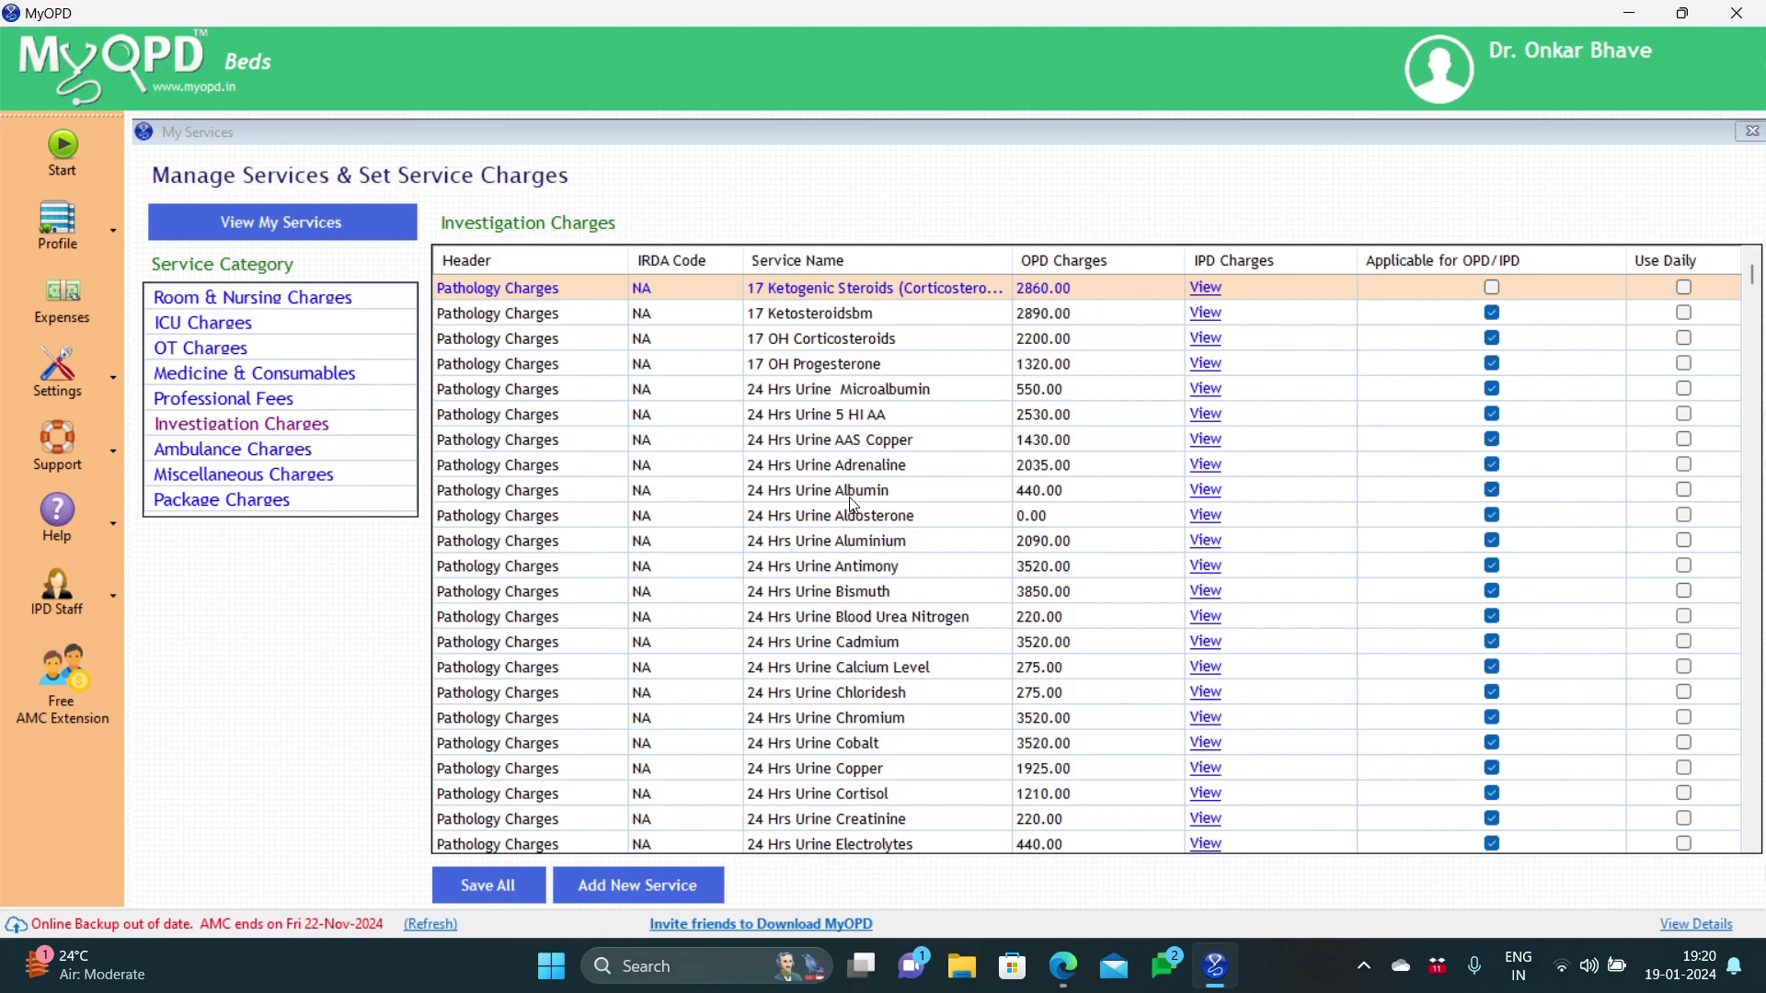
Step: Enter bed charges 1, 2 and 3 for 24 Hrs Urine Microalbumin, then close its editor
click(1206, 390)
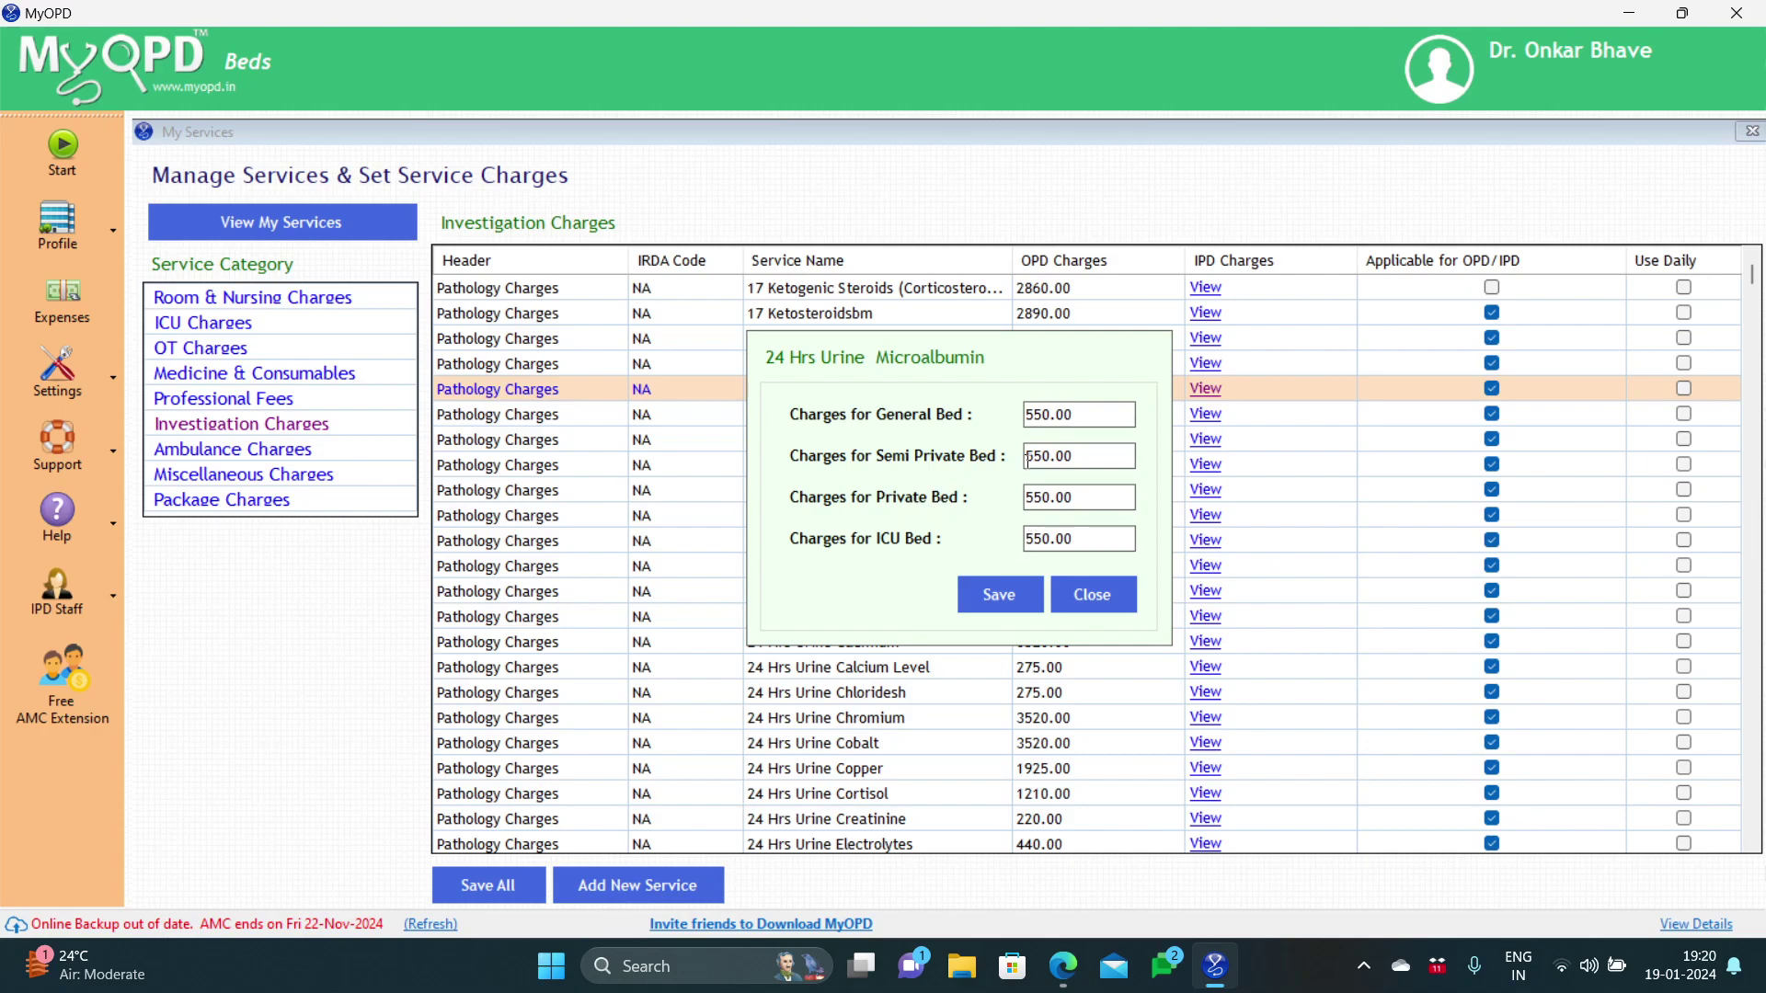
text(1)
click(1027, 499)
text(2)
click(1027, 536)
text(3)
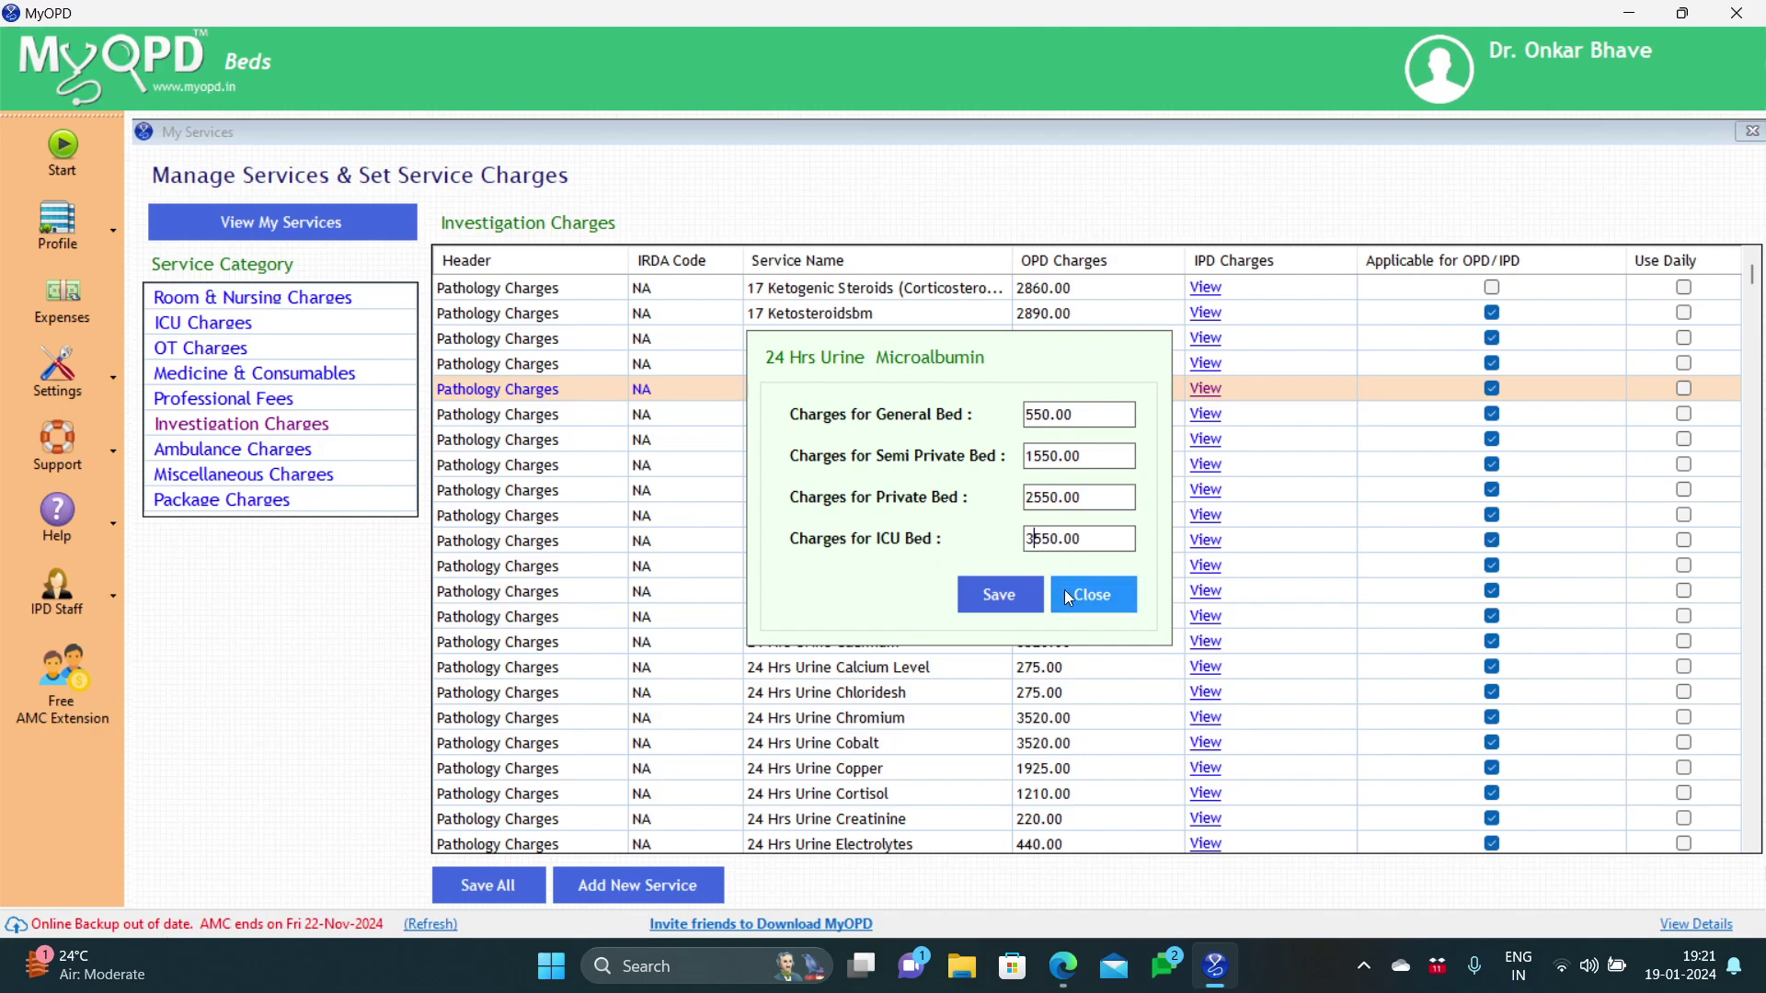
click(1065, 593)
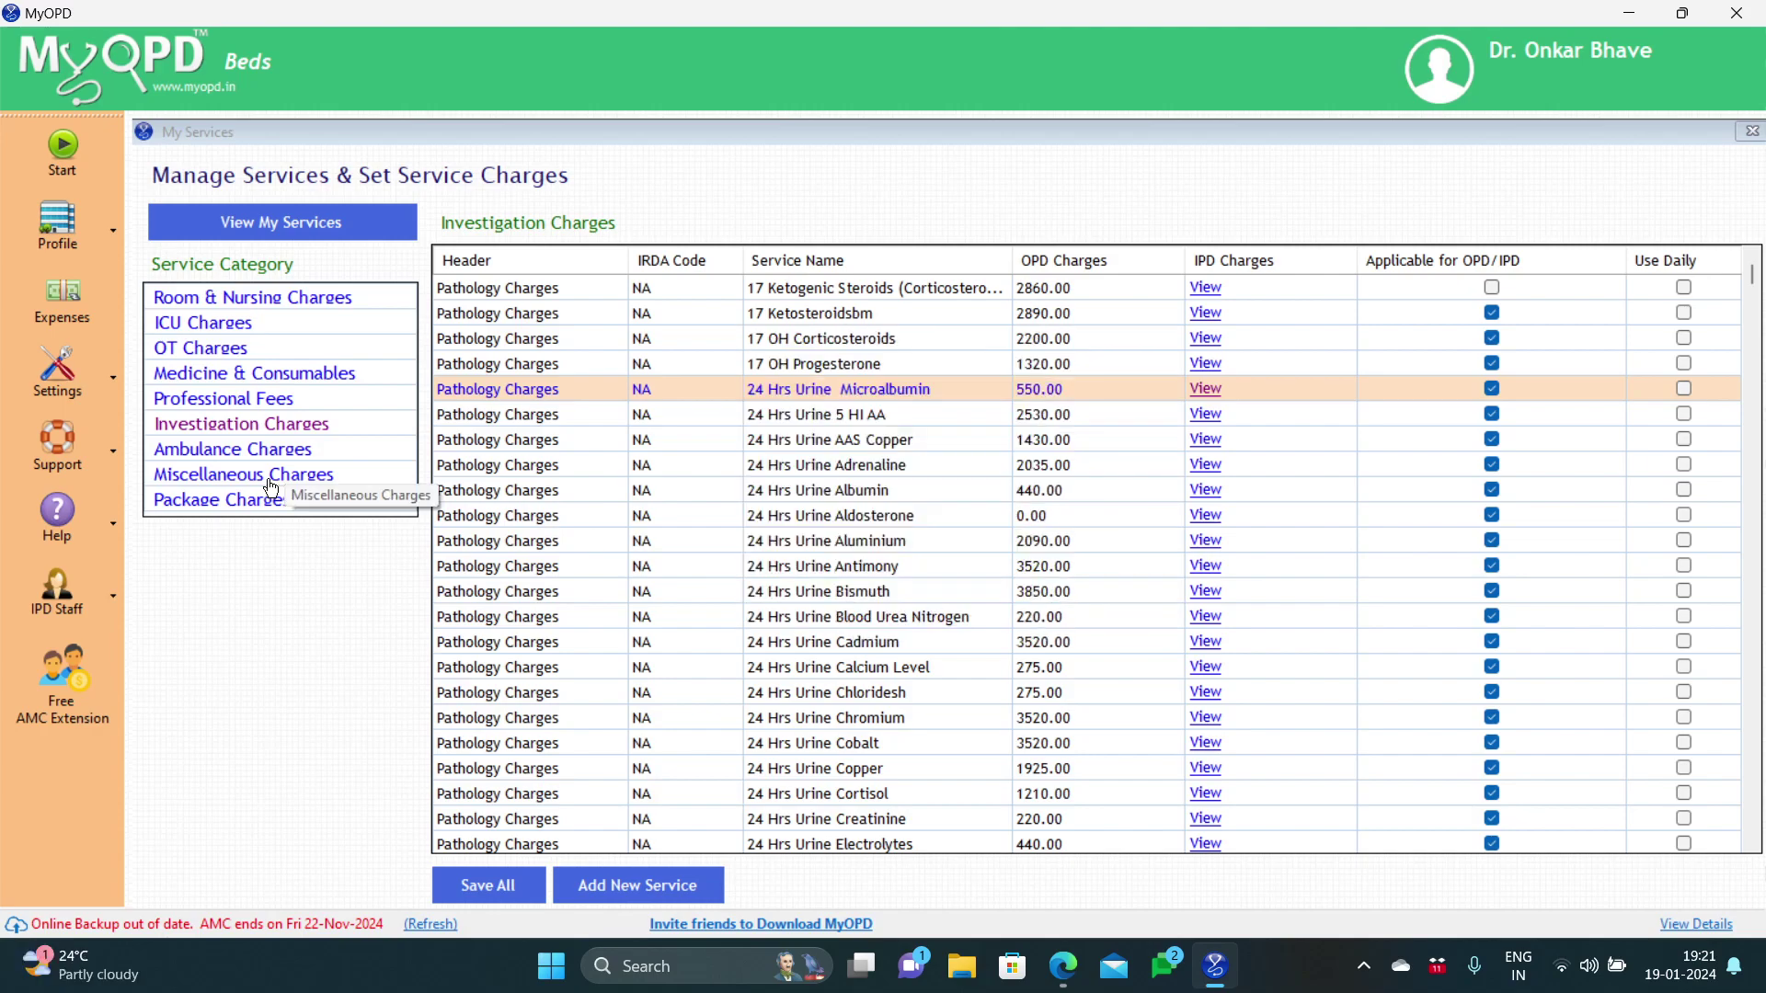
Step: Set OT Gases bed charges to 100, 200, 300 and 500 for general, semi-private, private and ICU beds
click(210, 357)
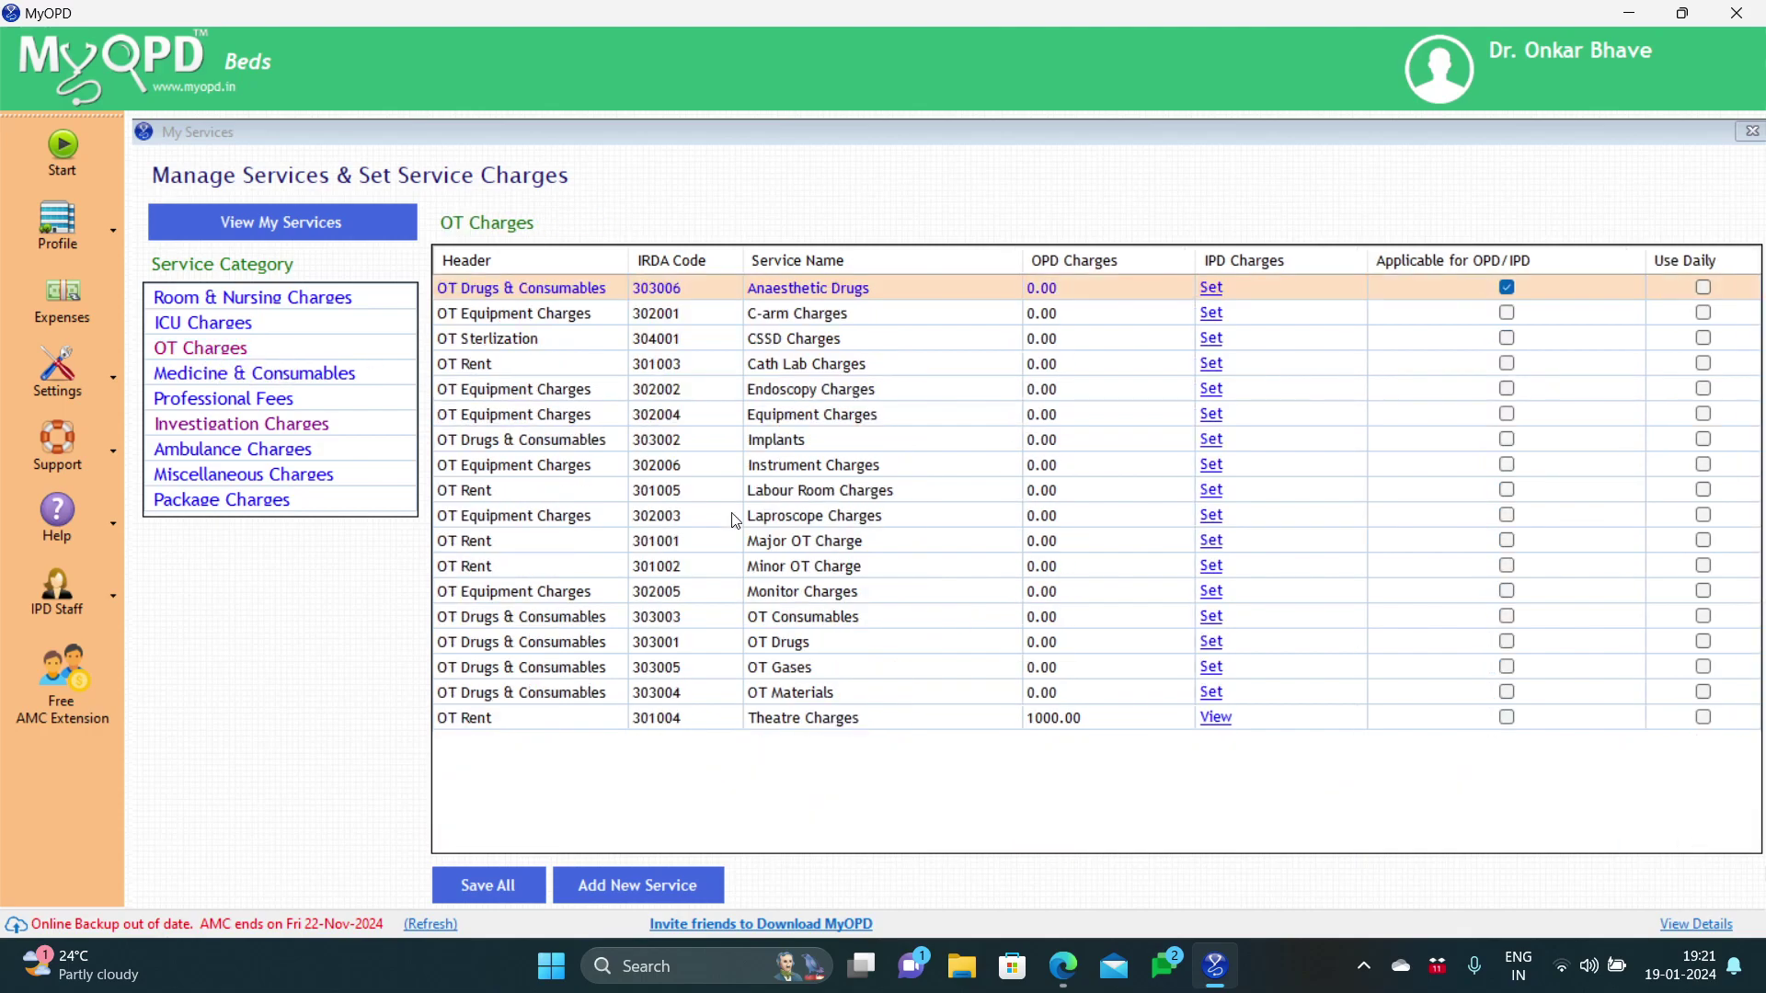
click(775, 676)
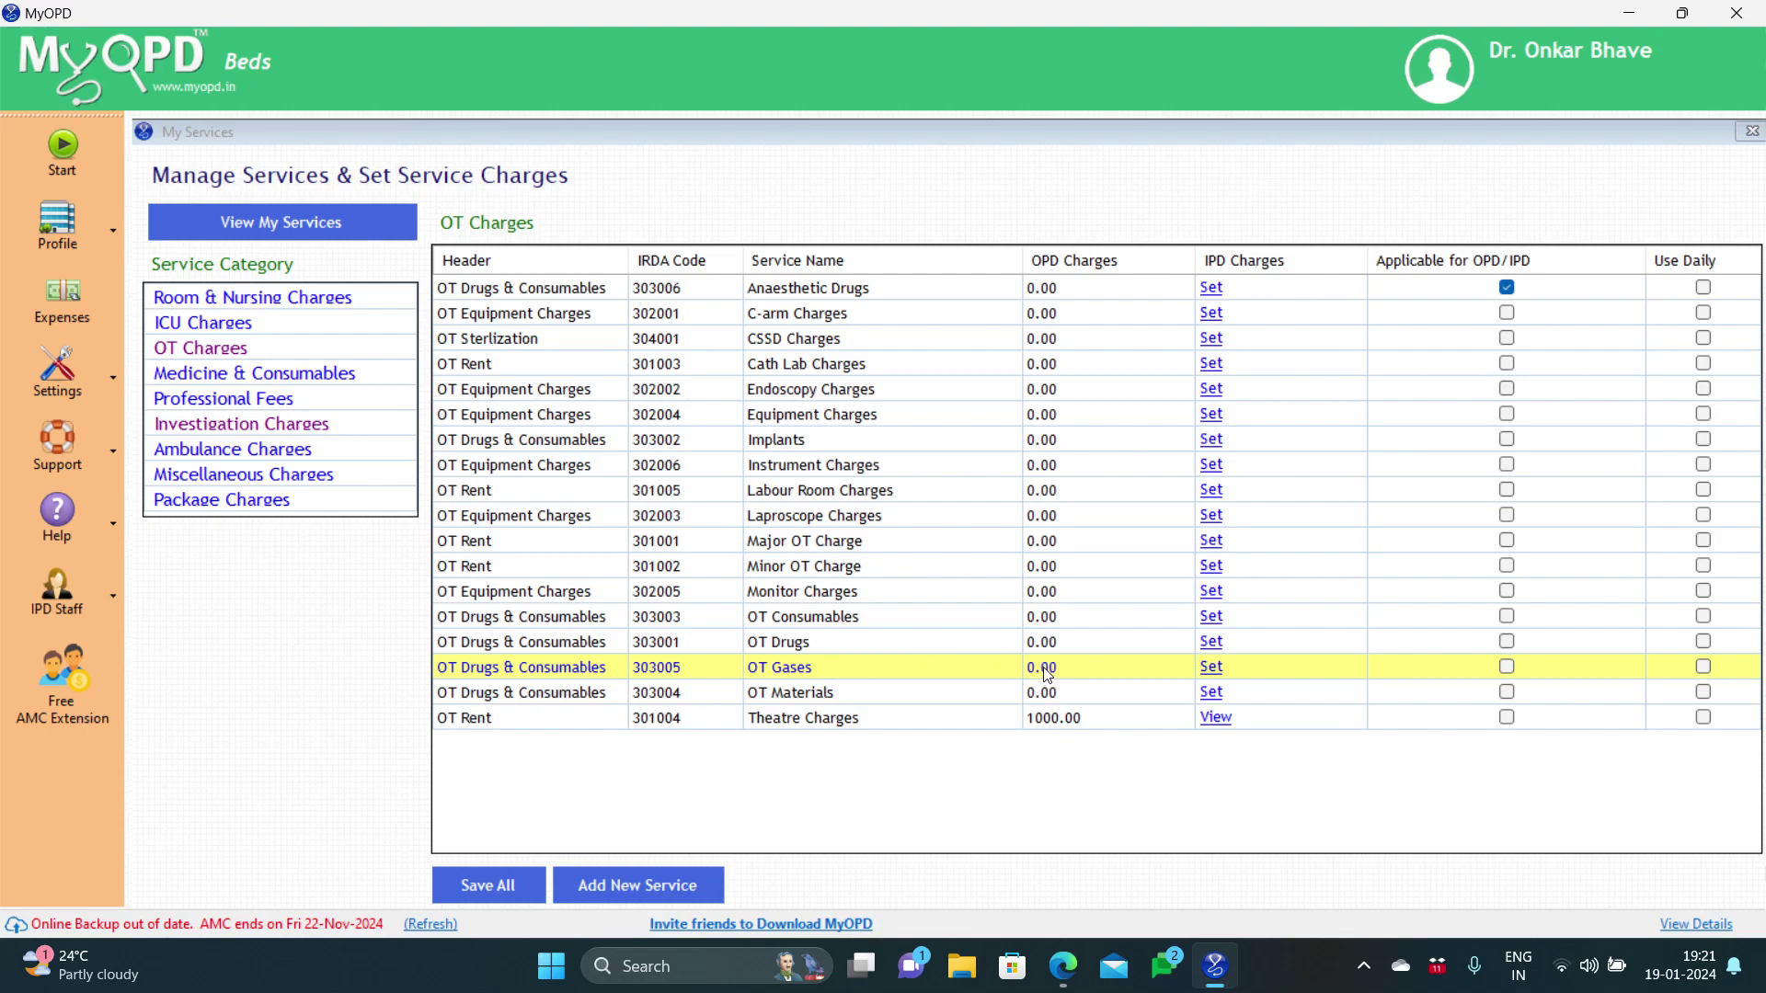
click(1212, 676)
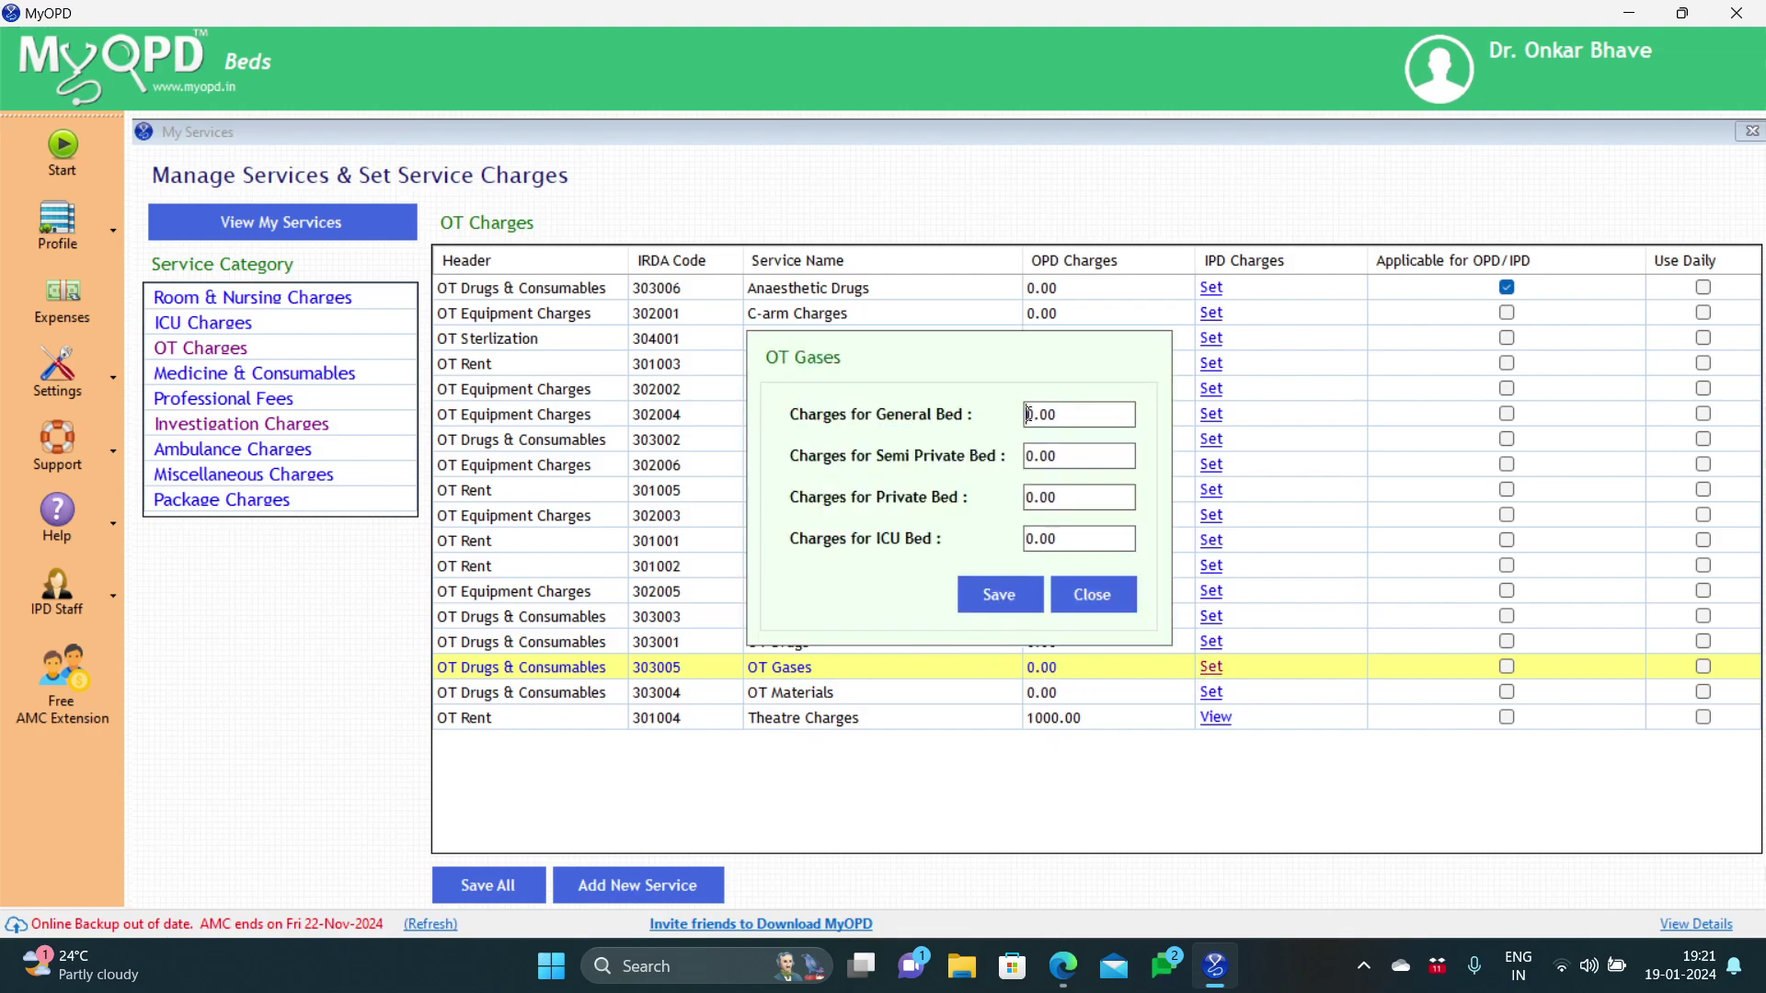
text(10)
click(1028, 456)
text(20)
click(1029, 499)
text(30)
click(1029, 538)
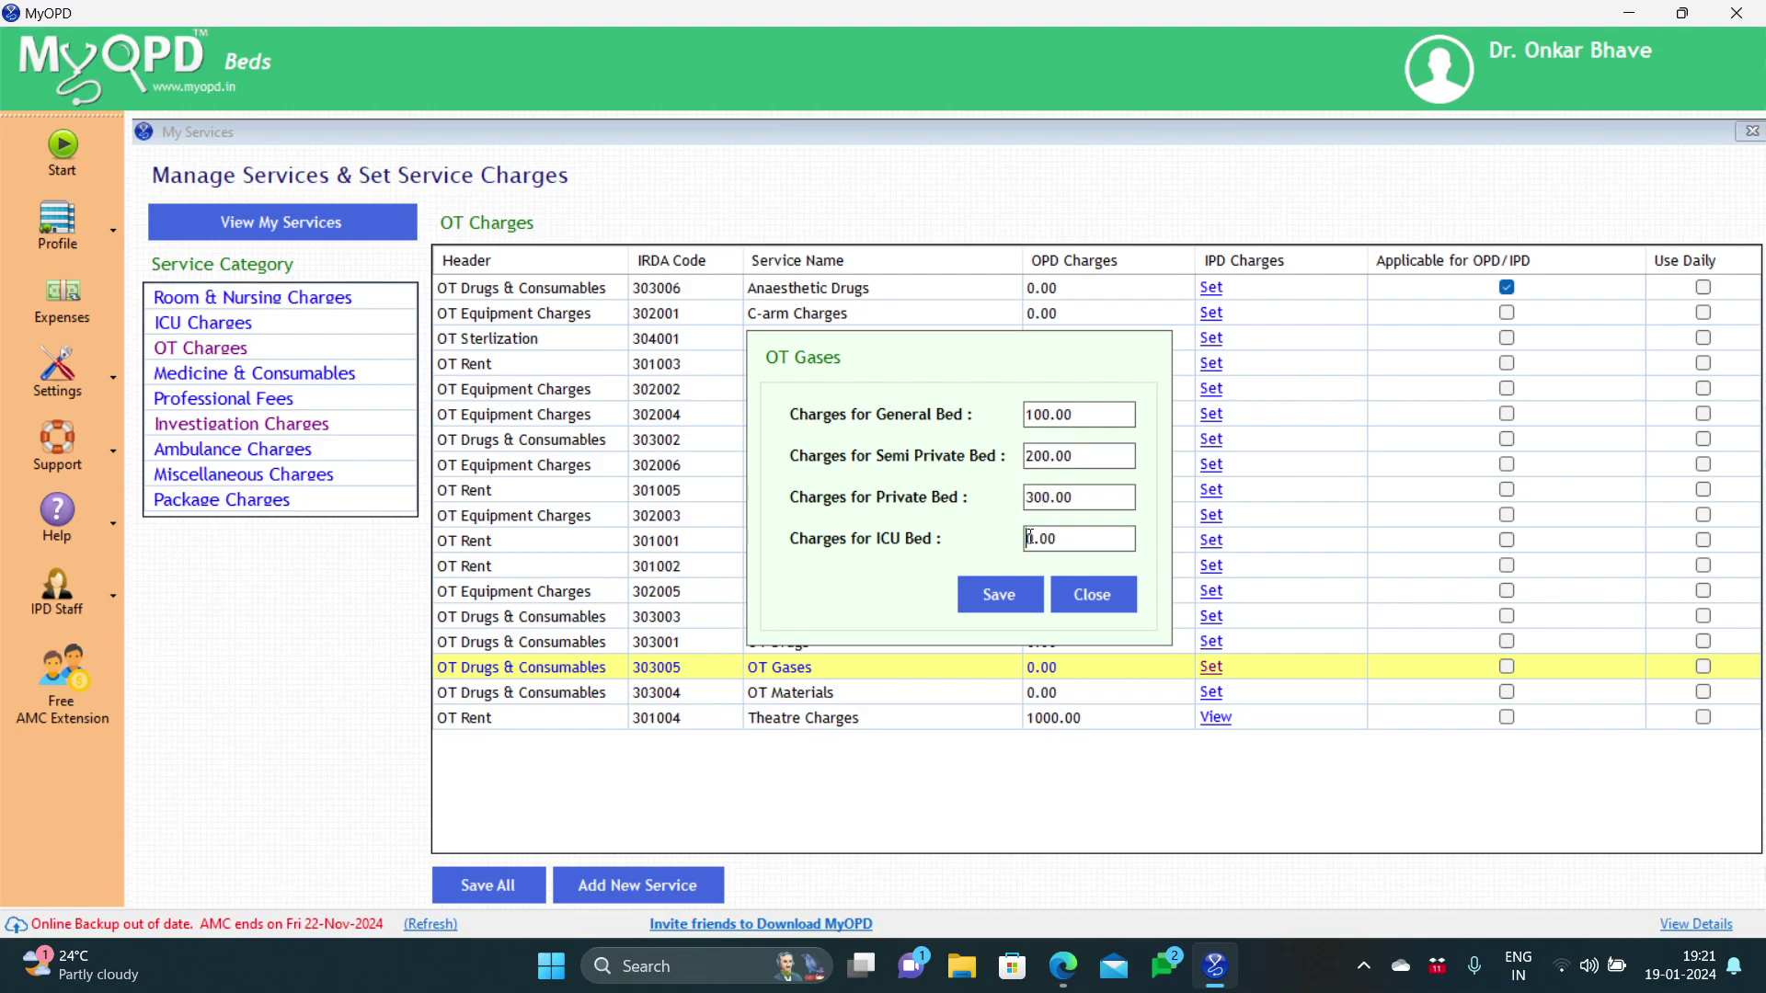
text(50)
click(980, 593)
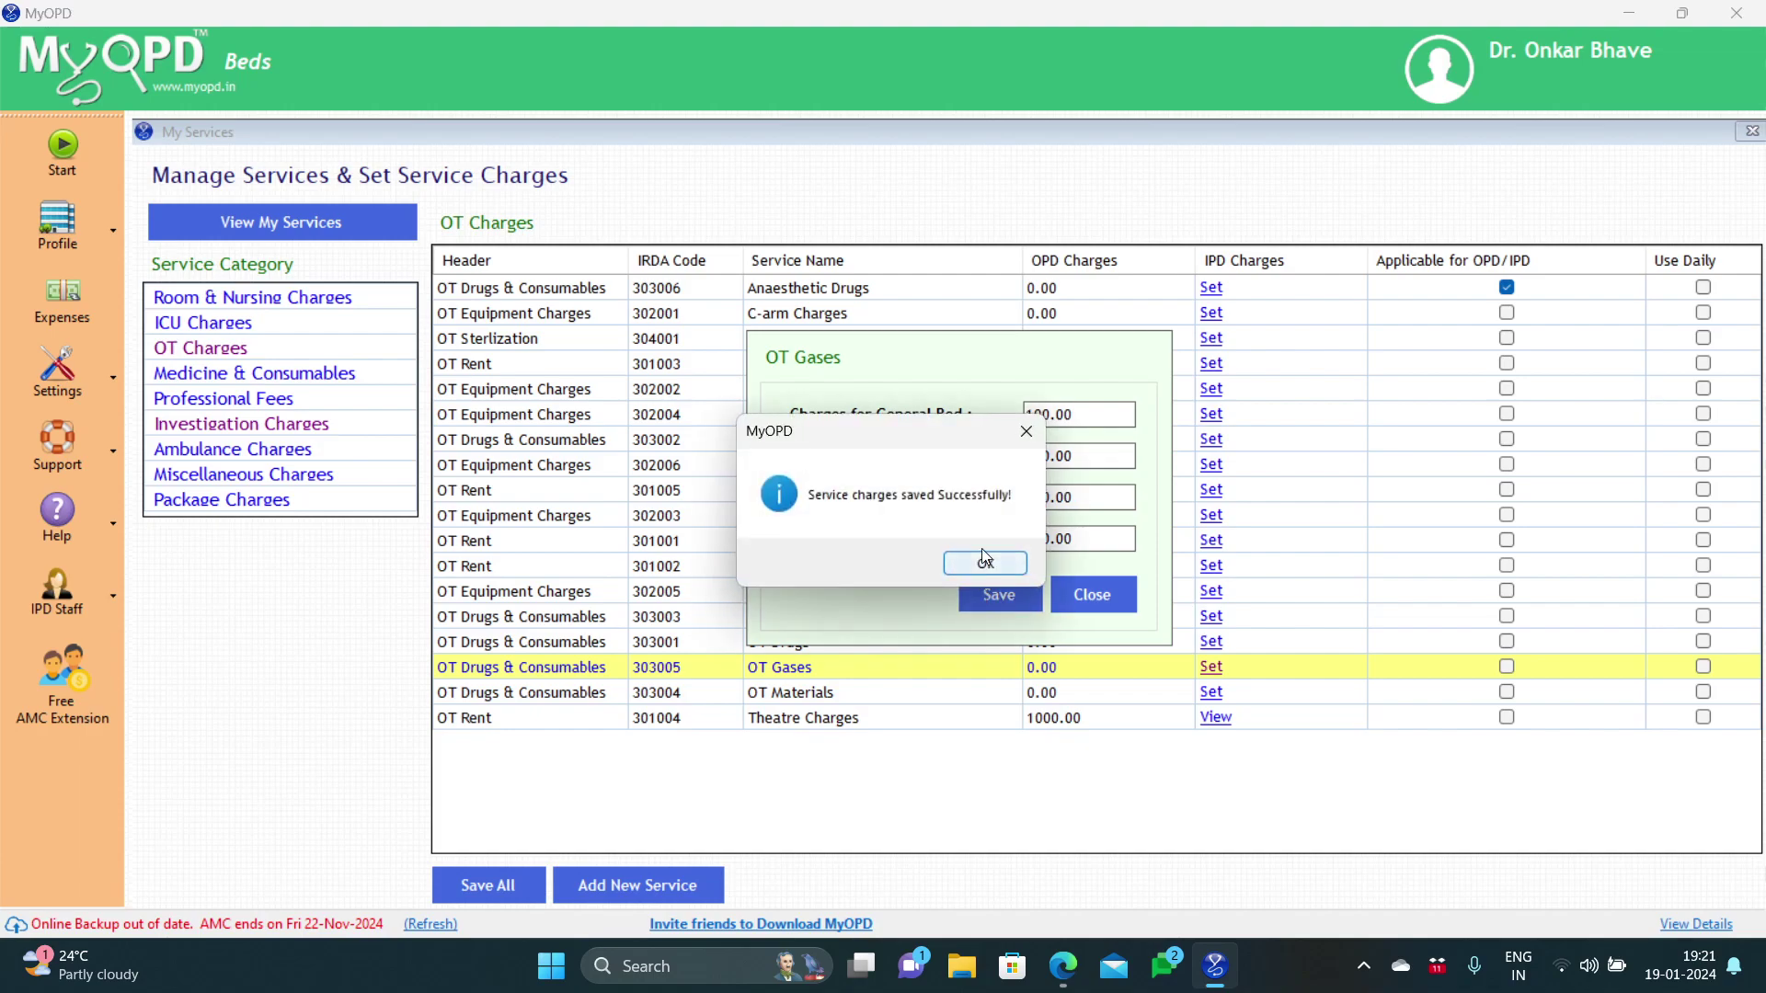
click(984, 562)
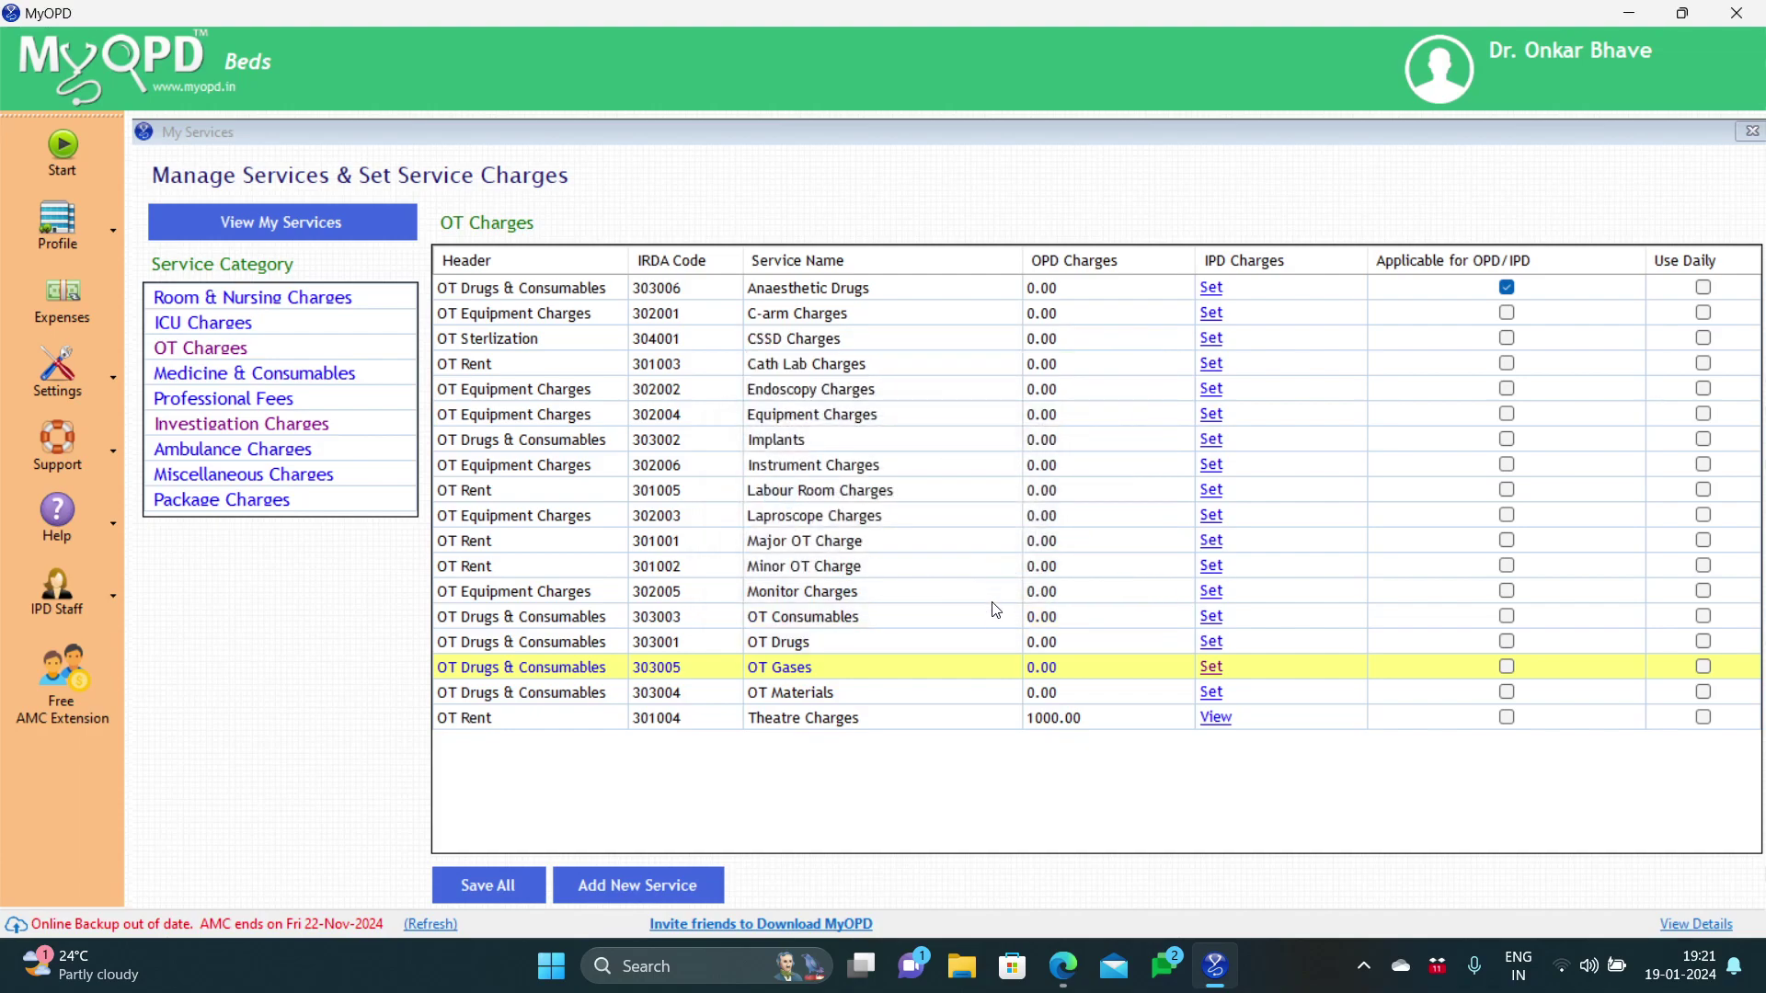
Step: Mark OT Gases applicable for OPD/IPD and save all service changes
click(1509, 668)
click(467, 887)
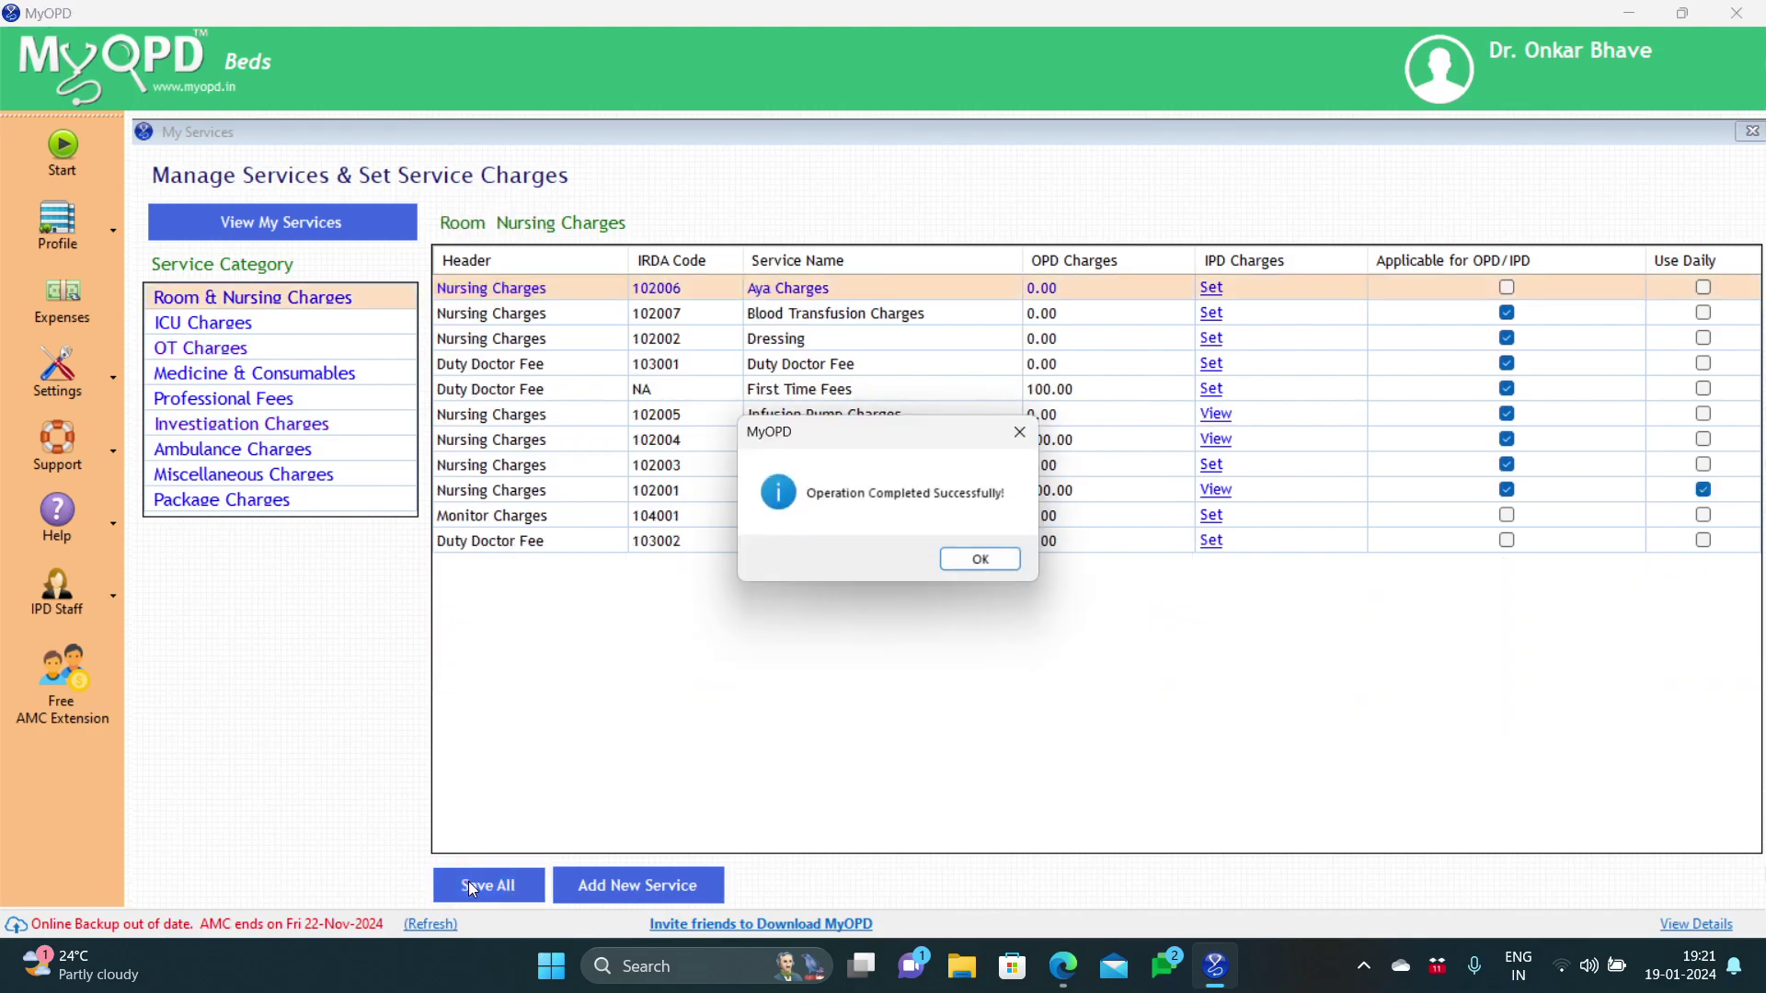
click(991, 570)
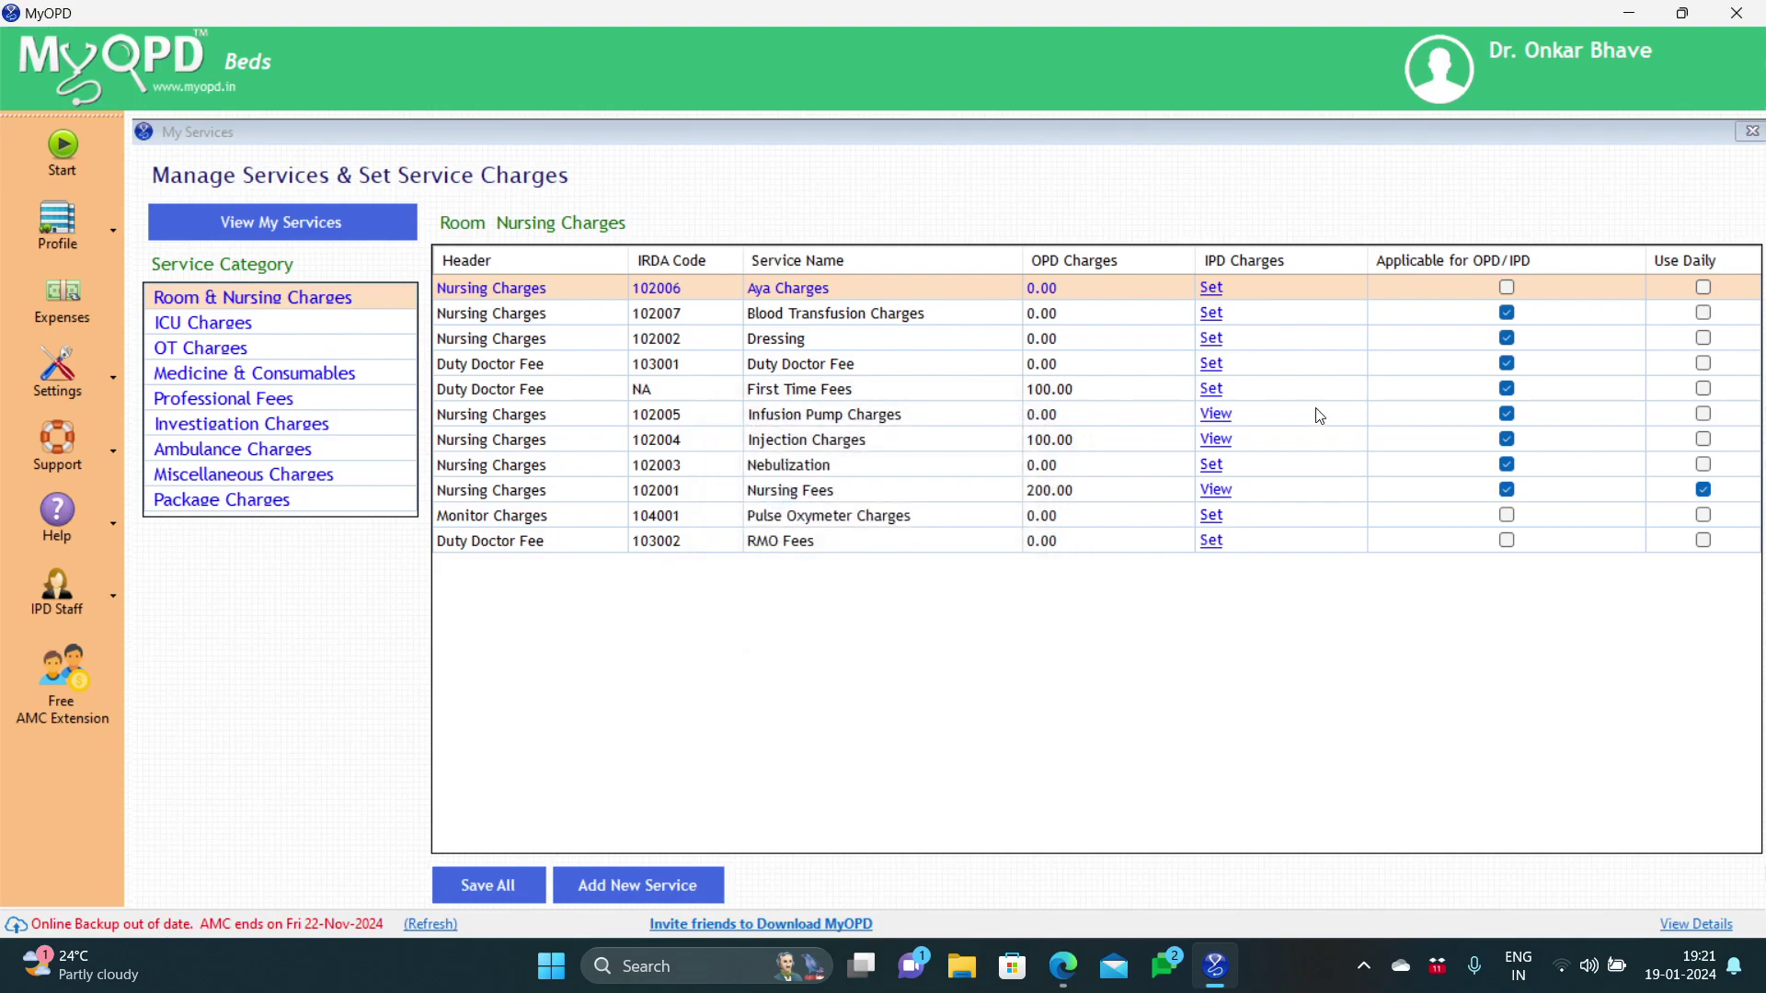
Step: Back on the IPD Desk, add the OT Gases service to the admitted patient's payments
click(1748, 132)
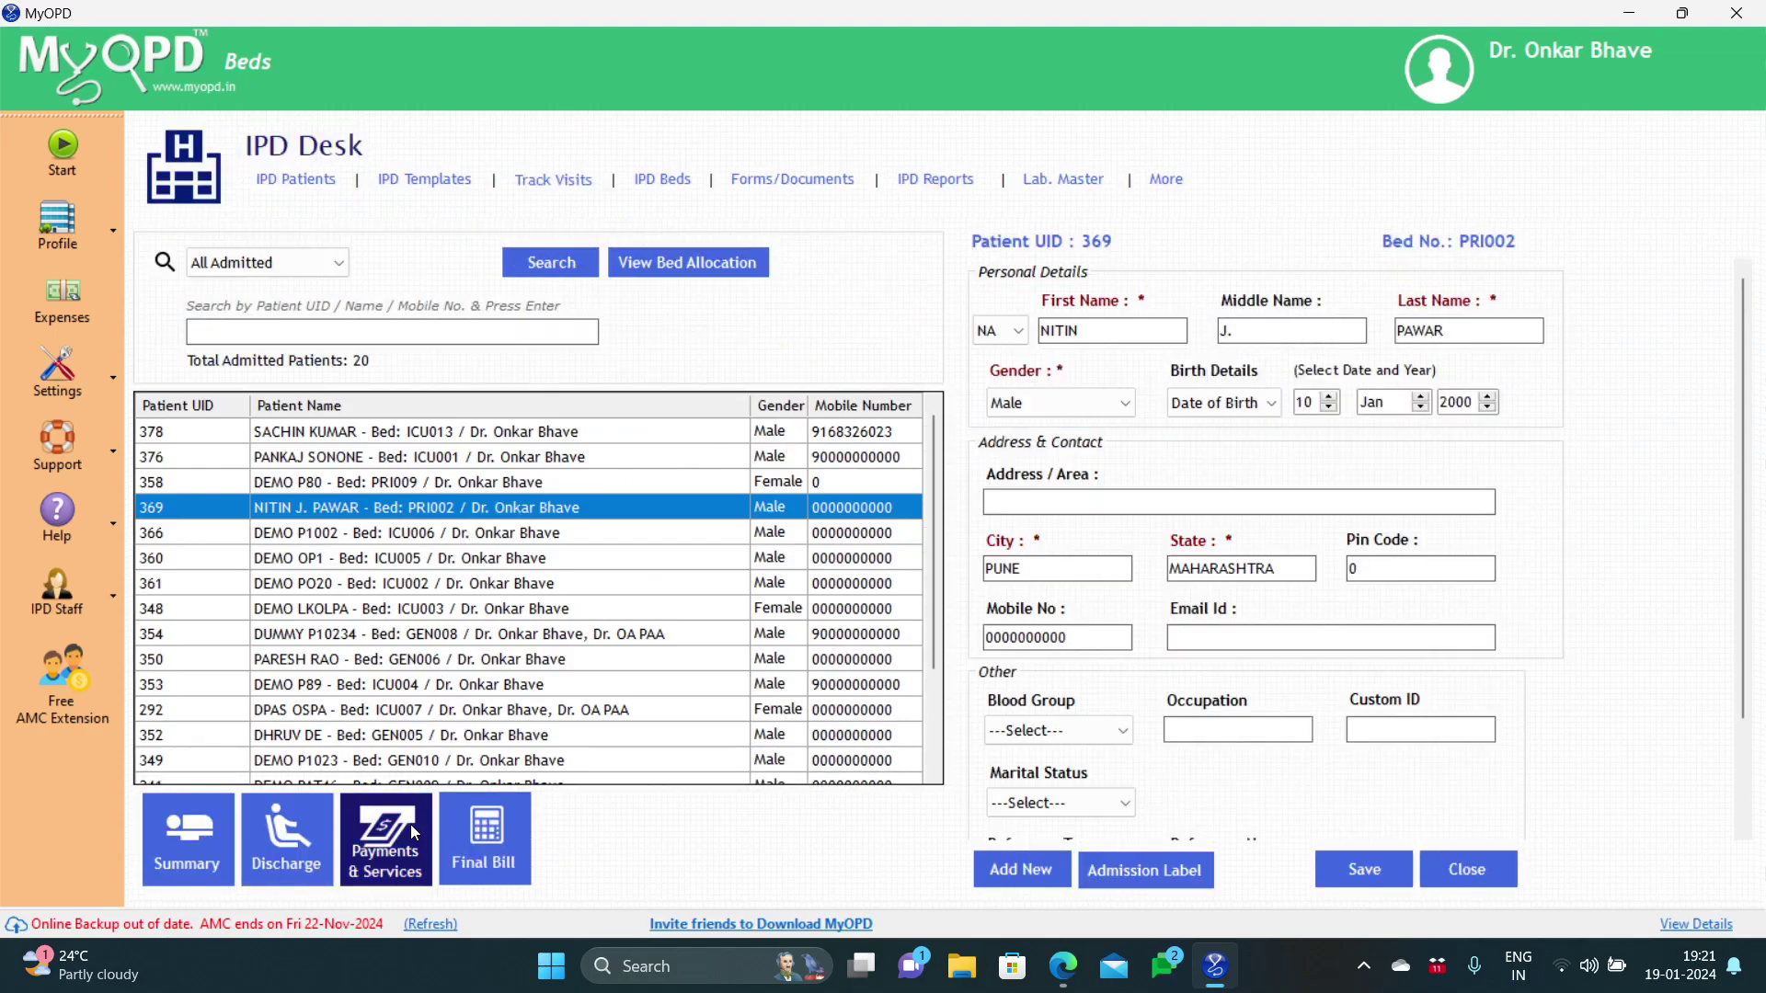
click(410, 824)
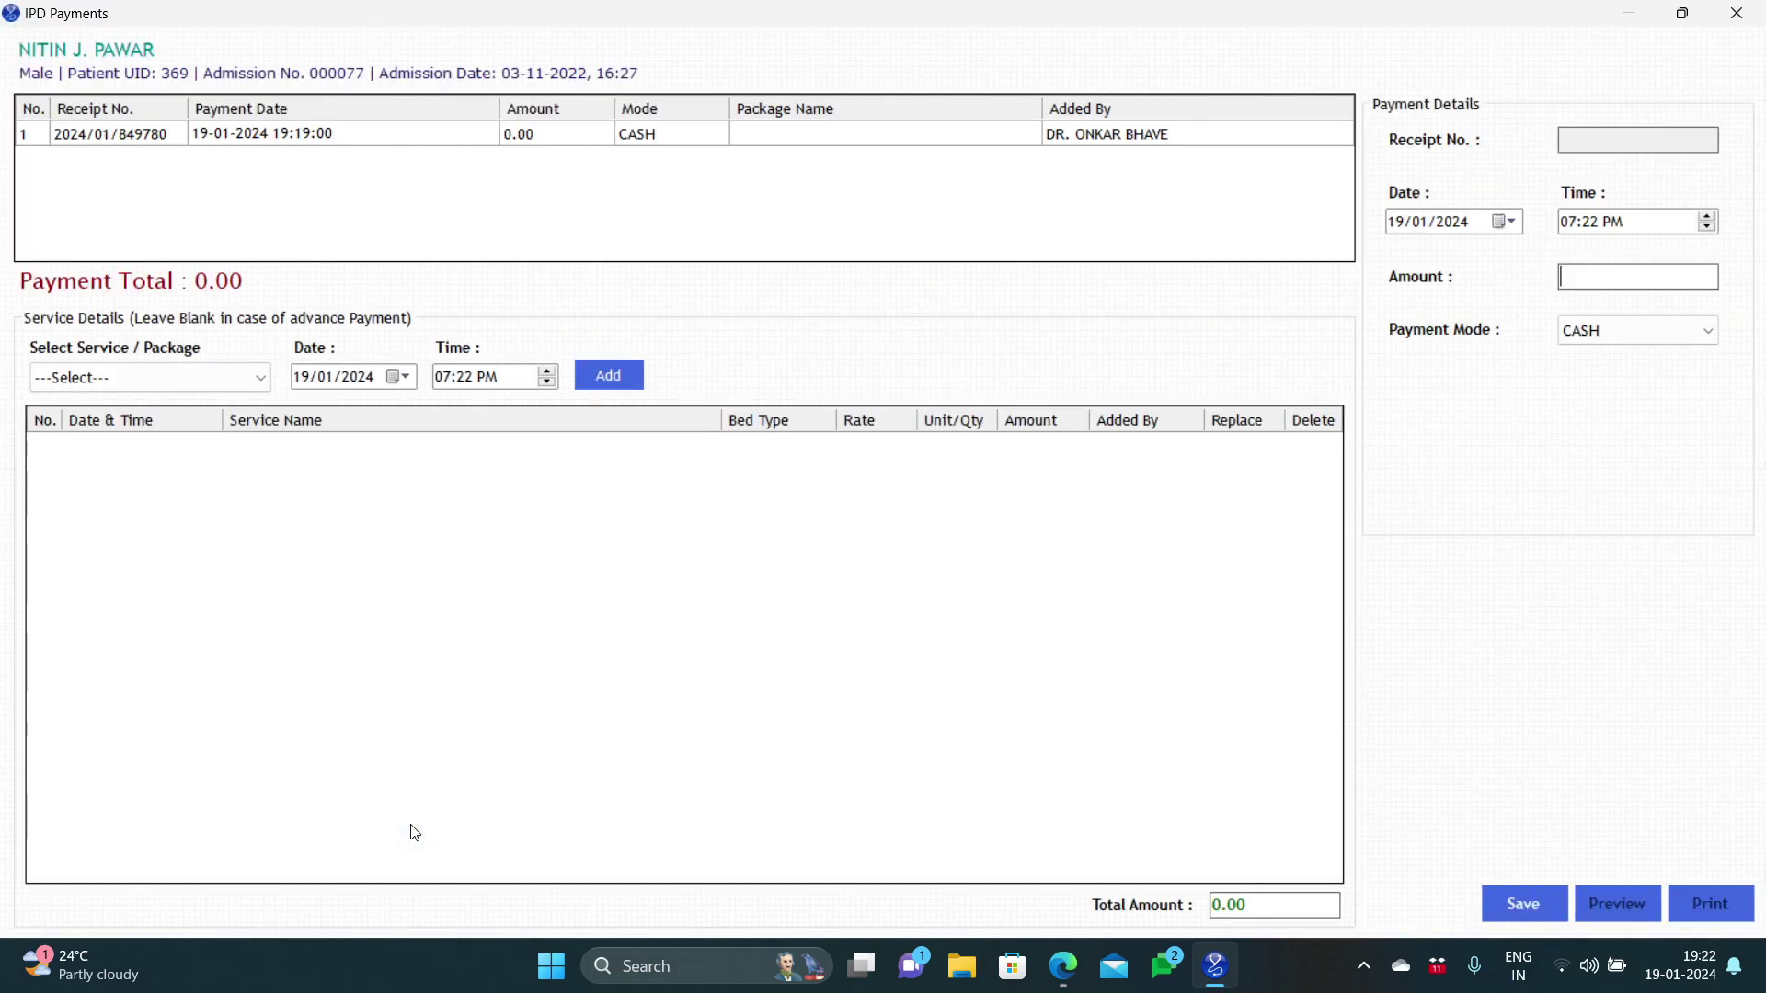
click(177, 388)
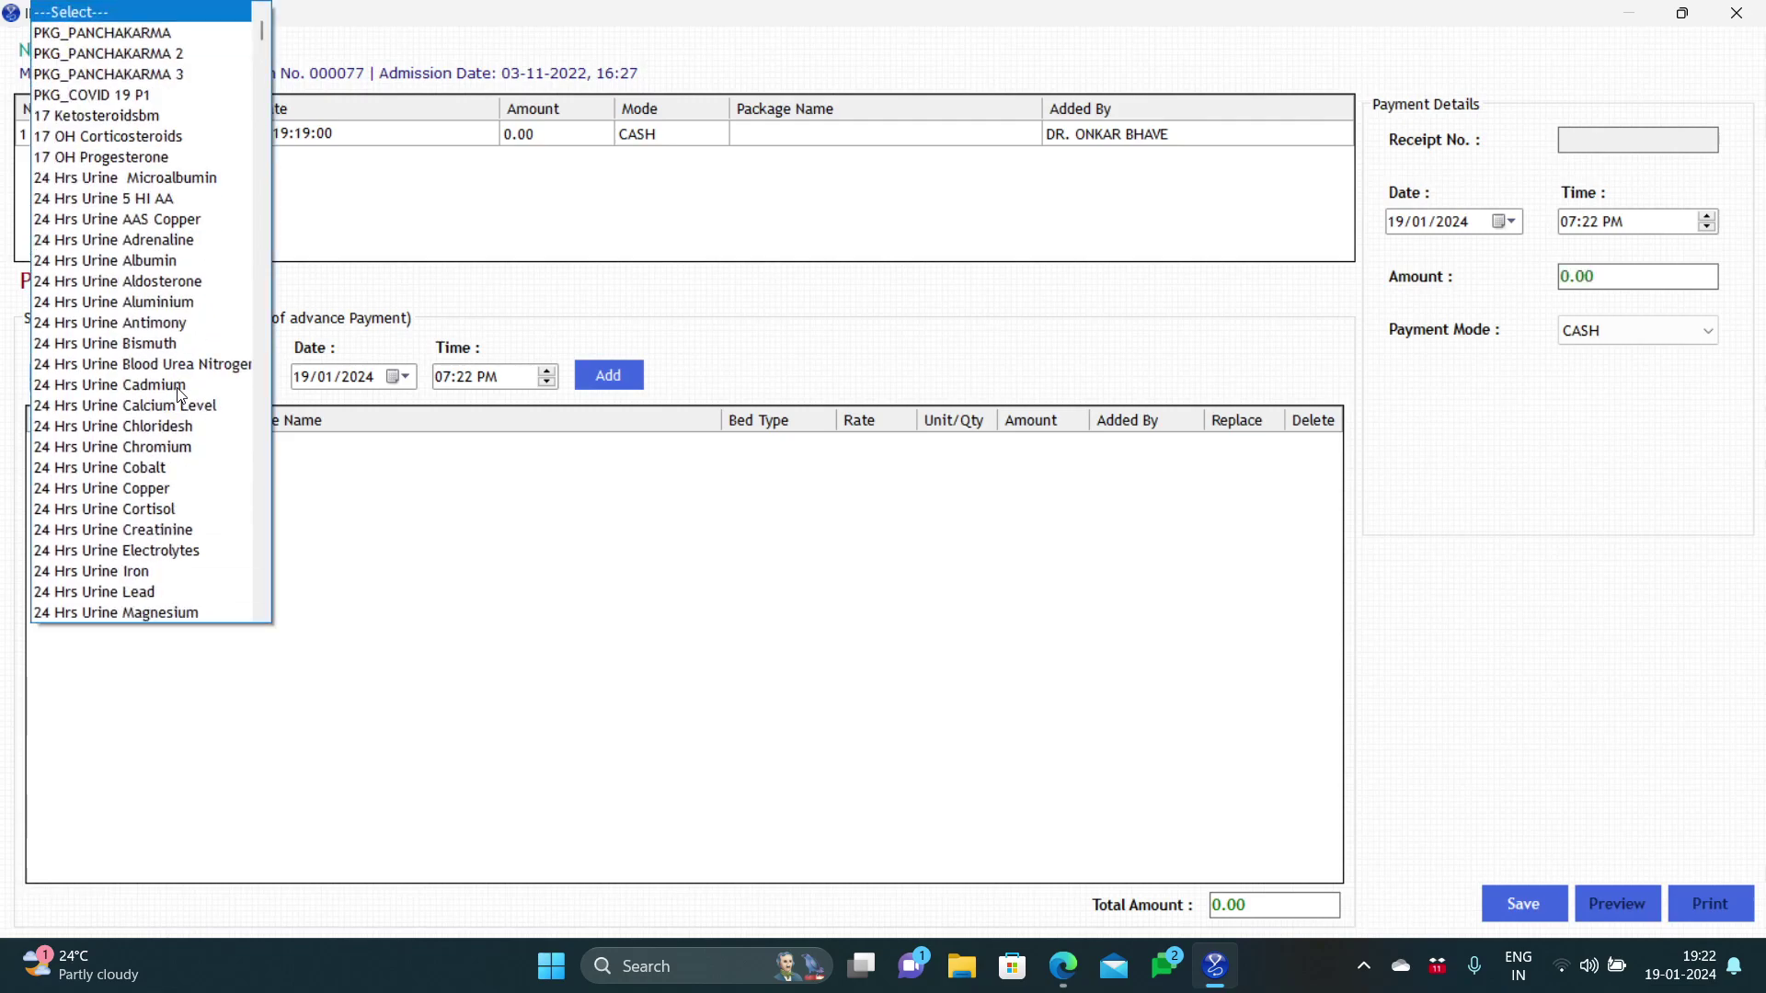
key(o)
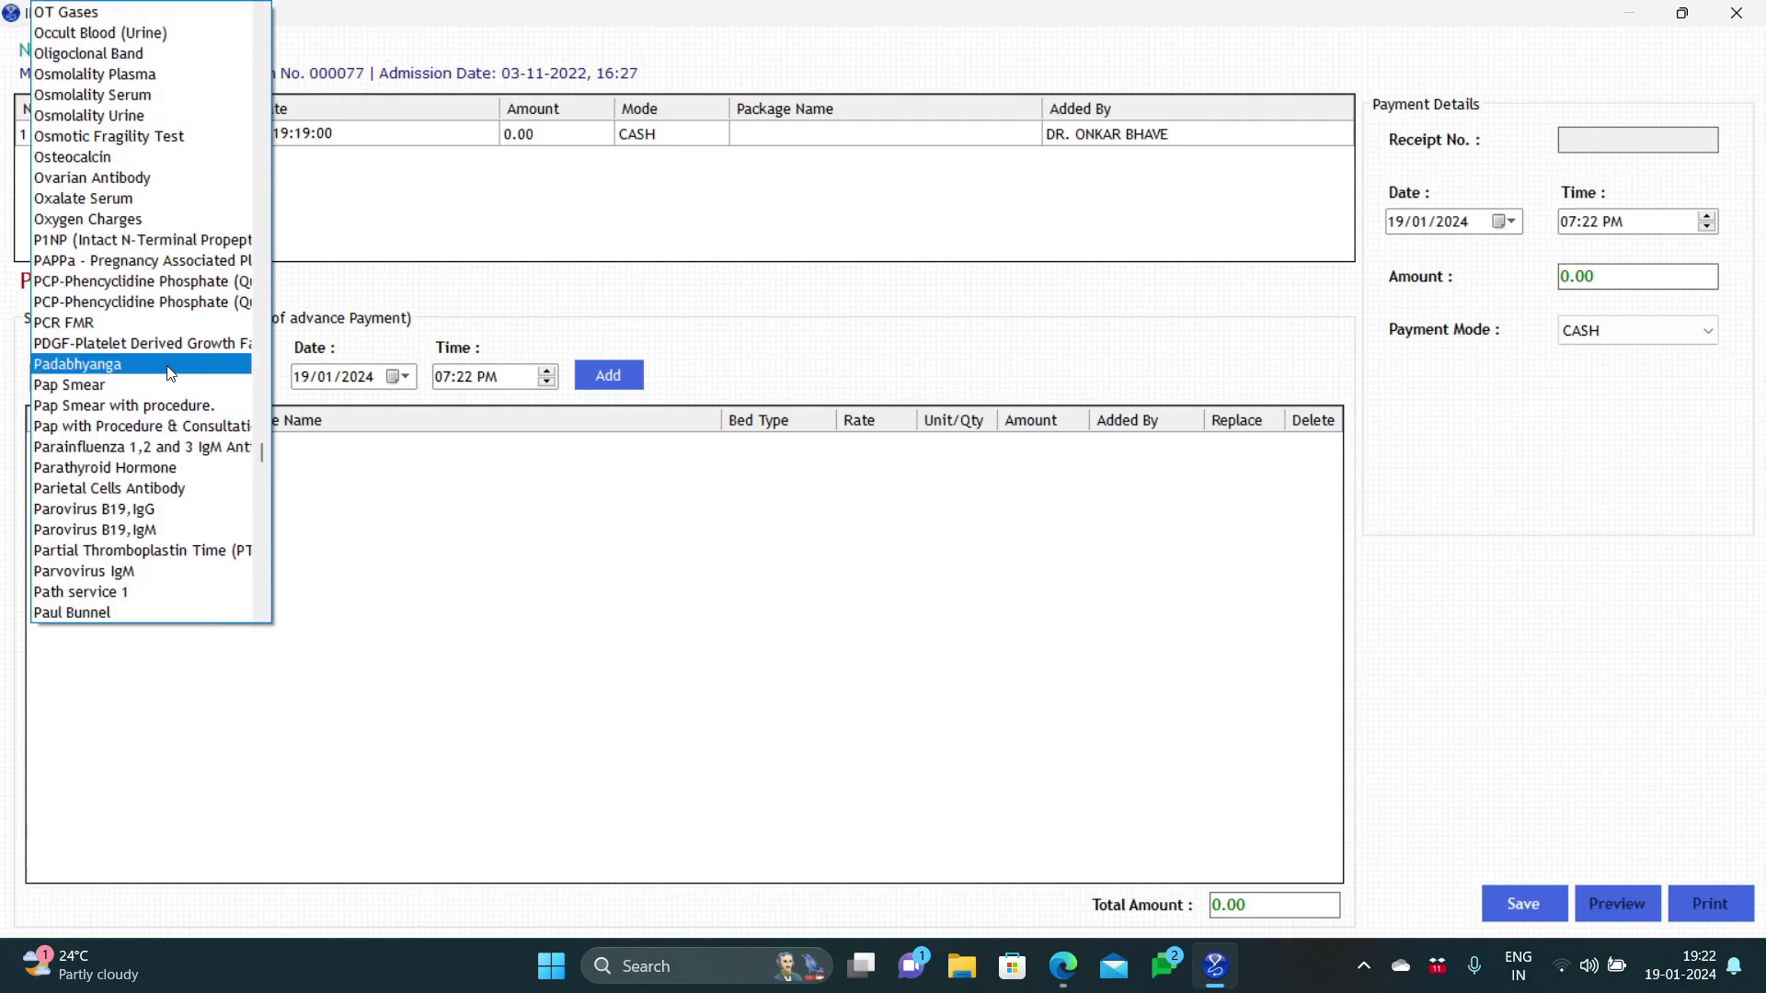
click(87, 12)
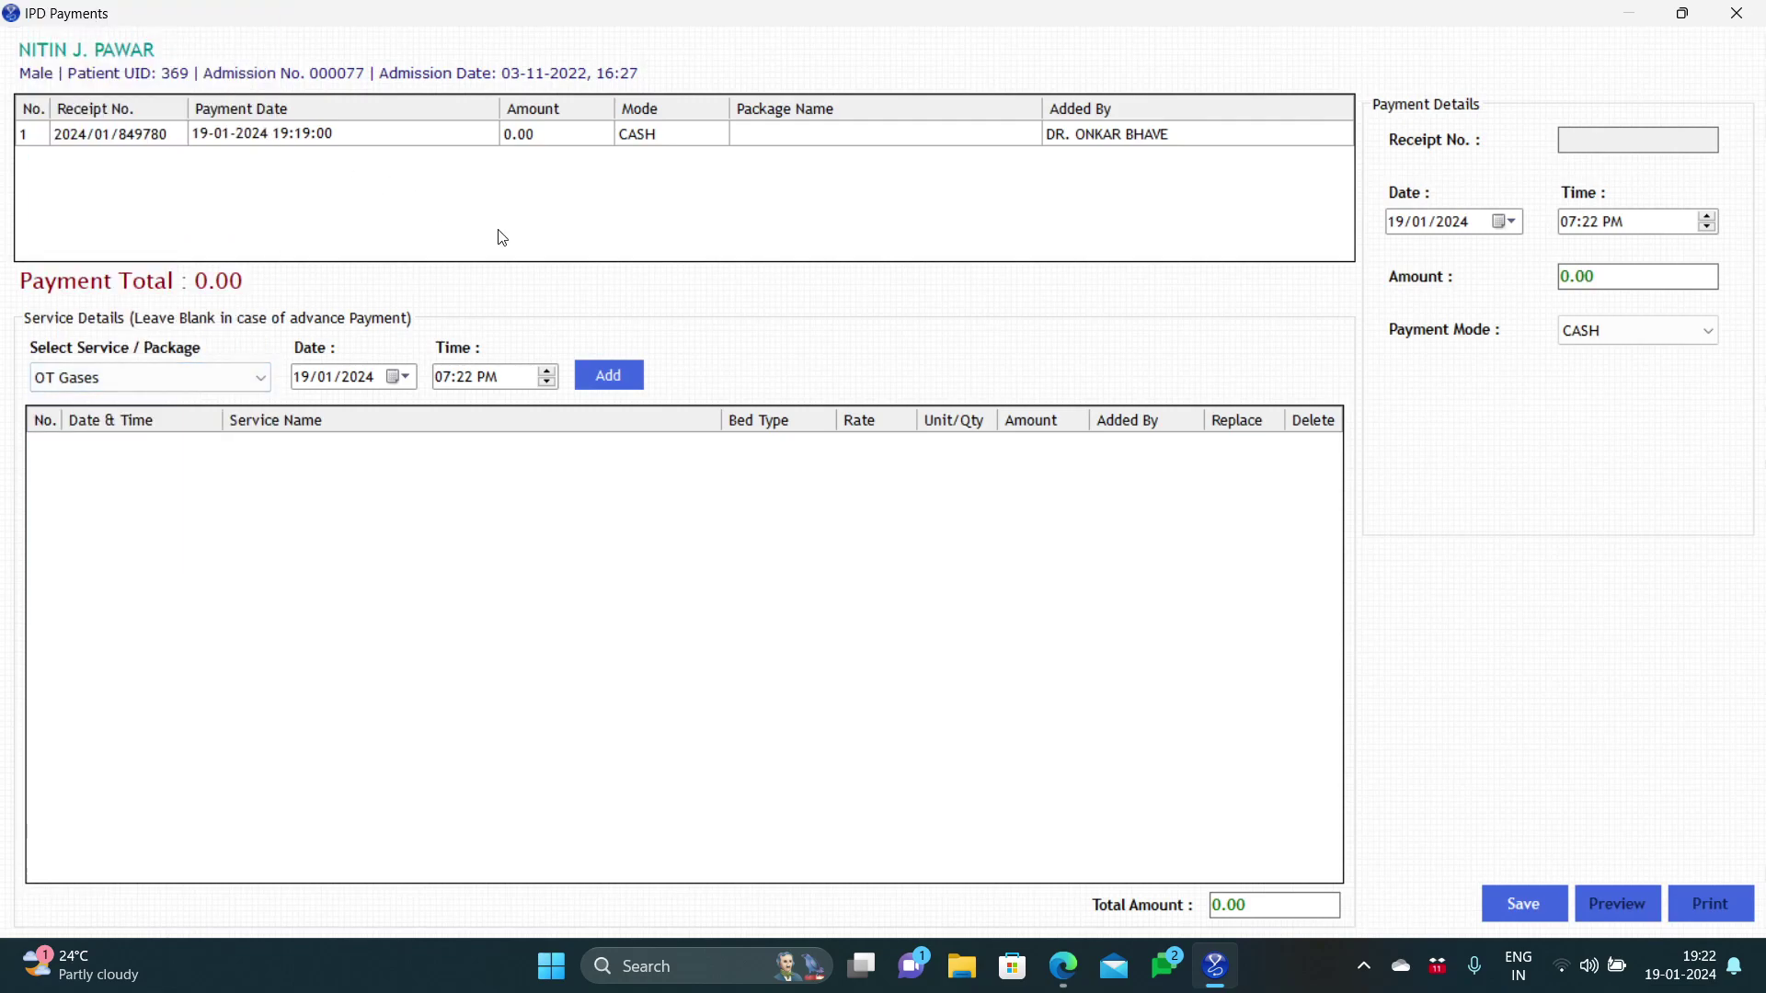
click(616, 376)
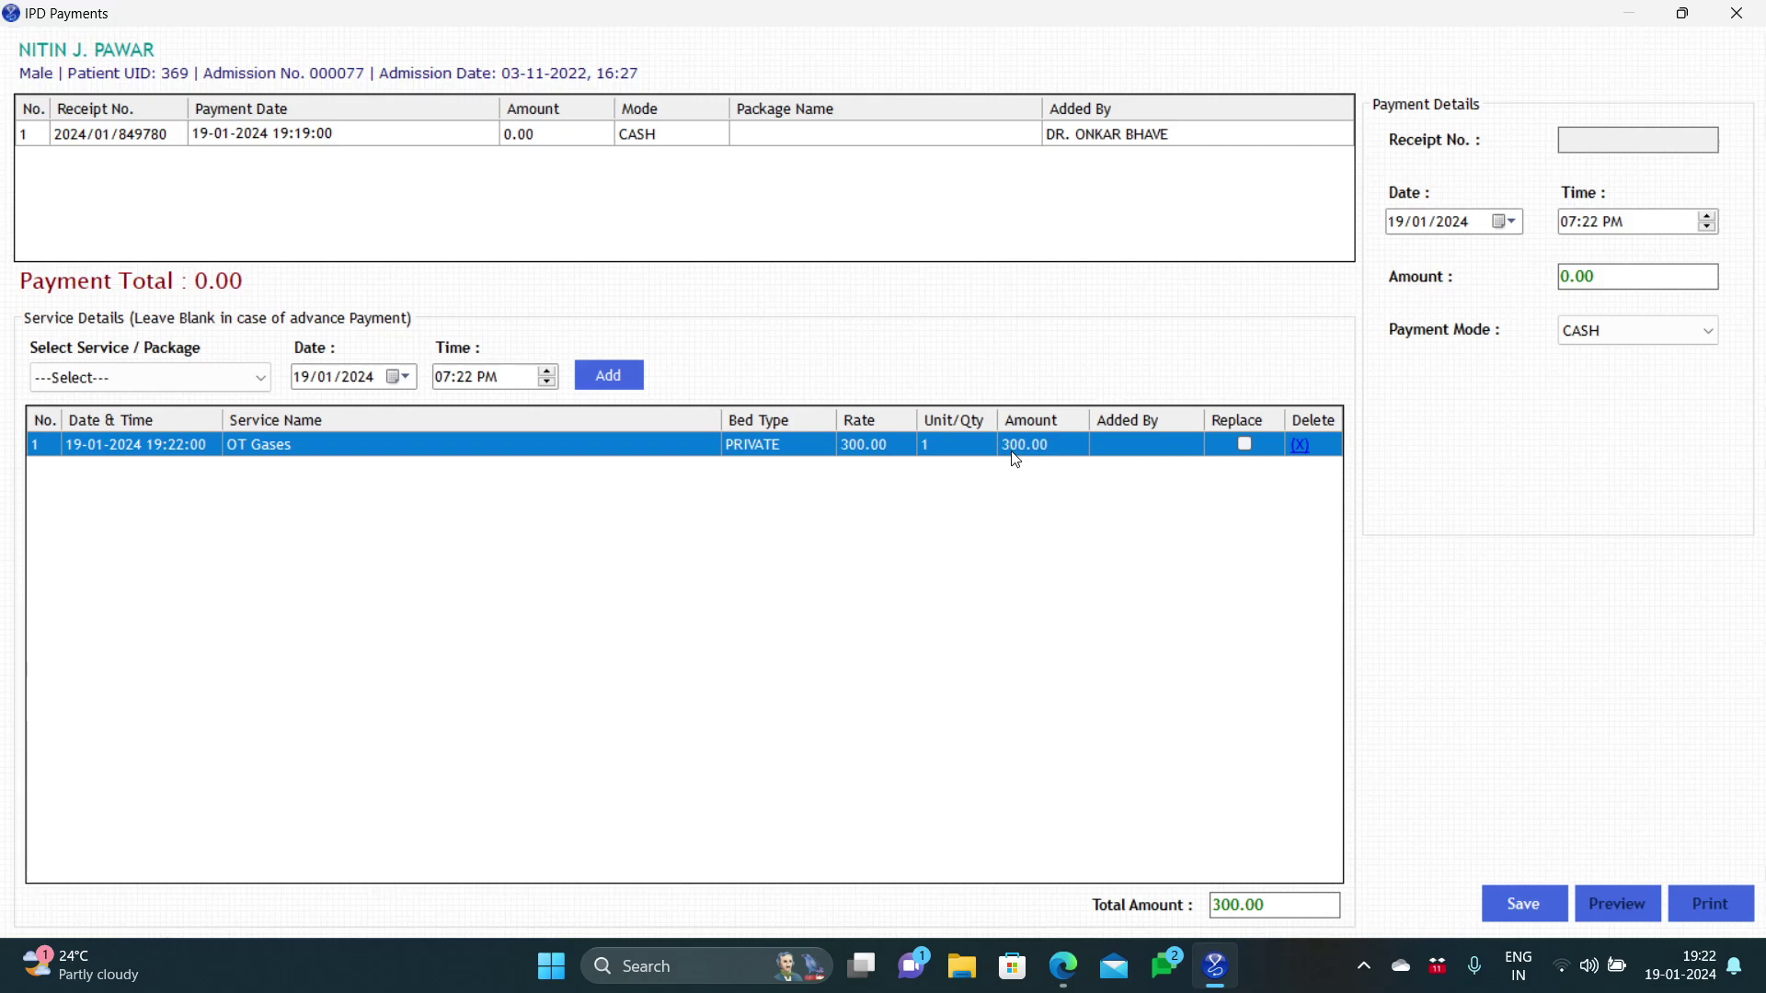
Step: Save the 300.00 OT Gases receipt without a payment amount
click(1504, 901)
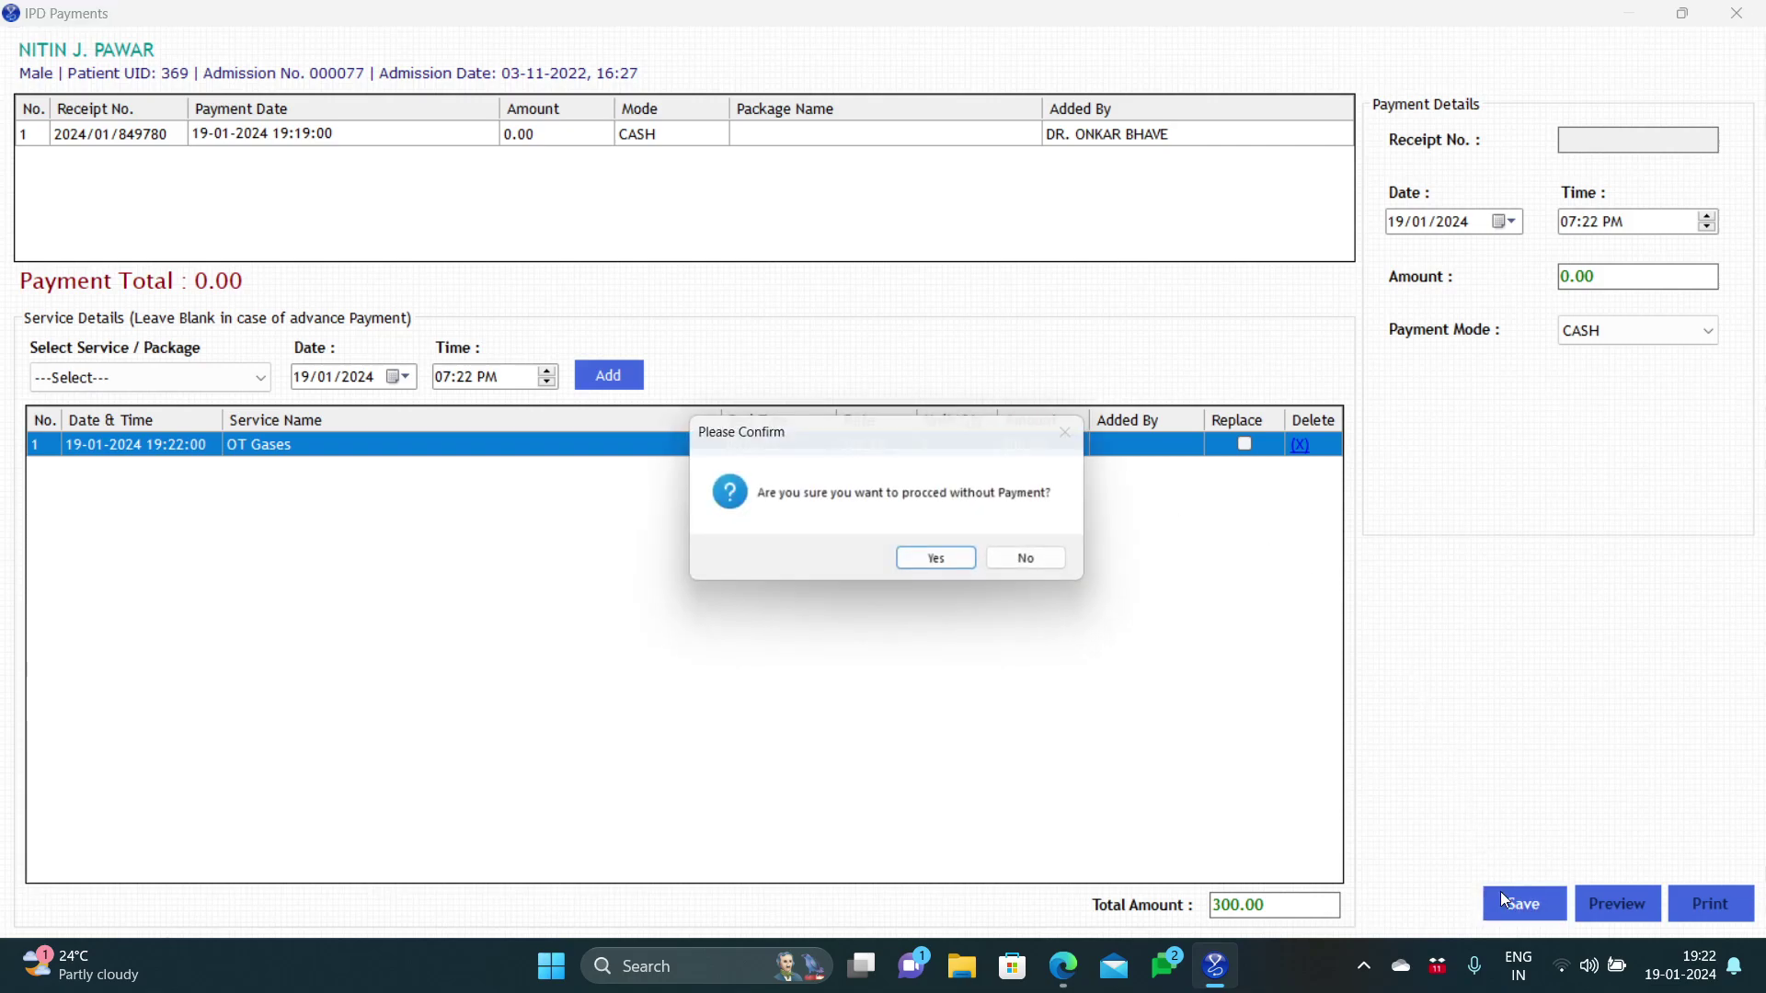
click(943, 556)
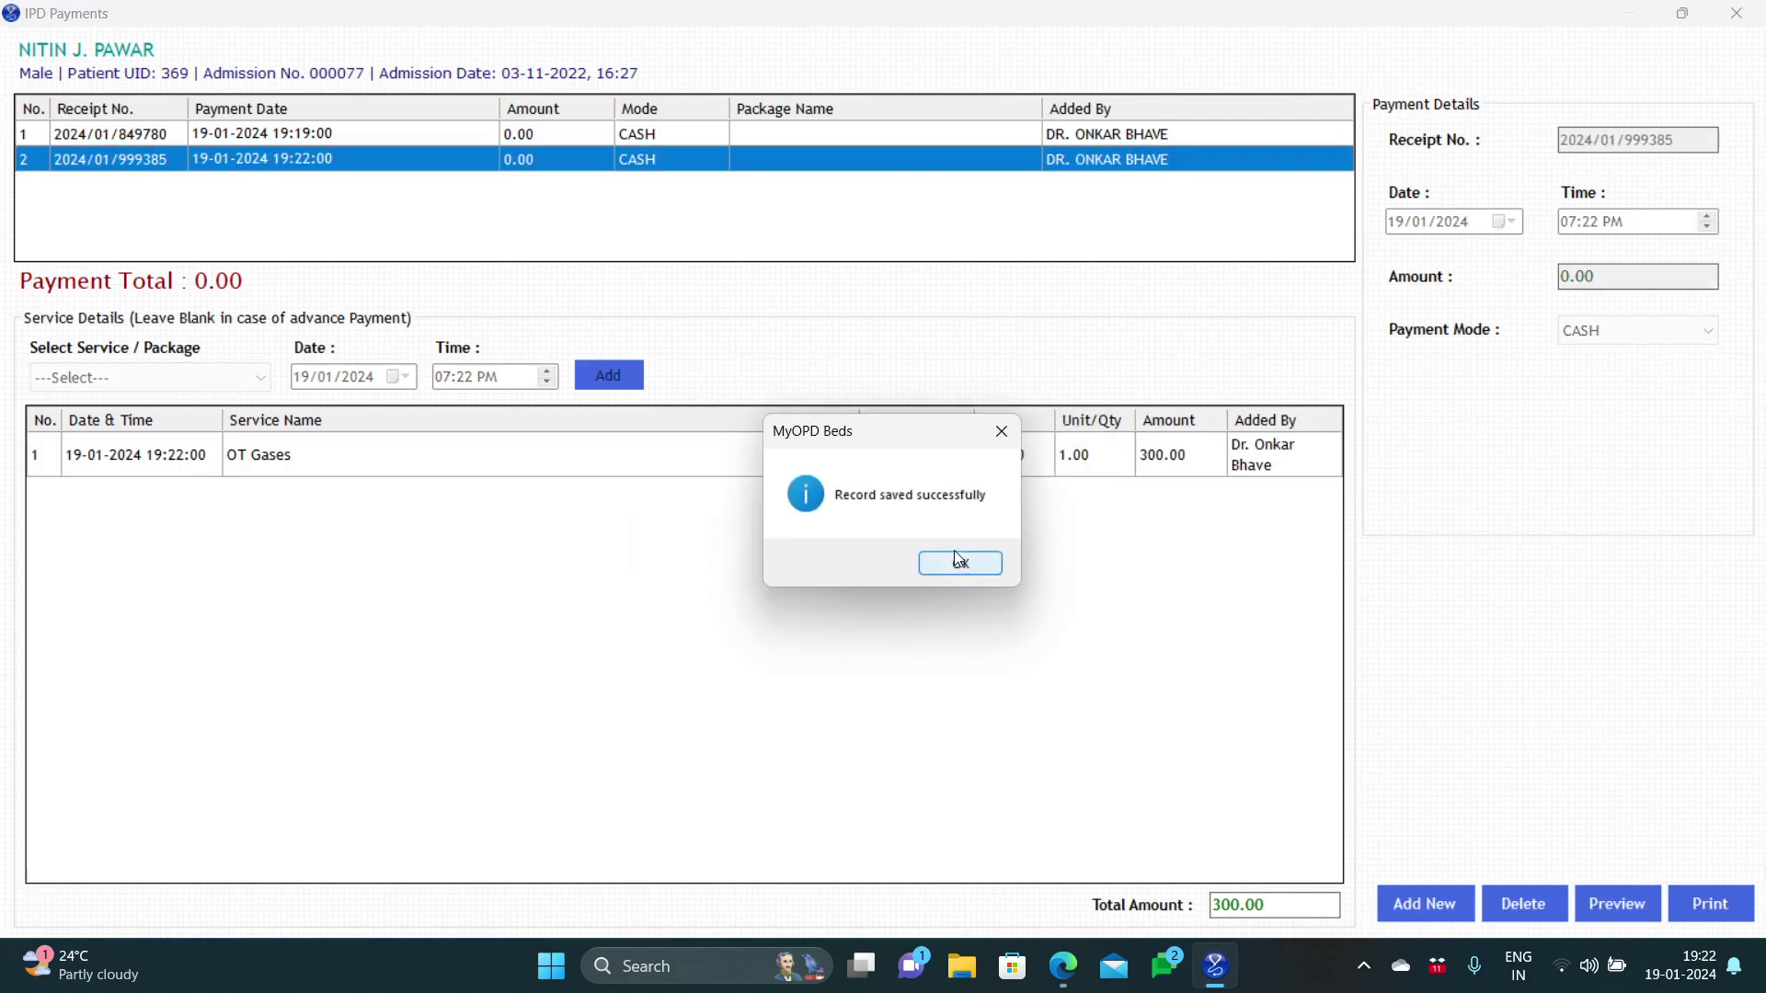
click(956, 563)
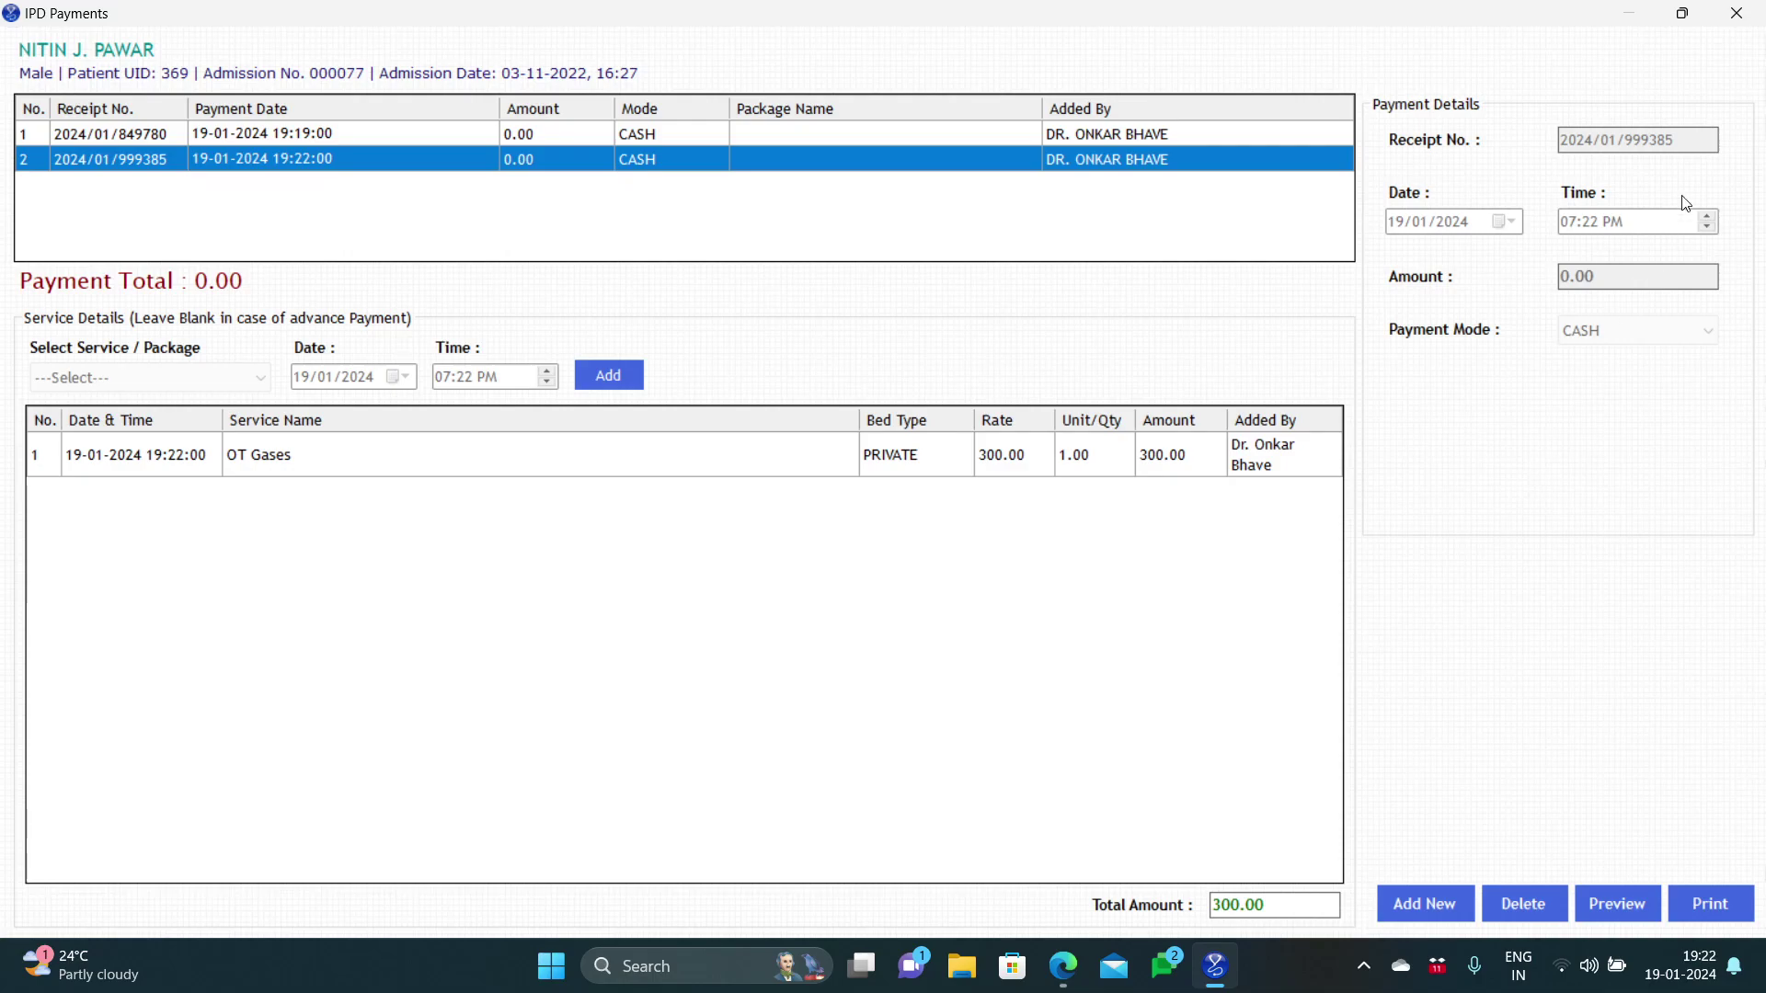
Step: Close IPD Payments, leaving the bed PRI002 patient's details on the IPD Desk
click(1736, 17)
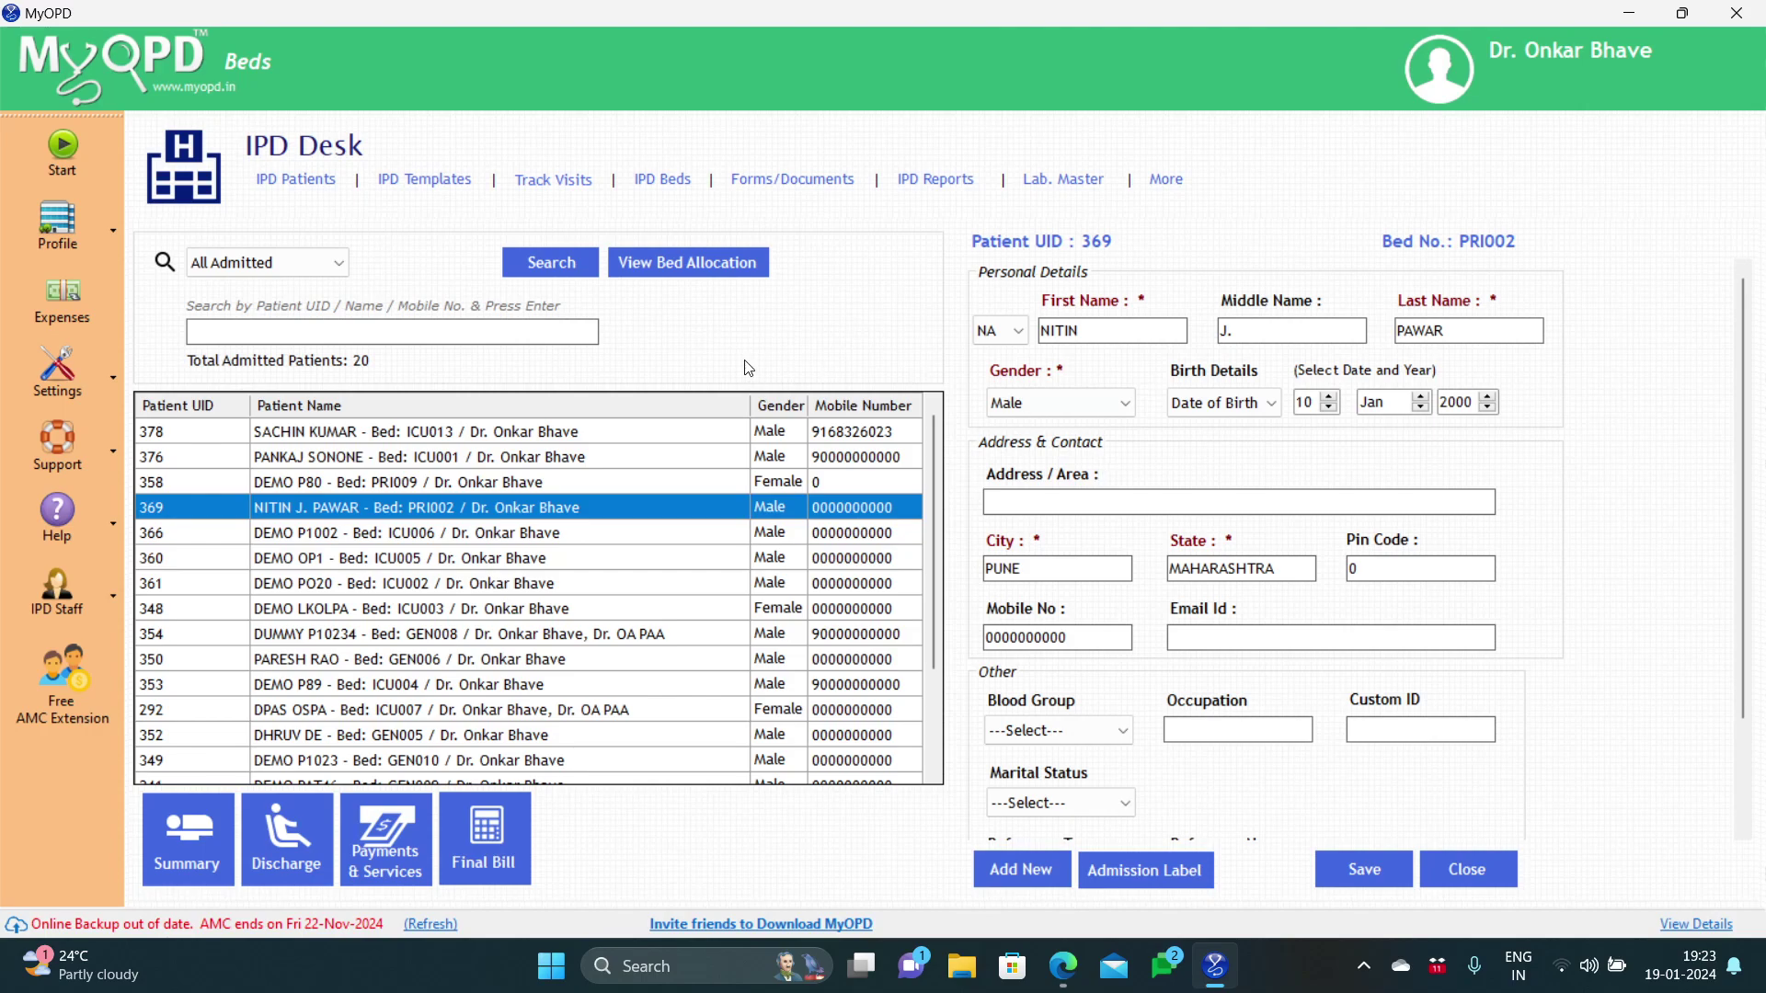
Step: Filter the IPD Desk by Discharged On Date 19/01/2024 to list two discharged patients
click(292, 274)
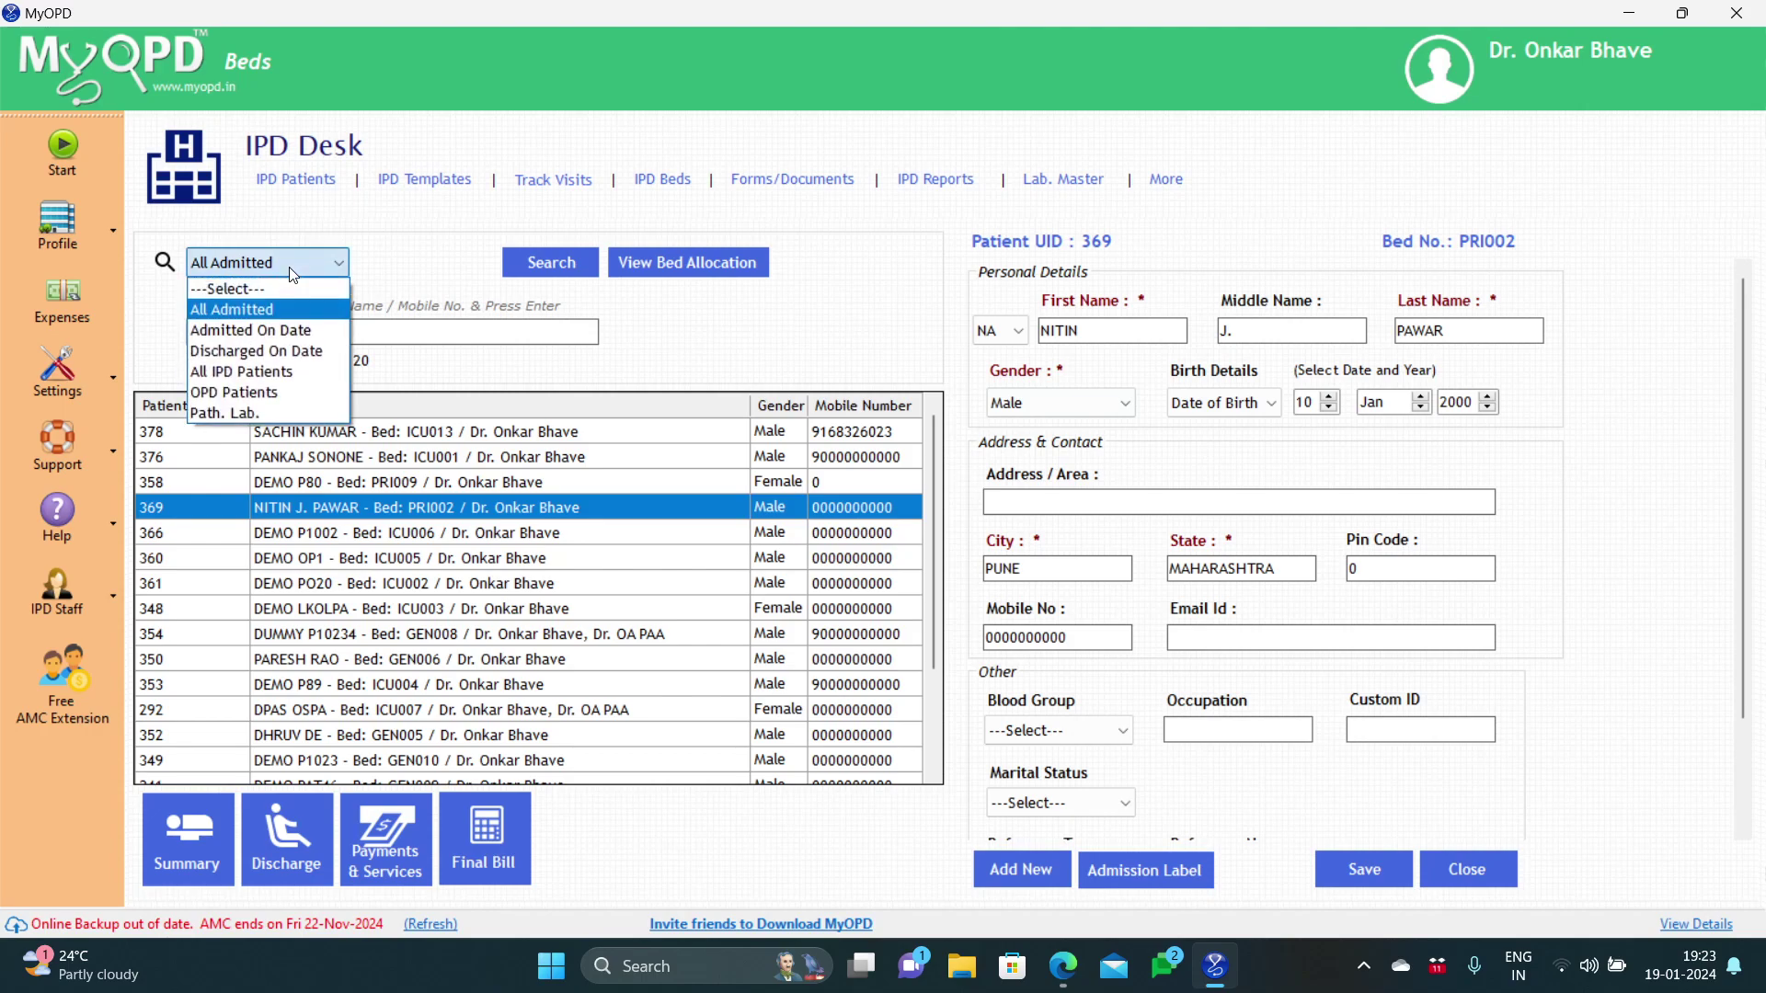
click(291, 353)
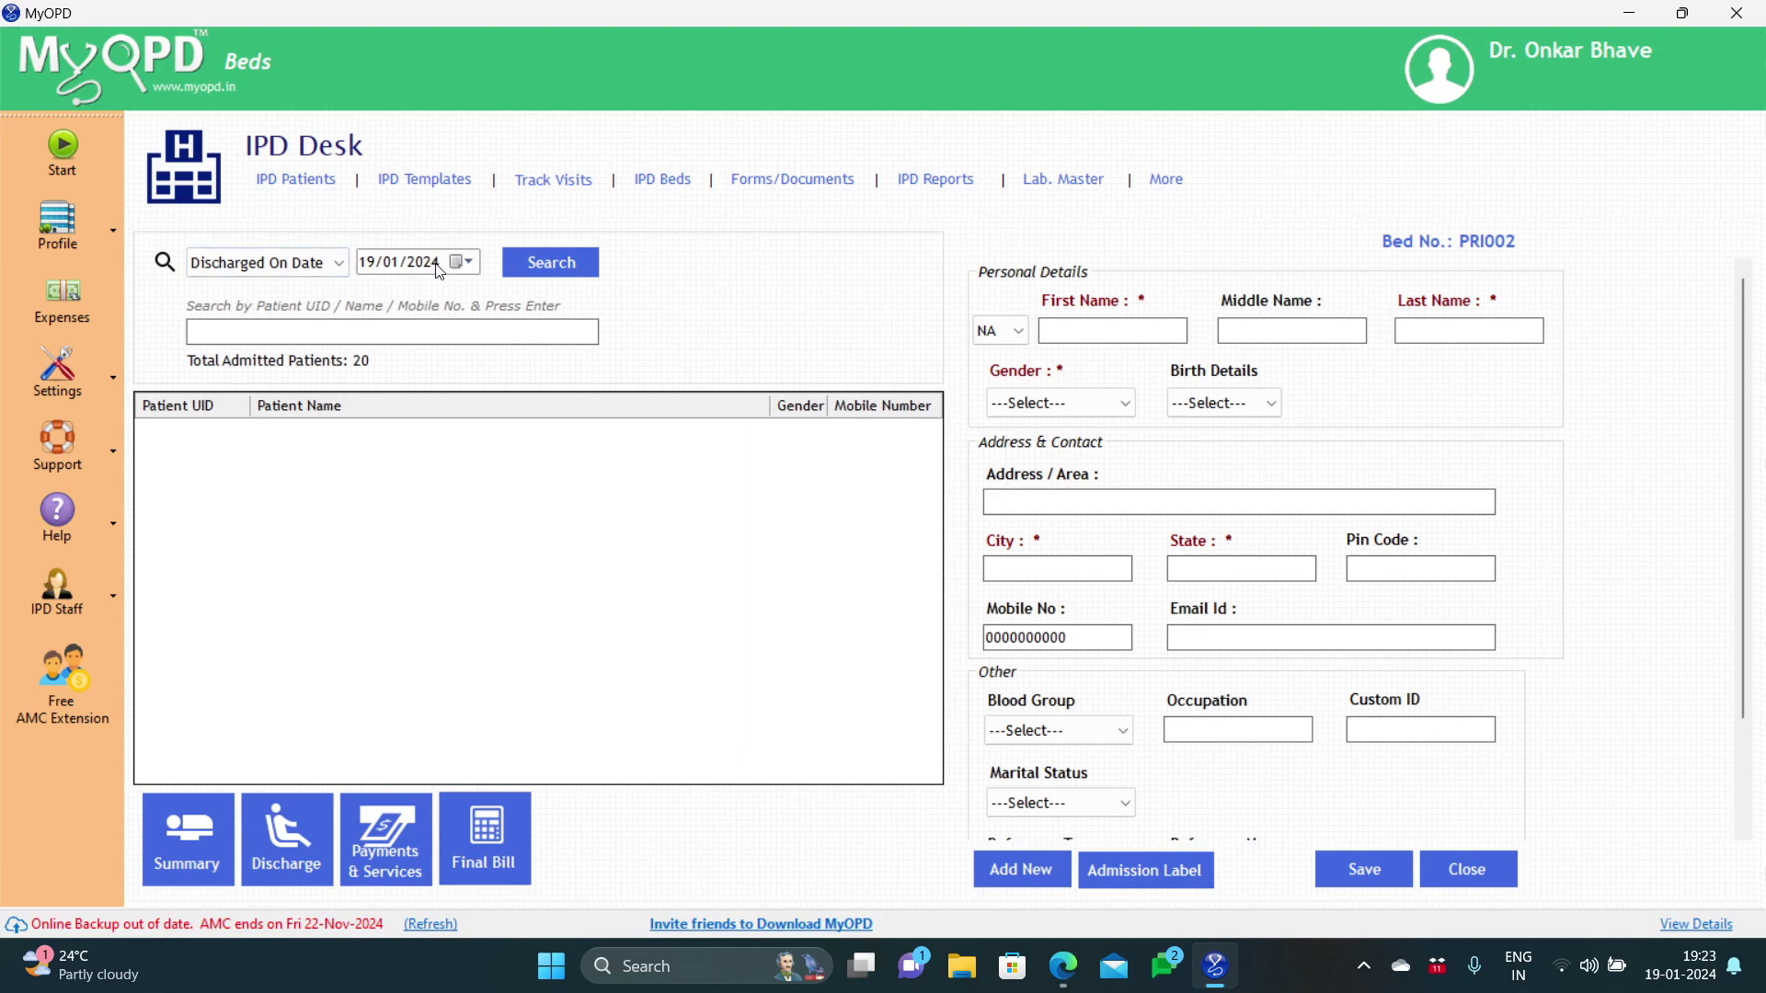
click(517, 262)
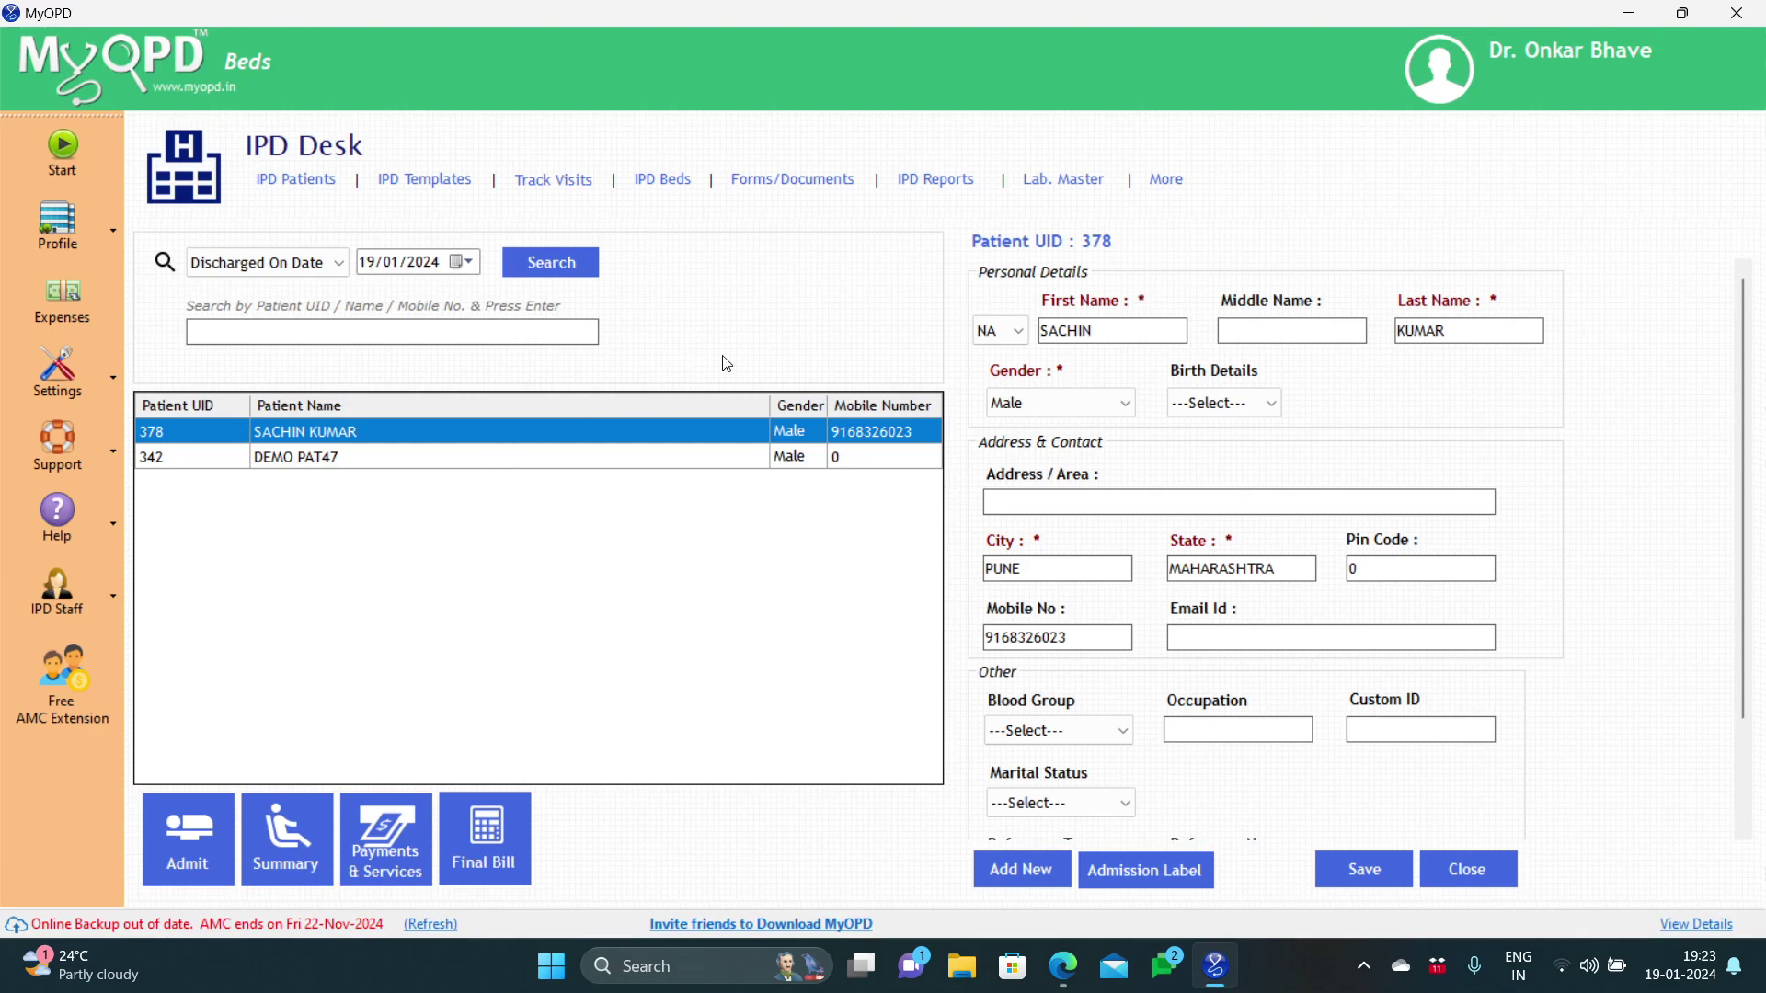
Step: Run the All Patients Discharge Report from 25/12/2023 to 19/01/2024 and scroll through it
click(937, 179)
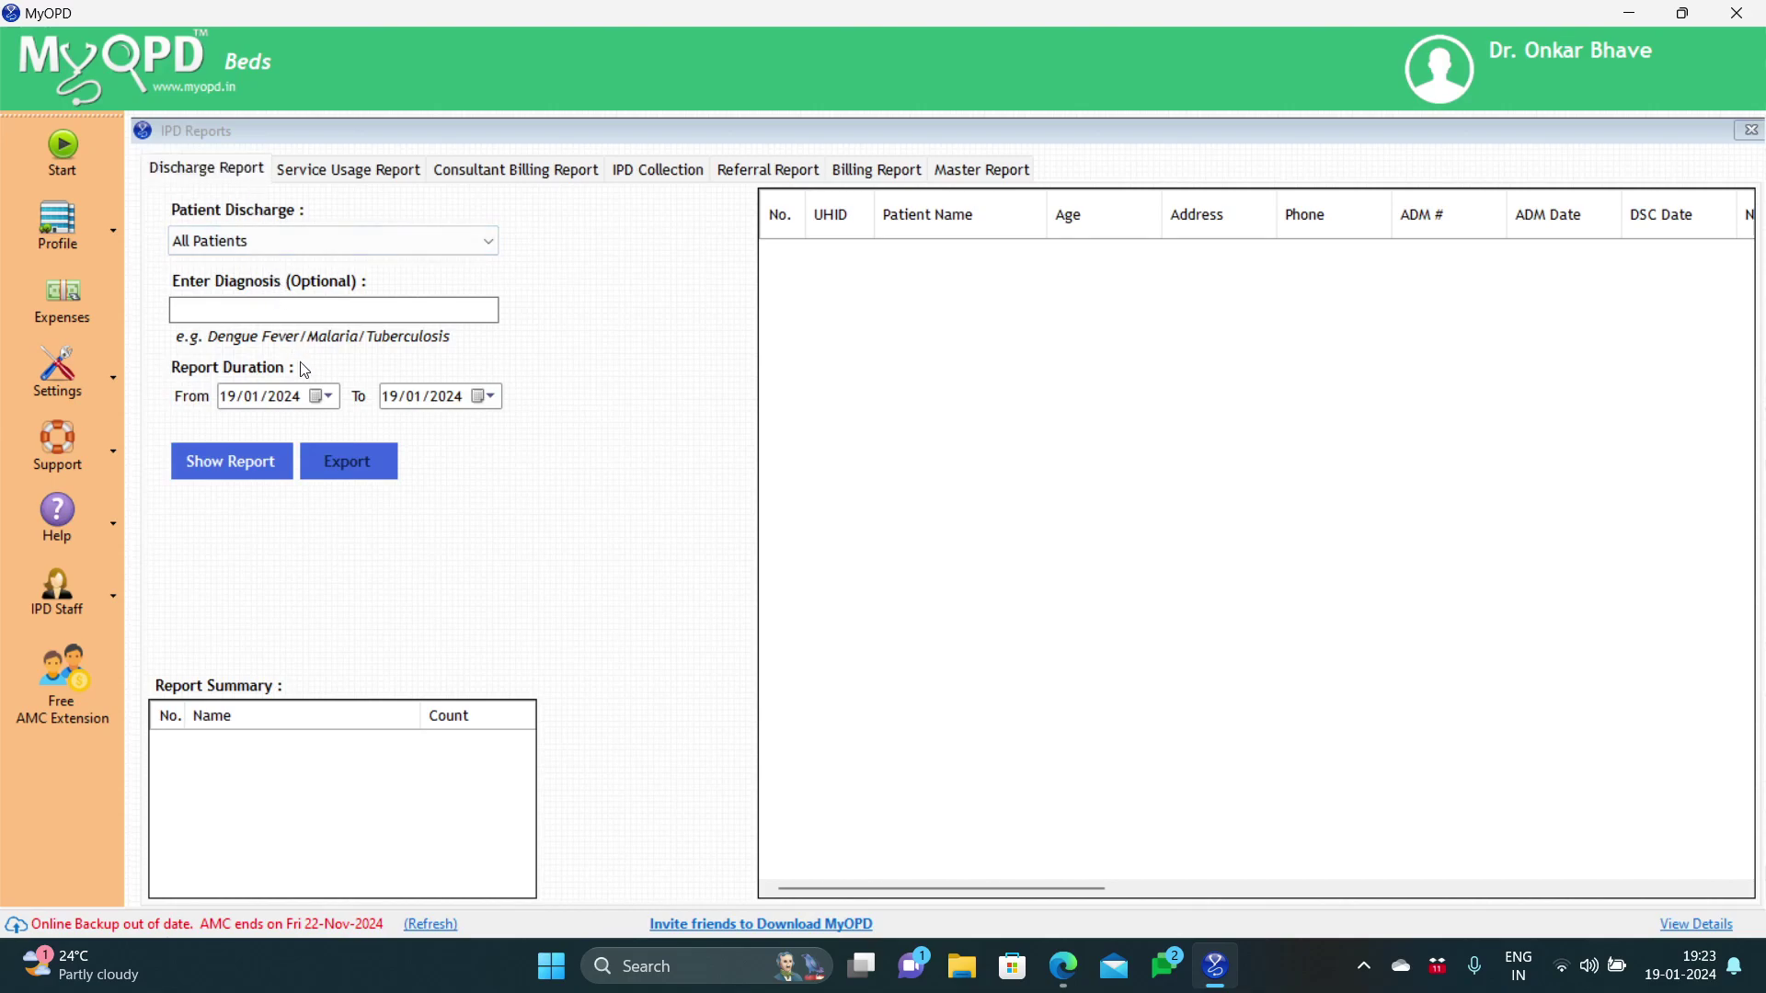
click(352, 252)
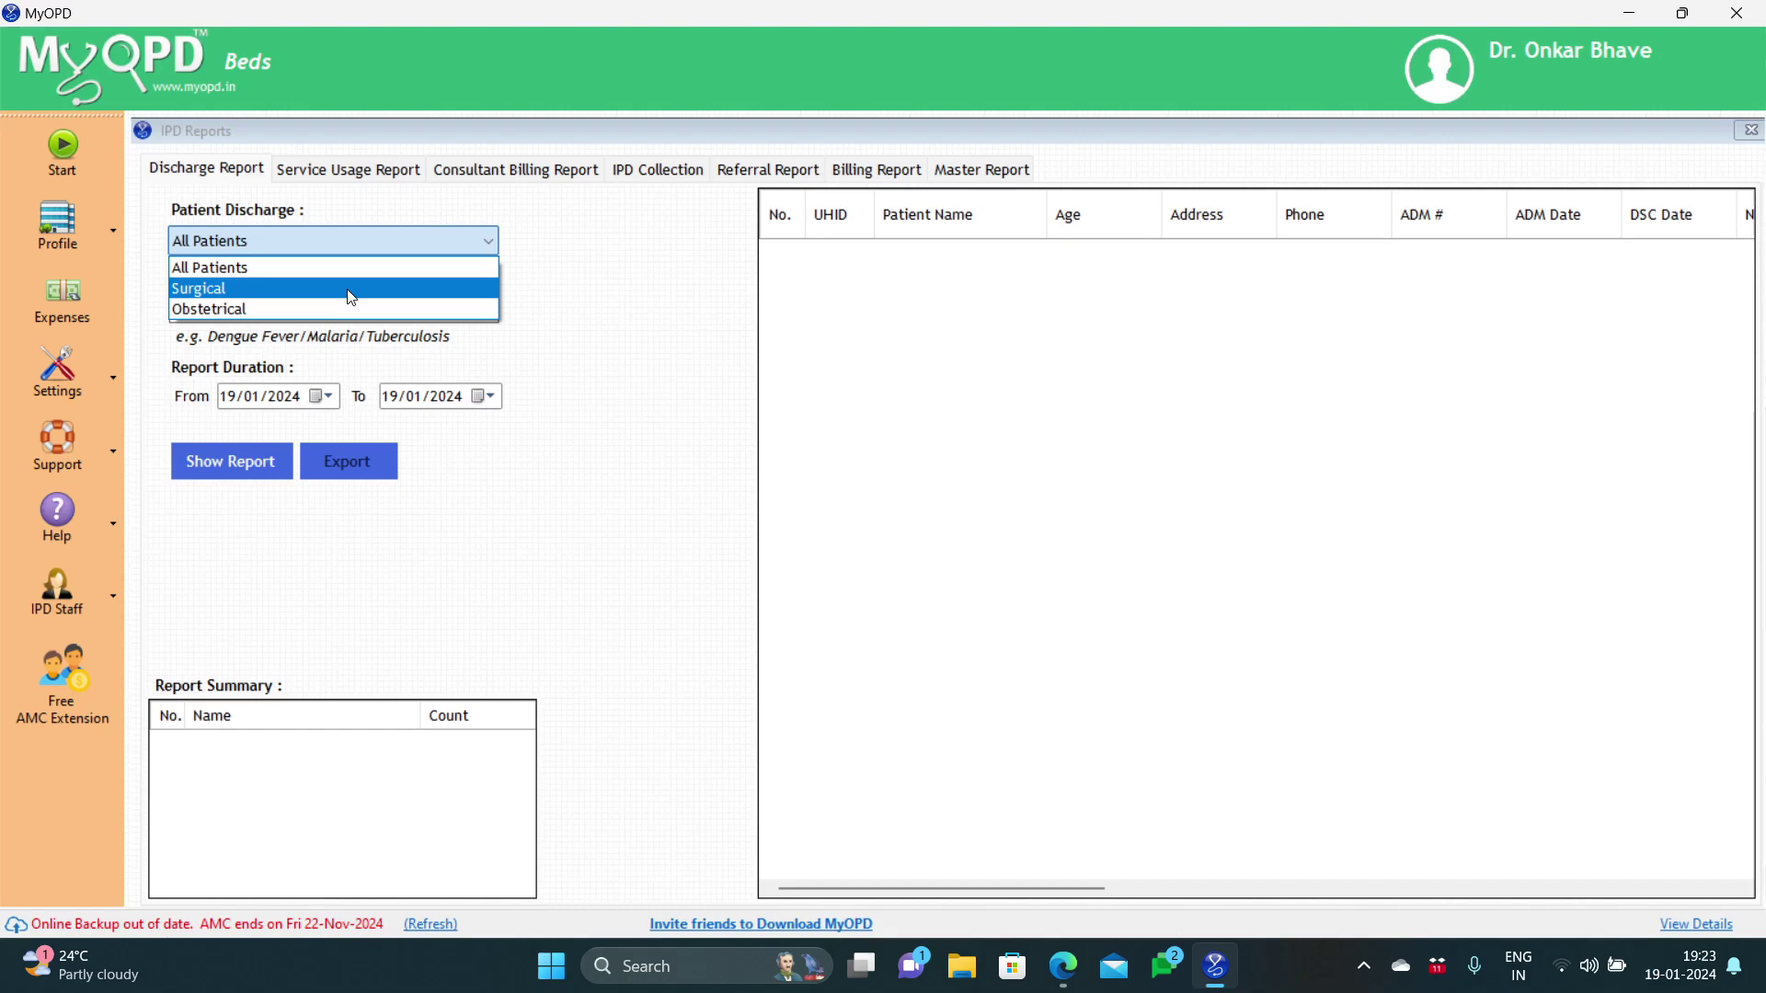
click(352, 276)
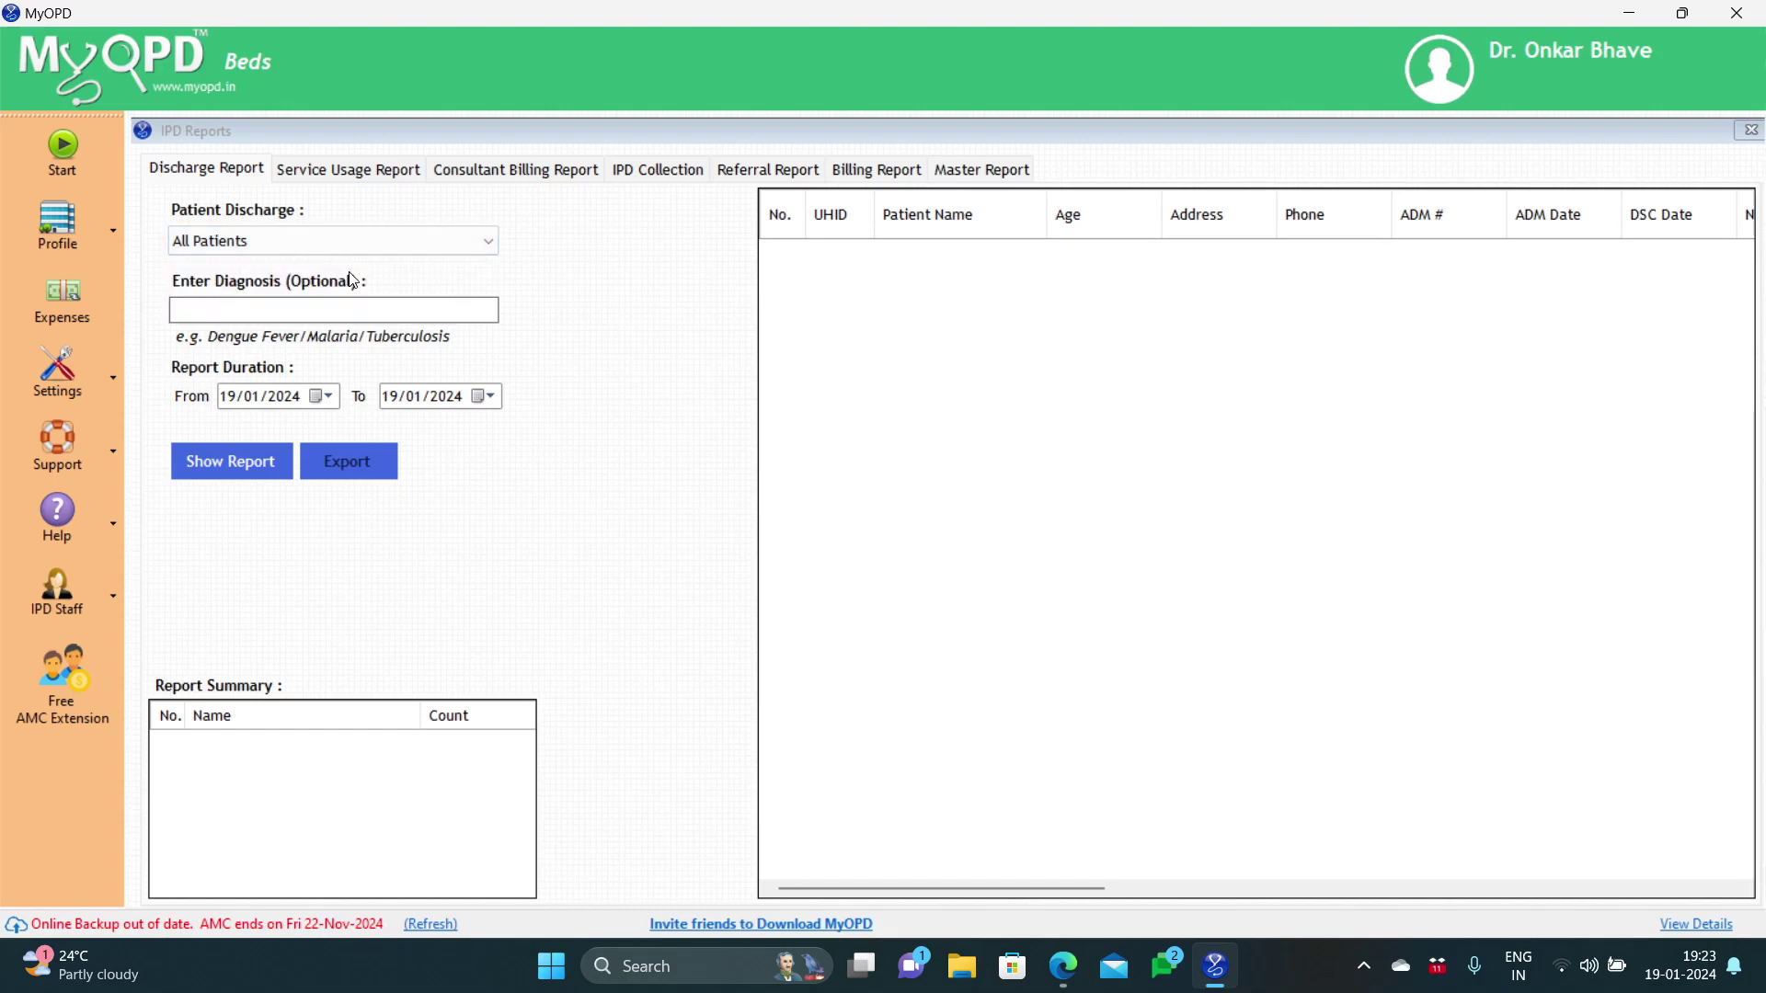
click(322, 403)
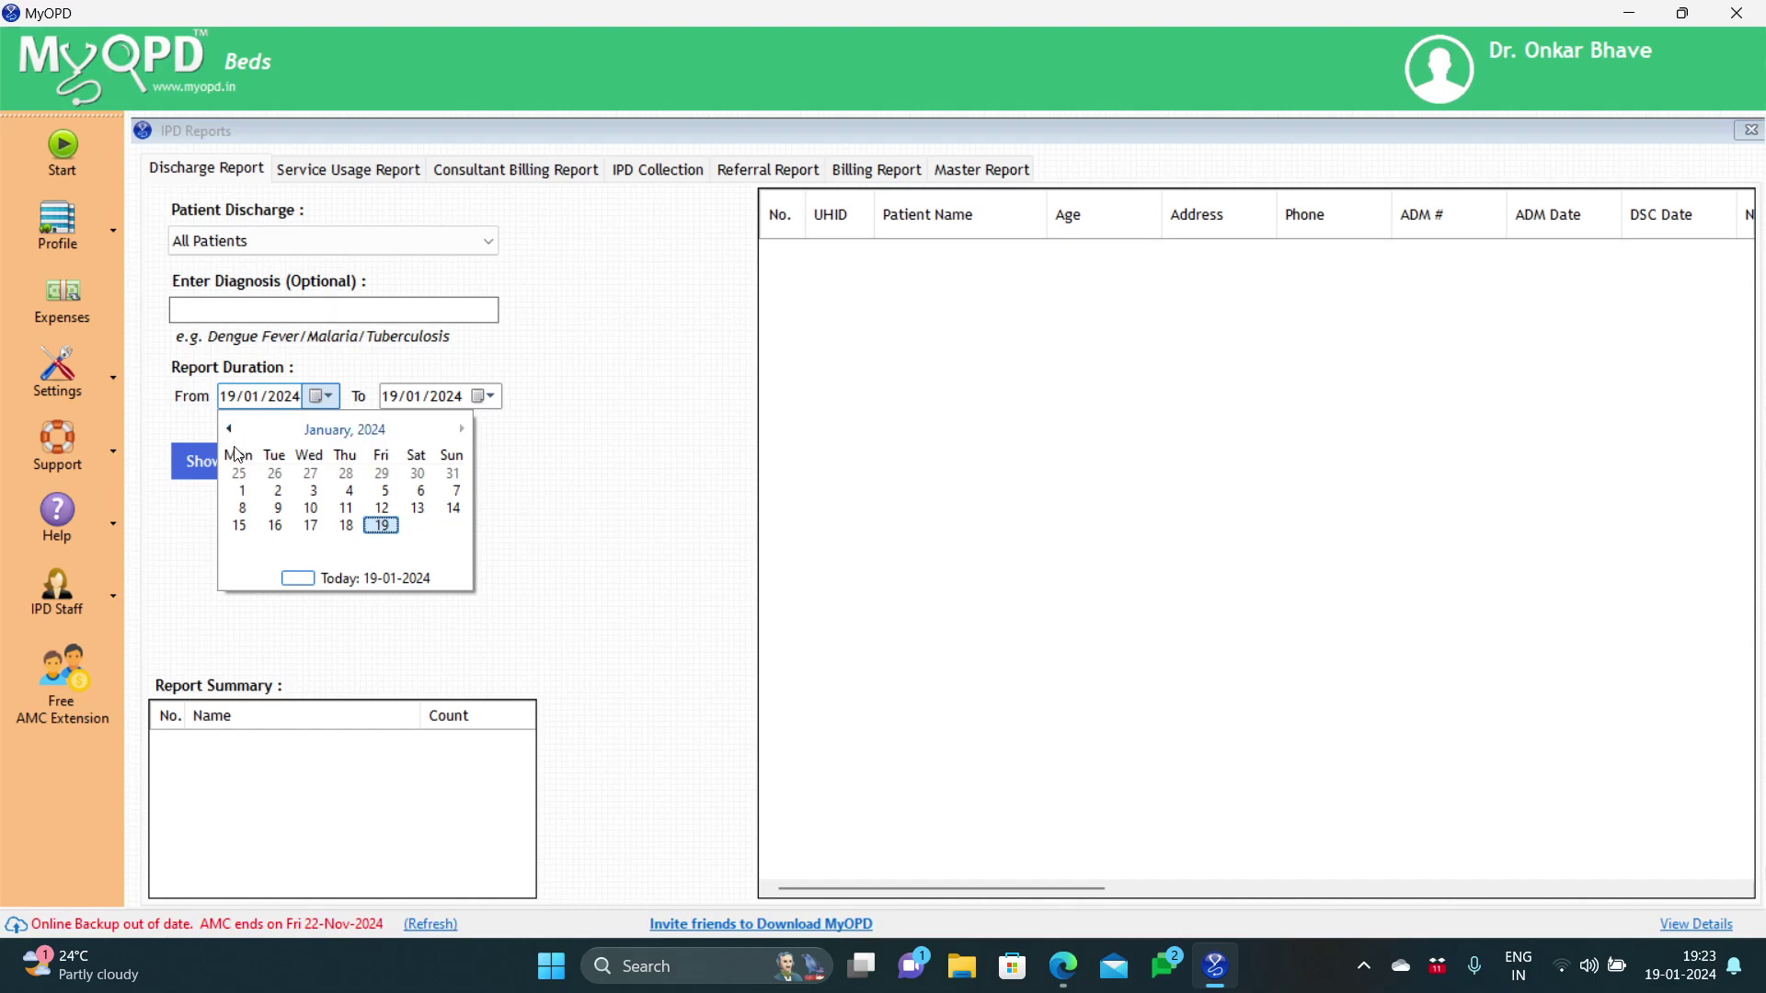
click(241, 474)
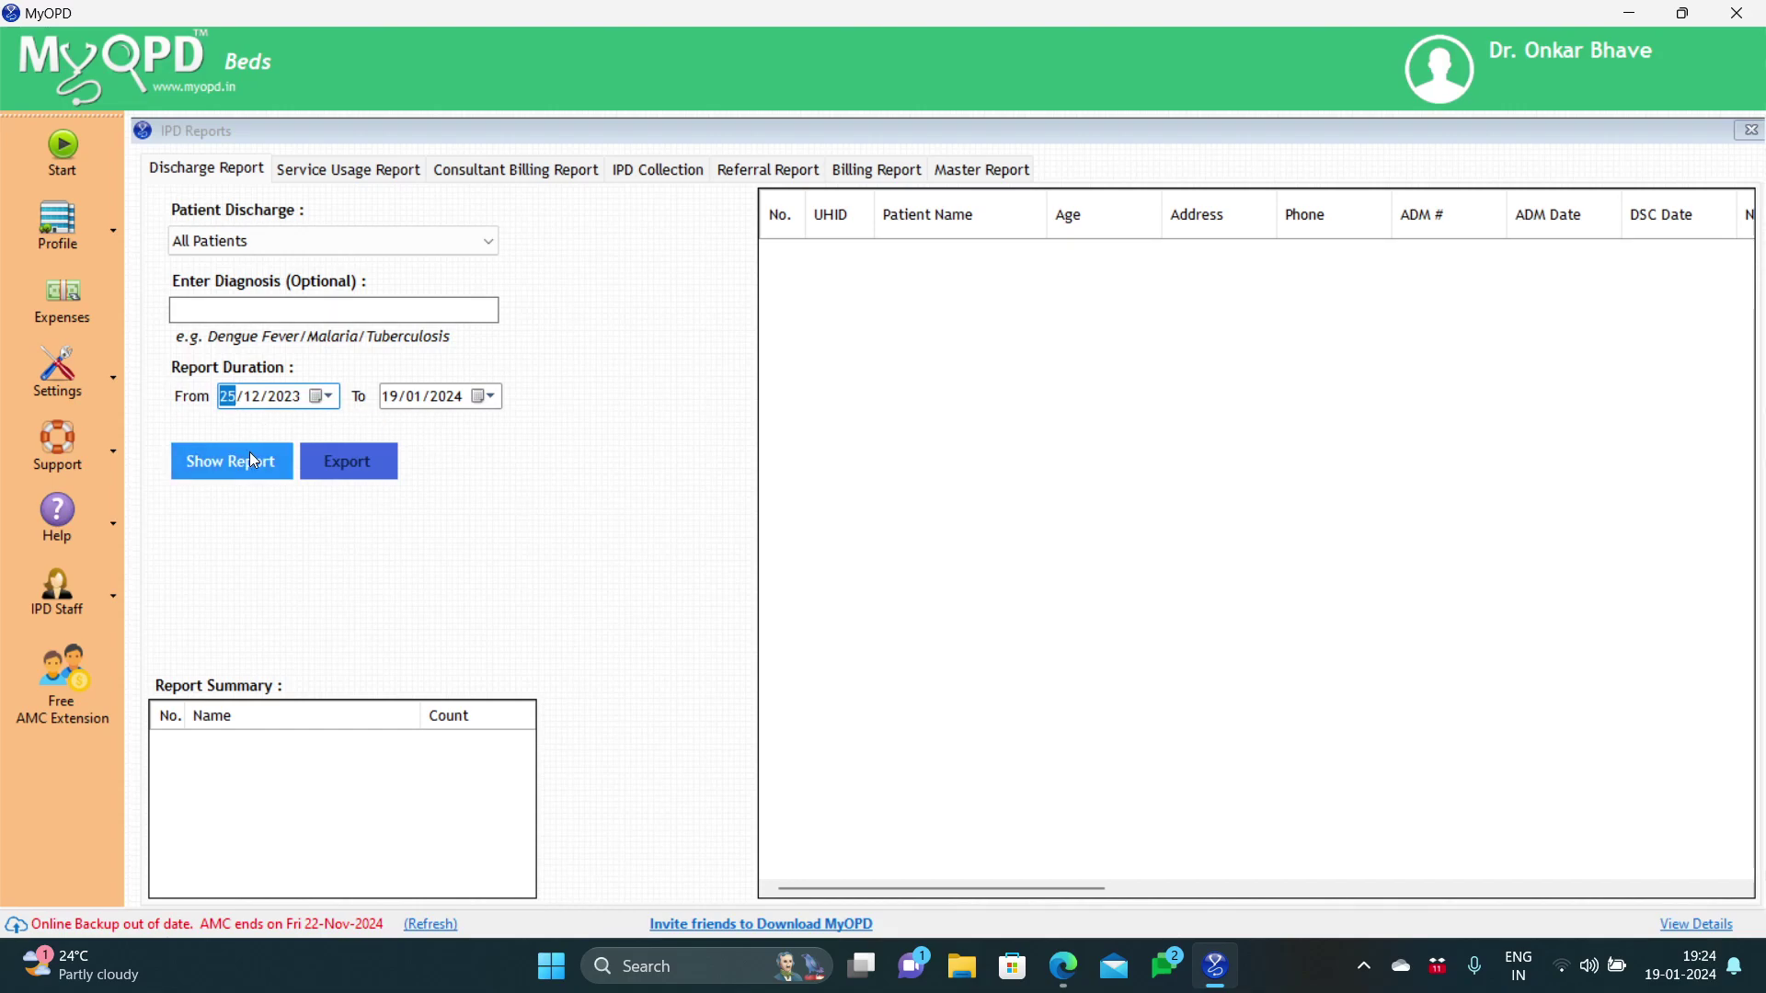
click(249, 475)
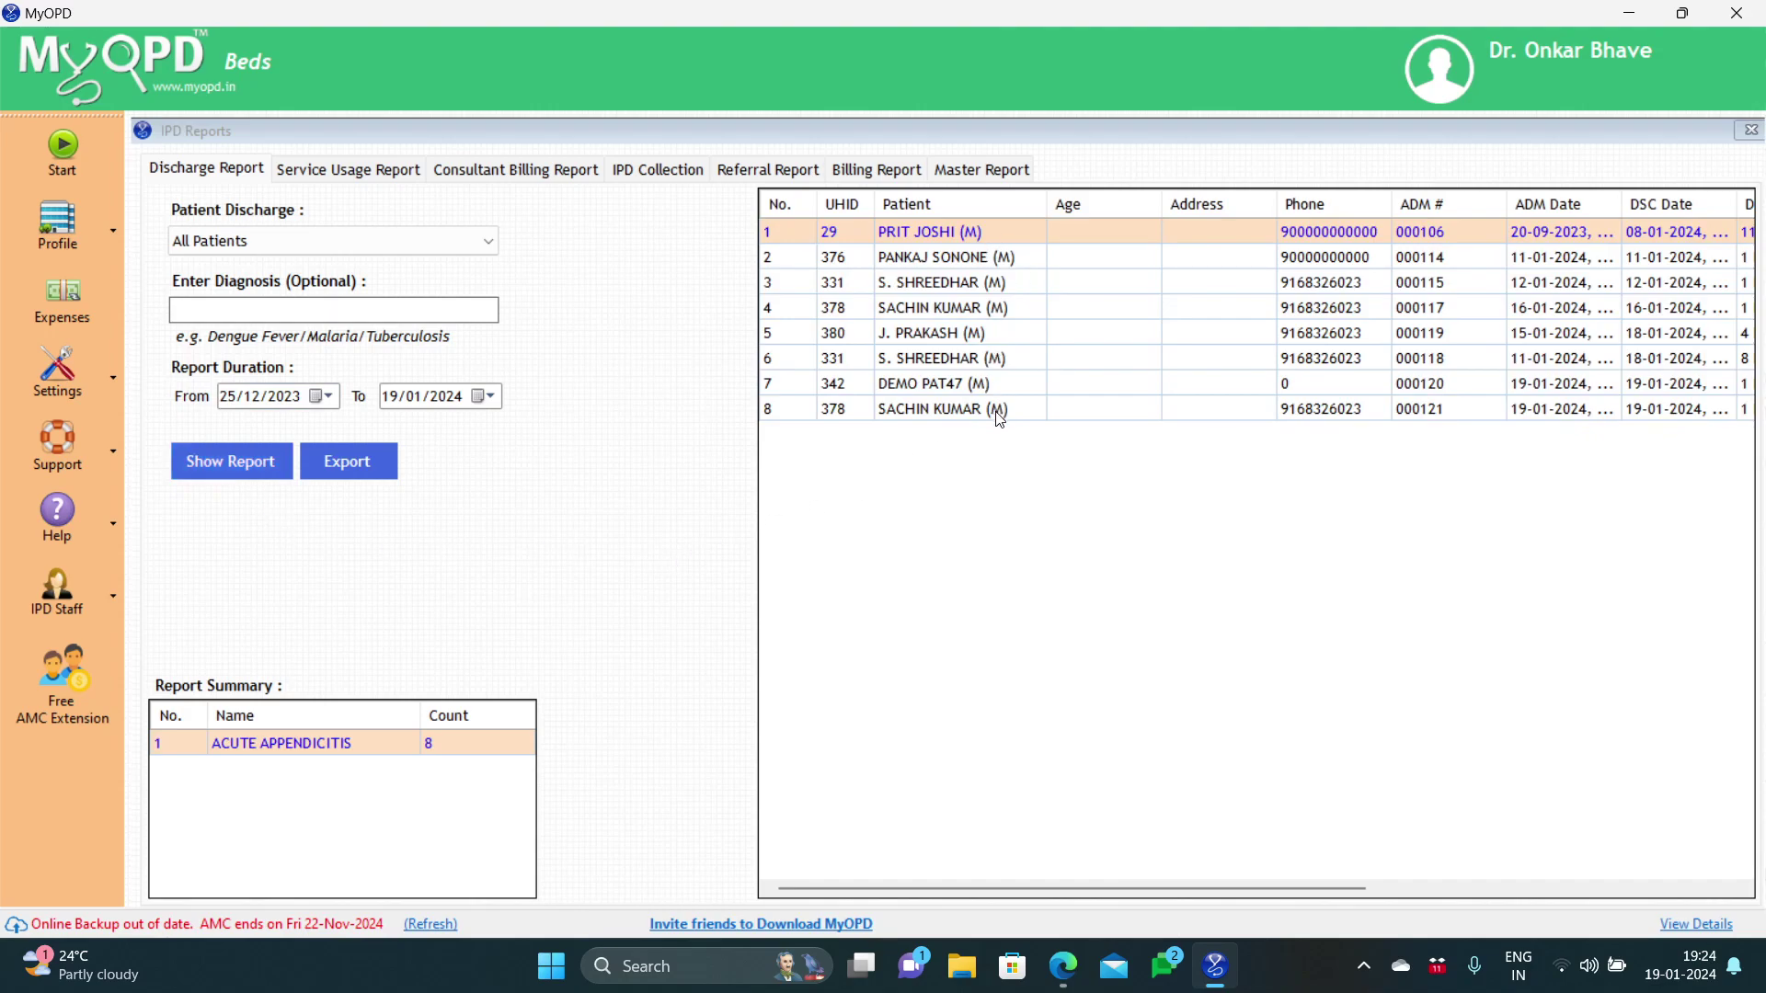
drag(1046, 891, 1382, 886)
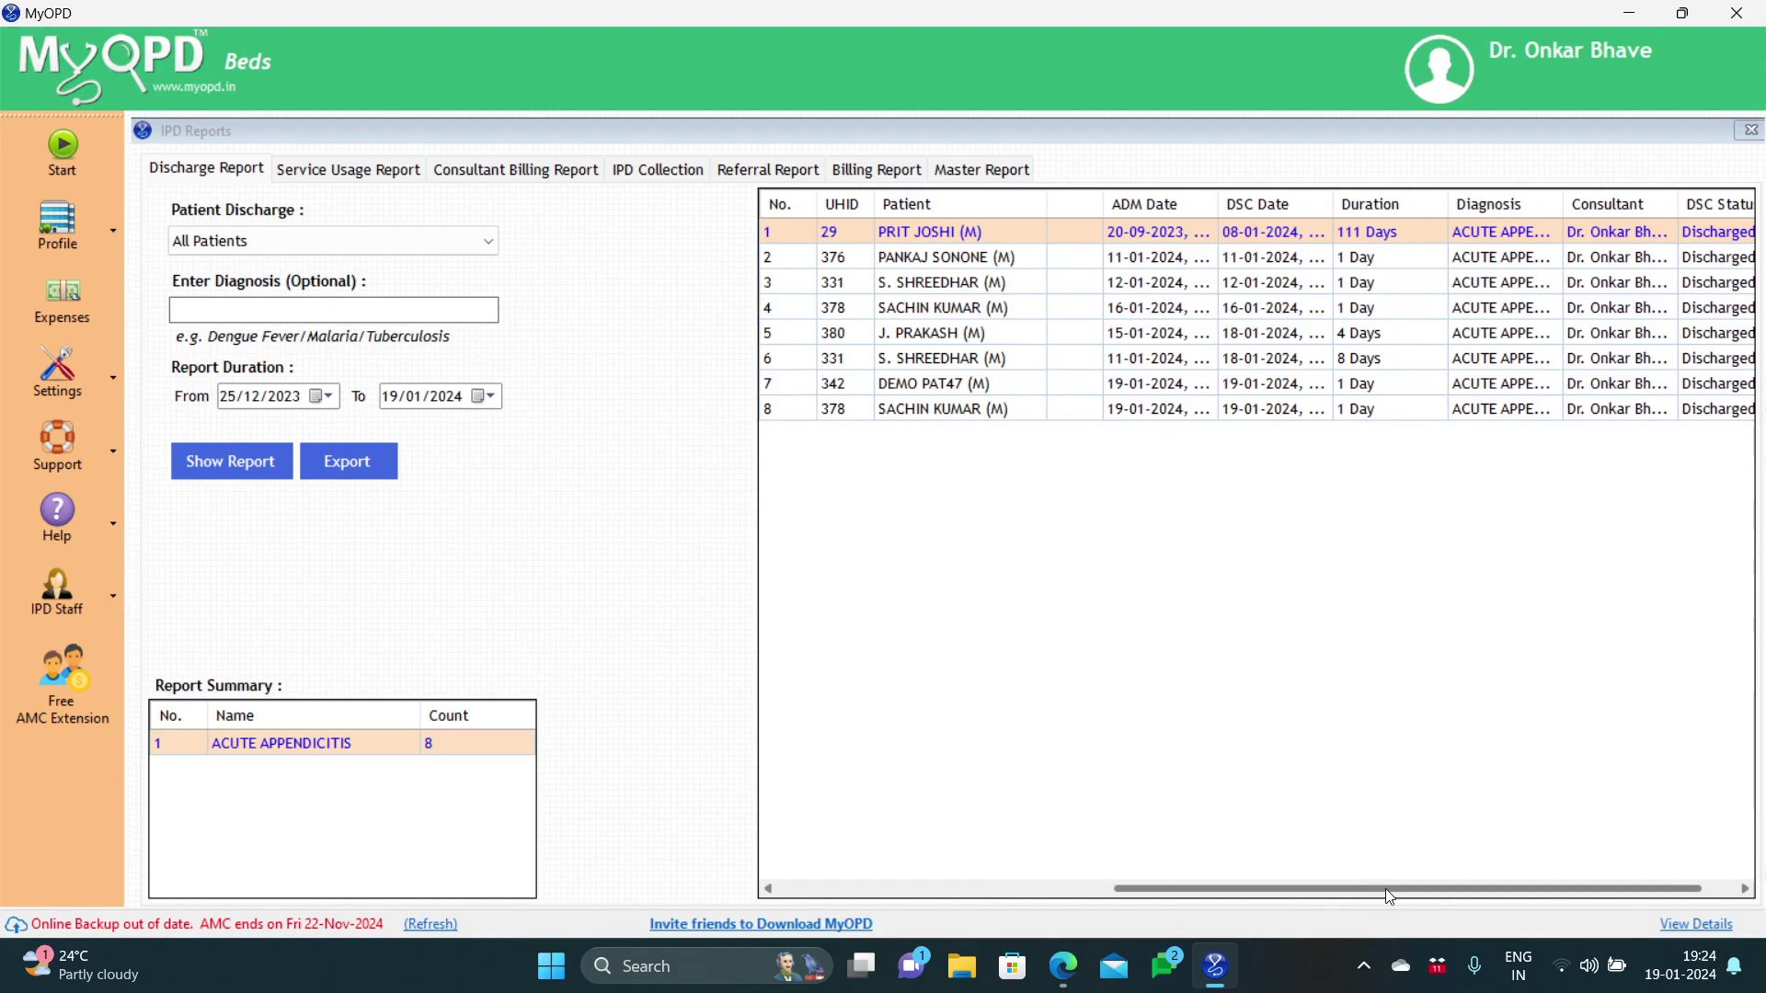
drag(1399, 888, 1030, 906)
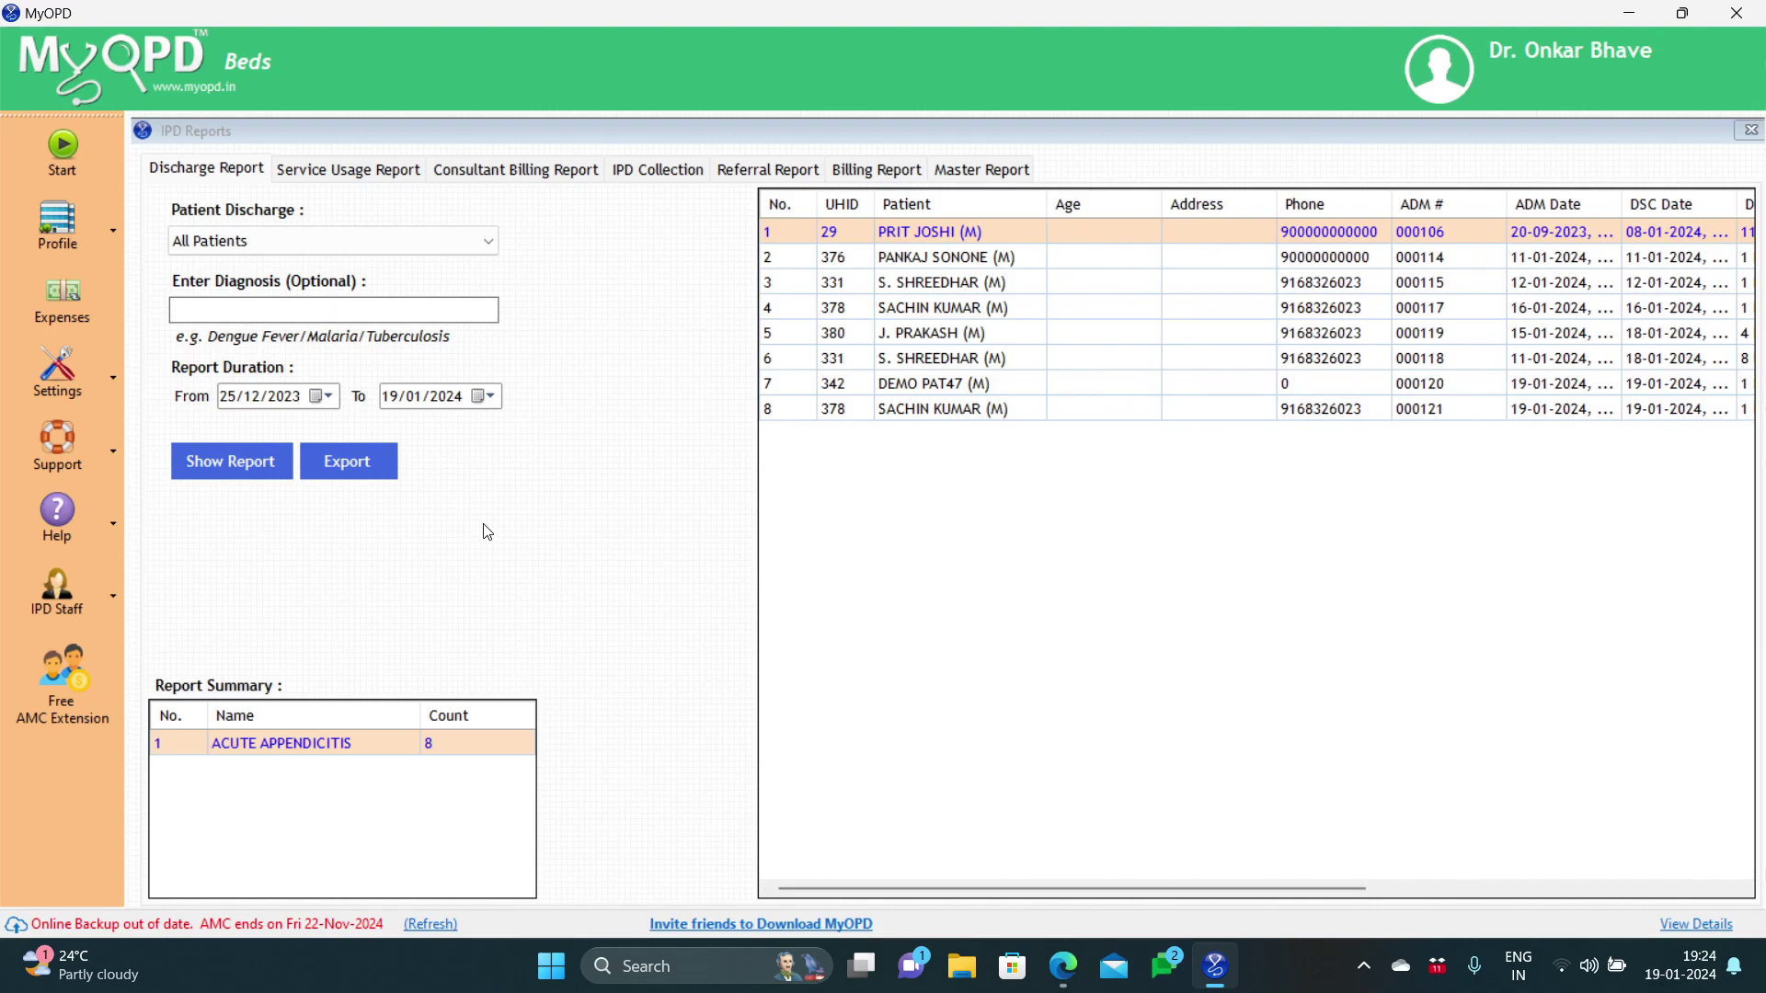
Step: Run the Service Usage Report from 27/11/2023 to 19/01/2024, then switch to Consultant Billing Report
click(378, 174)
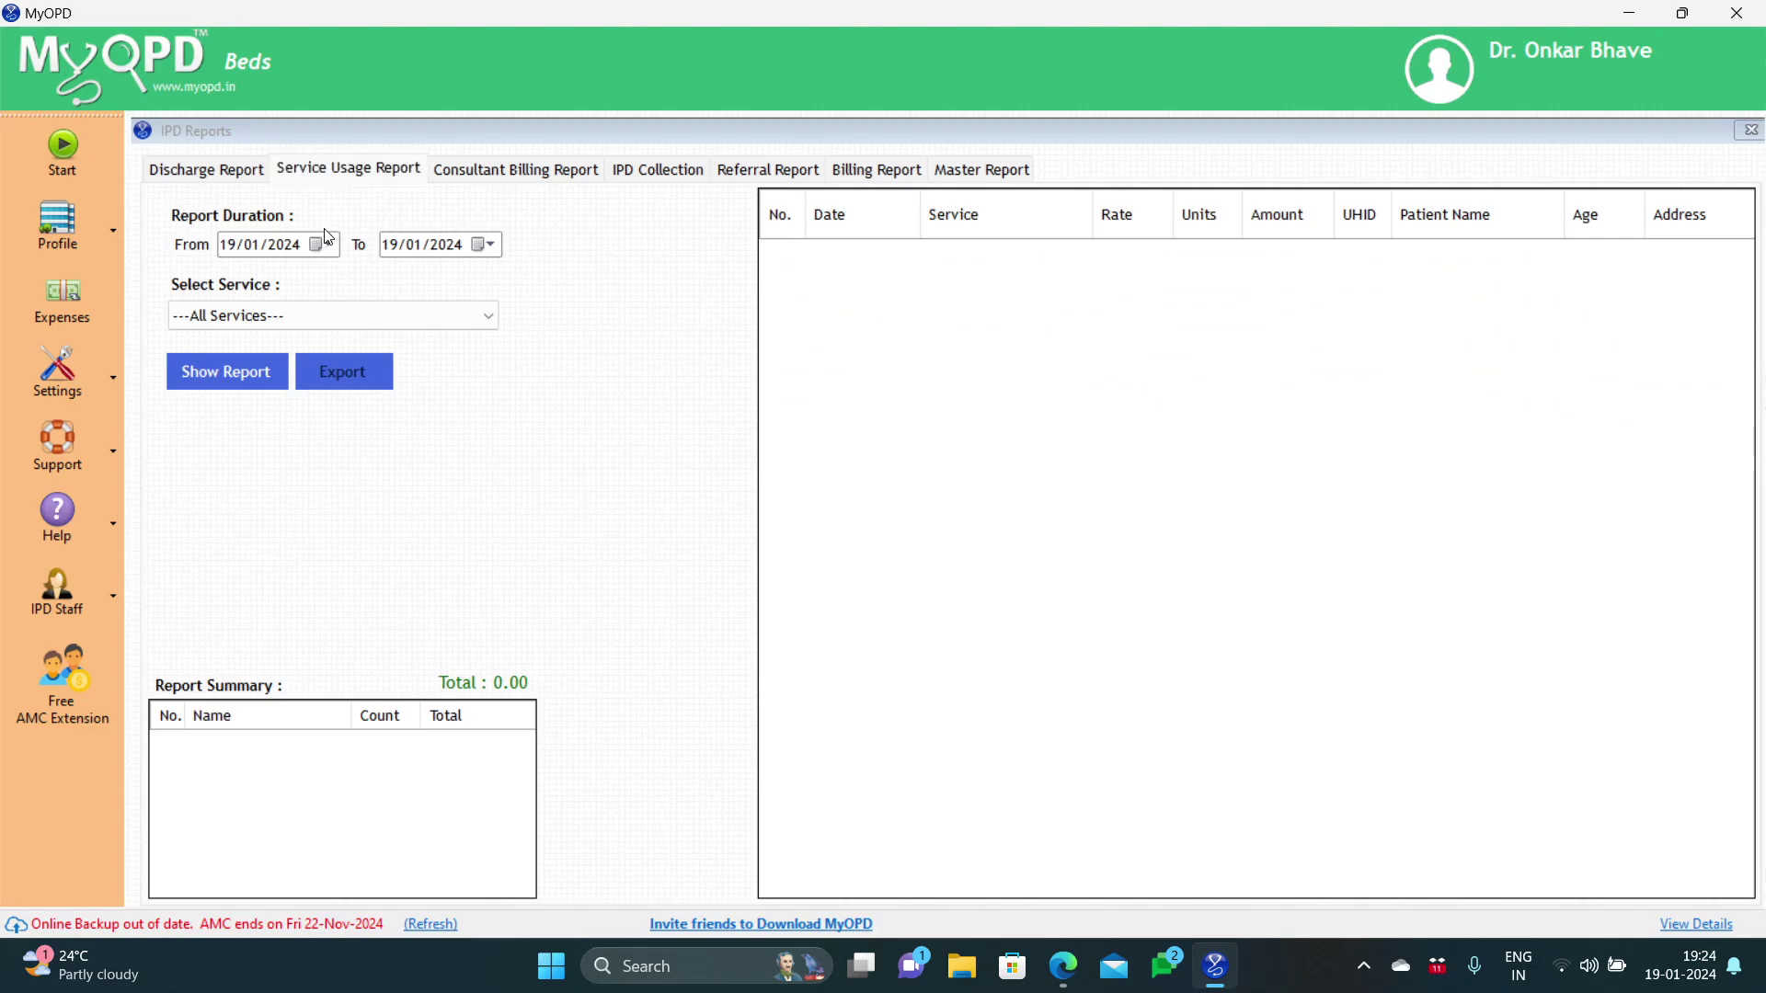
click(322, 245)
click(229, 277)
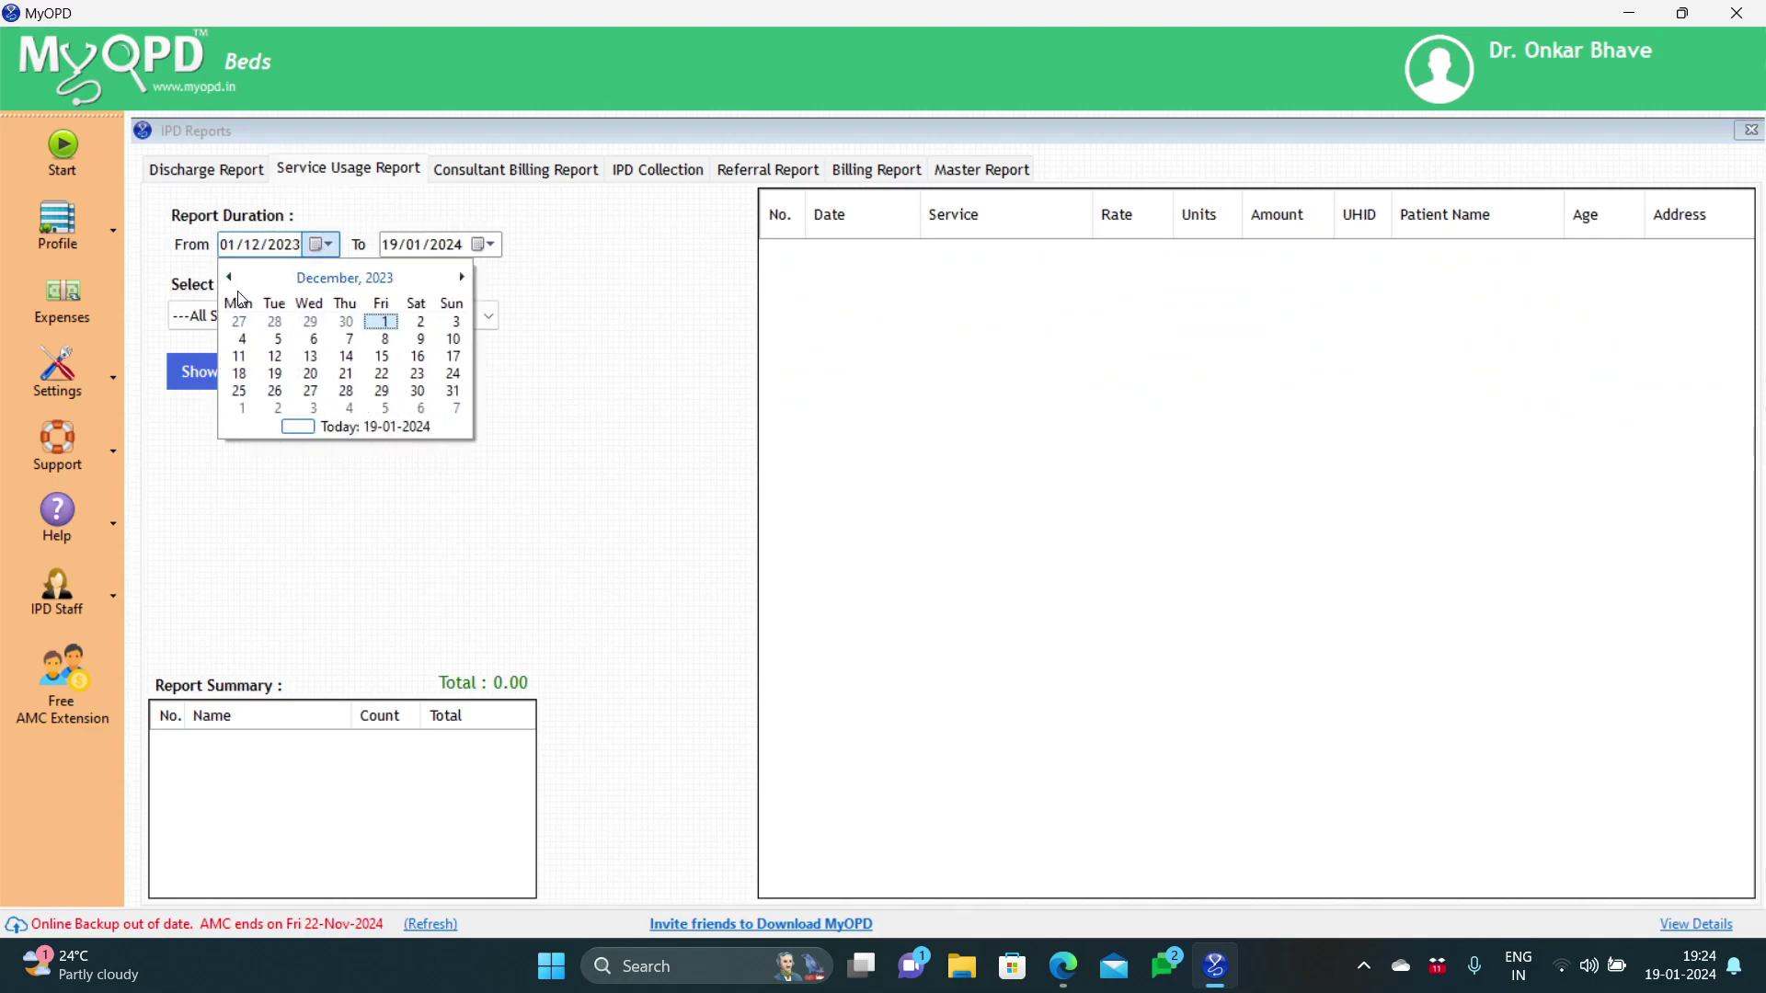
click(246, 322)
click(247, 372)
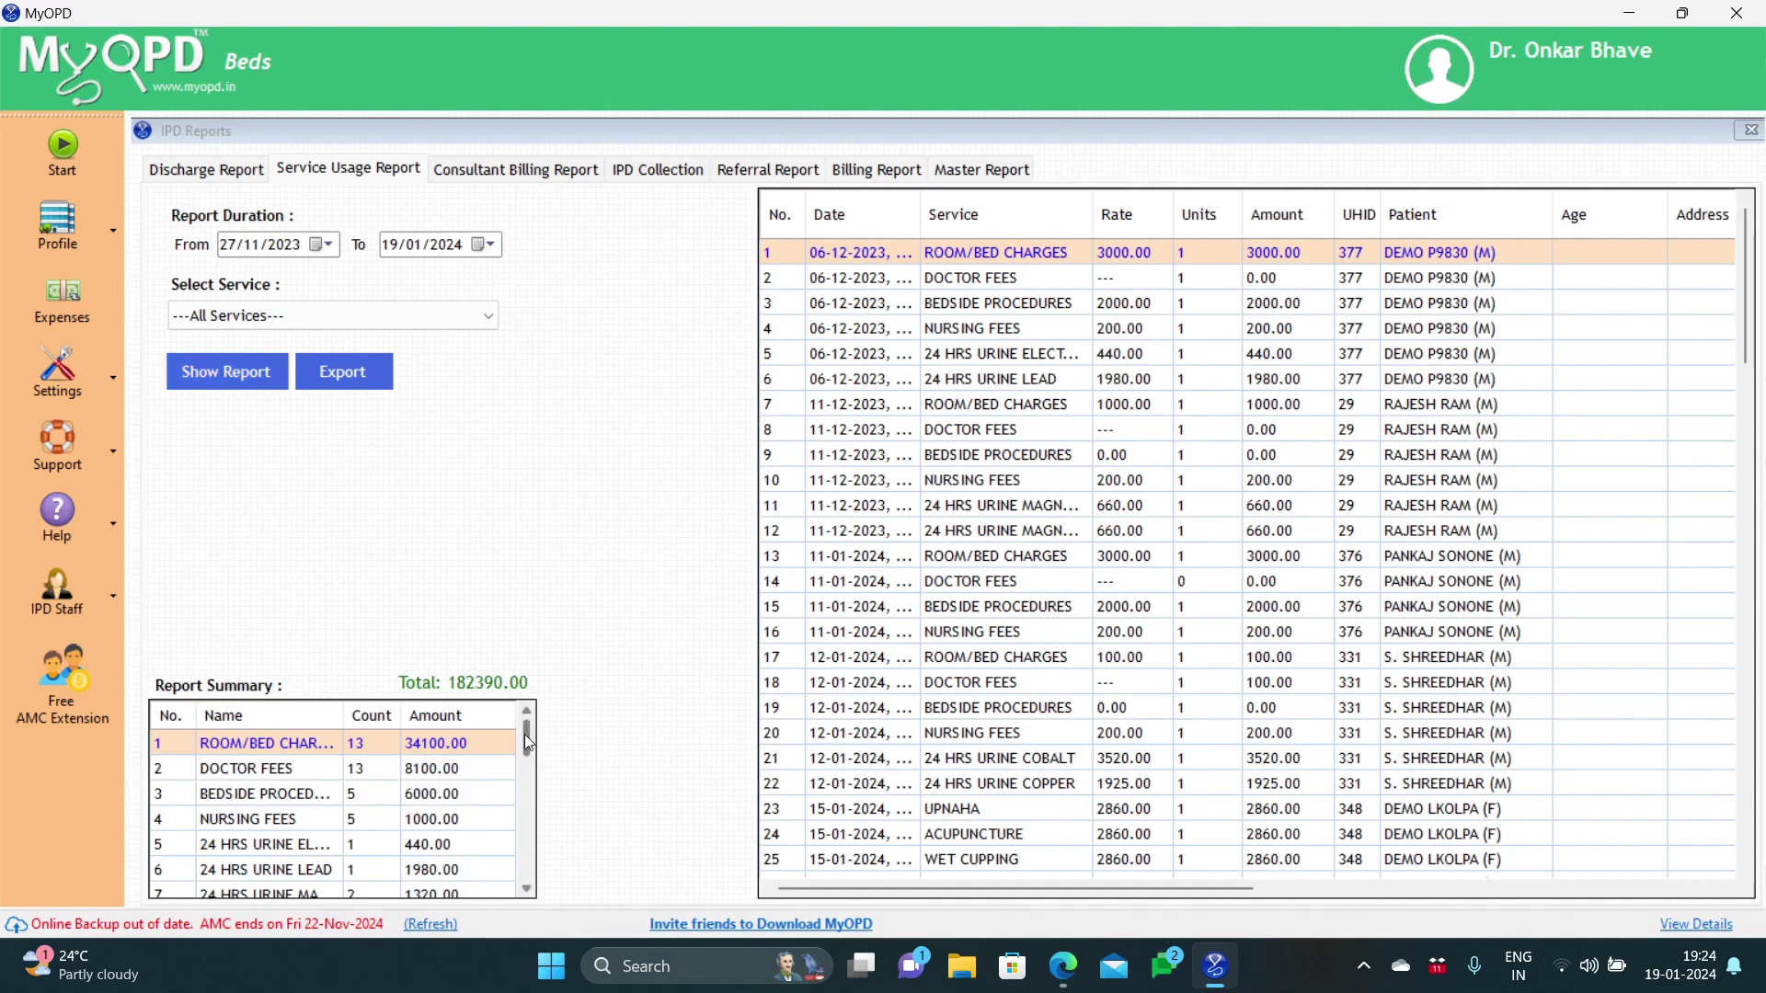
mouse_move(526, 740)
mouse_down()
mouse_move(524, 780)
mouse_move(527, 724)
mouse_up()
mouse_move(1749, 293)
mouse_down()
mouse_move(1749, 457)
mouse_move(1750, 280)
mouse_up()
drag(1017, 890, 980, 899)
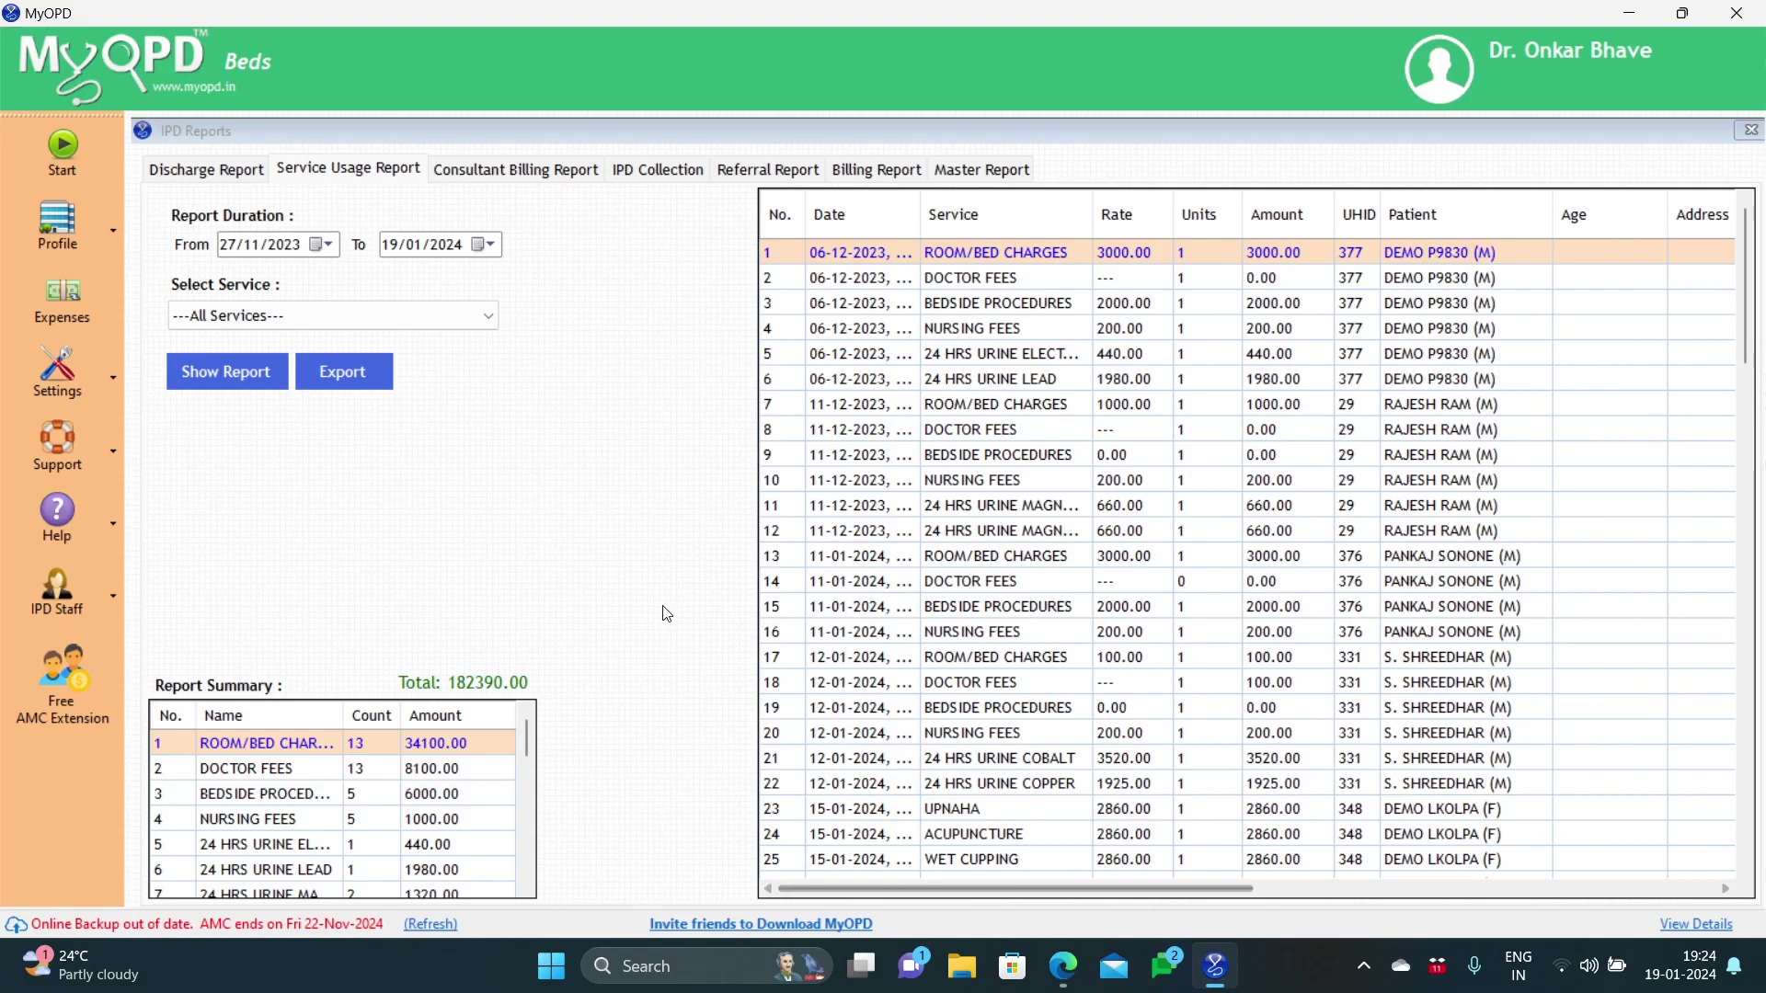
click(532, 177)
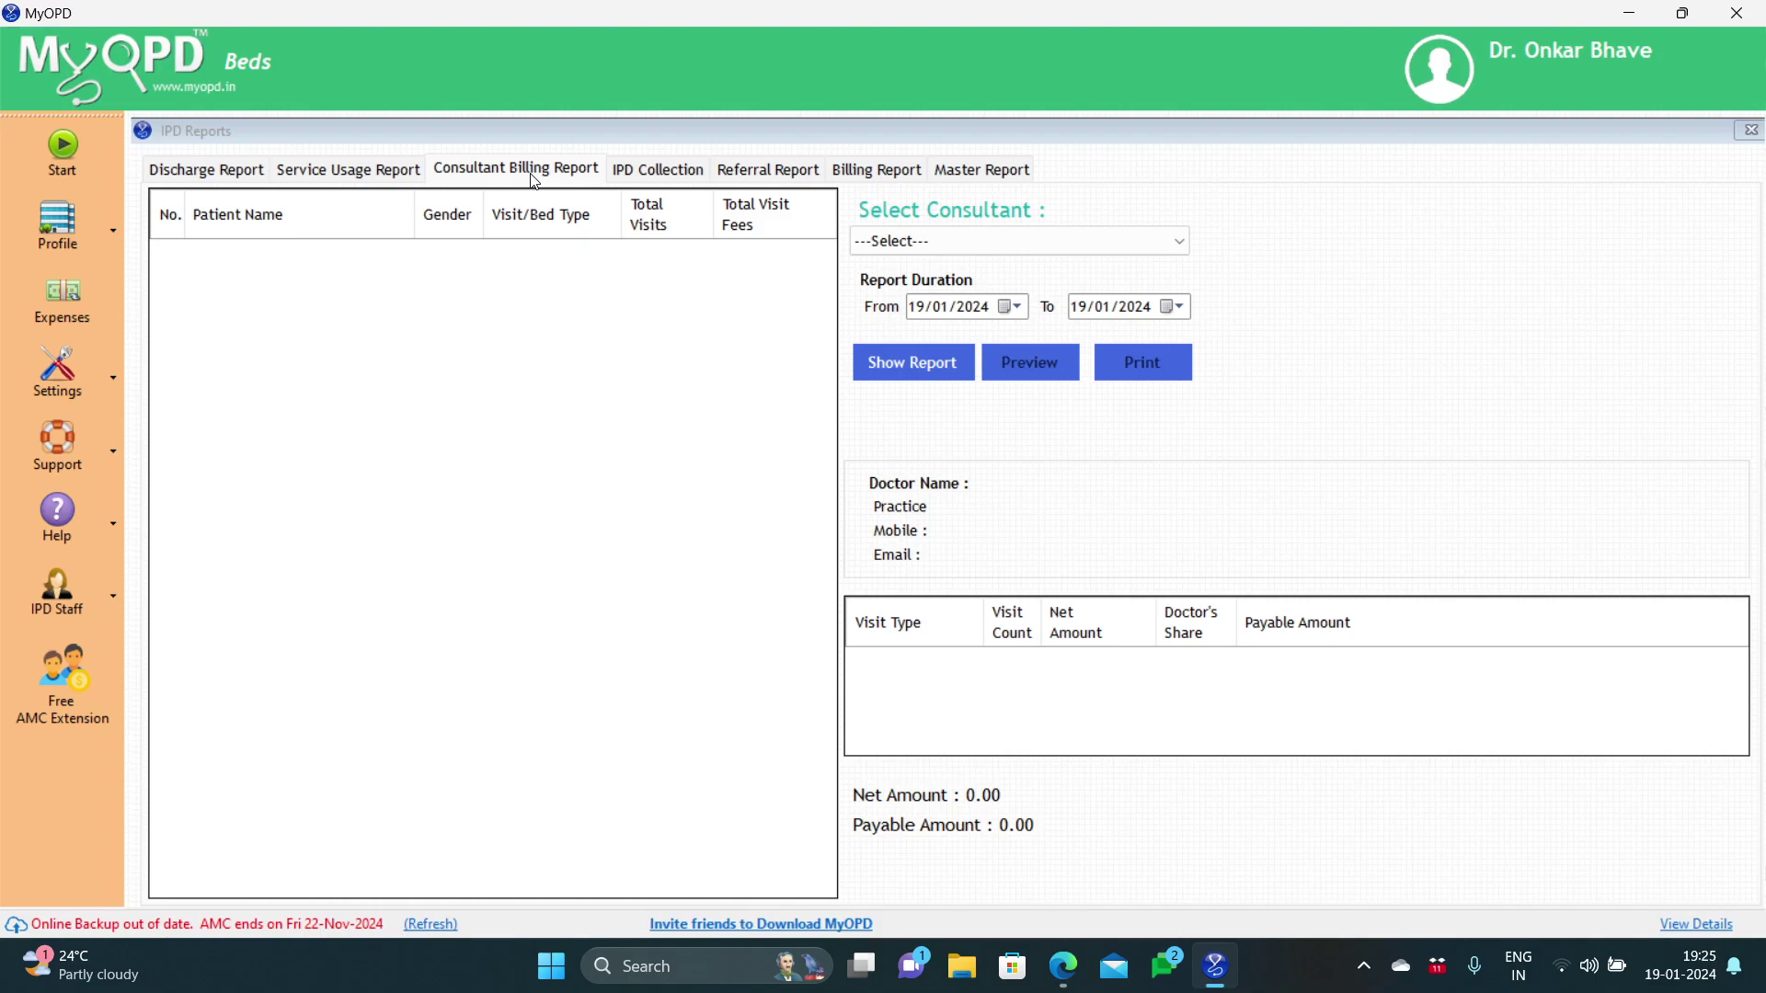
click(907, 241)
click(911, 288)
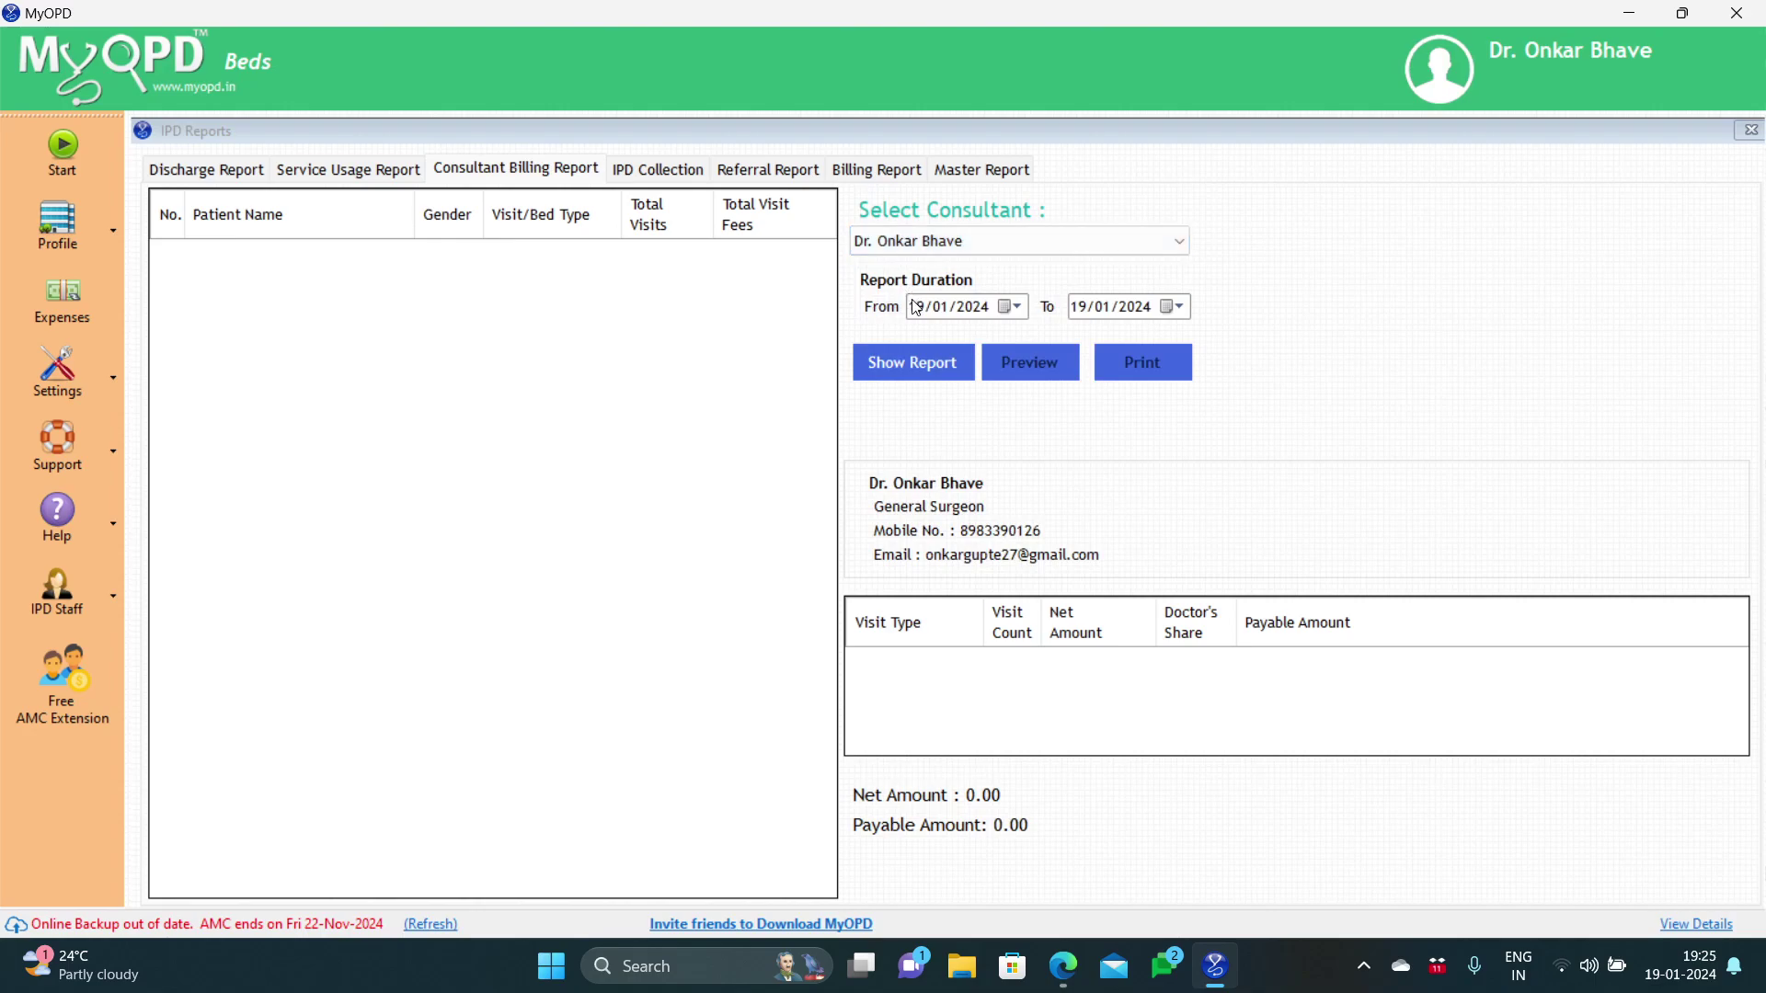
click(1009, 309)
click(929, 379)
click(932, 374)
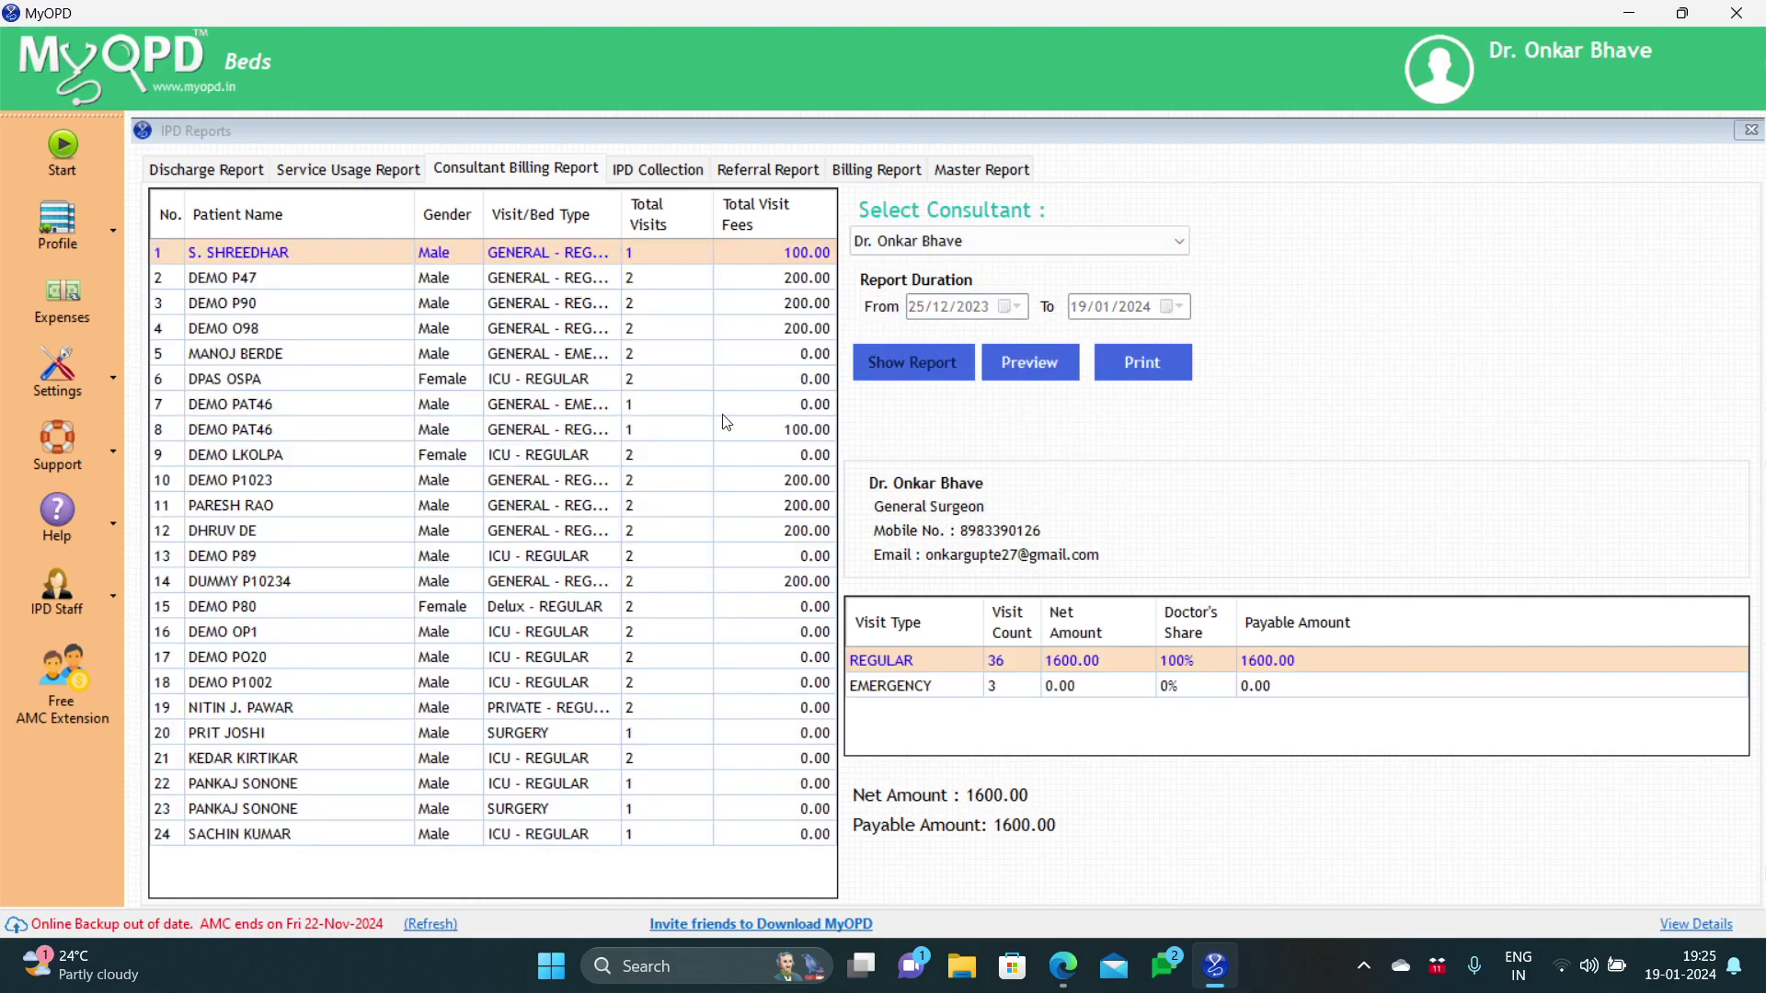
click(674, 175)
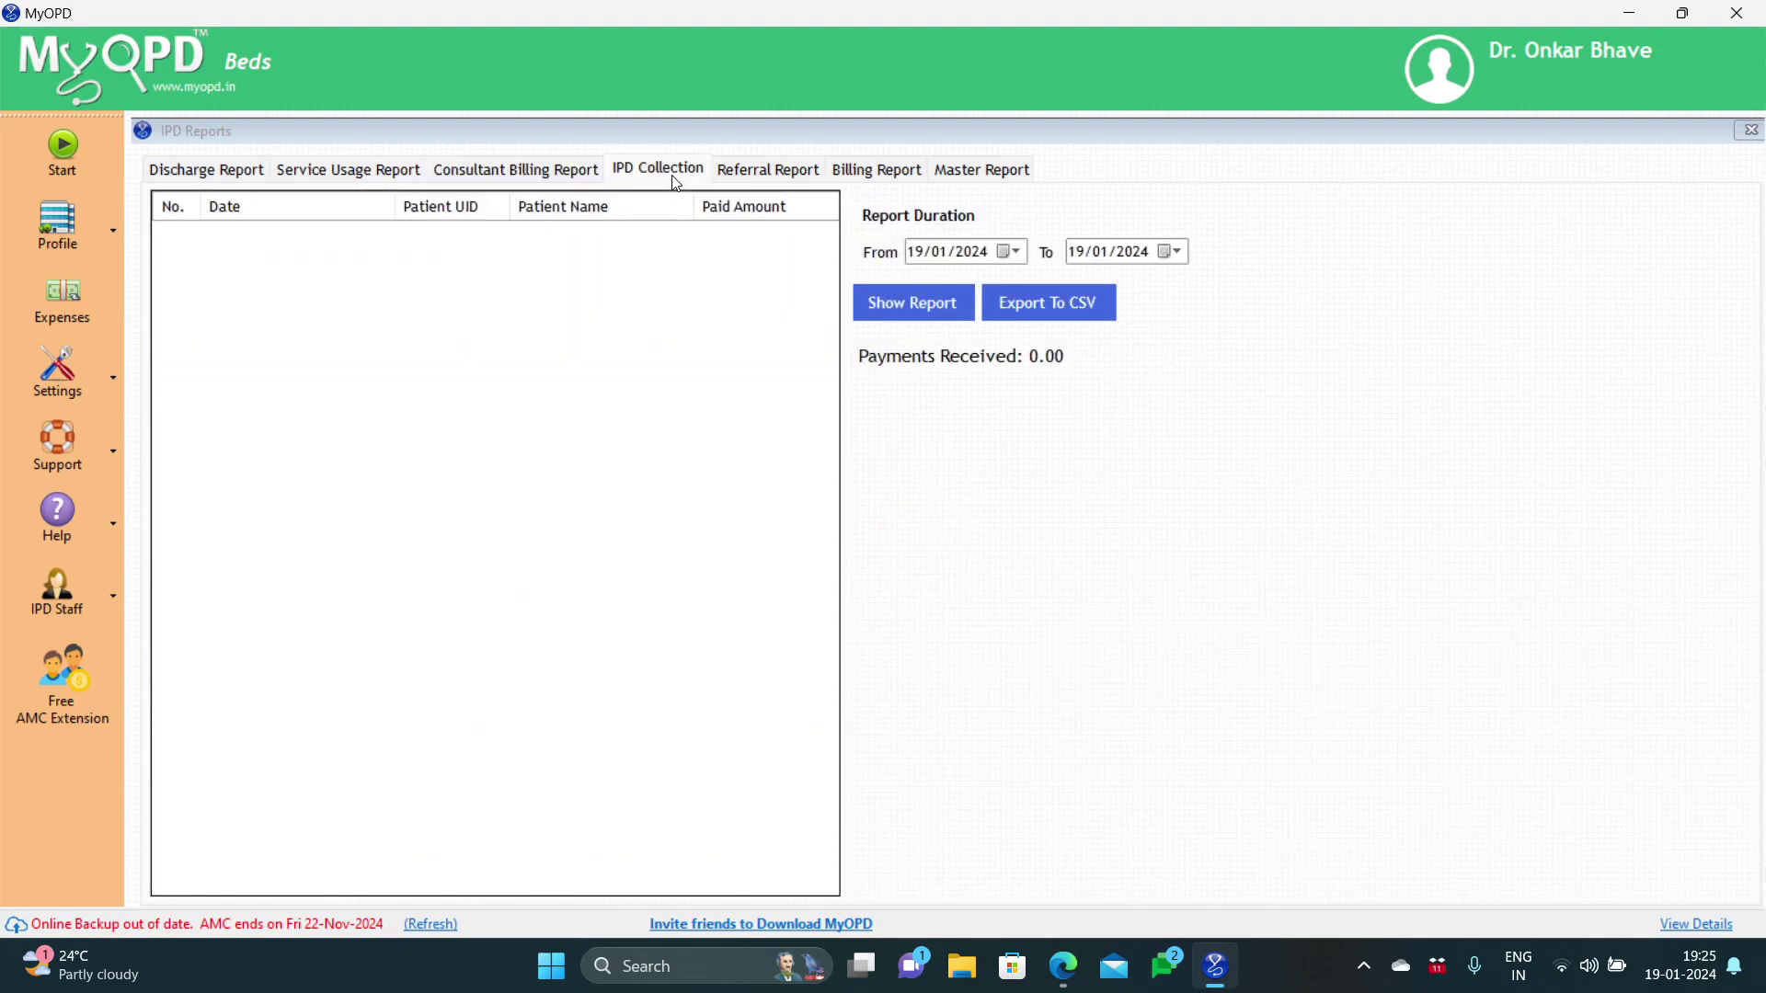
click(1009, 252)
click(917, 284)
click(926, 328)
click(919, 312)
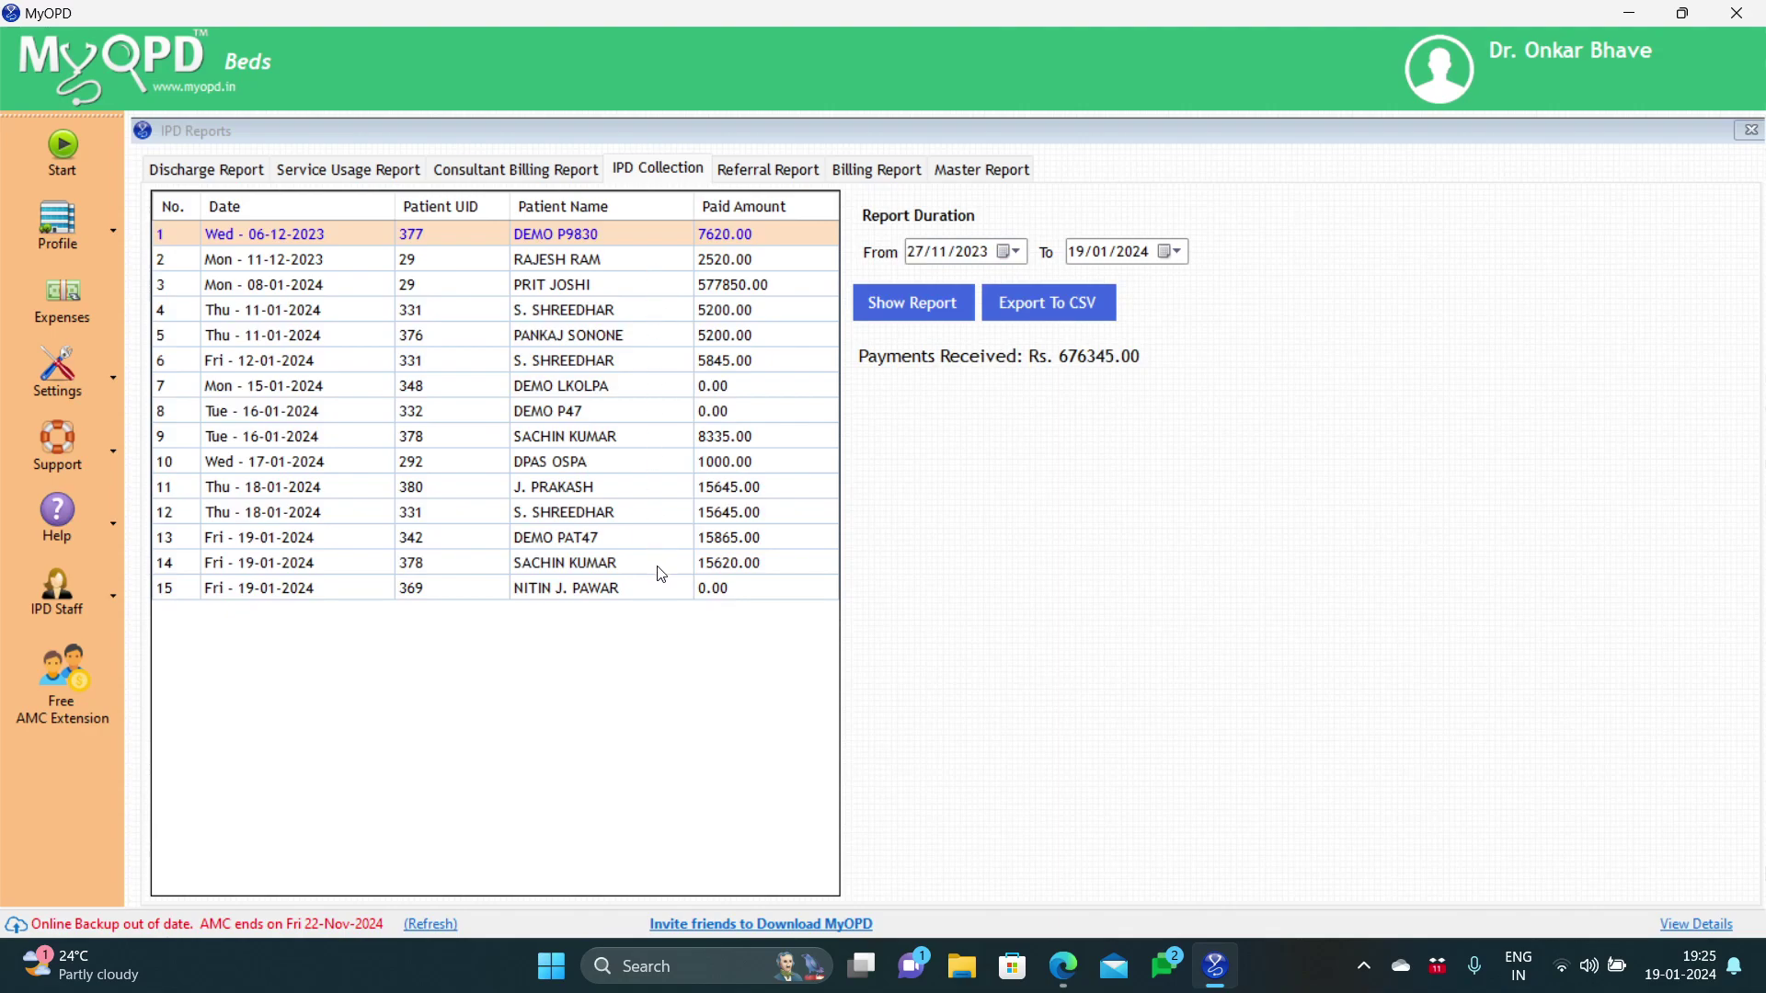
Step: Run the Referral Report from 01/12/2023, which returns nothing to display
click(753, 175)
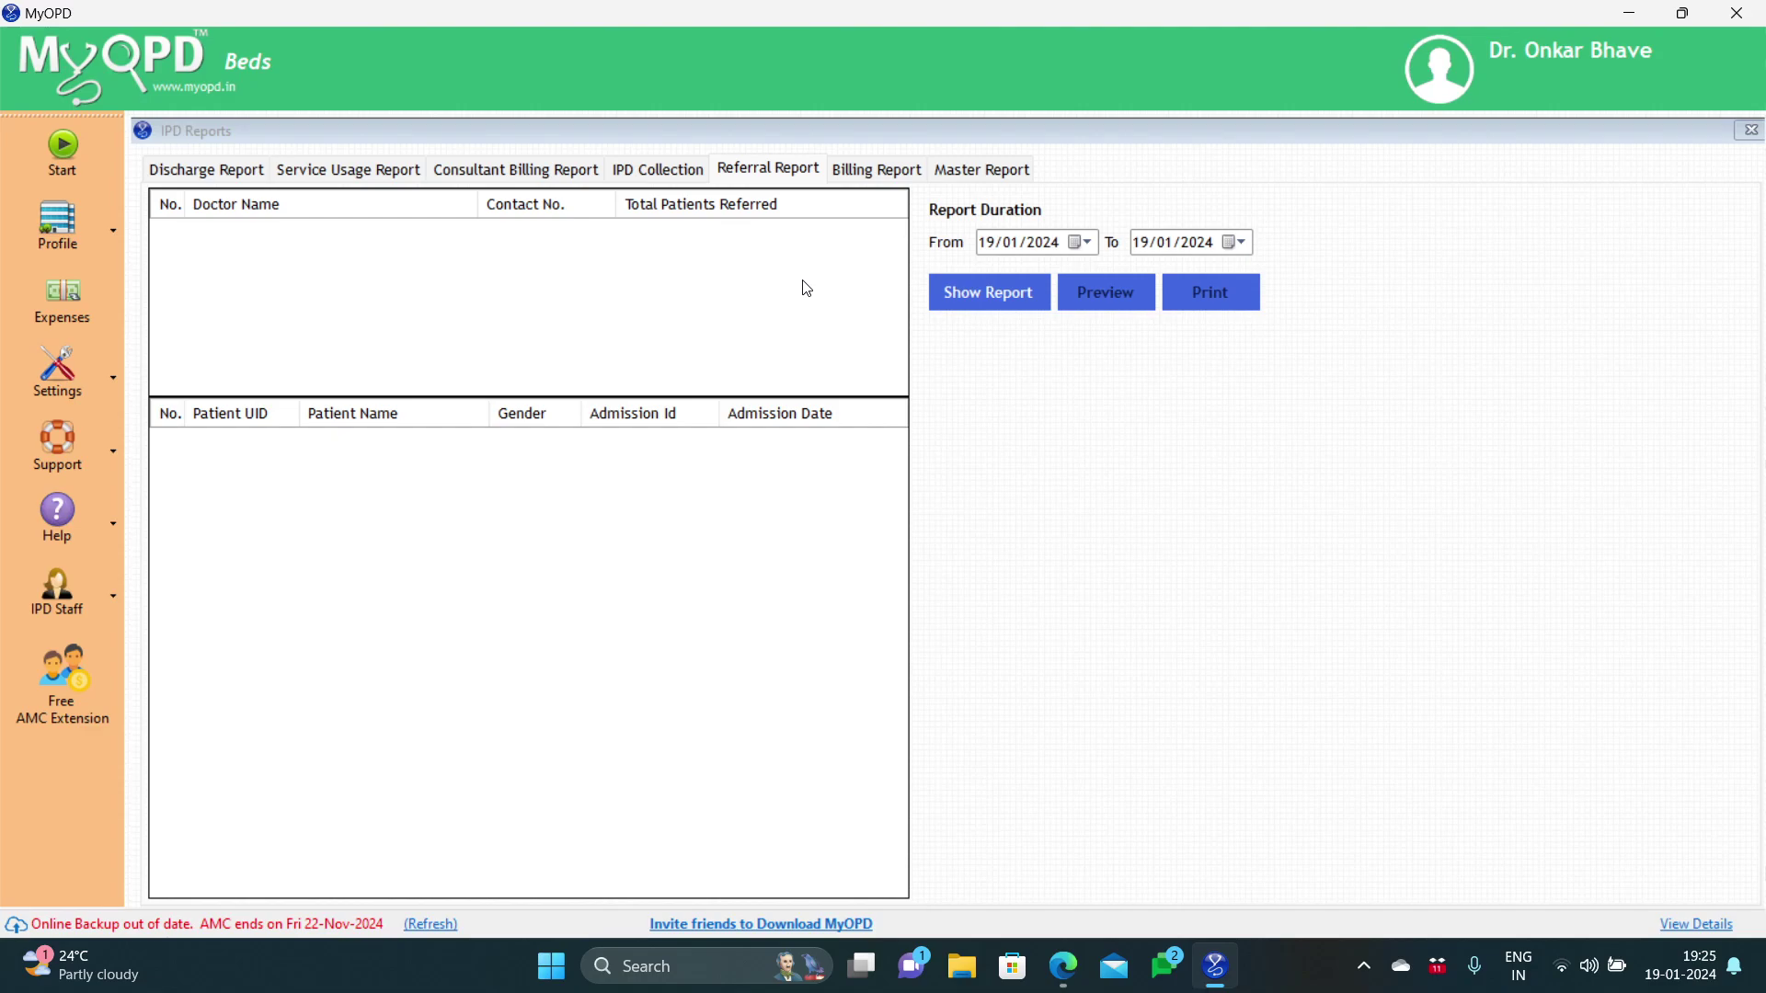
click(1078, 247)
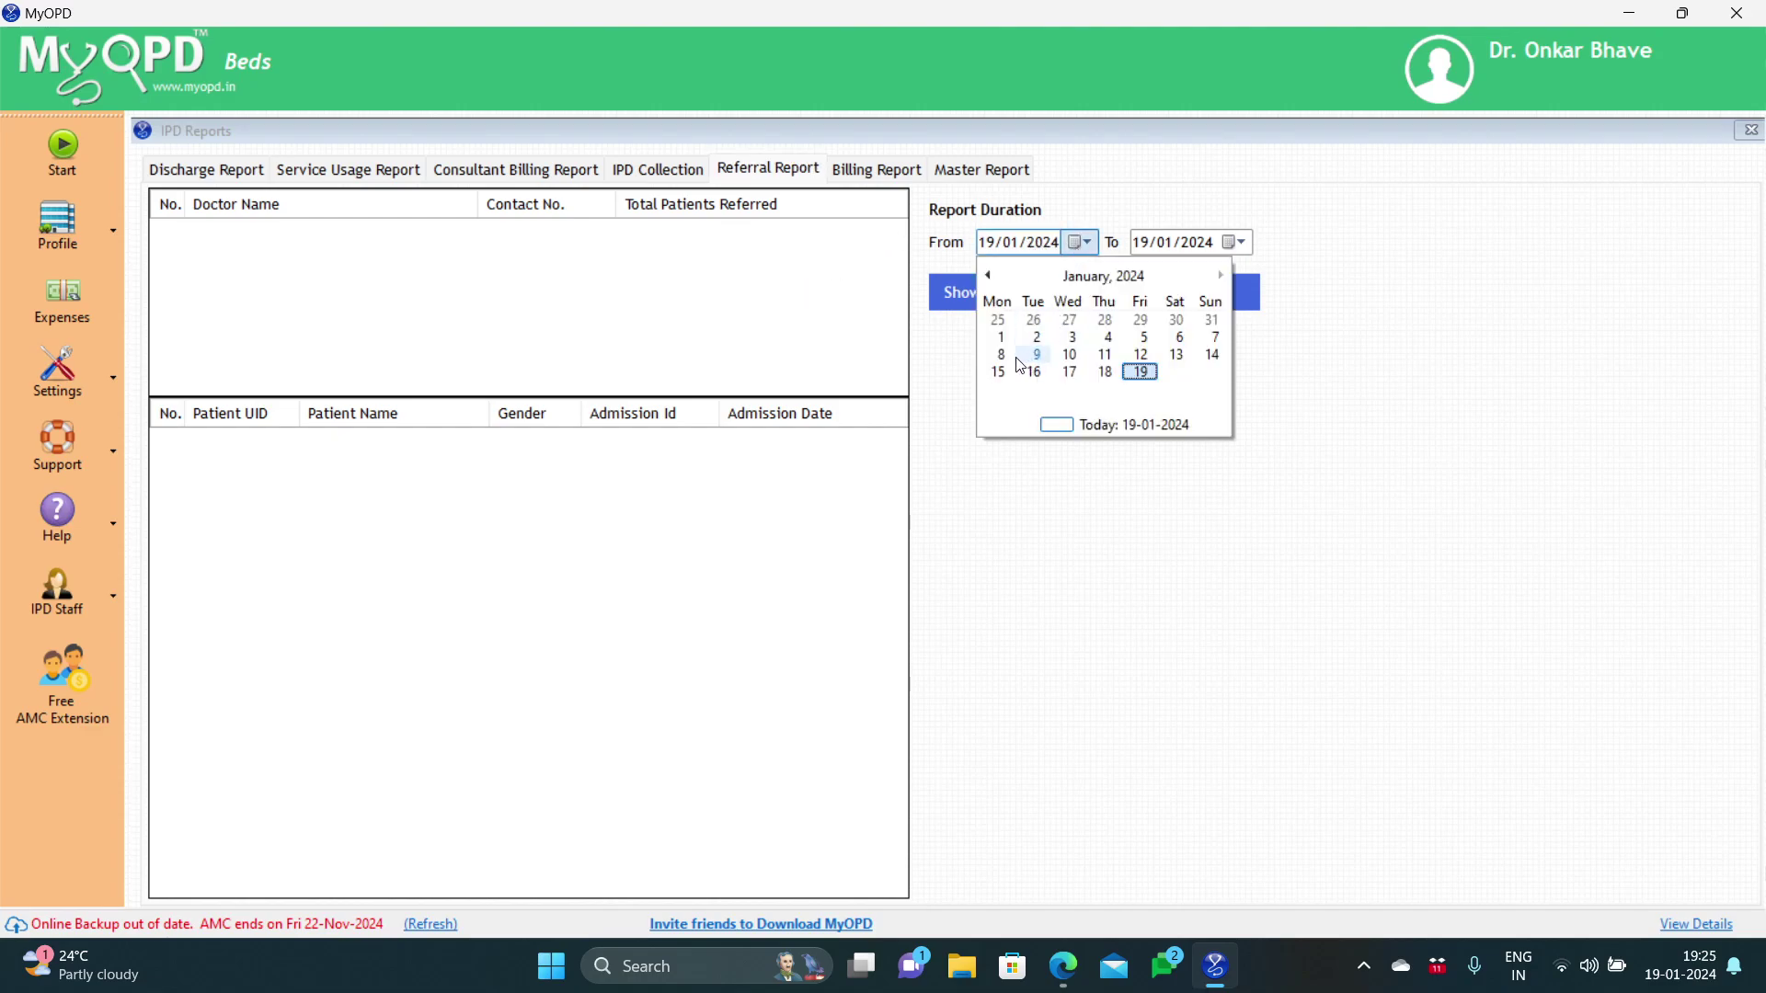
click(988, 276)
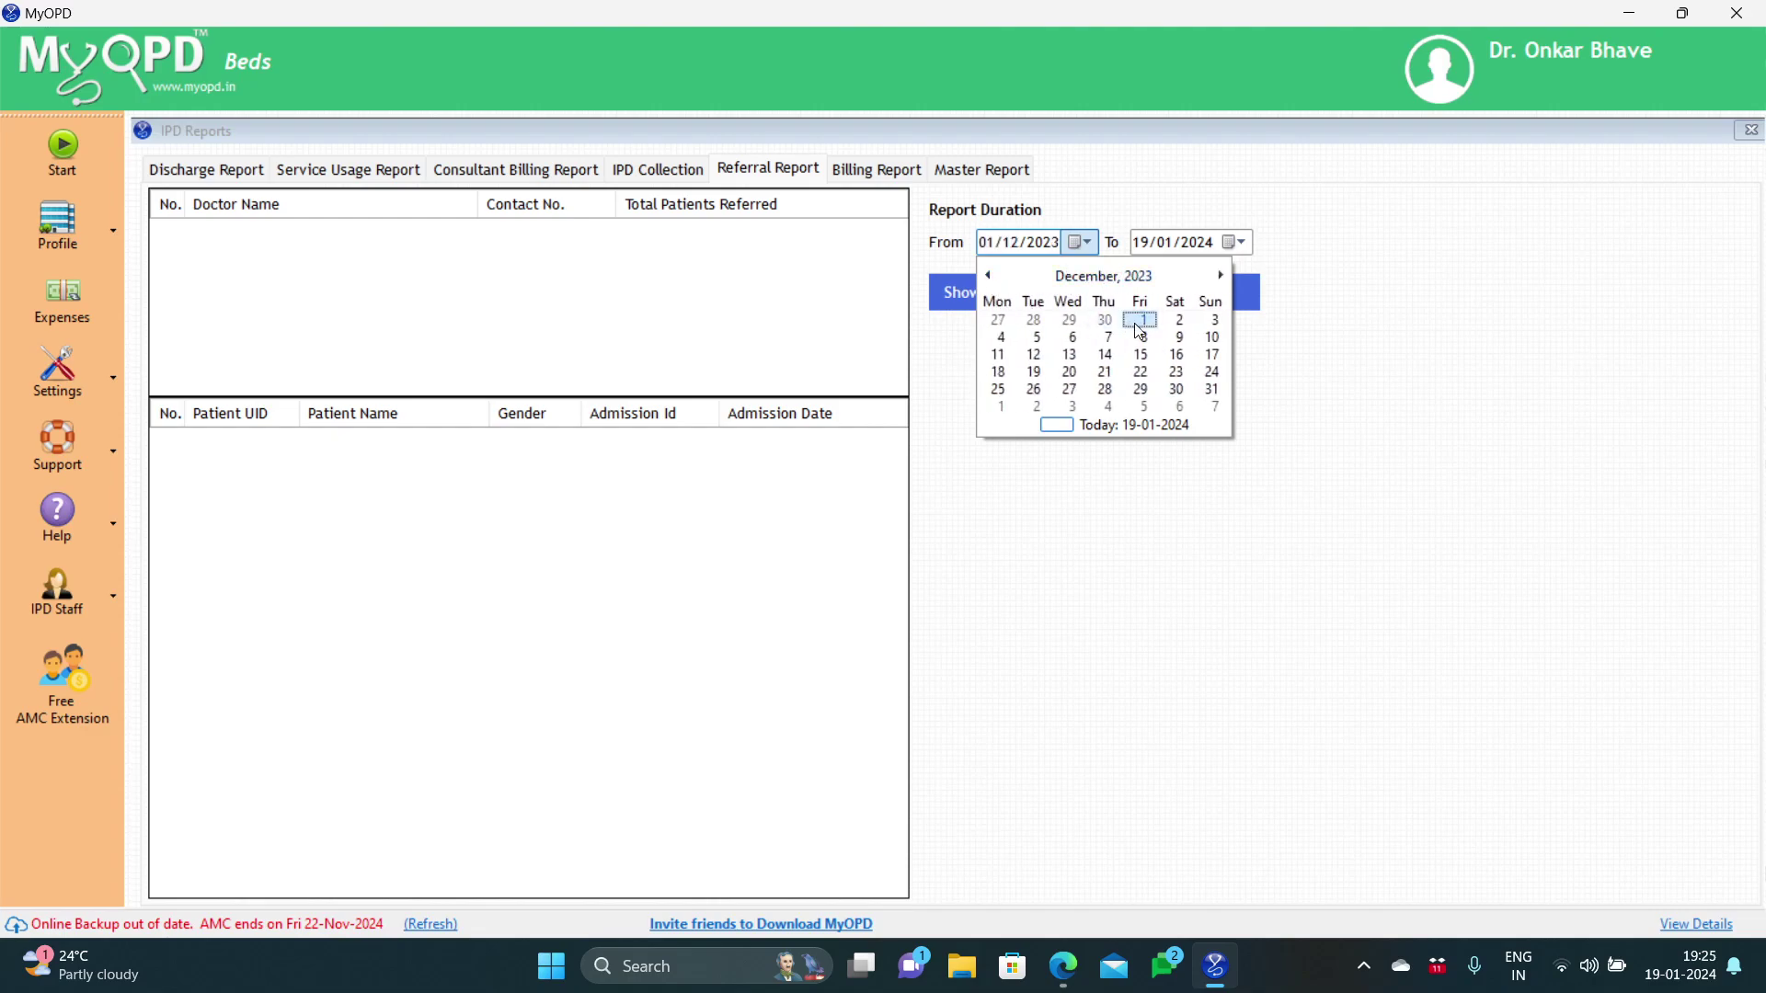
click(1139, 322)
click(1001, 310)
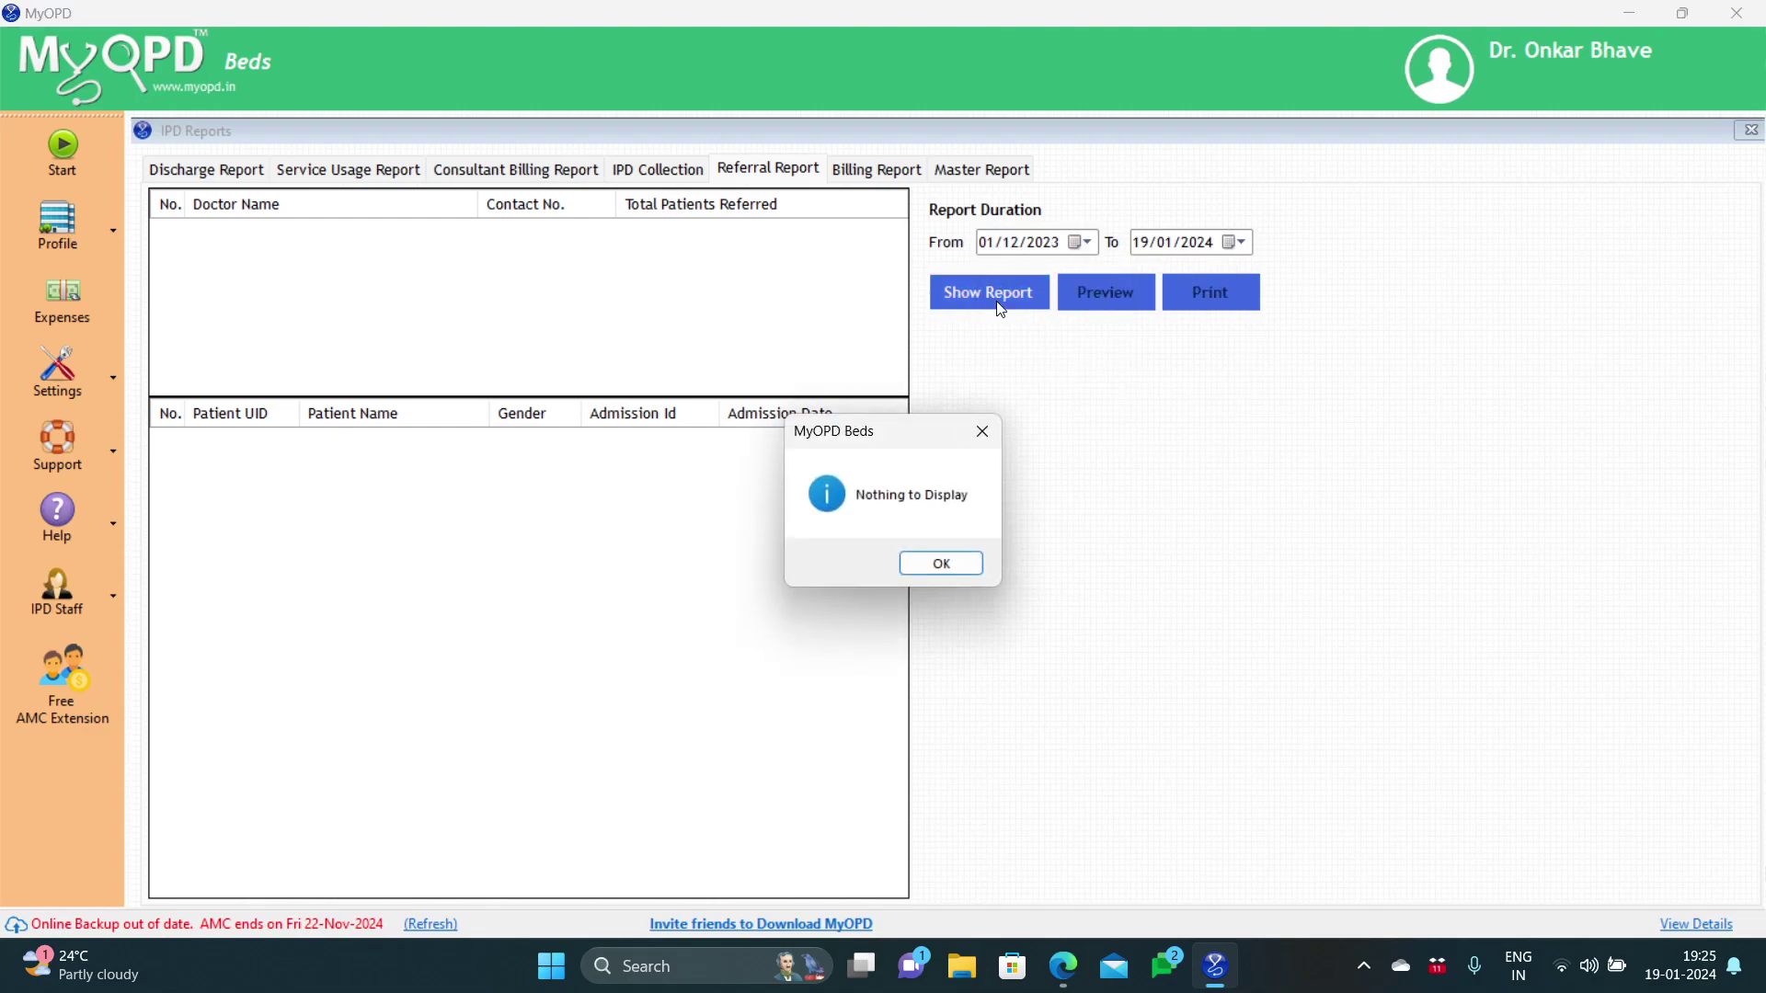
click(969, 563)
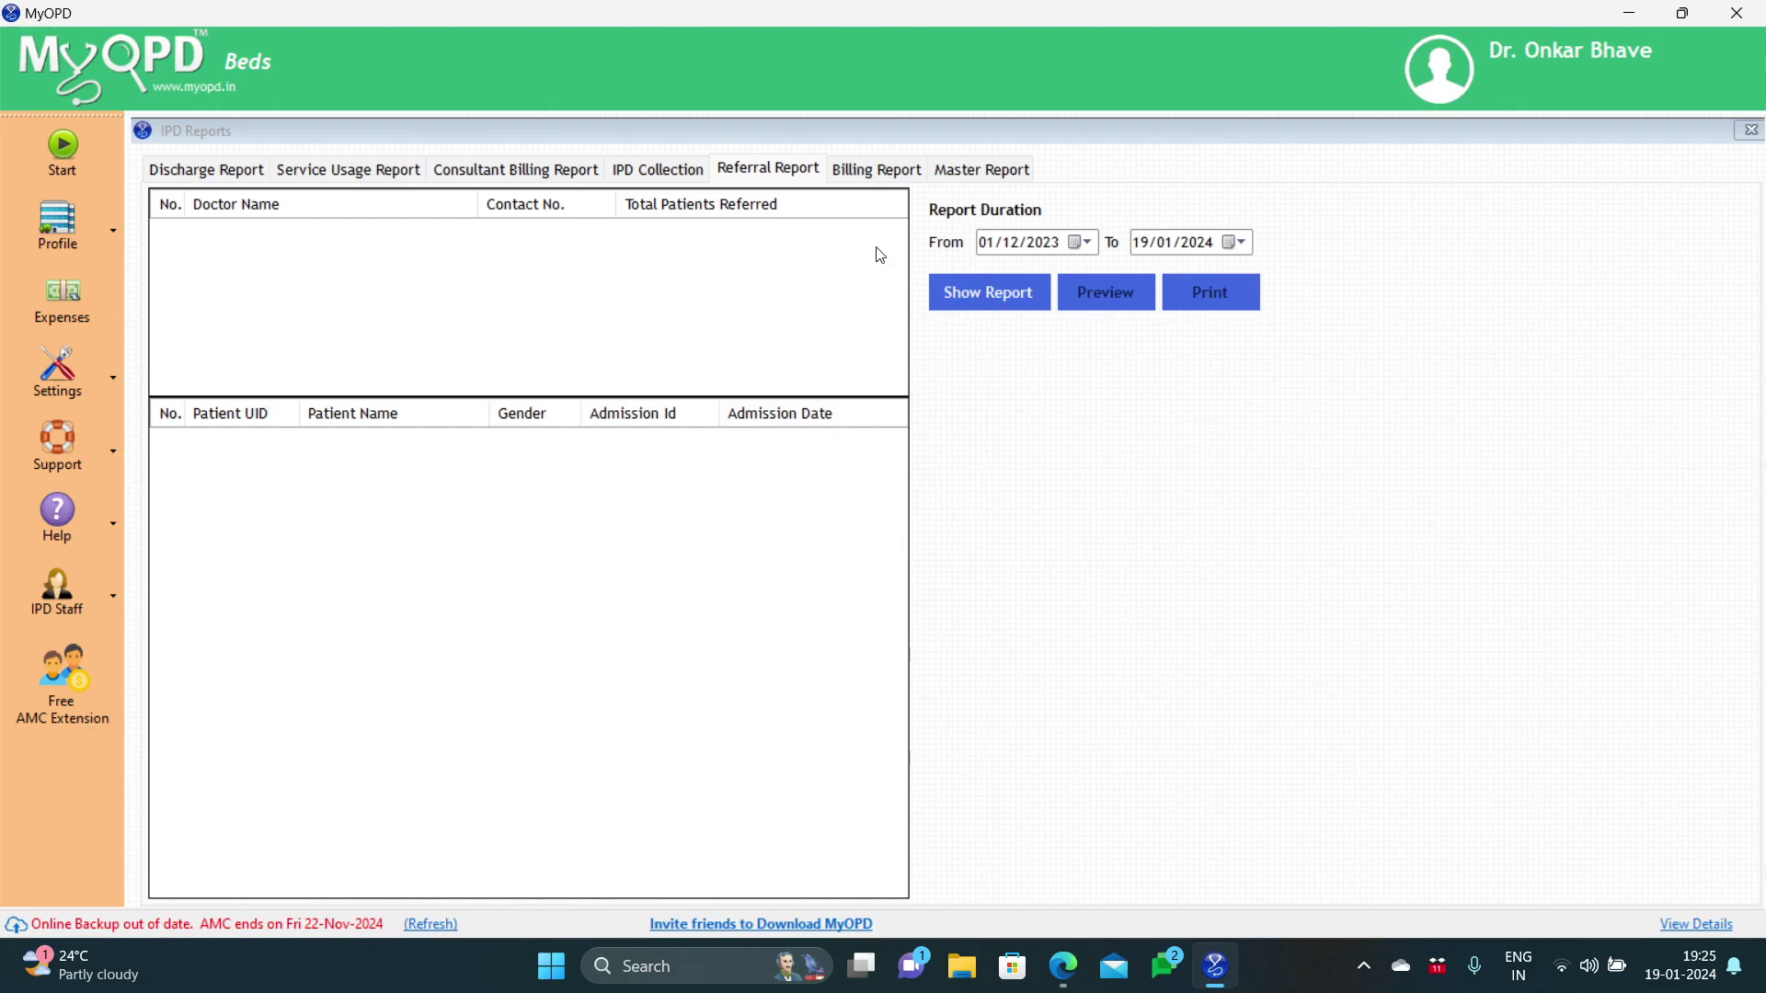
Step: Show the Billing Report from 27/11/2023 to 19/01/2024
click(886, 175)
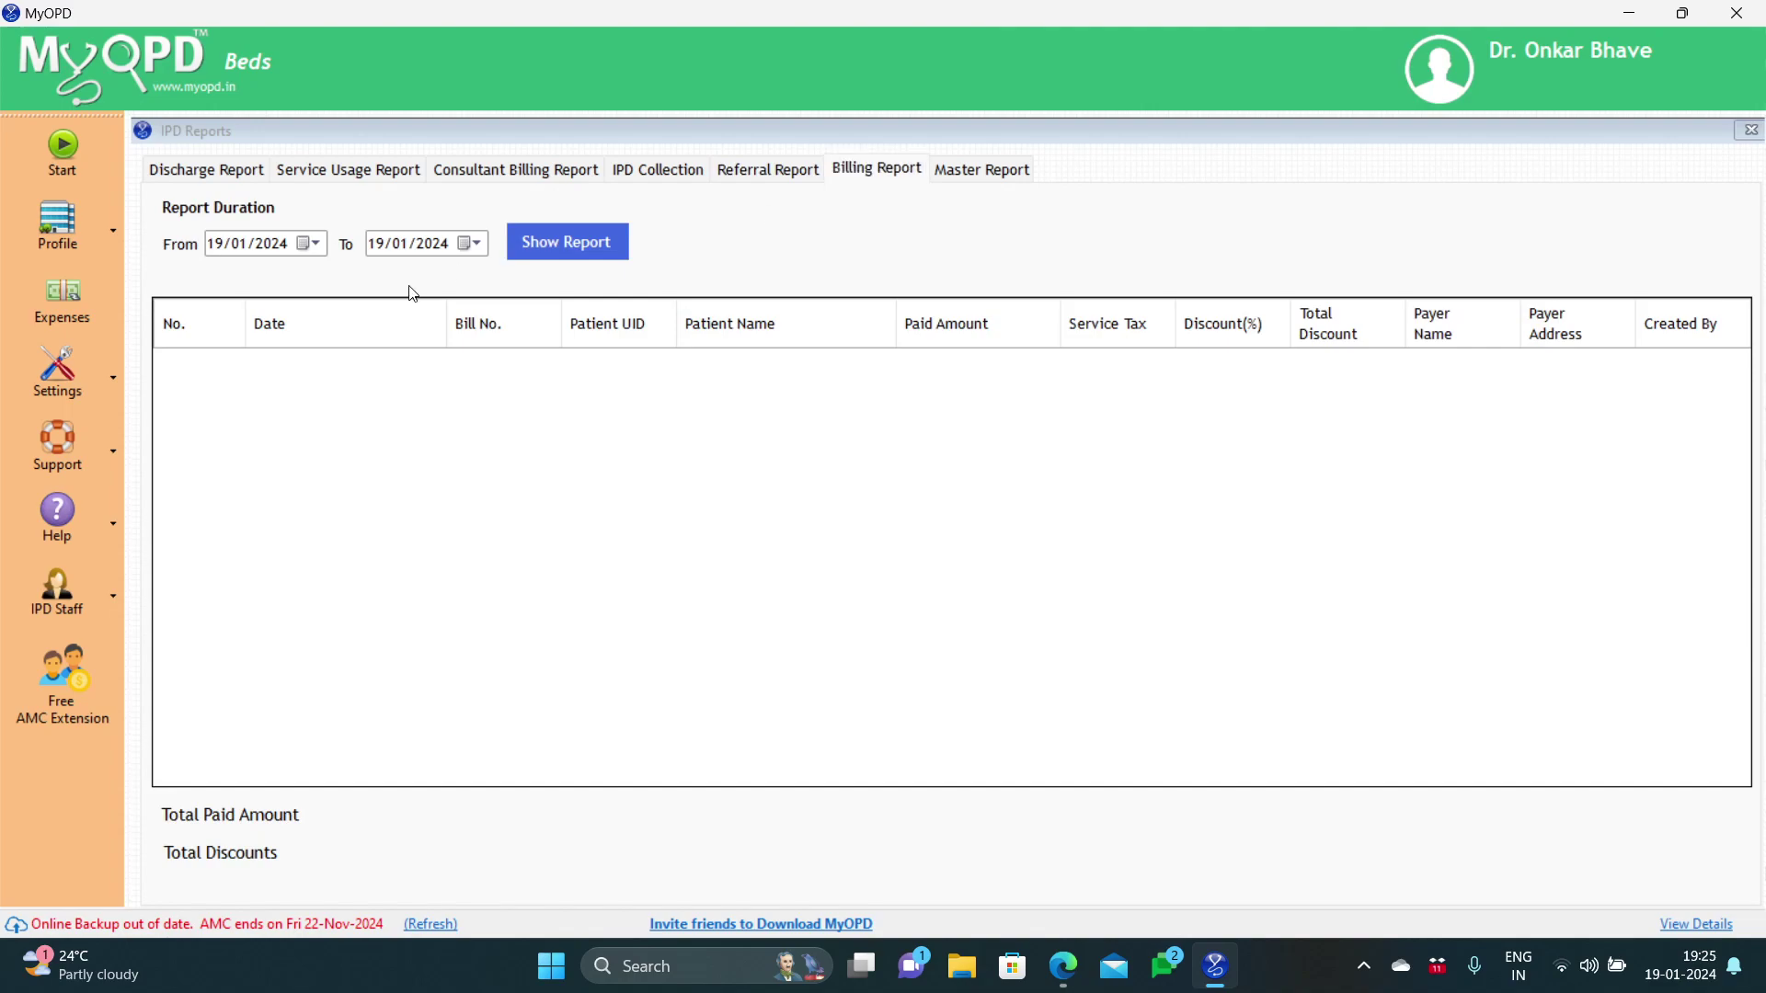
click(317, 246)
click(218, 276)
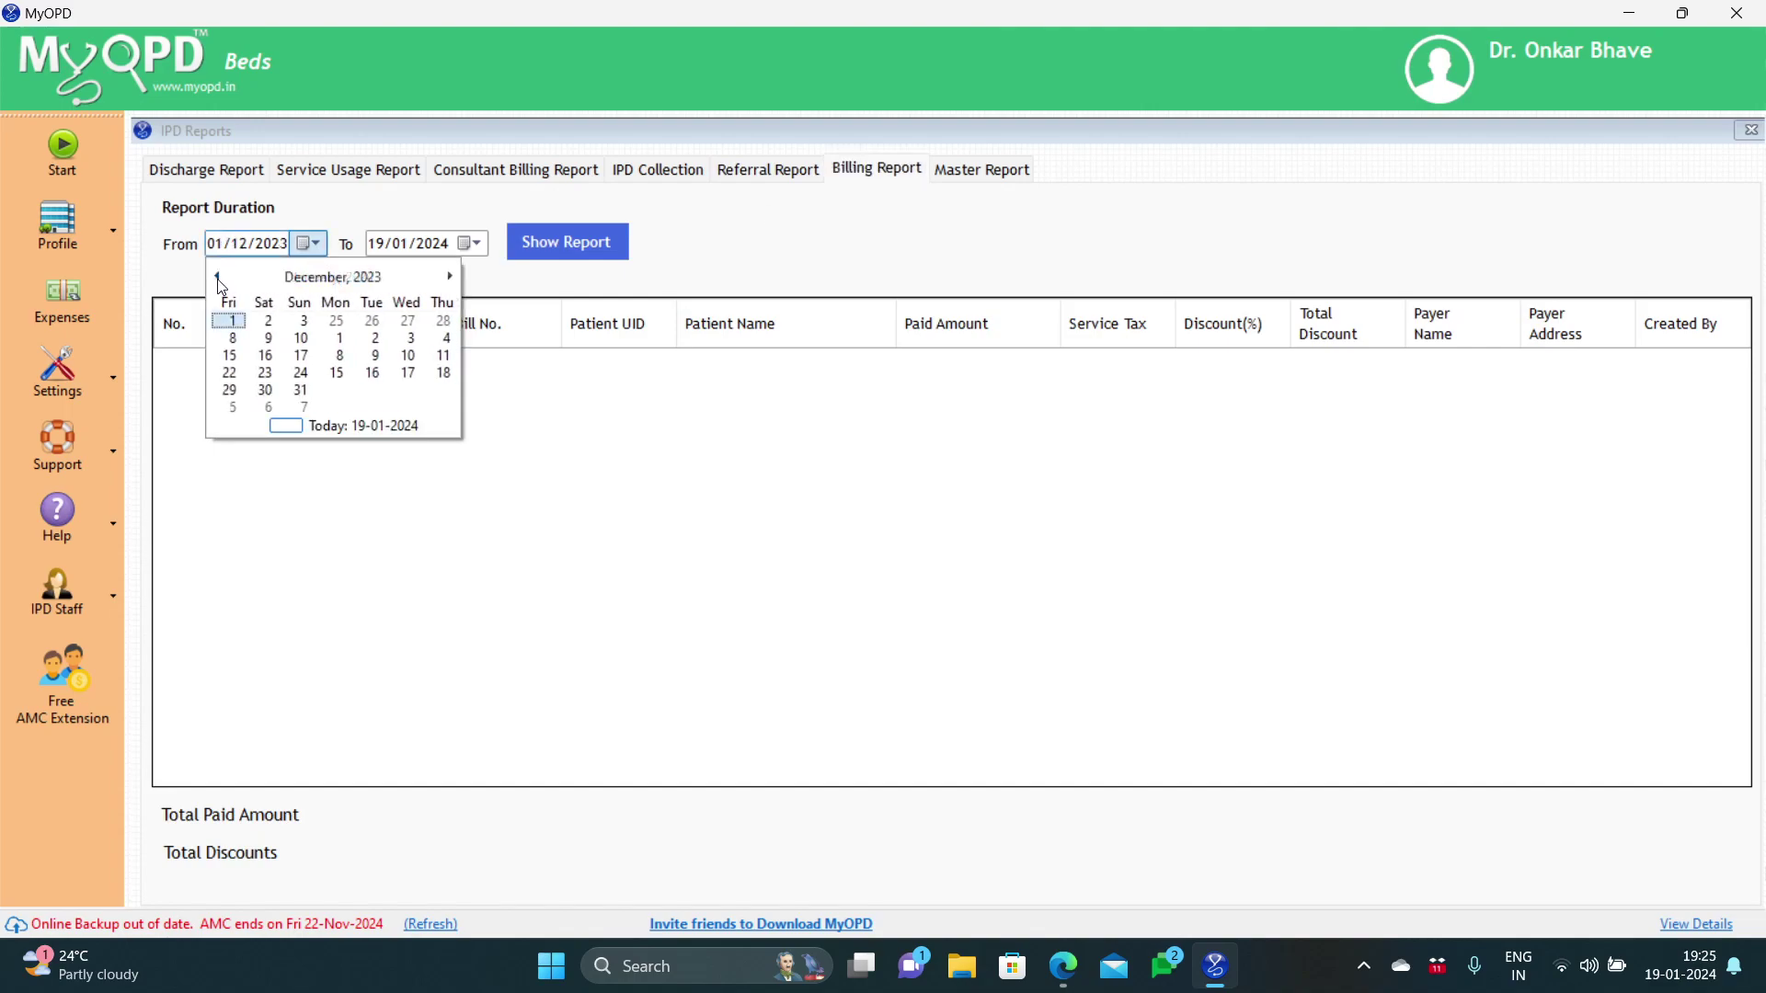
click(227, 321)
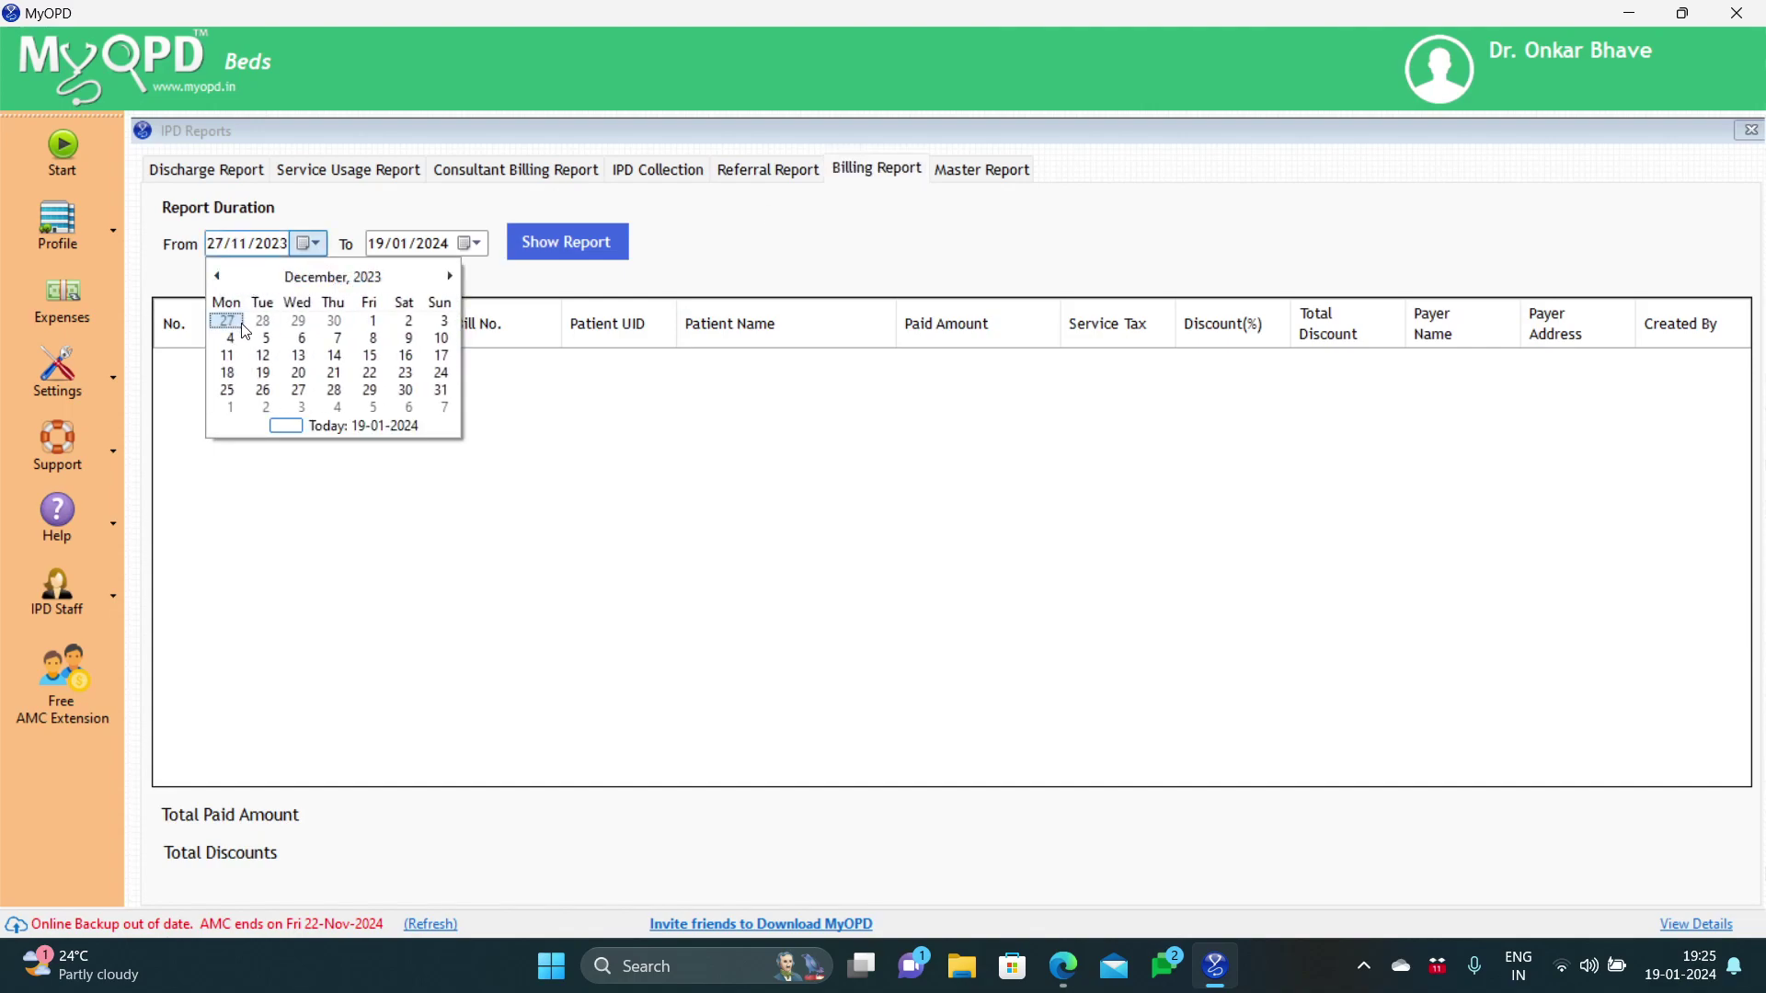
click(557, 241)
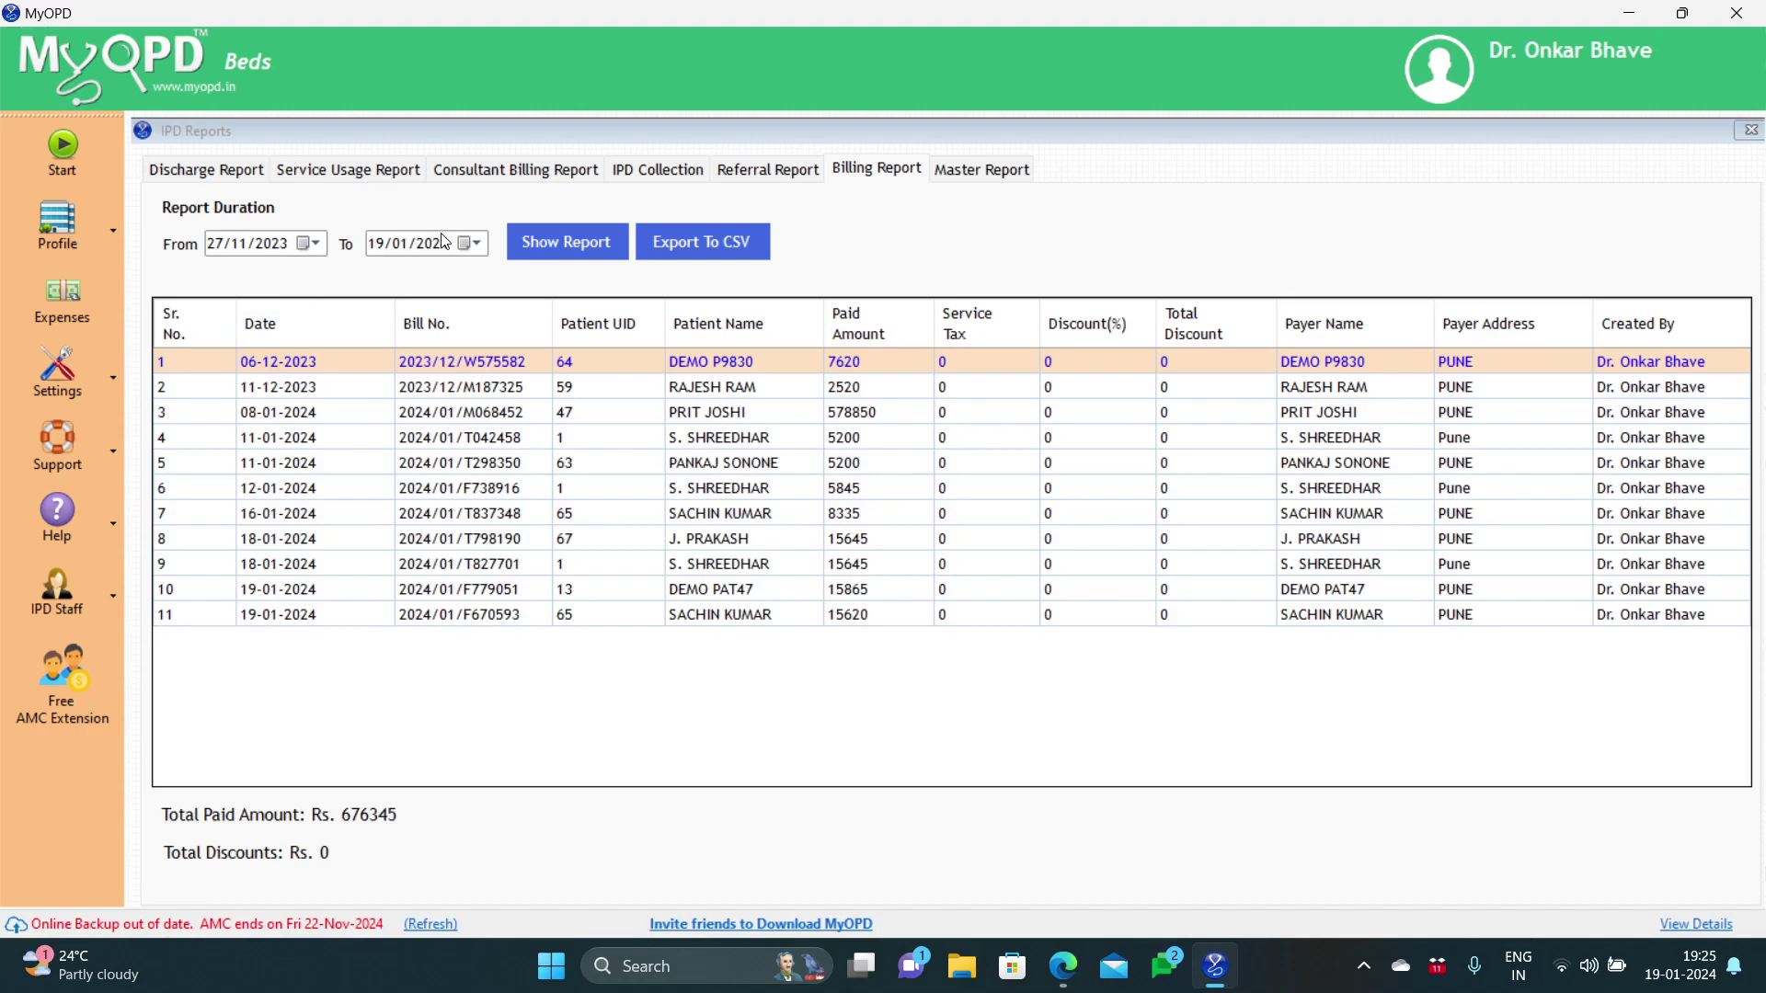
Step: Generate the Master Report starting from 01/12/2023
click(978, 175)
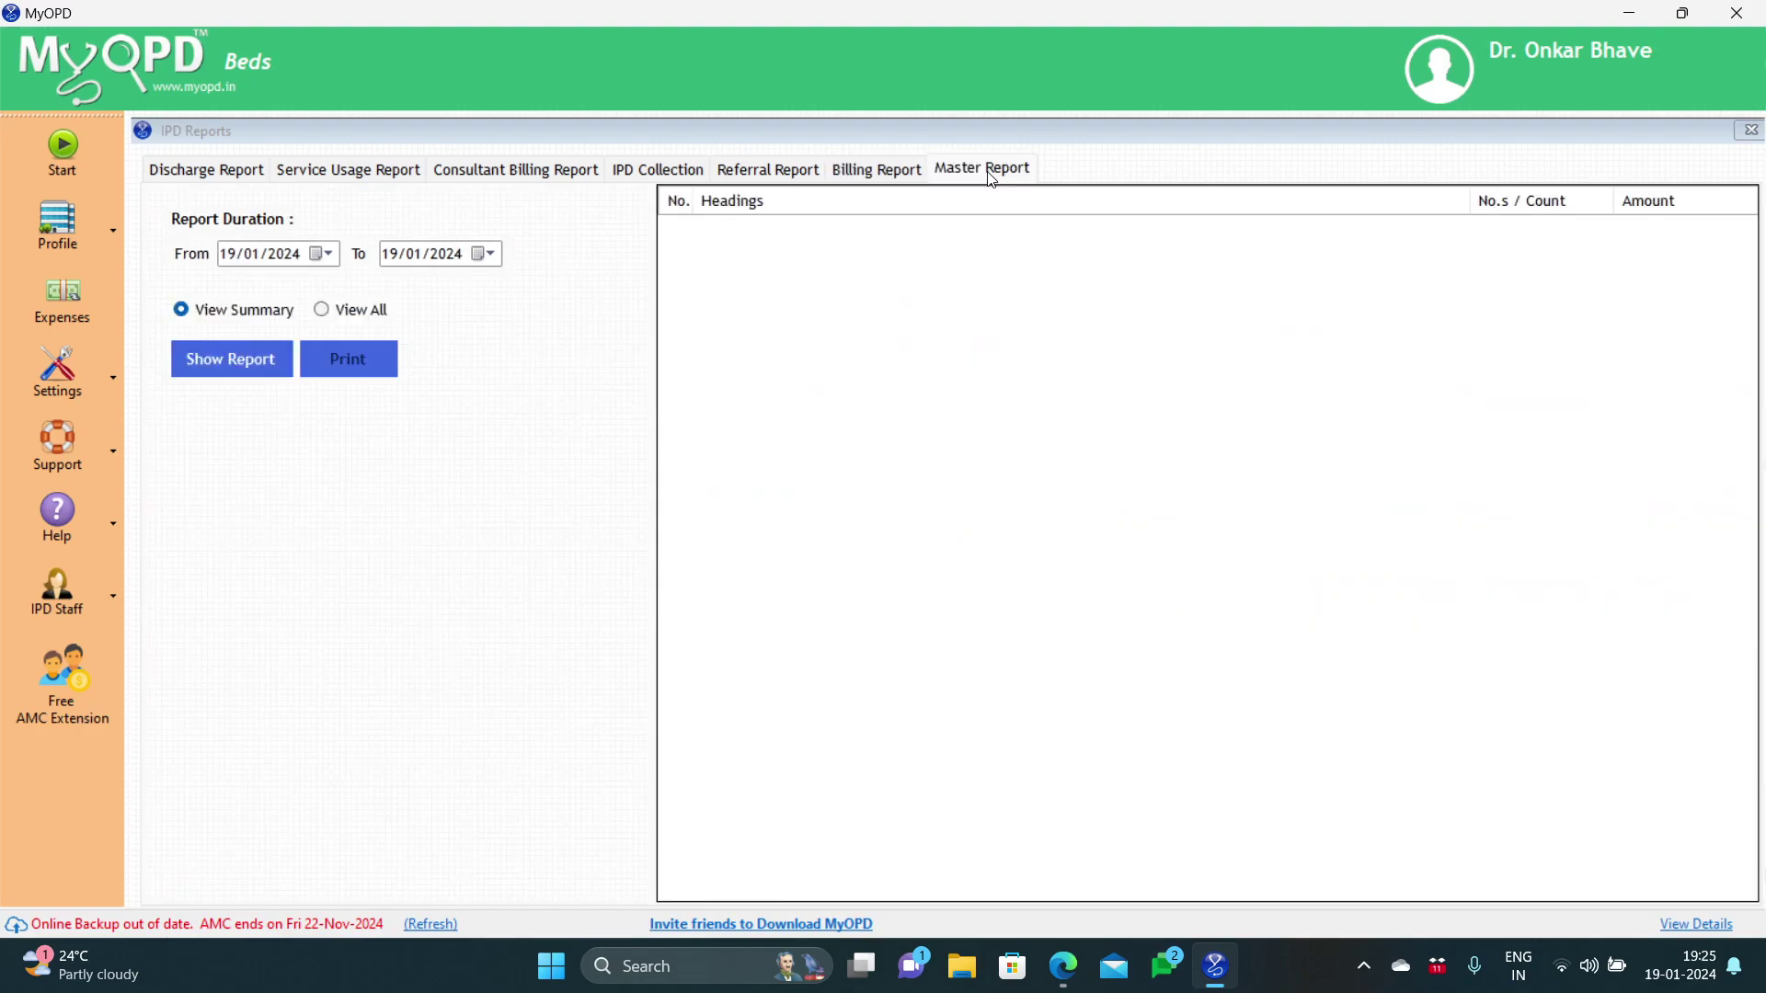
click(317, 255)
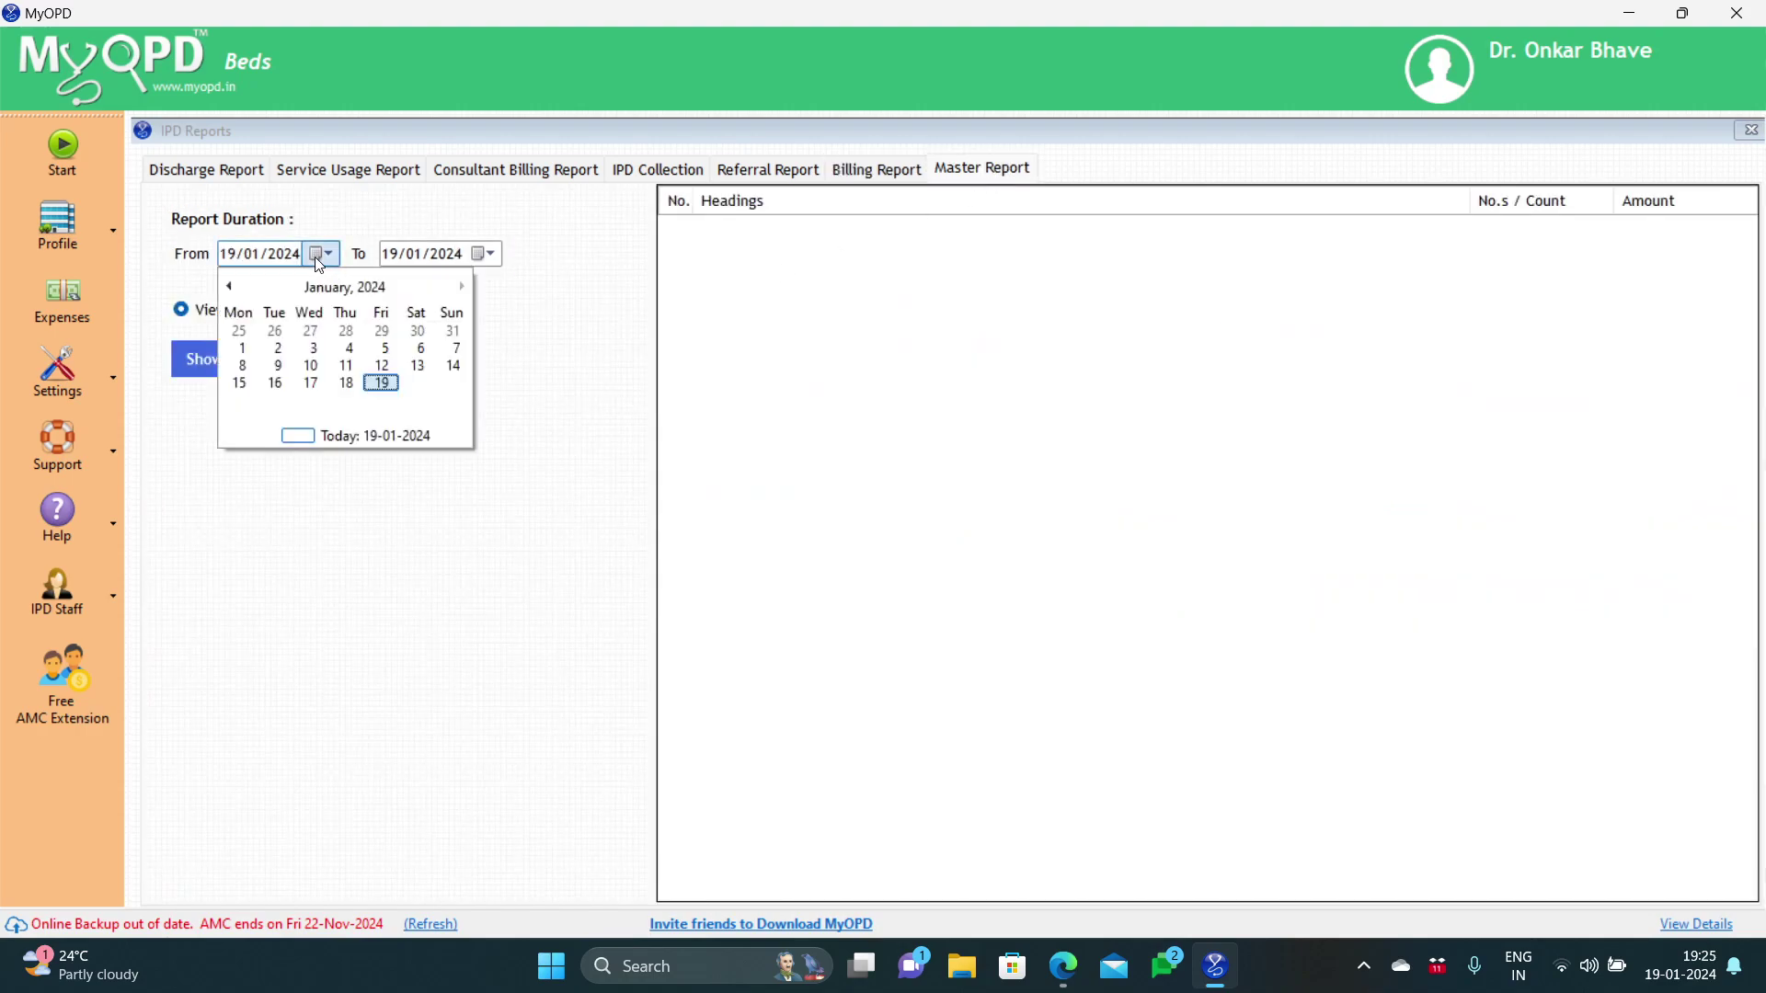
click(234, 288)
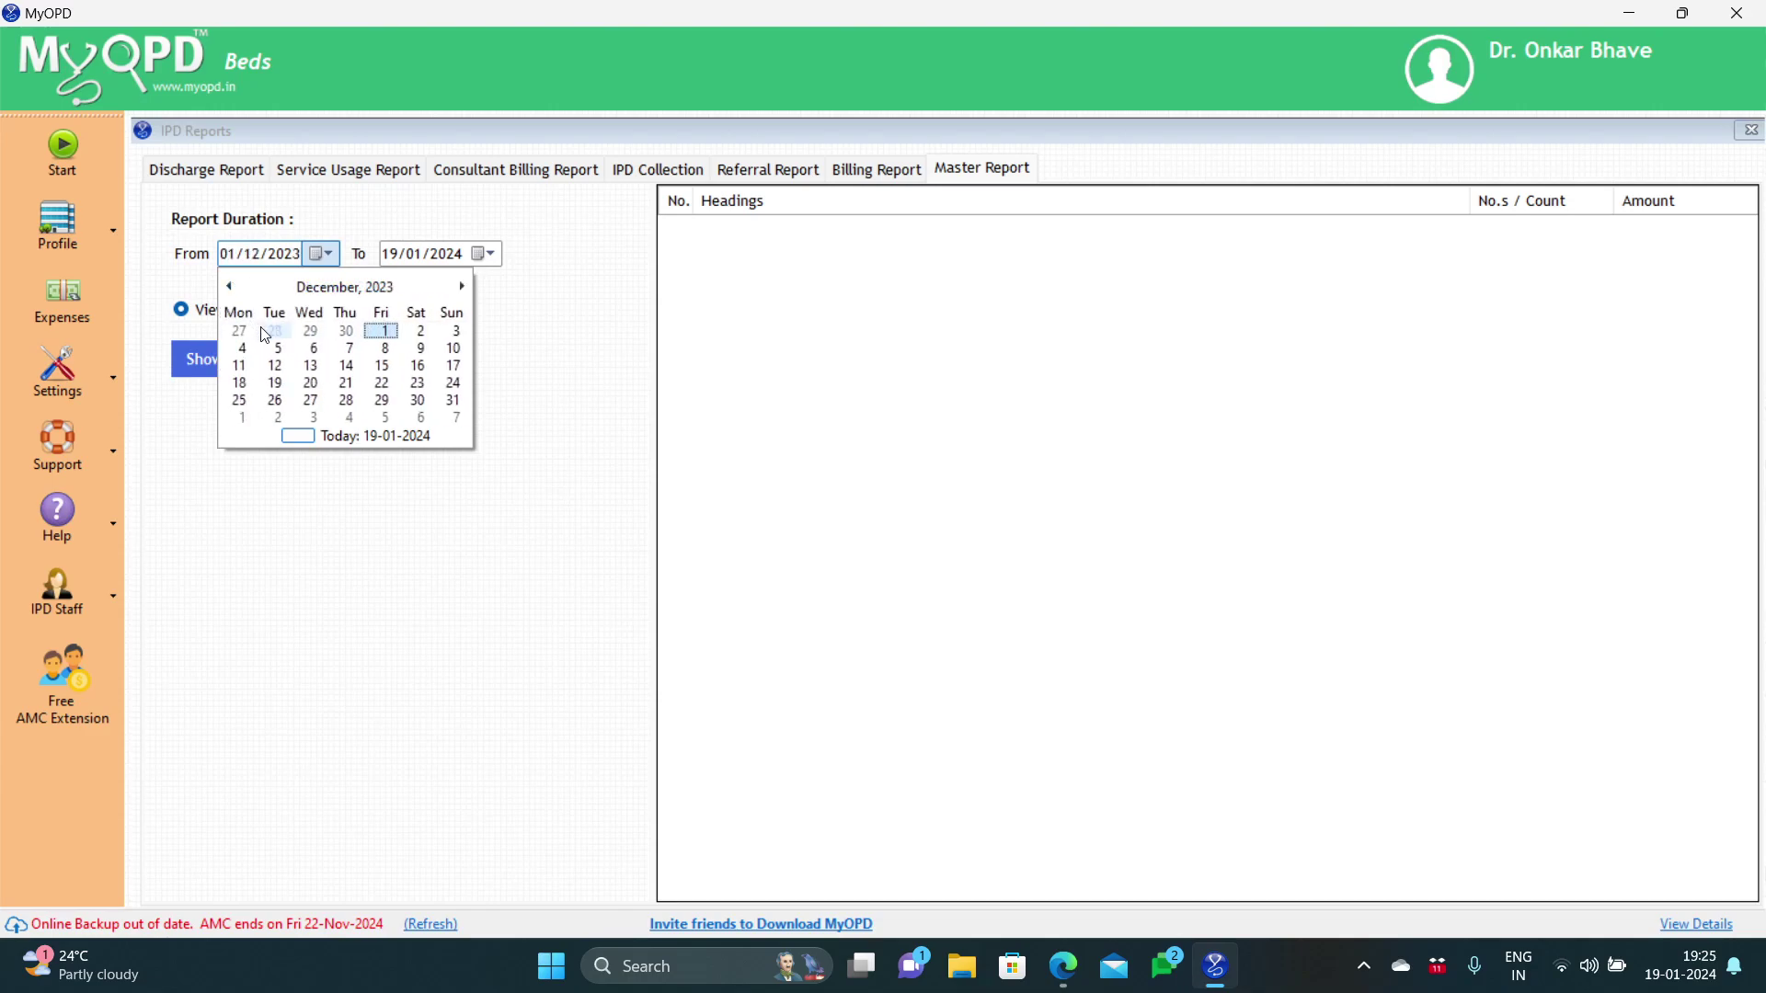
click(380, 331)
click(255, 352)
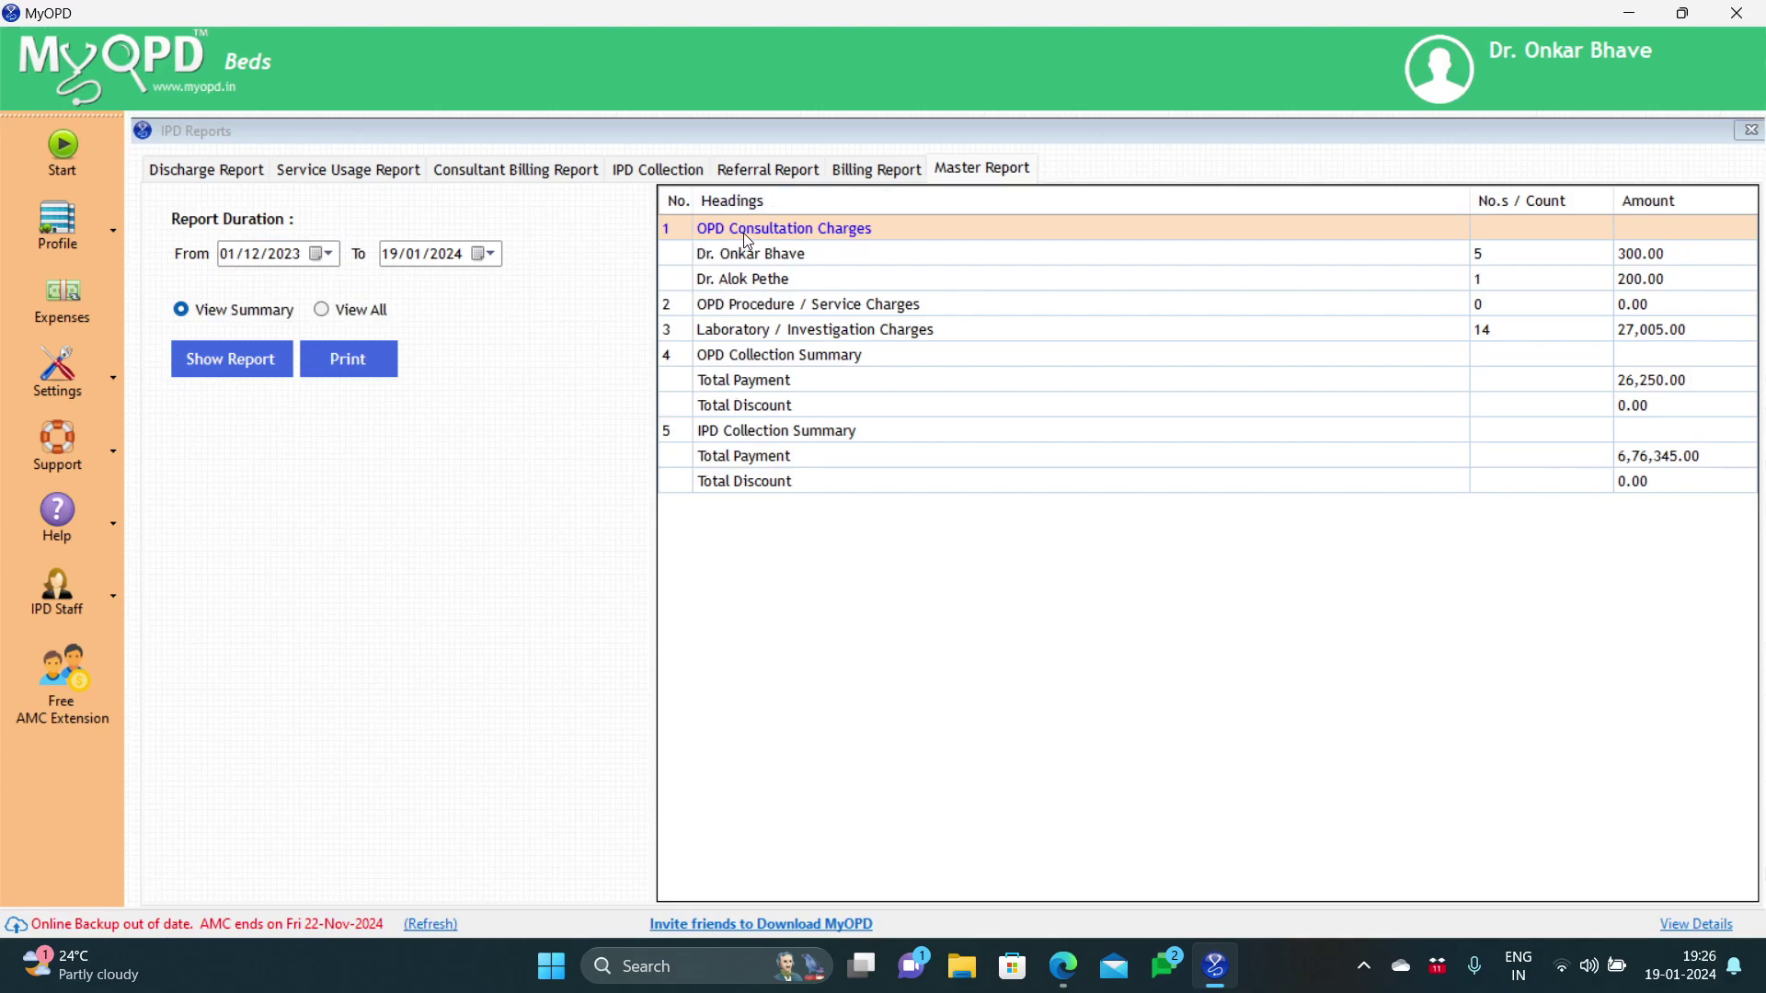
Step: Review the OPD and IPD collection summaries, list all lab tests, then return to the Discharge Report
click(747, 305)
click(745, 351)
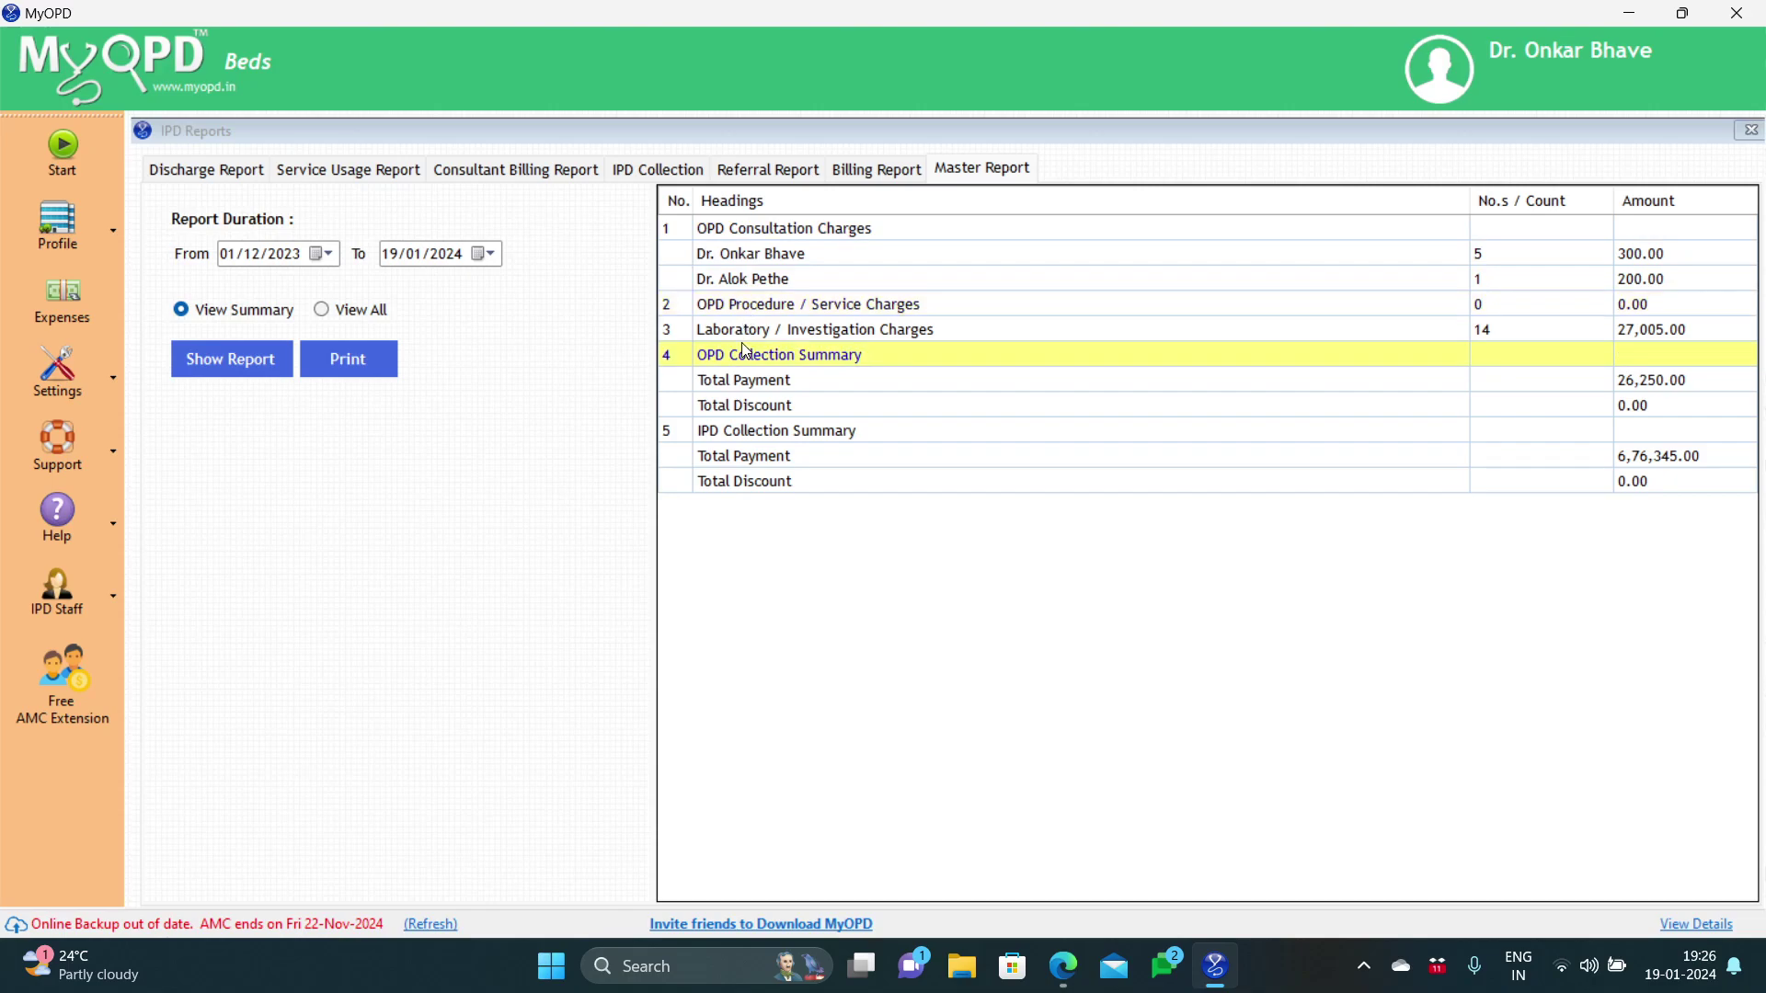
click(749, 436)
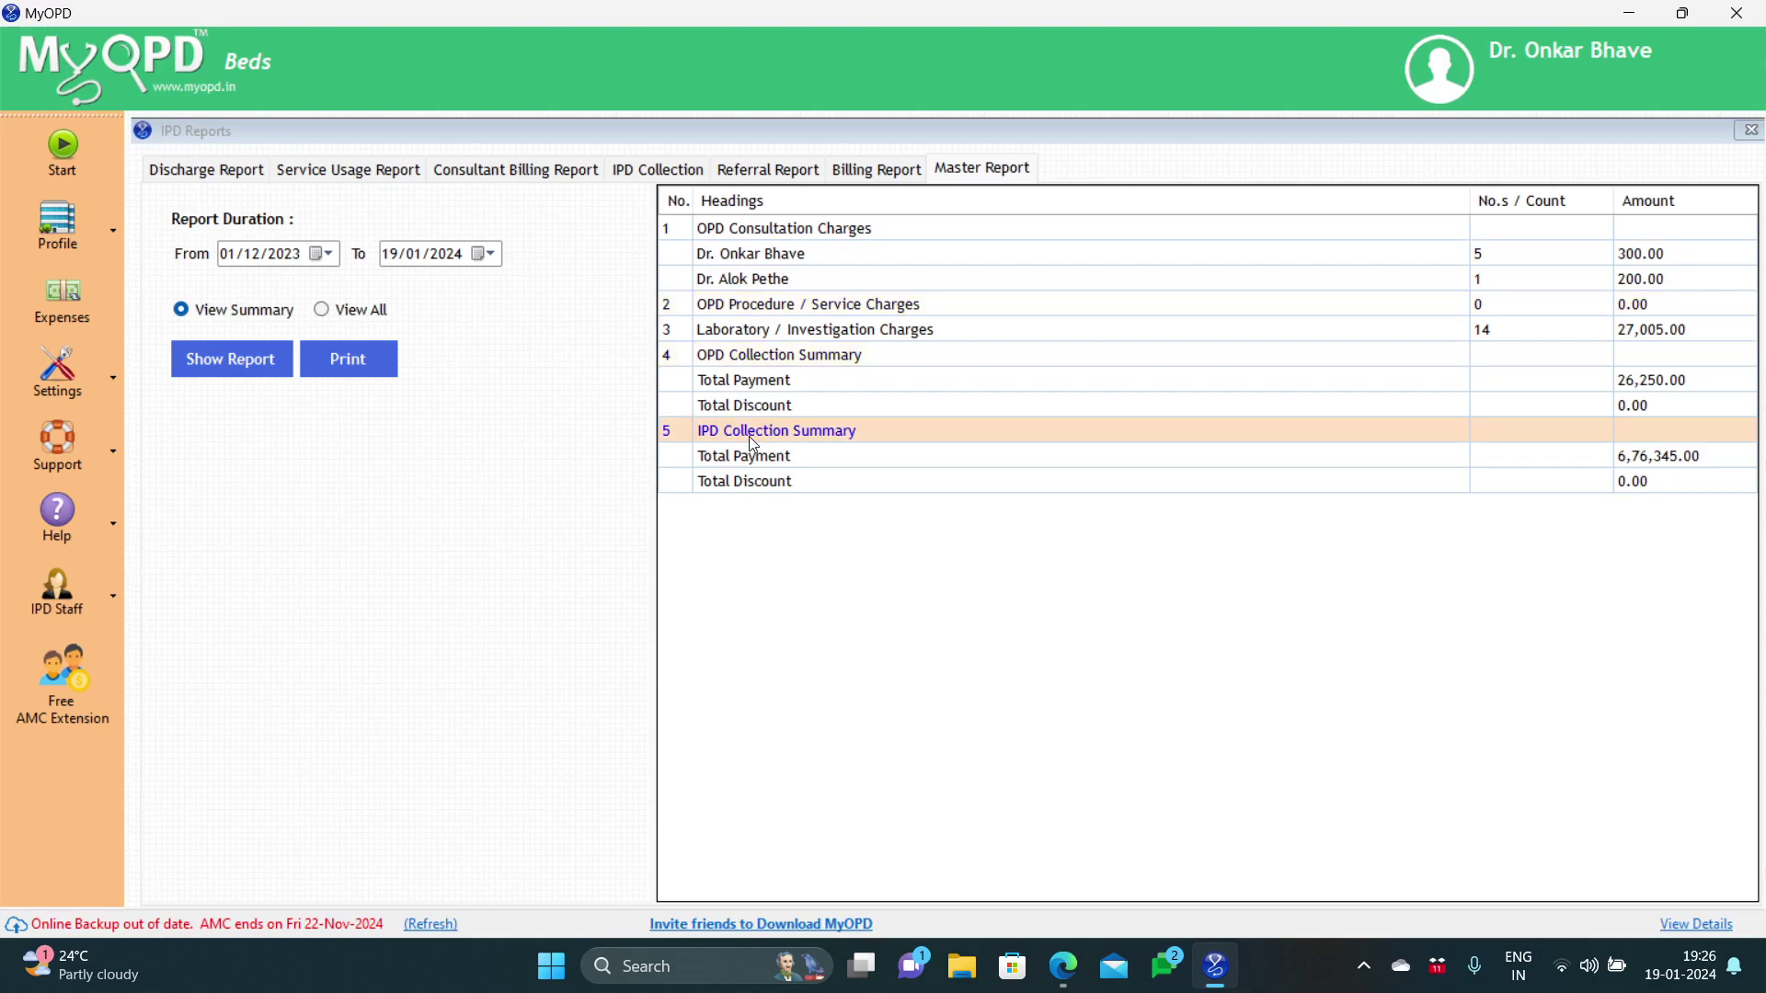
click(749, 455)
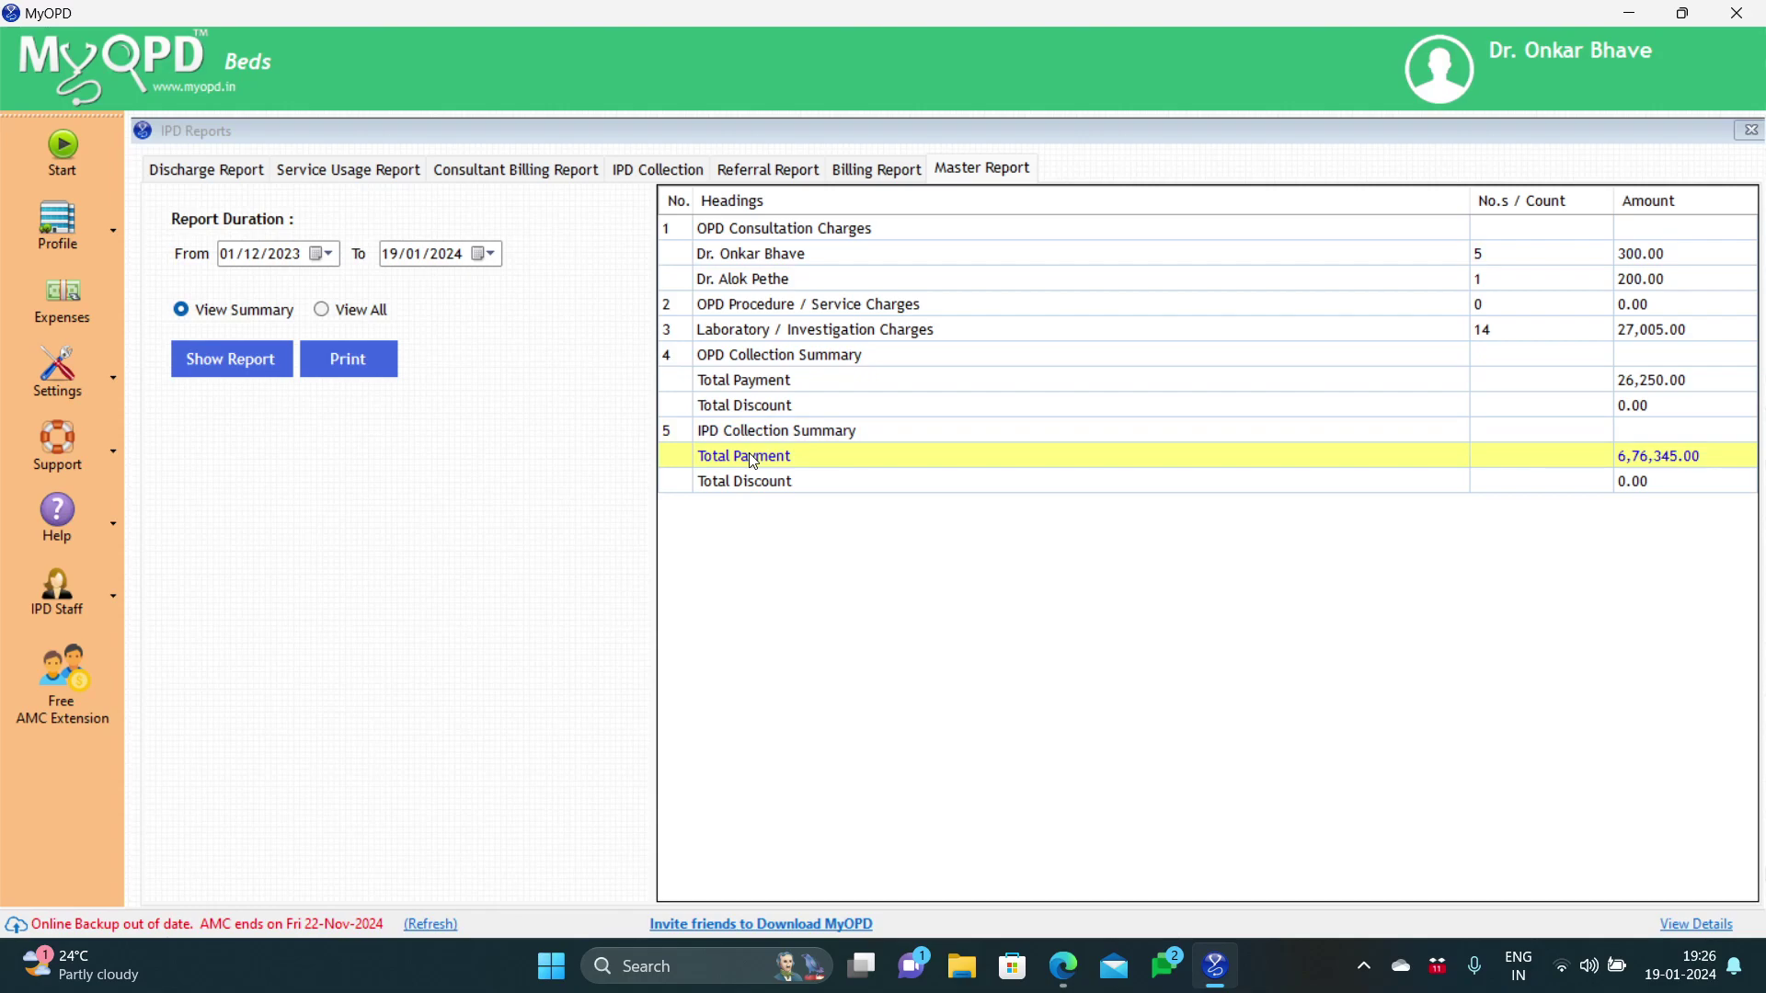
click(383, 313)
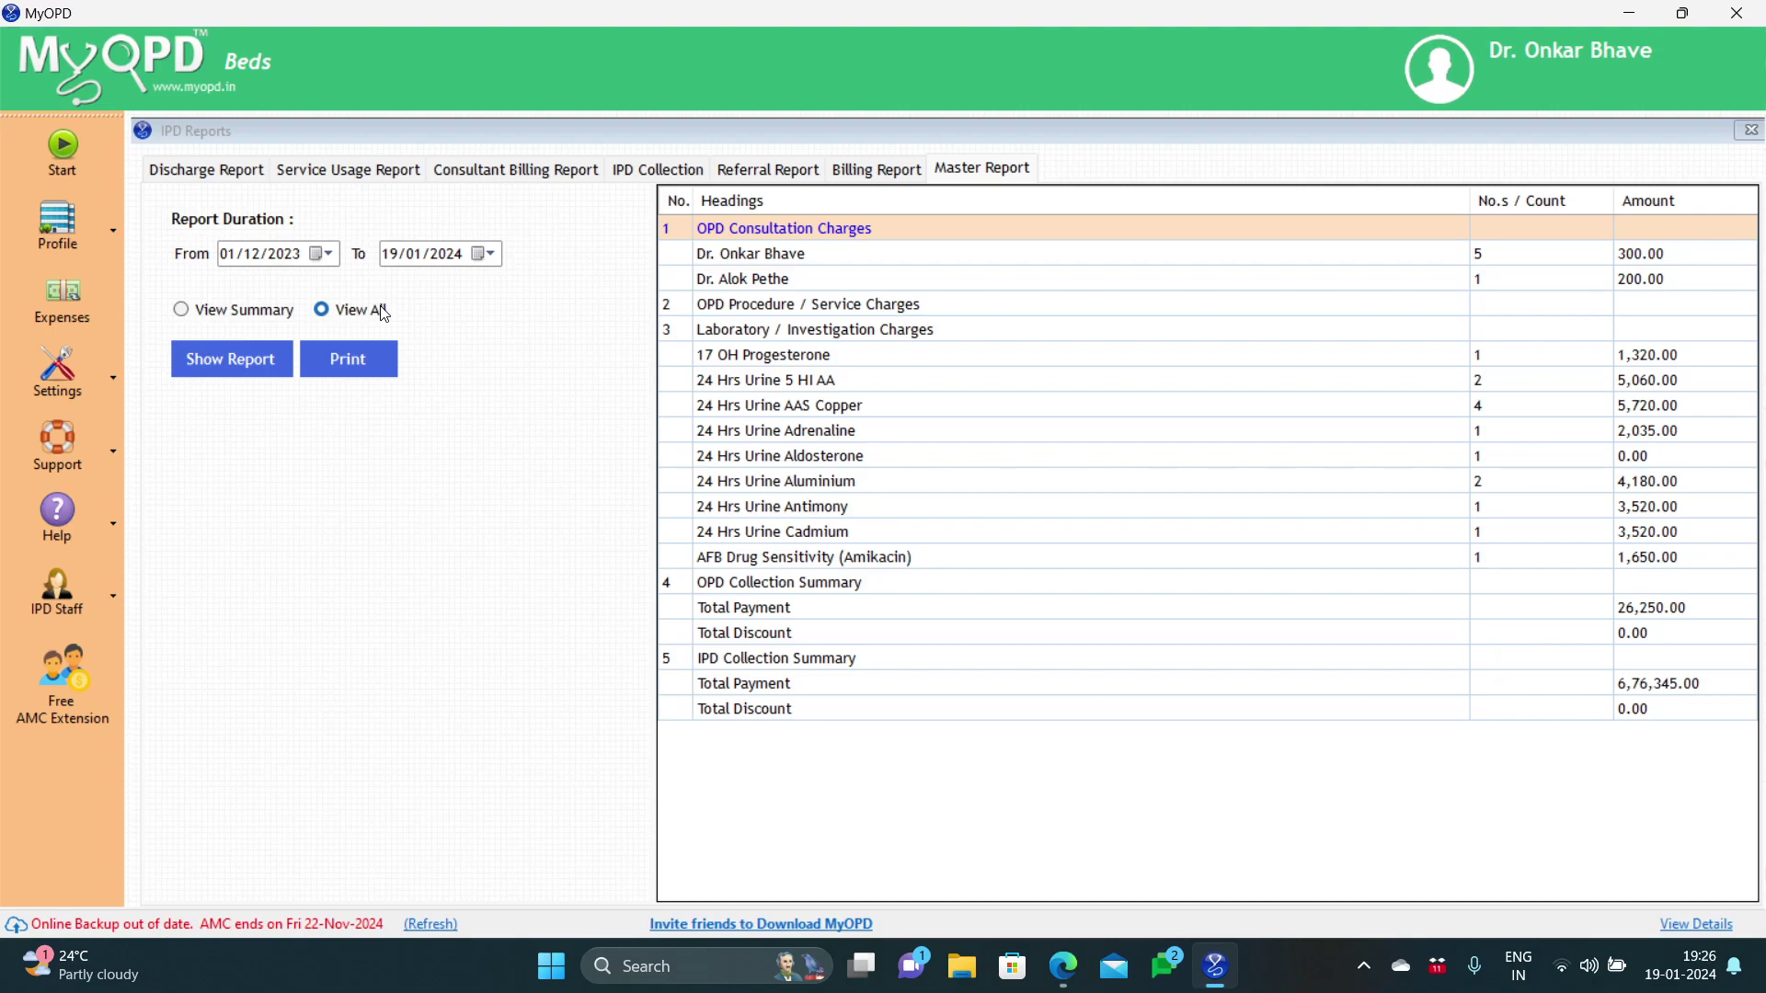
click(246, 174)
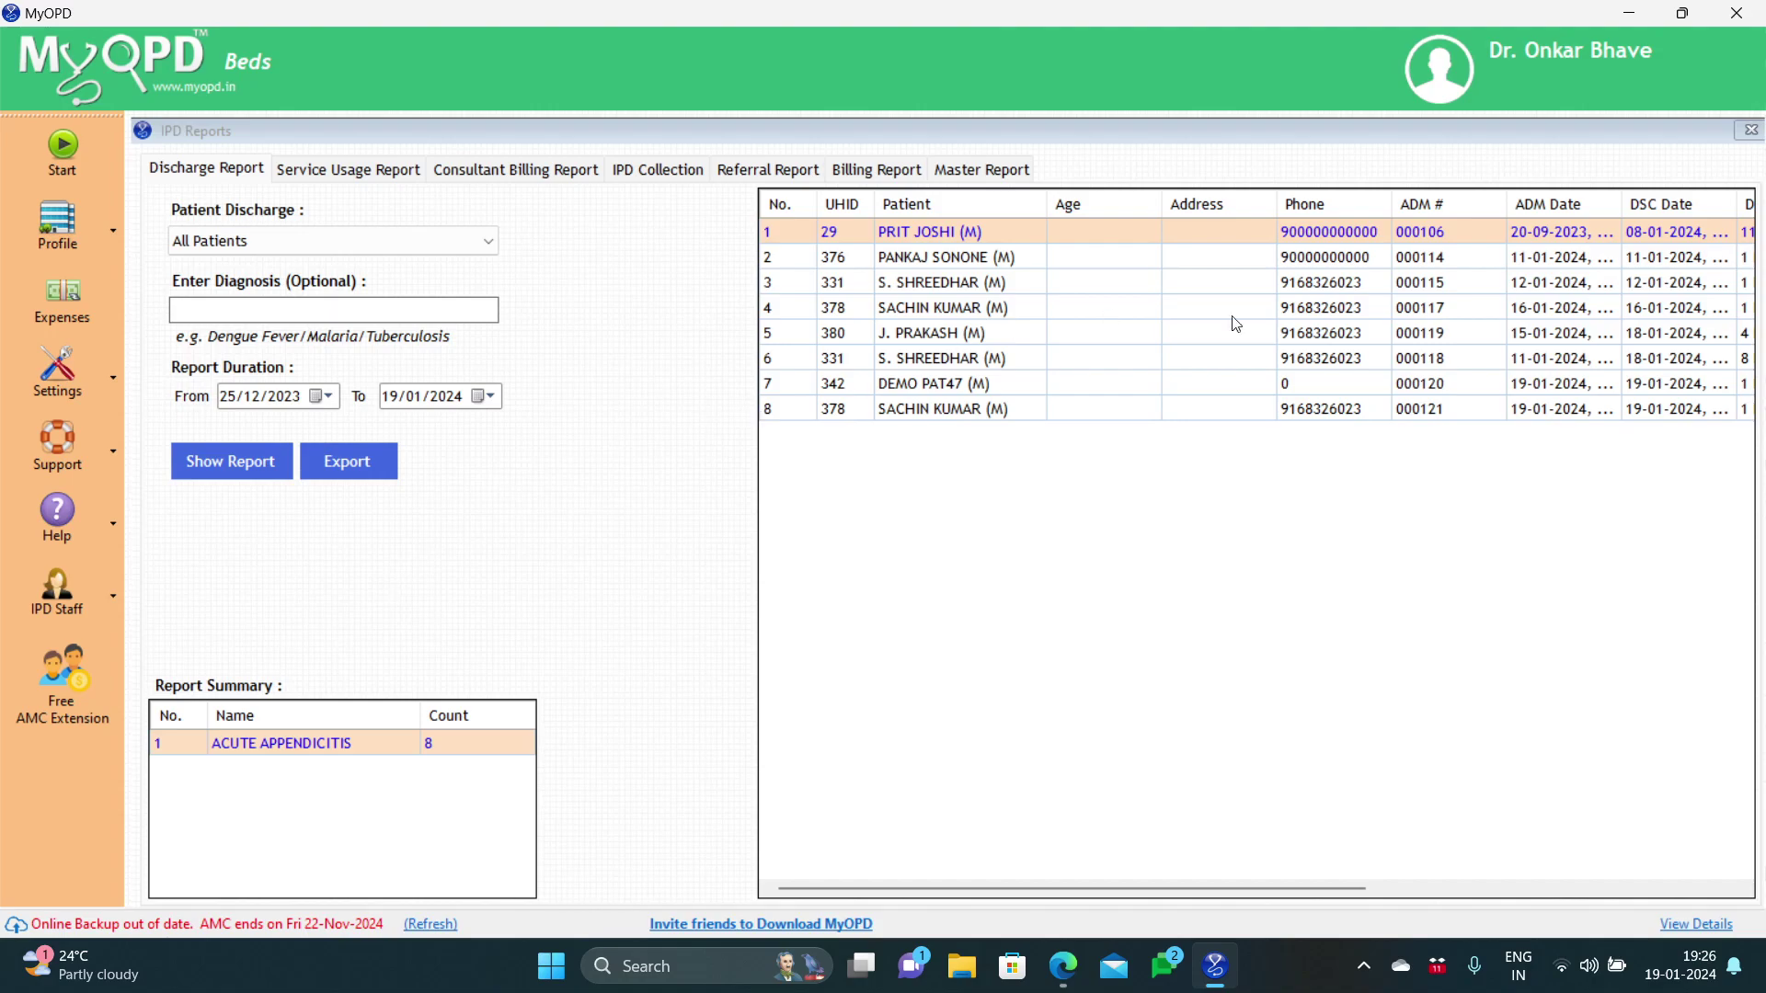
Step: Close IPD Reports, list all 19 admitted patients, and open UID 369 in bed PRI002
click(1750, 130)
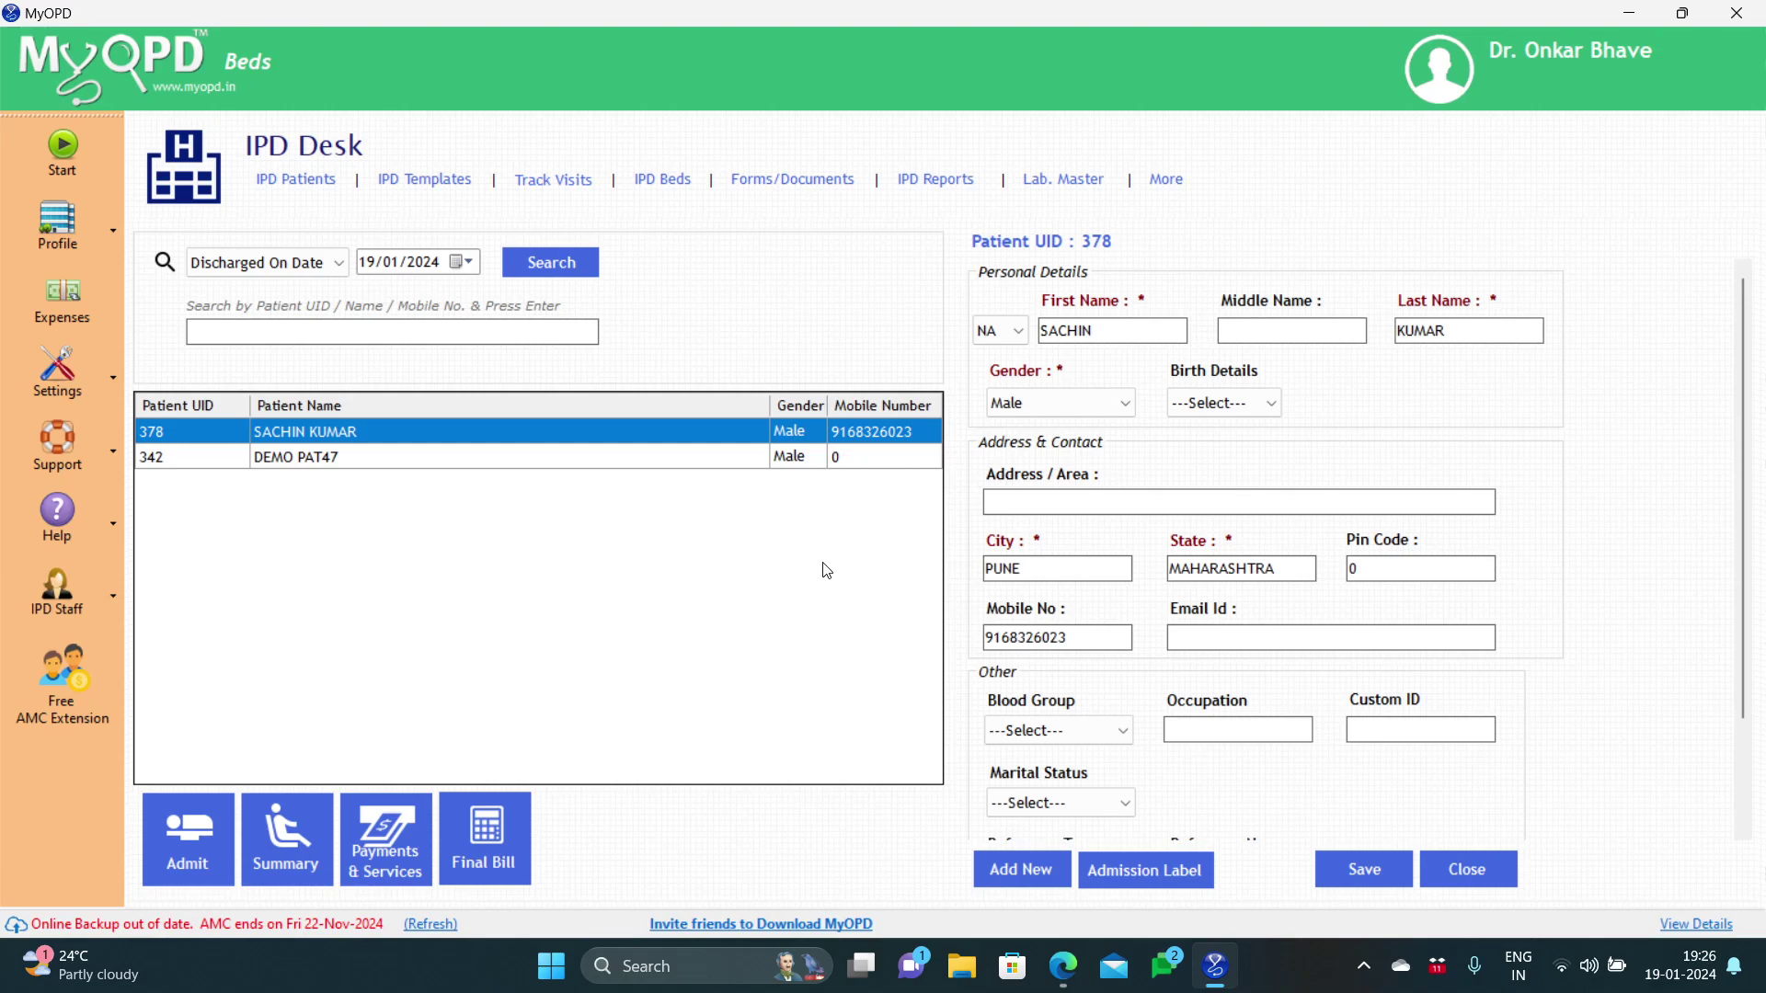
click(332, 270)
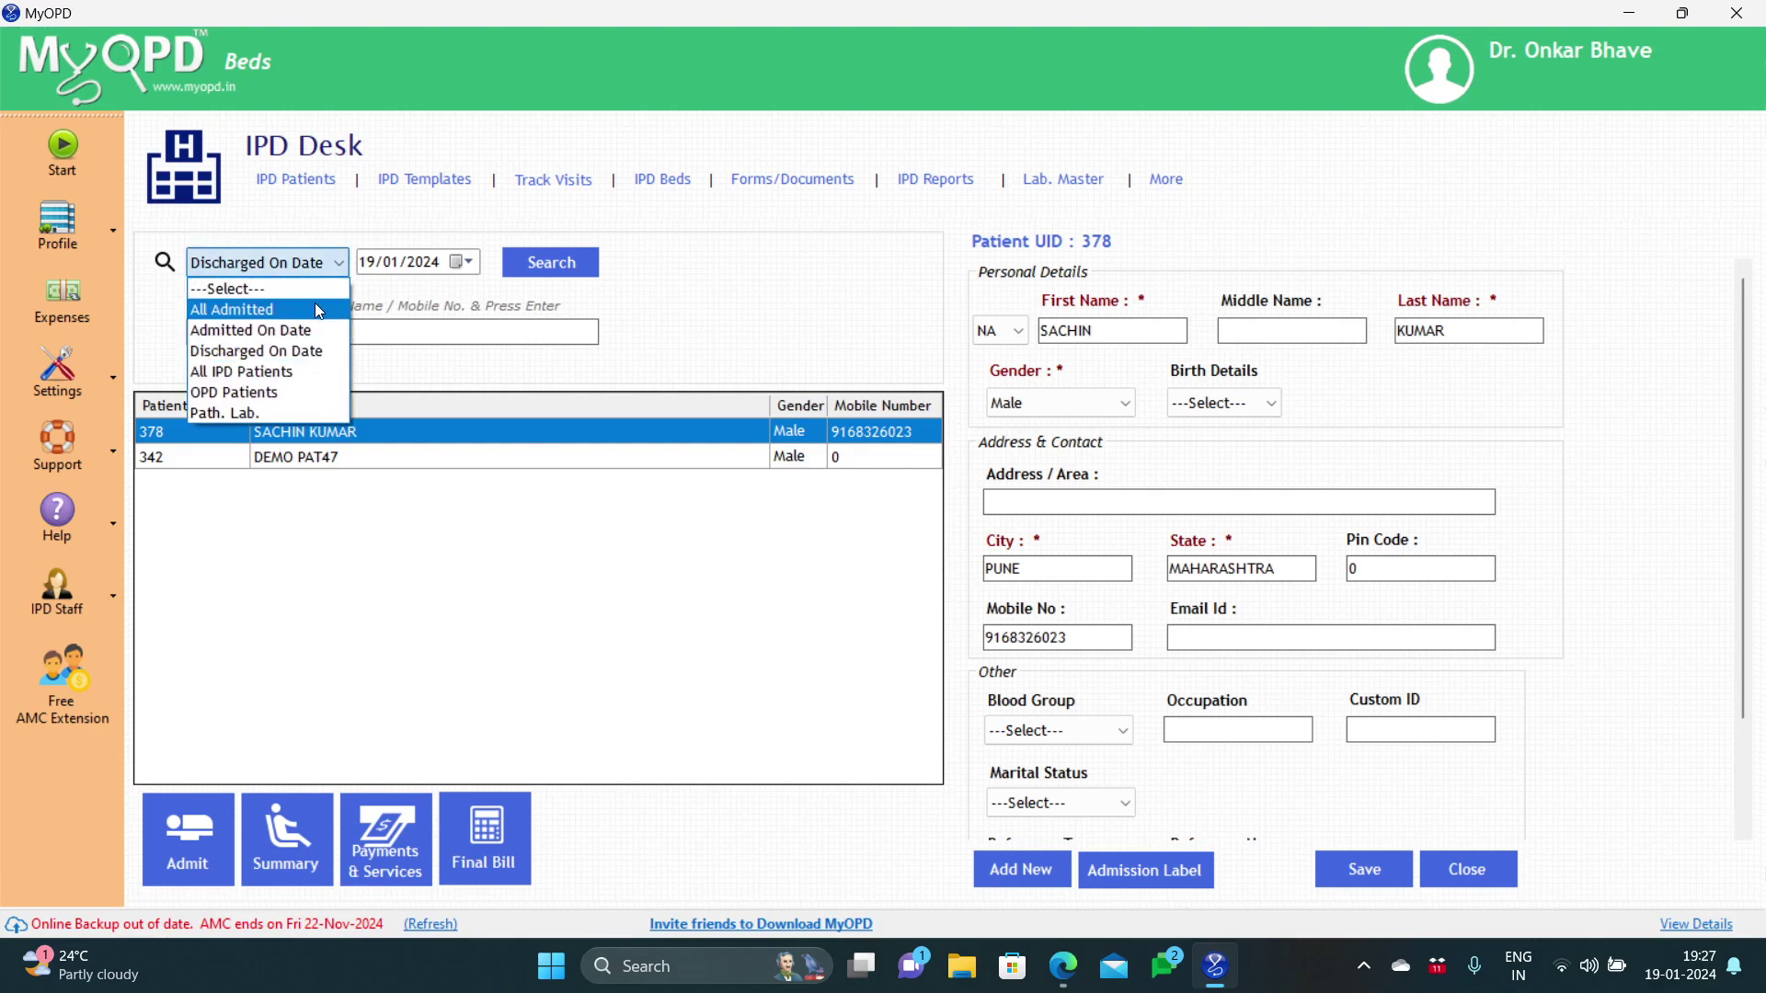
click(318, 311)
click(544, 279)
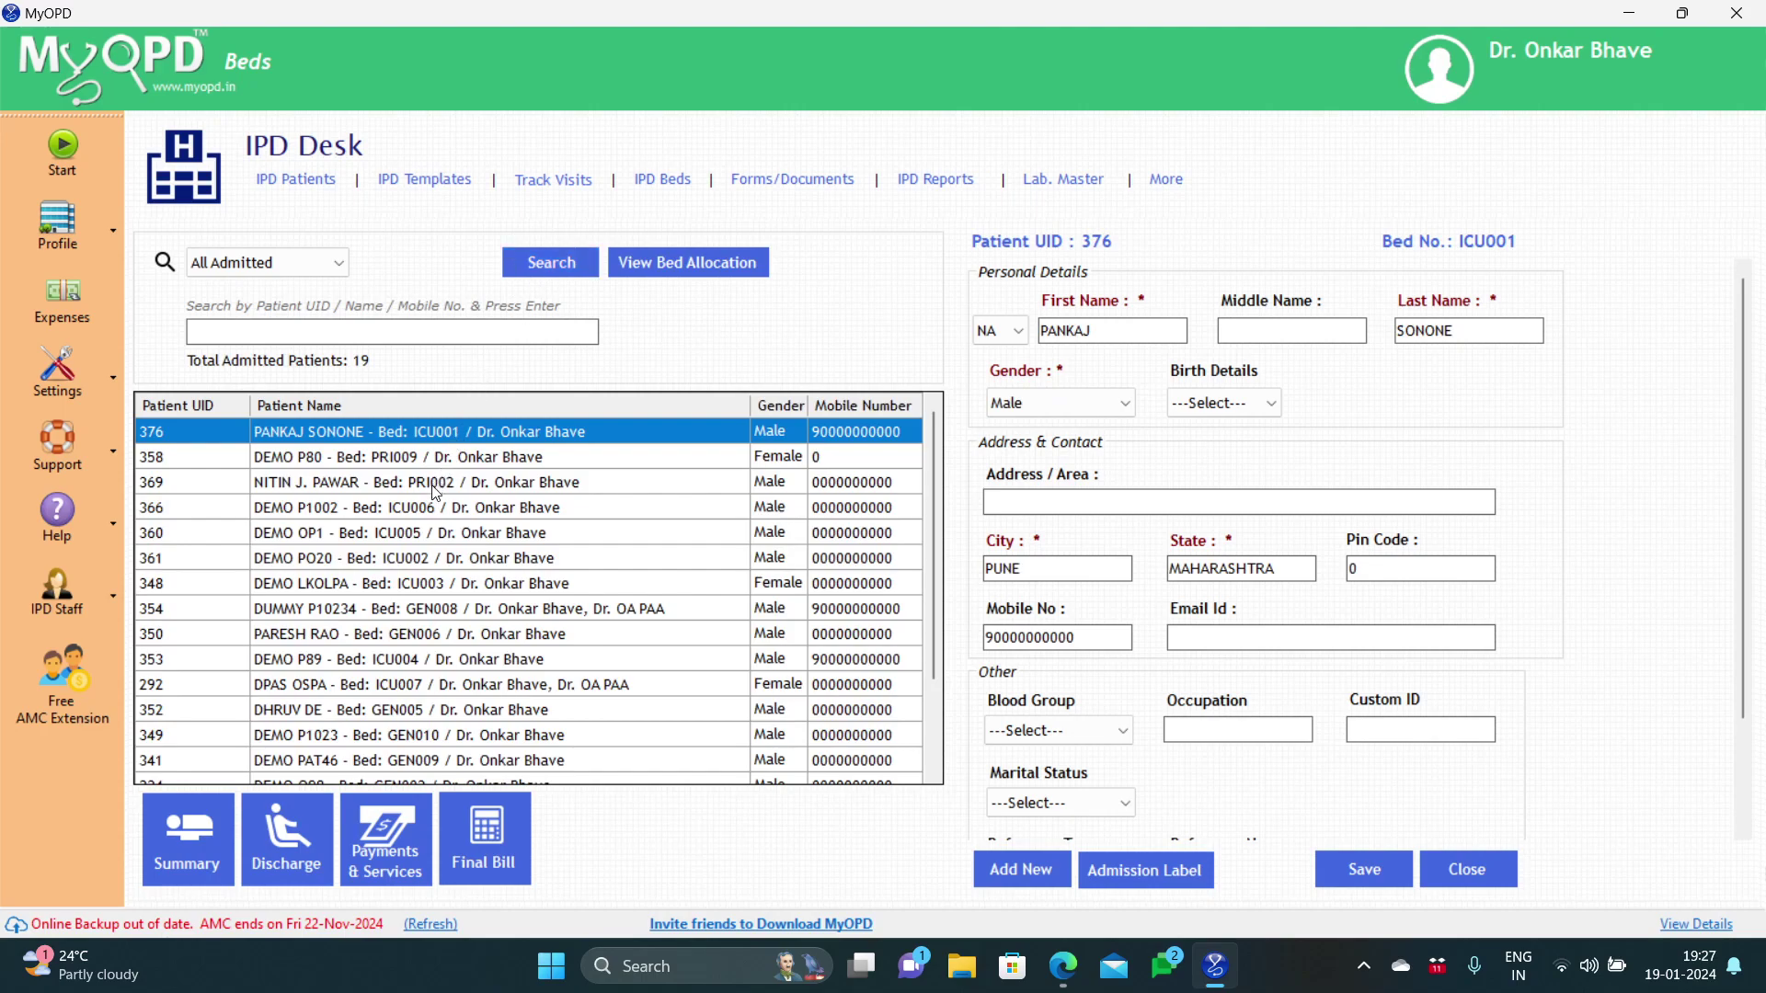
click(426, 483)
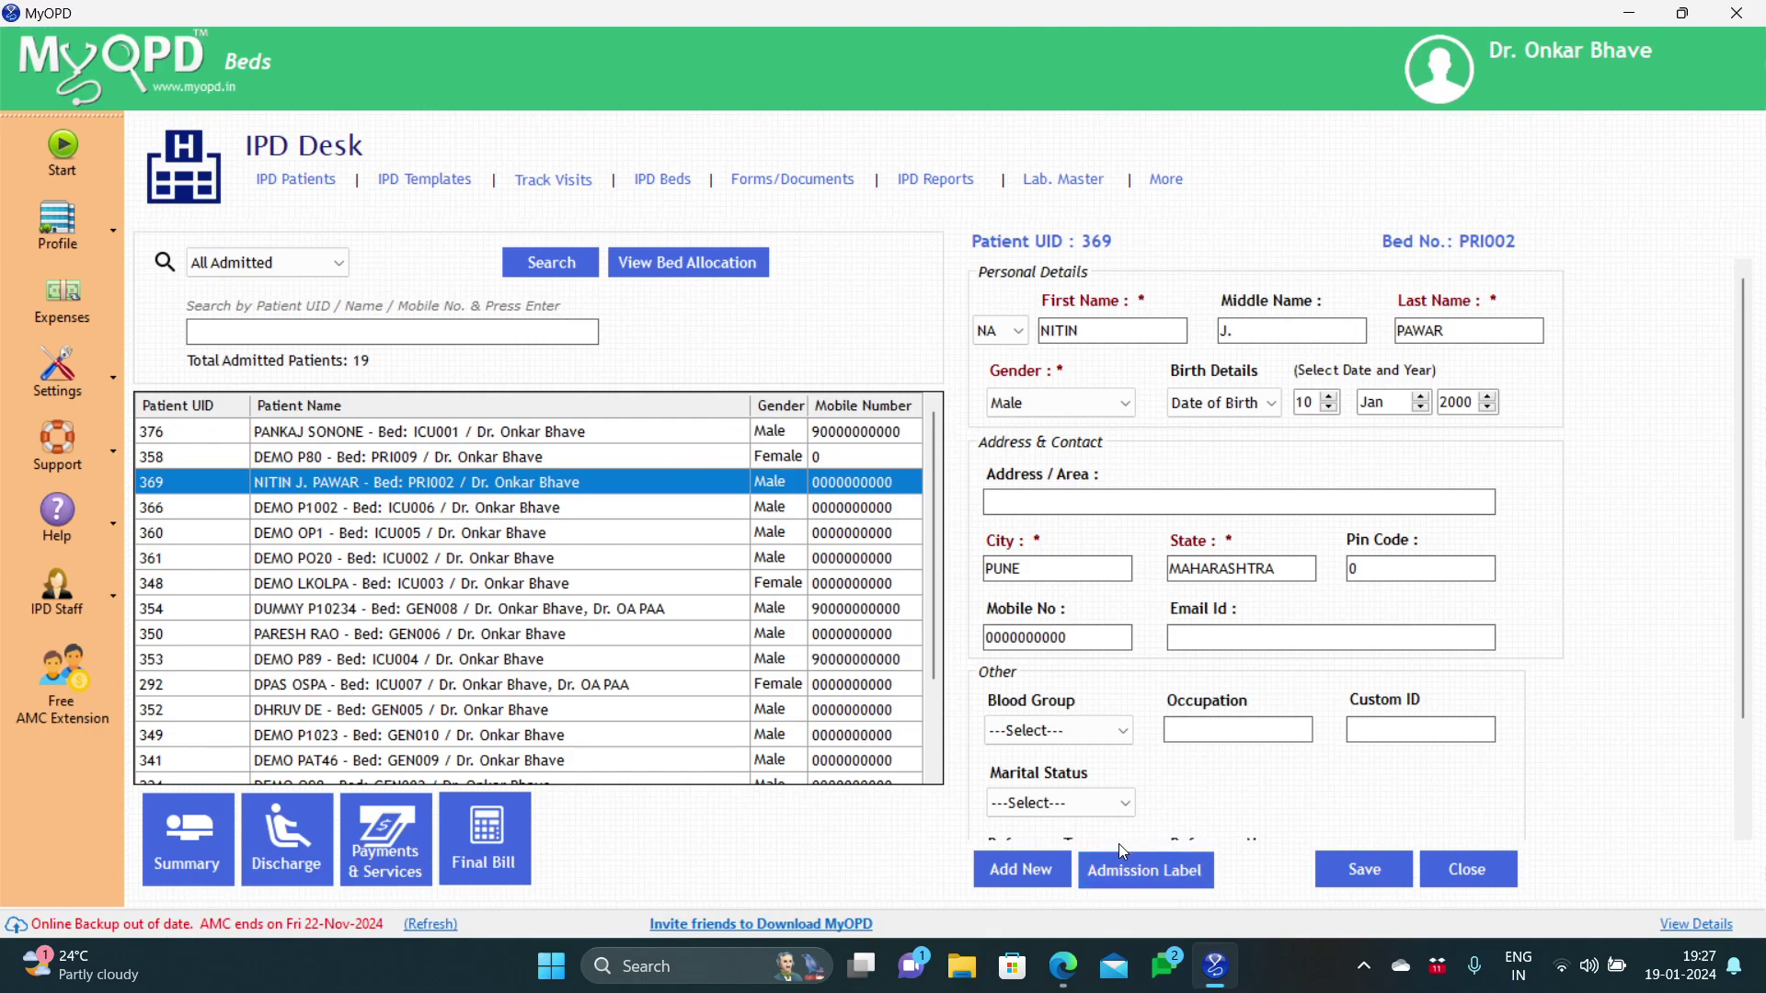
Step: Print patient 369's admission label to a PDF named document_adm_lbl_1.pdf
click(1110, 871)
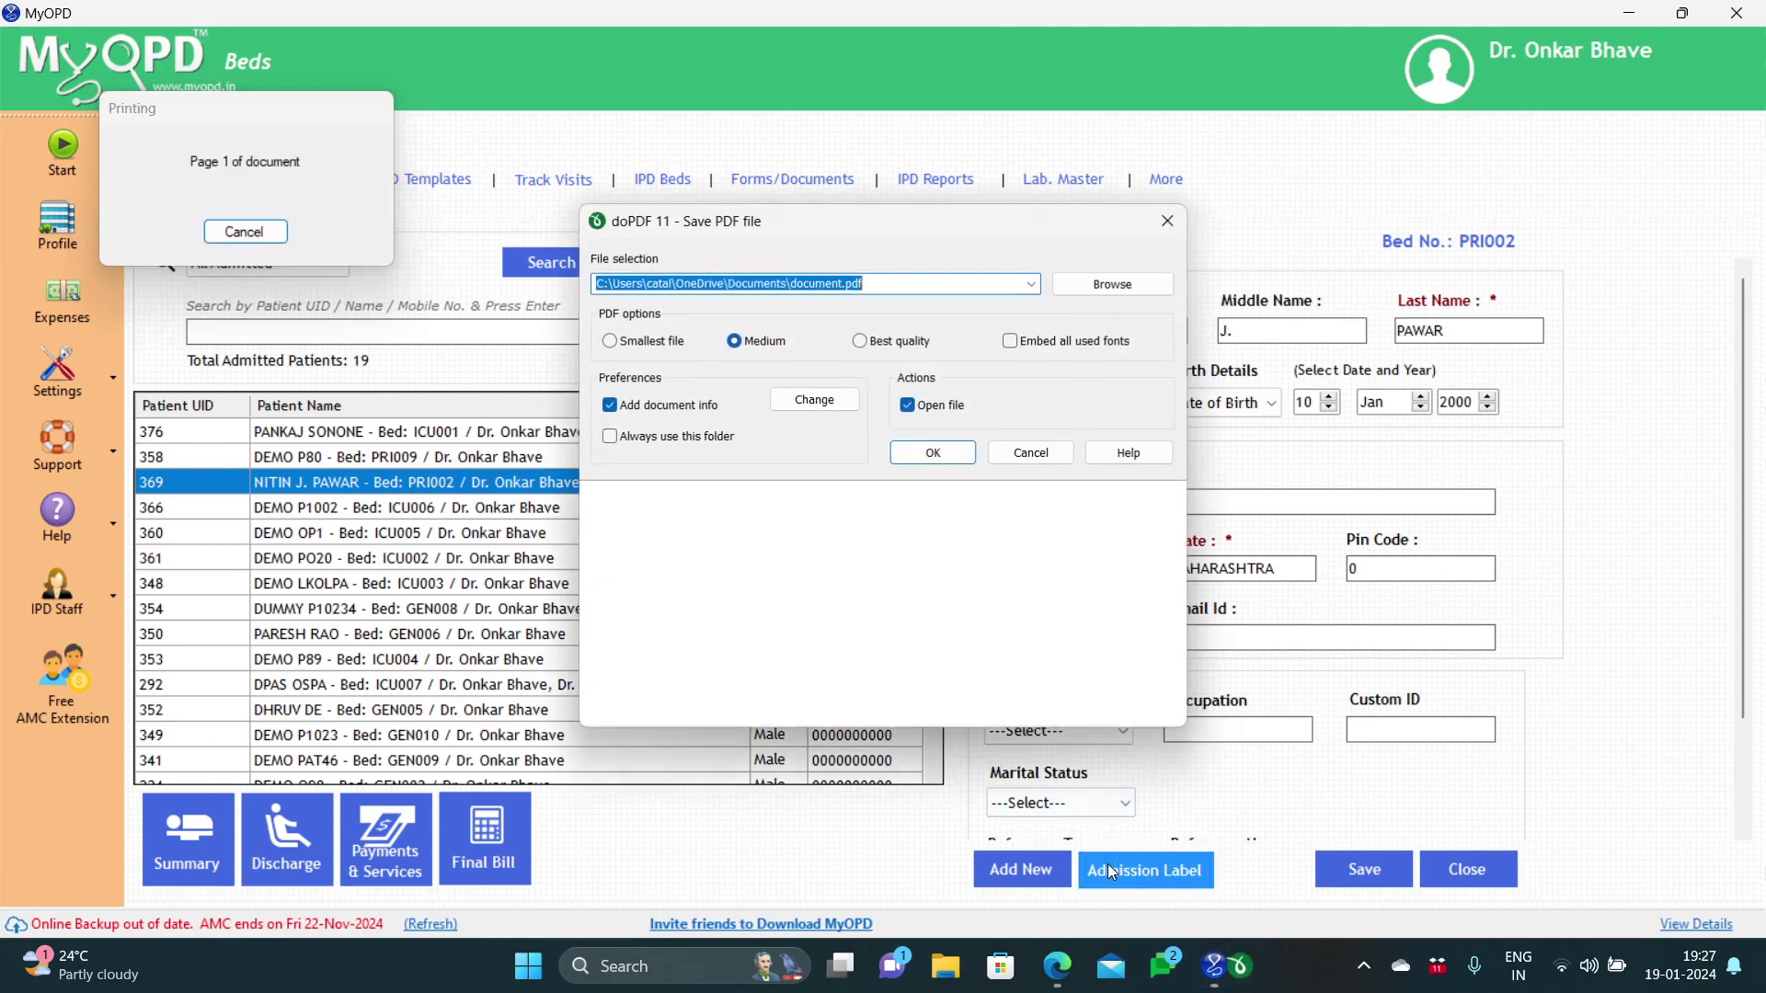
click(843, 283)
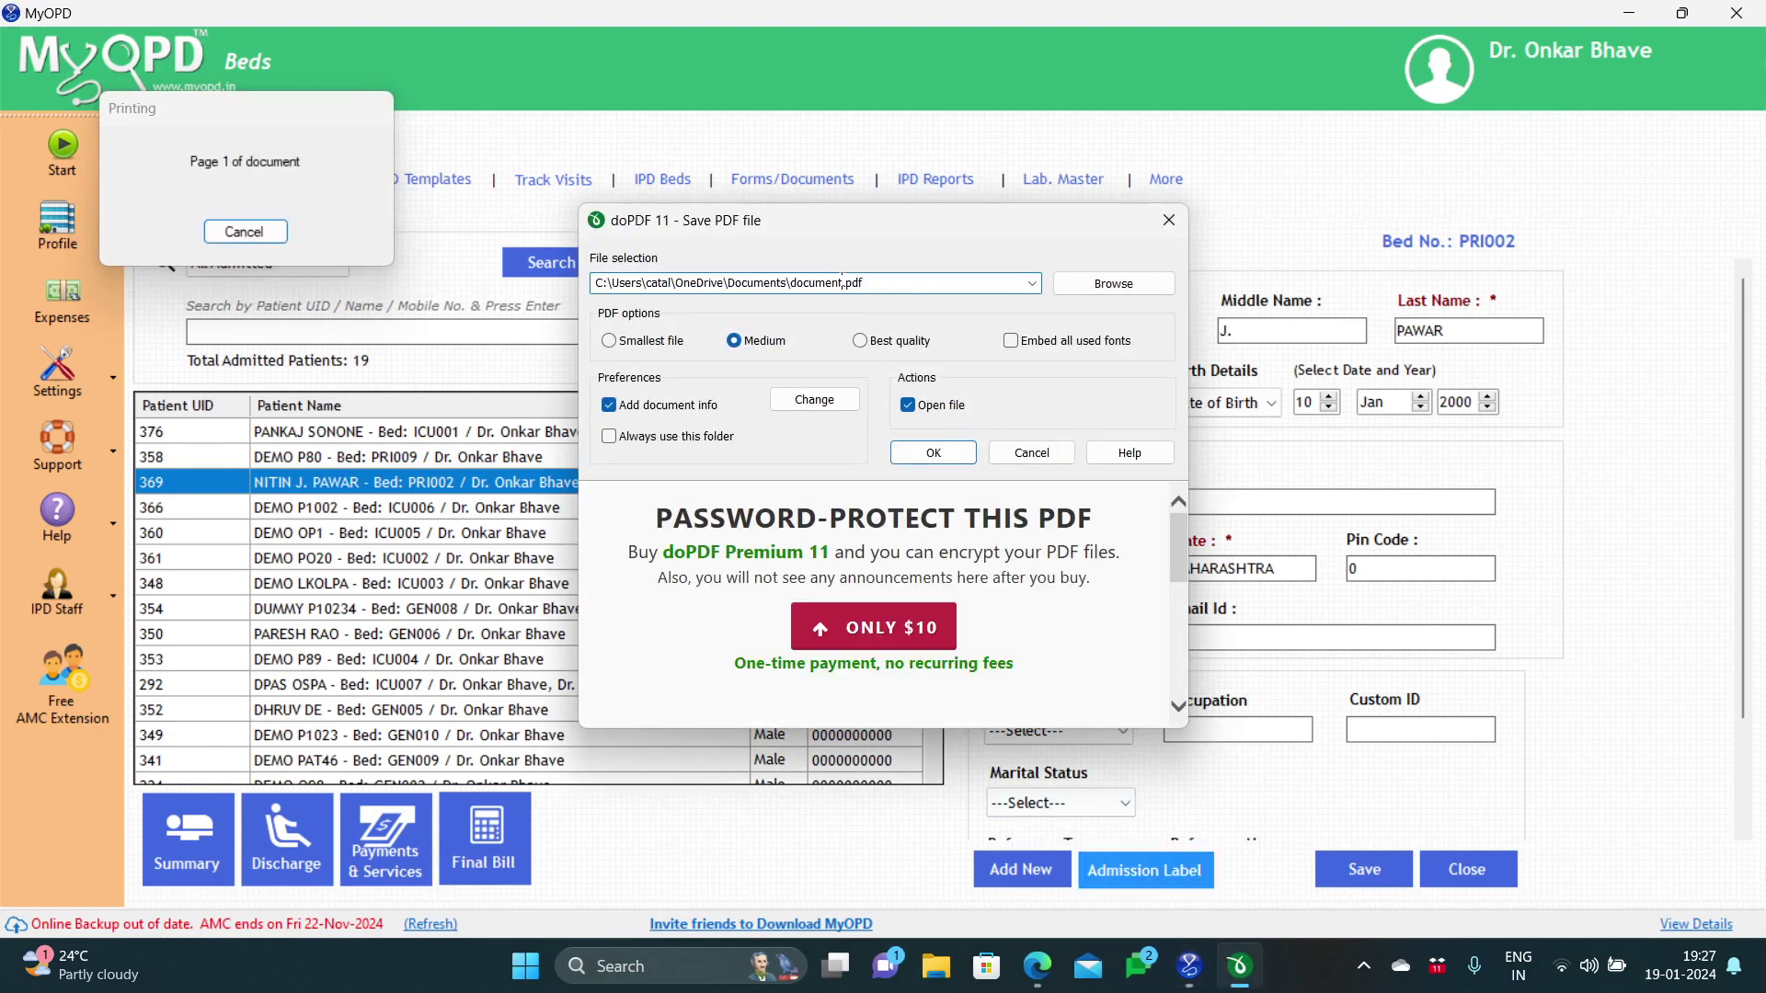
text(adm_lbl)
text(_1)
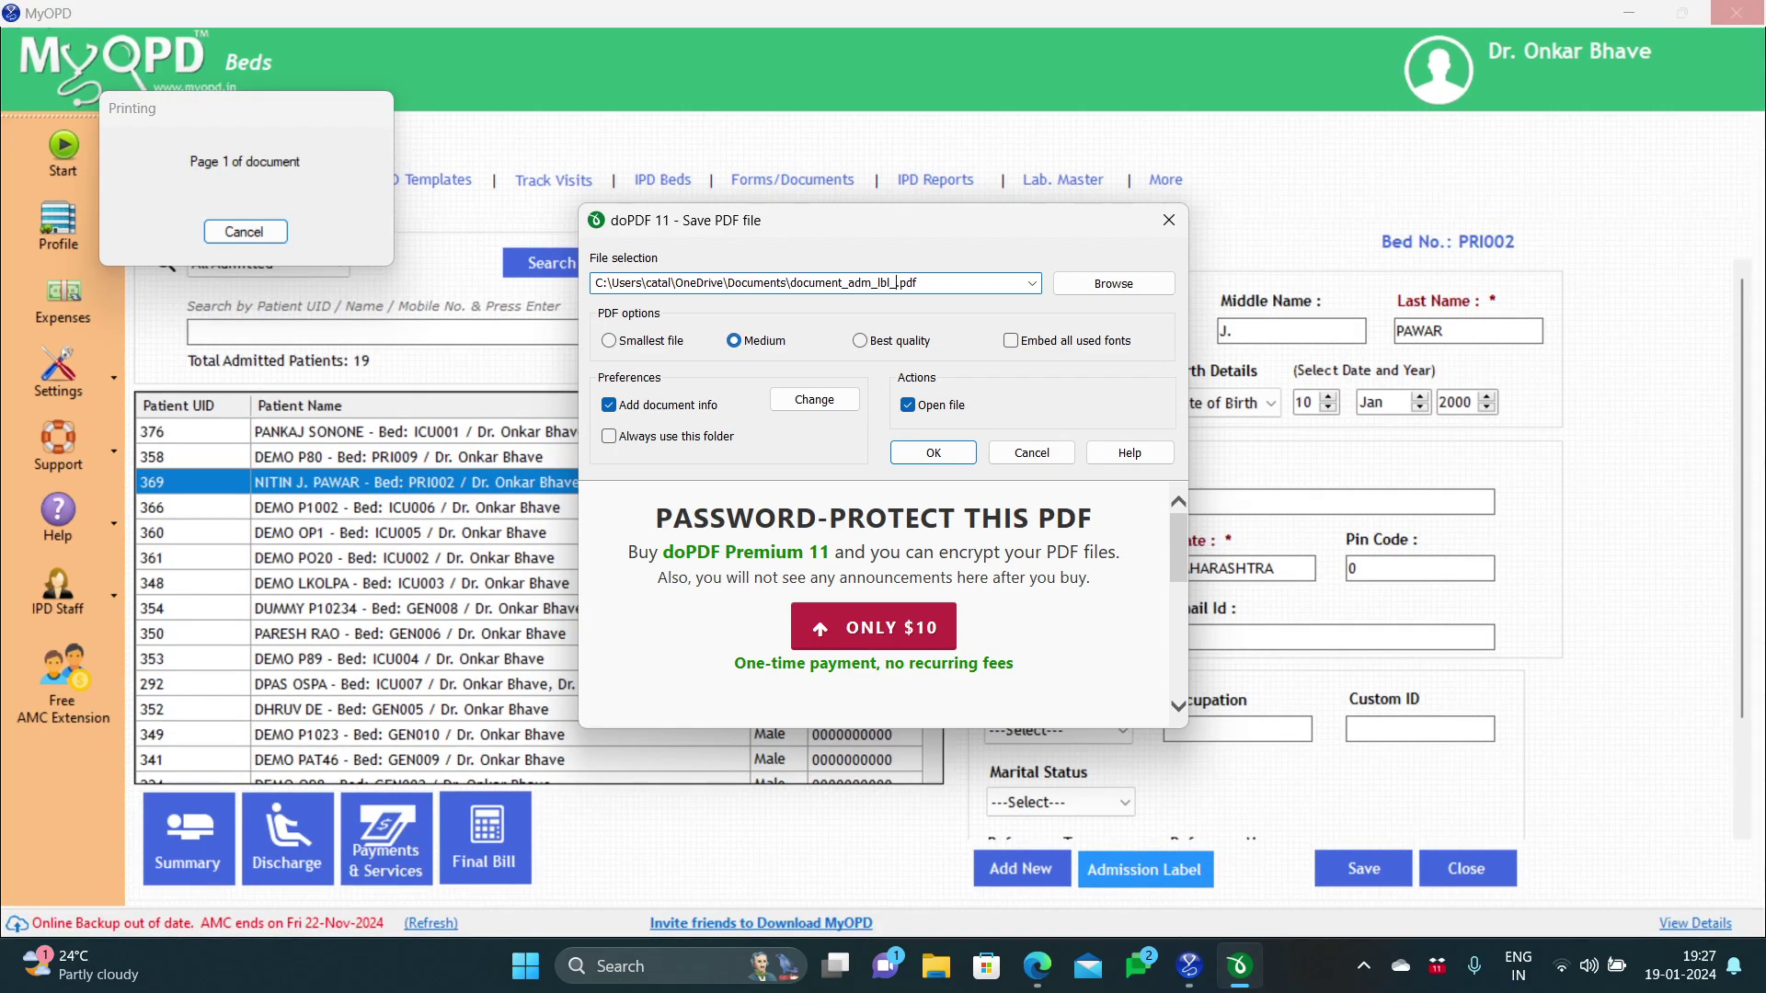
click(908, 456)
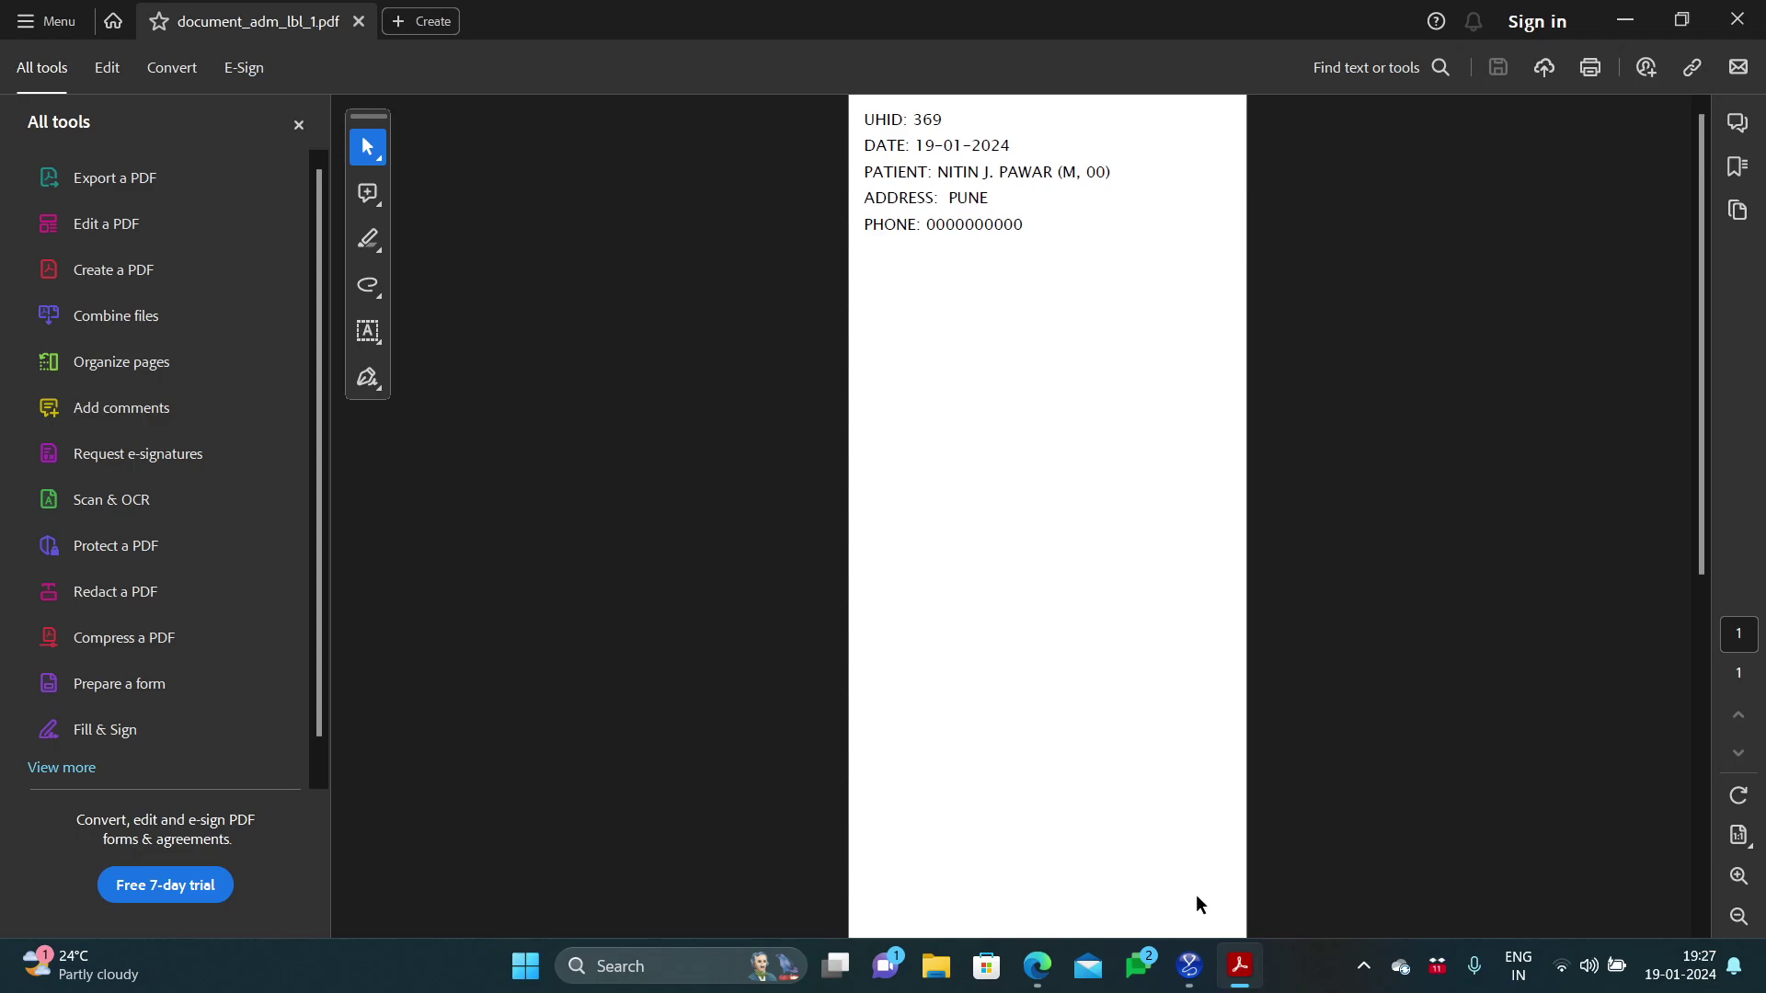
Step: Check the admission label PDF in Acrobat, then return to the MyOPD window
mouse_move(1187, 963)
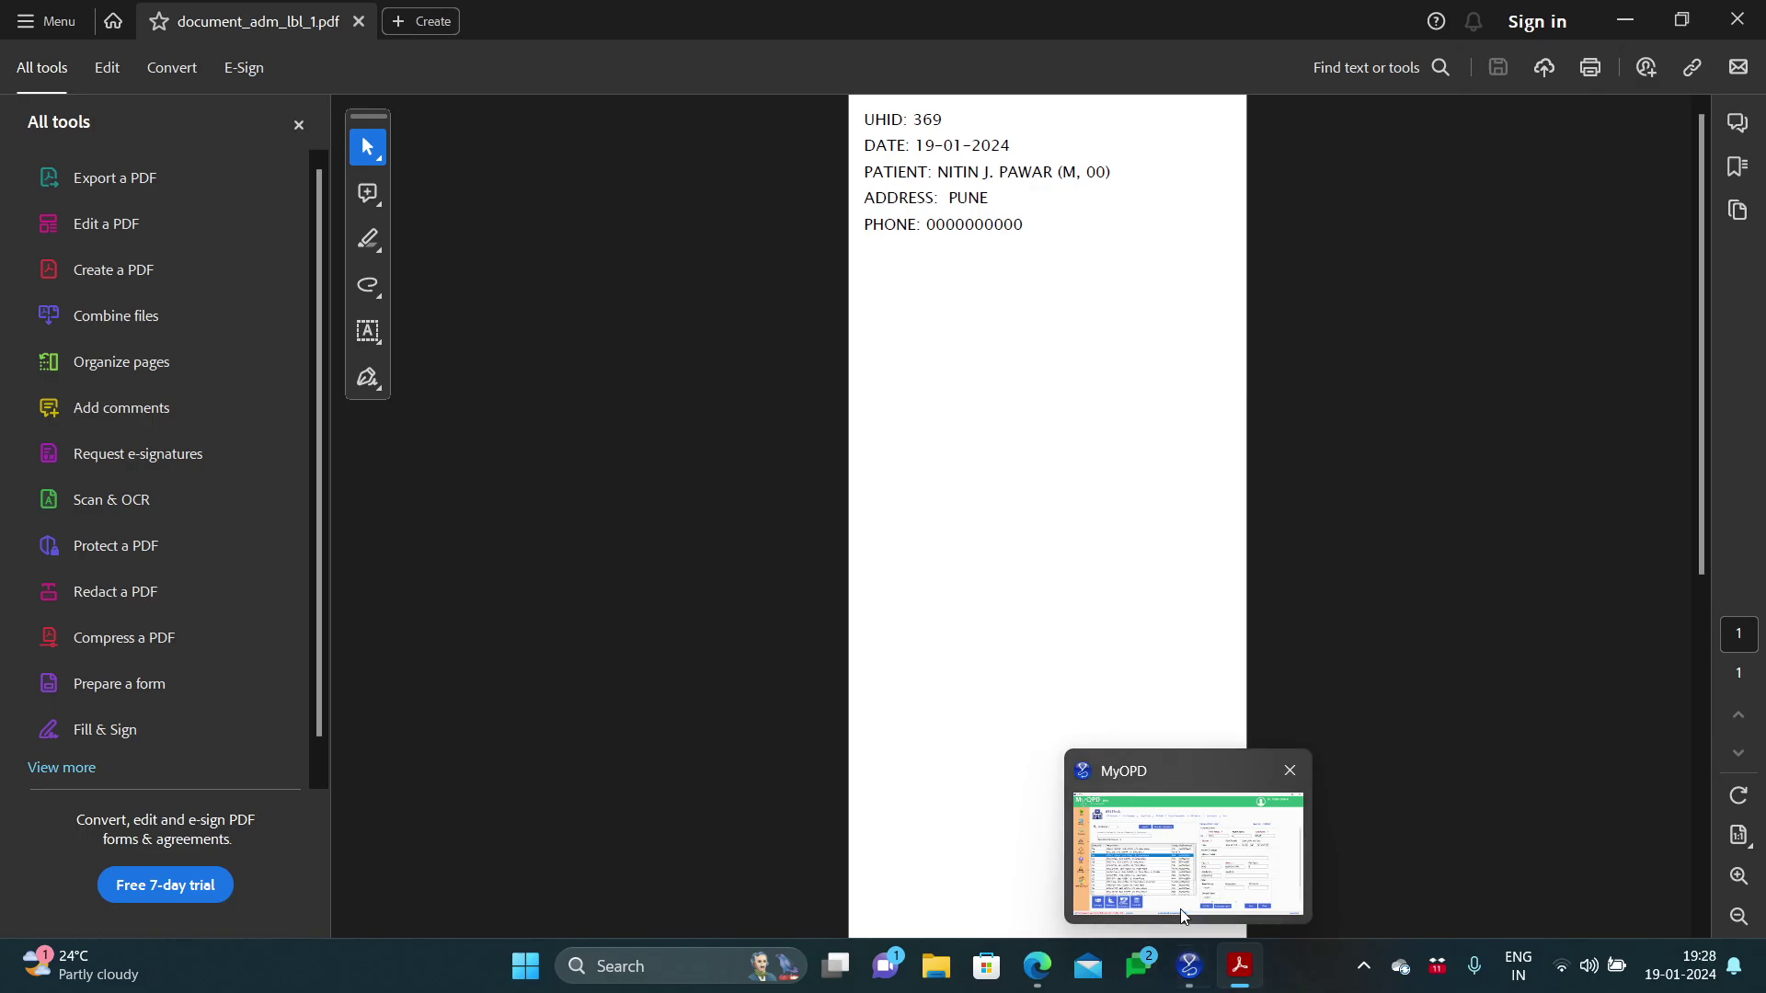
click(1181, 910)
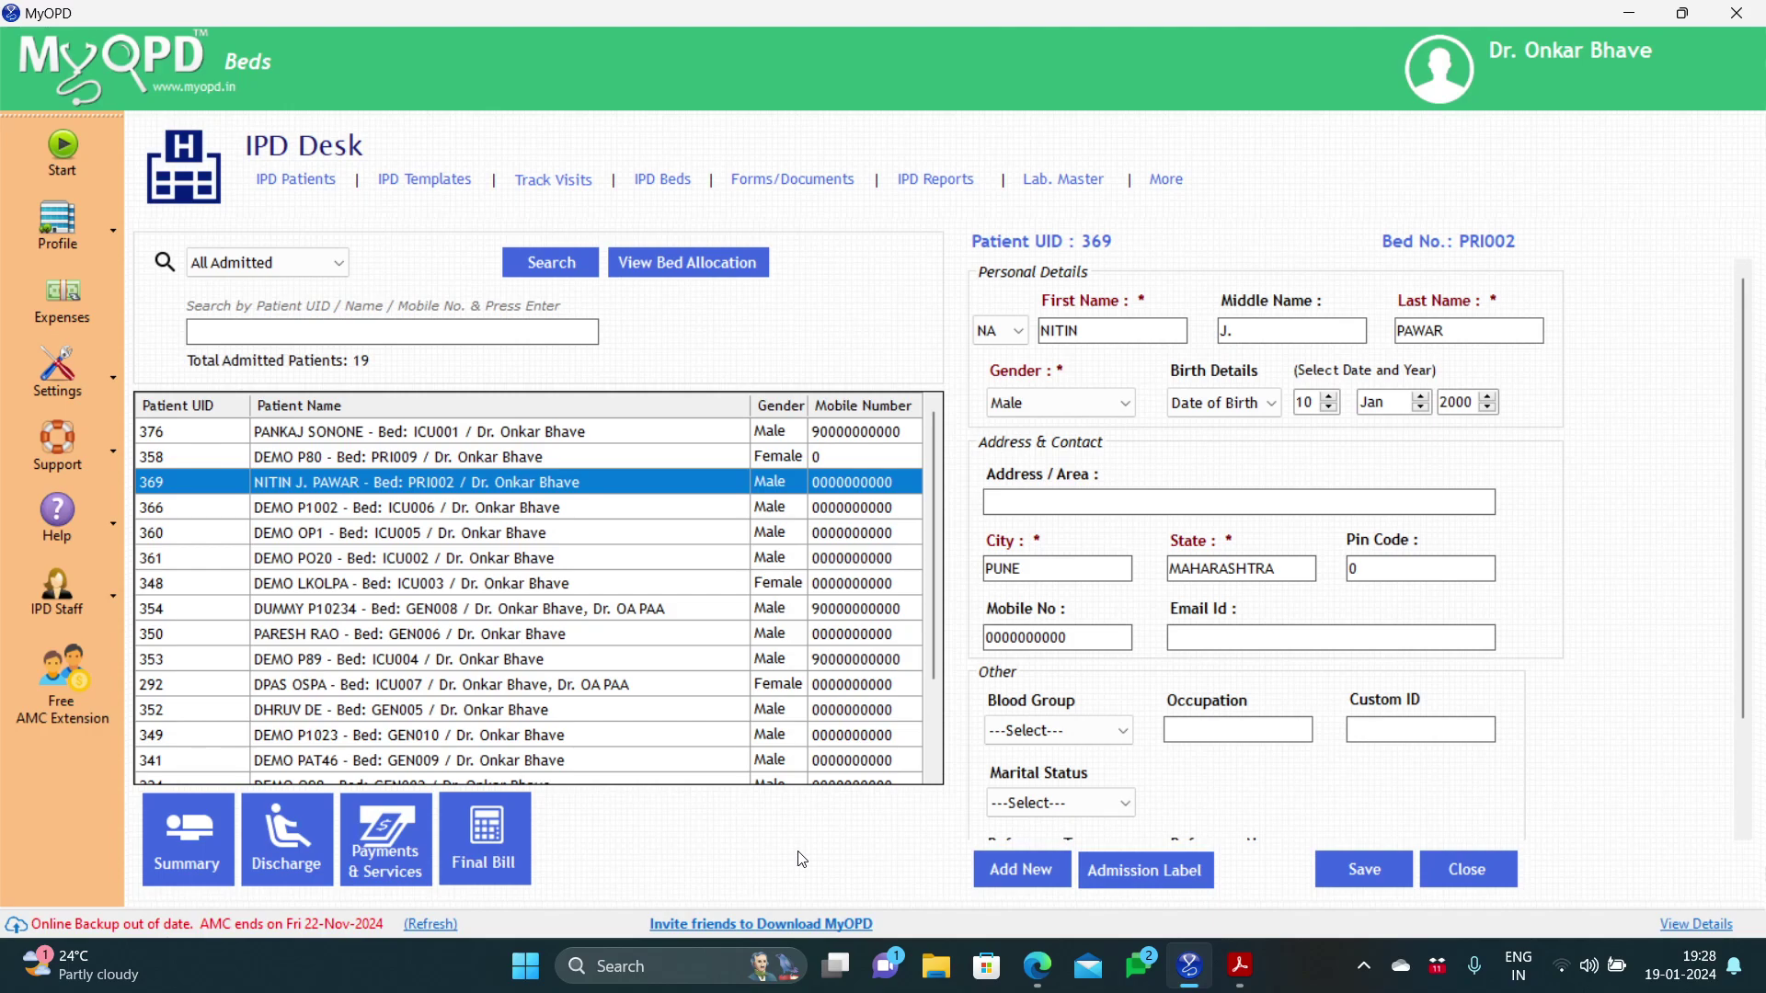
Step: Switch from MyOPD to the Google Meet call in Microsoft Edge
mouse_move(1018, 953)
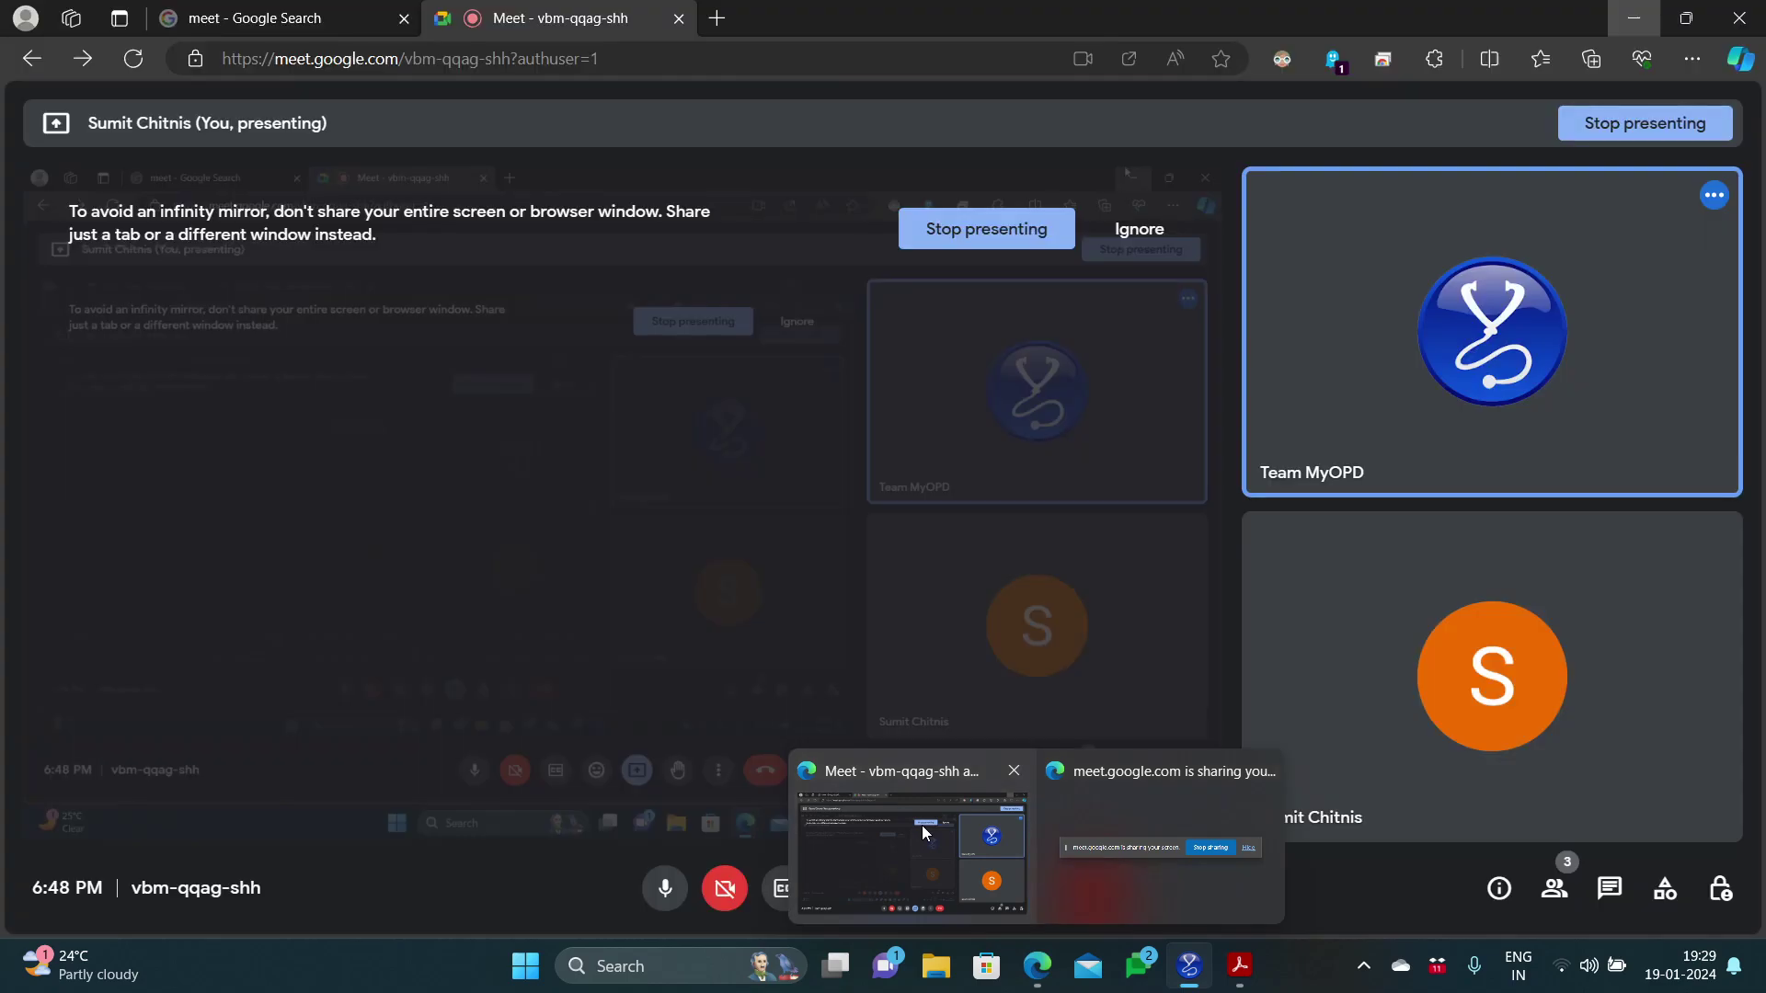
Step: In a new Edge tab, search 'play store' and open the Android Apps on Google Play result
click(921, 825)
click(719, 19)
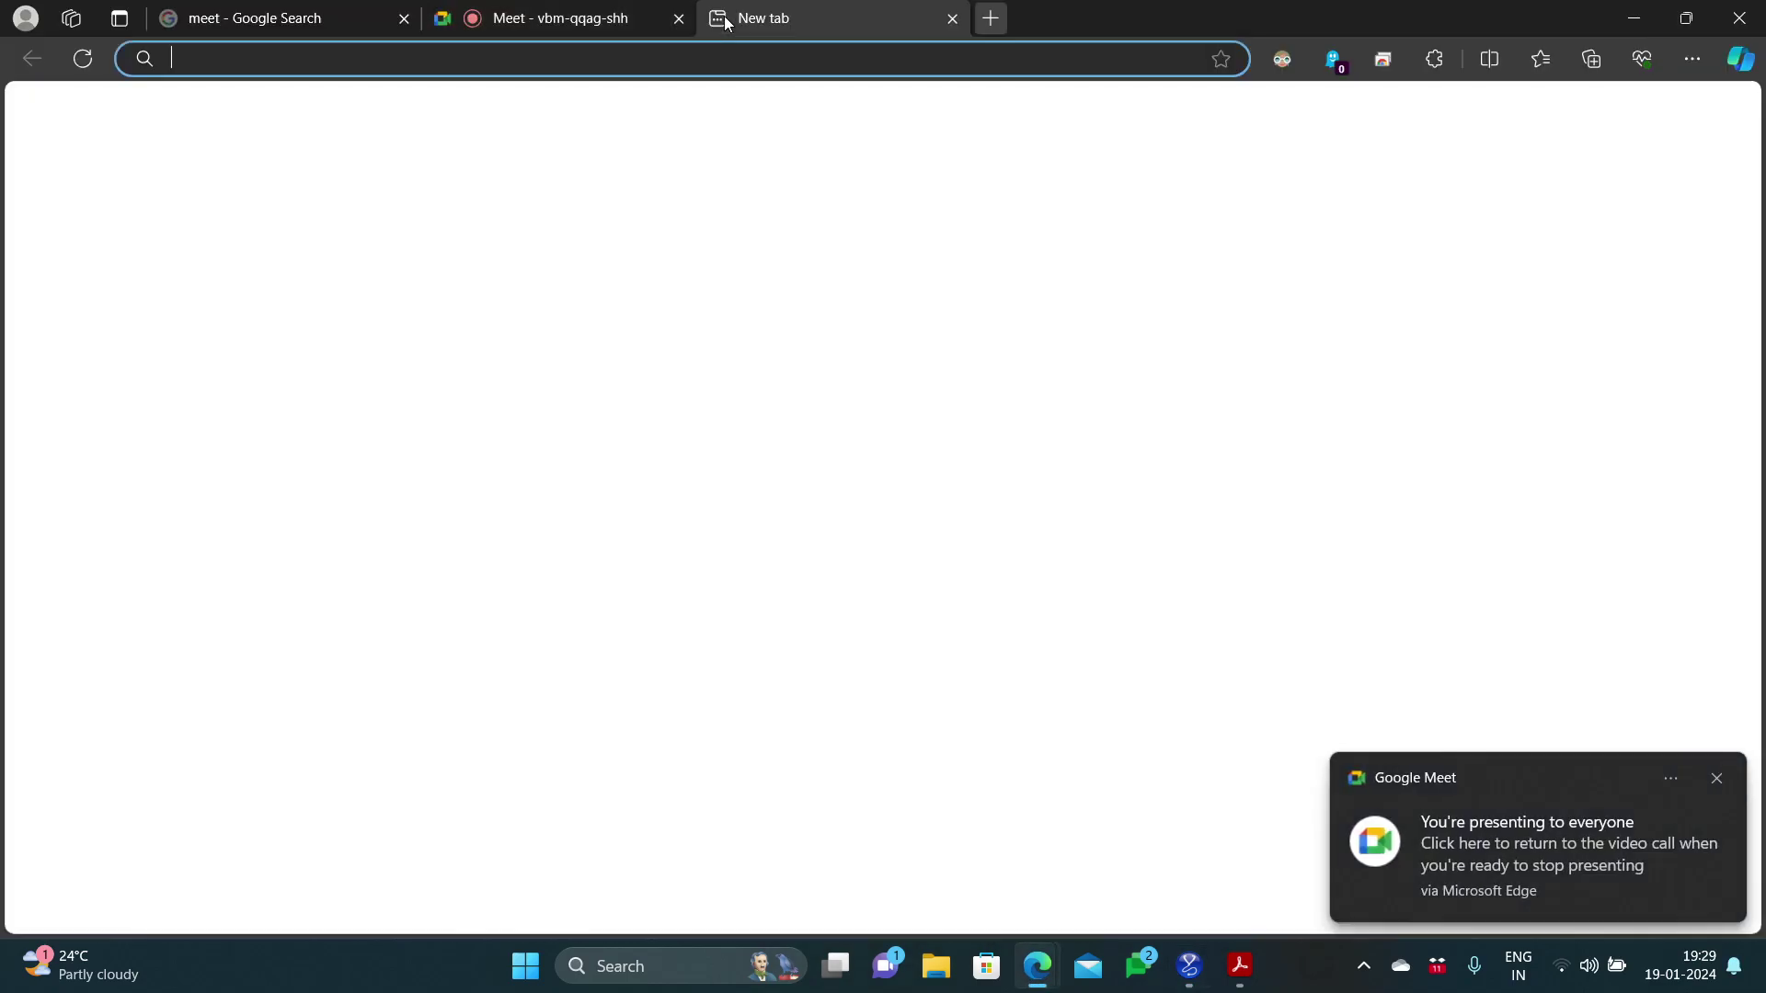
text(play store)
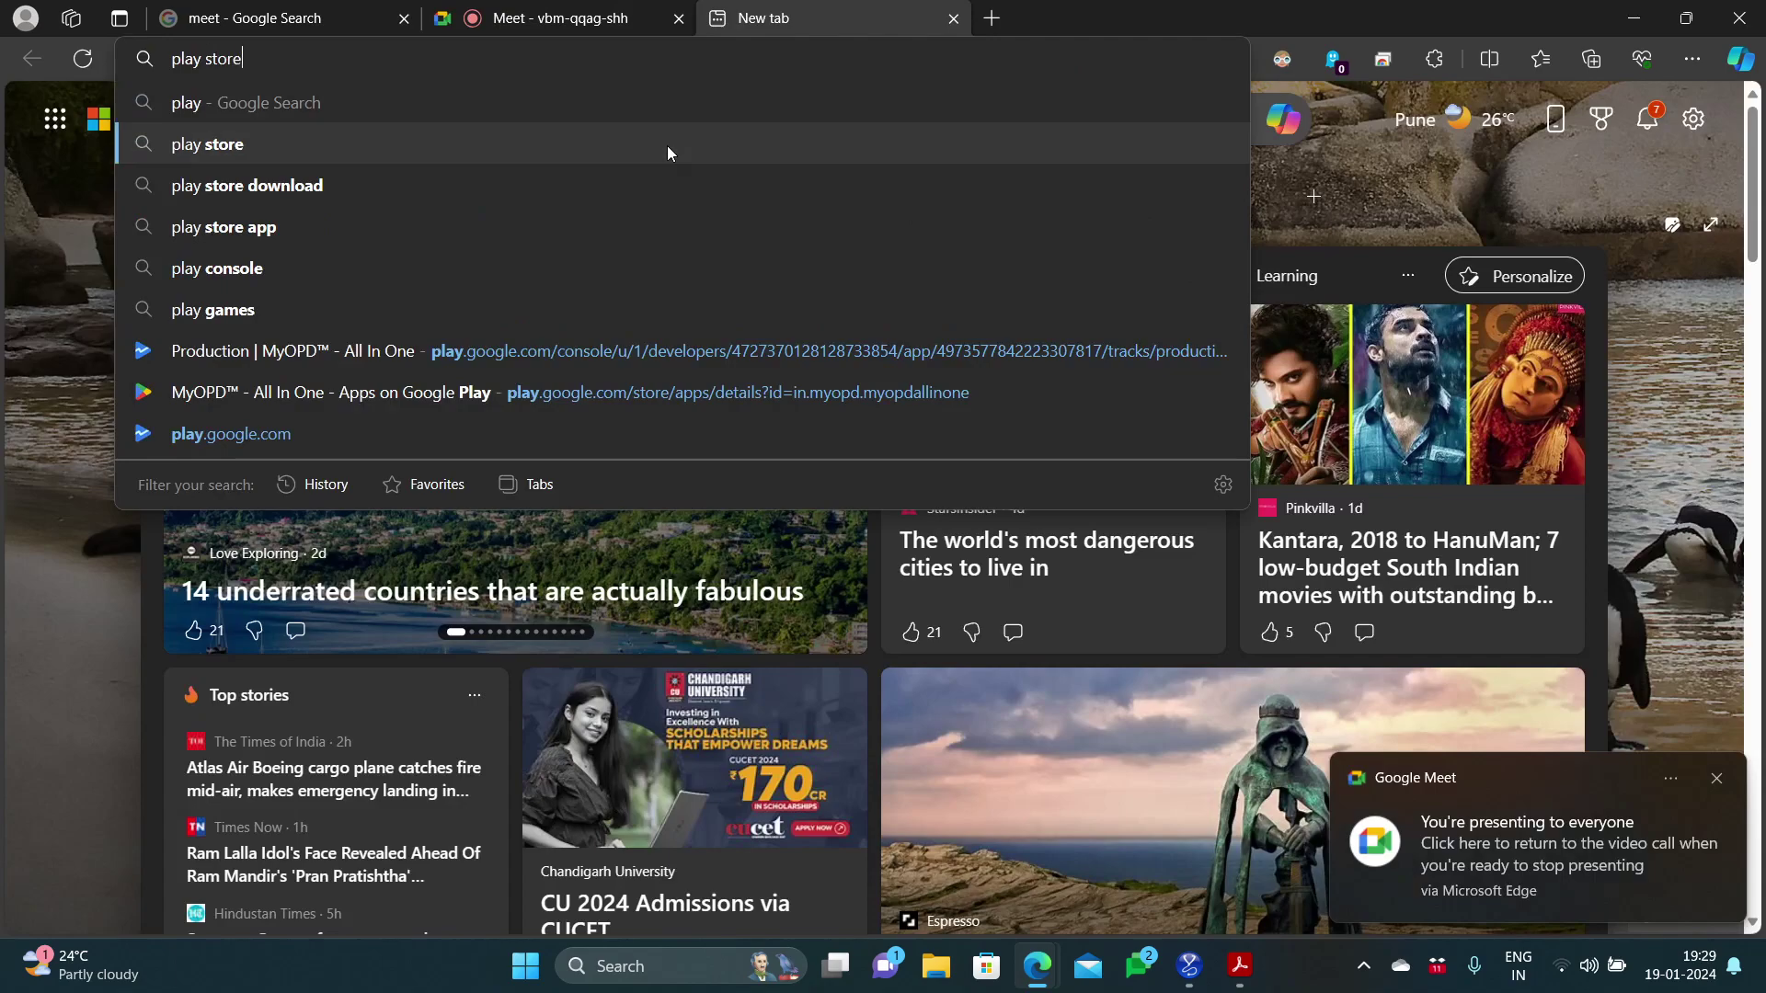
click(668, 145)
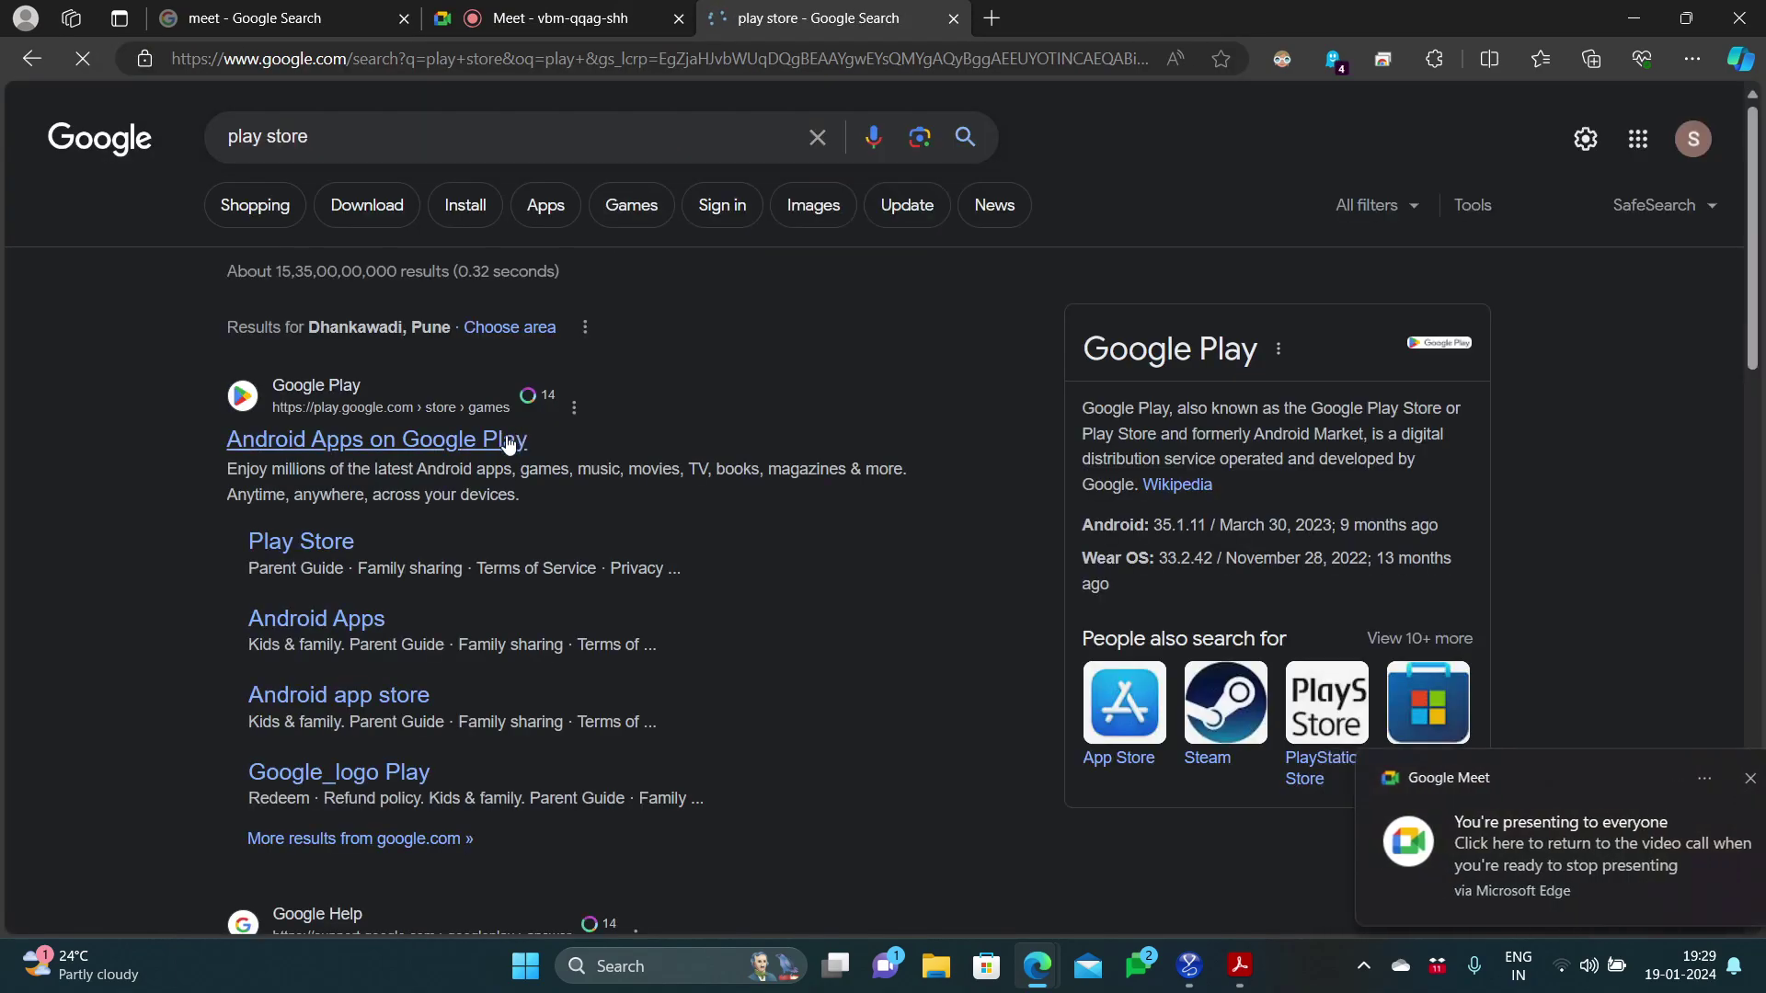
click(508, 445)
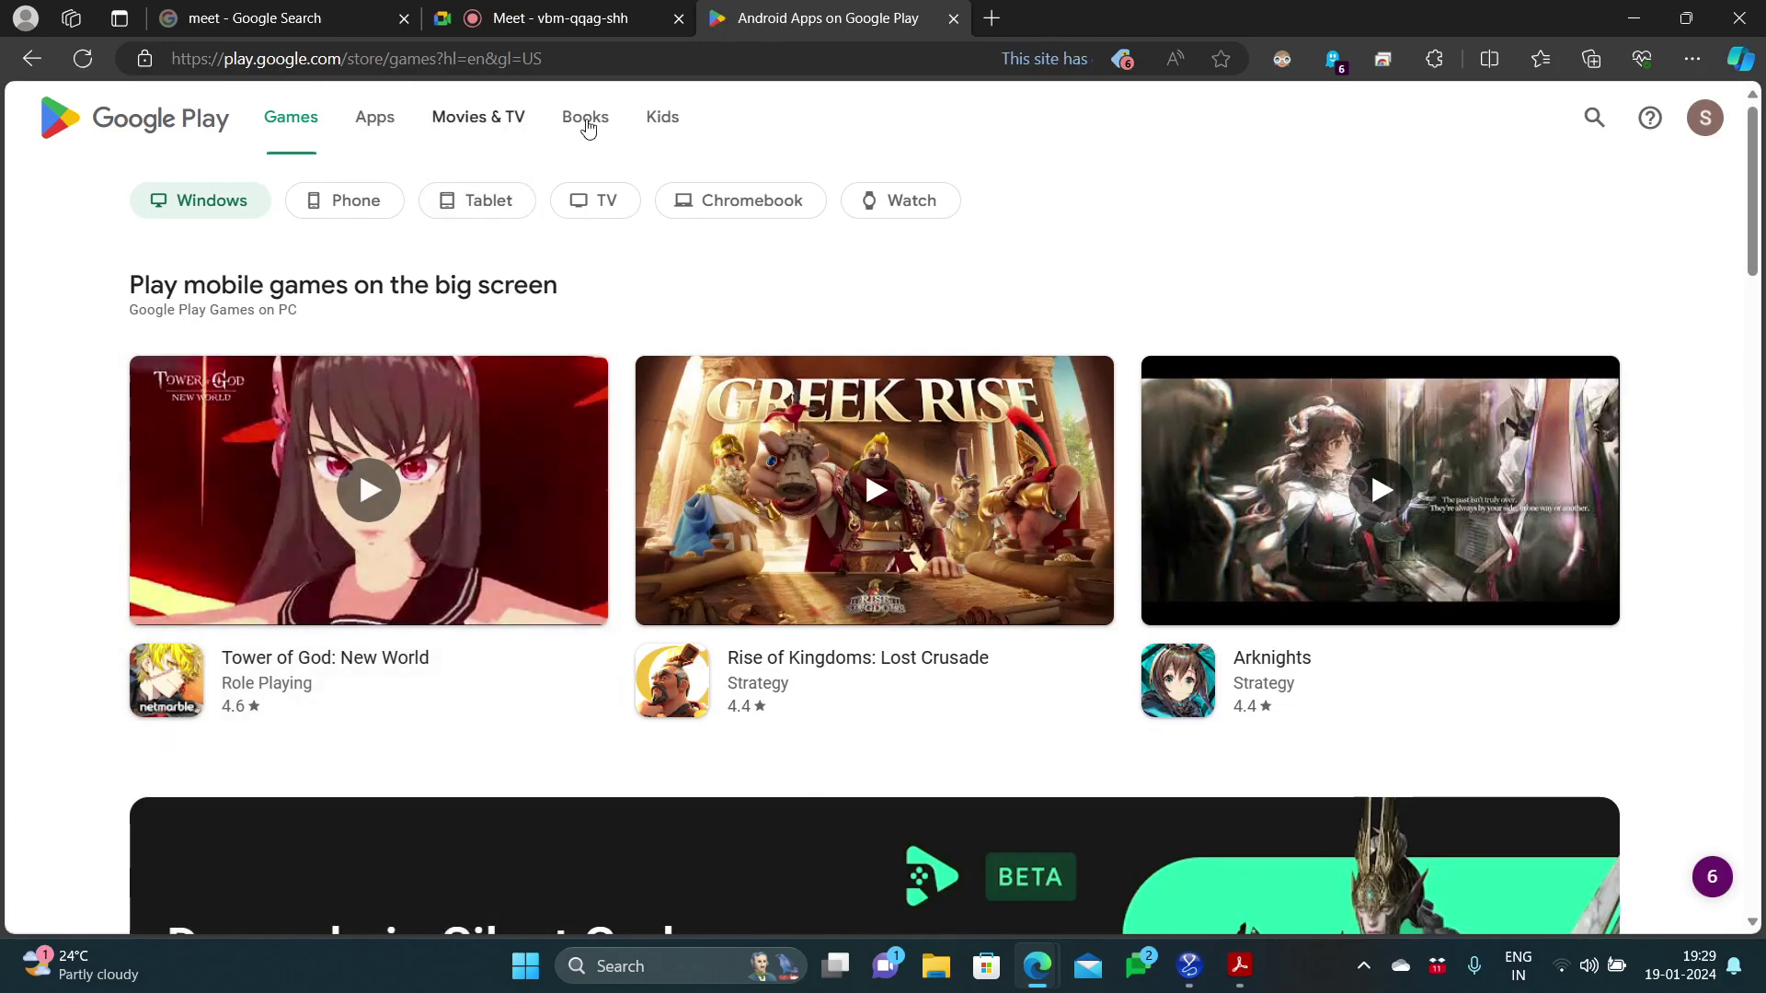
Step: Search Google Play for 'myopd', refine it to 'myopd all in one', then return to MyOPD
click(1593, 118)
text(myopd)
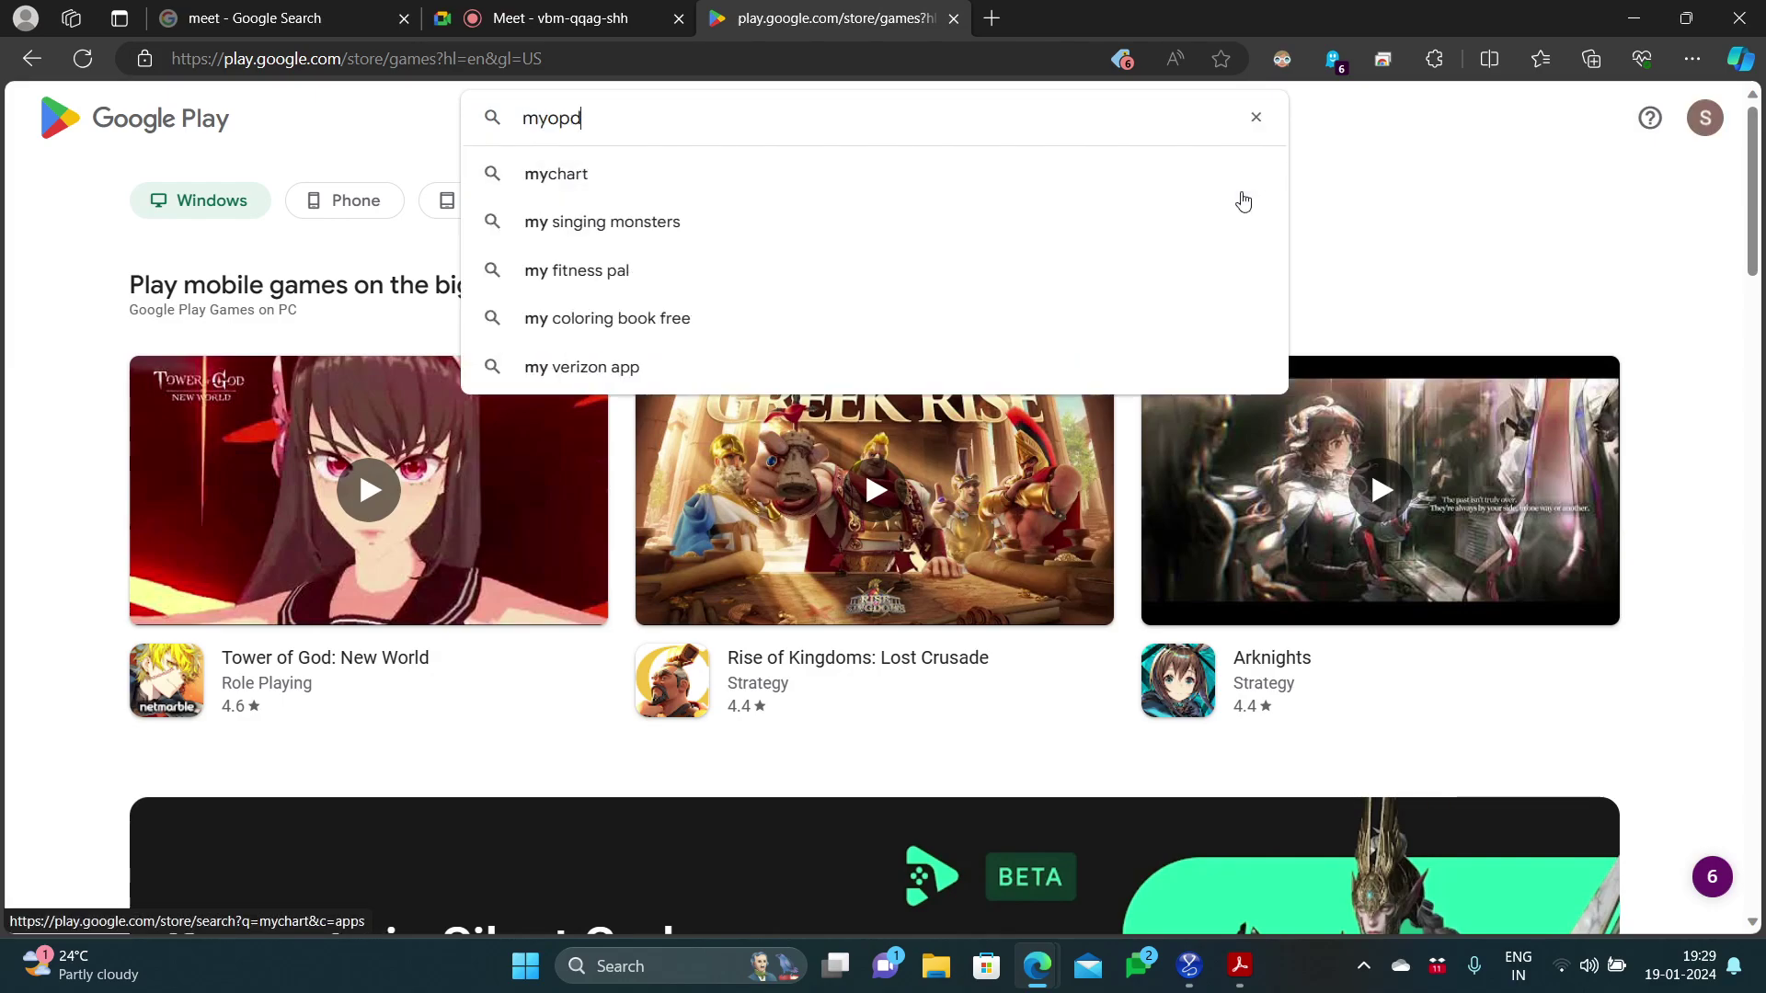
key(Return)
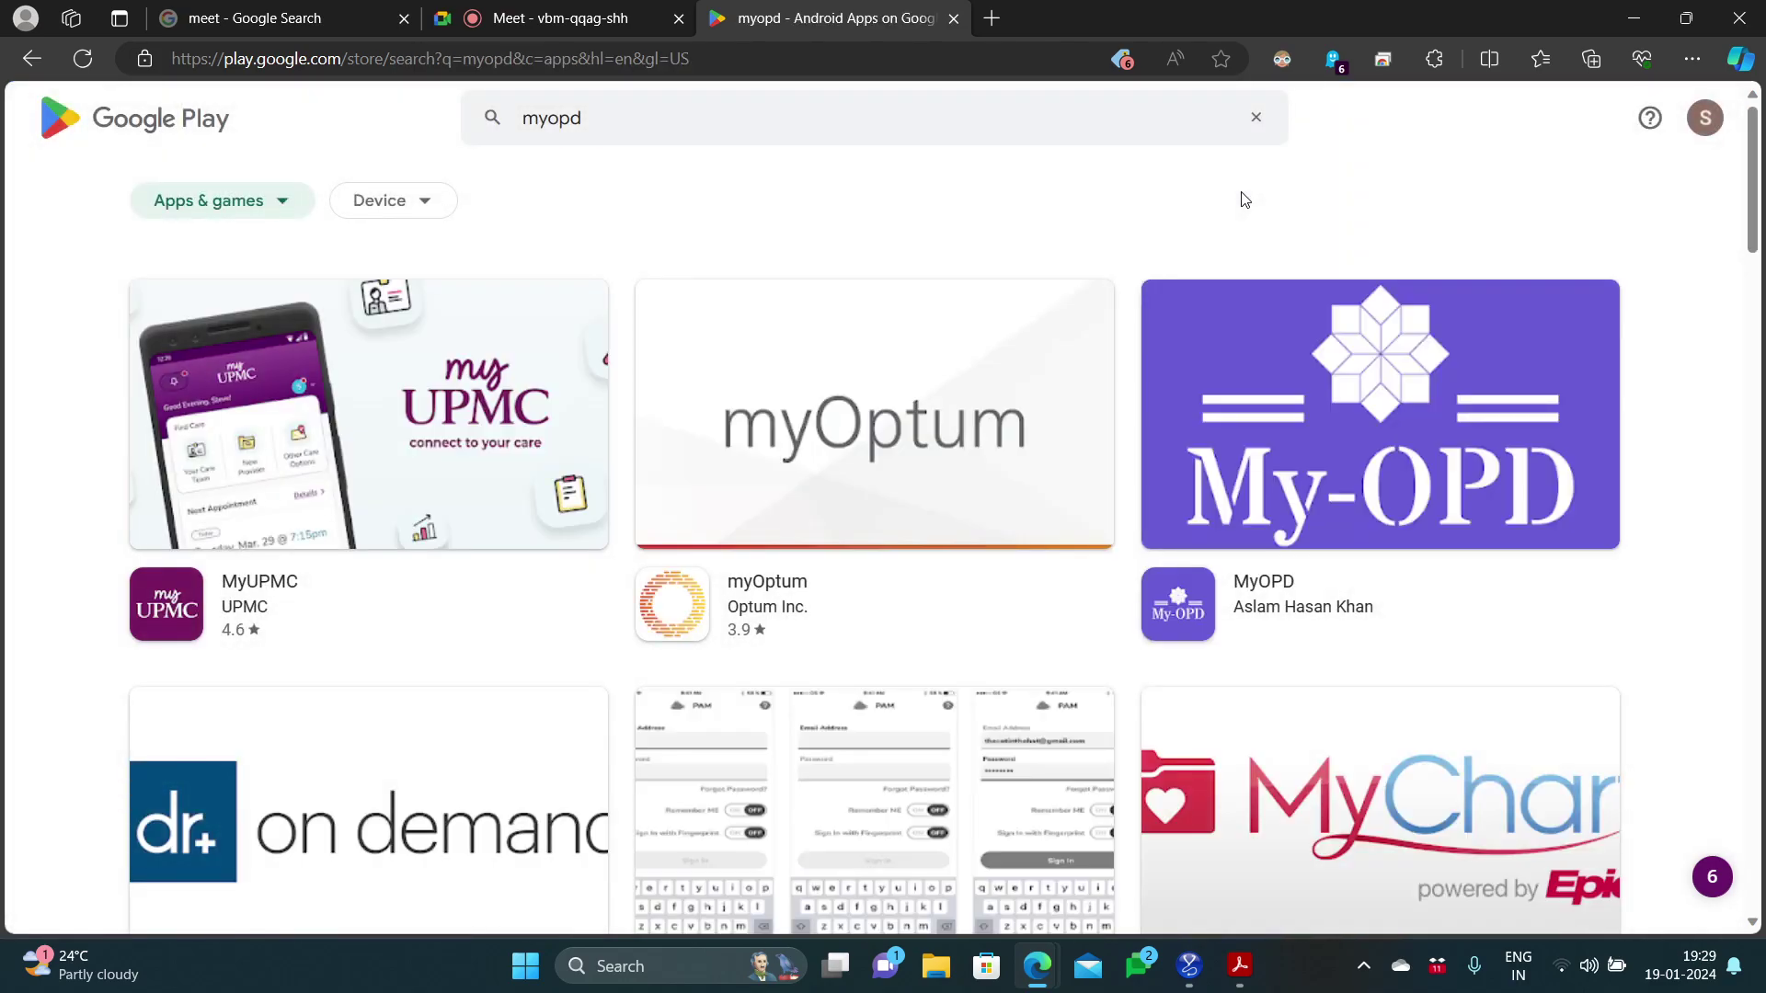
mouse_move(1753, 237)
mouse_down()
mouse_move(1755, 331)
mouse_move(1754, 237)
mouse_up()
click(1032, 122)
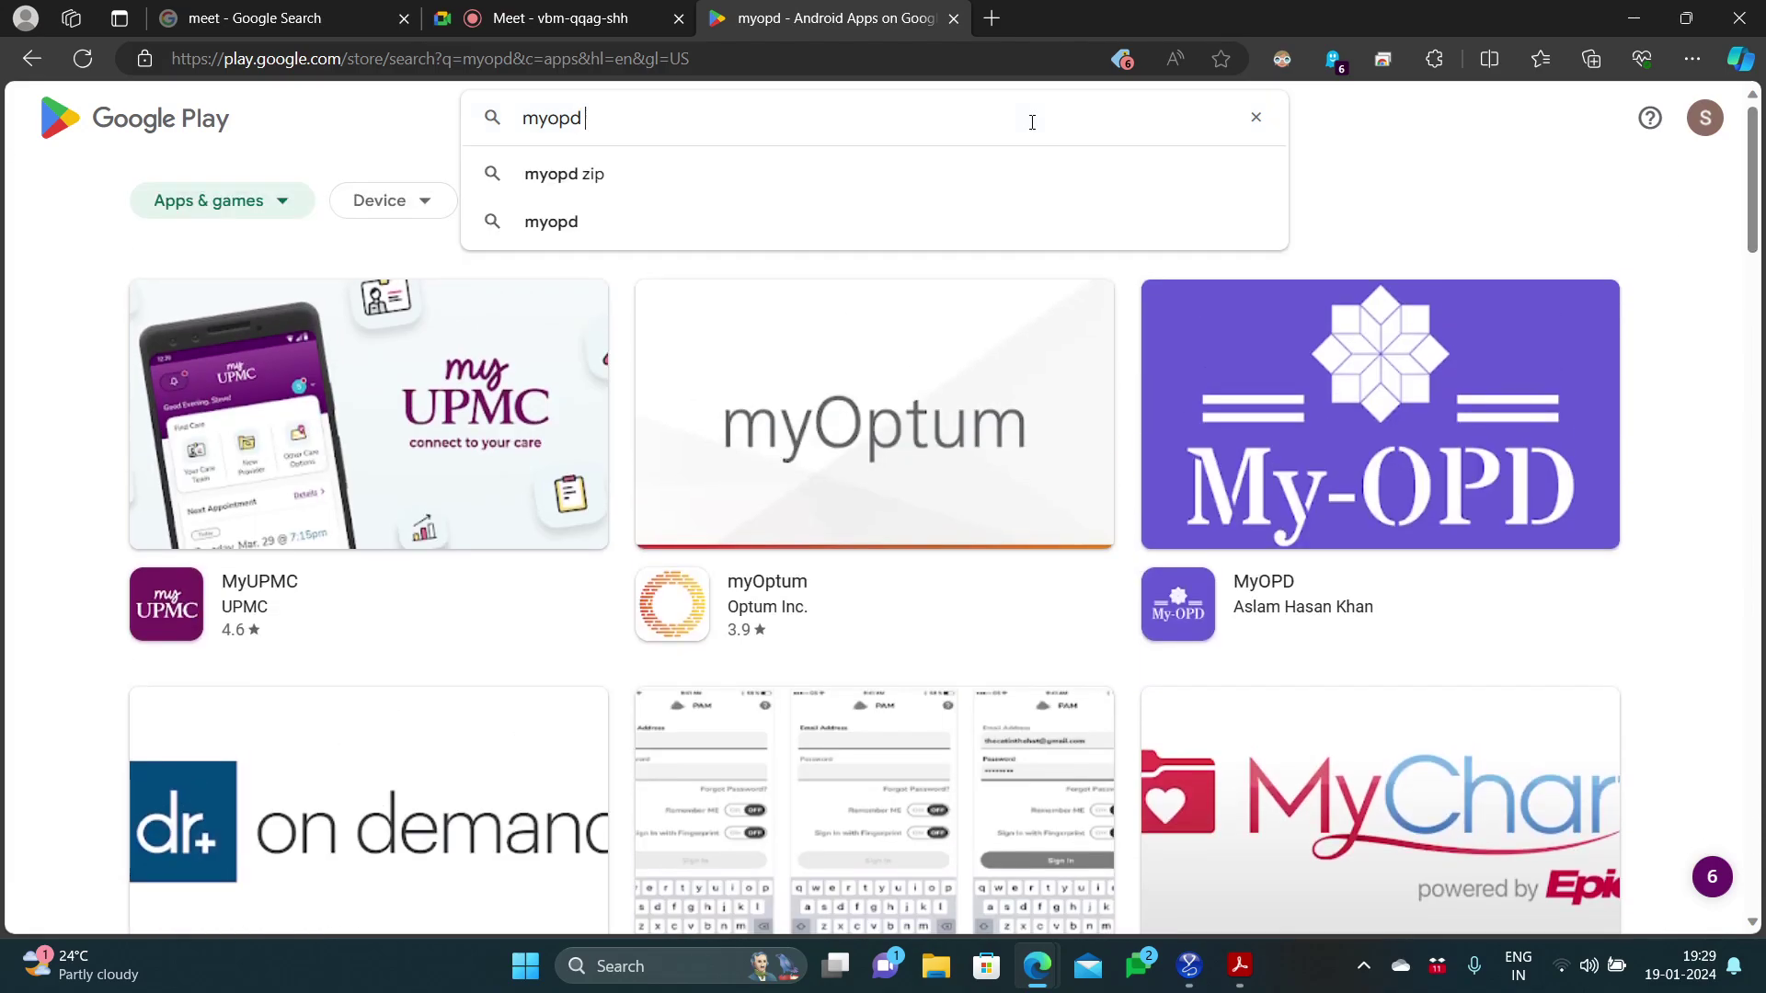
text(all in one)
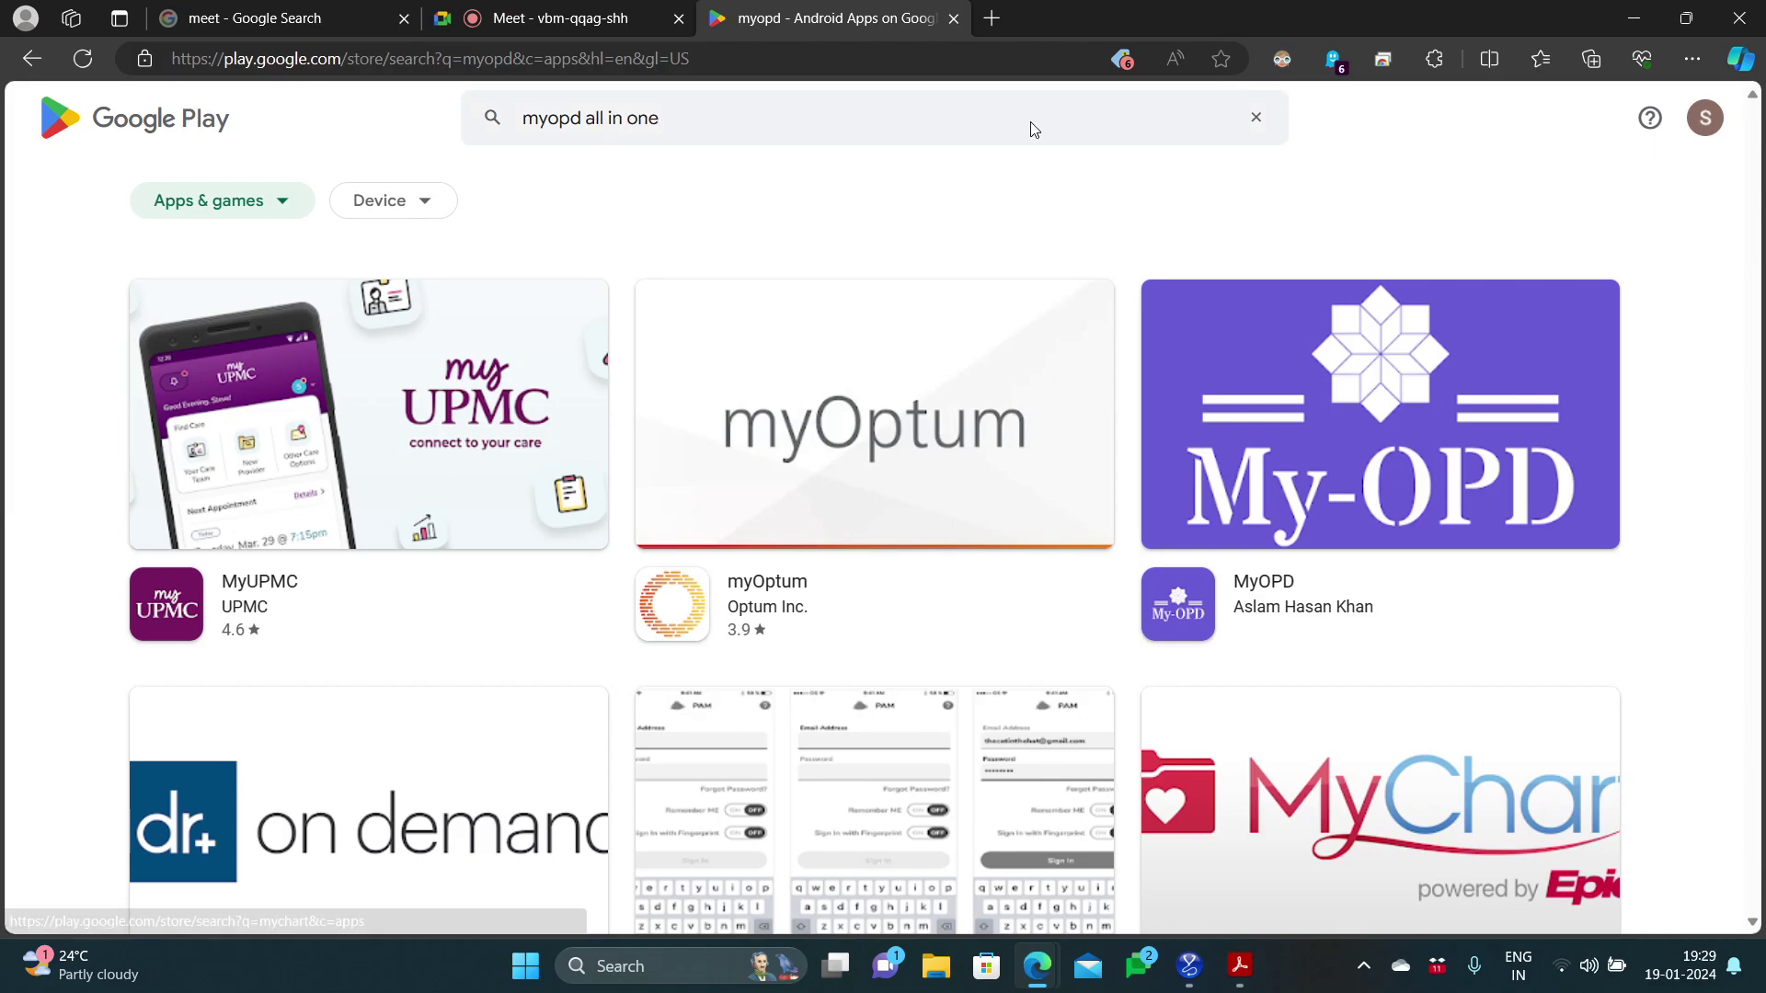
key(Return)
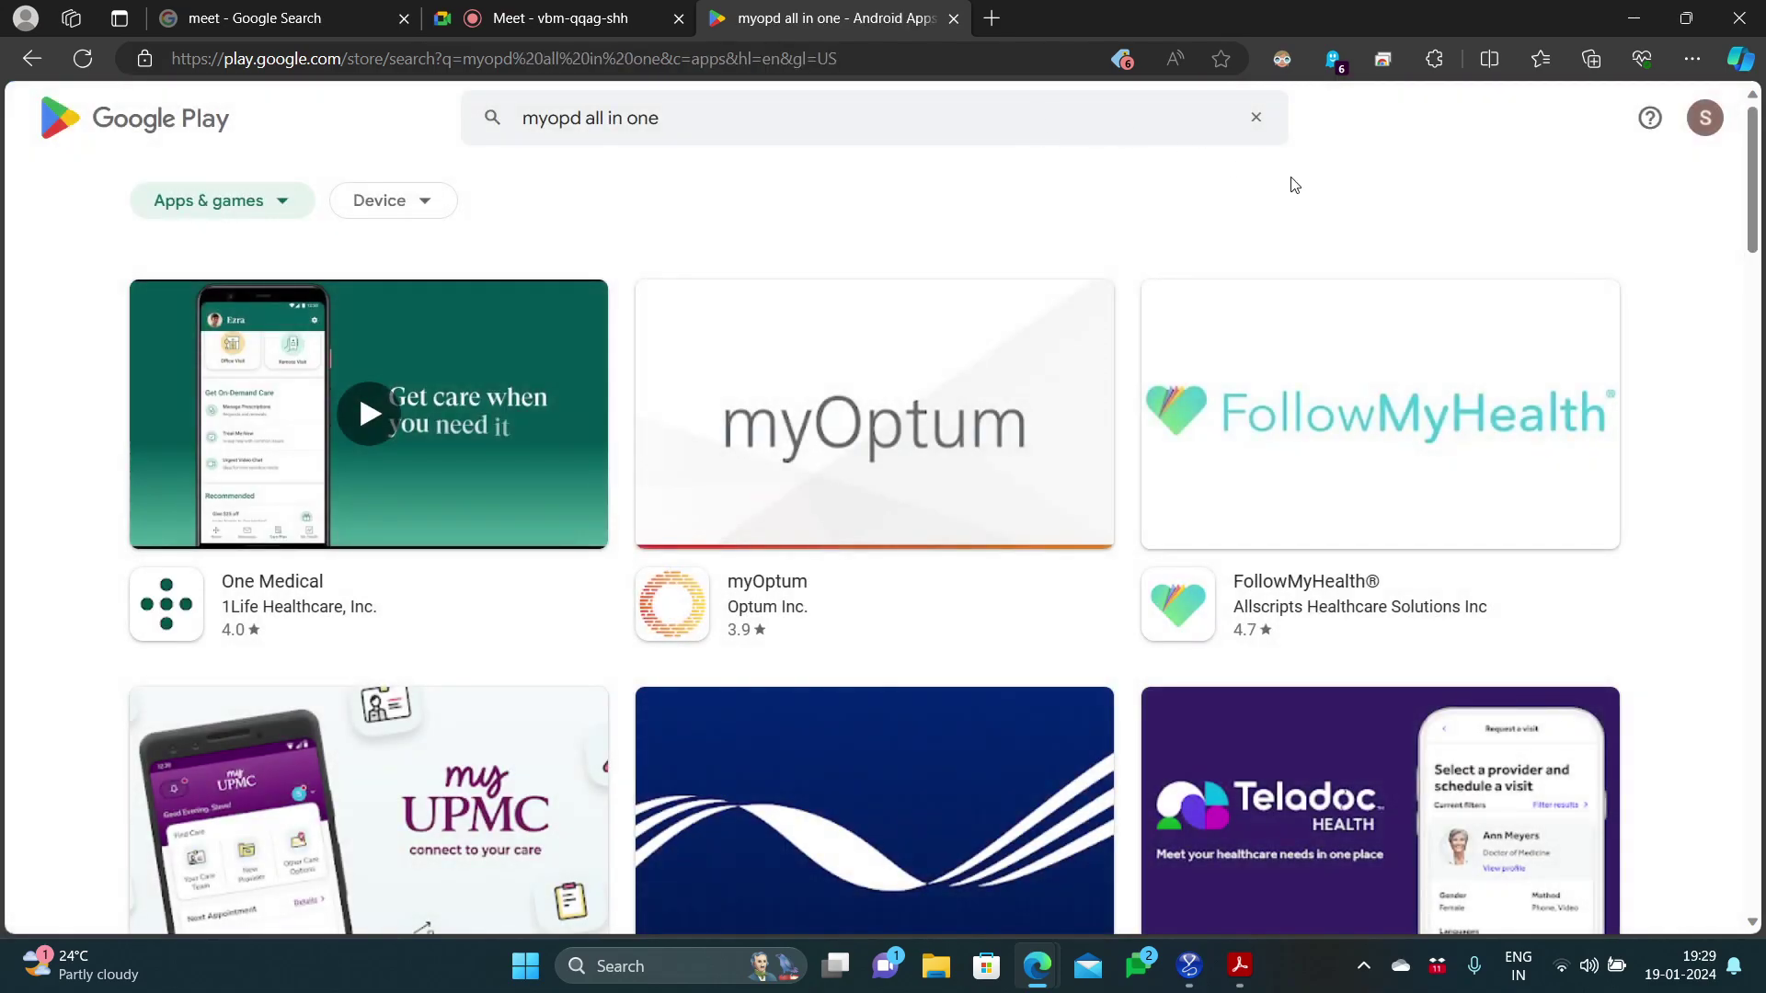
click(1188, 963)
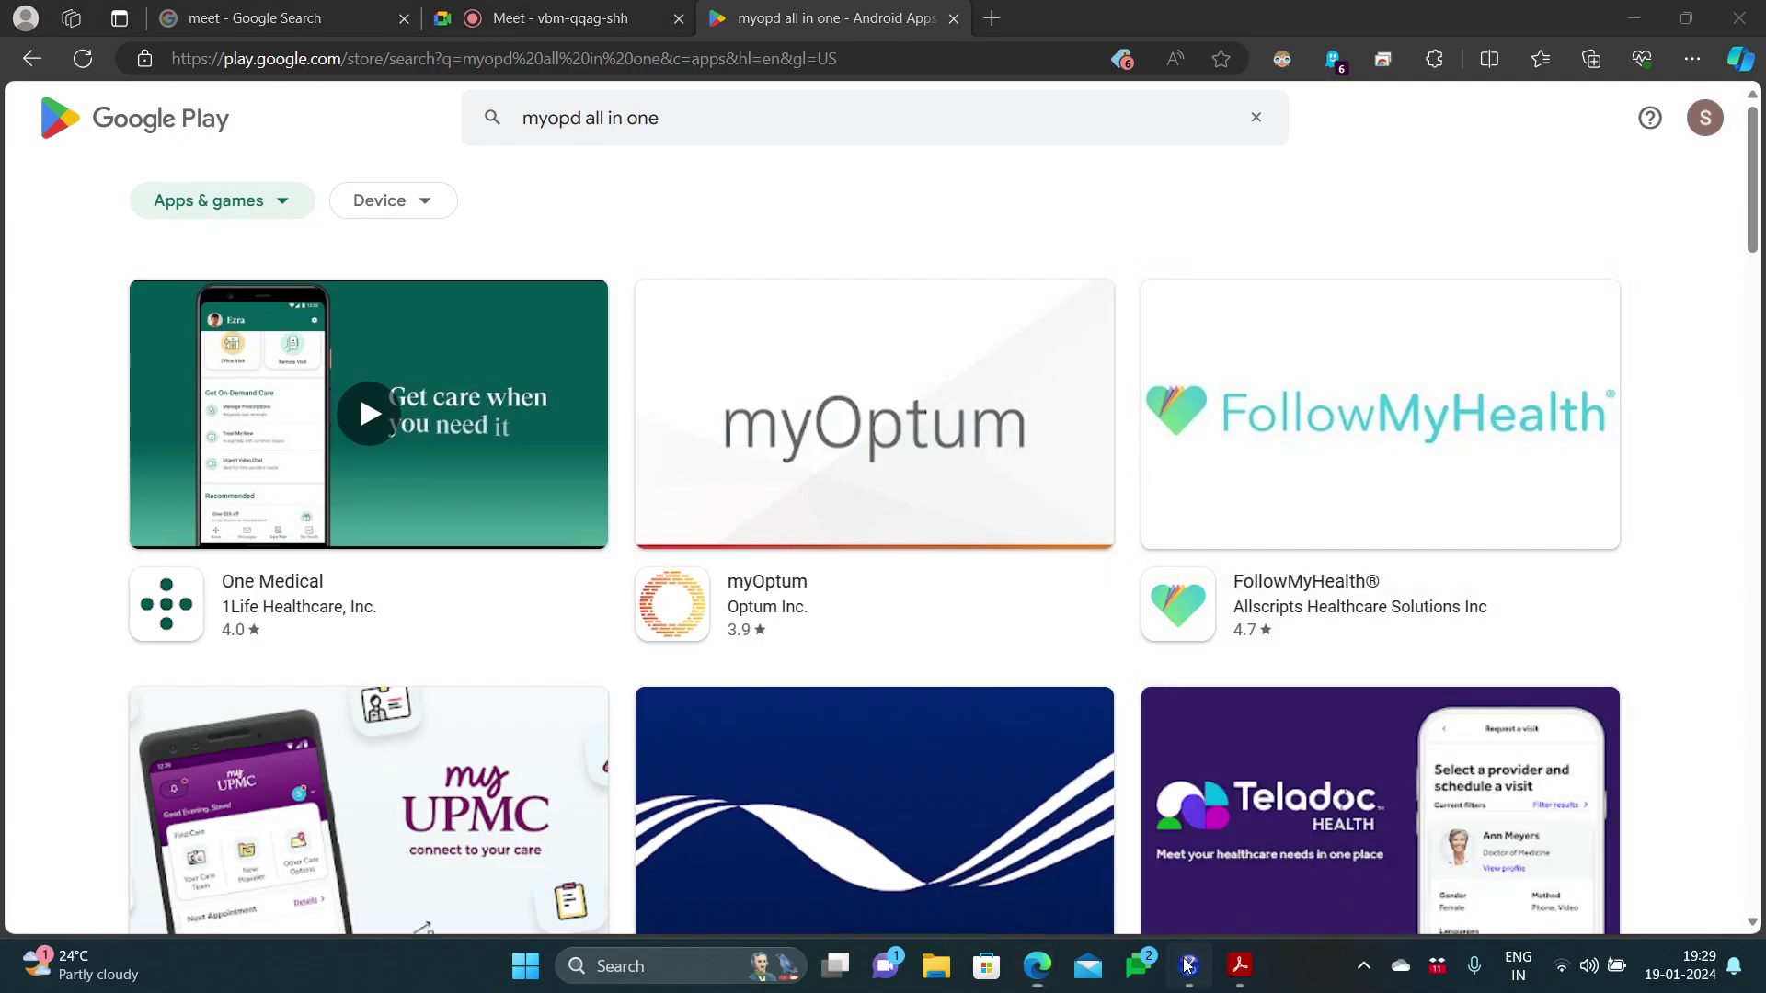
Step: Go through Smart Data Analysis to the My Patients register, then open MyOPD's Google Play listing
click(83, 235)
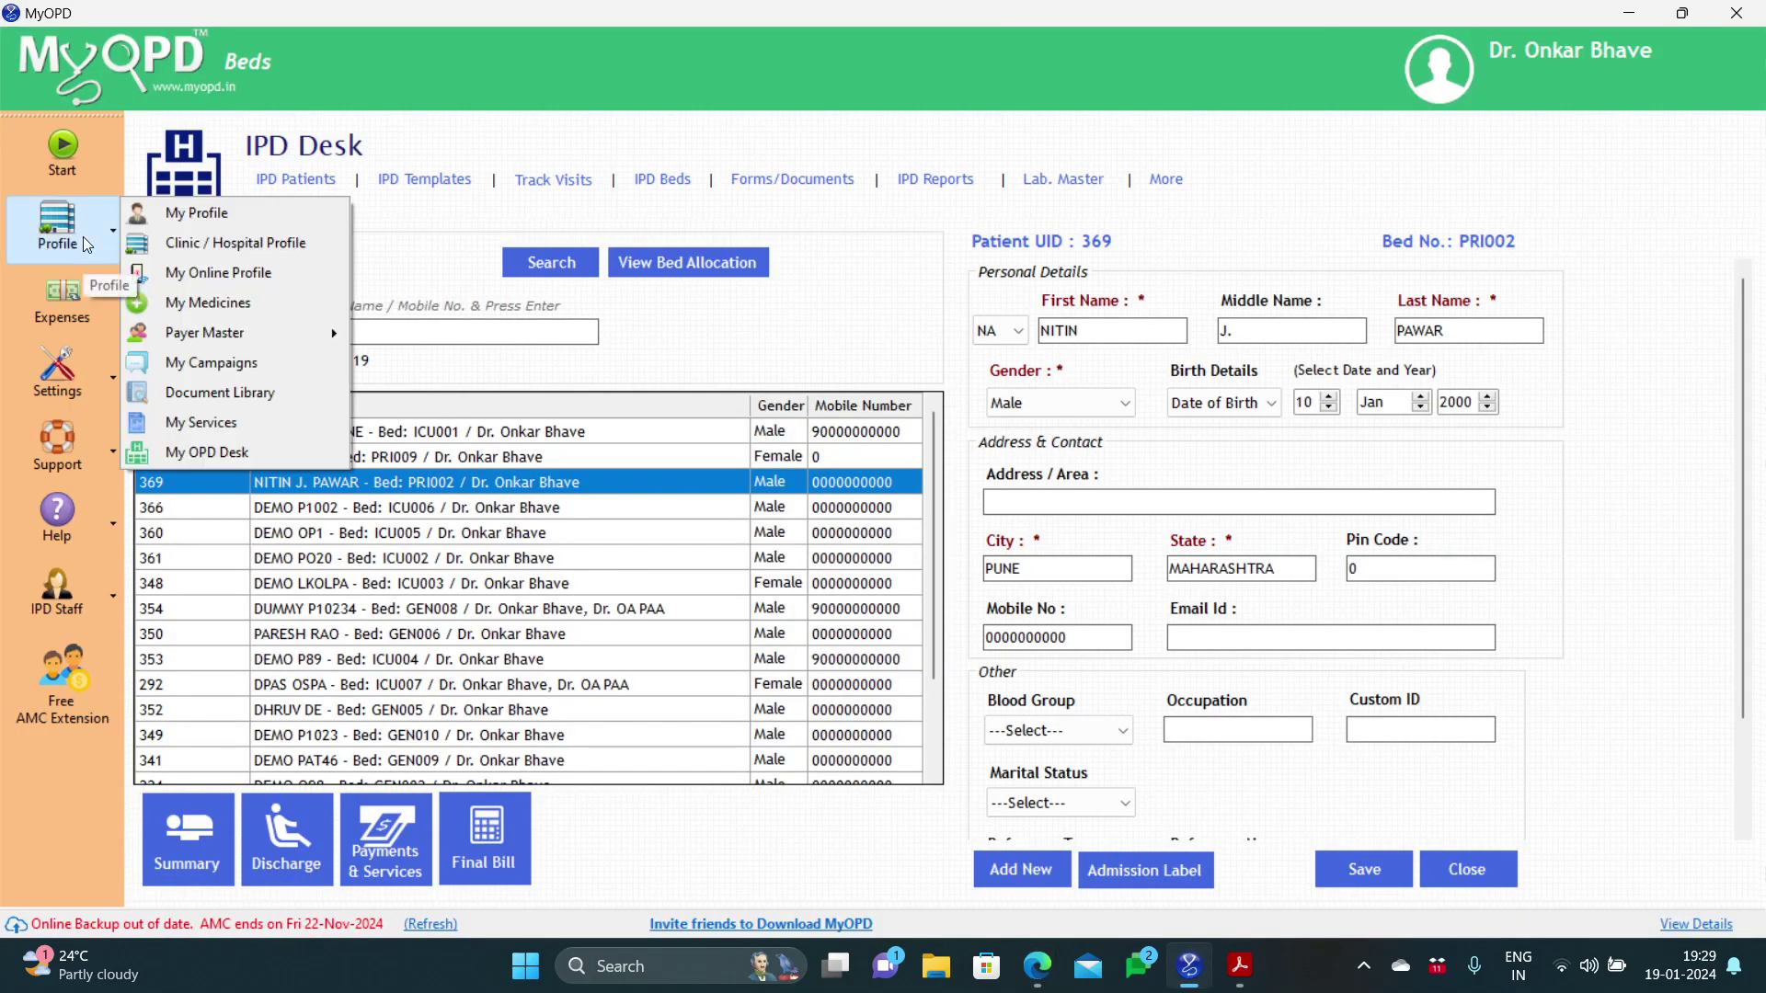
click(235, 450)
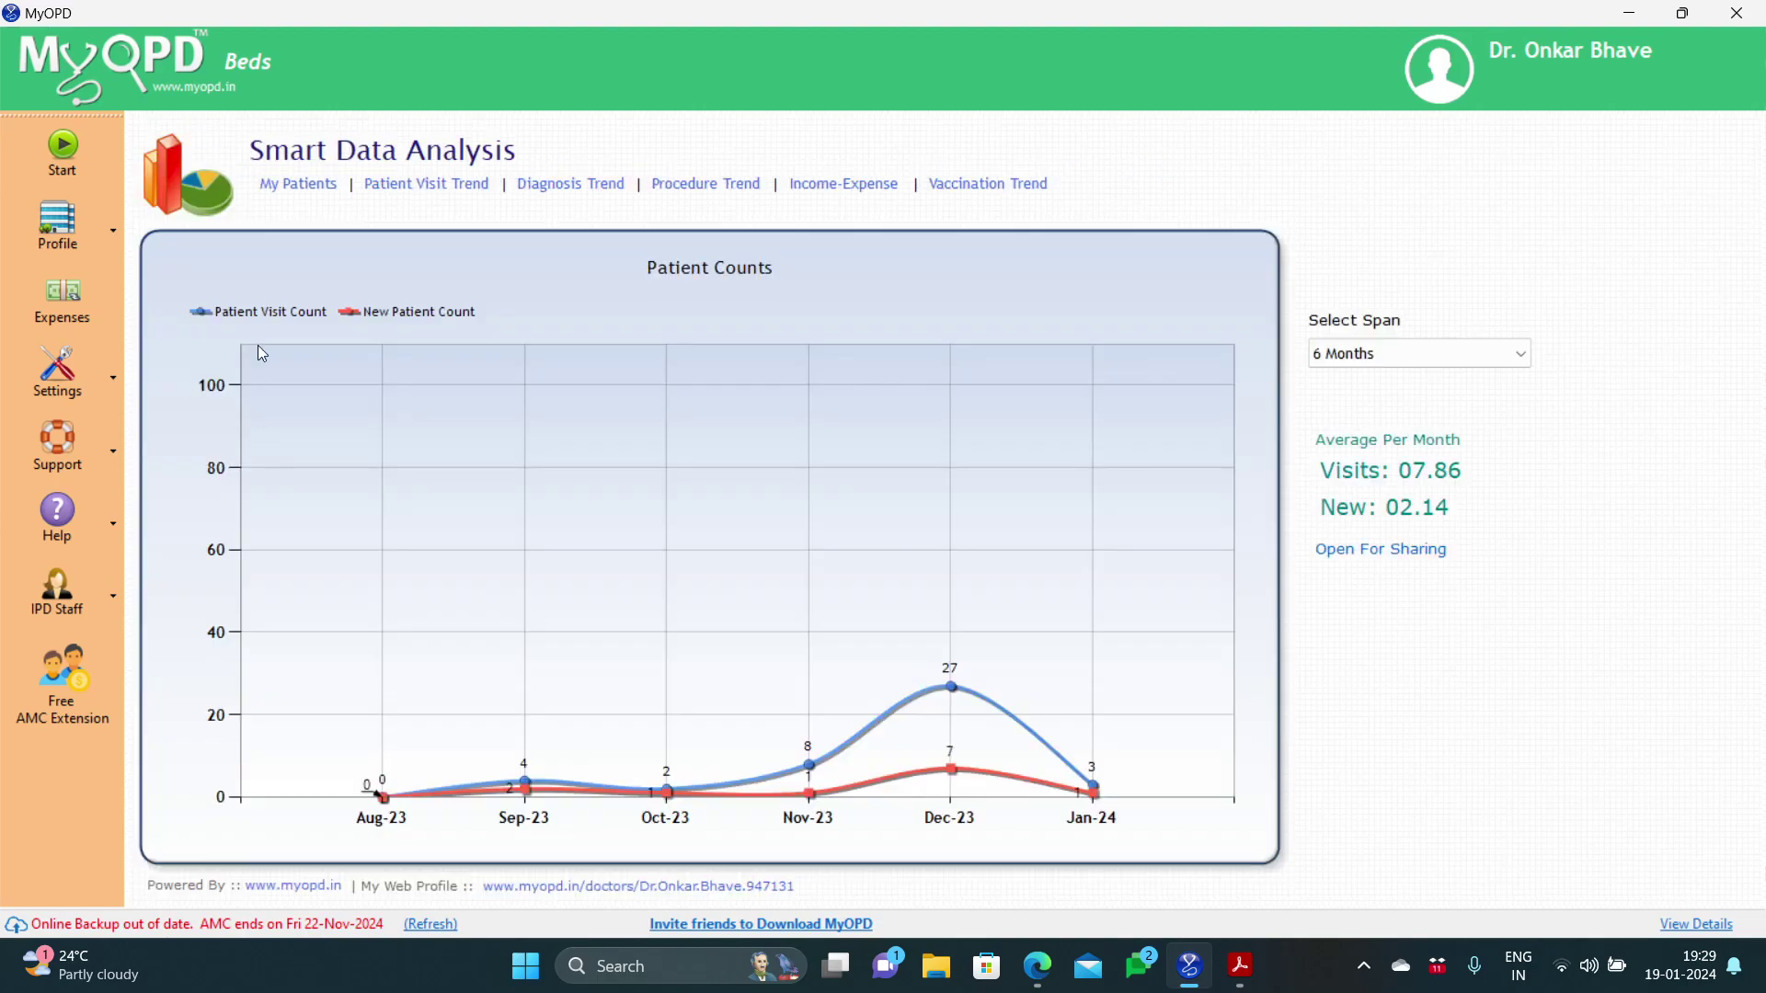
click(313, 197)
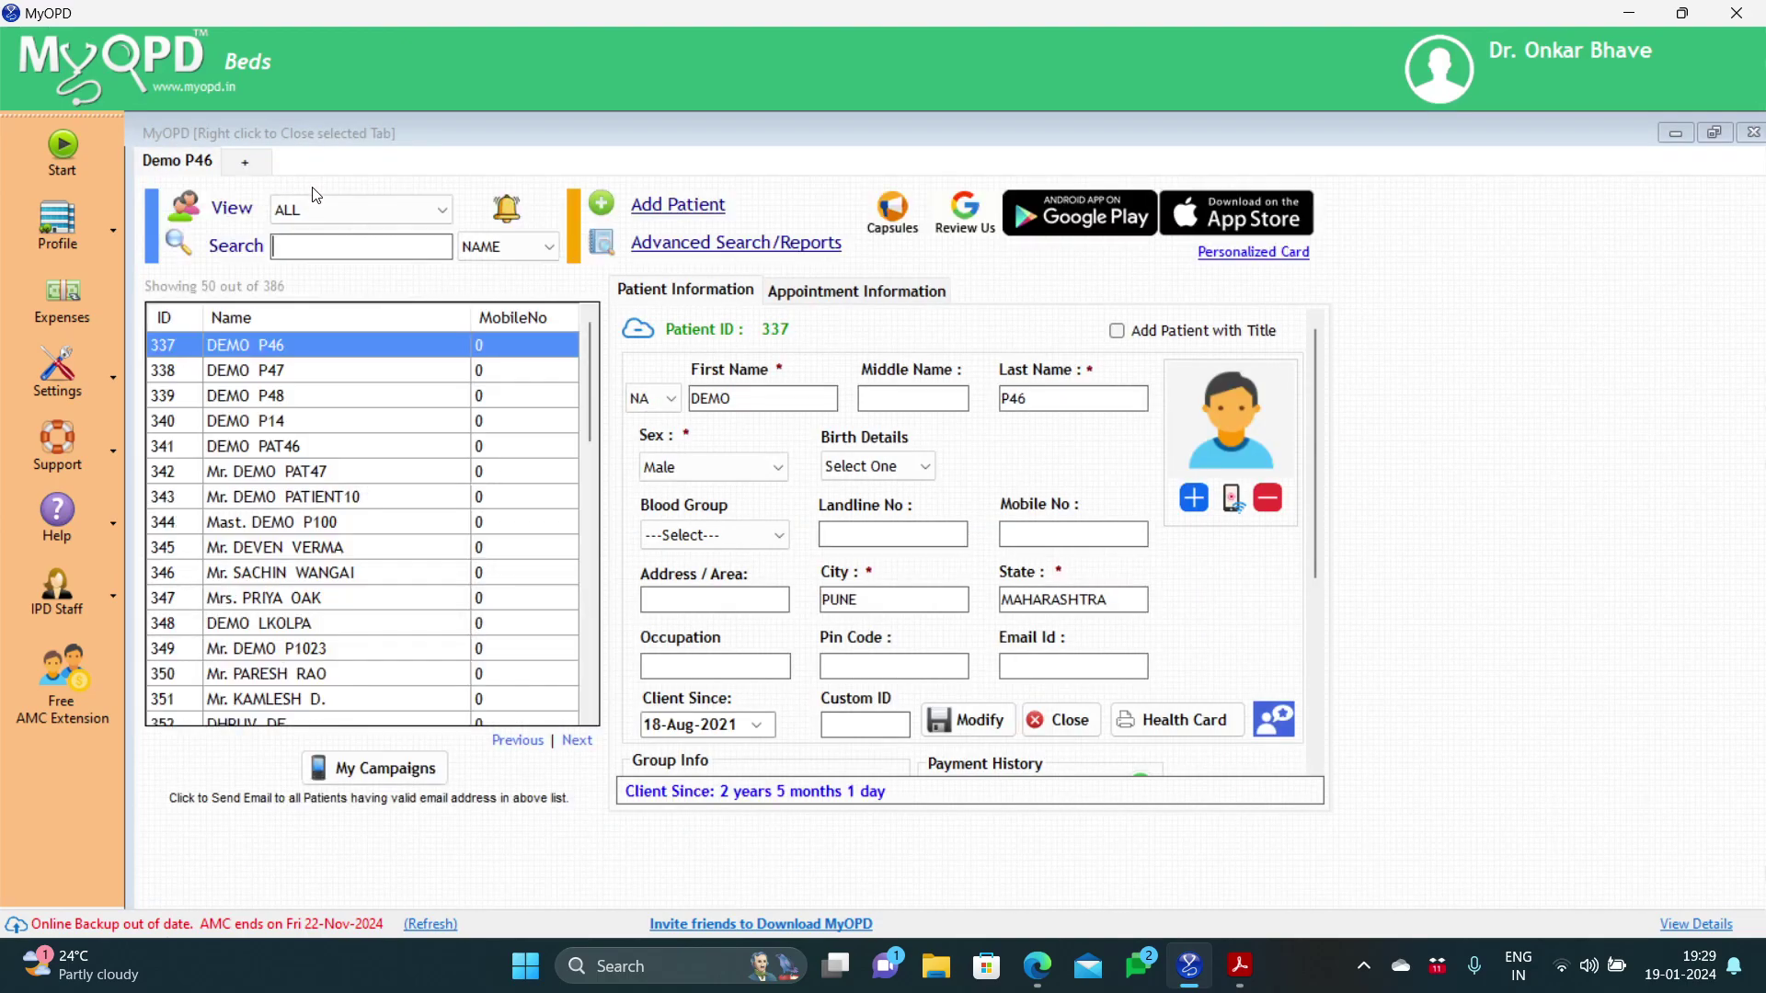
click(1037, 207)
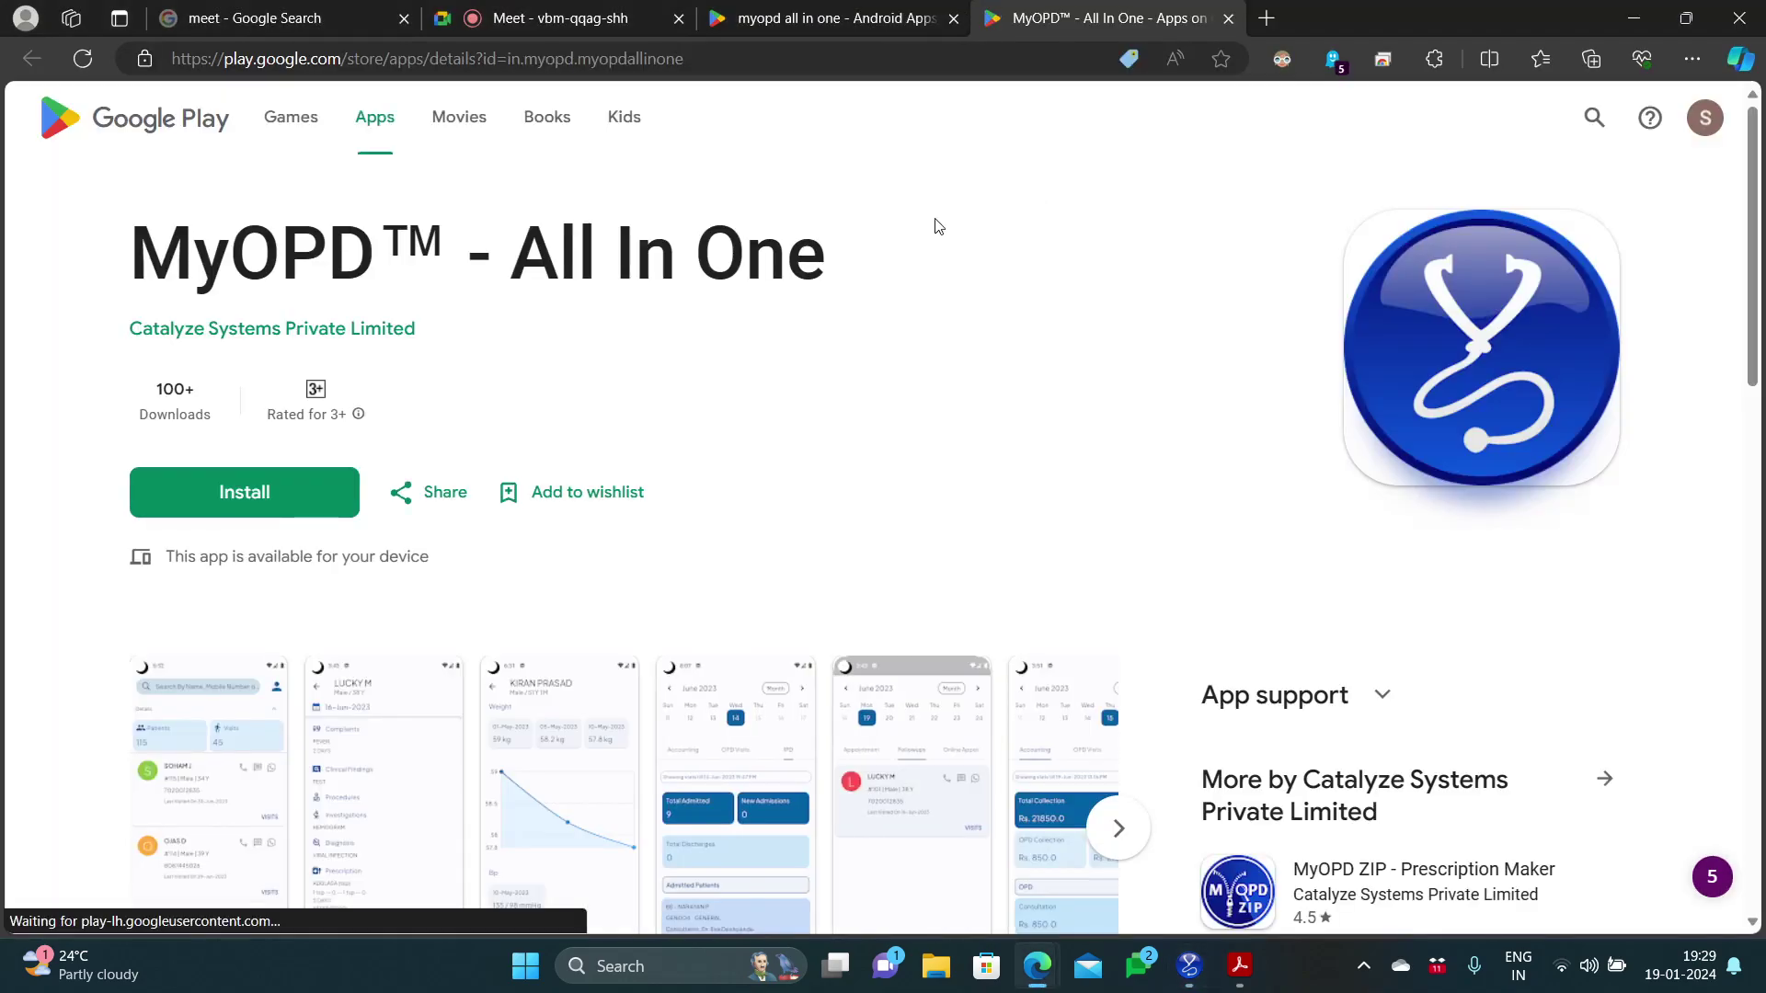
Step: Scroll the MyOPD™ - All In One listing down to its screenshots and enlarge the first one
drag(139, 255, 762, 281)
click(839, 322)
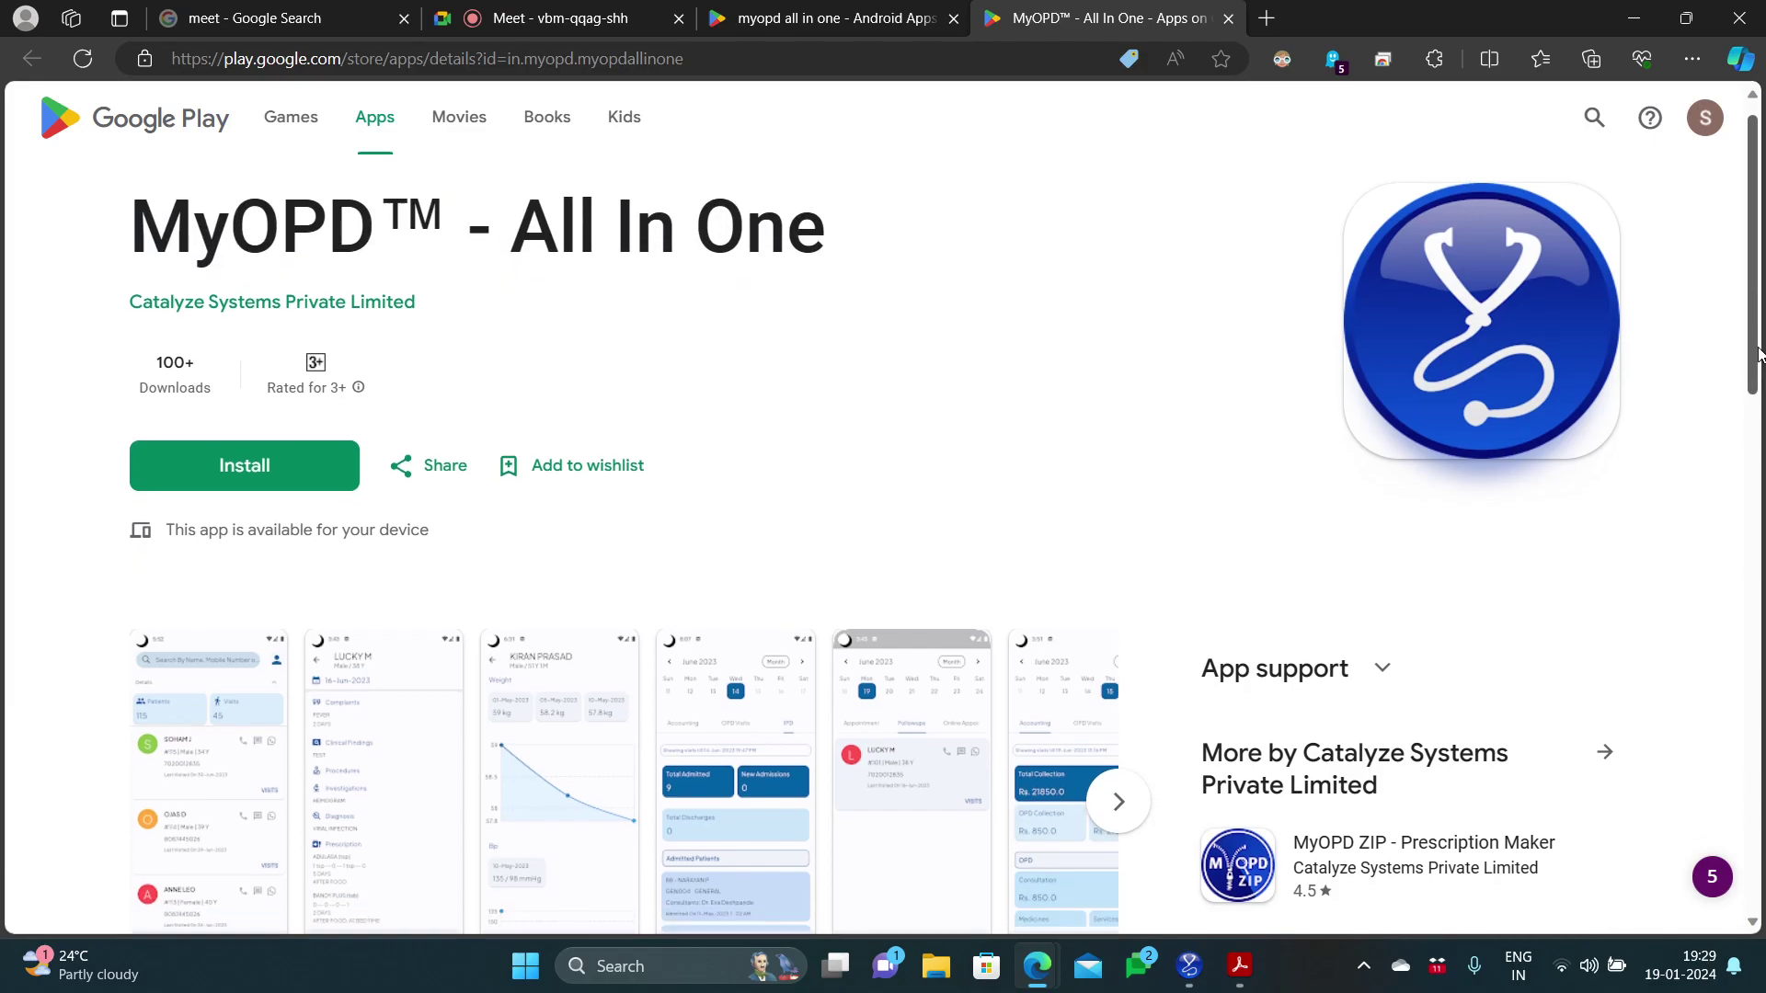
scroll(1752, 386, down, 4)
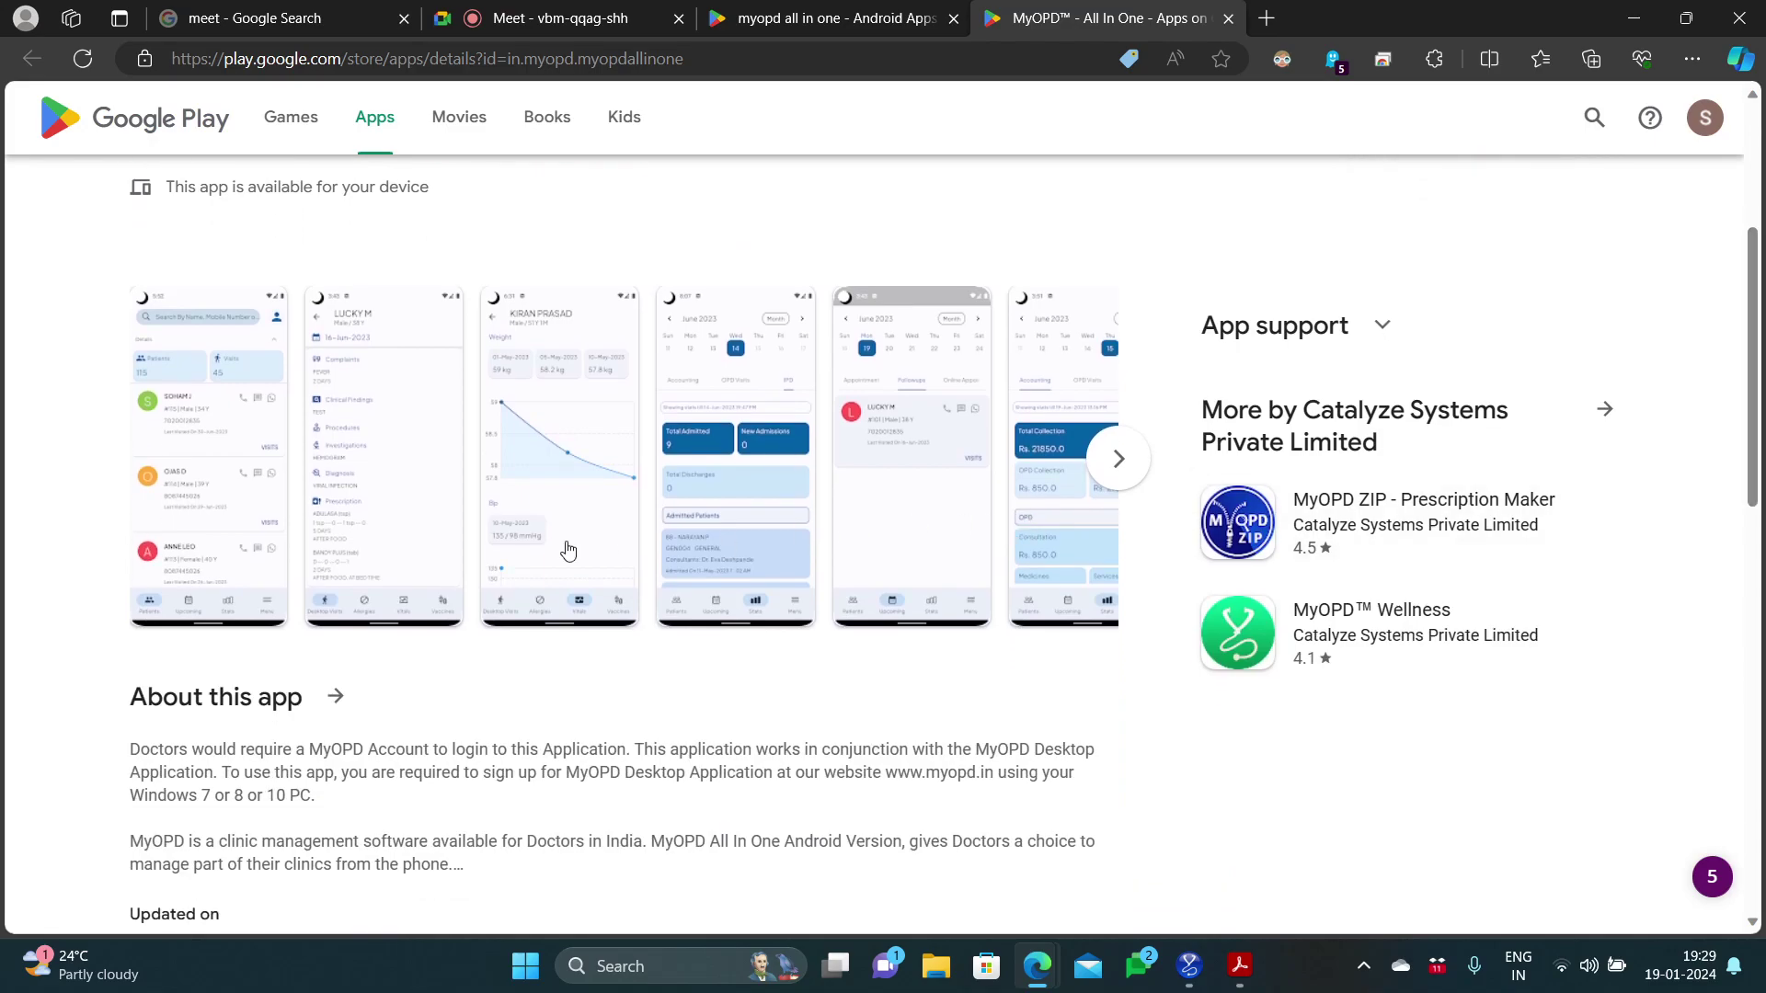
click(254, 522)
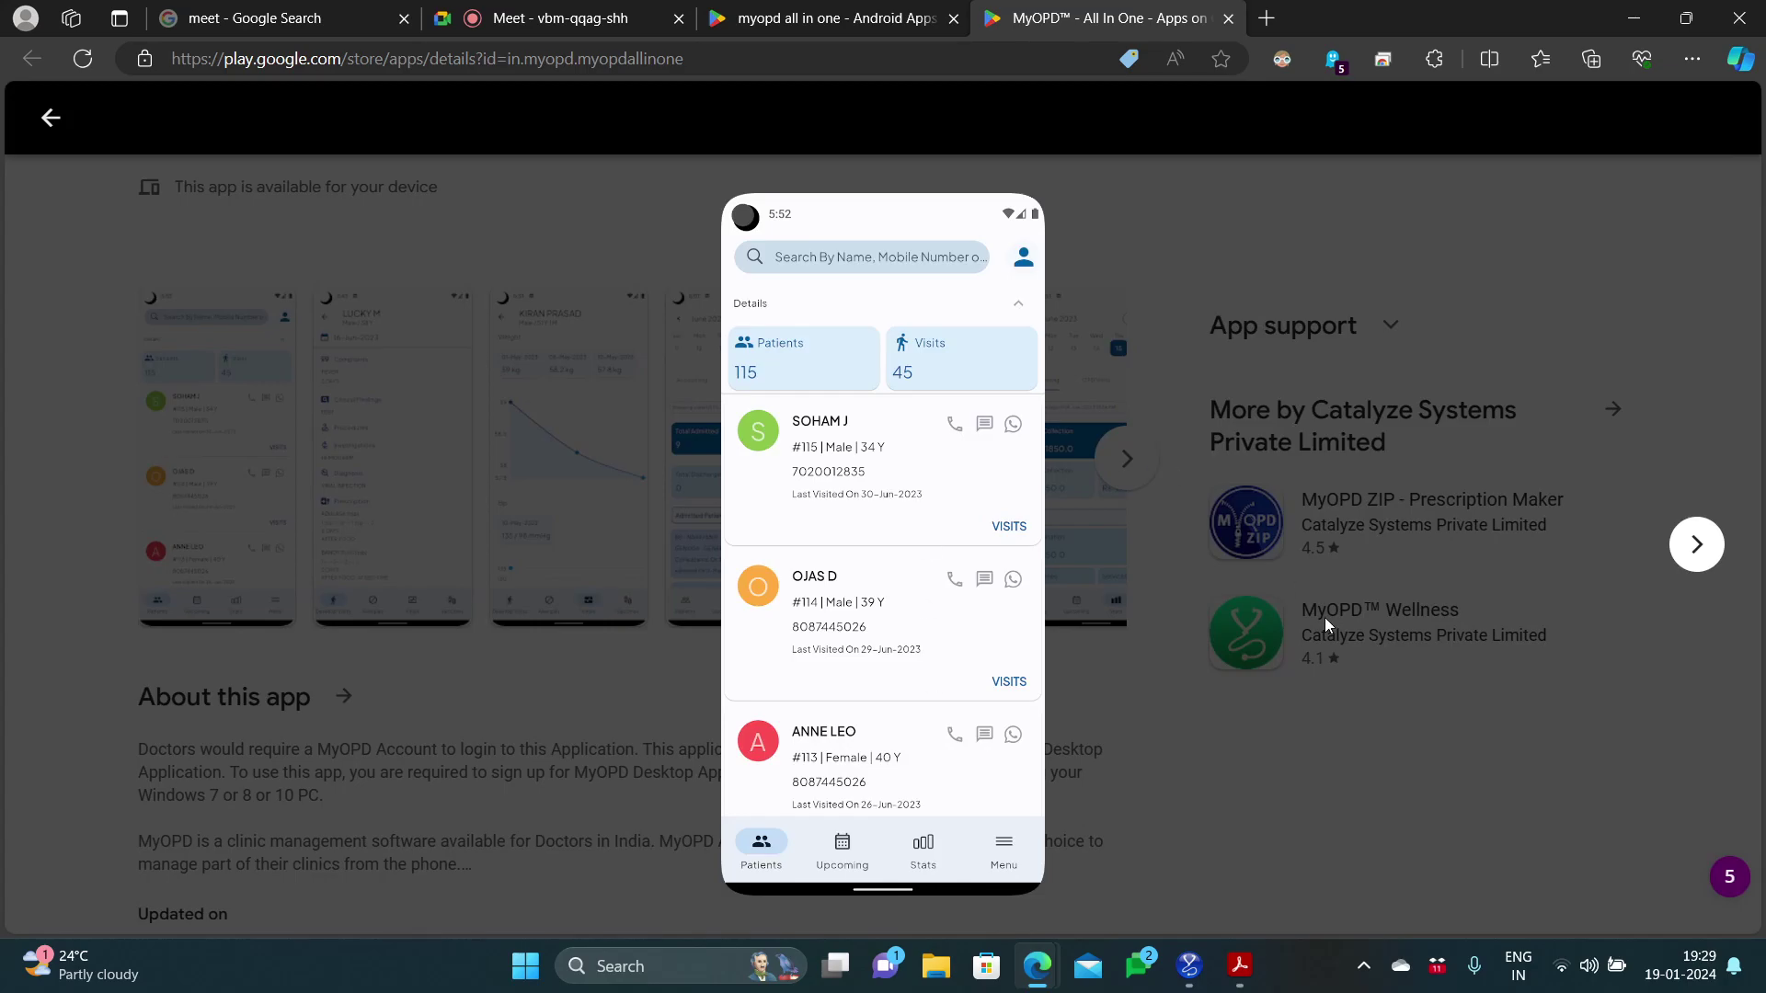
Step: Step through the weight chart, IPD stats, followups and accounting screenshots, then close the viewer
click(1697, 550)
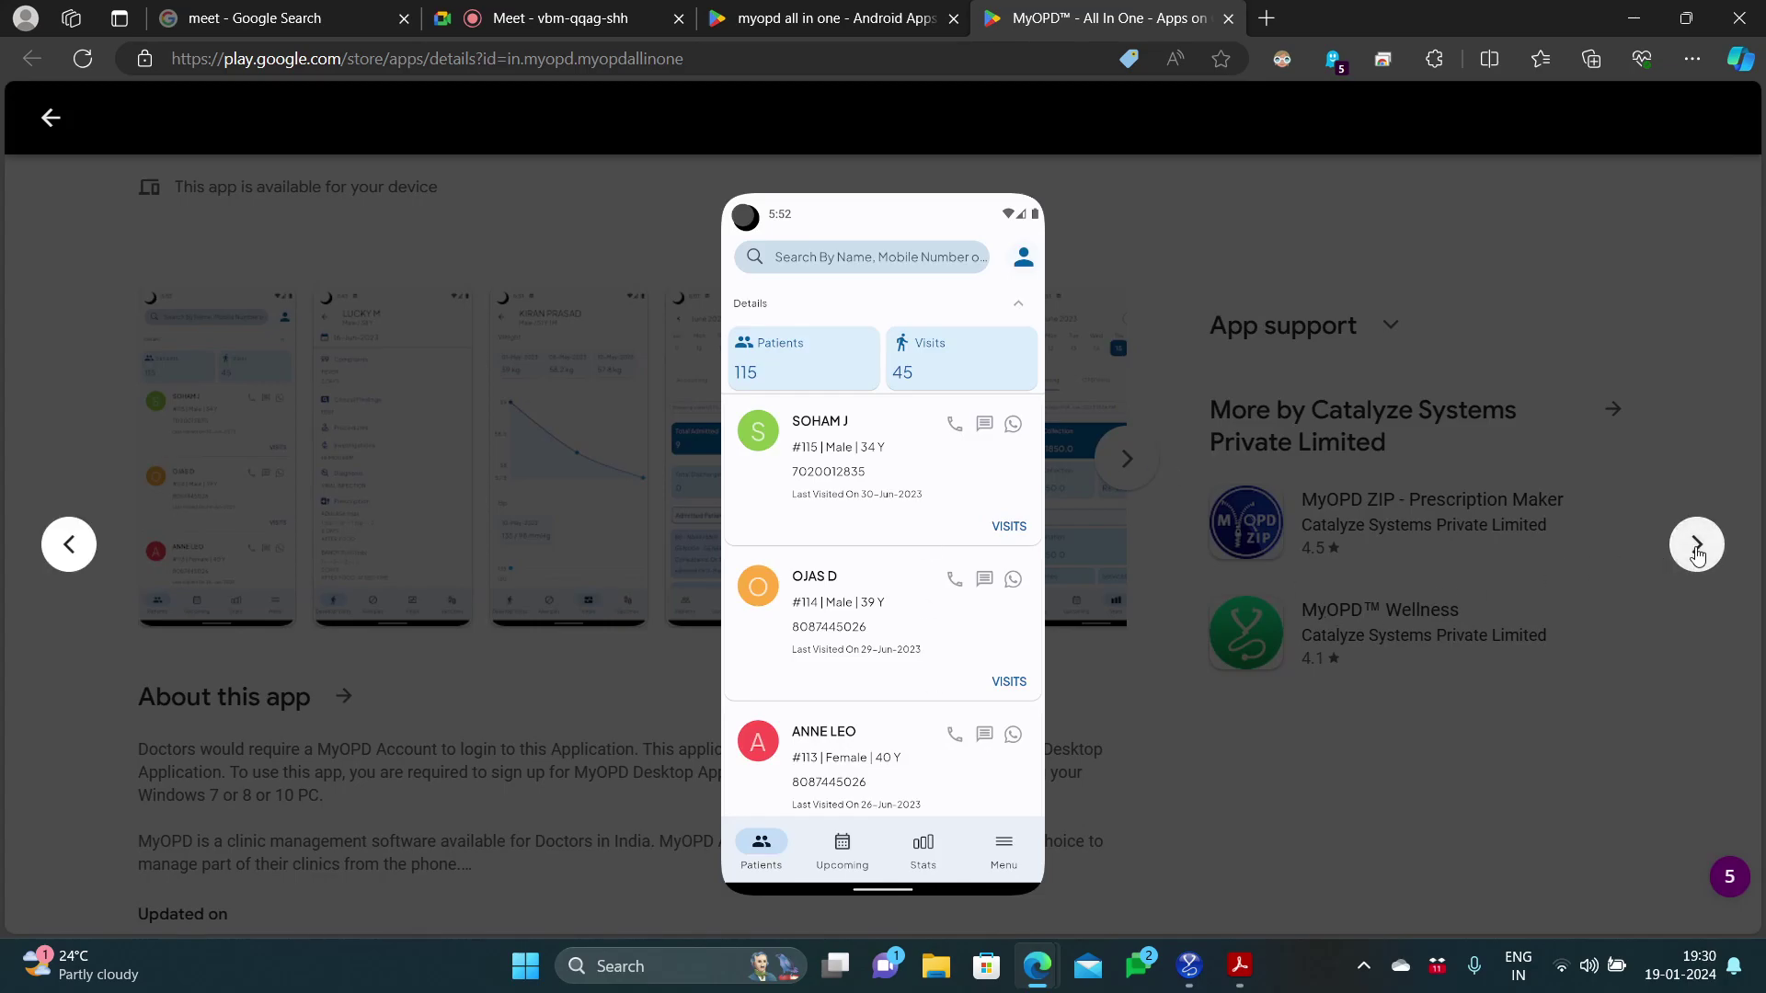
click(1697, 550)
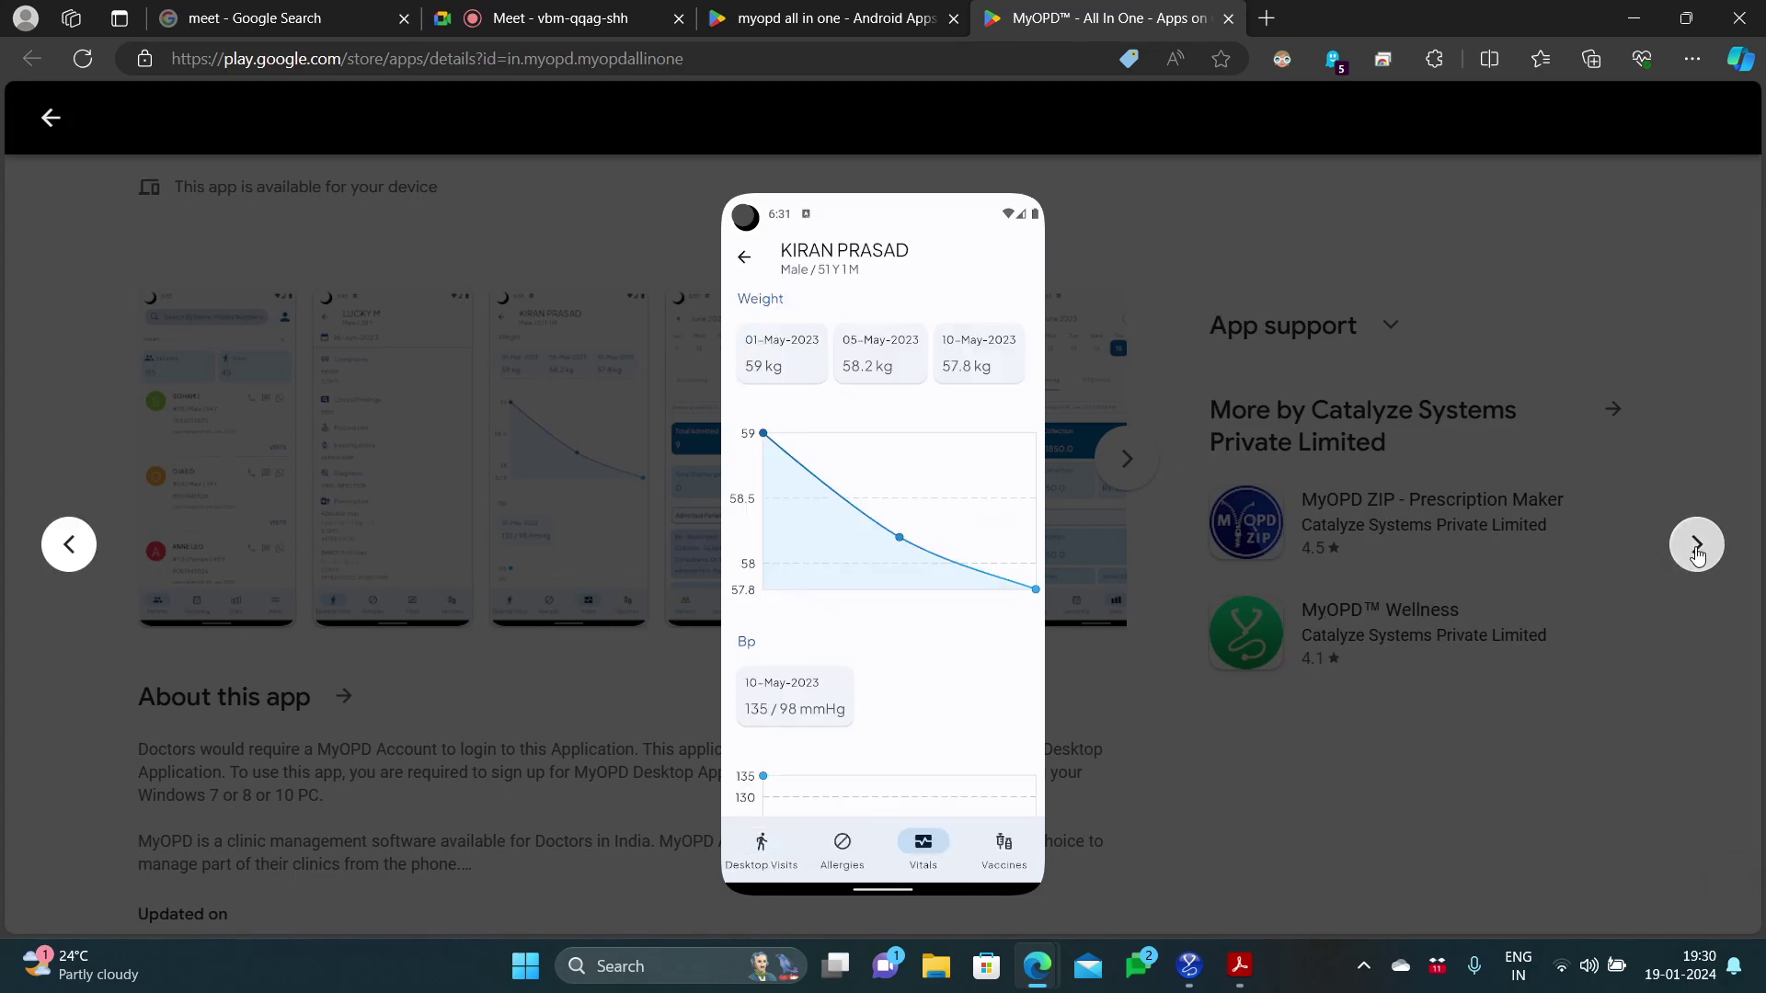
click(1697, 550)
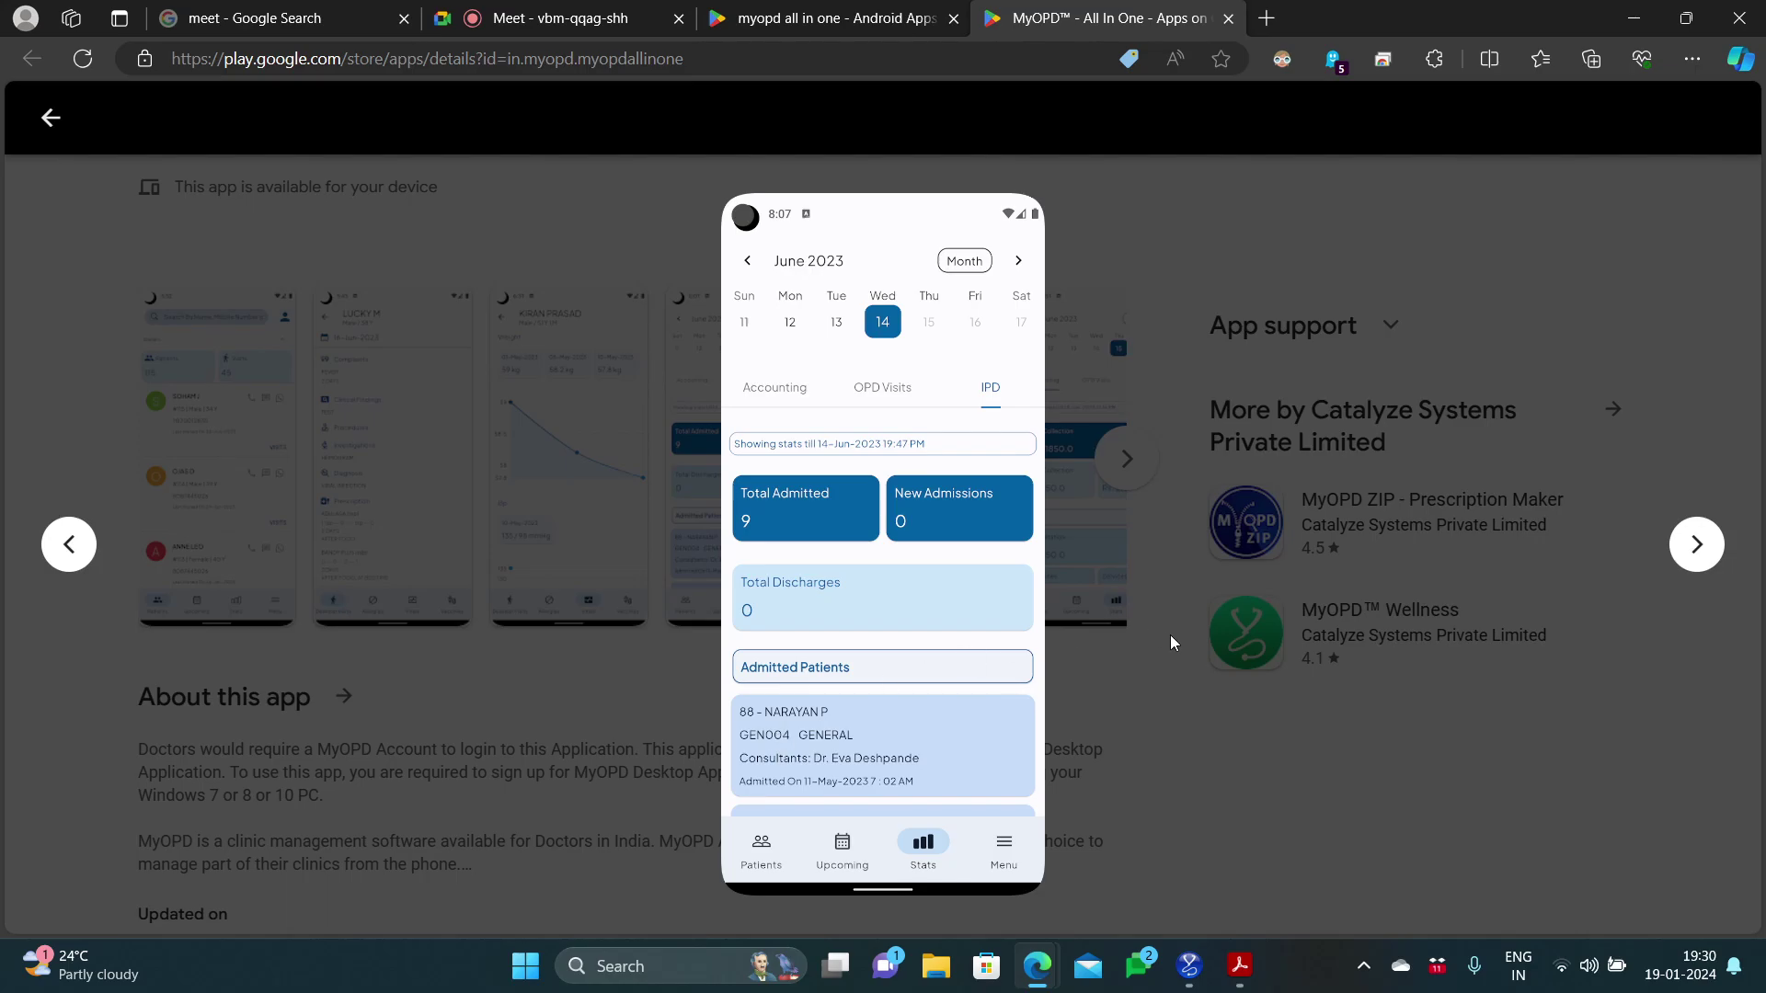
click(1685, 549)
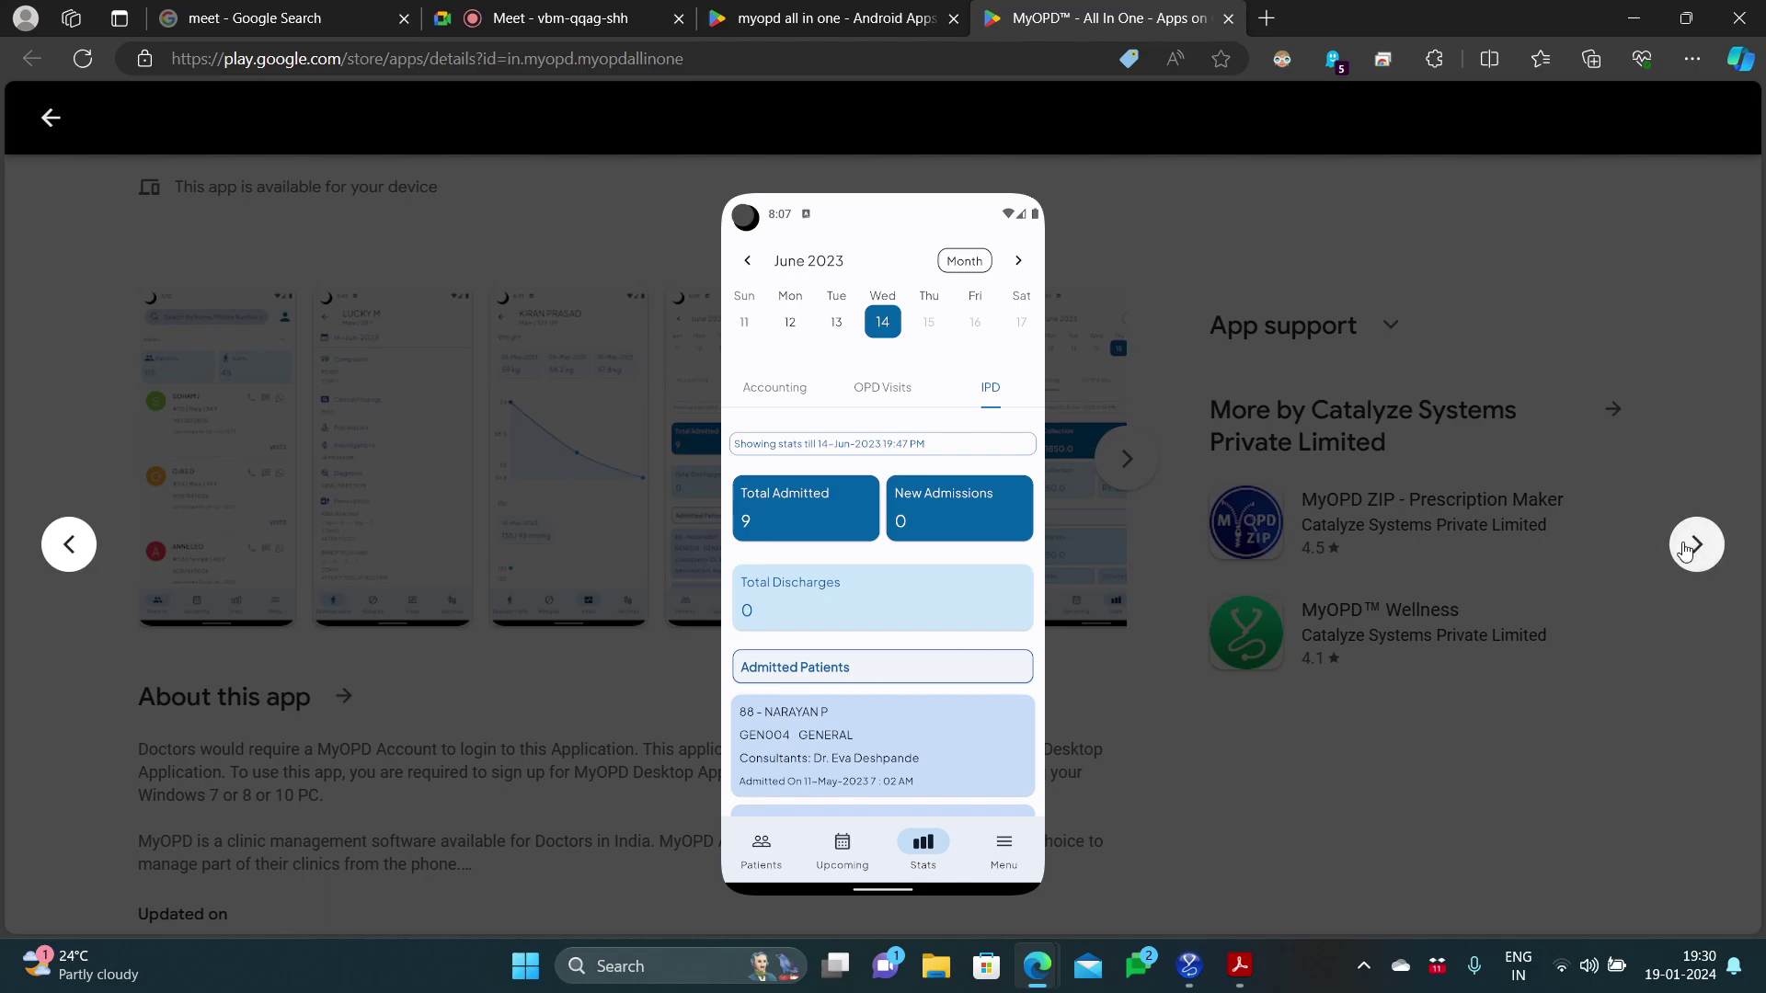
click(1685, 549)
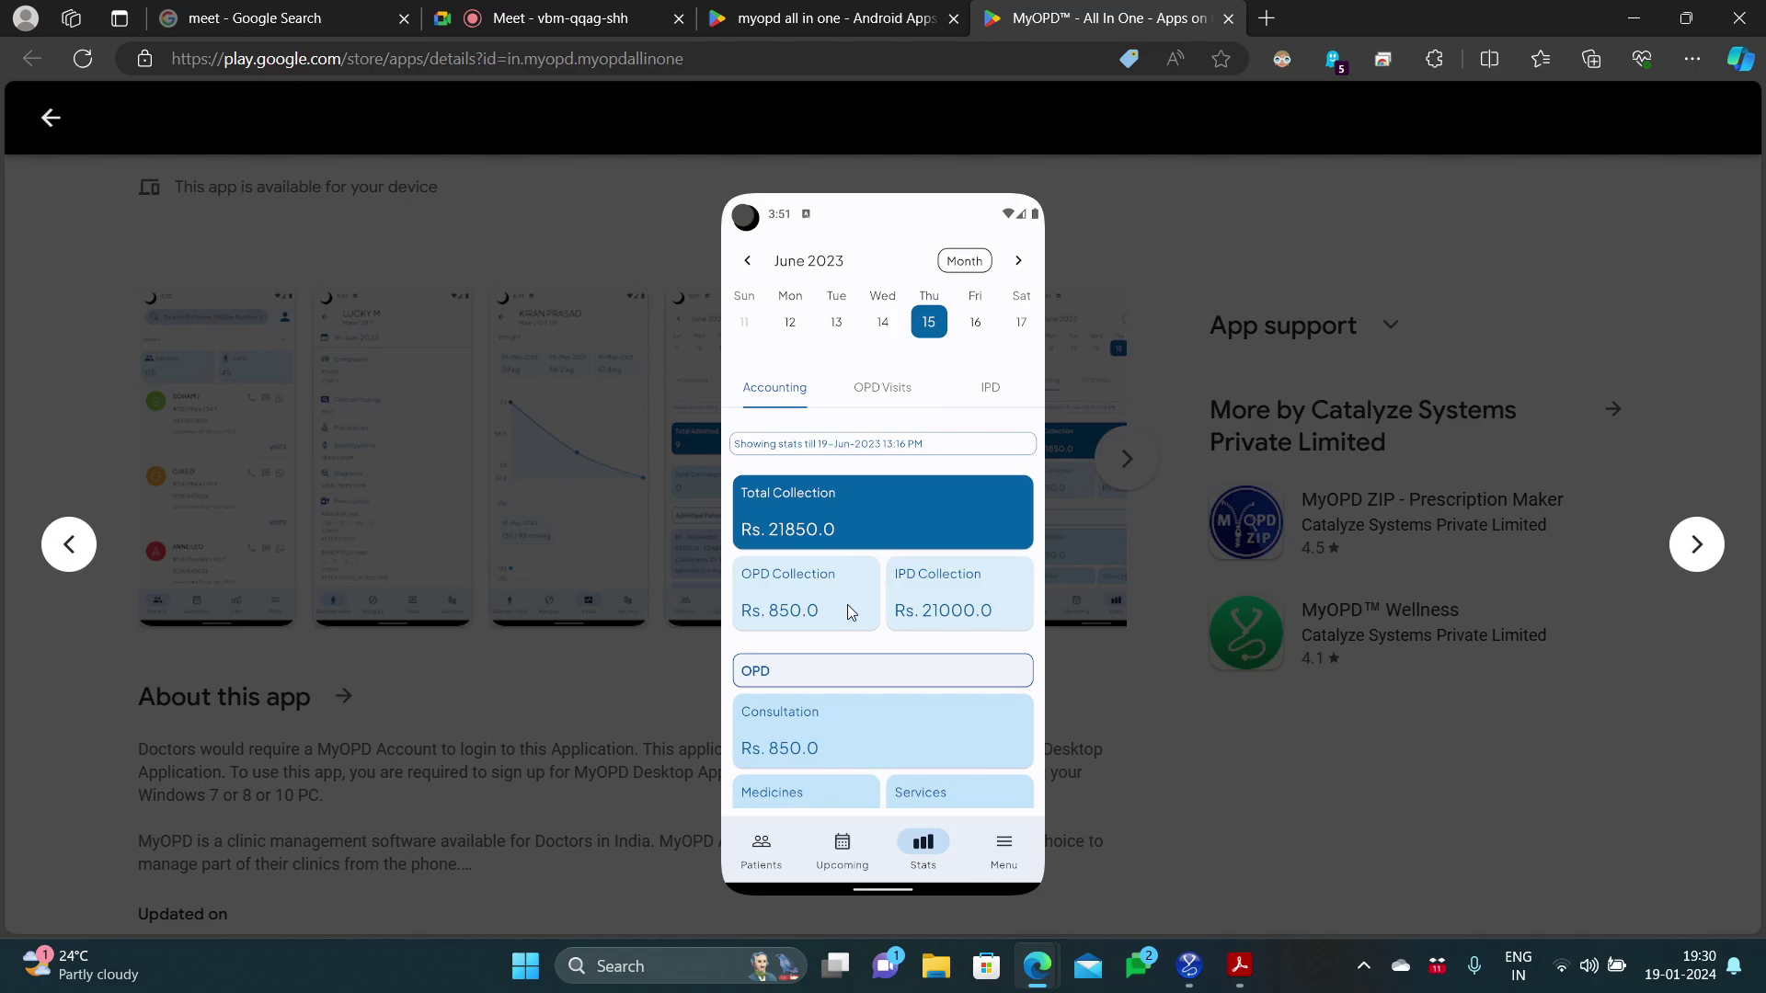
click(1318, 731)
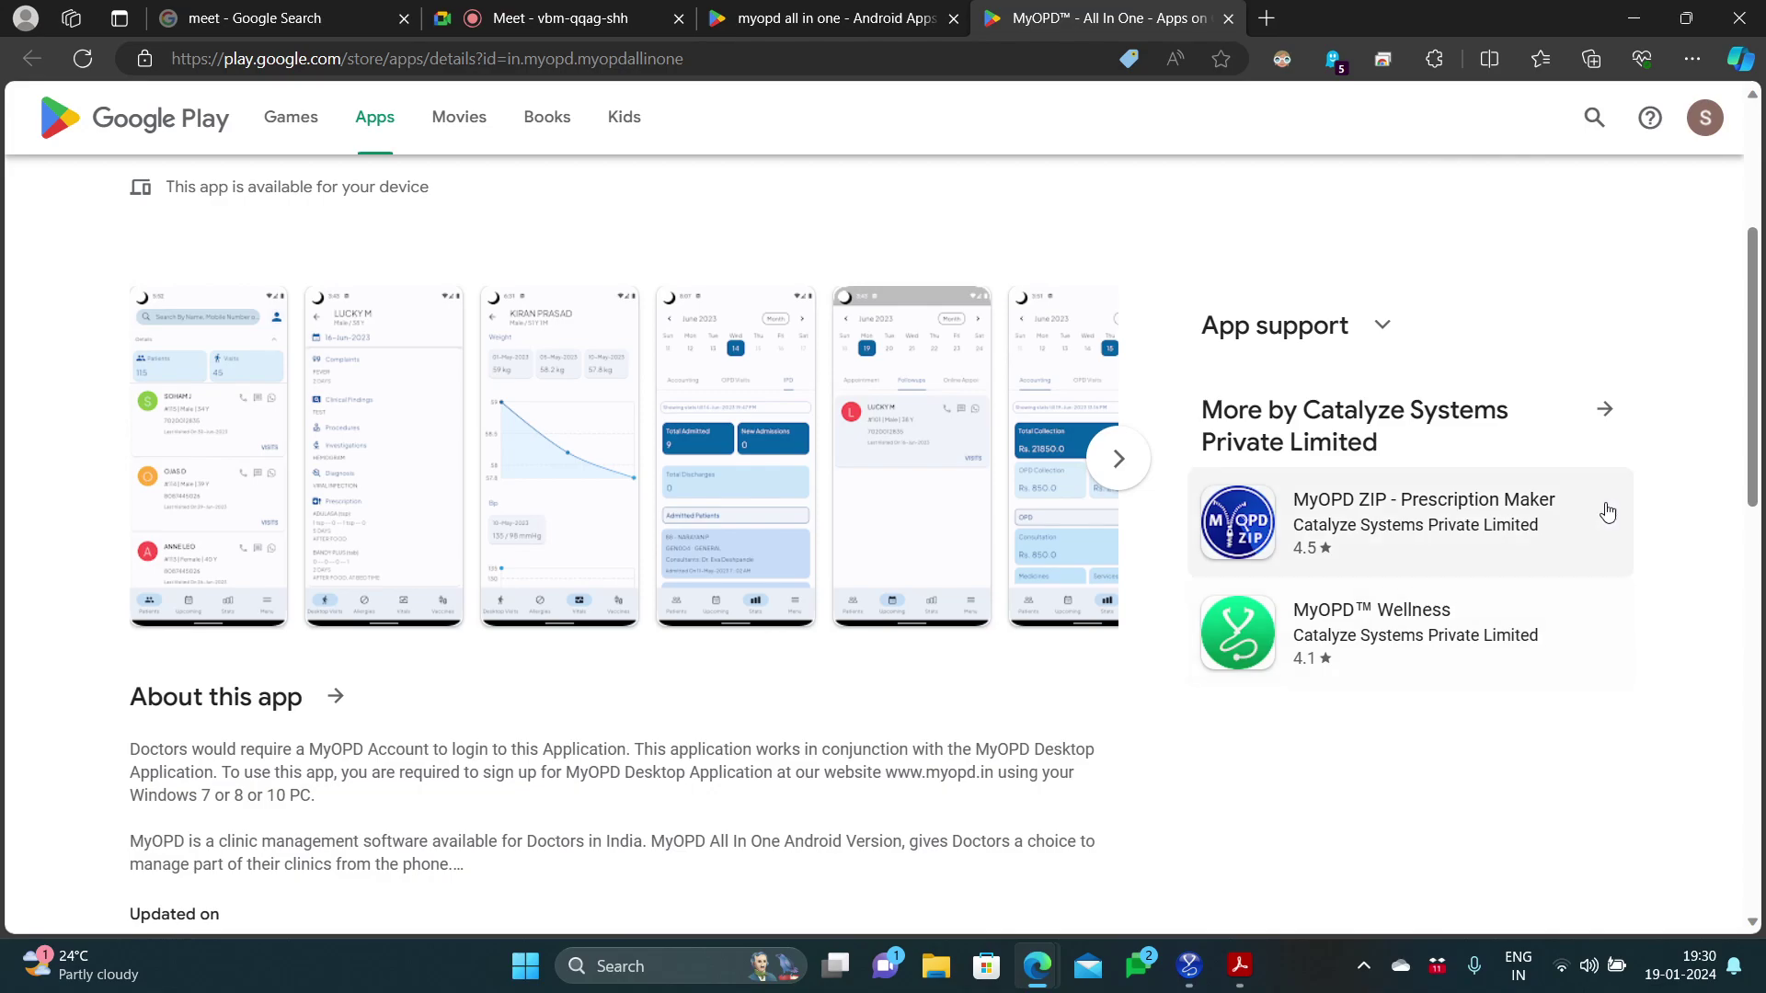
drag(1760, 414, 1760, 488)
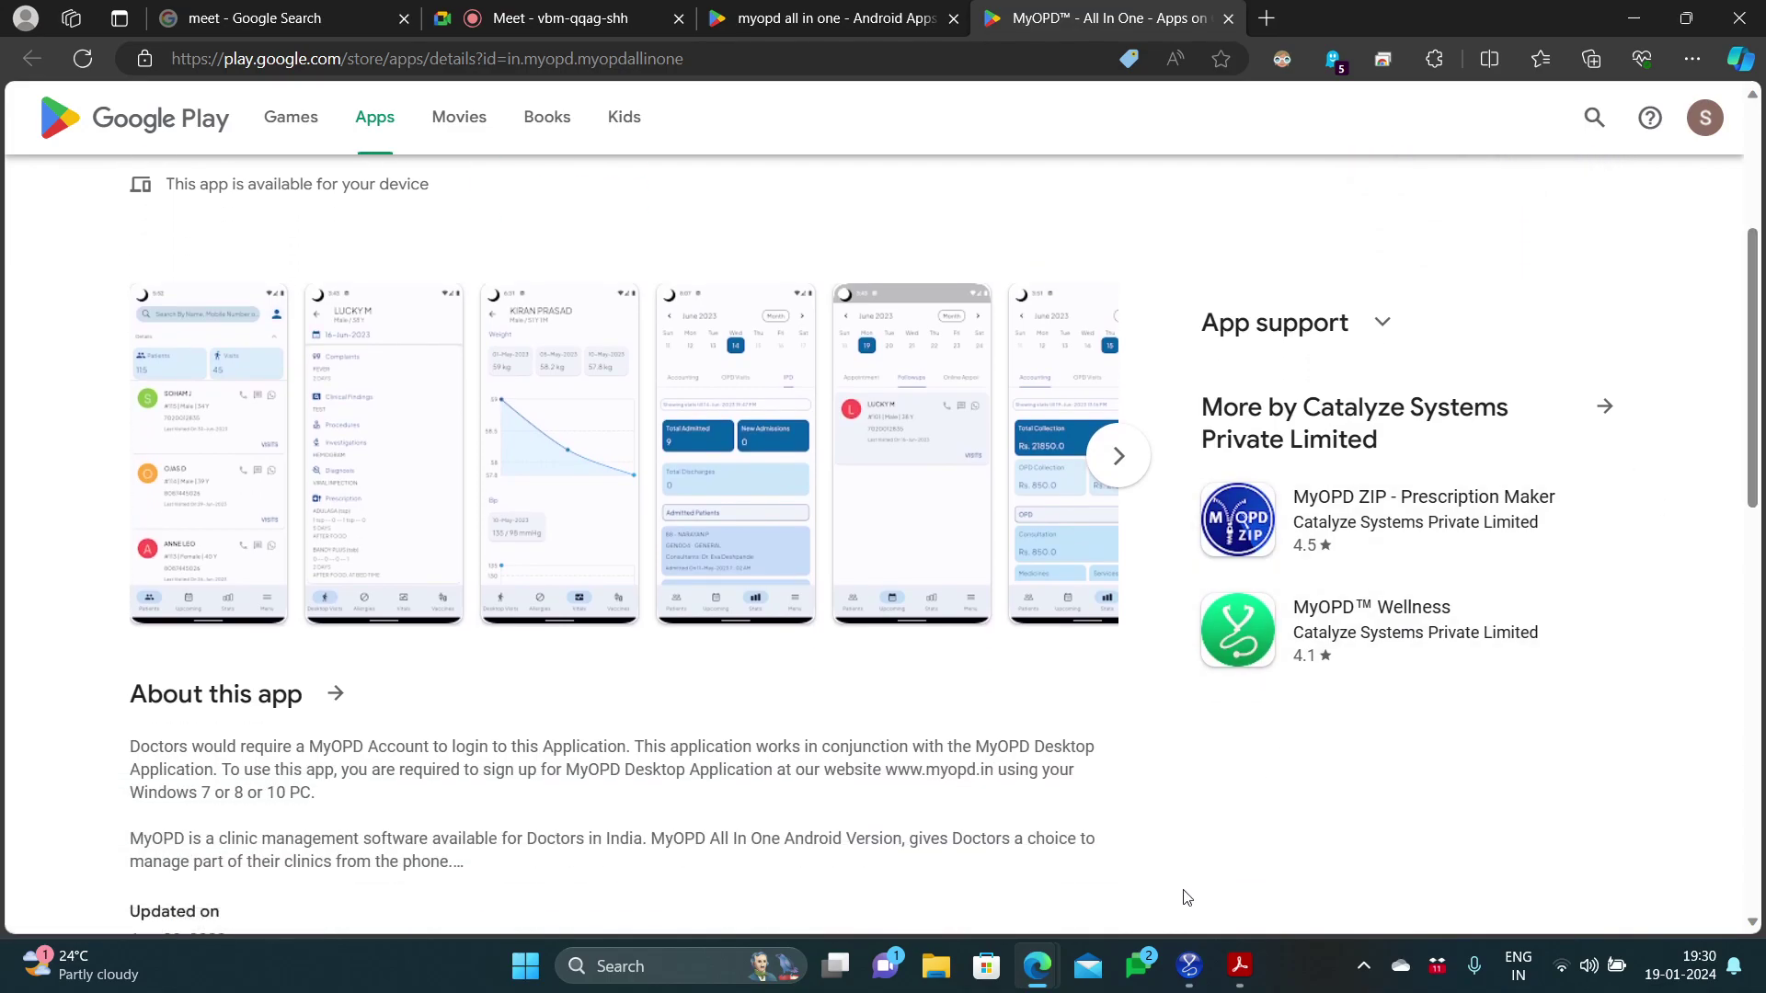
Step: Return to MyOPD's patient register and show the Profile menu's pages
click(1190, 967)
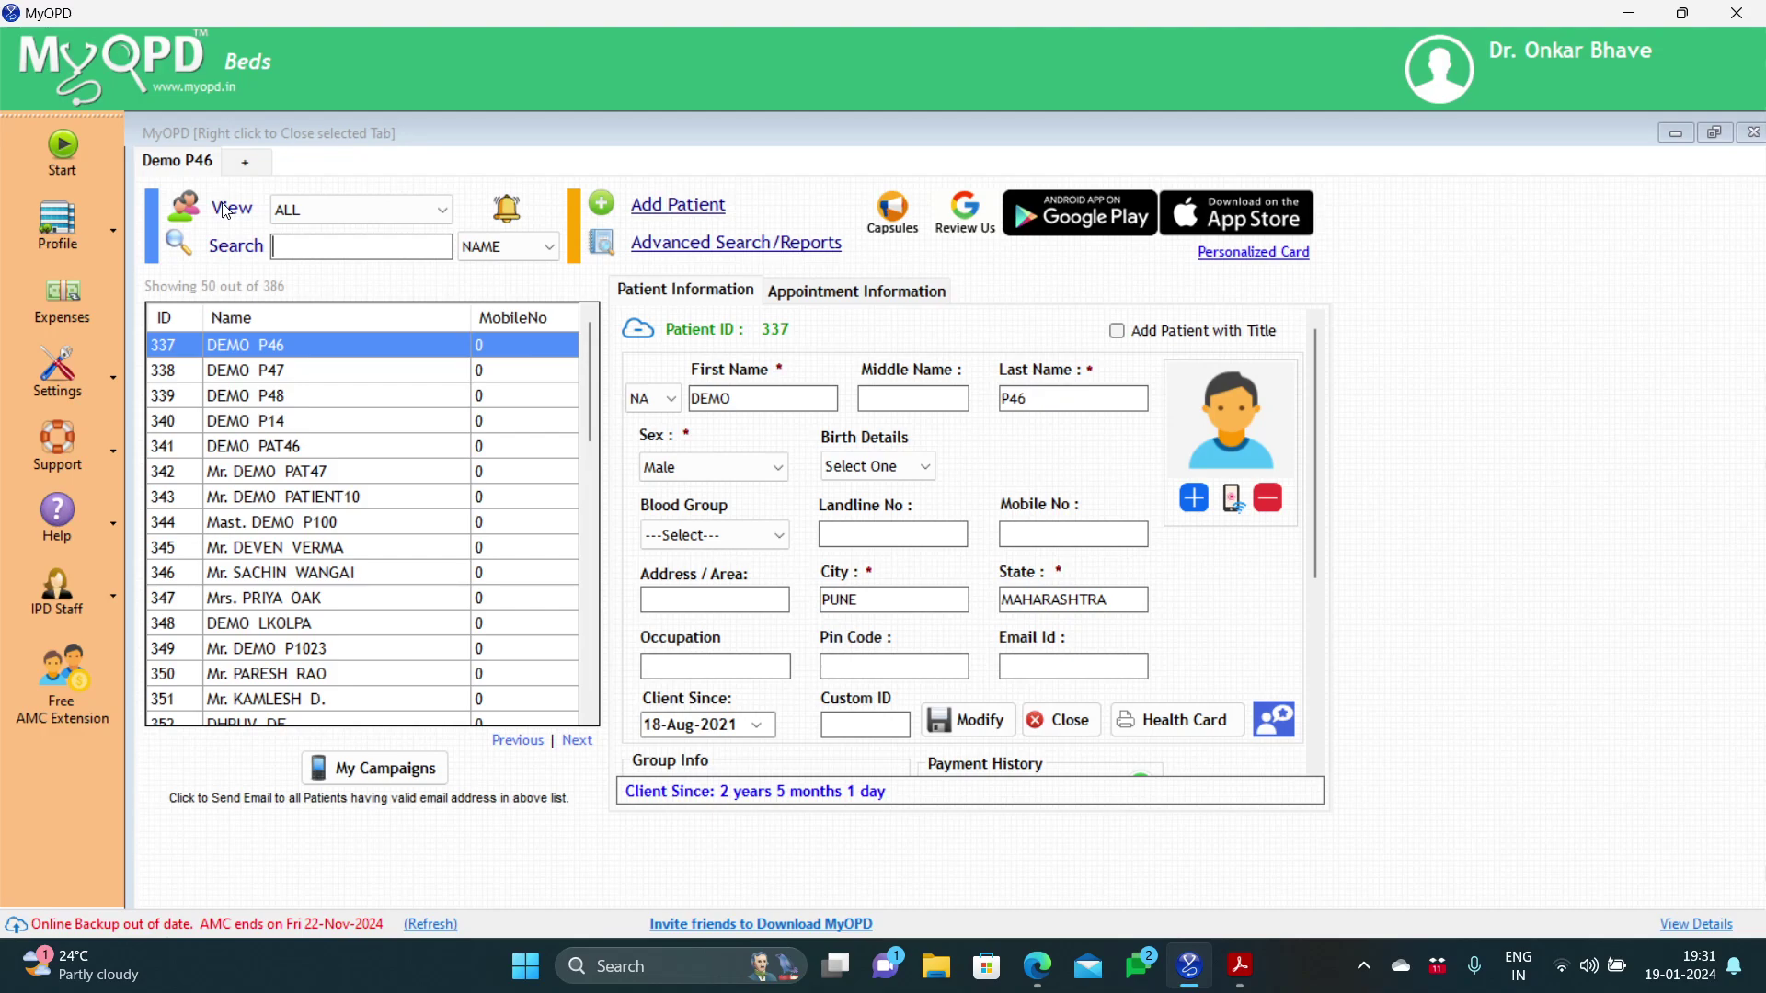
click(115, 226)
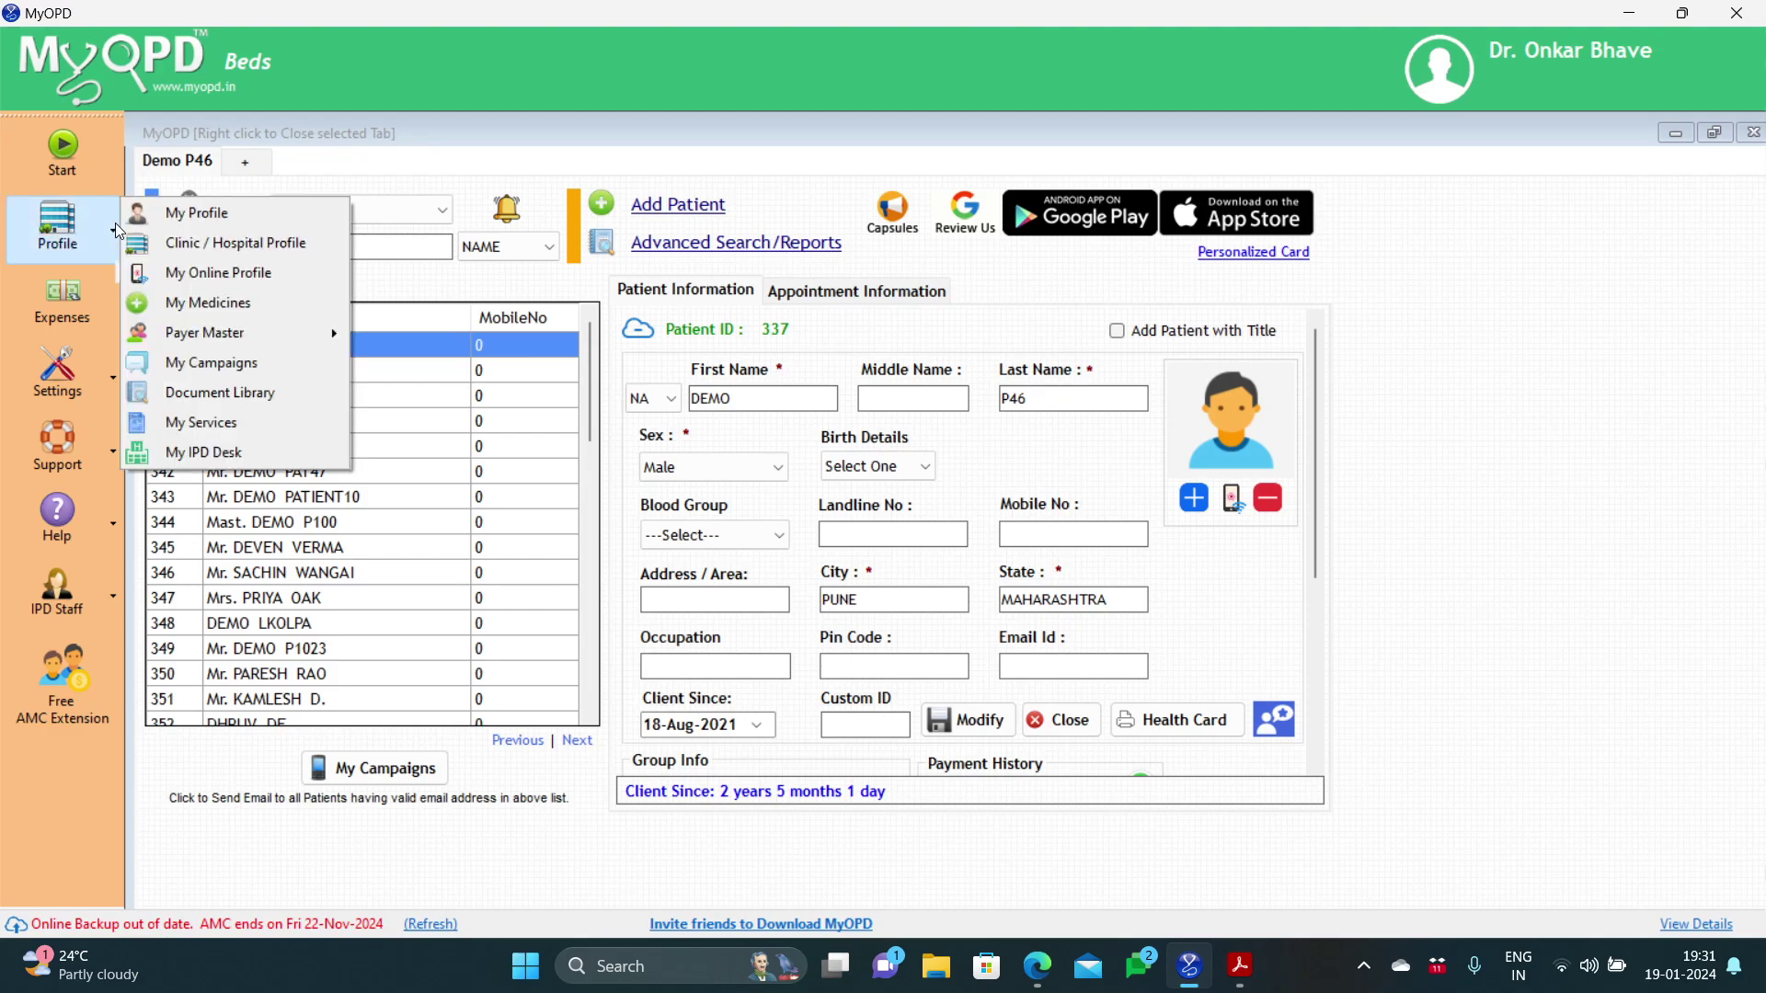
Step: Go to My IPD Desk from the Profile menu and show the hidden system tray icons
click(202, 453)
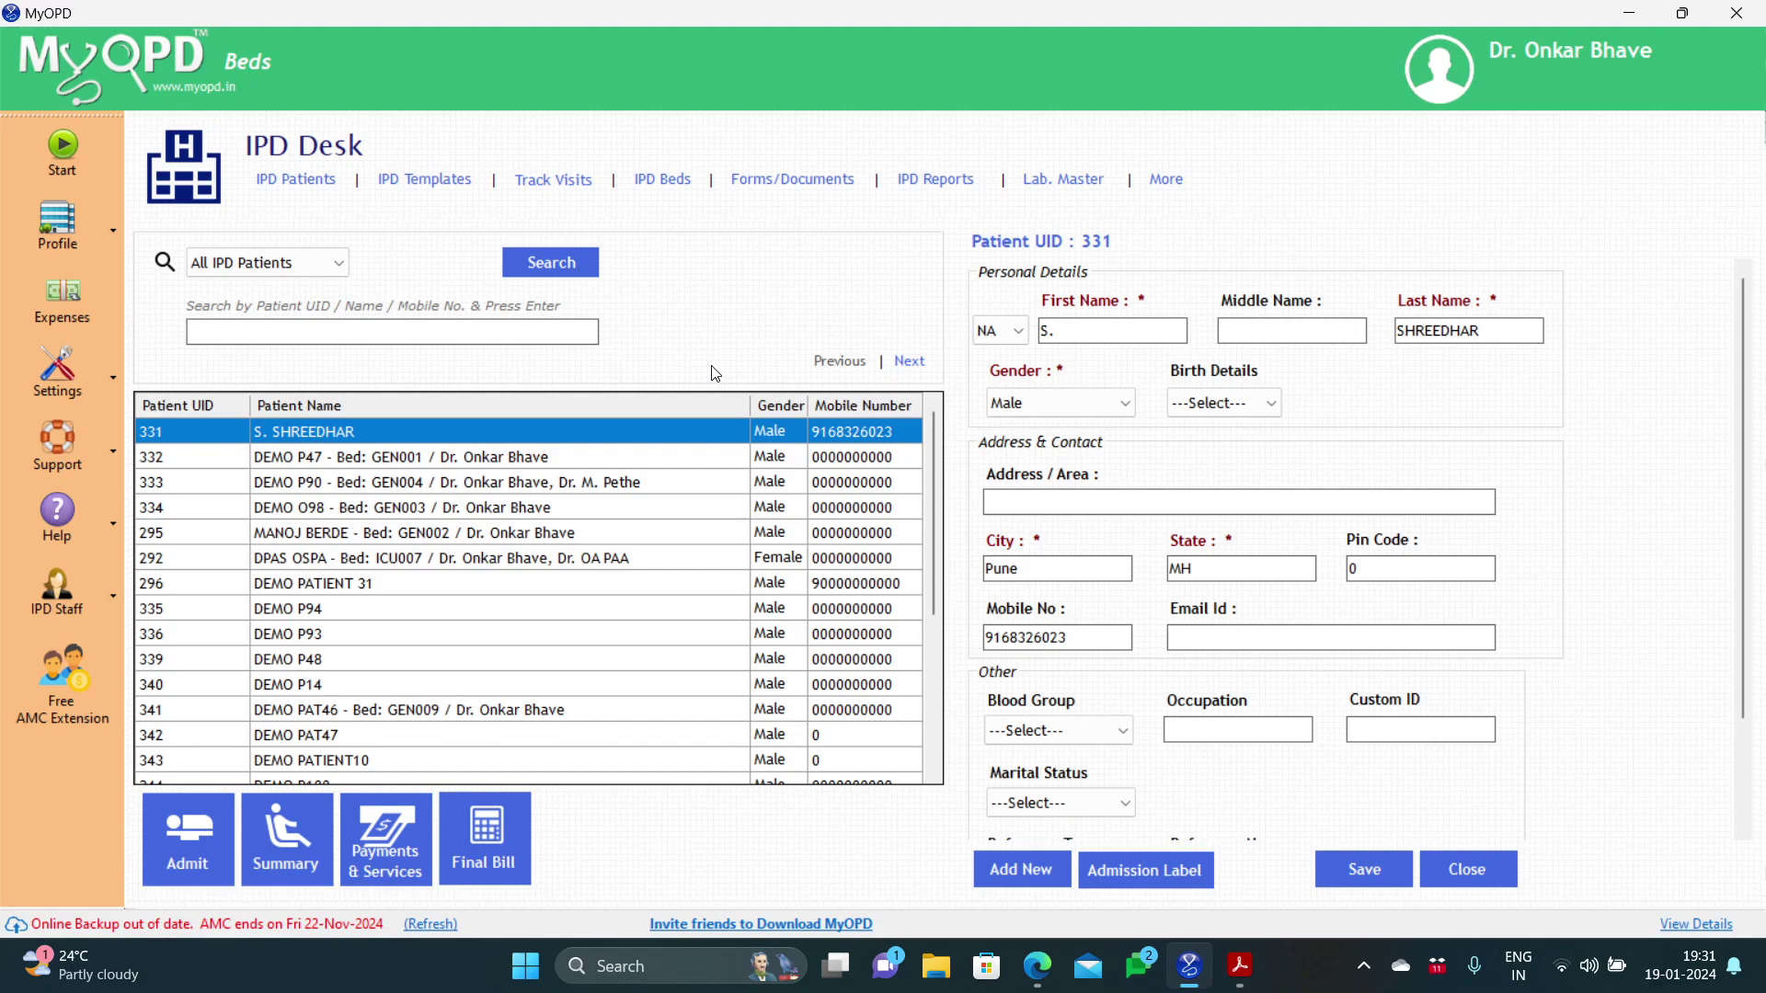
click(1364, 966)
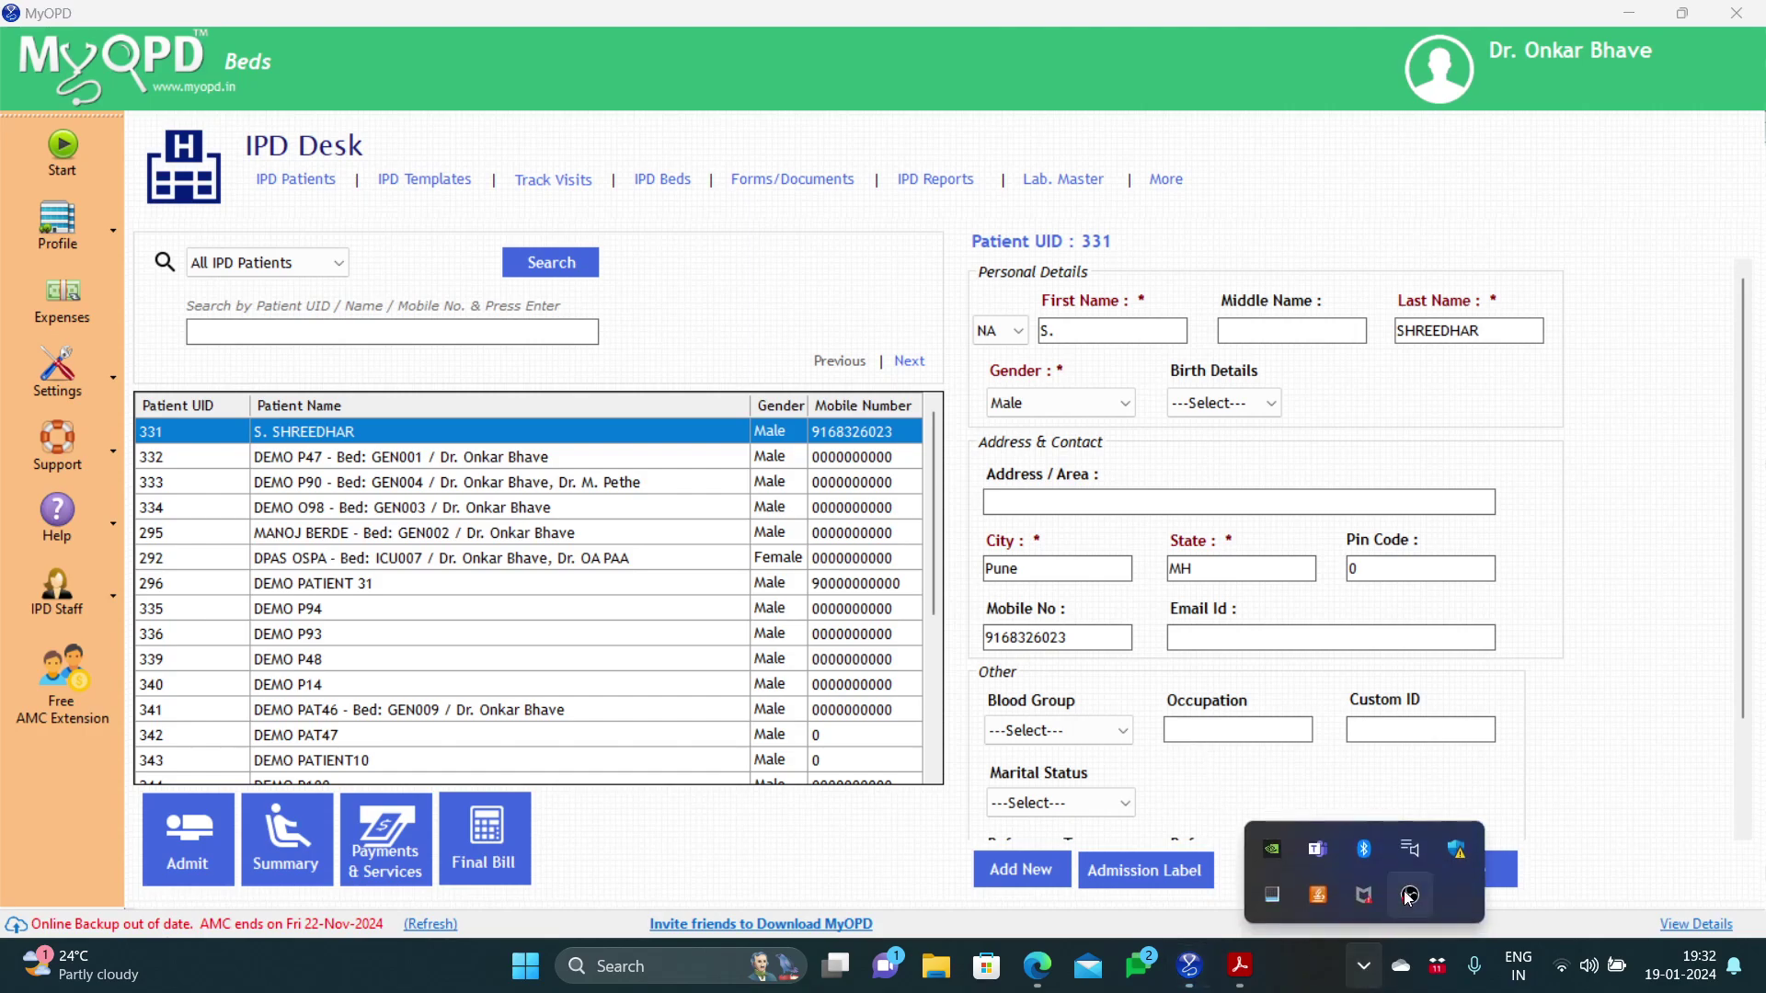